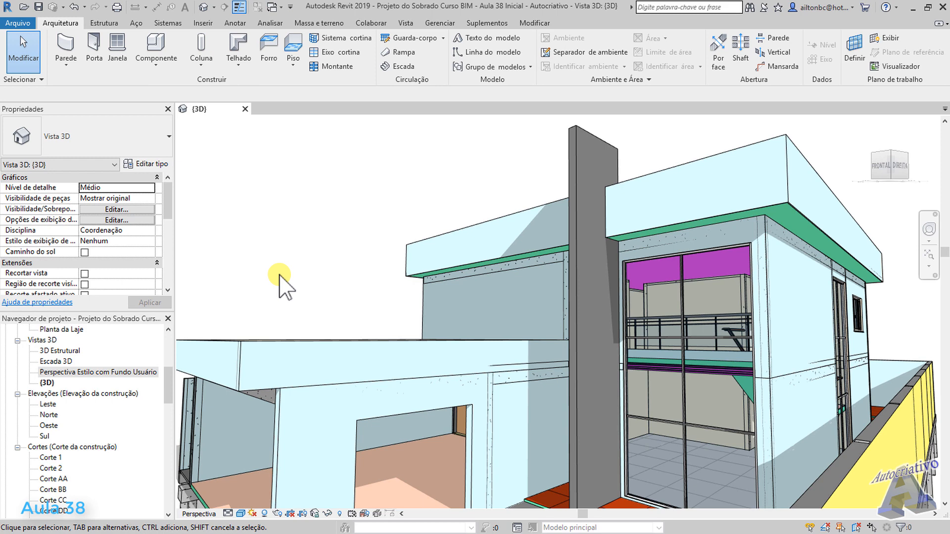
Step: Examine the roof slab from above and the beam types offered by a structural beam system, leaving without creating one
{"action": "scroll", "coordinate": [280, 275], "scroll_direction": "down", "scroll_amount": 2}
{"action": "middle_click_drag", "start_coordinate": [313, 248], "coordinate": [364, 415], "text": "shift"}
{"action": "middle_click_drag", "start_coordinate": [453, 356], "coordinate": [520, 315], "text": "shift"}
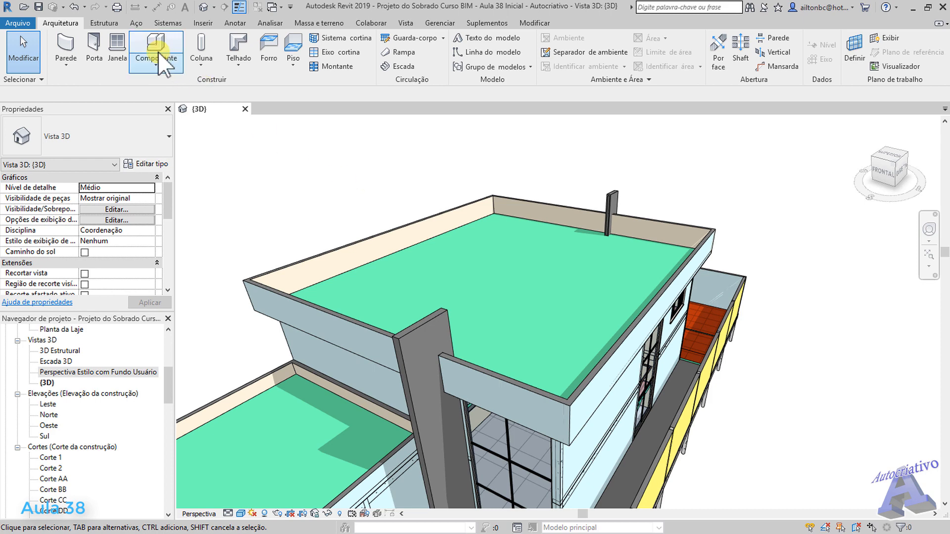
{"action": "left_click", "coordinate": [104, 23]}
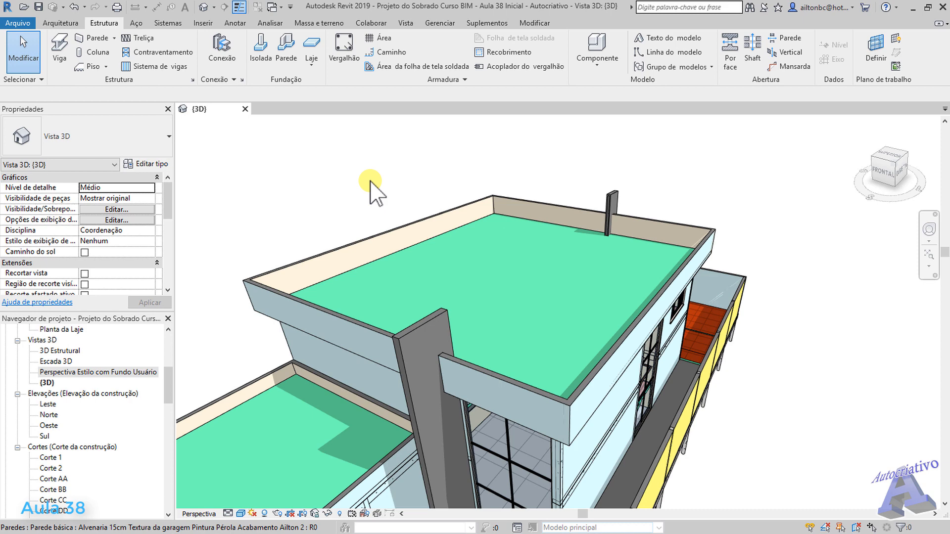
{"action": "left_click", "coordinate": [166, 66]}
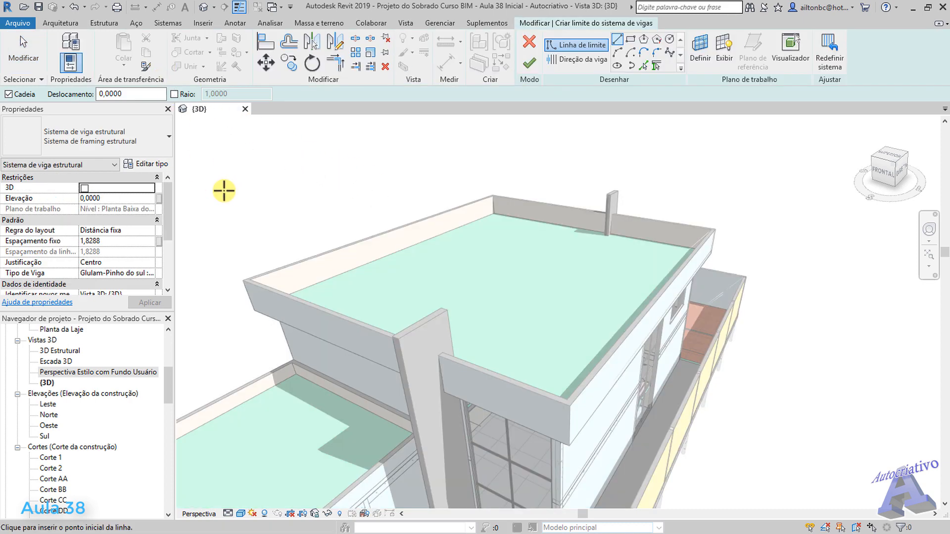
{"action": "left_click", "coordinate": [169, 137]}
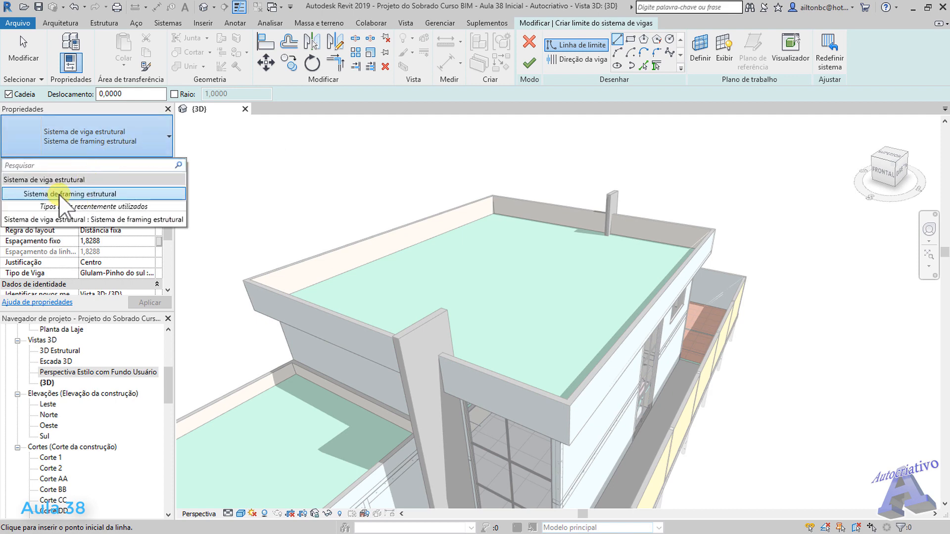
{"action": "left_click", "coordinate": [280, 194]}
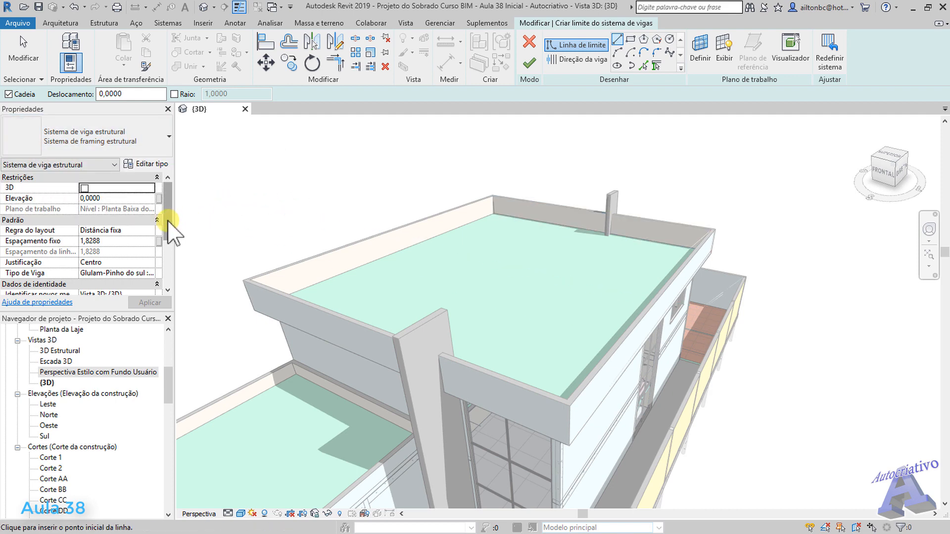
{"action": "scroll", "coordinate": [168, 232], "scroll_direction": "down", "scroll_amount": 1}
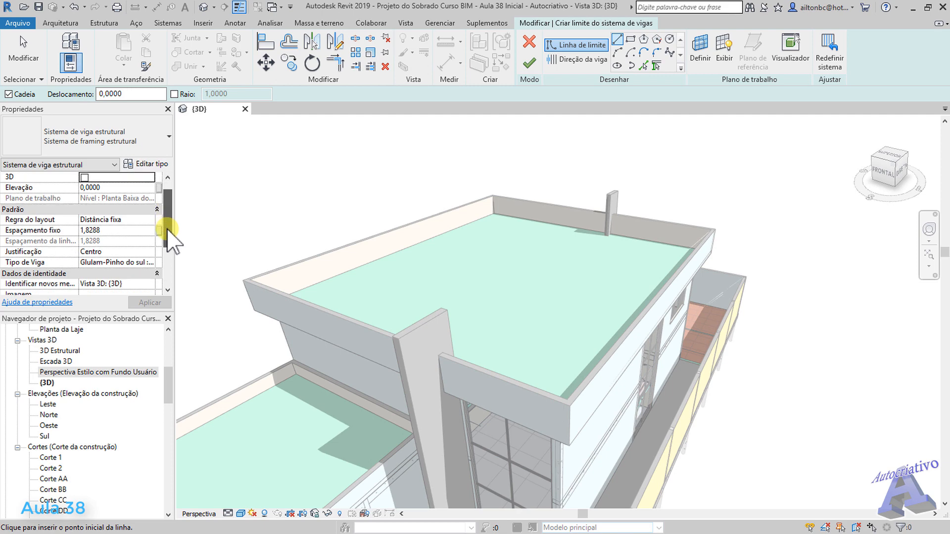
{"action": "left_click", "coordinate": [151, 263]}
{"action": "left_click", "coordinate": [150, 263]}
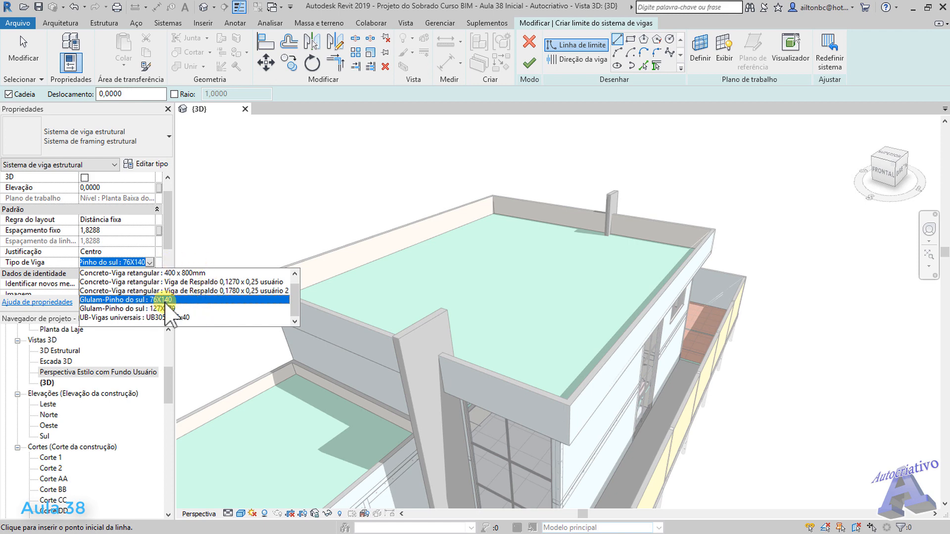
{"action": "left_click", "coordinate": [326, 196]}
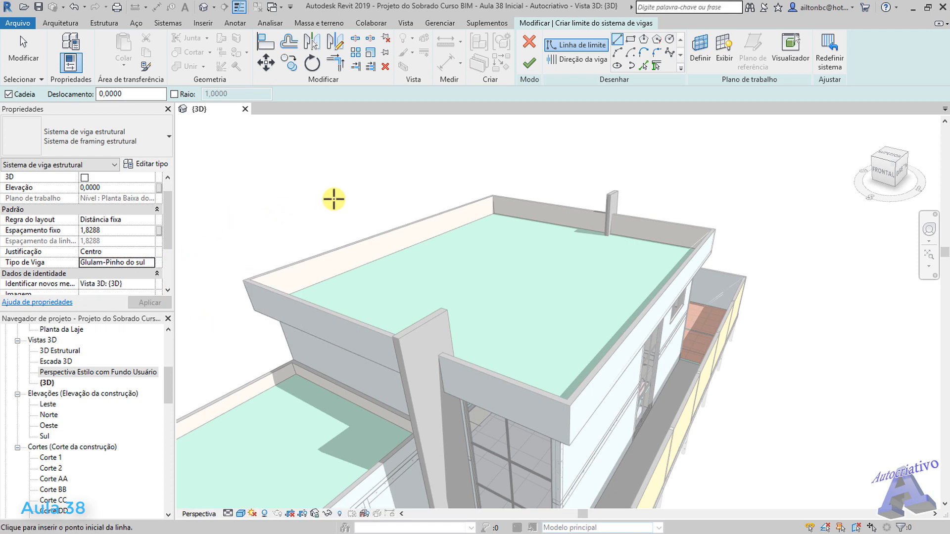
{"action": "key", "text": "Escape"}
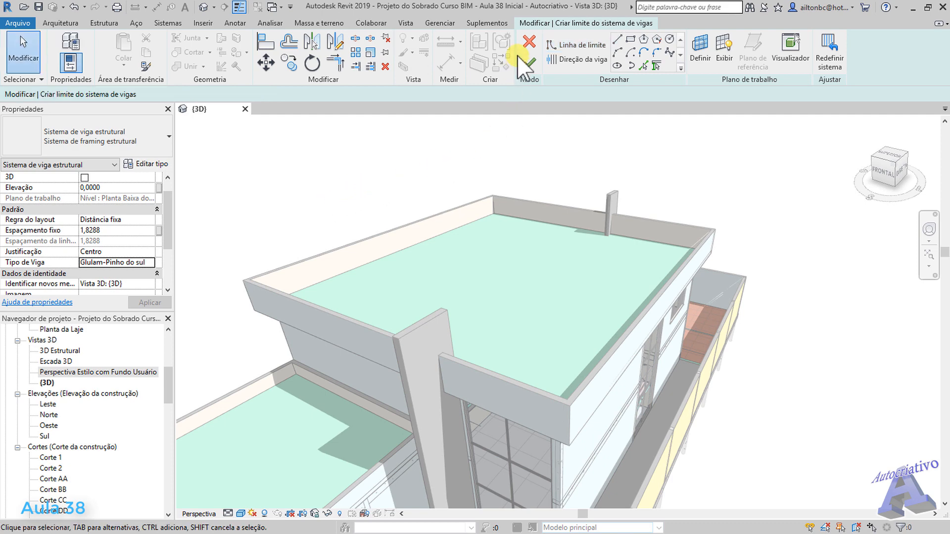
{"action": "left_click", "coordinate": [529, 42]}
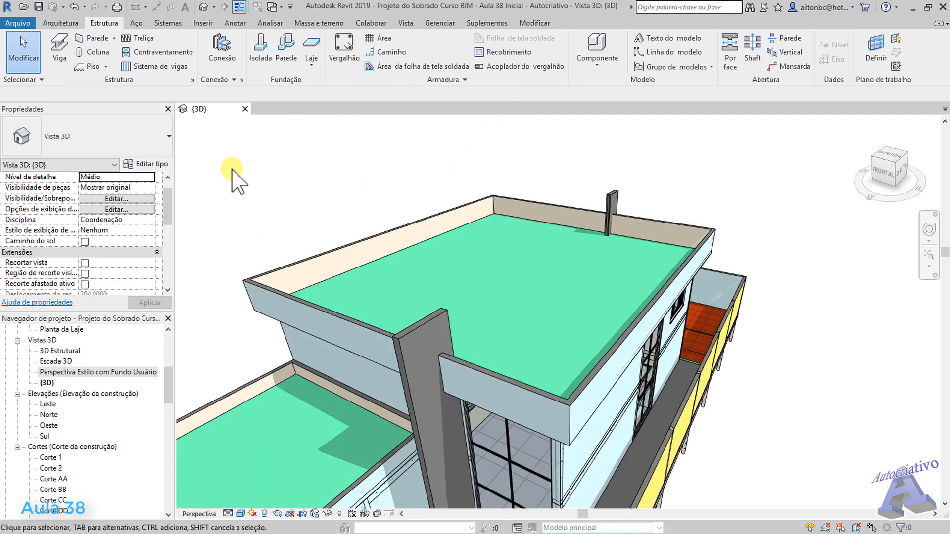
Step: Look through the profile families loaded in the project, collapsing Guarda-corpos and expanding Perfis
{"action": "left_click", "coordinate": [203, 24]}
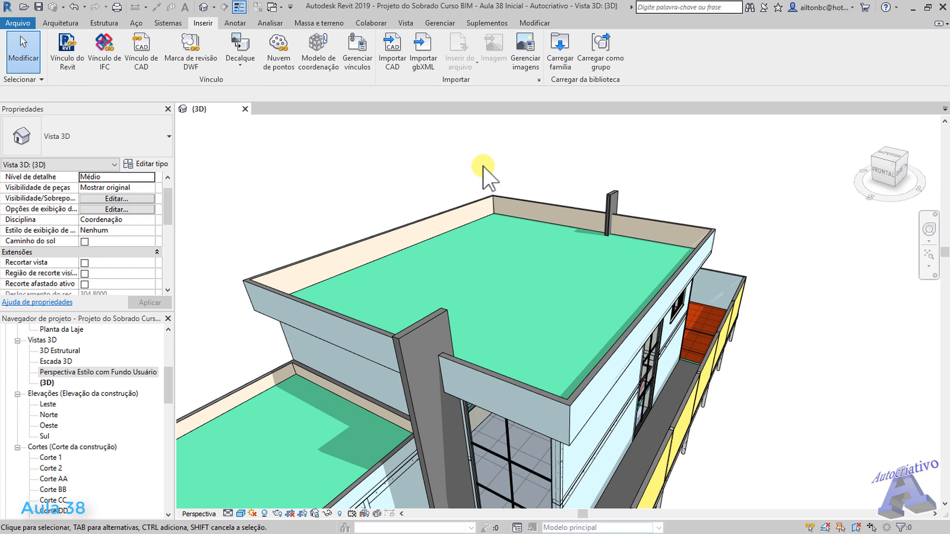
{"action": "left_click_drag", "start_coordinate": [170, 379], "coordinate": [168, 436]}
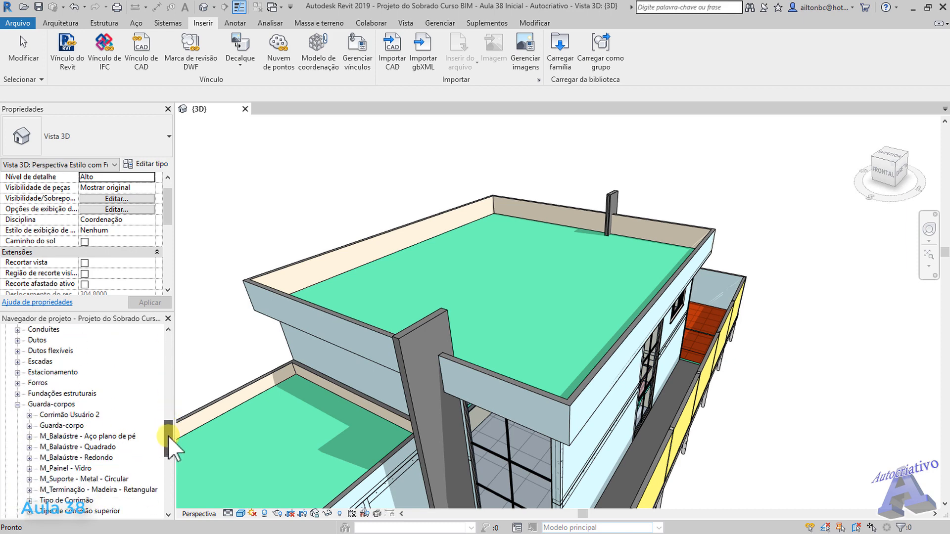
{"action": "left_click", "coordinate": [18, 404]}
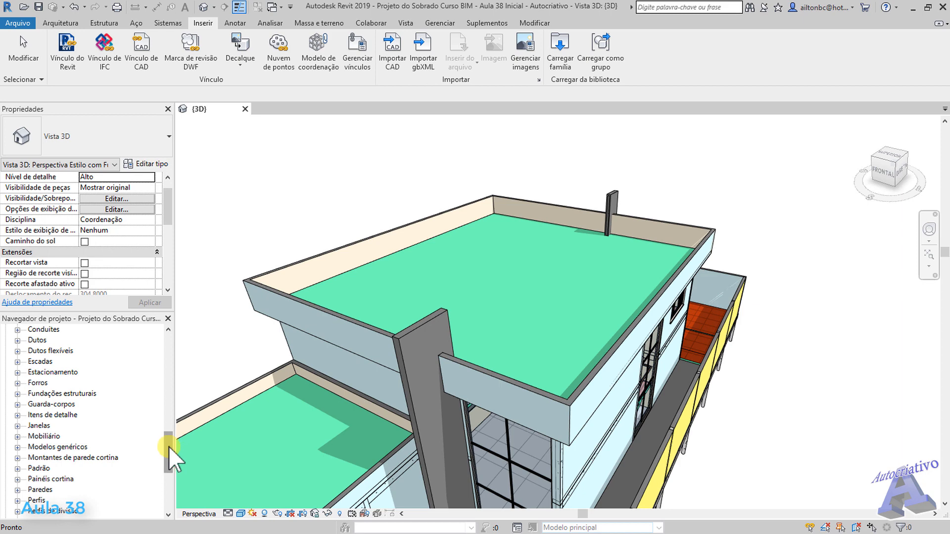
{"action": "scroll", "coordinate": [168, 446], "scroll_direction": "down", "scroll_amount": 1}
{"action": "left_click", "coordinate": [17, 469]}
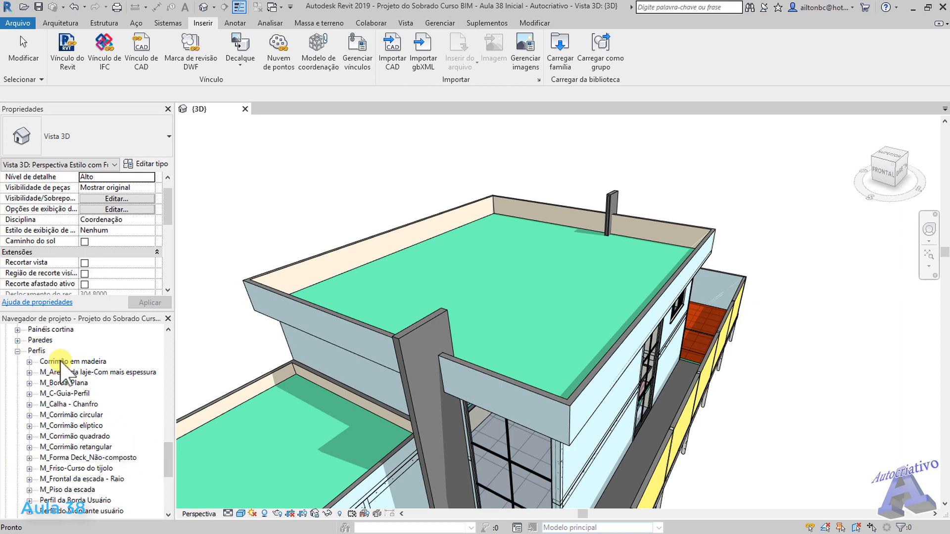
{"action": "left_click_drag", "start_coordinate": [170, 447], "coordinate": [170, 455]}
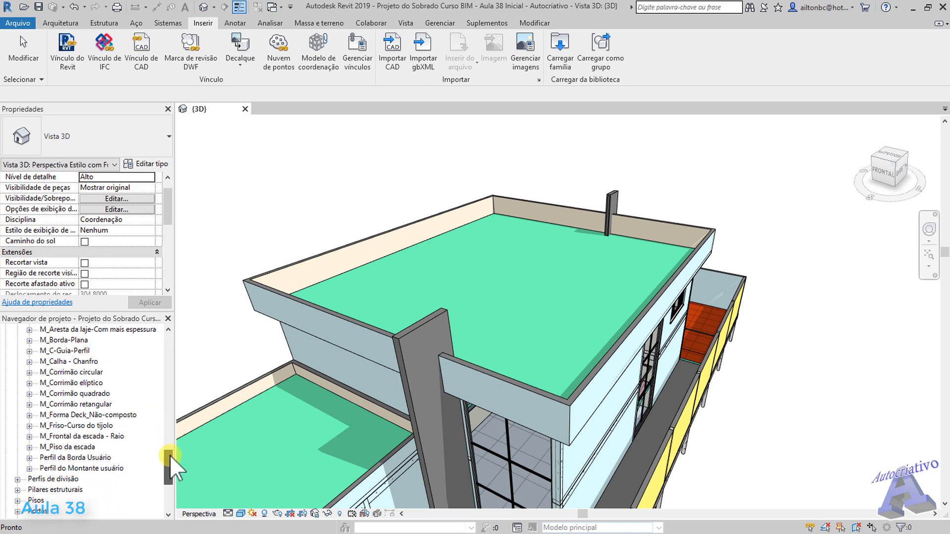
{"action": "left_click", "coordinate": [85, 468]}
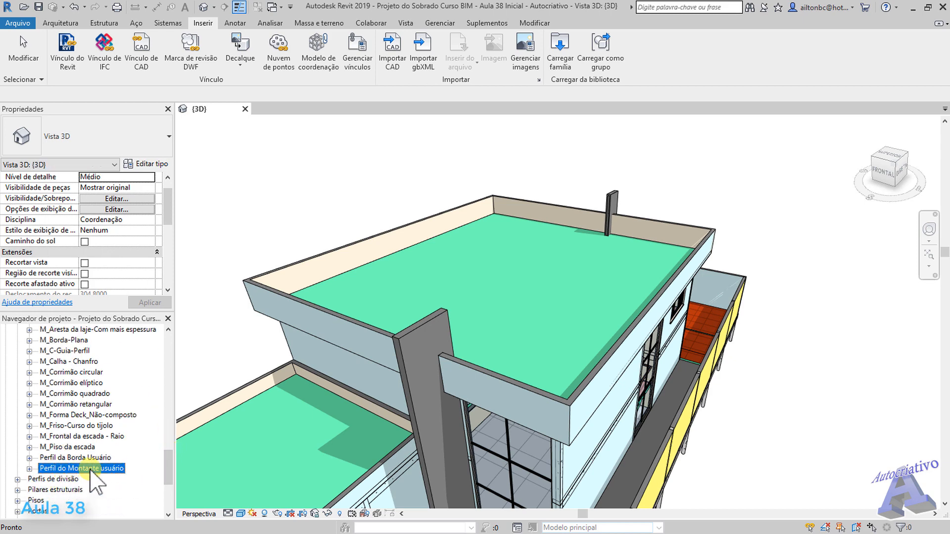
{"action": "key", "text": "Up"}
{"action": "key", "text": "Up"}
{"action": "key", "text": "Up"}
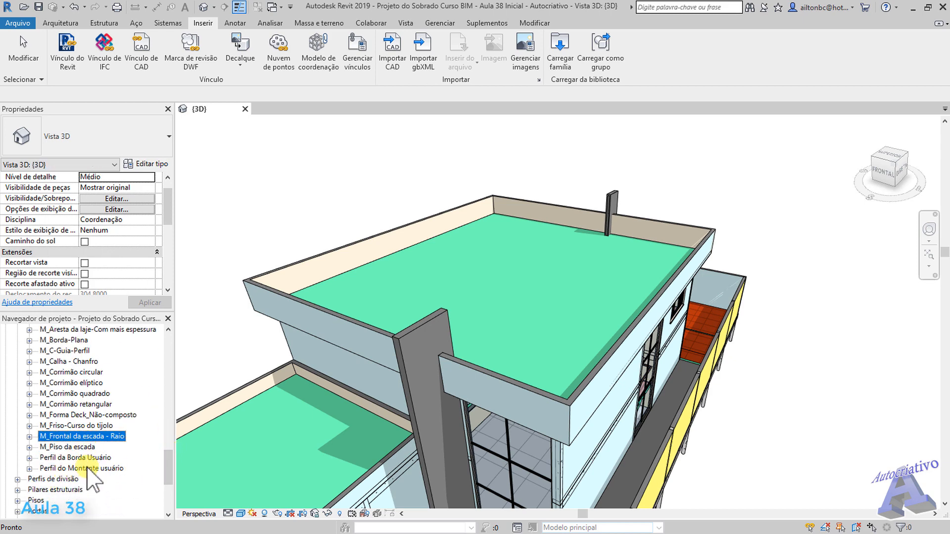
Step: Check the options available for the Perfil do Montante usuário type without duplicating it, and return to the project views
{"action": "left_click", "coordinate": [87, 468]}
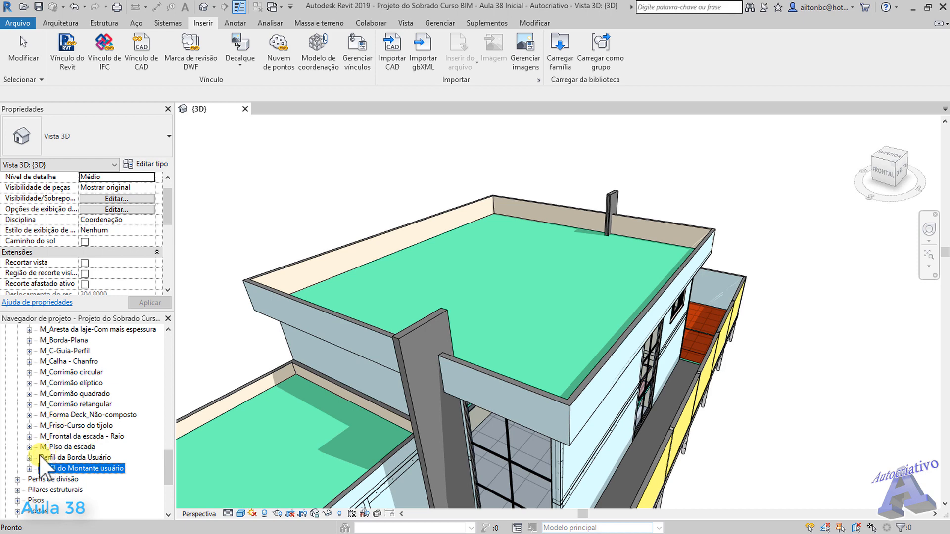
{"action": "left_click", "coordinate": [29, 468]}
{"action": "left_click", "coordinate": [97, 479]}
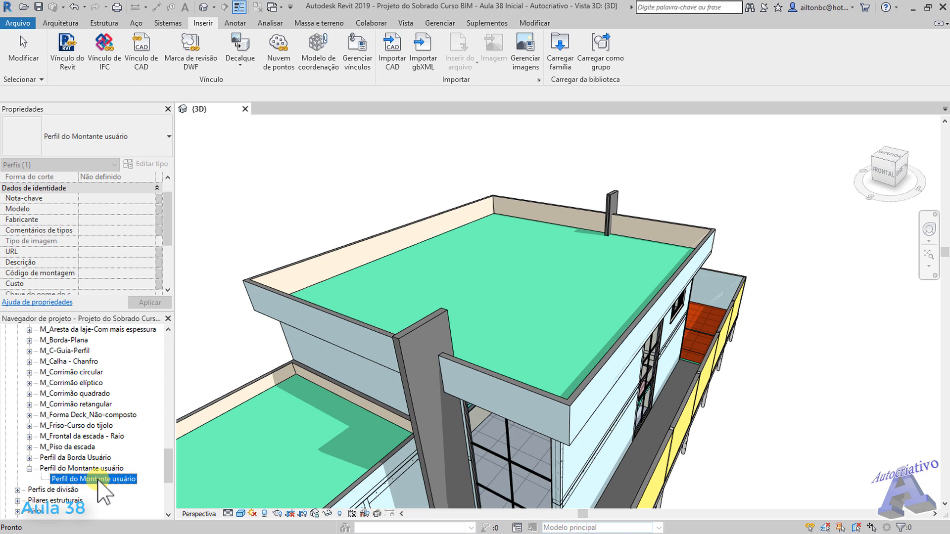
{"action": "right_click", "coordinate": [101, 479]}
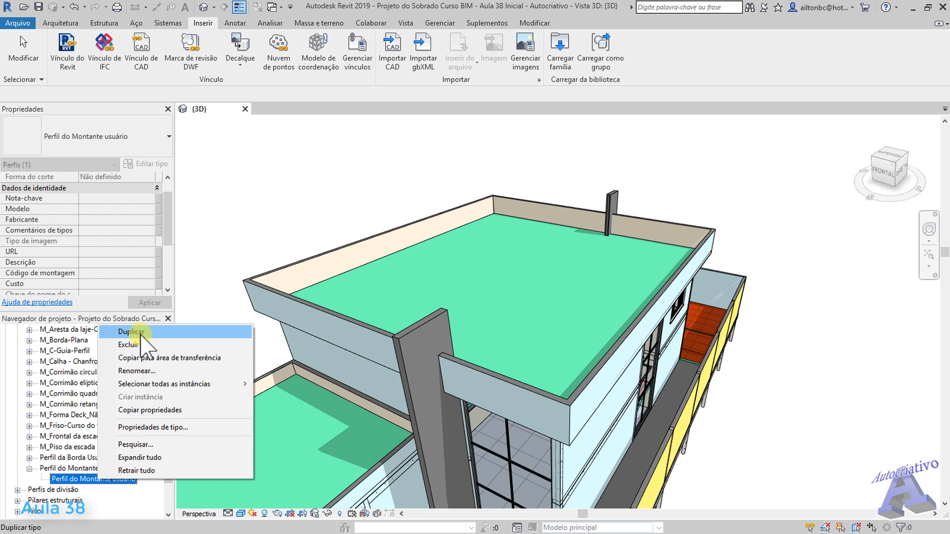
{"action": "left_click", "coordinate": [210, 321]}
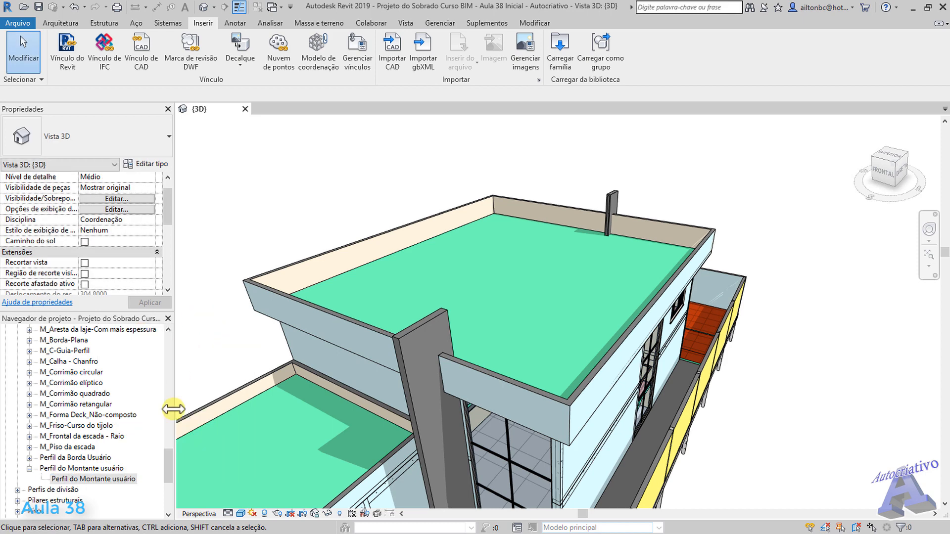
{"action": "left_click_drag", "start_coordinate": [166, 459], "coordinate": [184, 346]}
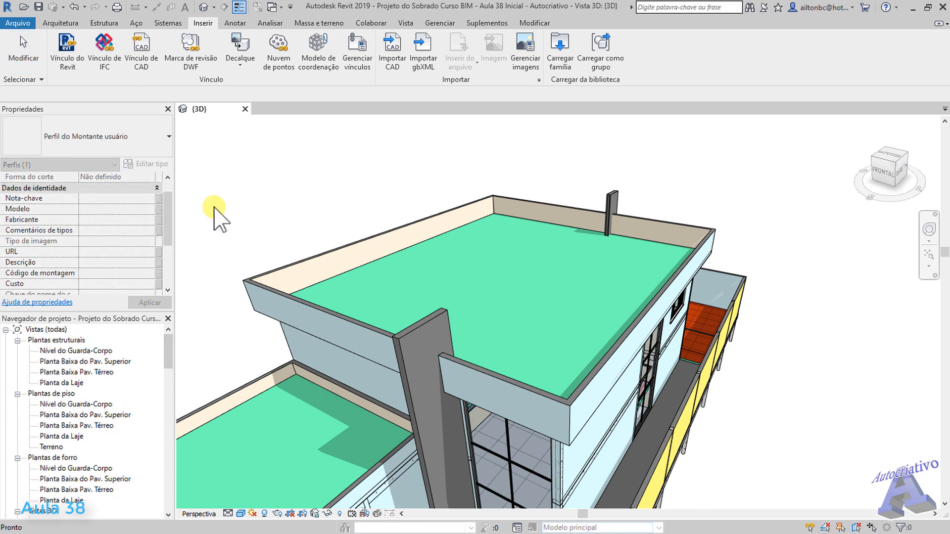
Step: Start a structural beam using the Glulam-Pinho do sul 76X140 type
{"action": "left_click", "coordinate": [103, 24]}
{"action": "left_click", "coordinate": [59, 49]}
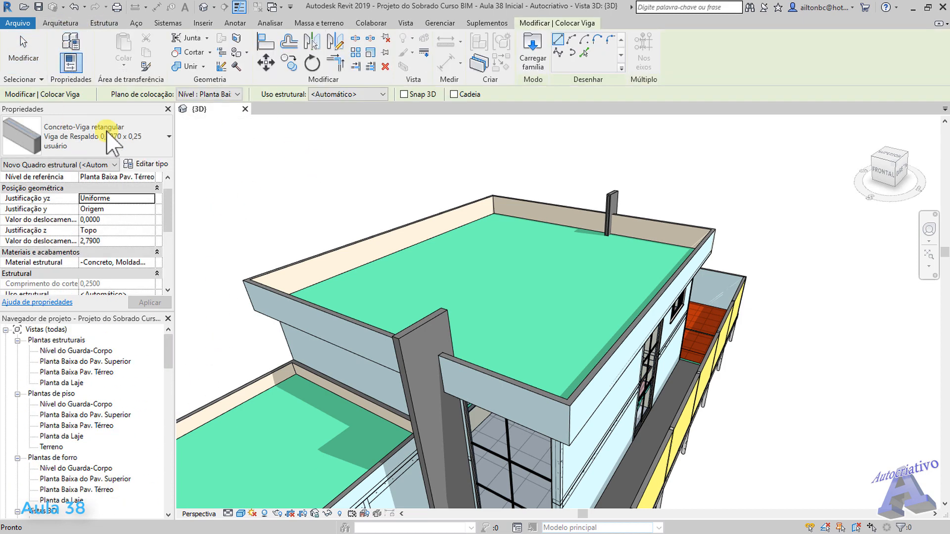
{"action": "left_click", "coordinate": [164, 144]}
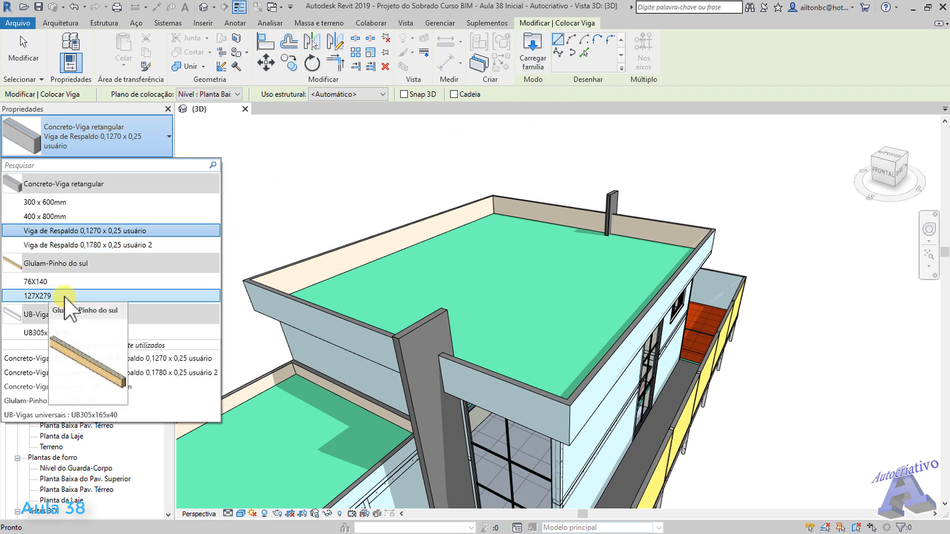
{"action": "mouse_move", "coordinate": [49, 283]}
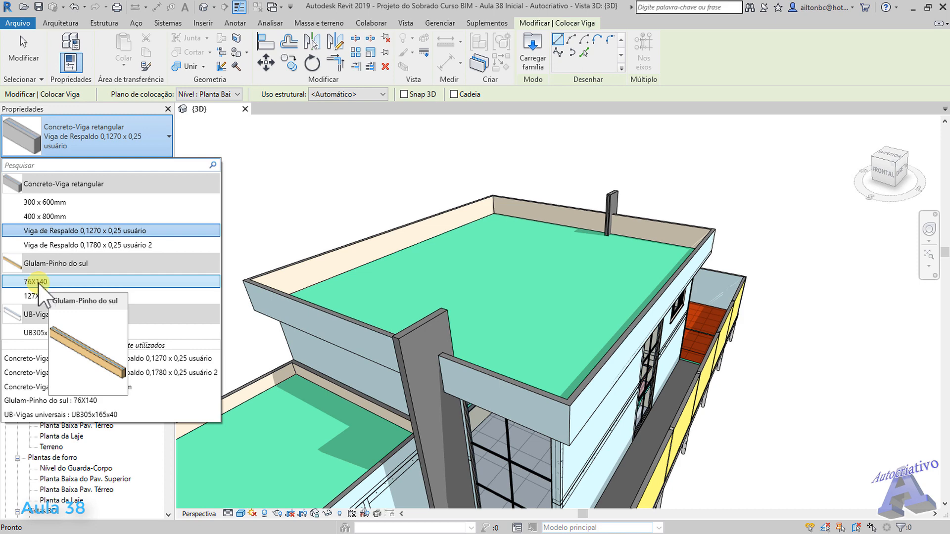
{"action": "left_click", "coordinate": [39, 282]}
Step: Open the 76X140 beam's type properties with the preview shown, and reposition and narrow the dialog to uncover the instance properties
{"action": "left_click", "coordinate": [146, 164]}
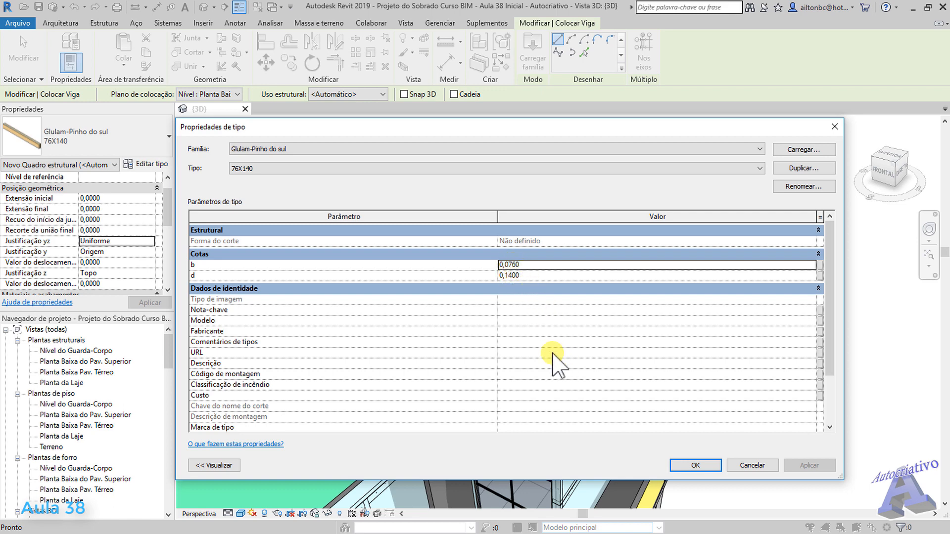
{"action": "left_click_drag", "start_coordinate": [176, 303], "coordinate": [375, 302]}
{"action": "left_click", "coordinate": [420, 469]}
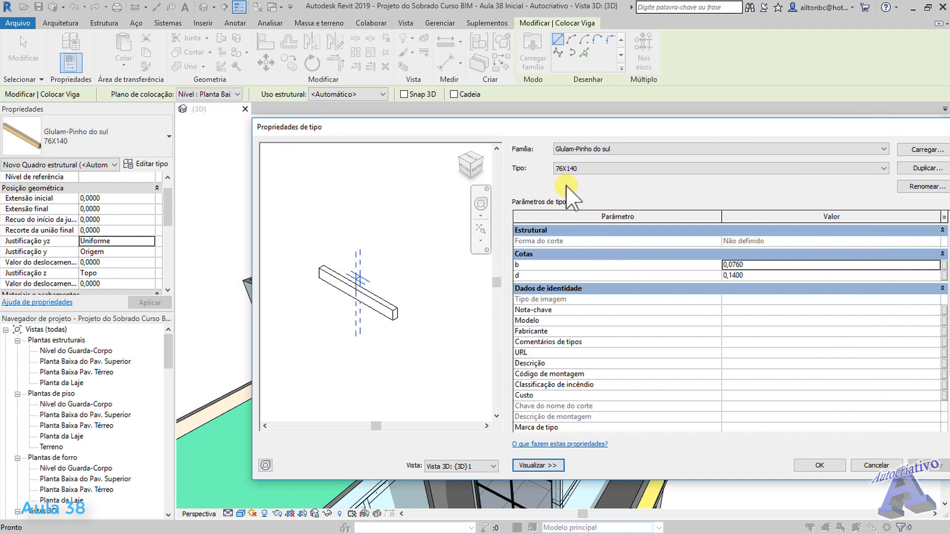
{"action": "left_click_drag", "start_coordinate": [604, 124], "coordinate": [455, 124]}
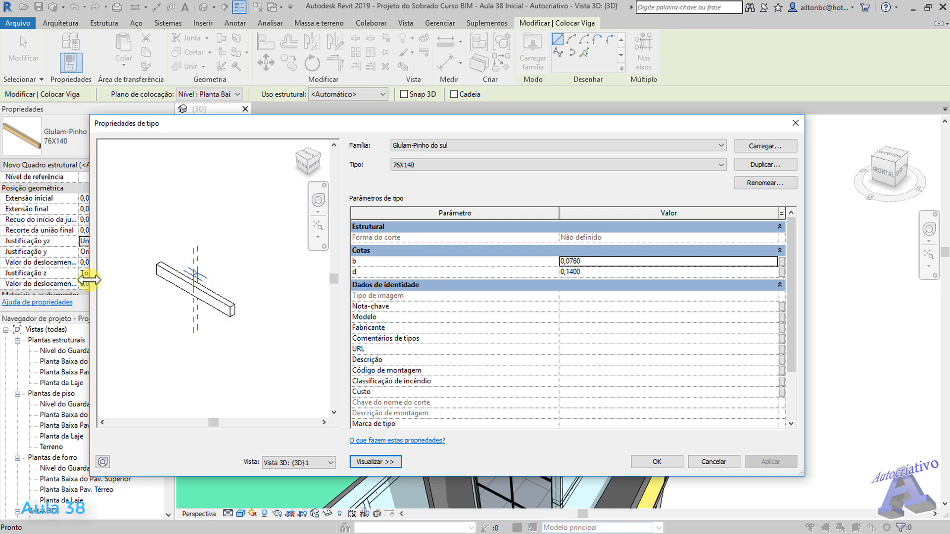
{"action": "left_click_drag", "start_coordinate": [90, 275], "coordinate": [193, 278]}
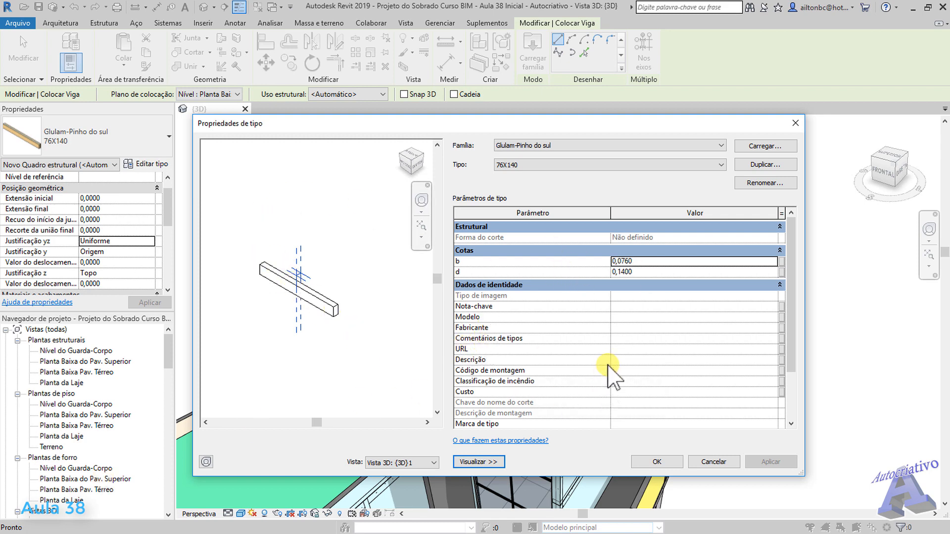
Step: Duplicate the 76X140 beam type under the name "Viga de Madeira 6cm x 25cm Usuário"
{"action": "left_click", "coordinate": [759, 168]}
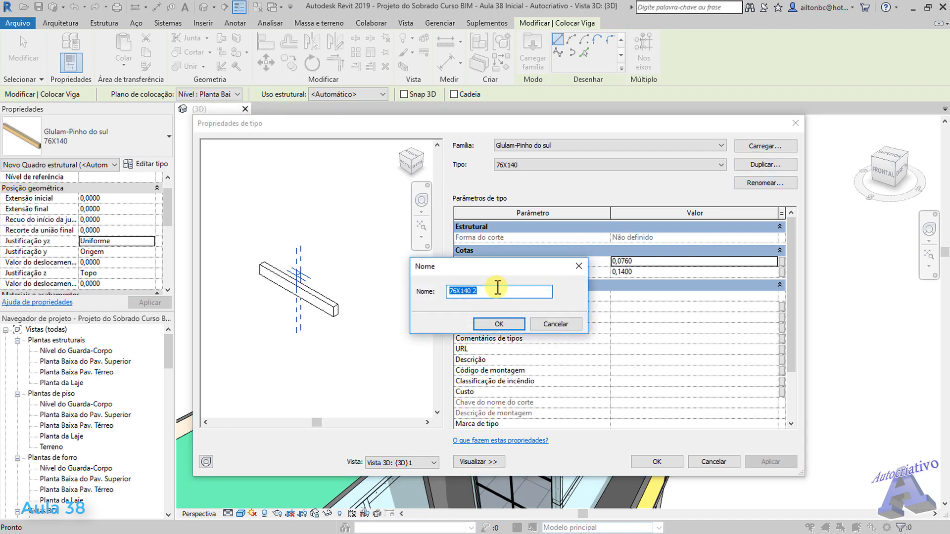
{"action": "type", "text": "Viga de Madeira 6cm x 25cm"}
{"action": "type", "text": "Usuá"}
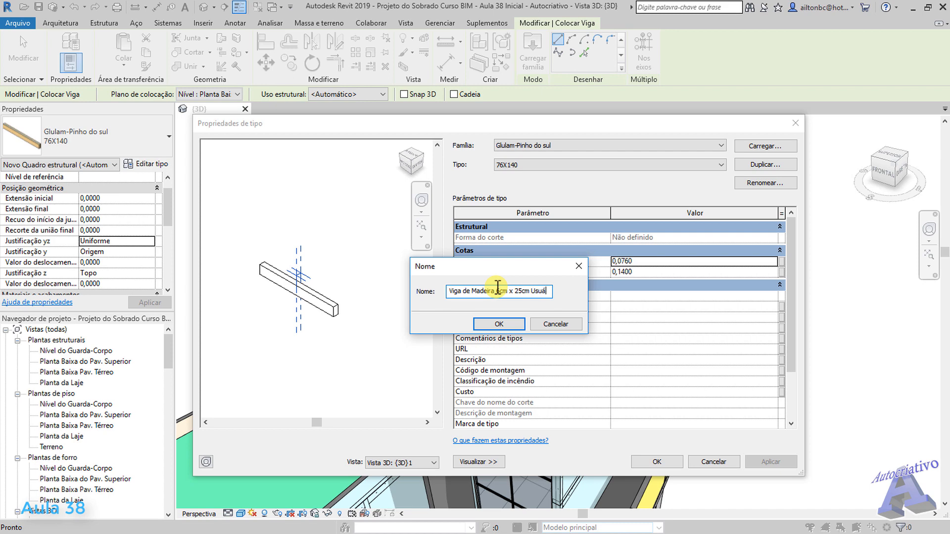
{"action": "type", "text": "rios"}
{"action": "key", "text": "BackSpace"}
{"action": "left_click", "coordinate": [506, 325]}
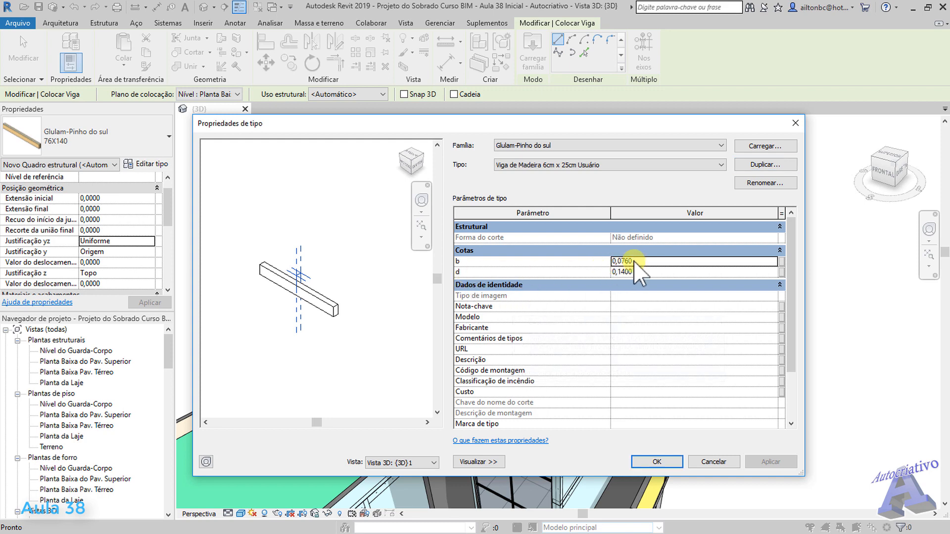
Step: Set the new wooden beam type's dimension b to 0,06 and d to 0,25
{"action": "type", "text": "0,06"}
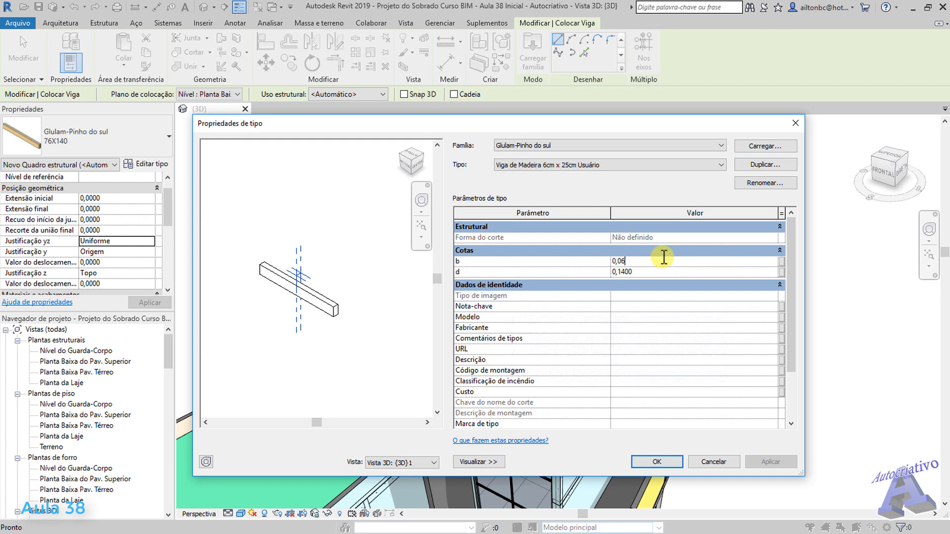
{"action": "double_click", "coordinate": [624, 271]}
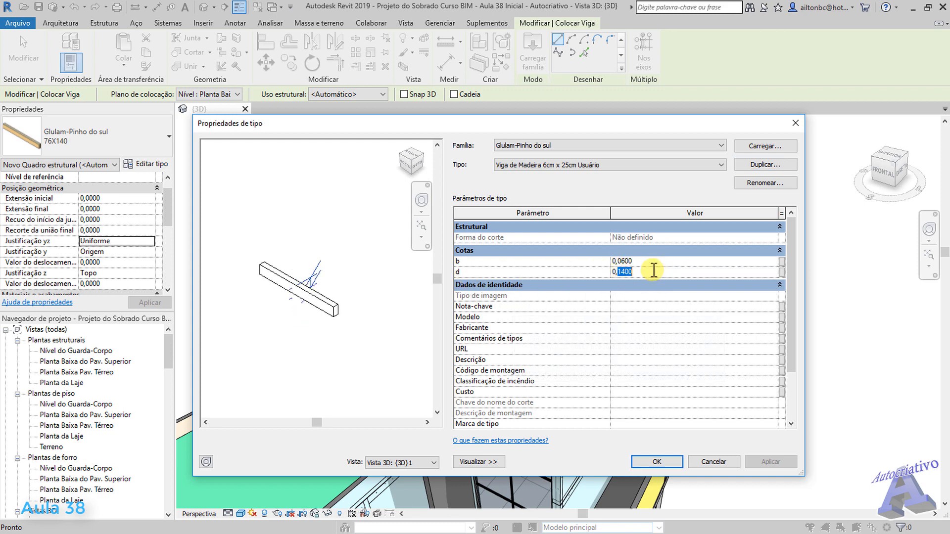
{"action": "type", "text": "25"}
{"action": "left_click", "coordinate": [644, 260]}
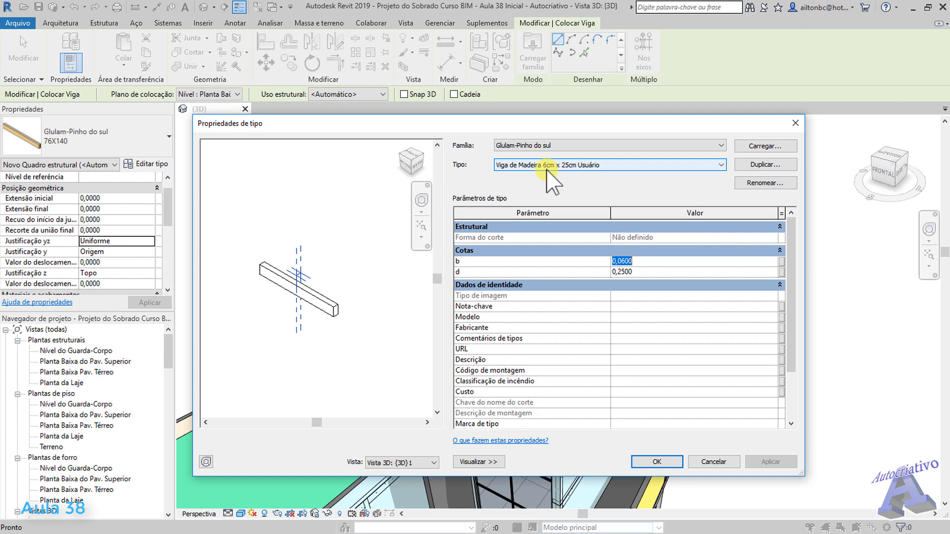
Step: Accept the new 6cm x 25cm wooden beam type and leave beam placement
{"action": "left_click", "coordinate": [659, 462]}
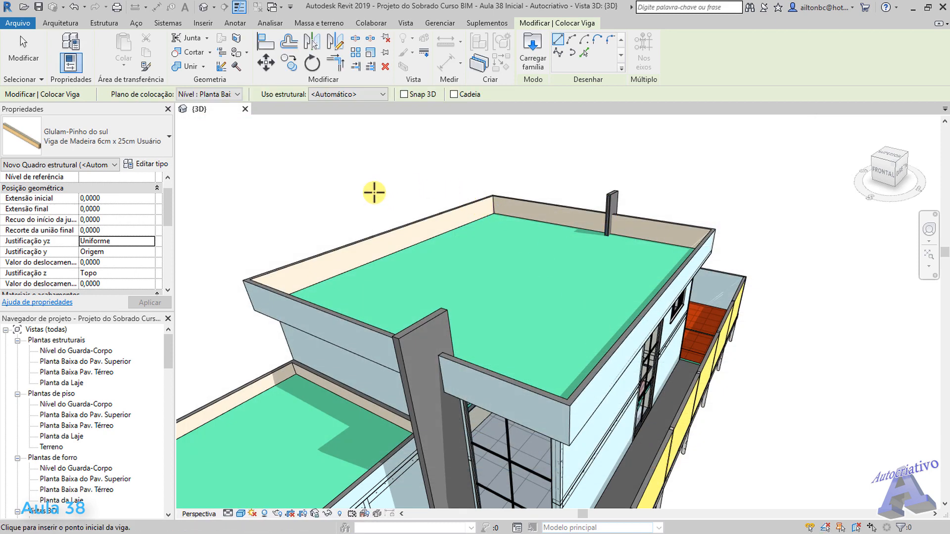
{"action": "key", "text": "Escape"}
{"action": "key", "text": "Escape"}
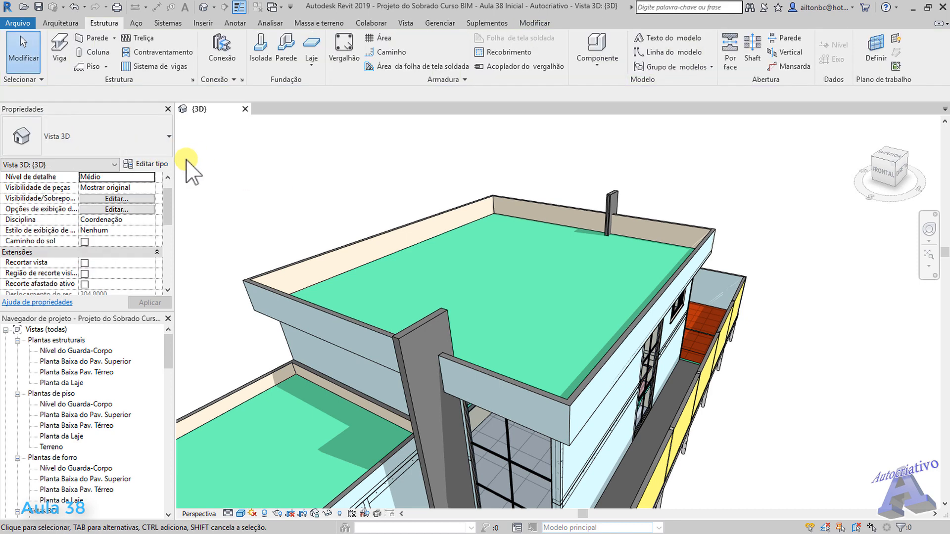
Step: Restart beam placement and duplicate the 6cm x 25cm wooden beam type under the name "Caibro 6cm x 6cm Usuário"
{"action": "key", "text": "b"}
{"action": "key", "text": "m"}
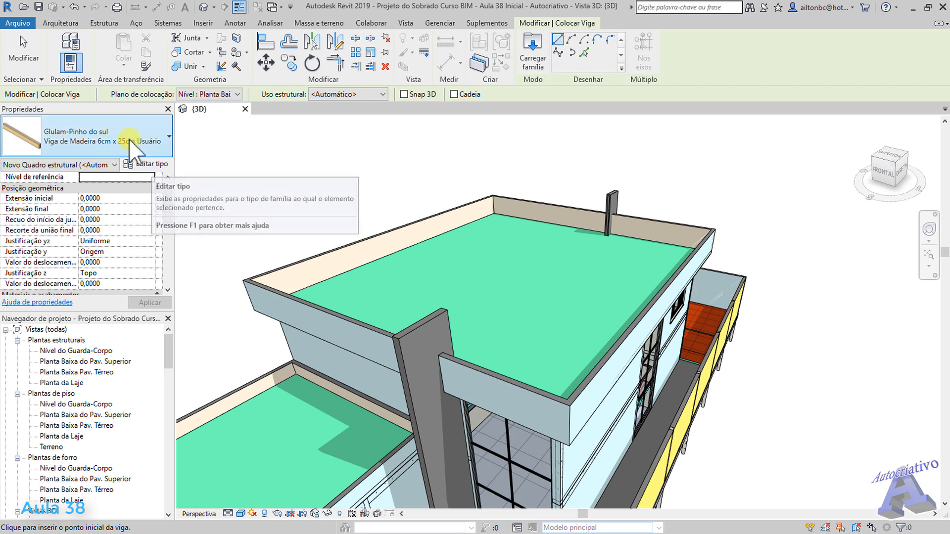
{"action": "left_click", "coordinate": [130, 163]}
{"action": "left_click", "coordinate": [765, 165]}
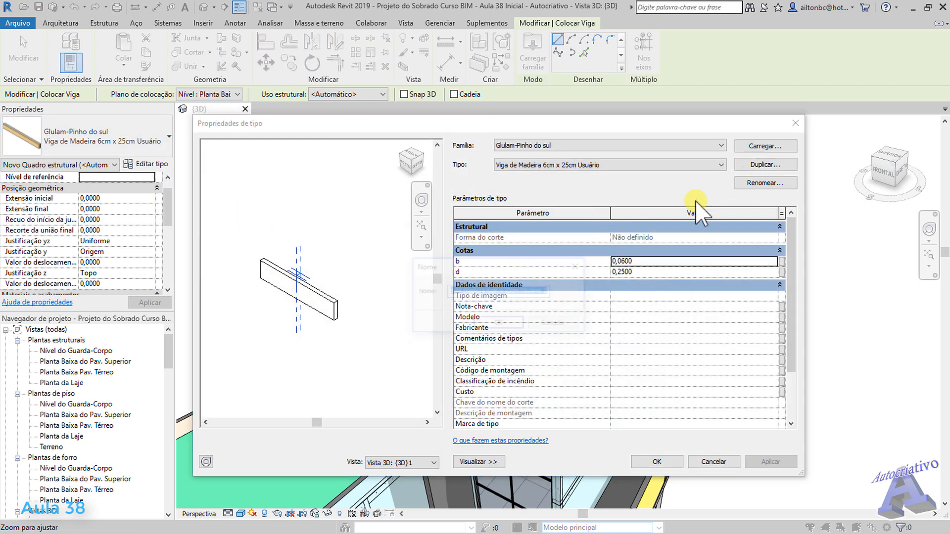
{"action": "left_click", "coordinate": [550, 291]}
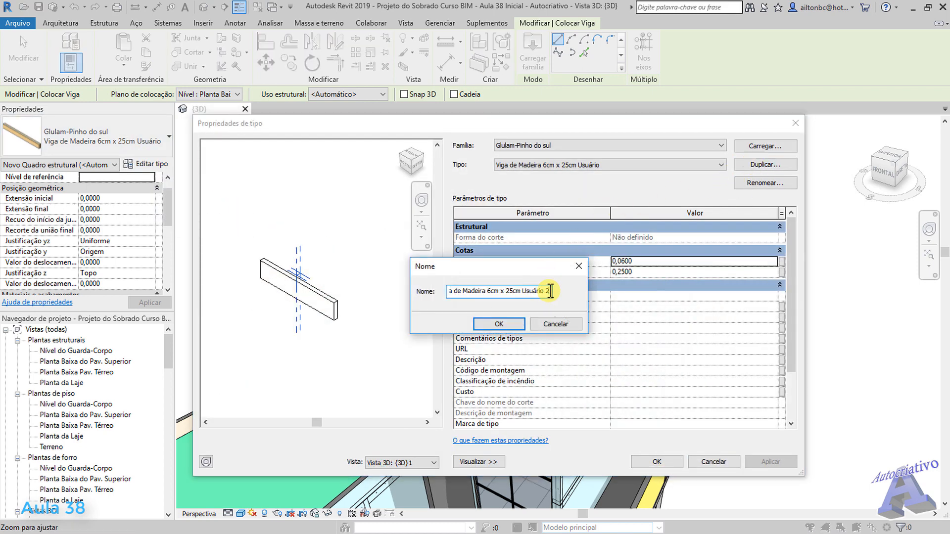
{"action": "left_click_drag", "start_coordinate": [550, 291], "coordinate": [439, 293]}
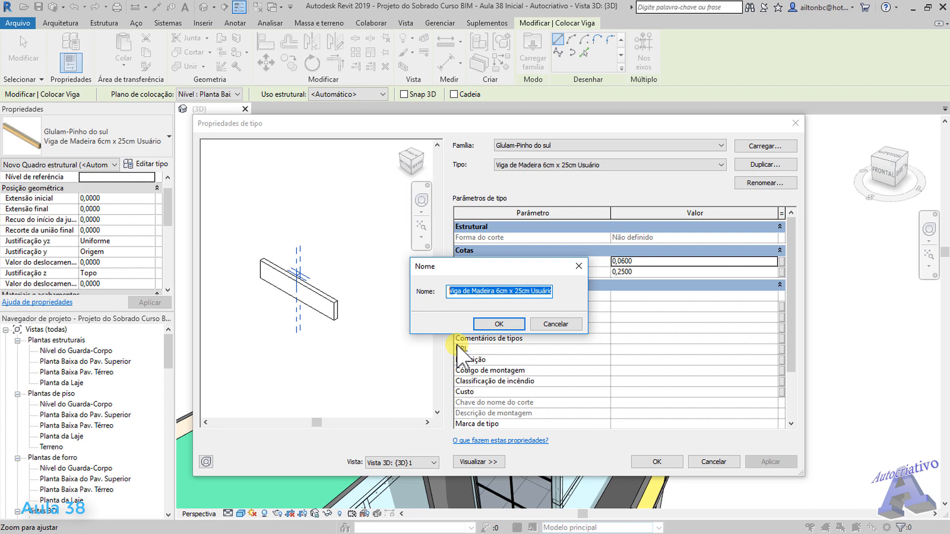
{"action": "type", "text": "Caibro"}
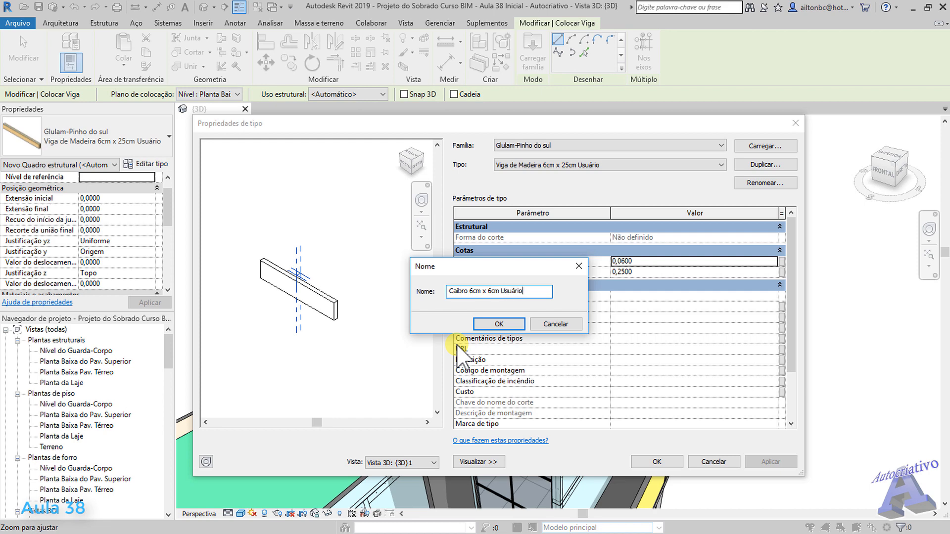
{"action": "left_click", "coordinate": [499, 324]}
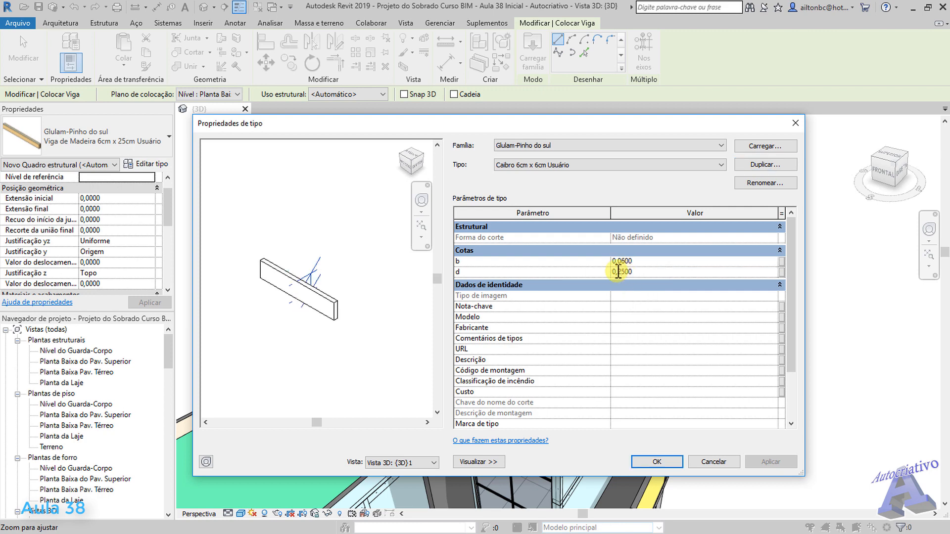
Step: Set the Caibro type's dimension d to 0,06 and accept its type properties
{"action": "left_click_drag", "start_coordinate": [618, 272], "coordinate": [663, 277]}
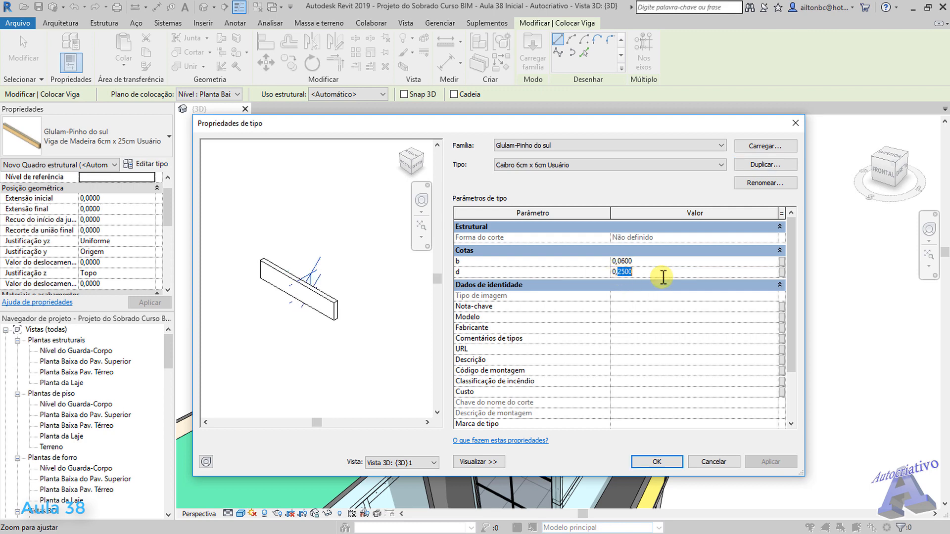
{"action": "type", "text": "06"}
{"action": "left_click", "coordinate": [651, 260]}
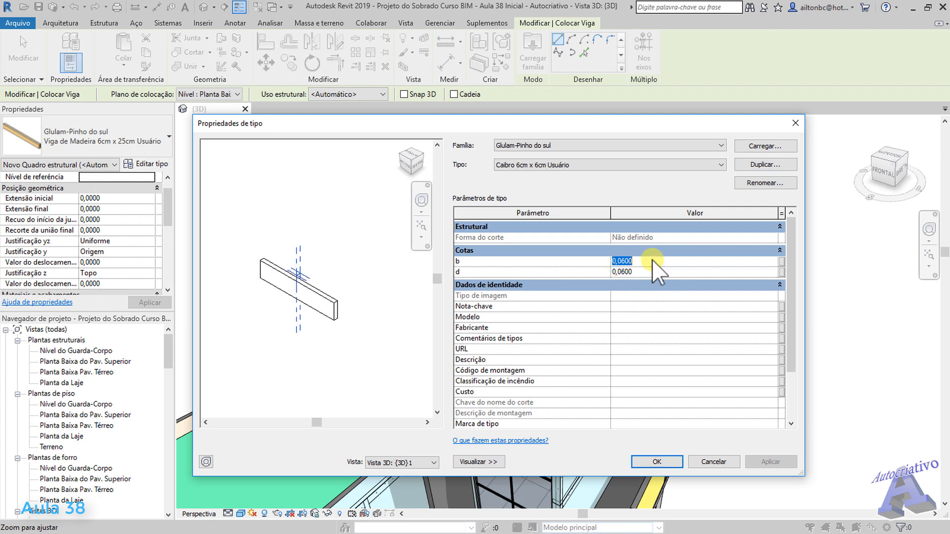
{"action": "left_click", "coordinate": [639, 272]}
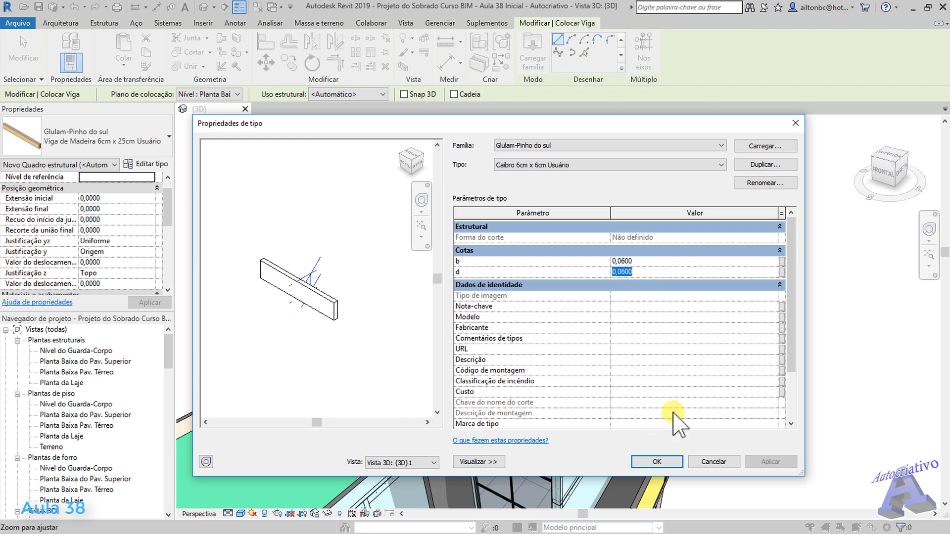
{"action": "left_click", "coordinate": [667, 464]}
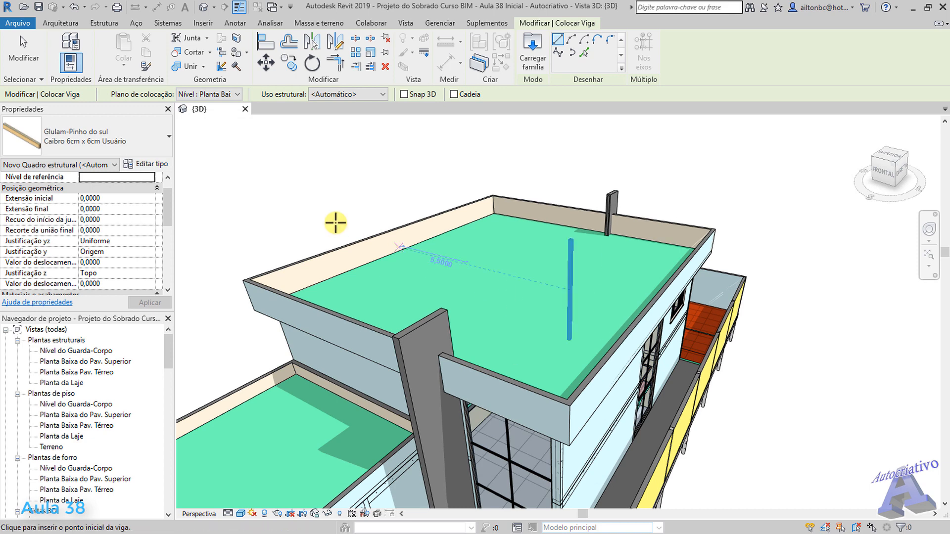
Step: Duplicate the Caibro beam type under the name "Ripa 1,5cm x 5cm Usuário"
{"action": "left_click", "coordinate": [148, 164]}
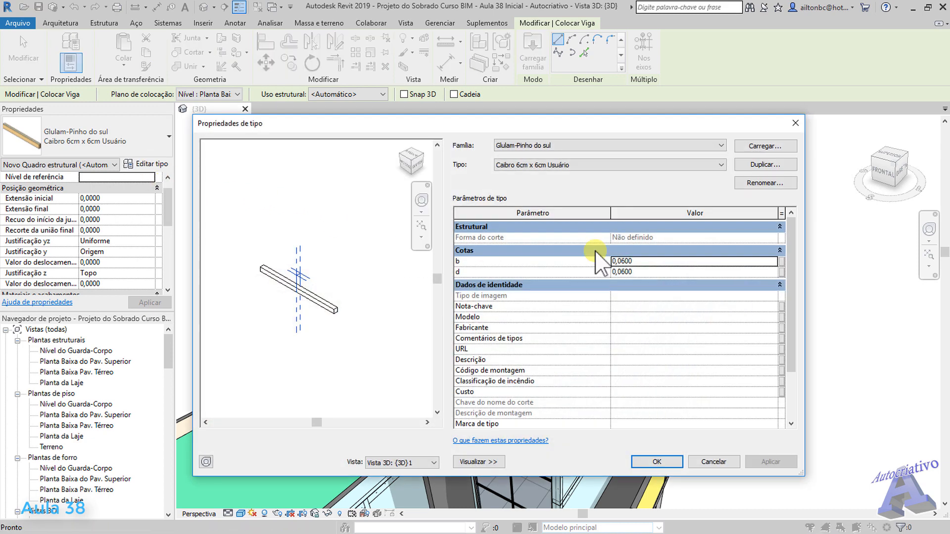
{"action": "left_click", "coordinate": [765, 164]}
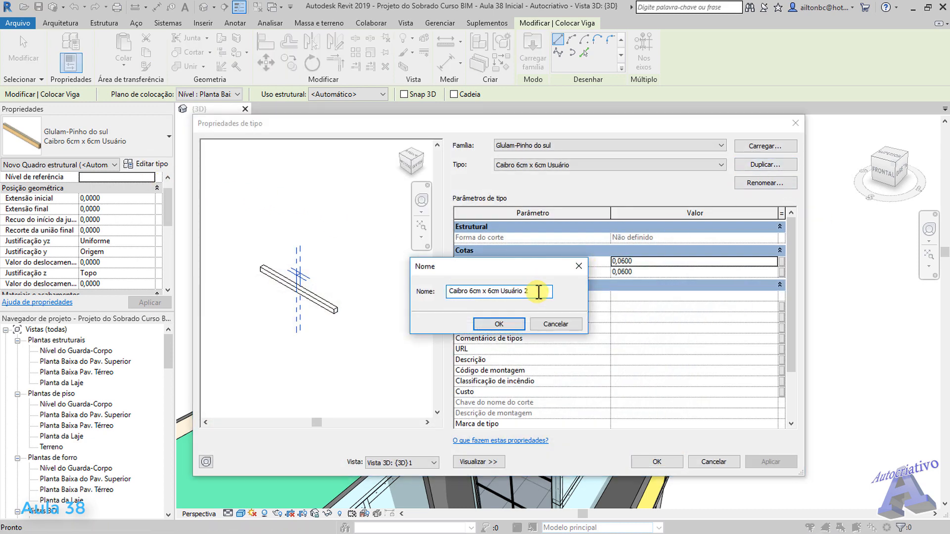
{"action": "type", "text": "Rip"}
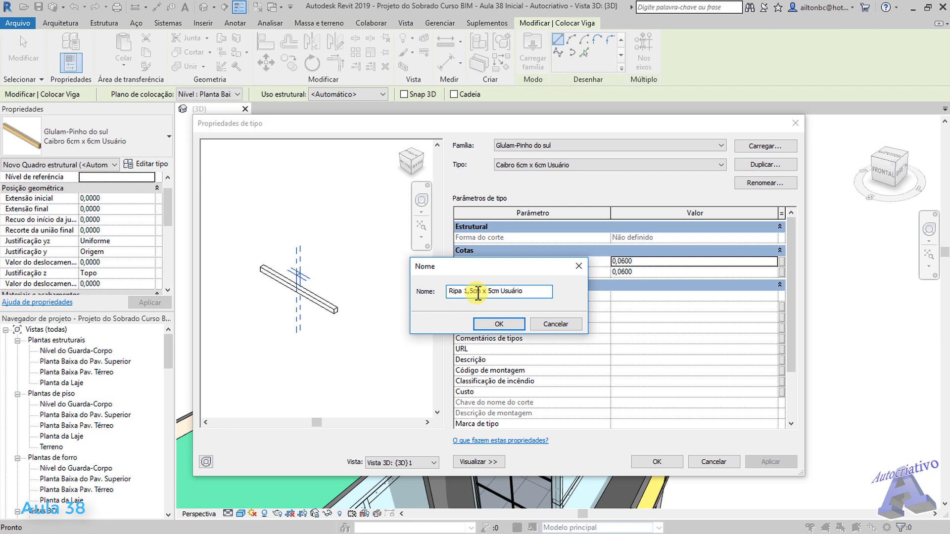
{"action": "left_click", "coordinate": [499, 324]}
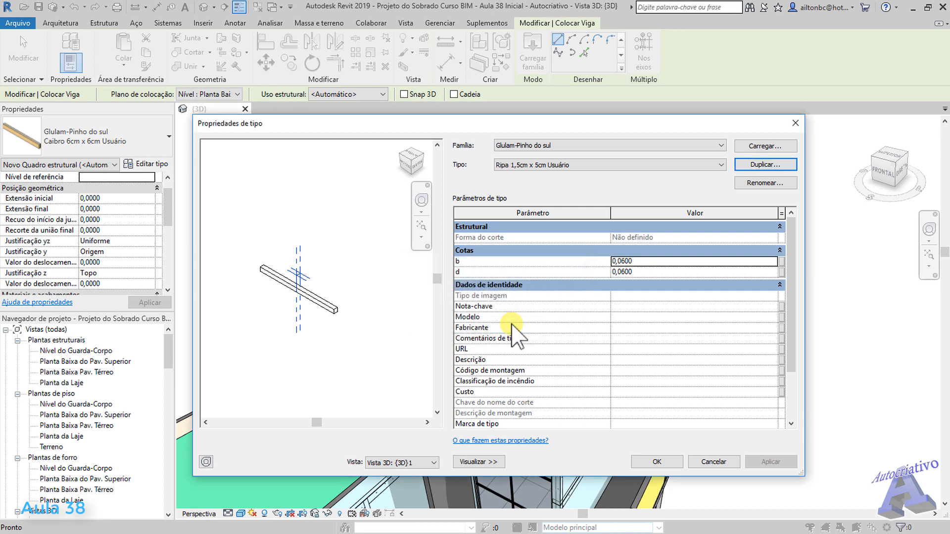
Step: Set the Ripa type's dimension b to 0,015 and d to 0,05, accept it and leave beam placement
{"action": "left_click", "coordinate": [653, 260]}
{"action": "left_click", "coordinate": [623, 262]}
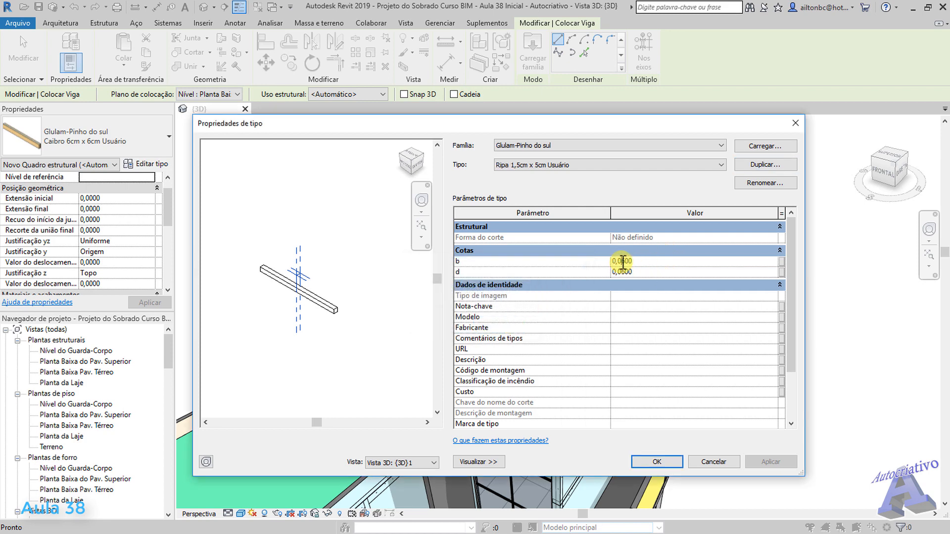
{"action": "type", "text": "0,015"}
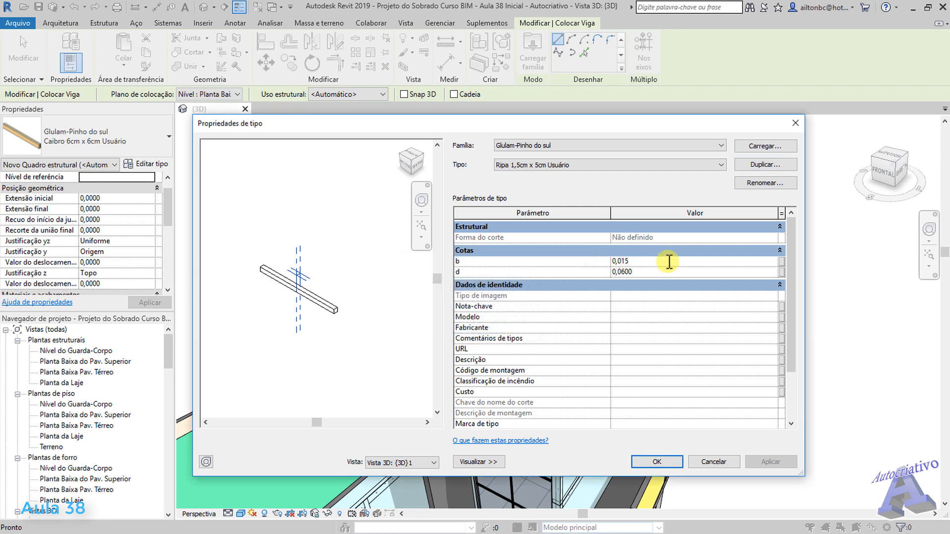
{"action": "left_click", "coordinate": [621, 270]}
{"action": "left_click_drag", "start_coordinate": [622, 271], "coordinate": [640, 272]}
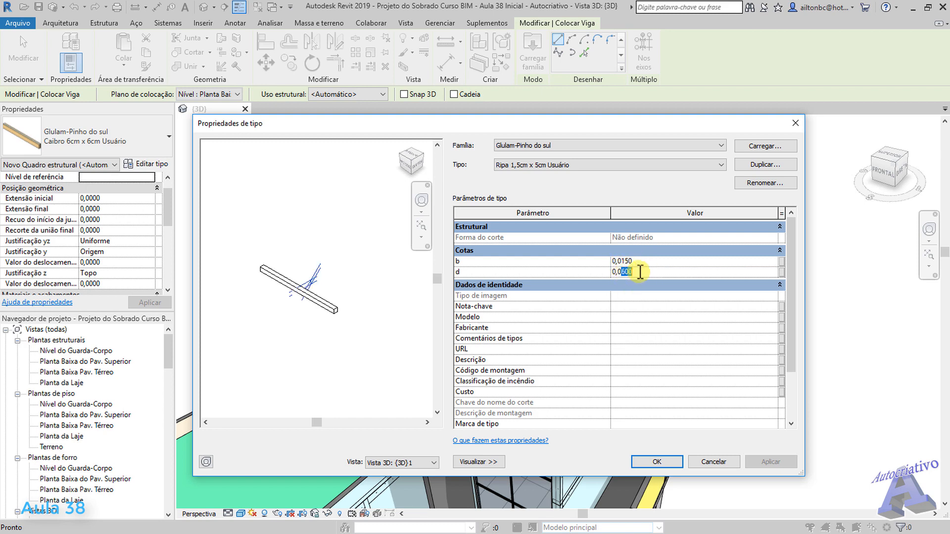
{"action": "type", "text": "5"}
{"action": "left_click", "coordinate": [658, 462]}
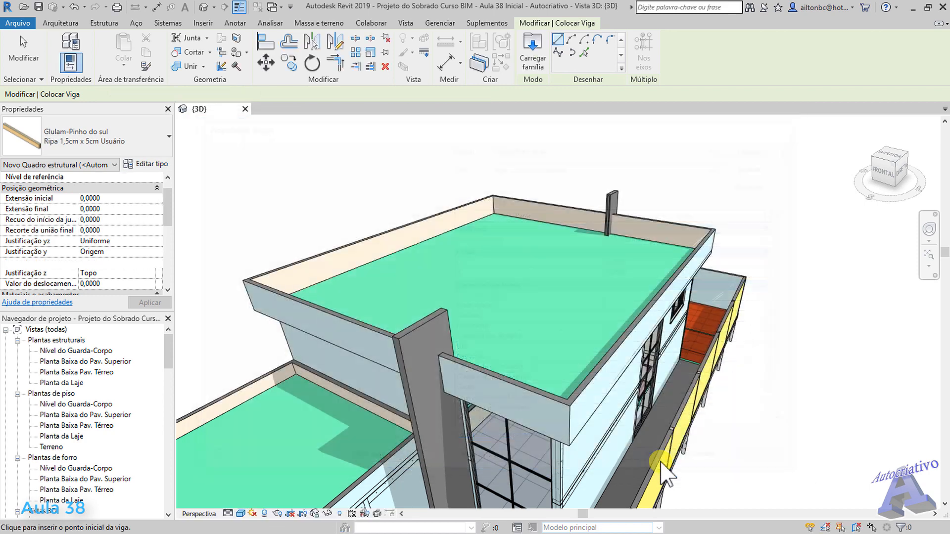
{"action": "key", "text": "Escape"}
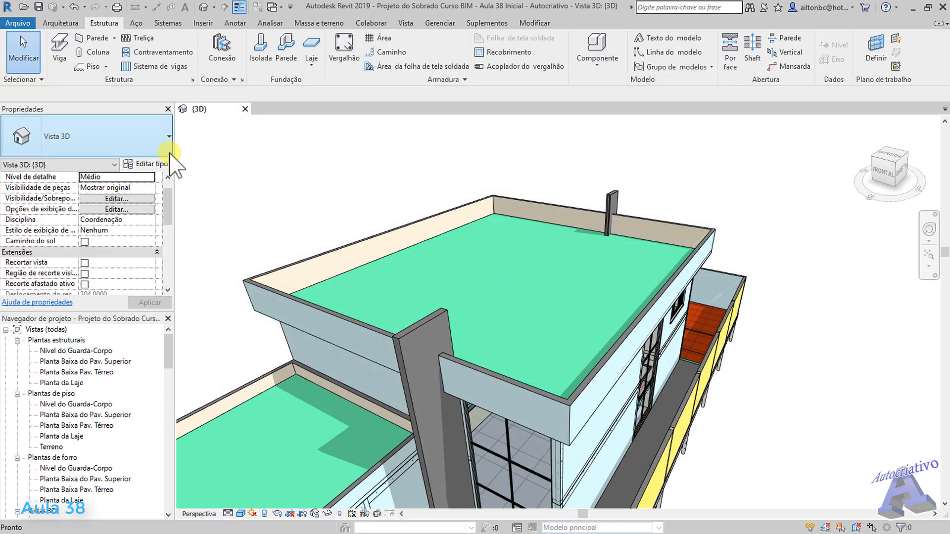
Step: Check the available beam types for the newly created Glulam-Pinho do sul wooden types without placing a beam
{"action": "left_click", "coordinate": [66, 58]}
{"action": "left_click", "coordinate": [167, 150]}
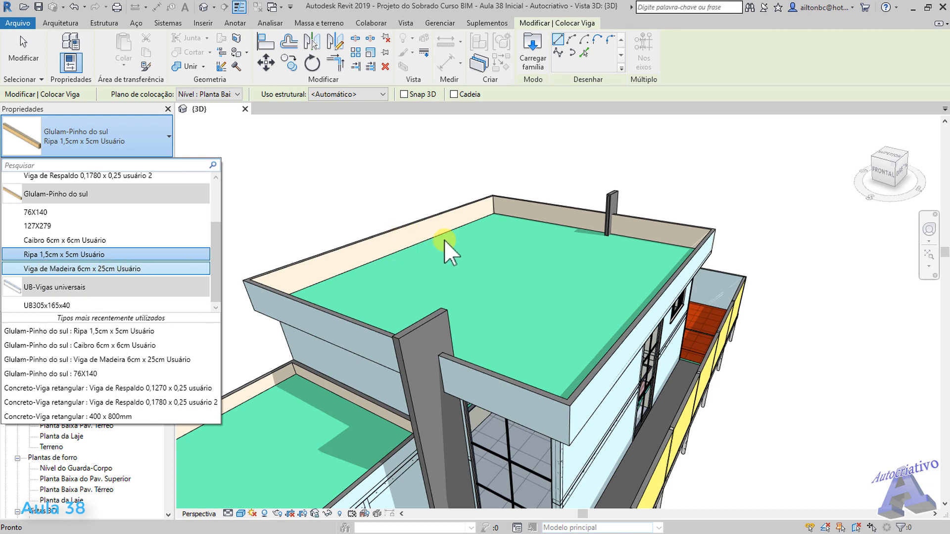
{"action": "left_click", "coordinate": [341, 208]}
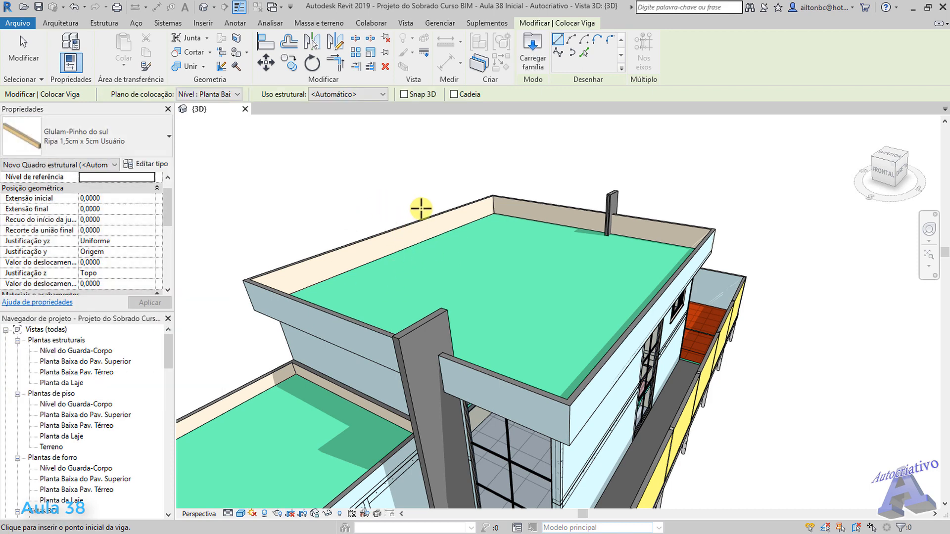
{"action": "key", "text": "Escape"}
Step: Start editing the profile of the long west-side parapet wall around the upper roof slab
{"action": "middle_click_drag", "start_coordinate": [555, 243], "coordinate": [518, 267], "text": "shift"}
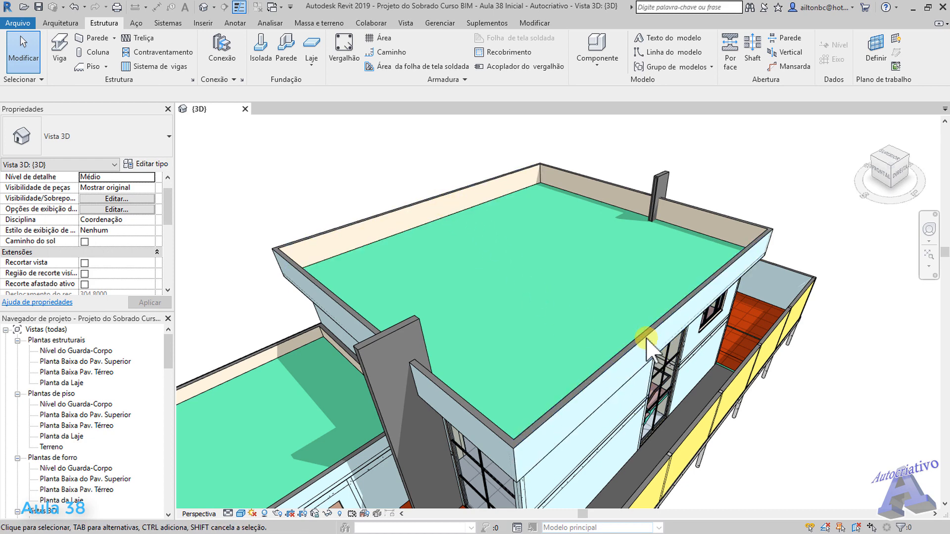
{"action": "left_click", "coordinate": [444, 196]}
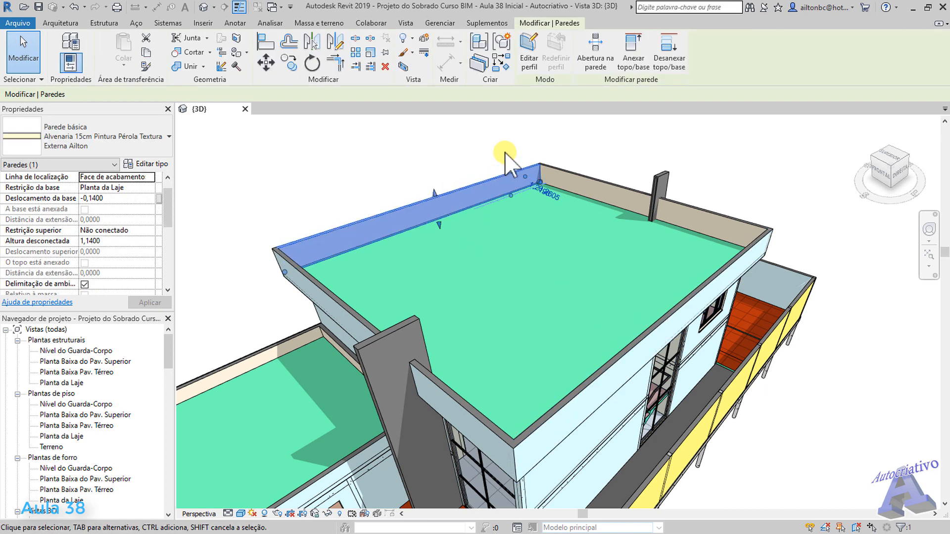
{"action": "left_click", "coordinate": [532, 70]}
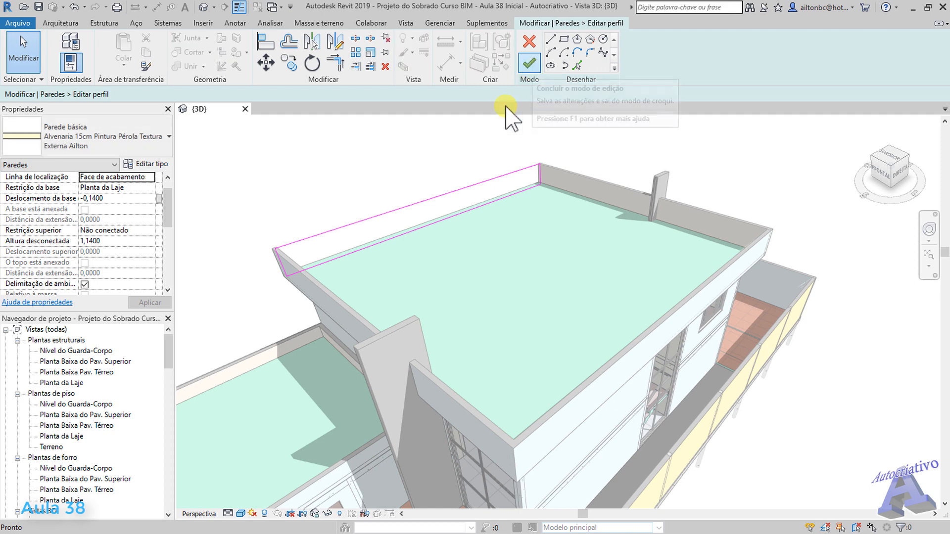
Step: Open the Oeste elevation to work on the parapet wall's profile sketch
{"action": "left_click_drag", "start_coordinate": [854, 183], "coordinate": [873, 210]}
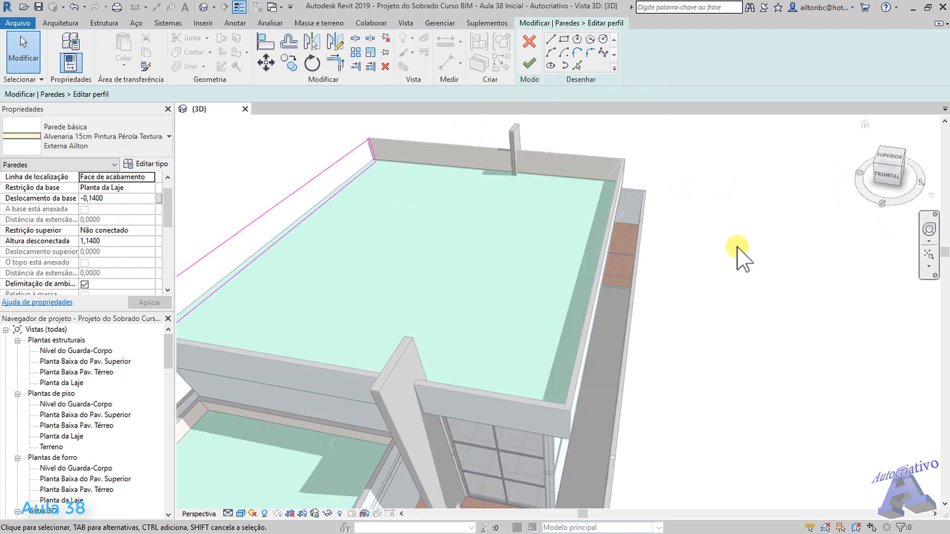
{"action": "middle_click_drag", "start_coordinate": [522, 287], "coordinate": [554, 282]}
{"action": "scroll", "coordinate": [593, 287], "scroll_direction": "down", "scroll_amount": 3}
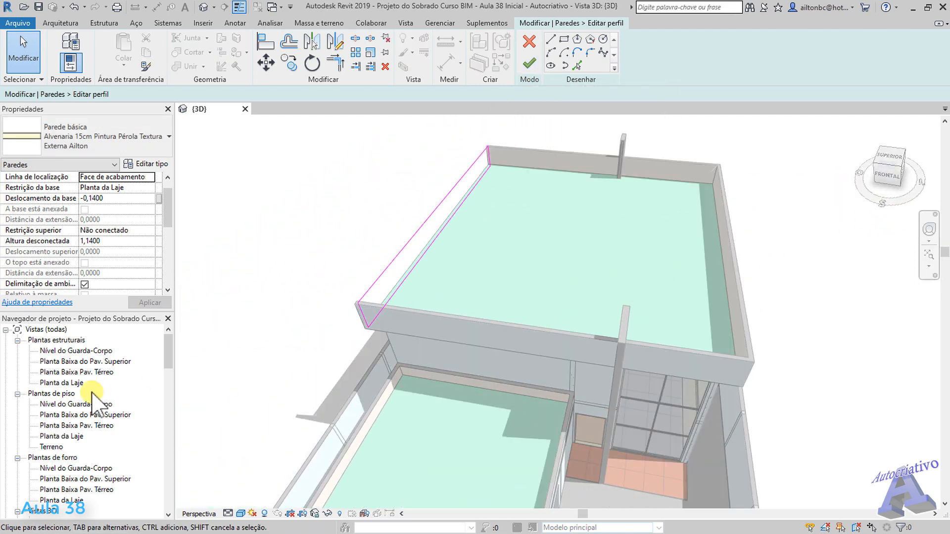
{"action": "left_click_drag", "start_coordinate": [167, 358], "coordinate": [171, 394]}
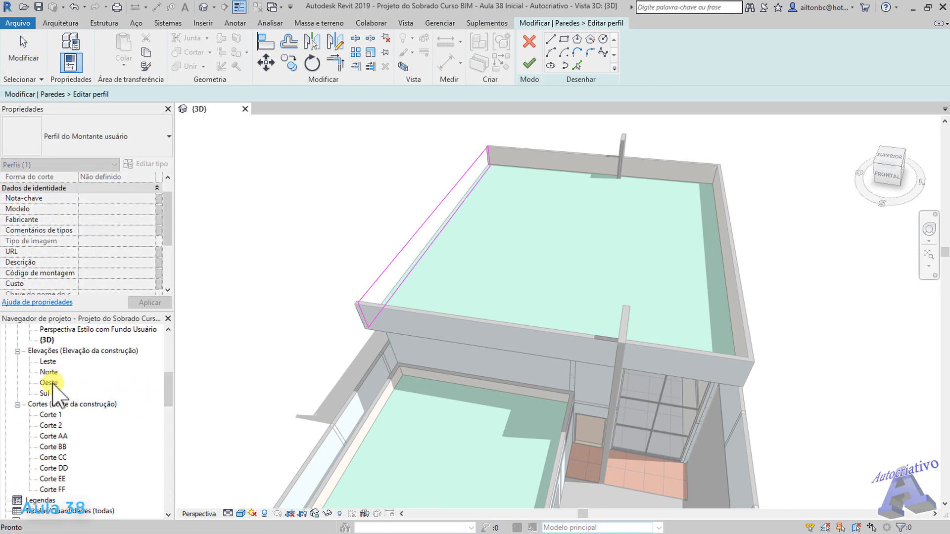
{"action": "double_click", "coordinate": [49, 383]}
{"action": "scroll", "coordinate": [770, 286], "scroll_direction": "up", "scroll_amount": 8}
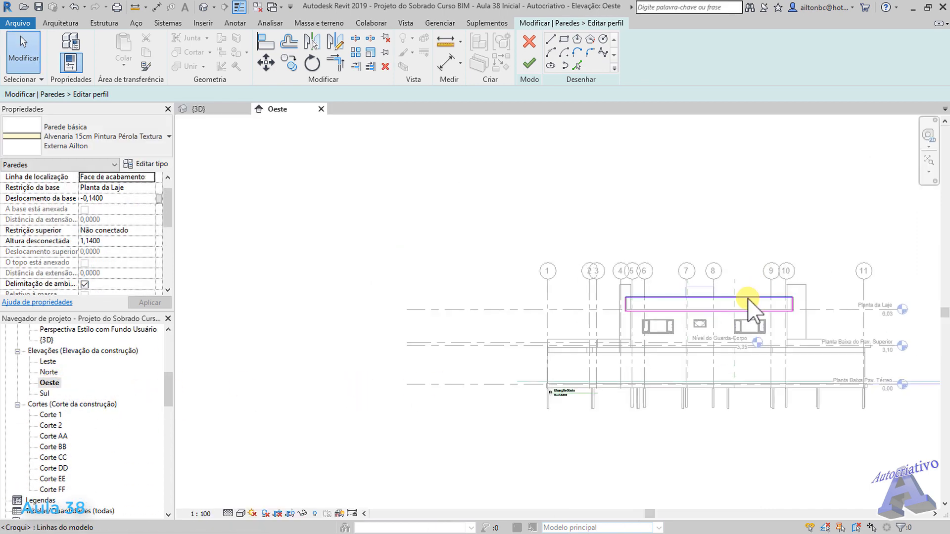
{"action": "mouse_move", "coordinate": [737, 314]}
{"action": "middle_mouse_down"}
{"action": "mouse_move", "coordinate": [562, 322]}
{"action": "mouse_move", "coordinate": [572, 324]}
{"action": "middle_mouse_up"}
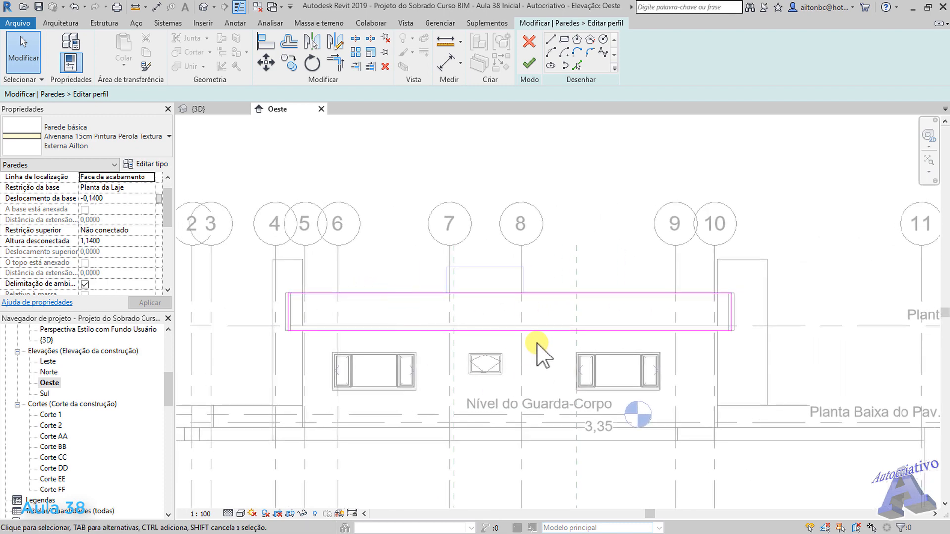
{"action": "scroll", "coordinate": [502, 316], "scroll_direction": "up", "scroll_amount": 1}
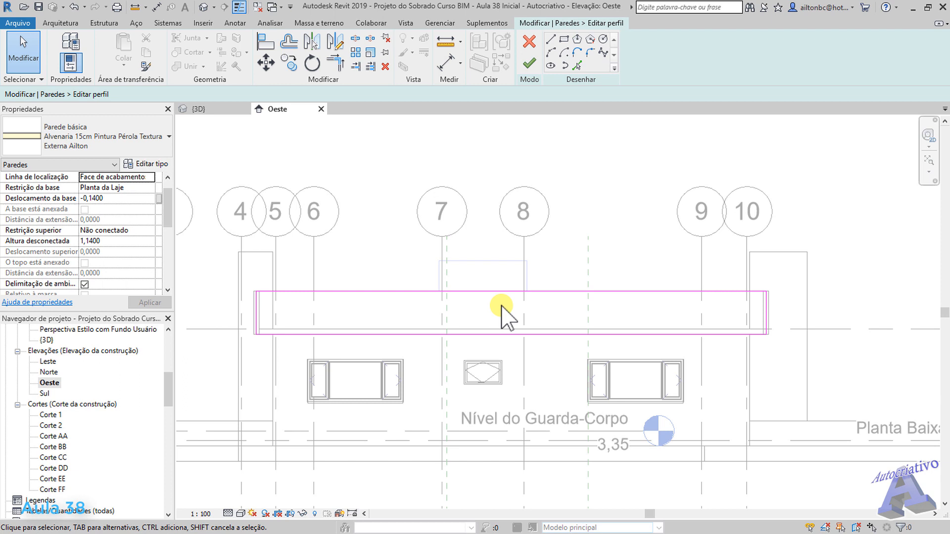
{"action": "left_click", "coordinate": [551, 38]}
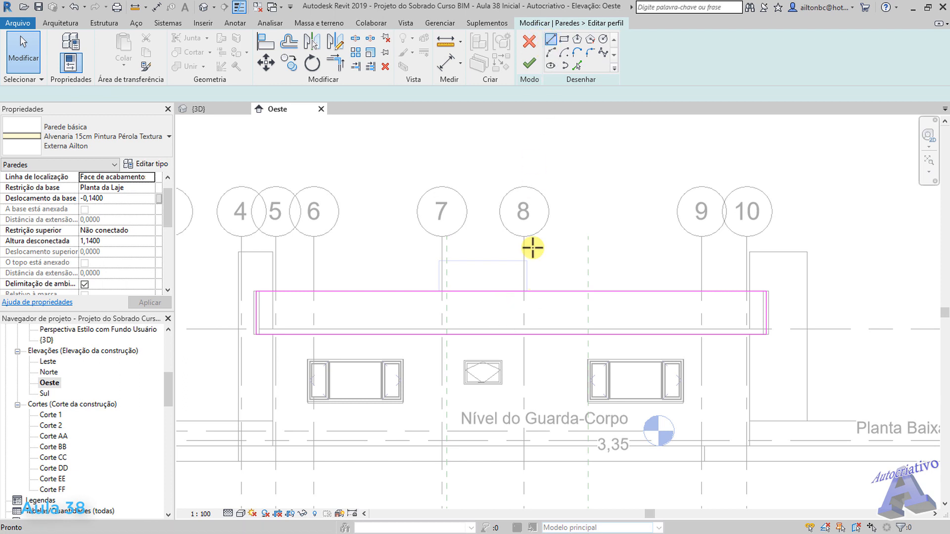
{"action": "left_click", "coordinate": [511, 291]}
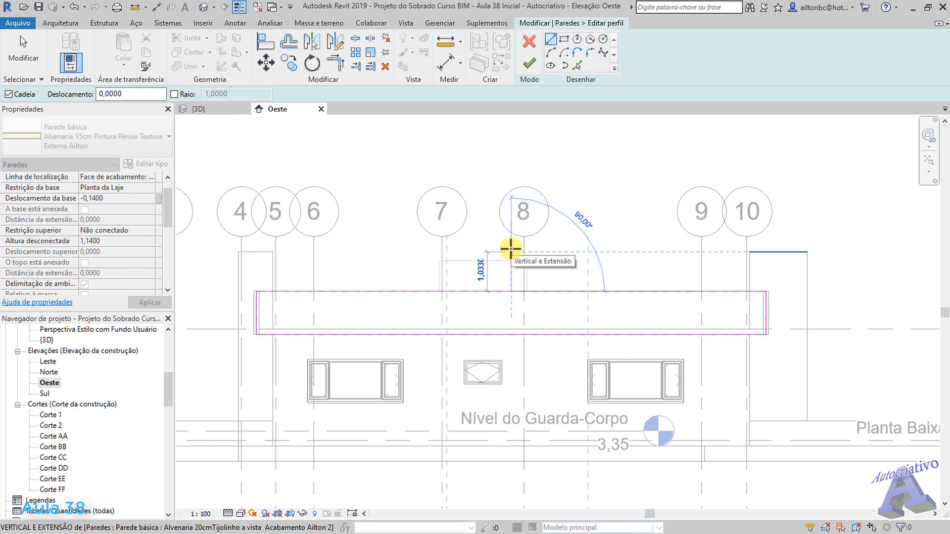
{"action": "scroll", "coordinate": [511, 242], "scroll_direction": "up", "scroll_amount": 1}
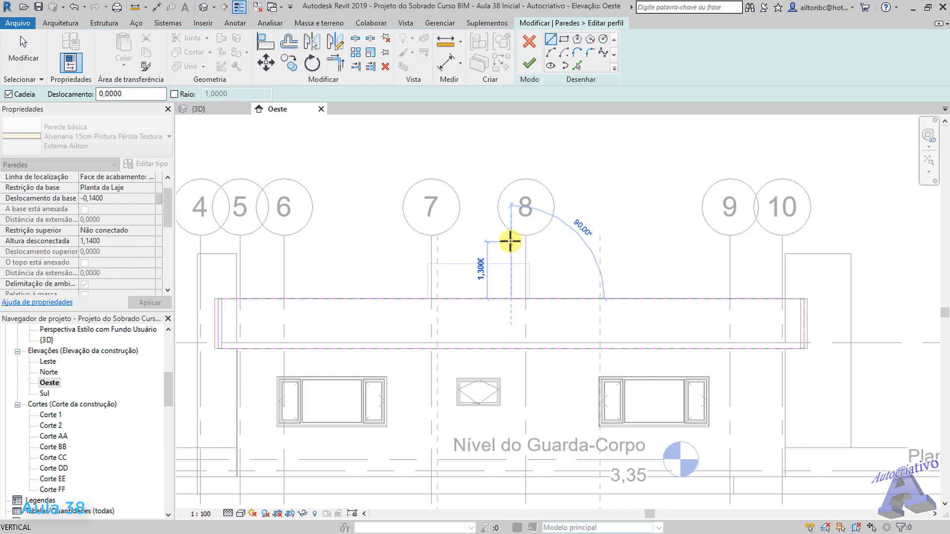
{"action": "key", "text": "Escape"}
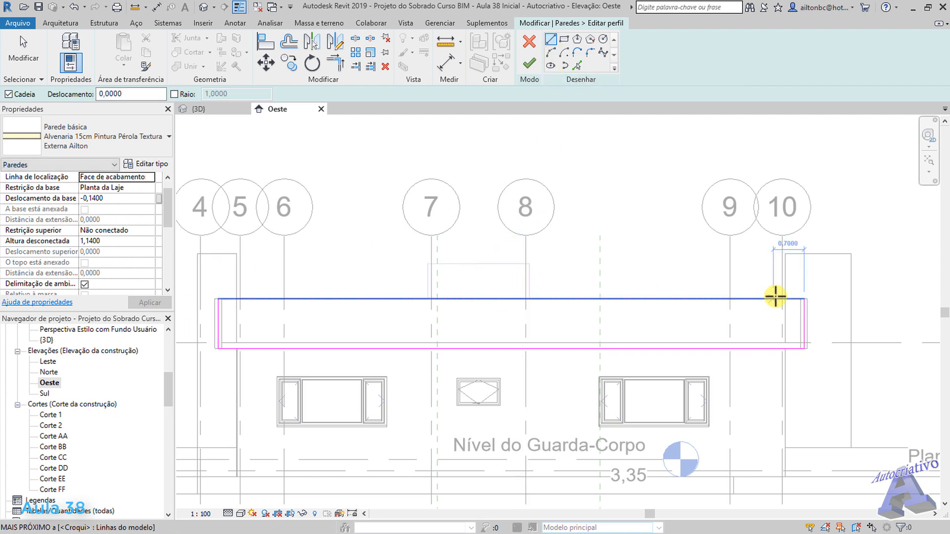
Step: Sketch a 1 m horizontal line along the parapet's upper edge, starting from its corner near grid 10
{"action": "scroll", "coordinate": [801, 298], "scroll_direction": "up", "scroll_amount": 4}
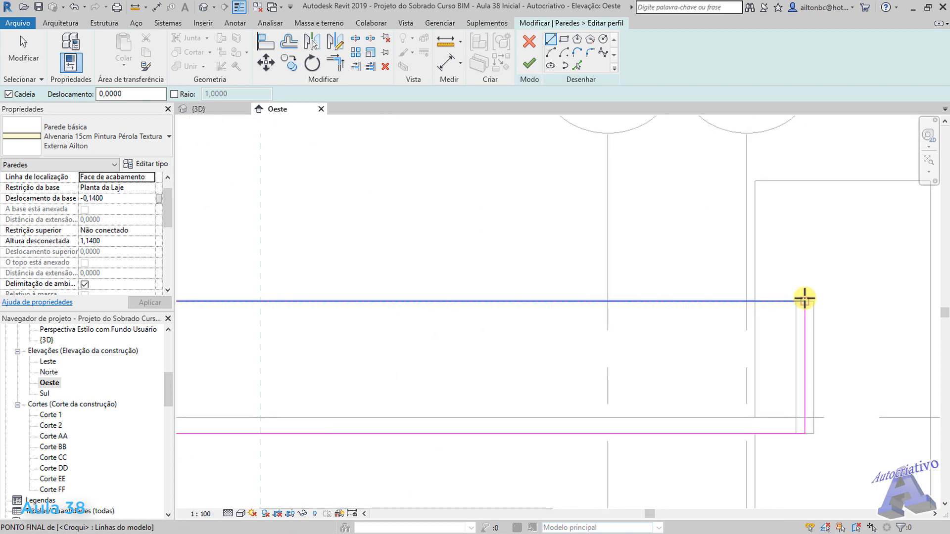
{"action": "left_click", "coordinate": [804, 301]}
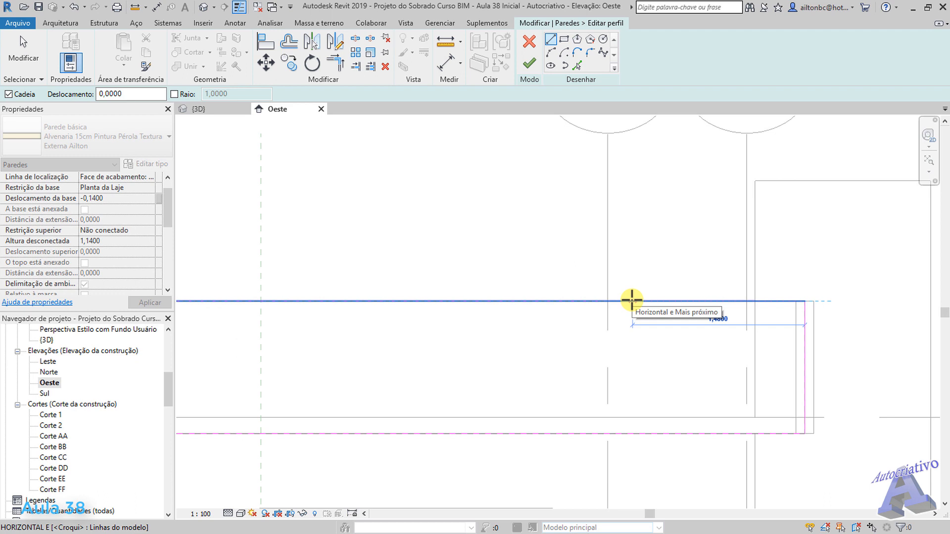
{"action": "key", "text": "Return"}
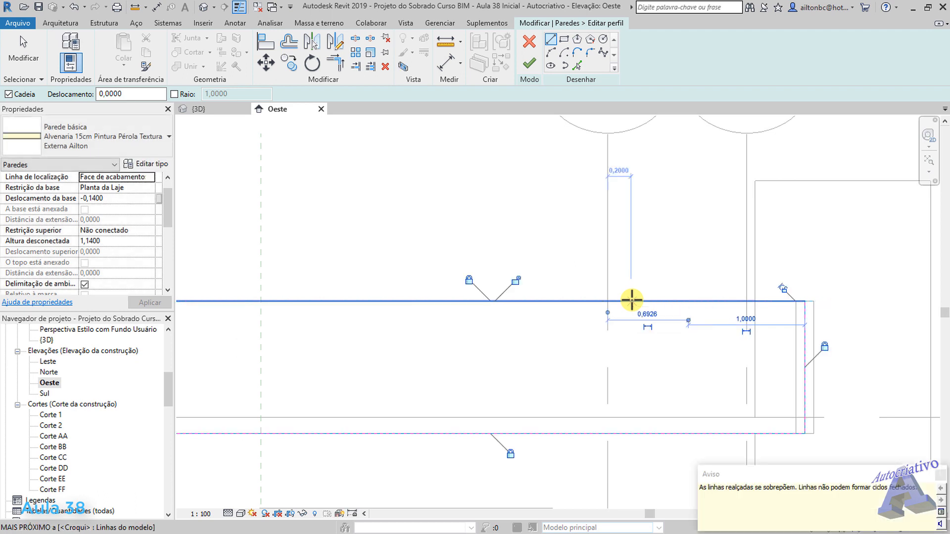
Step: Sketch a 0,3 m vertical line up from the 1 m line's inner end and join its top to the parapet corner with a sloped line
{"action": "left_click", "coordinate": [688, 300]}
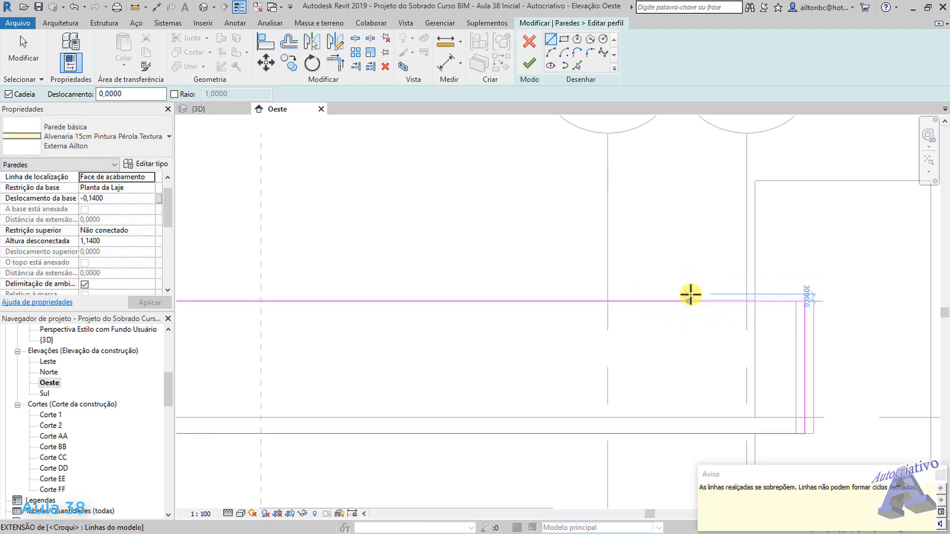
{"action": "left_click", "coordinate": [688, 300]}
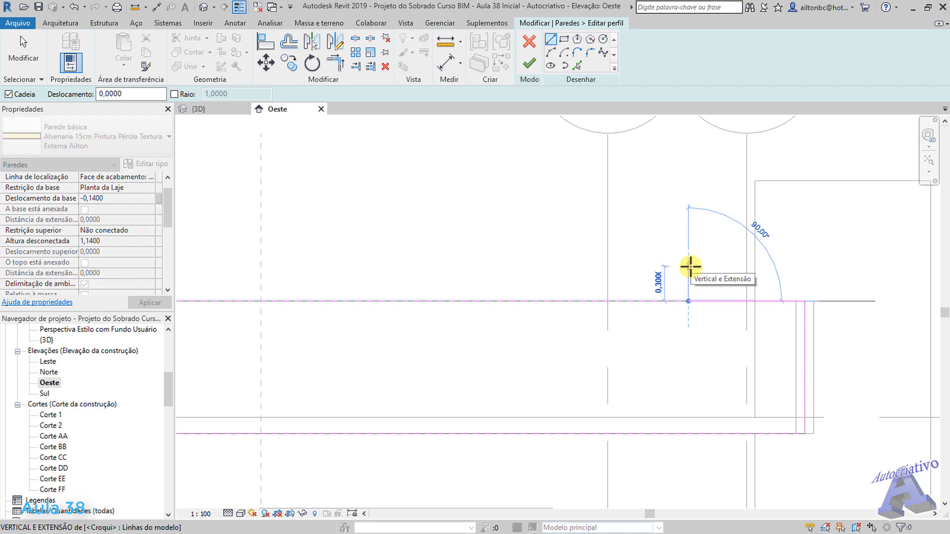
{"action": "type", "text": "0,3"}
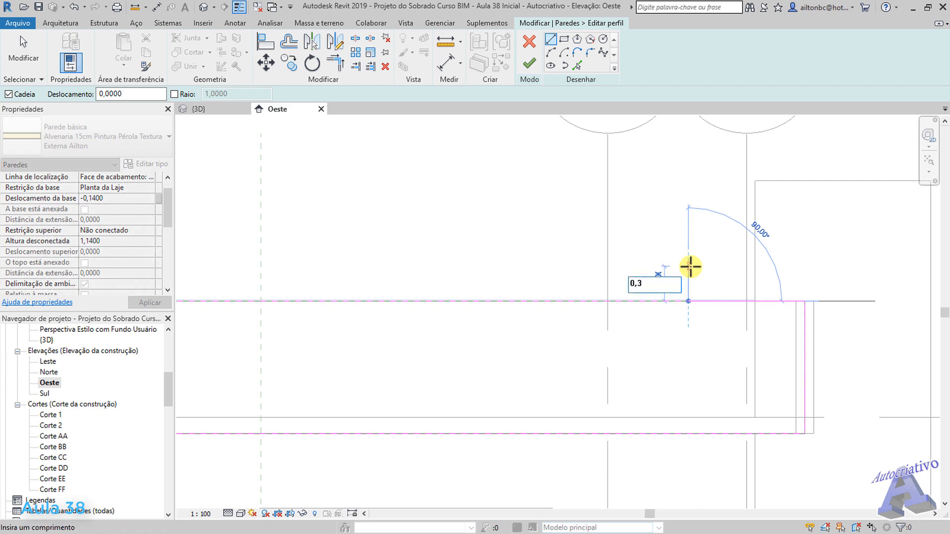
{"action": "key", "text": "Return"}
{"action": "key", "text": "Escape"}
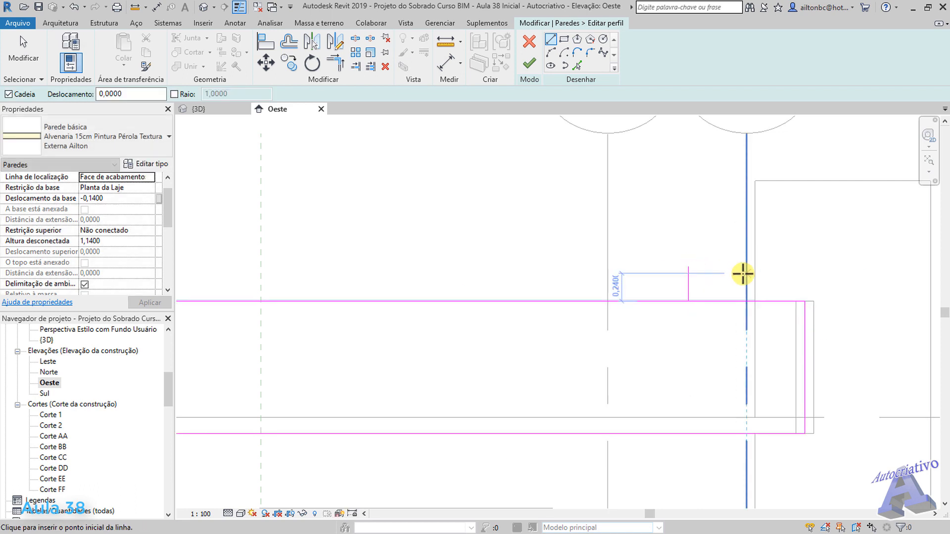
{"action": "left_click", "coordinate": [688, 266]}
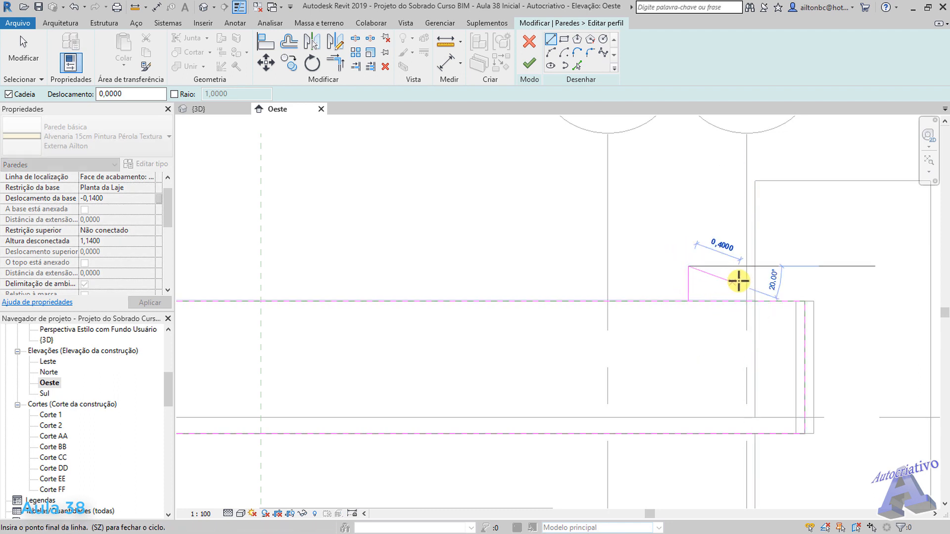
{"action": "left_click", "coordinate": [803, 300]}
{"action": "key", "text": "Escape"}
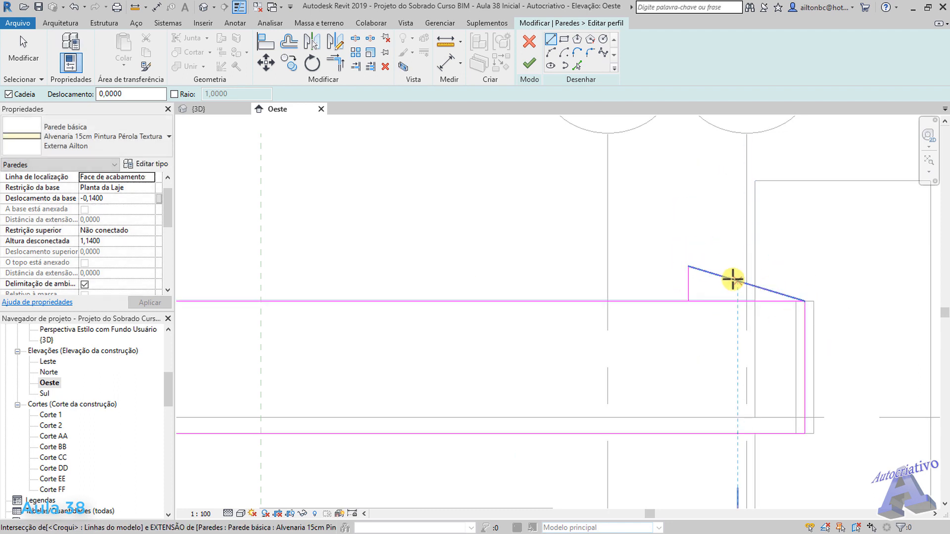
Step: Delete the trial vertical and sloped lines above the parapet's upper edge near grid 10
{"action": "key", "text": "Escape"}
{"action": "left_click", "coordinate": [730, 279]}
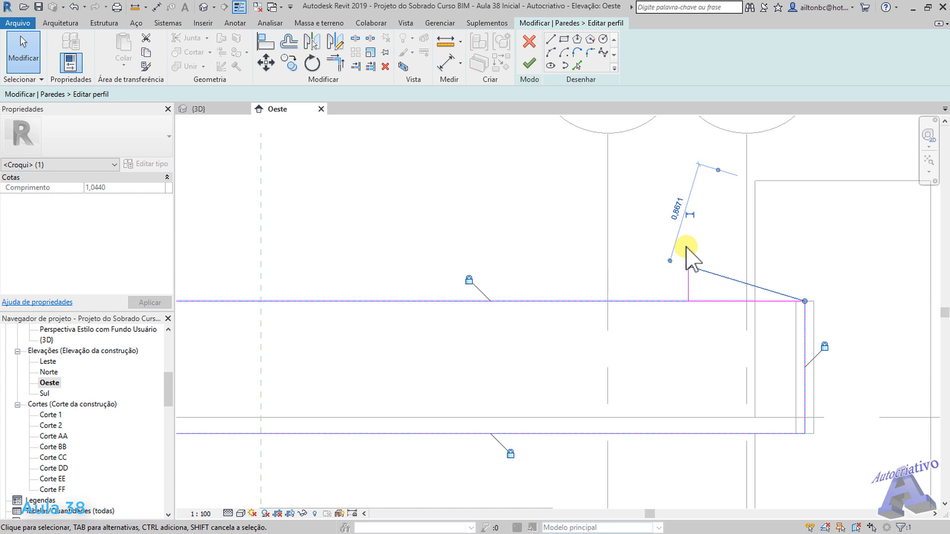
{"action": "left_click", "coordinate": [695, 281]}
{"action": "left_click_drag", "start_coordinate": [709, 284], "coordinate": [682, 254]}
{"action": "left_click", "coordinate": [672, 258]}
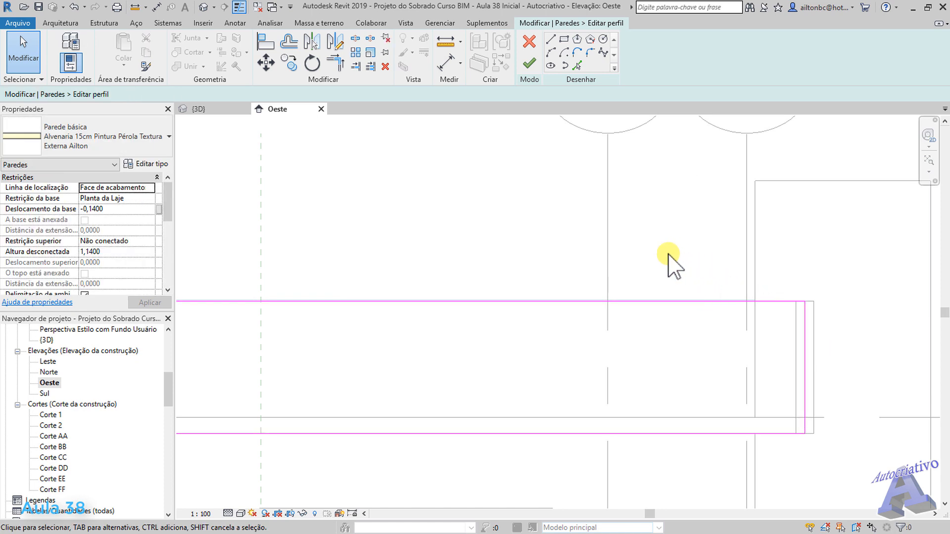
Step: Sketch a vertical line about 1,2 m high from the midpoint of the parapet's upper edge
{"action": "scroll", "coordinate": [473, 275], "scroll_direction": "down", "scroll_amount": 3}
{"action": "mouse_move", "coordinate": [473, 276]}
{"action": "middle_mouse_down"}
{"action": "mouse_move", "coordinate": [602, 307]}
{"action": "mouse_move", "coordinate": [699, 302]}
{"action": "middle_mouse_up"}
{"action": "scroll", "coordinate": [616, 283], "scroll_direction": "down", "scroll_amount": 3}
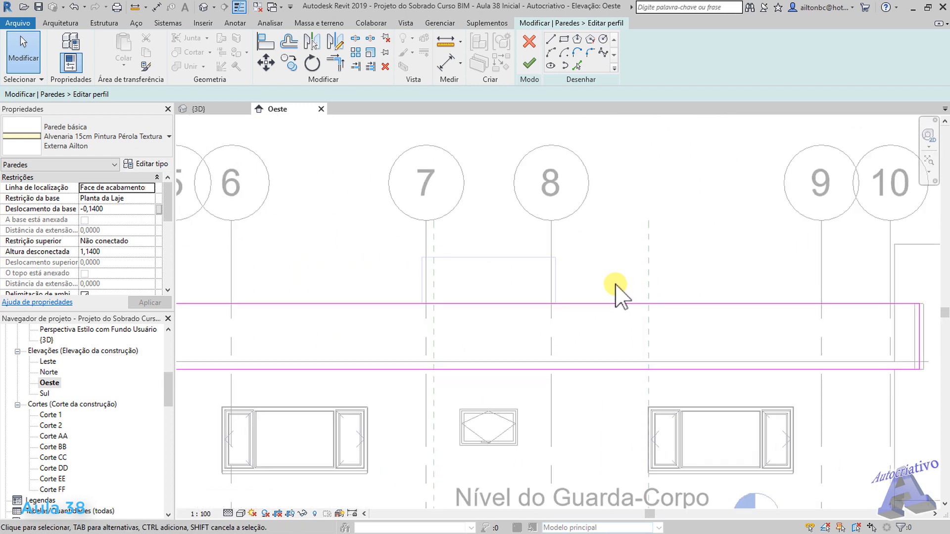
{"action": "middle_click_drag", "start_coordinate": [622, 291], "coordinate": [602, 297]}
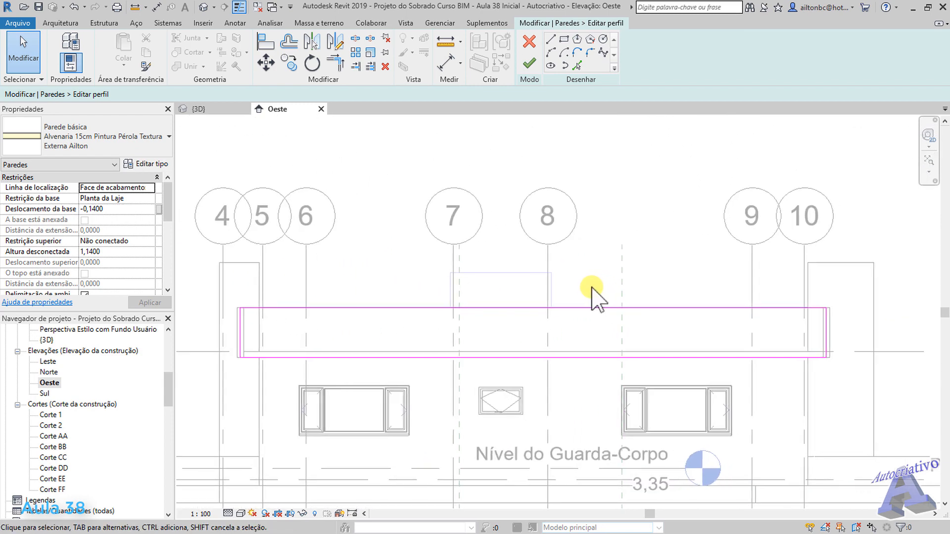
{"action": "key", "text": "d"}
{"action": "key", "text": "e"}
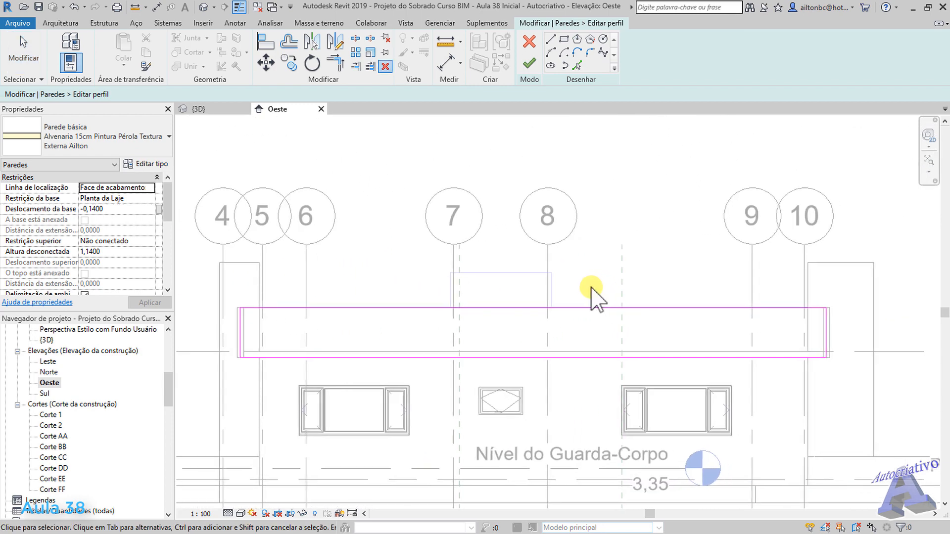
{"action": "left_click", "coordinate": [550, 41]}
{"action": "left_click", "coordinate": [534, 307]}
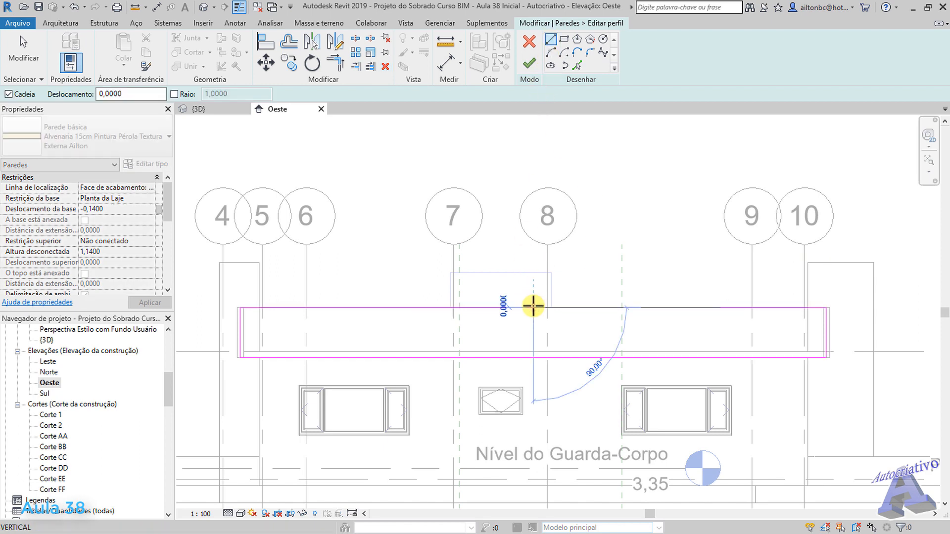
{"action": "left_click", "coordinate": [533, 254]}
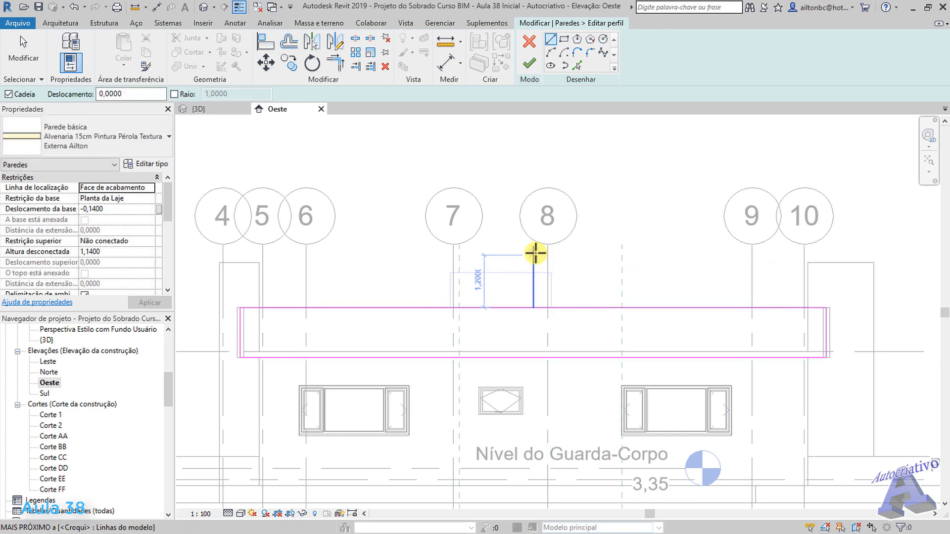
Step: Sketch a sloped line from the top of the central vertical line to the parapet's upper corner near grid 10
{"action": "left_click", "coordinate": [533, 248]}
{"action": "scroll", "coordinate": [778, 304], "scroll_direction": "up", "scroll_amount": 3}
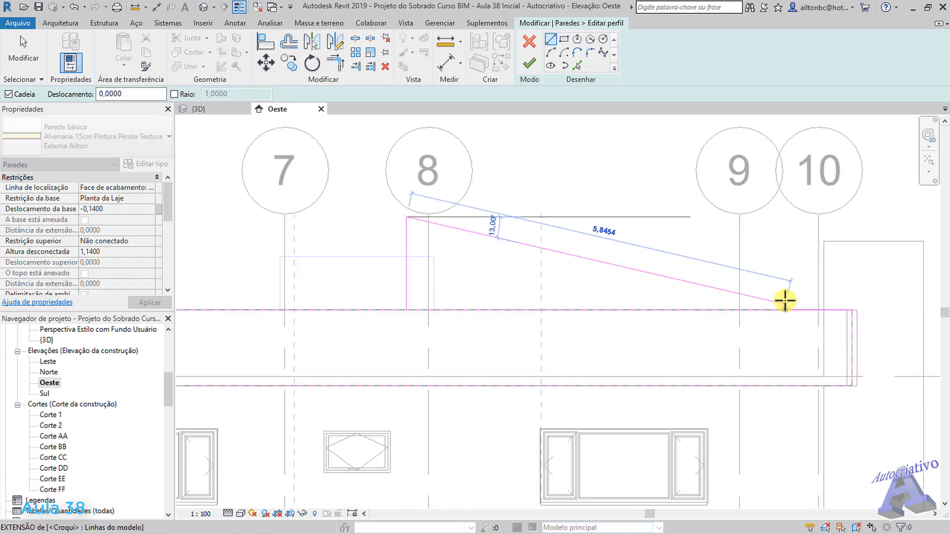
{"action": "middle_click_drag", "start_coordinate": [797, 311], "coordinate": [584, 283]}
{"action": "scroll", "coordinate": [654, 271], "scroll_direction": "up", "scroll_amount": 4}
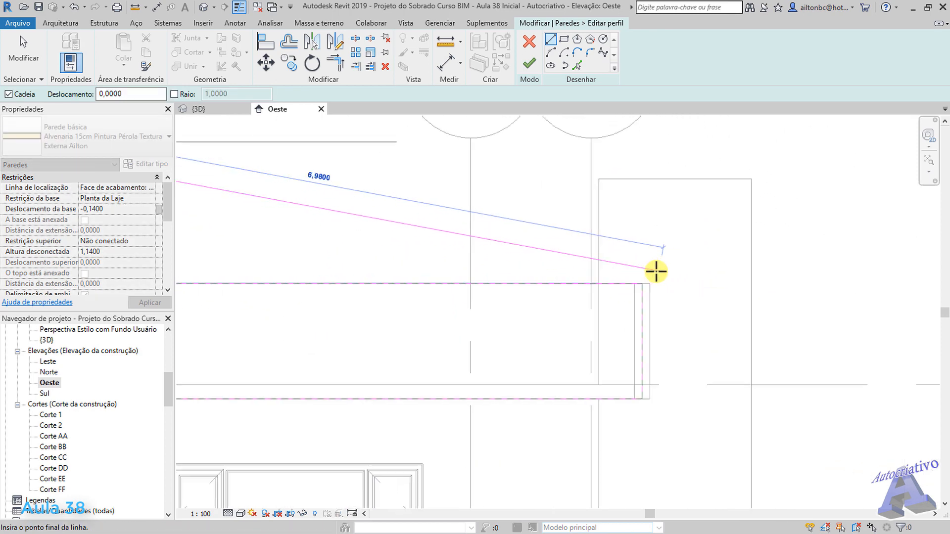
{"action": "left_click", "coordinate": [636, 290]}
{"action": "key", "text": "Escape"}
{"action": "key", "text": "Escape"}
Step: Sketch the opposite sloped line from the apex to the parapet's upper corner near grid 4 and leave the Line tool
{"action": "scroll", "coordinate": [491, 318], "scroll_direction": "down", "scroll_amount": 5}
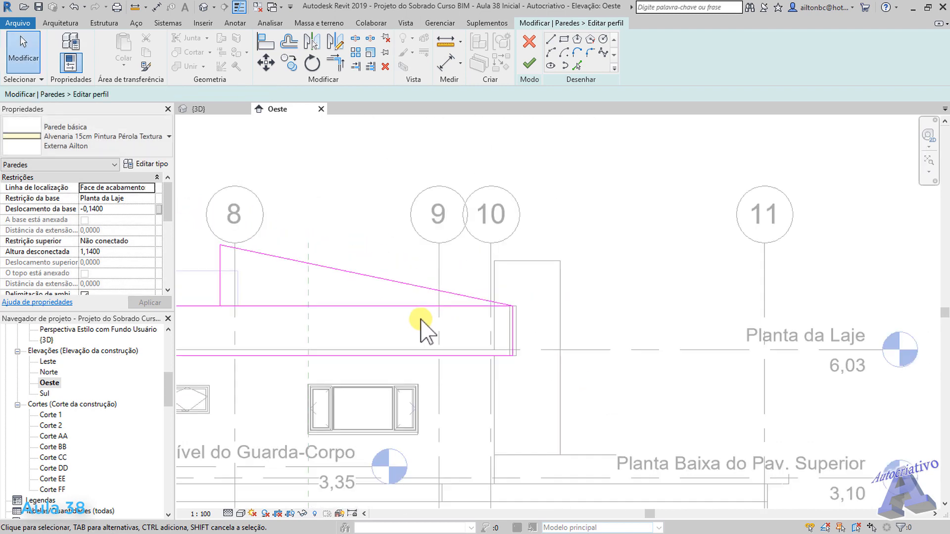
{"action": "middle_click_drag", "start_coordinate": [601, 322], "coordinate": [727, 336]}
{"action": "scroll", "coordinate": [727, 336], "scroll_direction": "down", "scroll_amount": 1}
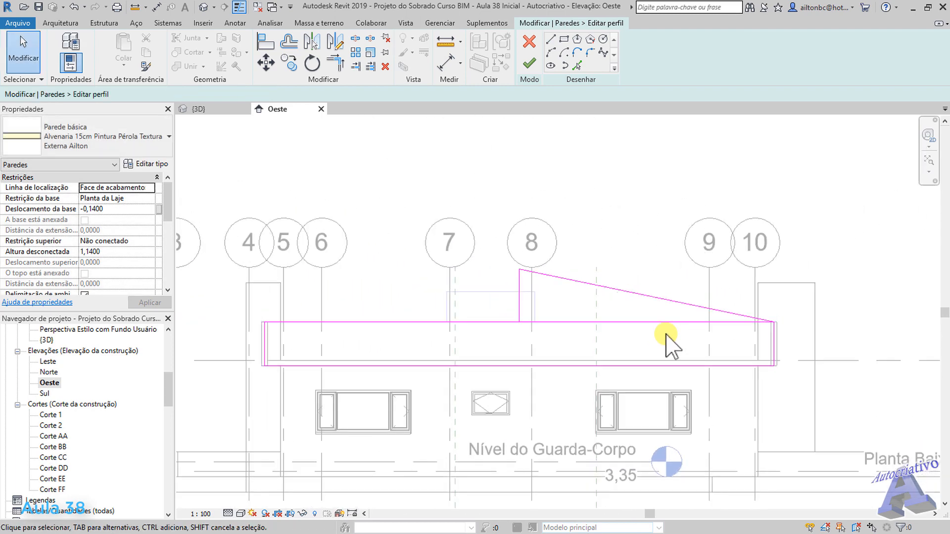
{"action": "left_click", "coordinate": [549, 39]}
{"action": "left_click", "coordinate": [518, 269]}
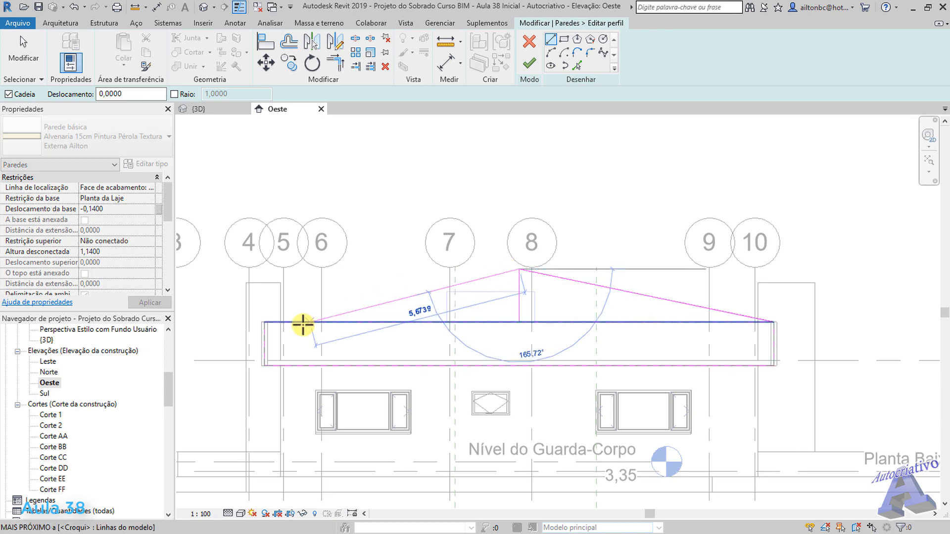
{"action": "scroll", "coordinate": [253, 322], "scroll_direction": "up", "scroll_amount": 5}
{"action": "left_click", "coordinate": [252, 315]}
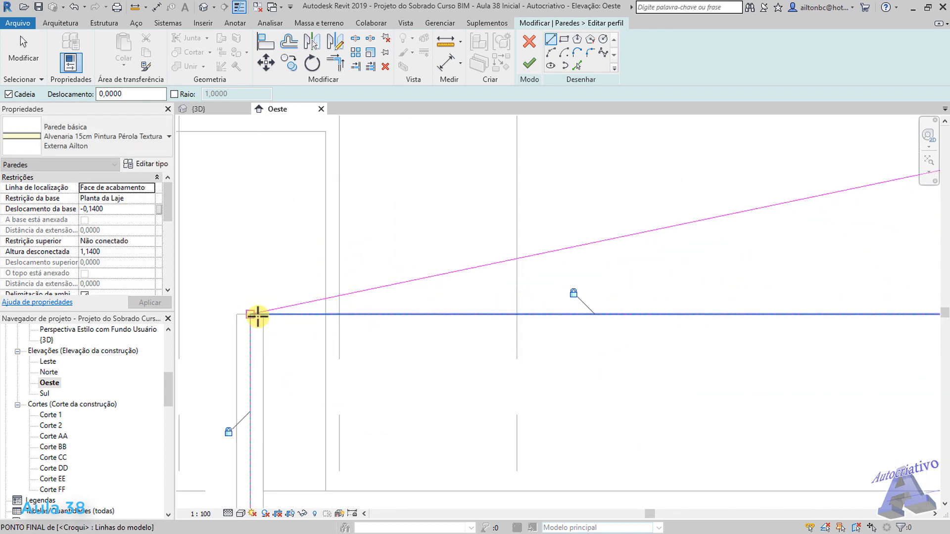
{"action": "scroll", "coordinate": [547, 311], "scroll_direction": "down", "scroll_amount": 5}
{"action": "middle_click_drag", "start_coordinate": [513, 311], "coordinate": [460, 311]}
{"action": "key", "text": "Escape"}
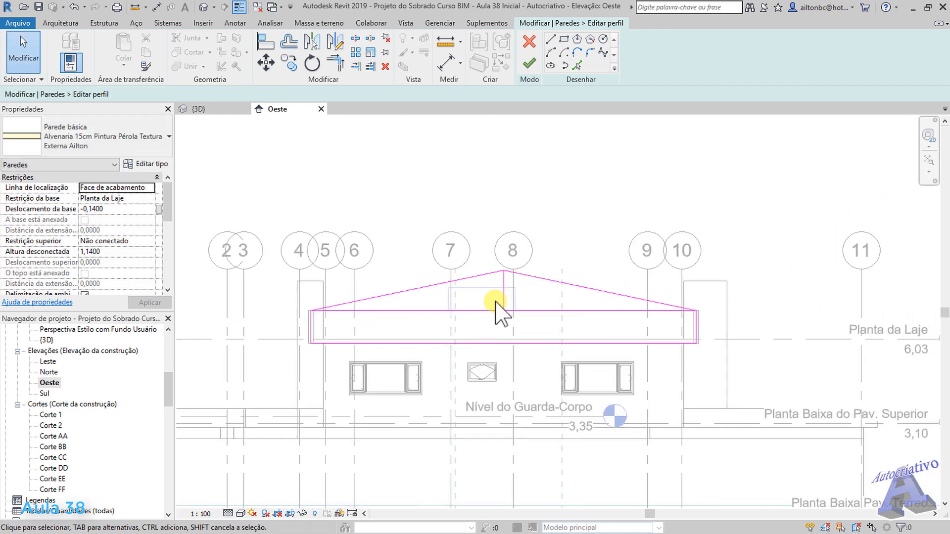
Step: Delete the original horizontal upper edge and the central vertical helper line, keeping the two slopes
{"action": "left_click", "coordinate": [508, 310]}
{"action": "key", "text": "Delete"}
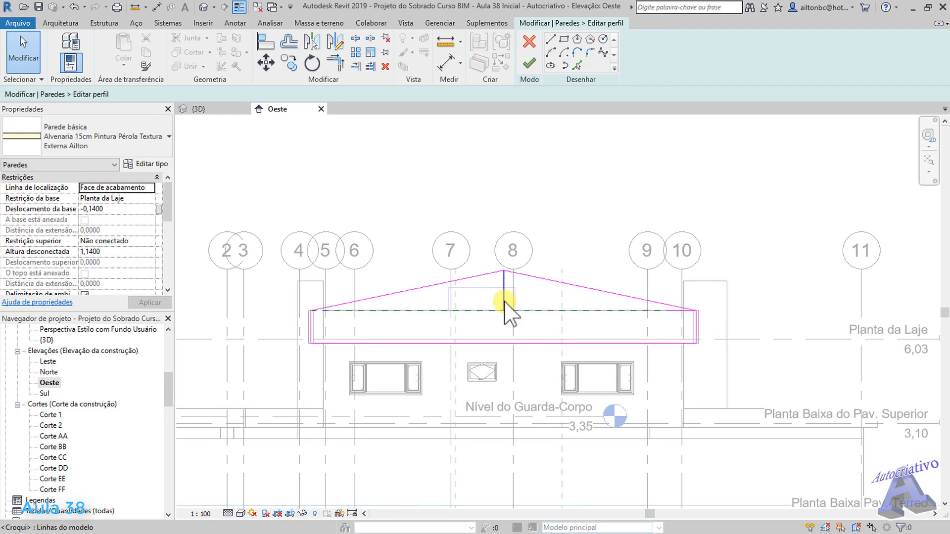
{"action": "left_click", "coordinate": [504, 300]}
{"action": "key", "text": "Delete"}
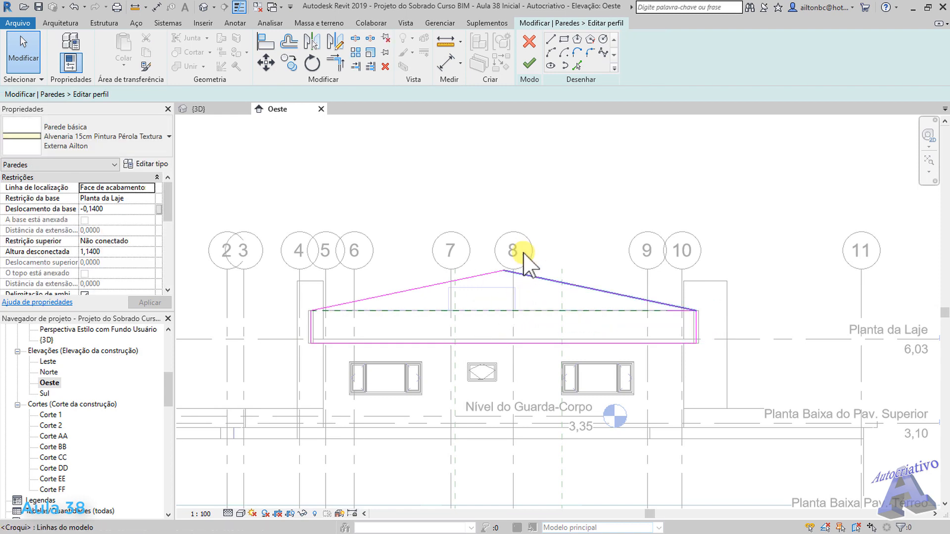
Step: Try to finish the profile sketch, resume editing and delete the leftover 1 m horizontal segment under the slope near grid 10
{"action": "left_click", "coordinate": [529, 63]}
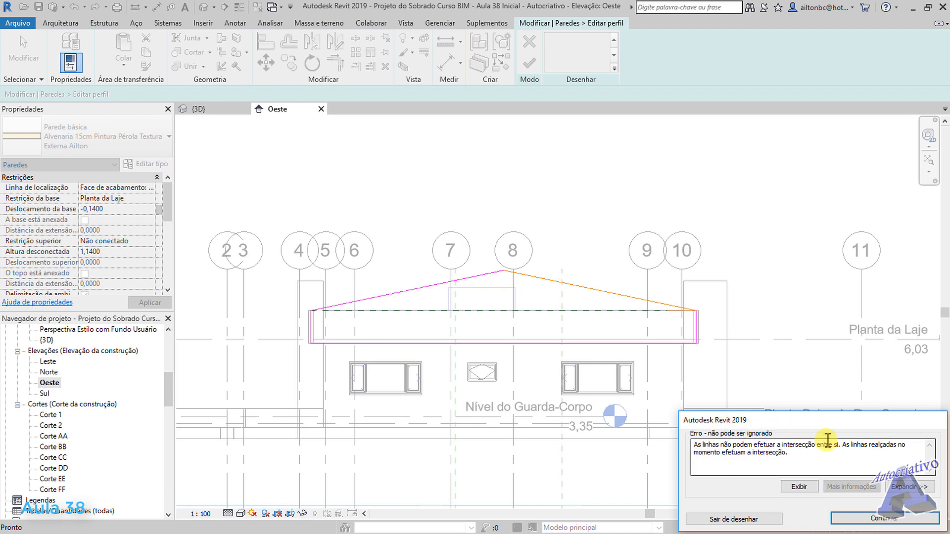
{"action": "left_click", "coordinate": [886, 518]}
{"action": "scroll", "coordinate": [517, 303], "scroll_direction": "up", "scroll_amount": 5}
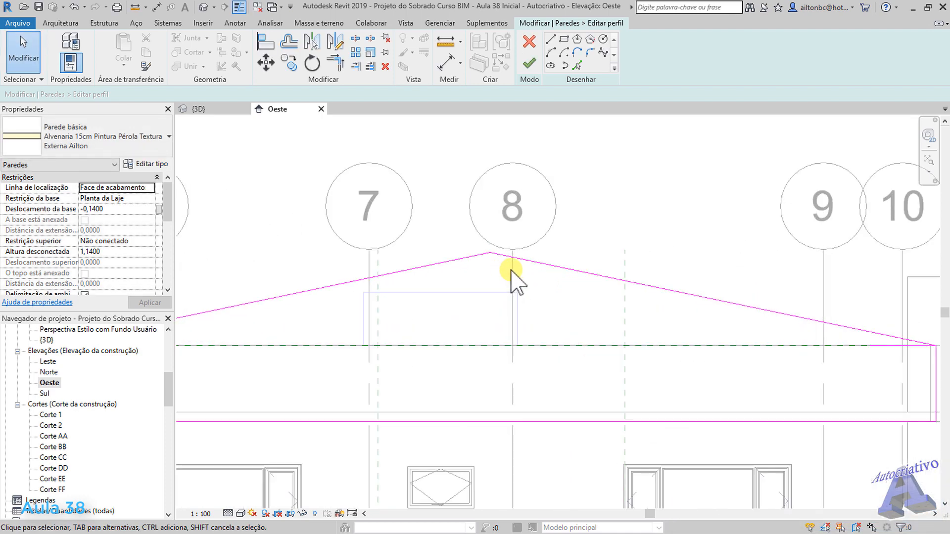
{"action": "scroll", "coordinate": [792, 363], "scroll_direction": "down", "scroll_amount": 3}
{"action": "scroll", "coordinate": [554, 314], "scroll_direction": "up", "scroll_amount": 6}
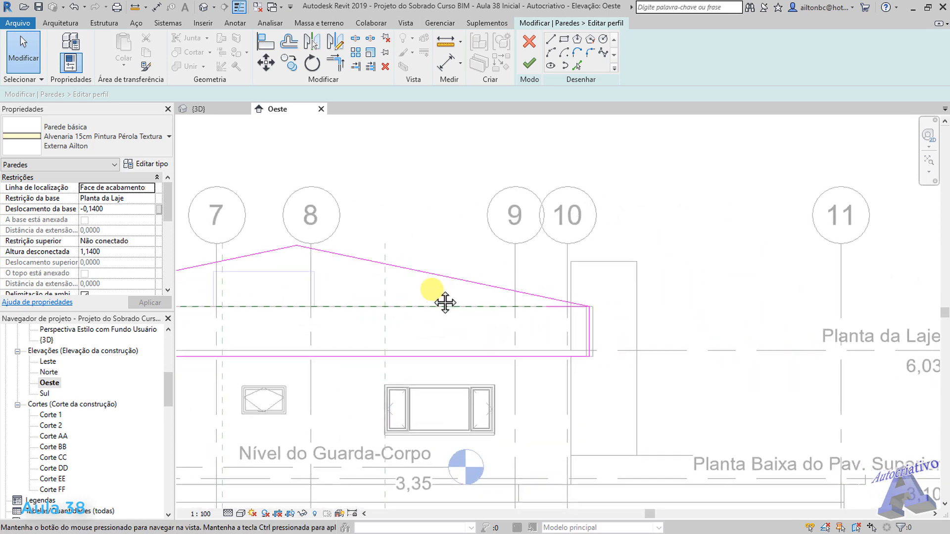
{"action": "left_click", "coordinate": [537, 299]}
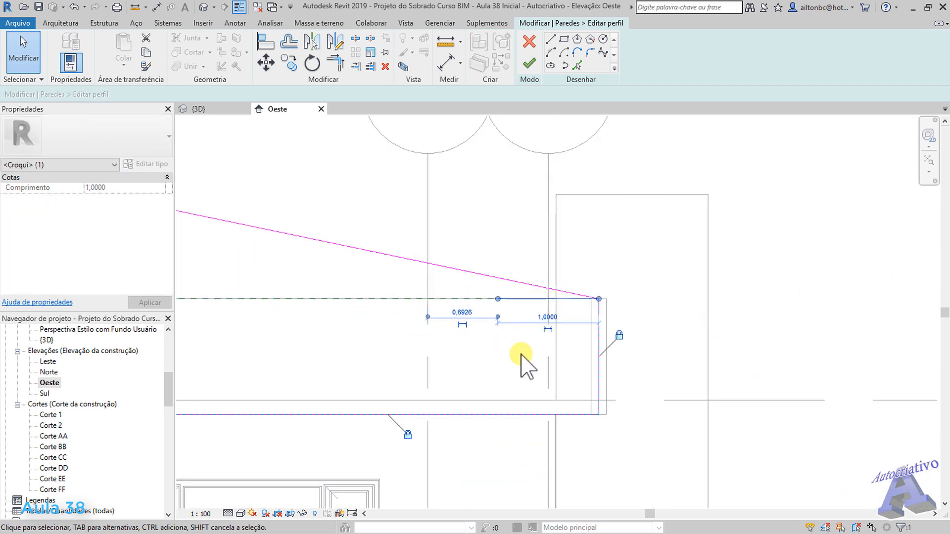
{"action": "left_click", "coordinate": [524, 368]}
{"action": "scroll", "coordinate": [409, 314], "scroll_direction": "down", "scroll_amount": 5}
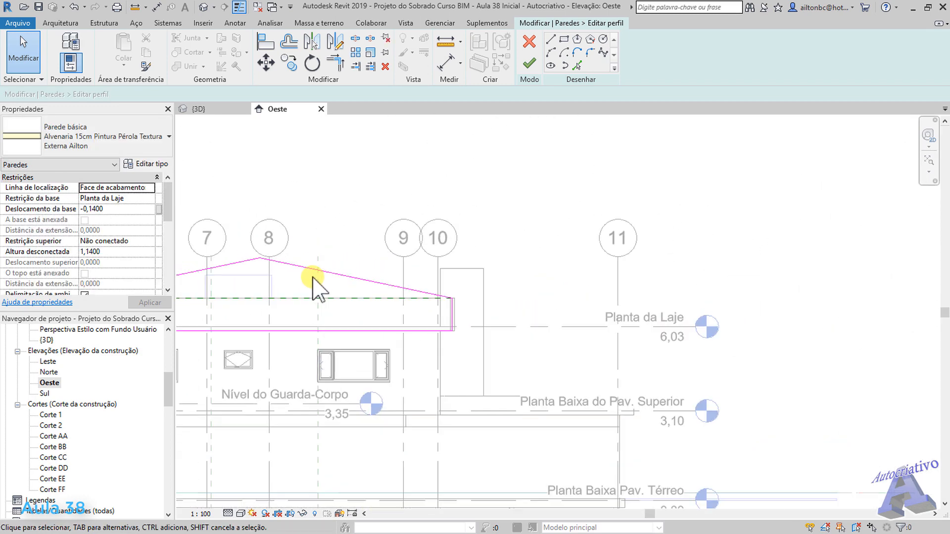
{"action": "middle_click_drag", "start_coordinate": [643, 321], "coordinate": [575, 332]}
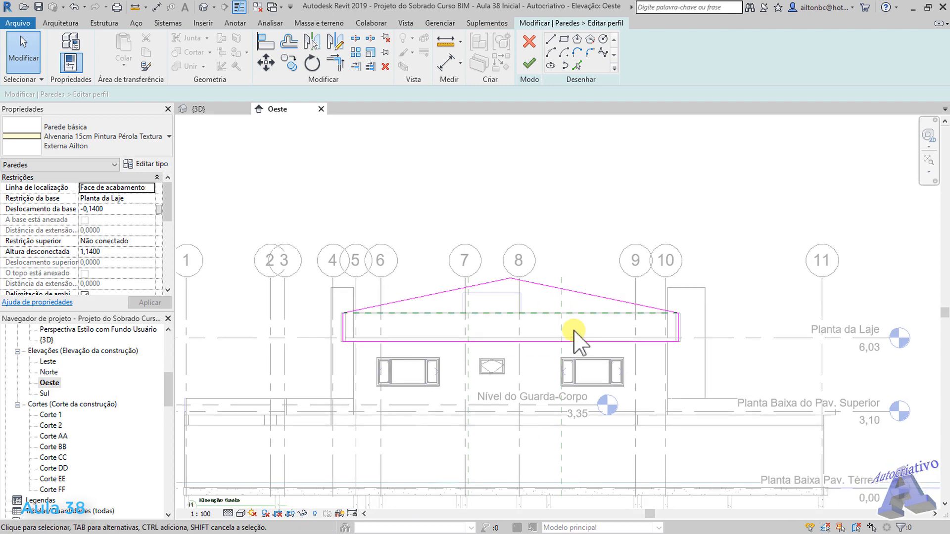
Step: Finish the west parapet wall's gable profile and open the Leste elevation
{"action": "left_click", "coordinate": [530, 67]}
{"action": "left_click", "coordinate": [599, 179]}
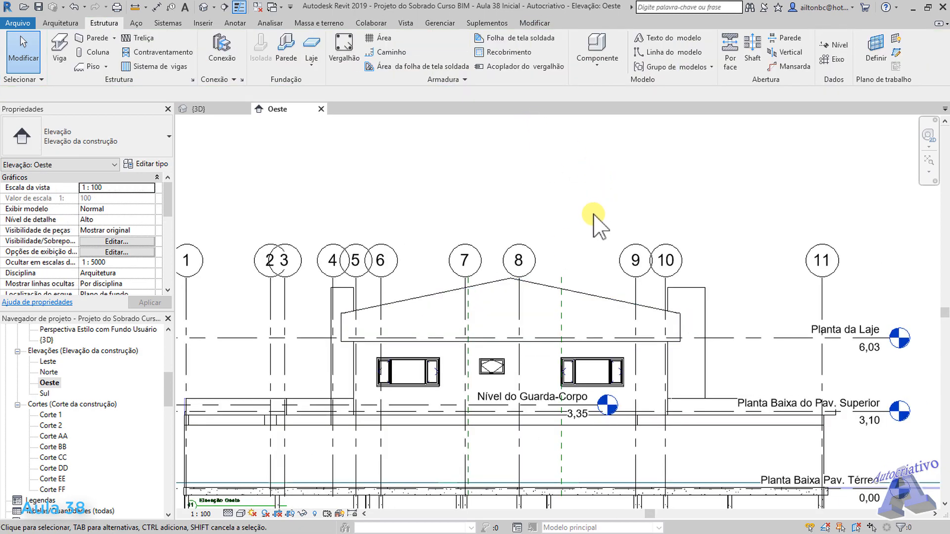
{"action": "double_click", "coordinate": [48, 362]}
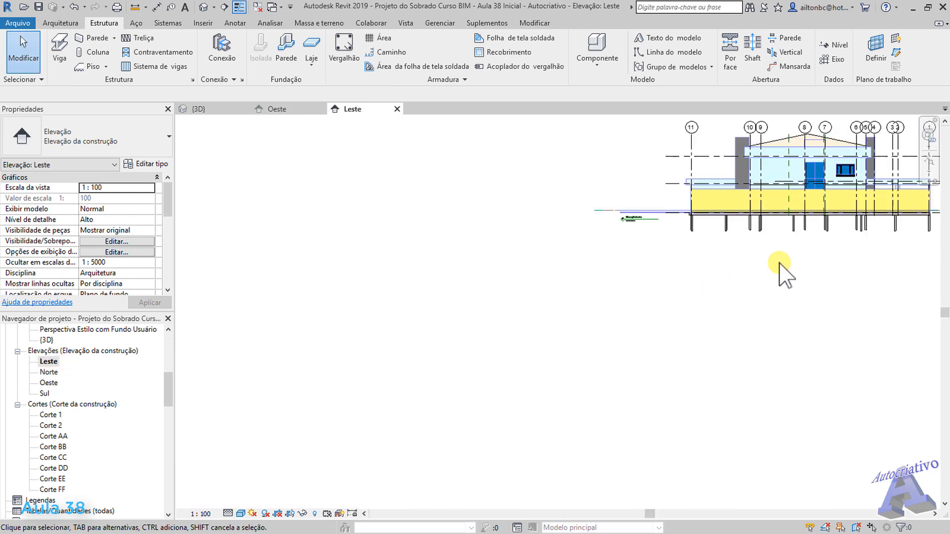
Step: Start editing the profile of the east parapet wall above the double door
{"action": "scroll", "coordinate": [779, 263], "scroll_direction": "up", "scroll_amount": 1}
{"action": "middle_click_drag", "start_coordinate": [779, 263], "coordinate": [504, 363]}
{"action": "scroll", "coordinate": [503, 363], "scroll_direction": "up", "scroll_amount": 1}
{"action": "scroll", "coordinate": [537, 233], "scroll_direction": "up", "scroll_amount": 6}
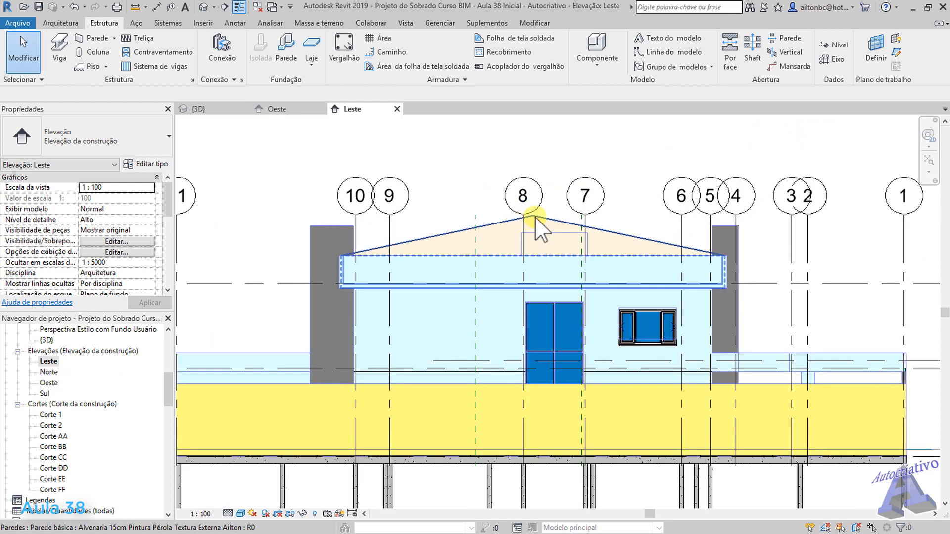
{"action": "scroll", "coordinate": [493, 259], "scroll_direction": "up", "scroll_amount": 1}
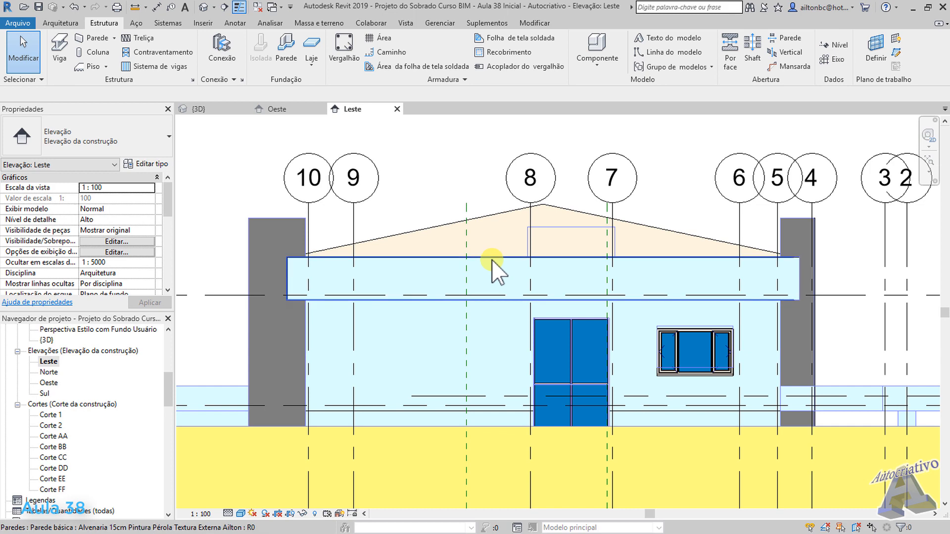
{"action": "left_click", "coordinate": [492, 261]}
{"action": "left_click", "coordinate": [528, 69]}
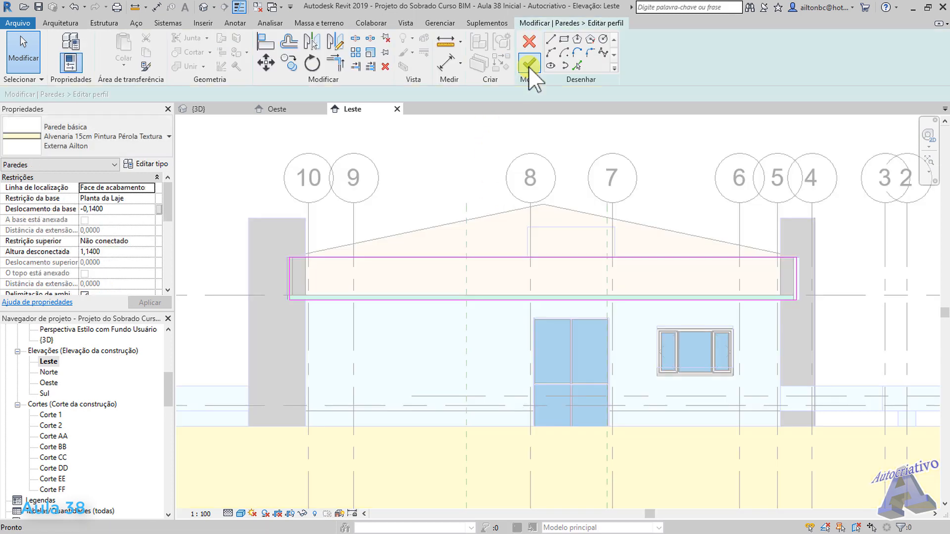
{"action": "left_click", "coordinate": [477, 239]}
Step: Sketch a sloped line from the east parapet's upper corner near grid 10 to the apex of the gable behind it
{"action": "left_click", "coordinate": [550, 41]}
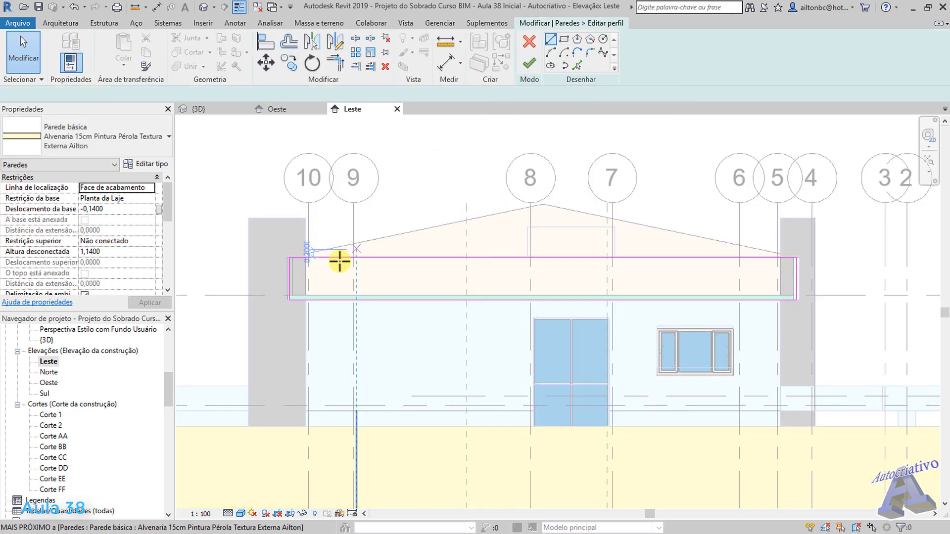
{"action": "scroll", "coordinate": [287, 261], "scroll_direction": "up", "scroll_amount": 4}
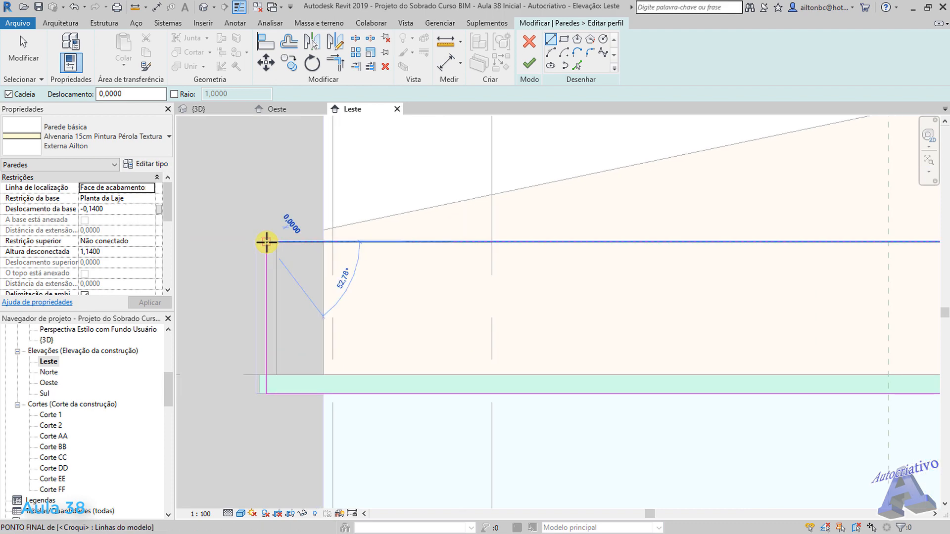
{"action": "scroll", "coordinate": [405, 211], "scroll_direction": "down", "scroll_amount": 5}
{"action": "middle_click_drag", "start_coordinate": [510, 237], "coordinate": [394, 299]}
{"action": "scroll", "coordinate": [529, 225], "scroll_direction": "up", "scroll_amount": 6}
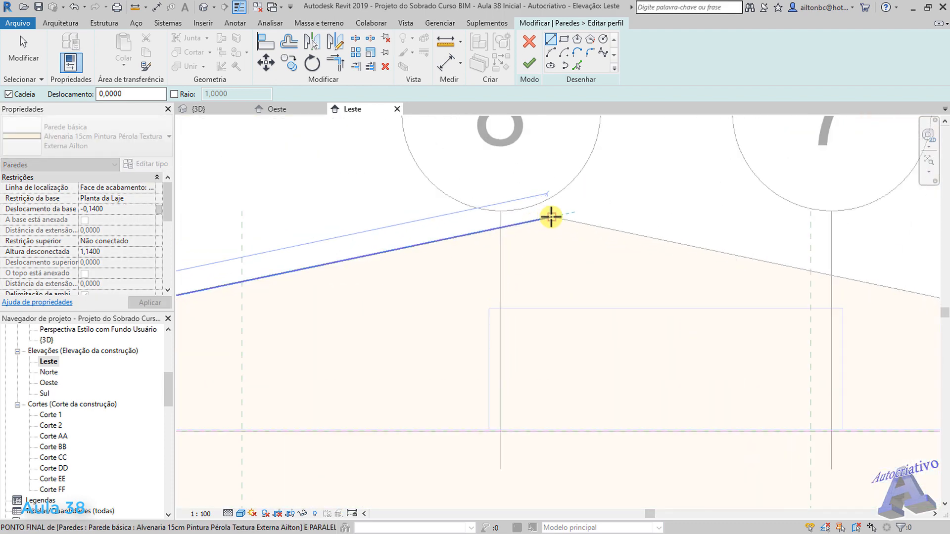
{"action": "left_click", "coordinate": [550, 217]}
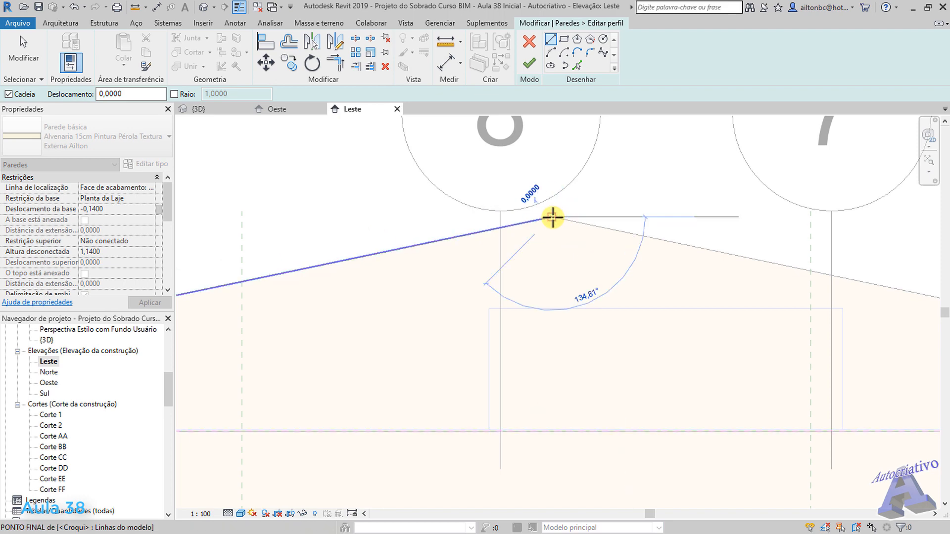
{"action": "key", "text": "Escape"}
{"action": "key", "text": "Escape"}
{"action": "scroll", "coordinate": [636, 294], "scroll_direction": "down", "scroll_amount": 2}
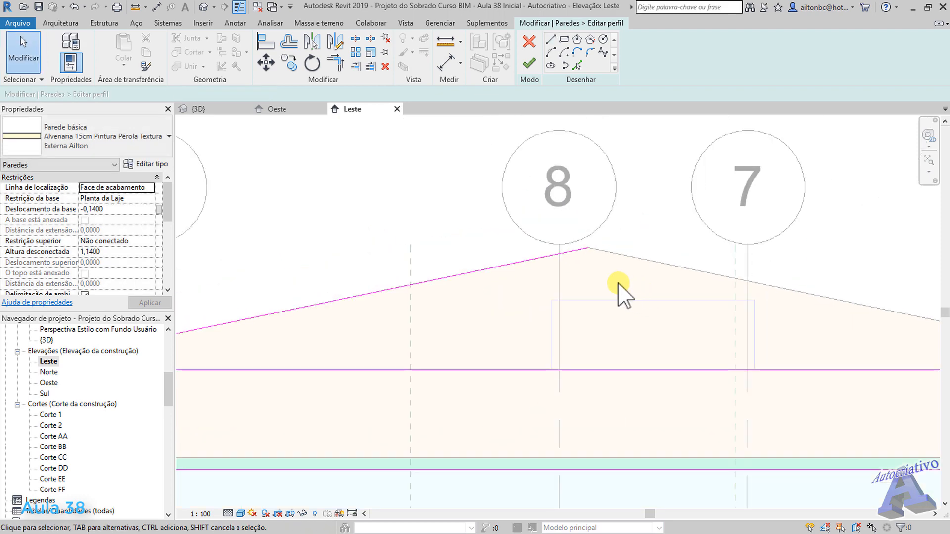
Step: Sketch the opposite sloped line from the apex to the east parapet's upper corner near grid 4 and leave the Line tool
{"action": "left_click", "coordinate": [550, 39]}
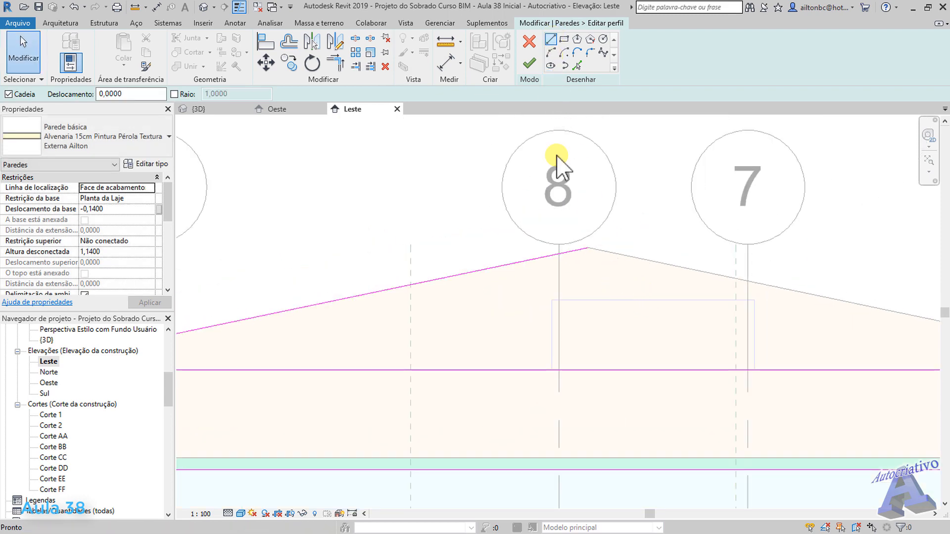
{"action": "left_click", "coordinate": [587, 248]}
{"action": "scroll", "coordinate": [675, 308], "scroll_direction": "down", "scroll_amount": 1}
{"action": "scroll", "coordinate": [778, 335], "scroll_direction": "down", "scroll_amount": 3}
{"action": "middle_click_drag", "start_coordinate": [778, 335], "coordinate": [612, 295]}
{"action": "scroll", "coordinate": [612, 296], "scroll_direction": "up", "scroll_amount": 5}
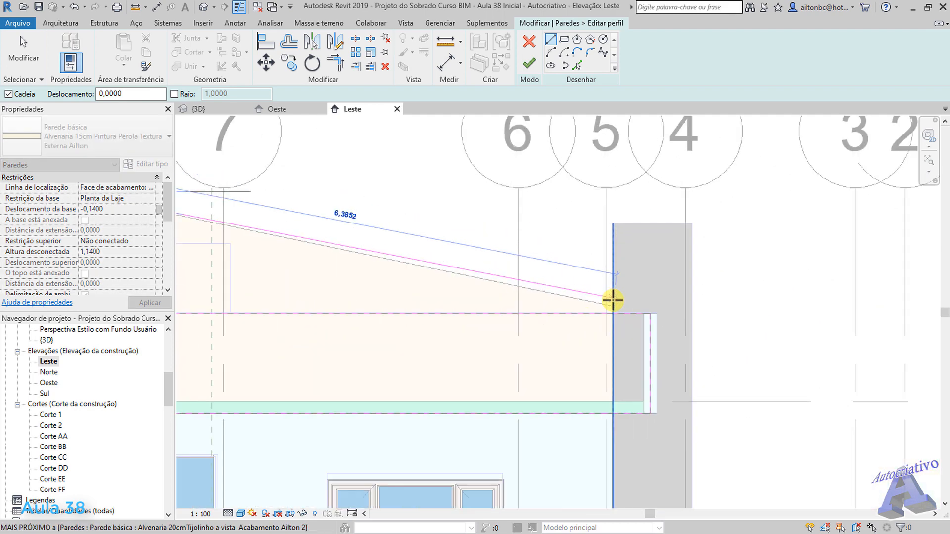
{"action": "left_click", "coordinate": [712, 338]}
{"action": "scroll", "coordinate": [572, 345], "scroll_direction": "down", "scroll_amount": 2}
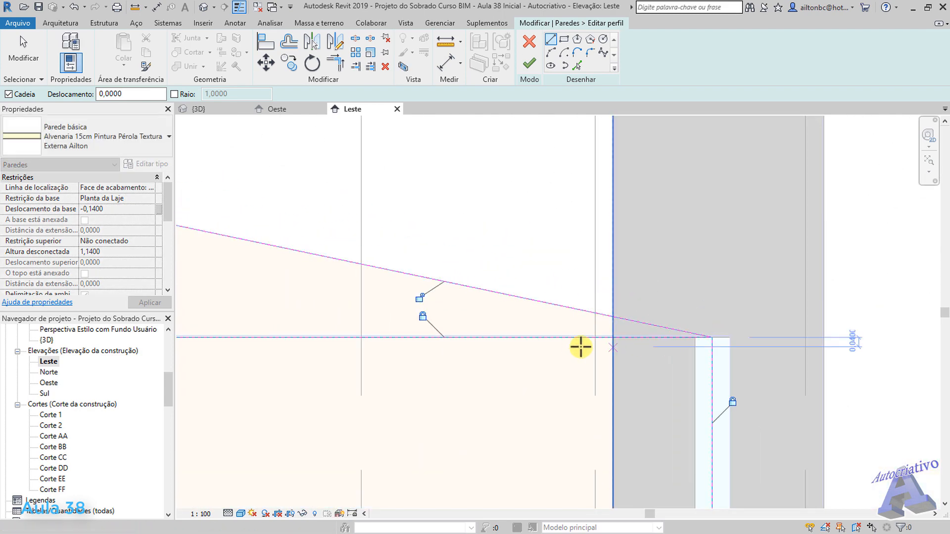
{"action": "scroll", "coordinate": [563, 344], "scroll_direction": "down", "scroll_amount": 5}
{"action": "key", "text": "Escape"}
{"action": "key", "text": "Escape"}
Step: Delete the original horizontal upper edge of the east parapet sketch and finish the profile
{"action": "scroll", "coordinate": [445, 389], "scroll_direction": "up", "scroll_amount": 1}
{"action": "middle_click_drag", "start_coordinate": [445, 388], "coordinate": [680, 376]}
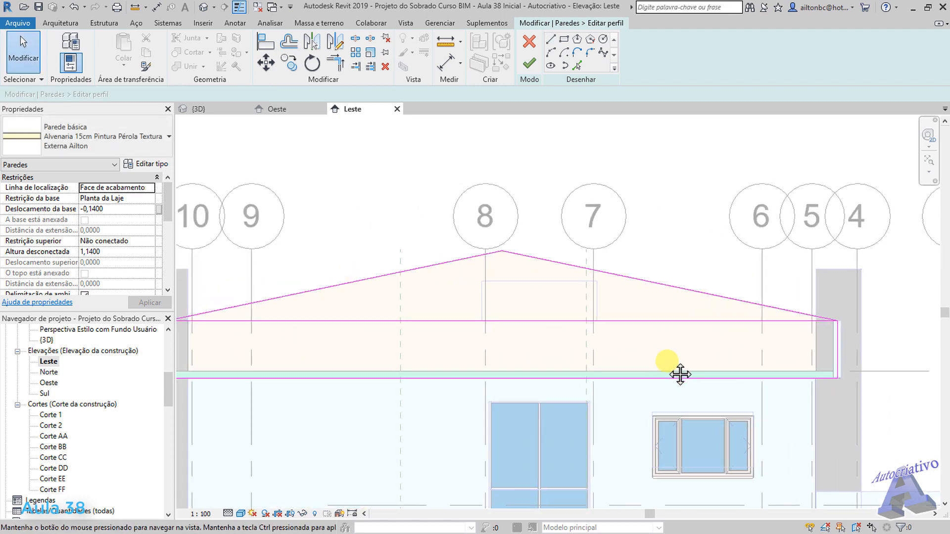
{"action": "left_click", "coordinate": [568, 322]}
{"action": "key", "text": "Escape"}
{"action": "scroll", "coordinate": [562, 307], "scroll_direction": "down", "scroll_amount": 2}
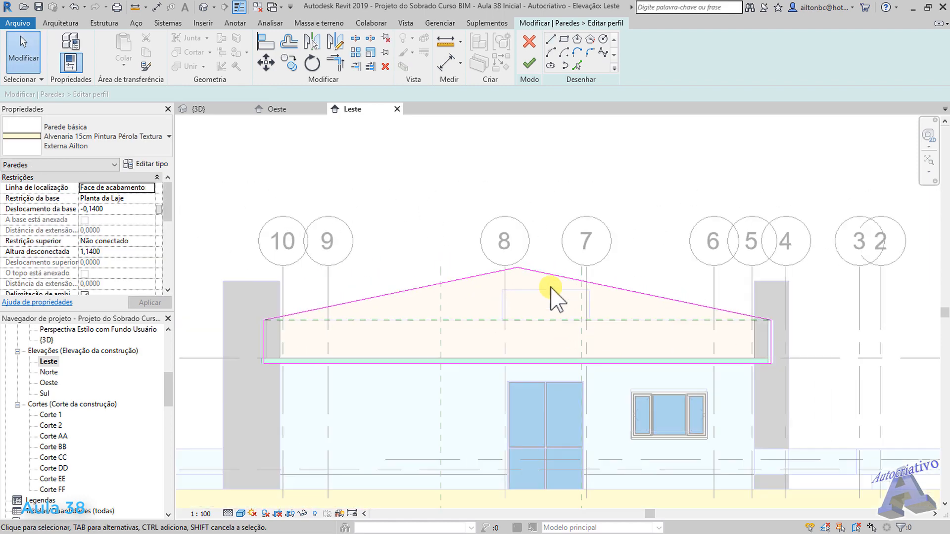
{"action": "left_click", "coordinate": [529, 64]}
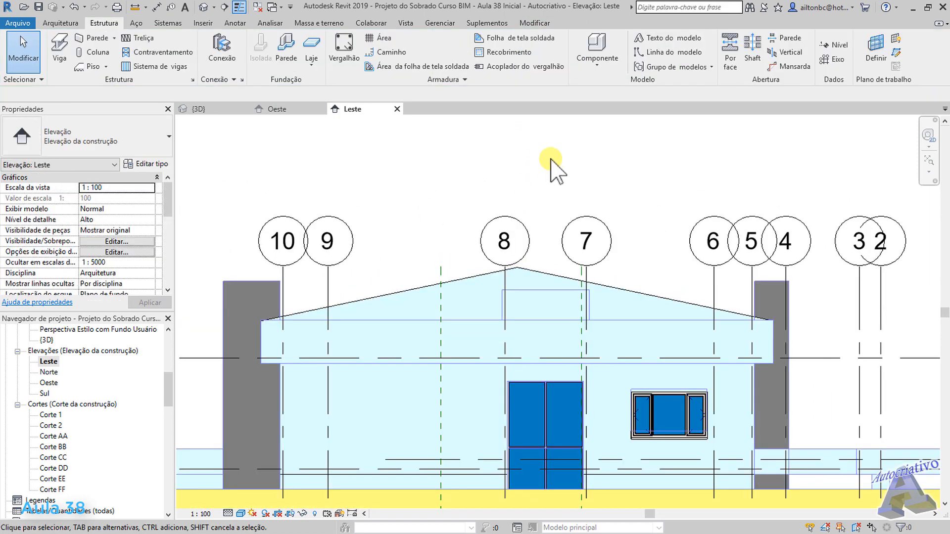
Step: In the 3D view, select the four parapet walls around the upper roof slab and enable their Estrutural property
{"action": "left_click", "coordinate": [216, 111]}
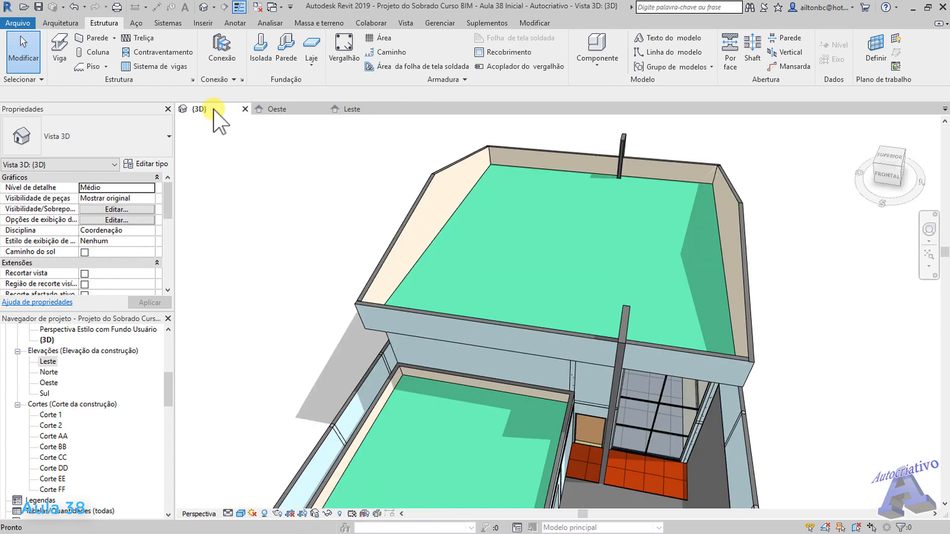
{"action": "middle_click_drag", "start_coordinate": [417, 217], "coordinate": [699, 250], "text": "shift"}
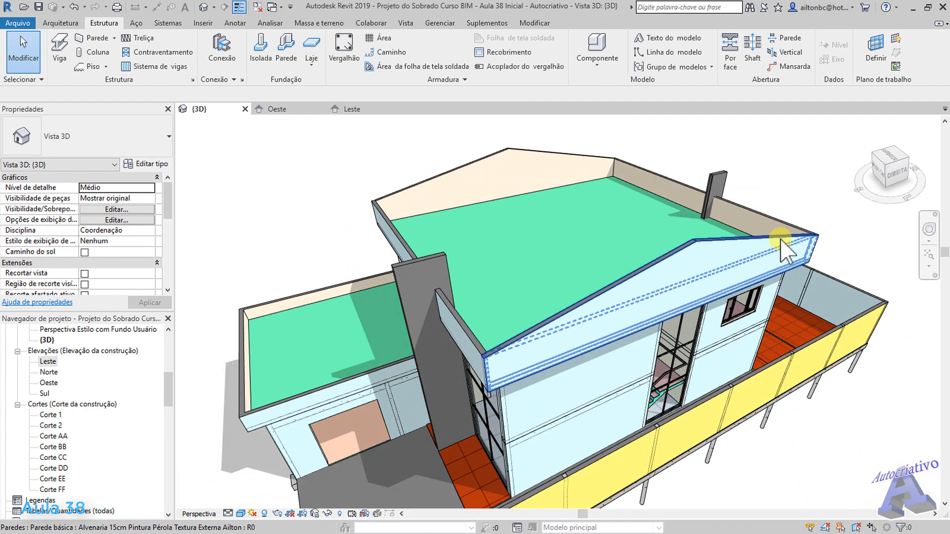
{"action": "middle_click_drag", "start_coordinate": [669, 242], "coordinate": [564, 236], "text": "shift"}
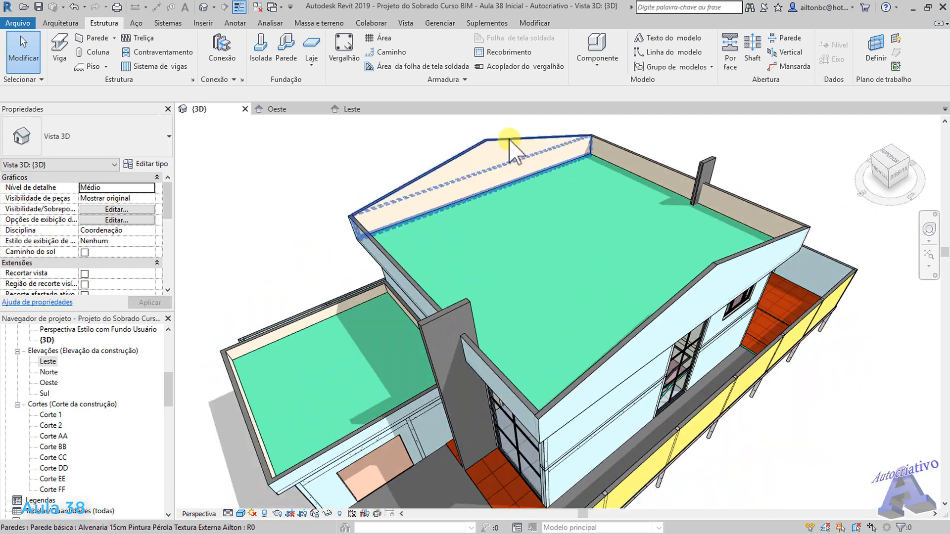
{"action": "middle_click_drag", "start_coordinate": [686, 254], "coordinate": [515, 256], "text": "shift"}
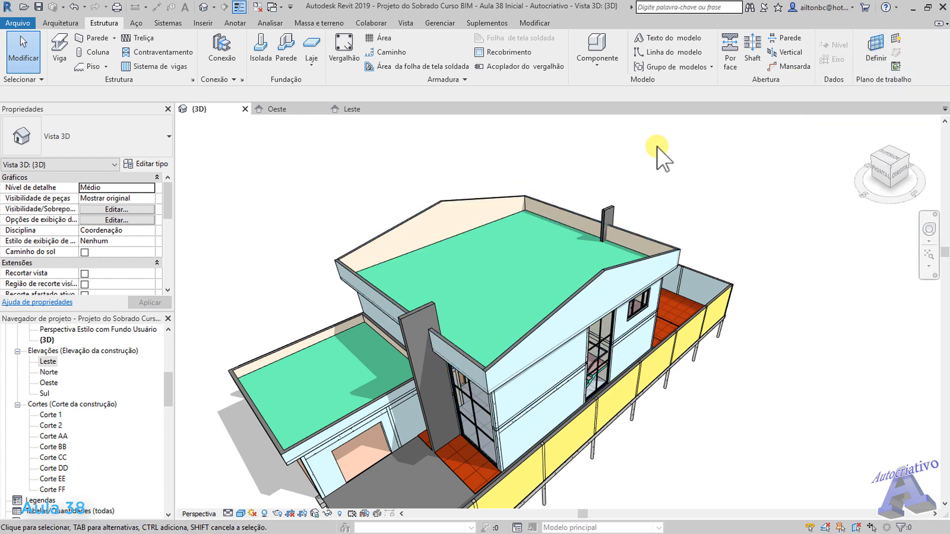
{"action": "left_click", "coordinate": [566, 214]}
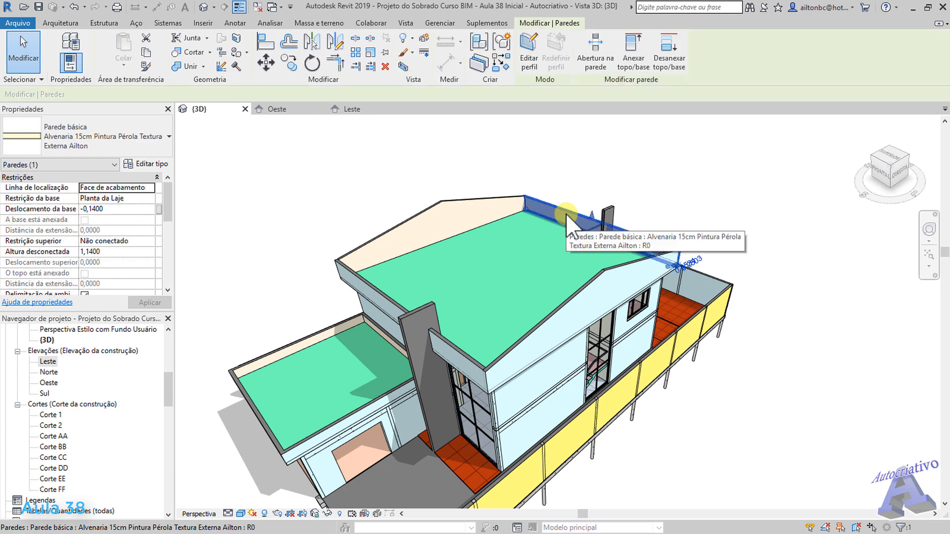
{"action": "left_click", "coordinate": [504, 199], "text": "ctrl"}
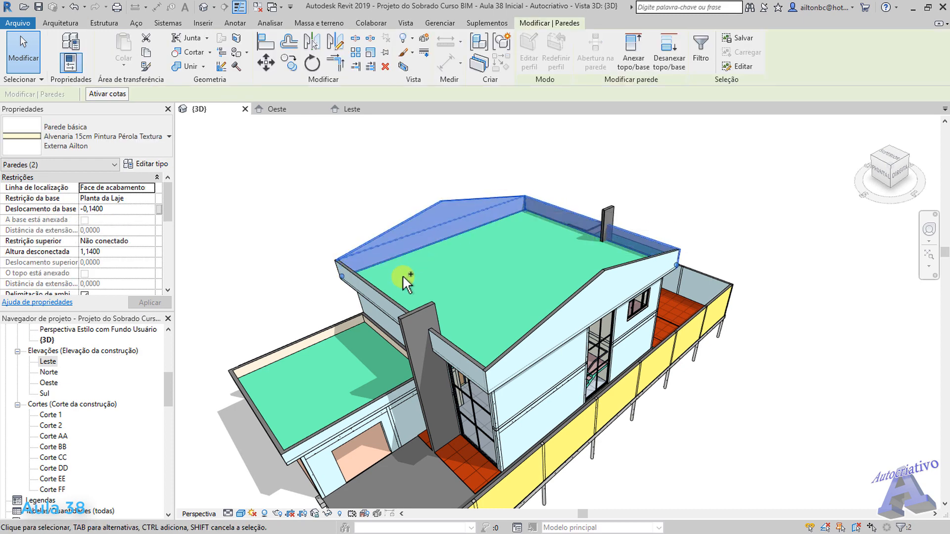
{"action": "left_click", "coordinate": [387, 297], "text": "ctrl"}
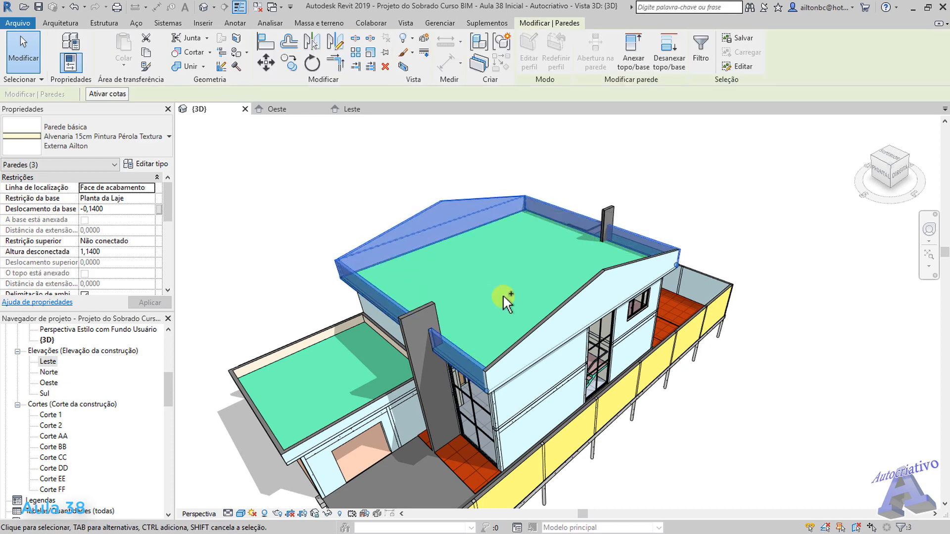
{"action": "left_click", "coordinate": [586, 285], "text": "ctrl"}
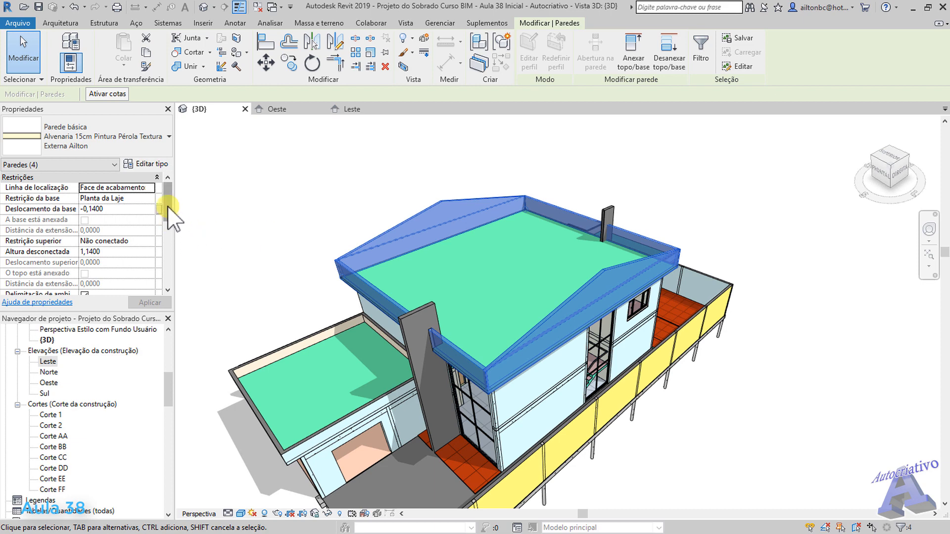
{"action": "left_click_drag", "start_coordinate": [168, 208], "coordinate": [169, 229]}
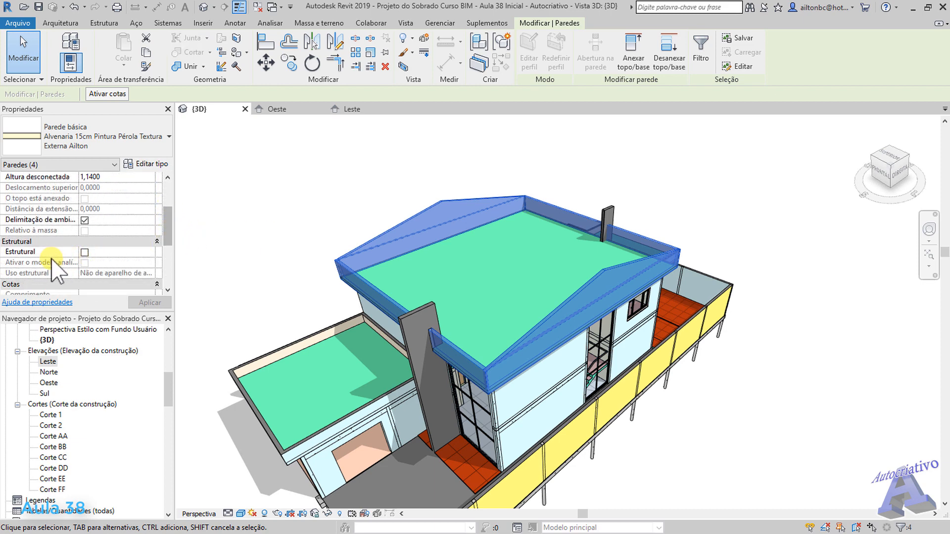
{"action": "left_click", "coordinate": [84, 253]}
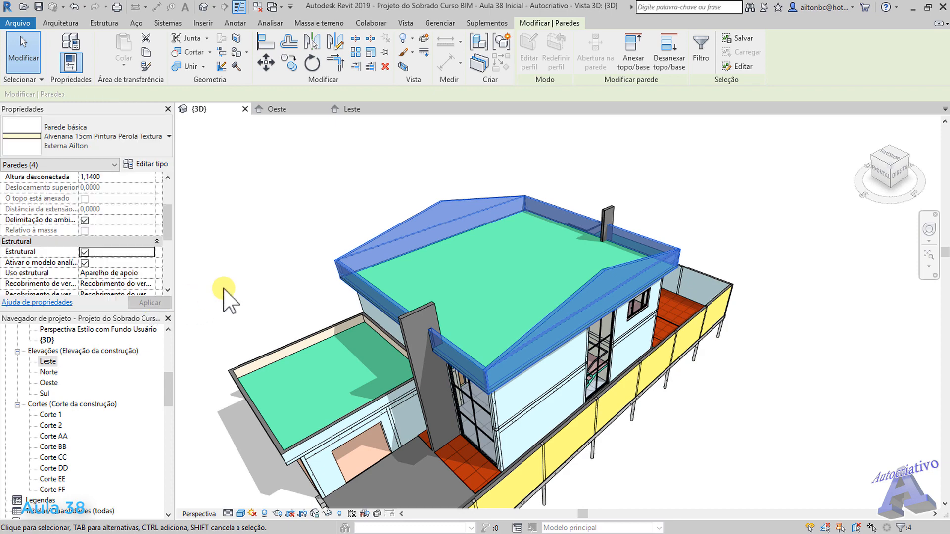
{"action": "left_click", "coordinate": [277, 288]}
Step: Start a sketched beam system and set its beam type to Glulam-Pinho do sul : Viga de Madeira 6cm x 25cm Usuário
{"action": "middle_click_drag", "start_coordinate": [577, 244], "coordinate": [539, 282], "text": "shift"}
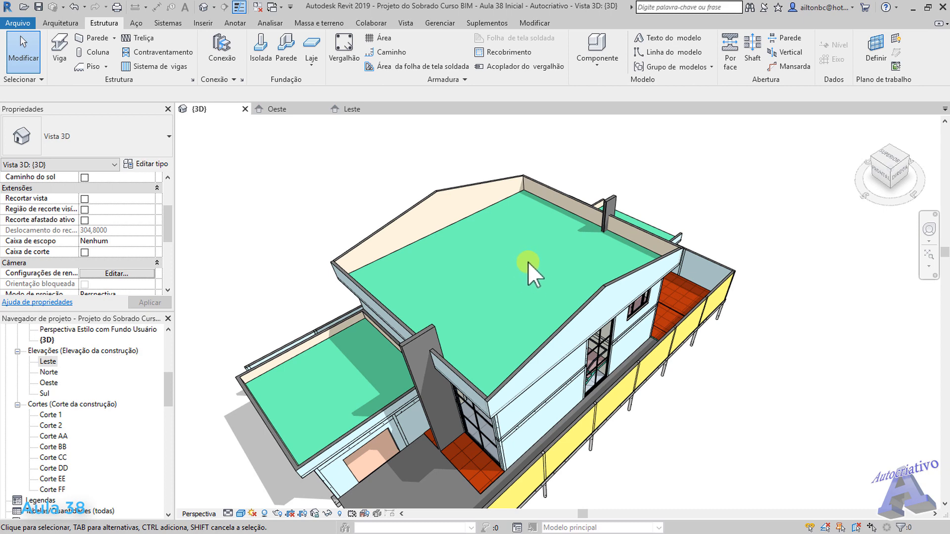
{"action": "left_click", "coordinate": [169, 68]}
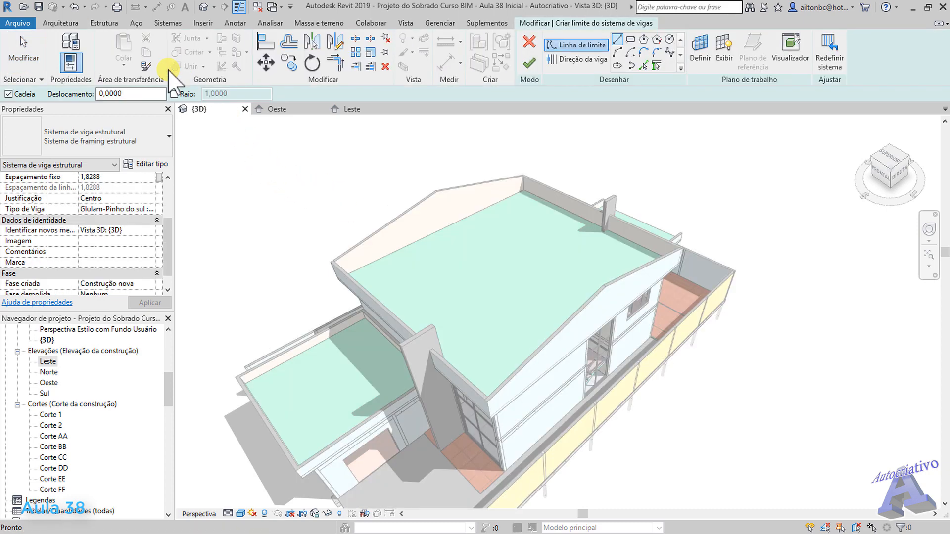
{"action": "left_click", "coordinate": [166, 140]}
{"action": "left_click", "coordinate": [164, 141]}
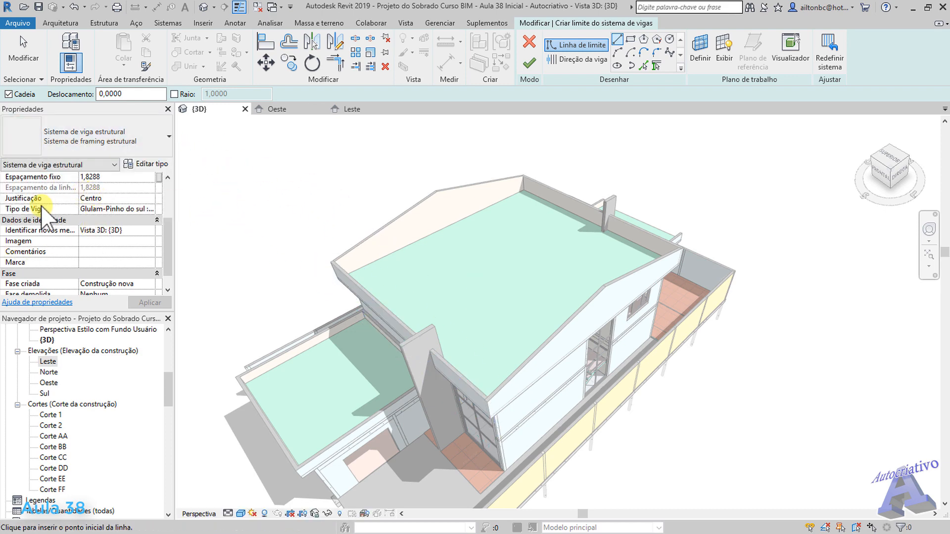
{"action": "left_click", "coordinate": [151, 210]}
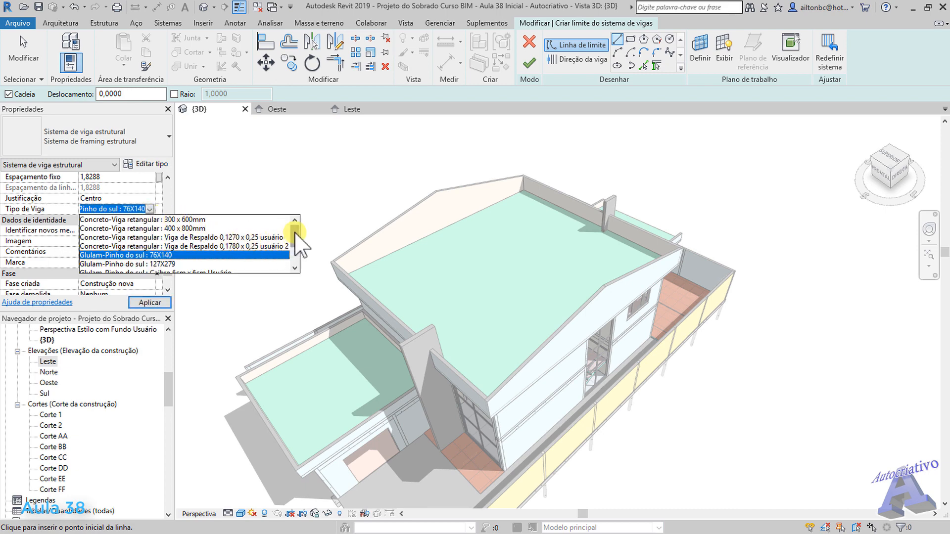
{"action": "mouse_move", "coordinate": [295, 232]}
{"action": "left_mouse_down"}
{"action": "mouse_move", "coordinate": [297, 253]}
{"action": "mouse_move", "coordinate": [297, 233]}
{"action": "left_mouse_up"}
{"action": "left_click_drag", "start_coordinate": [297, 238], "coordinate": [299, 247]}
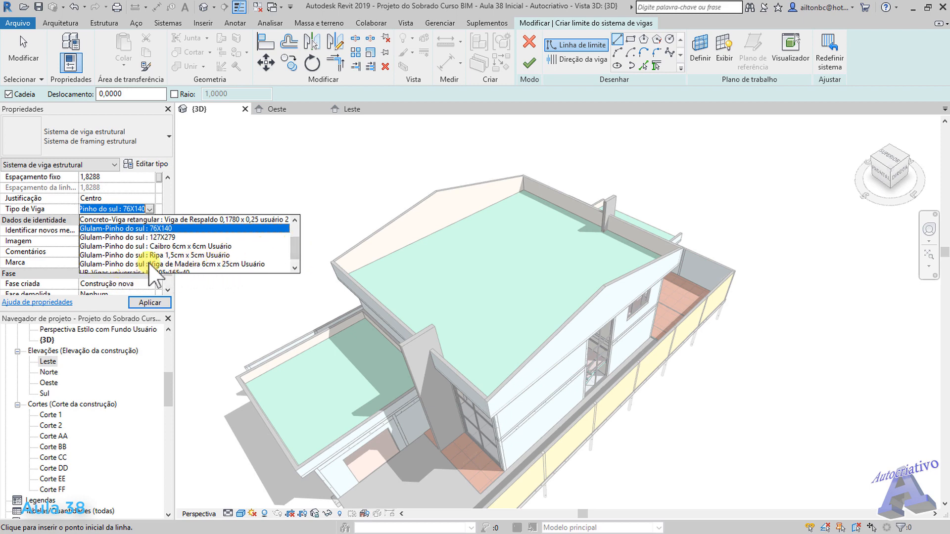
{"action": "left_click", "coordinate": [218, 265]}
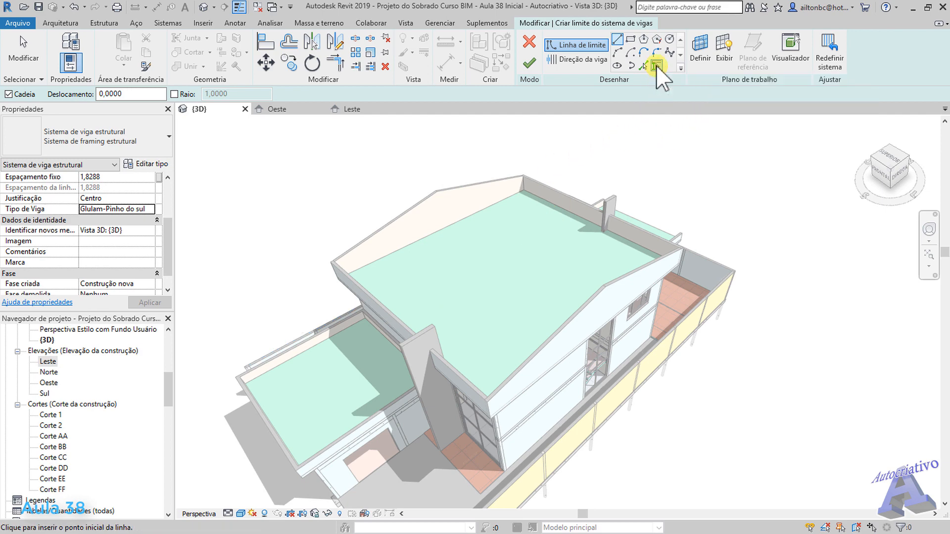
Step: Define the beam system boundary by picking the four structural parapet walls around the upper roof slab
{"action": "left_click", "coordinate": [657, 66]}
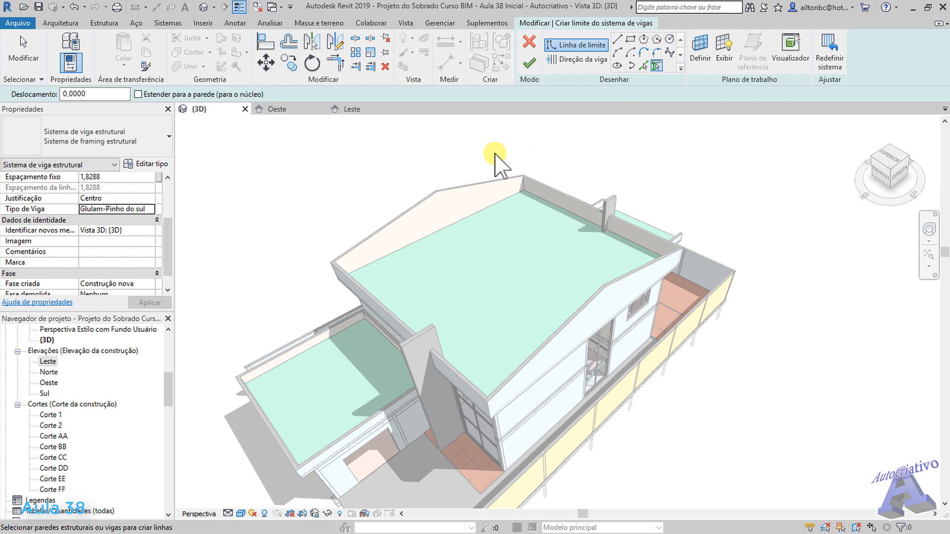
{"action": "left_click", "coordinate": [463, 187]}
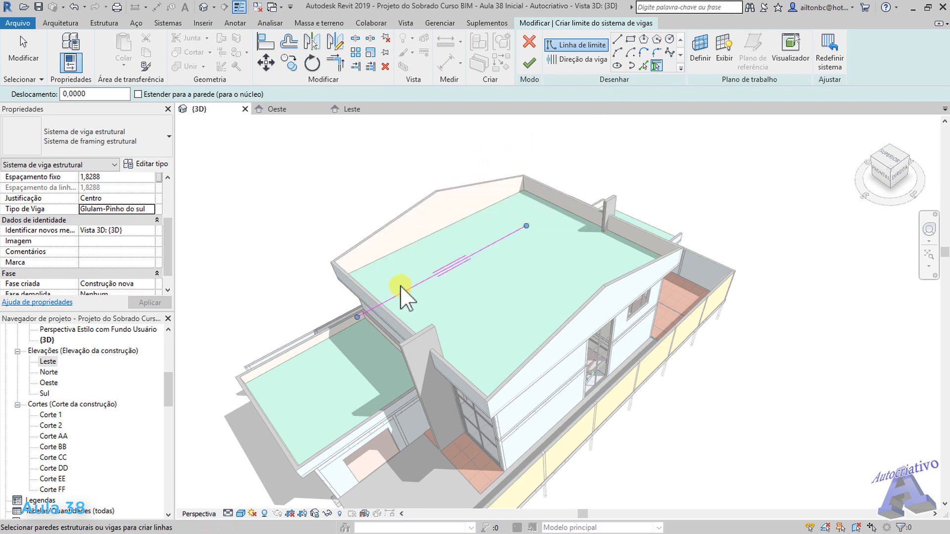
{"action": "left_click", "coordinate": [392, 310]}
{"action": "left_click", "coordinate": [559, 326]}
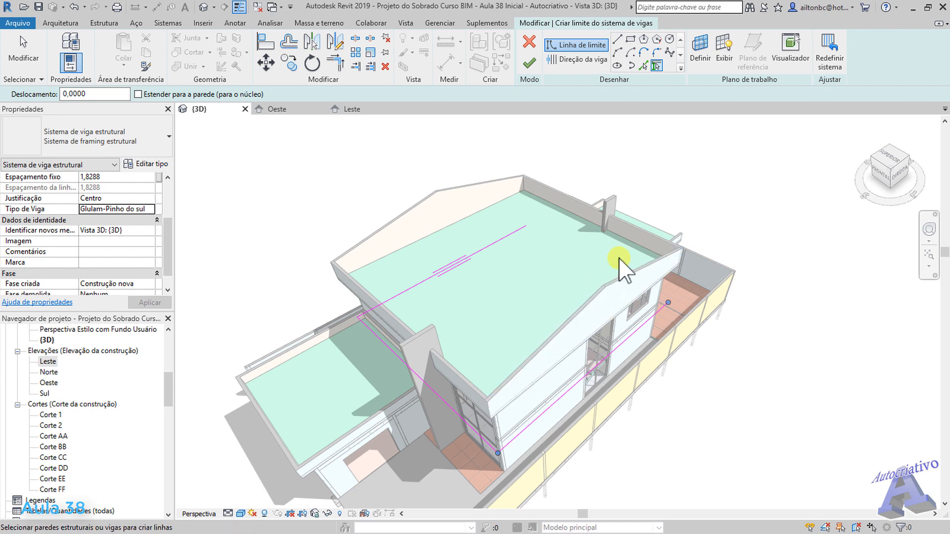
{"action": "left_click", "coordinate": [638, 230]}
{"action": "middle_click_drag", "start_coordinate": [550, 211], "coordinate": [556, 223], "text": "shift"}
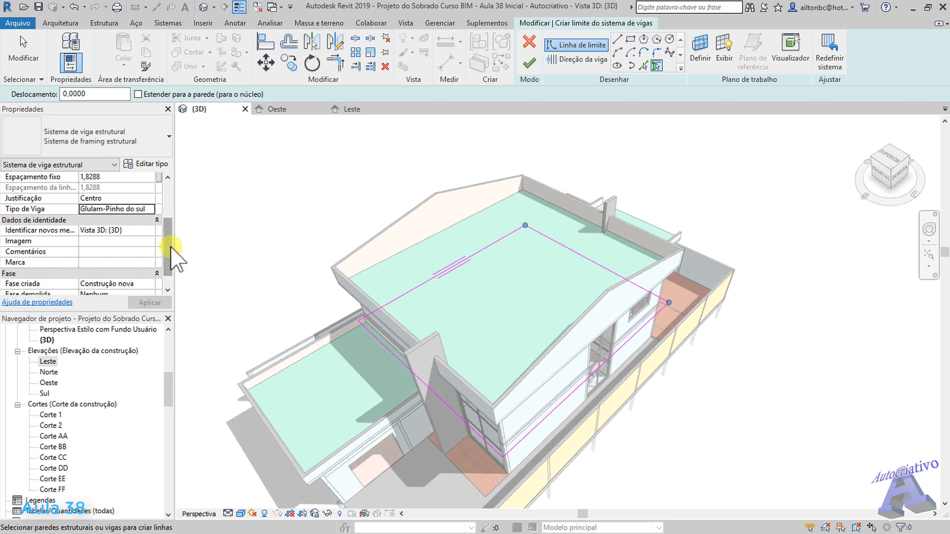
Step: Enable the 3D option of the beam system and apply it
{"action": "left_click_drag", "start_coordinate": [171, 250], "coordinate": [173, 206]}
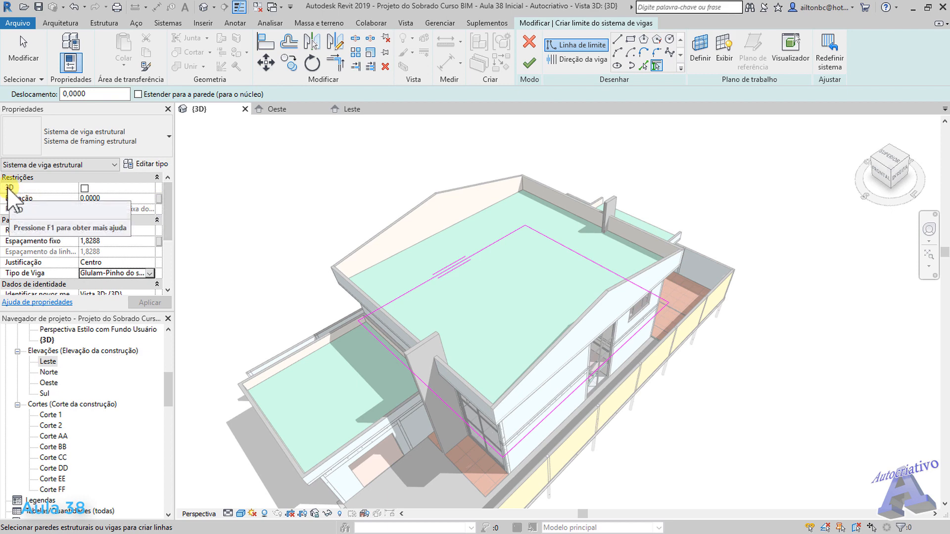
{"action": "left_click", "coordinate": [84, 188]}
{"action": "left_click", "coordinate": [150, 303]}
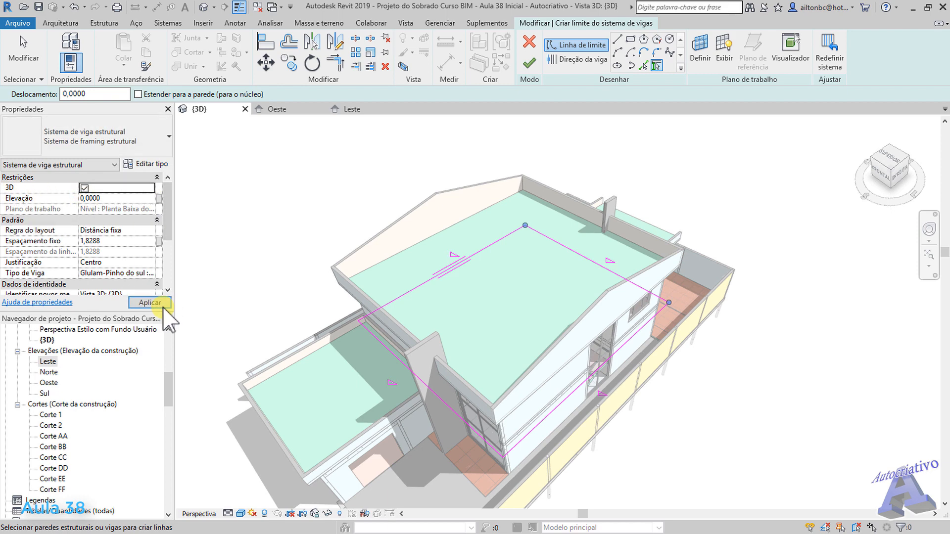
Step: Set the beam direction parallel to the rear boundary line, so the beams span between the two gable parapets
{"action": "middle_click_drag", "start_coordinate": [605, 207], "coordinate": [614, 296], "text": "shift"}
{"action": "middle_click_drag", "start_coordinate": [583, 267], "coordinate": [573, 314], "text": "shift"}
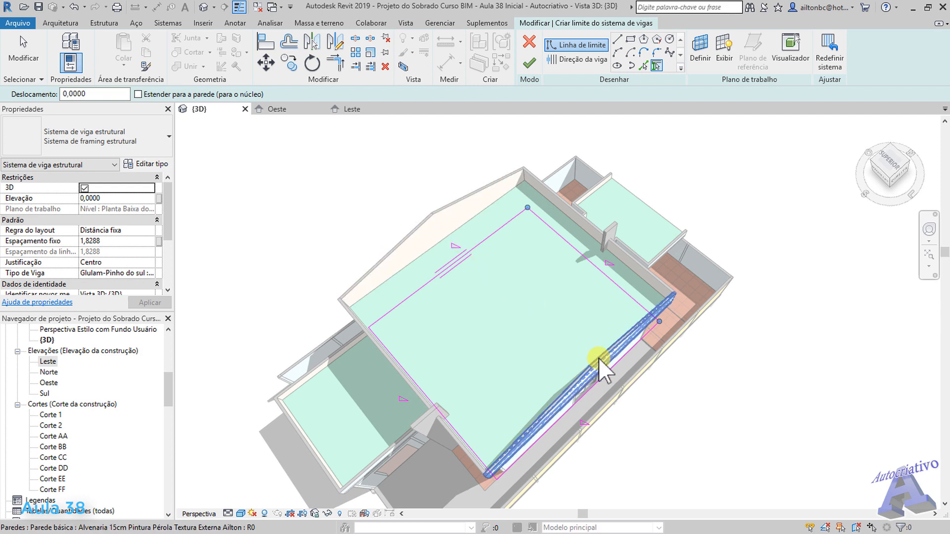
{"action": "left_click", "coordinate": [579, 59]}
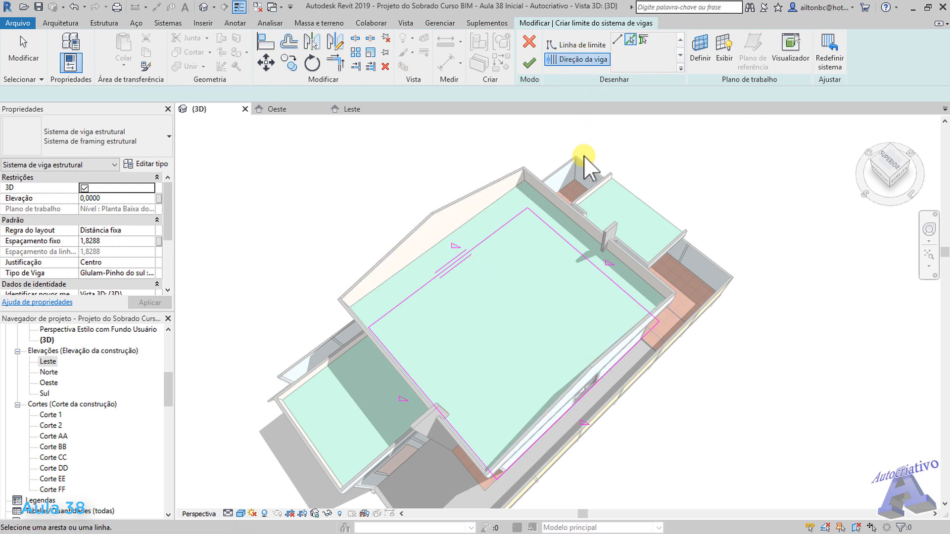
{"action": "left_click", "coordinate": [583, 251]}
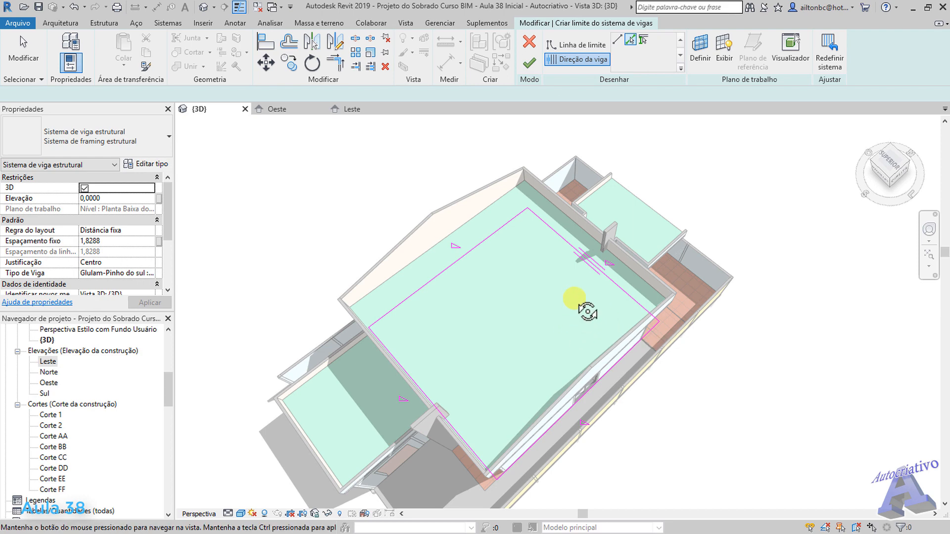
{"action": "mouse_move", "coordinate": [579, 303]}
{"action": "middle_mouse_down", "text": "shift"}
{"action": "mouse_move", "coordinate": [591, 242]}
{"action": "mouse_move", "coordinate": [547, 269]}
{"action": "middle_mouse_up", "text": "shift"}
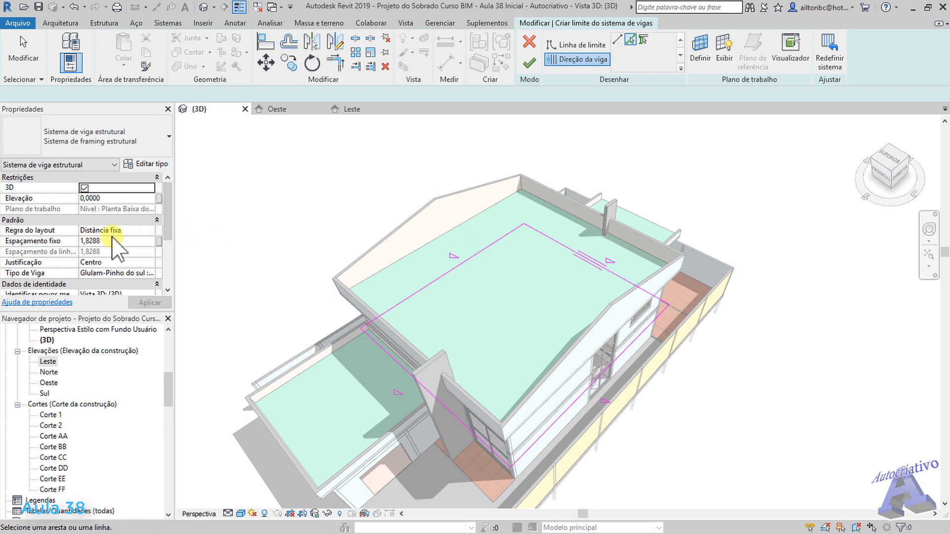
Step: Set the beam layout rule to Número fixo with 9 lines and finish the beam system
{"action": "left_click", "coordinate": [151, 230]}
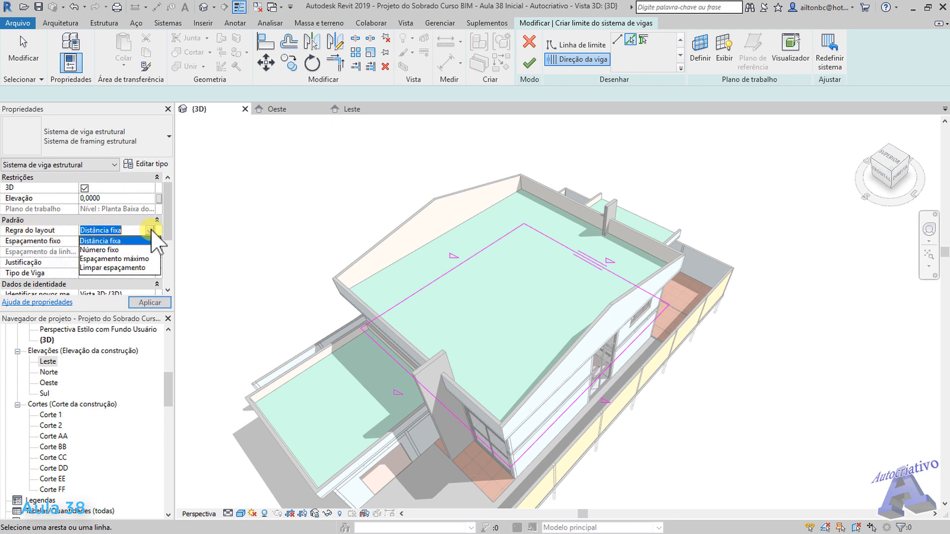
{"action": "left_click", "coordinate": [107, 249]}
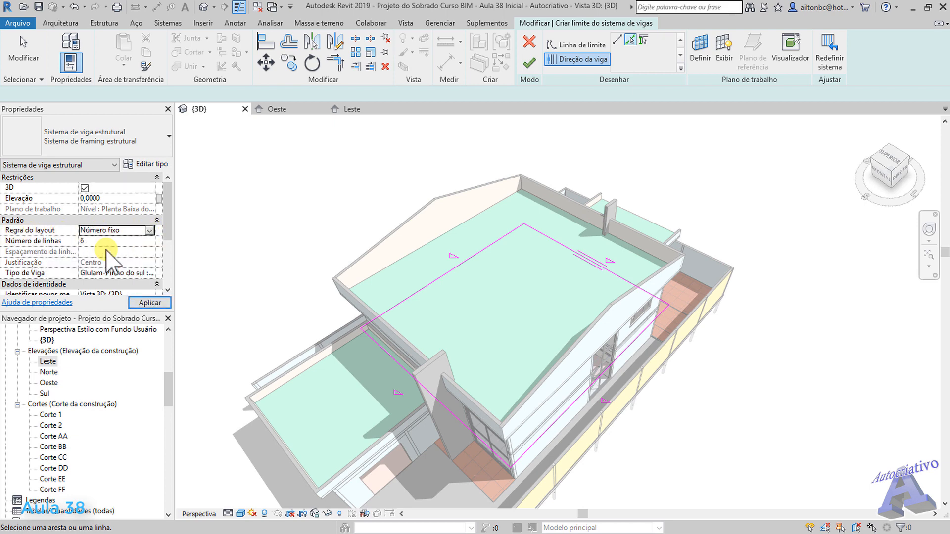
{"action": "left_click", "coordinate": [149, 231]}
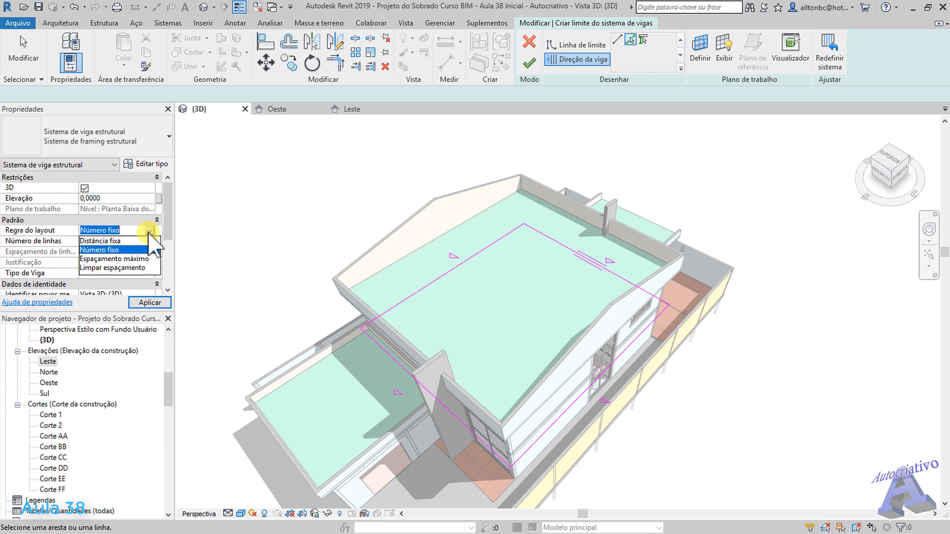
{"action": "left_click", "coordinate": [101, 250]}
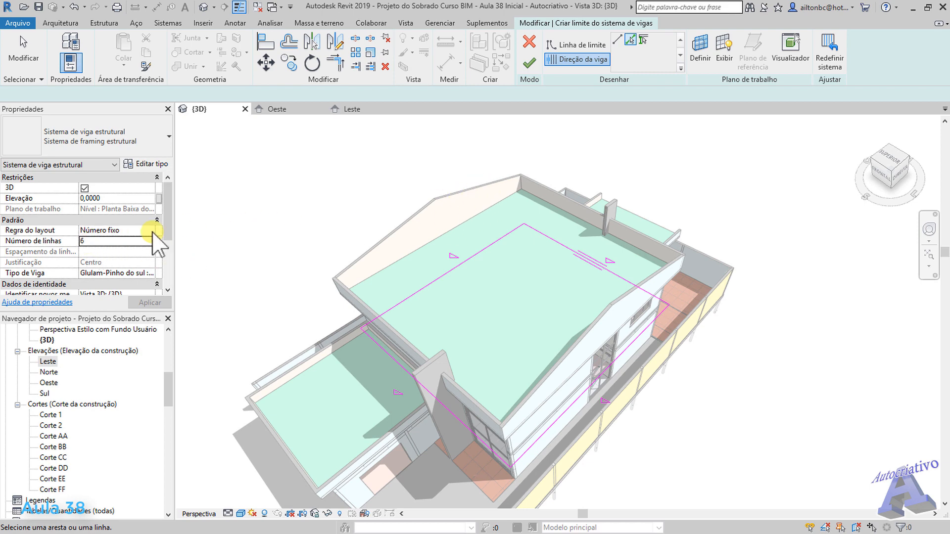
{"action": "left_click", "coordinate": [91, 242]}
{"action": "middle_click_drag", "start_coordinate": [504, 301], "coordinate": [600, 294], "text": "shift"}
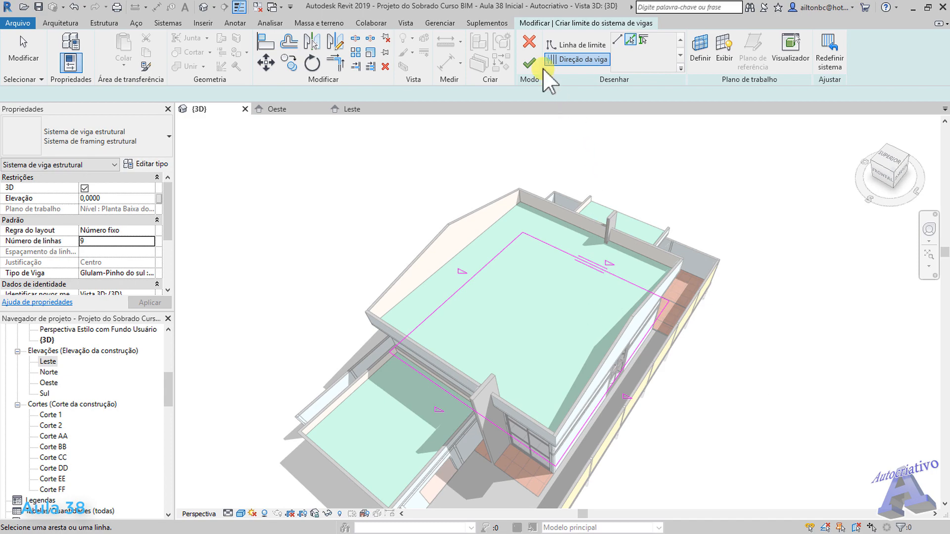
{"action": "left_click", "coordinate": [530, 64]}
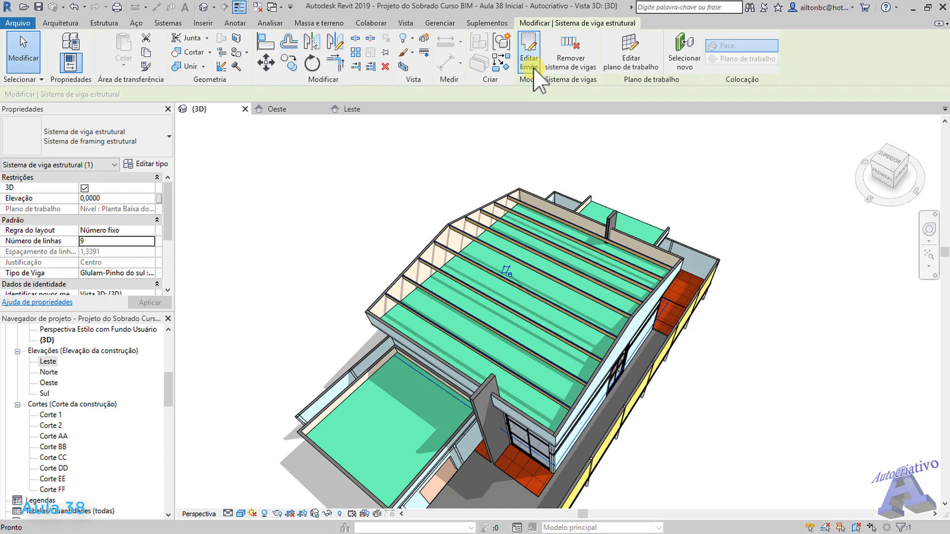
Step: Examine the finished roof beams in 3D, checking how their ends meet the sloped top of the gable parapets
{"action": "left_click", "coordinate": [797, 317]}
{"action": "scroll", "coordinate": [770, 334], "scroll_direction": "up", "scroll_amount": 2}
{"action": "middle_click_drag", "start_coordinate": [768, 329], "coordinate": [703, 225], "text": "shift"}
{"action": "scroll", "coordinate": [475, 192], "scroll_direction": "up", "scroll_amount": 5}
{"action": "scroll", "coordinate": [526, 180], "scroll_direction": "up", "scroll_amount": 5}
{"action": "scroll", "coordinate": [512, 158], "scroll_direction": "down", "scroll_amount": 3}
{"action": "scroll", "coordinate": [593, 207], "scroll_direction": "up", "scroll_amount": 3}
{"action": "scroll", "coordinate": [806, 220], "scroll_direction": "up", "scroll_amount": 1}
{"action": "middle_click_drag", "start_coordinate": [806, 220], "coordinate": [277, 218]}
{"action": "scroll", "coordinate": [611, 253], "scroll_direction": "down", "scroll_amount": 3}
{"action": "middle_click_drag", "start_coordinate": [436, 228], "coordinate": [632, 257]}
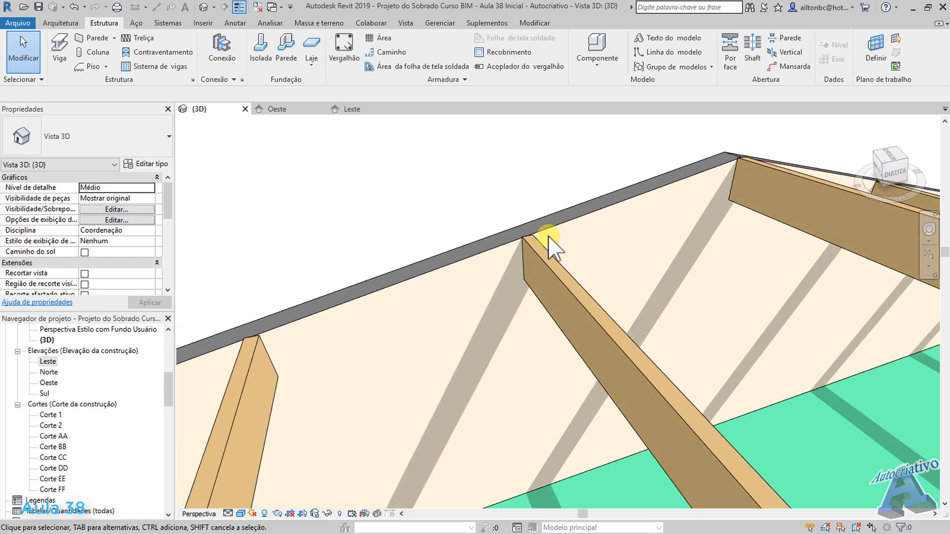
{"action": "scroll", "coordinate": [517, 242], "scroll_direction": "up", "scroll_amount": 5}
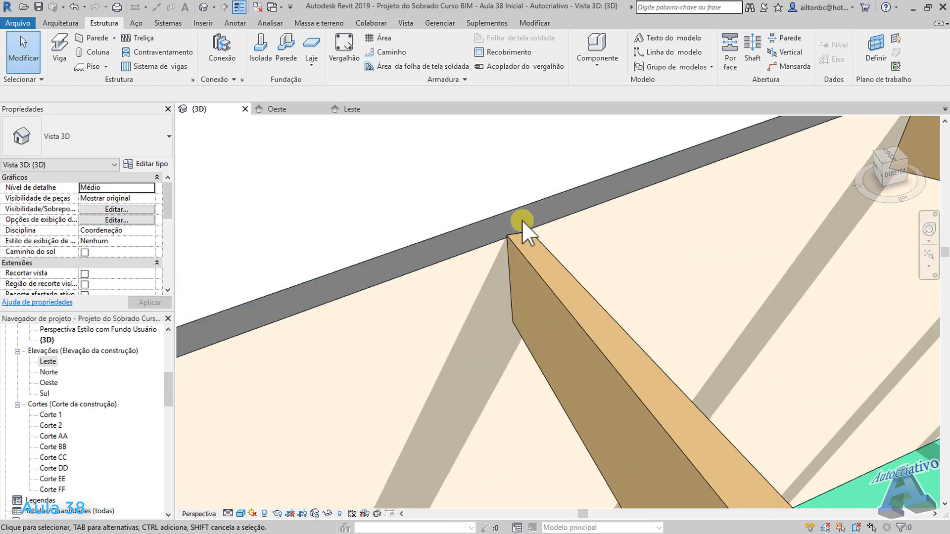
{"action": "scroll", "coordinate": [521, 221], "scroll_direction": "down", "scroll_amount": 6}
{"action": "middle_click_drag", "start_coordinate": [712, 252], "coordinate": [615, 286], "text": "shift"}
{"action": "scroll", "coordinate": [732, 272], "scroll_direction": "up", "scroll_amount": 2}
{"action": "middle_click_drag", "start_coordinate": [732, 272], "coordinate": [470, 276], "text": "shift"}
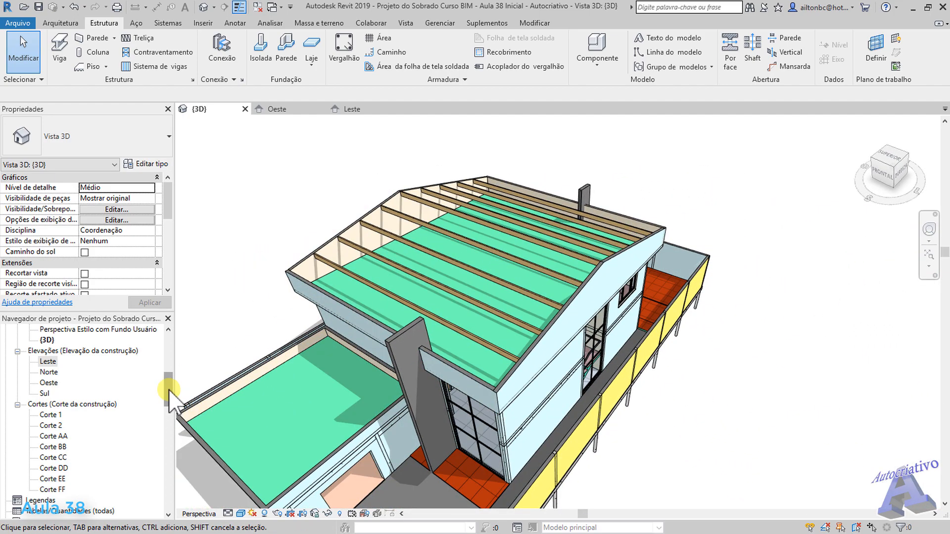
Step: In section Corte AA, unpin the first roof beam to the right of the ridge
{"action": "double_click", "coordinate": [58, 435]}
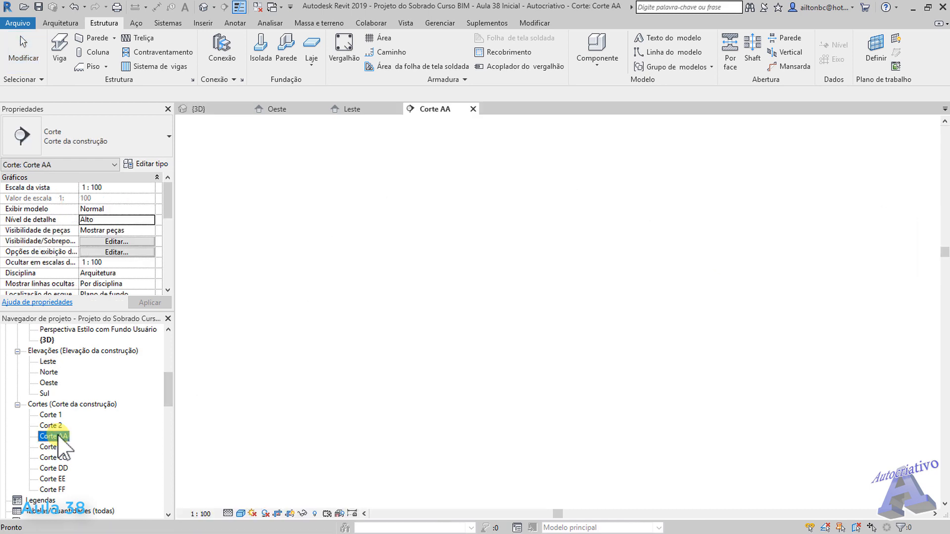
{"action": "scroll", "coordinate": [511, 286], "scroll_direction": "up", "scroll_amount": 5}
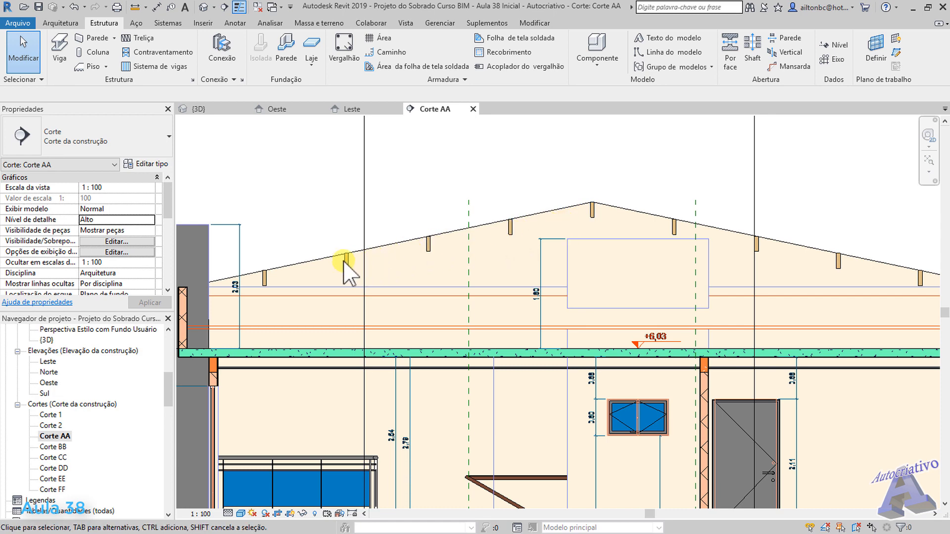
{"action": "middle_click_drag", "start_coordinate": [483, 292], "coordinate": [339, 311]}
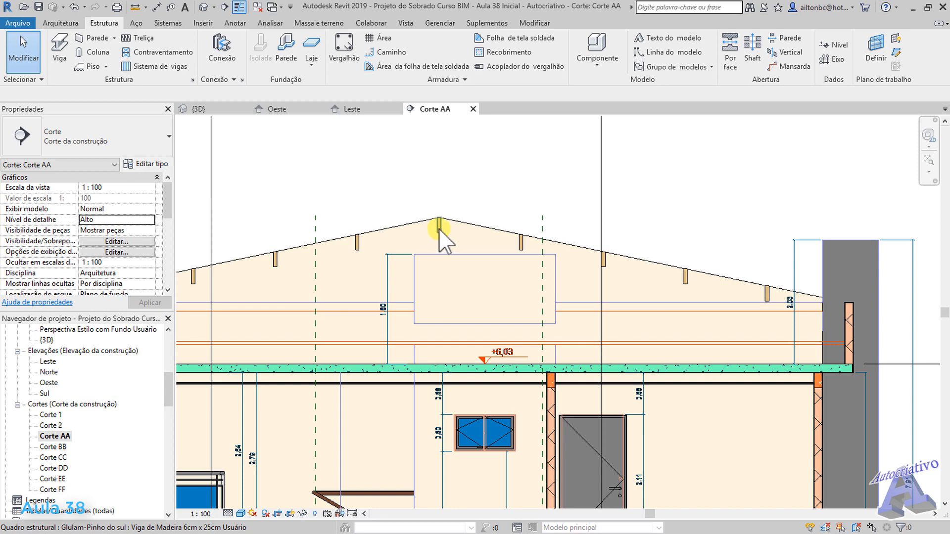
{"action": "scroll", "coordinate": [522, 247], "scroll_direction": "up", "scroll_amount": 2}
{"action": "left_click", "coordinate": [520, 242]}
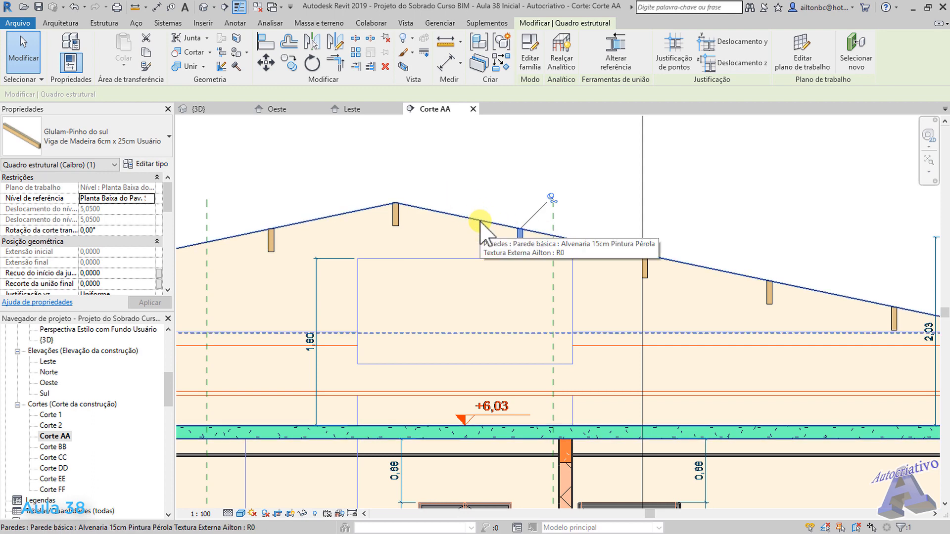
{"action": "scroll", "coordinate": [549, 205], "scroll_direction": "up", "scroll_amount": 3}
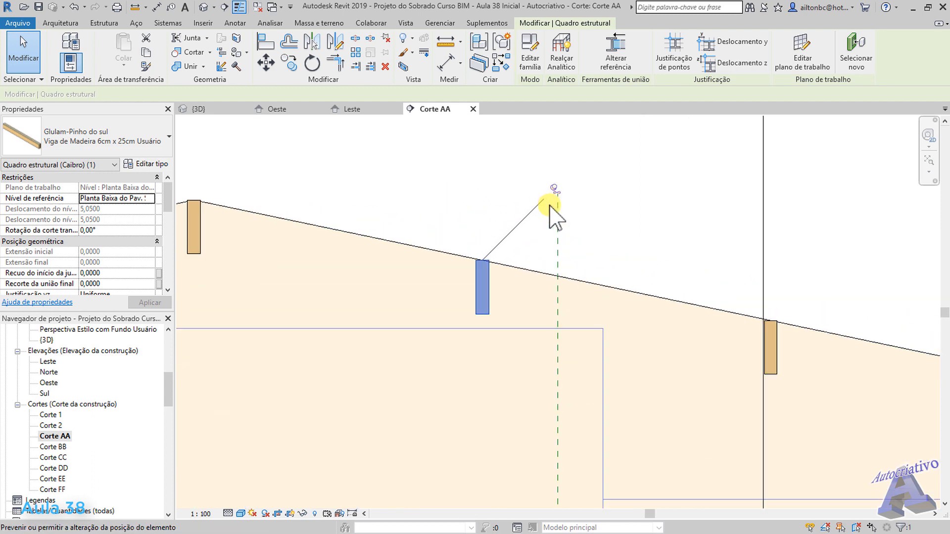
{"action": "left_click", "coordinate": [554, 188]}
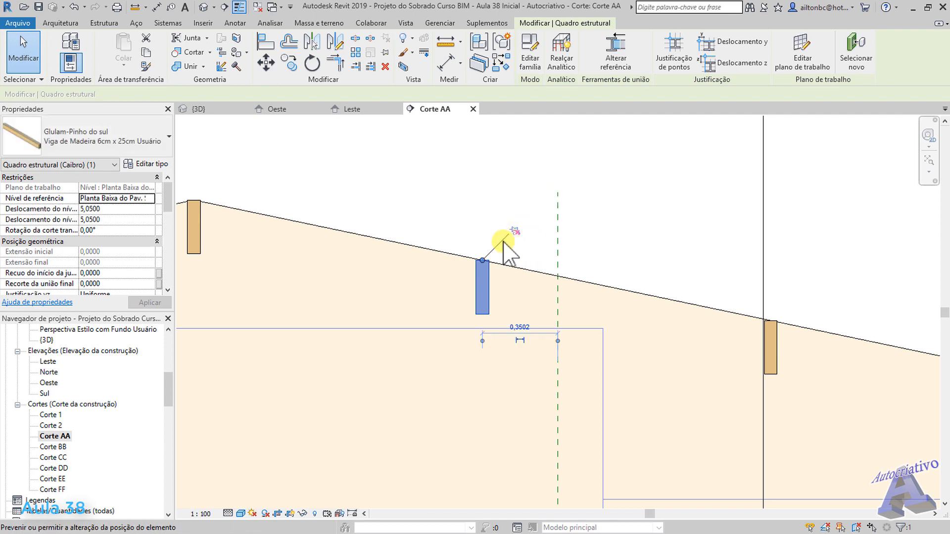
{"action": "left_click", "coordinate": [461, 207]}
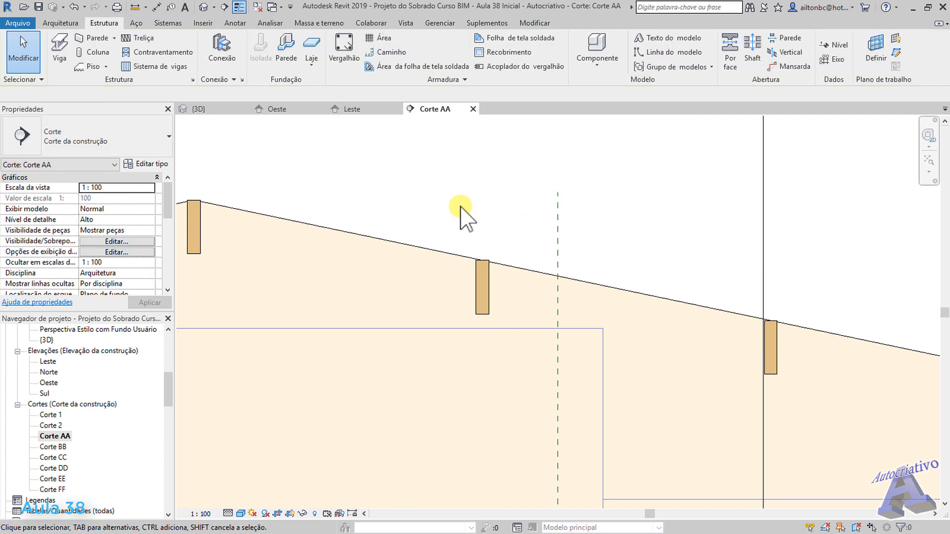
{"action": "left_click", "coordinate": [488, 273]}
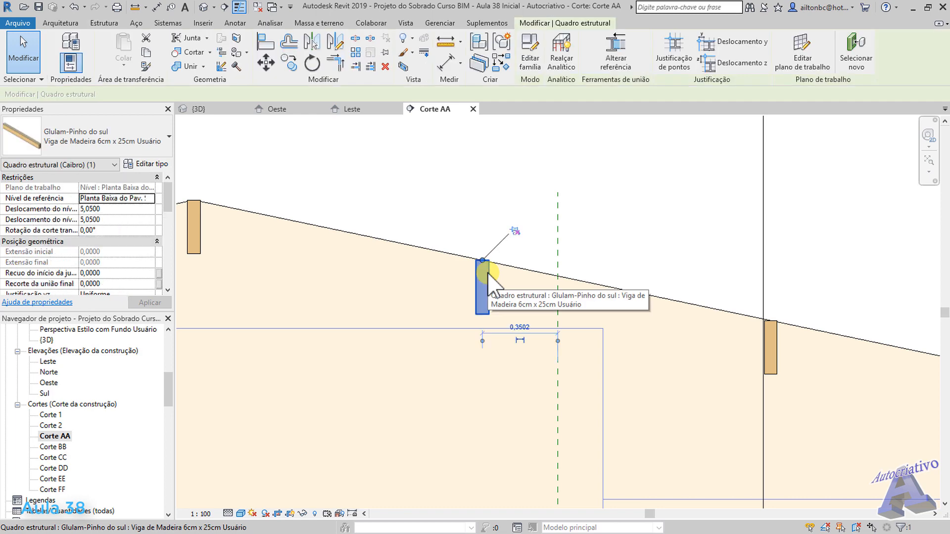
{"action": "left_click", "coordinate": [312, 64]}
{"action": "scroll", "coordinate": [467, 231], "scroll_direction": "up", "scroll_amount": 3}
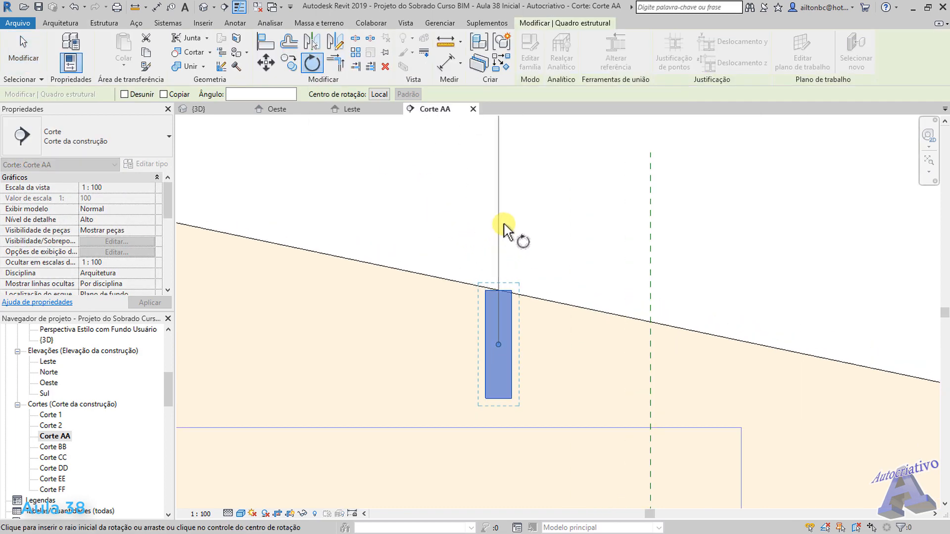
{"action": "left_click", "coordinate": [504, 228]}
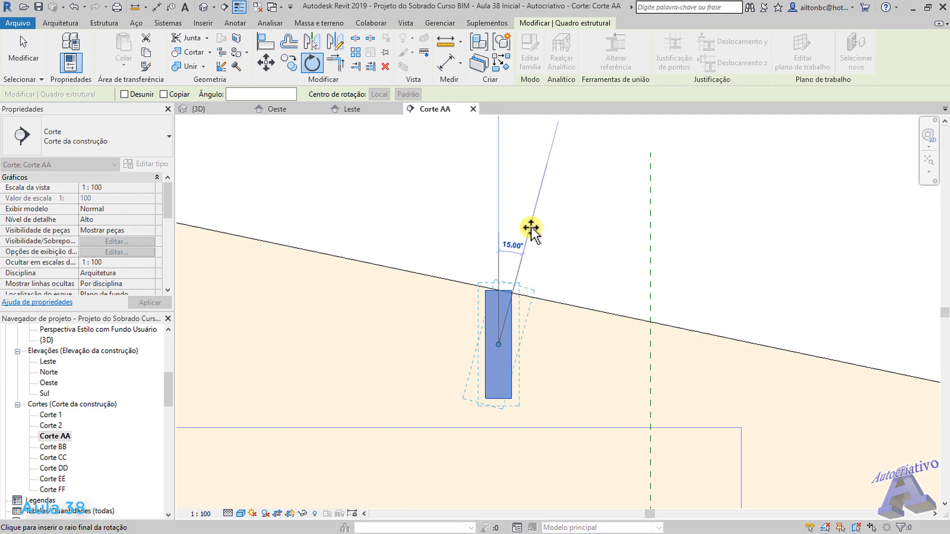
{"action": "key", "text": "Escape"}
{"action": "key", "text": "Escape"}
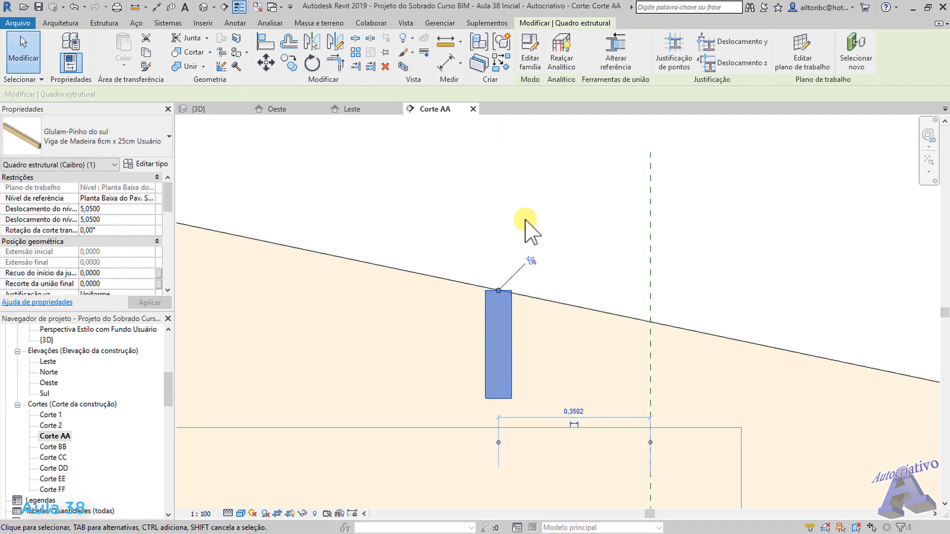
Step: Draw a horizontal detail line about 0,72 m long, starting on the right roof slope between the ridge beam and the first beam
{"action": "scroll", "coordinate": [521, 220], "scroll_direction": "down", "scroll_amount": 2}
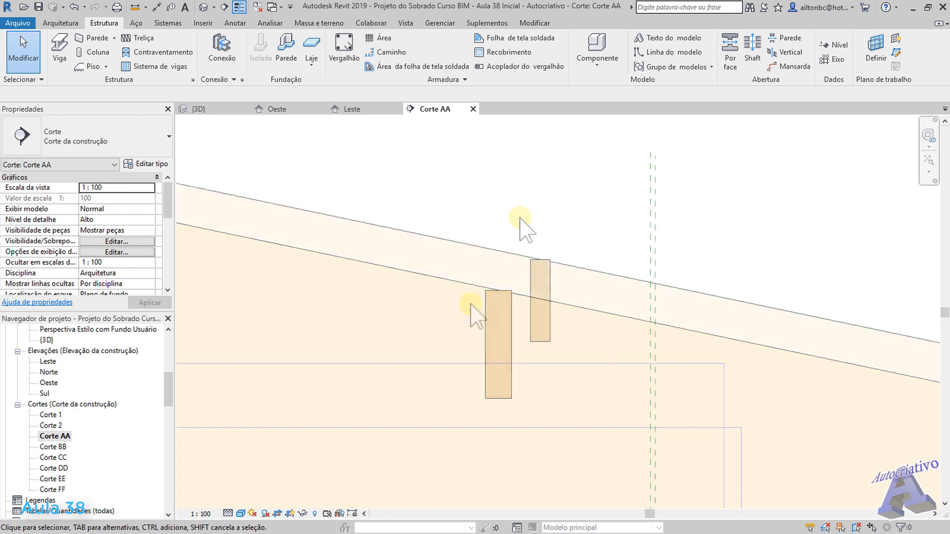
{"action": "middle_click_drag", "start_coordinate": [488, 296], "coordinate": [543, 301]}
{"action": "scroll", "coordinate": [542, 306], "scroll_direction": "down", "scroll_amount": 2}
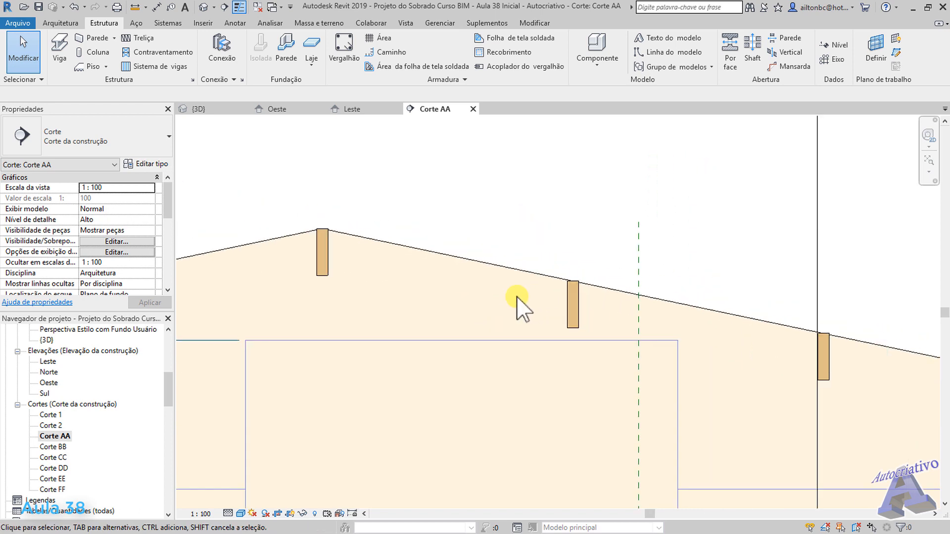
{"action": "left_click", "coordinate": [235, 22]}
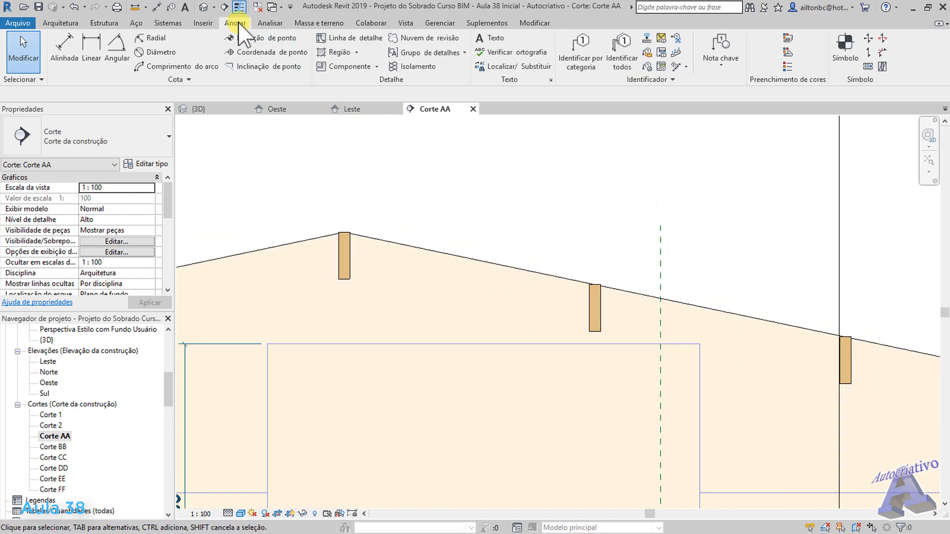
{"action": "left_click", "coordinate": [366, 40]}
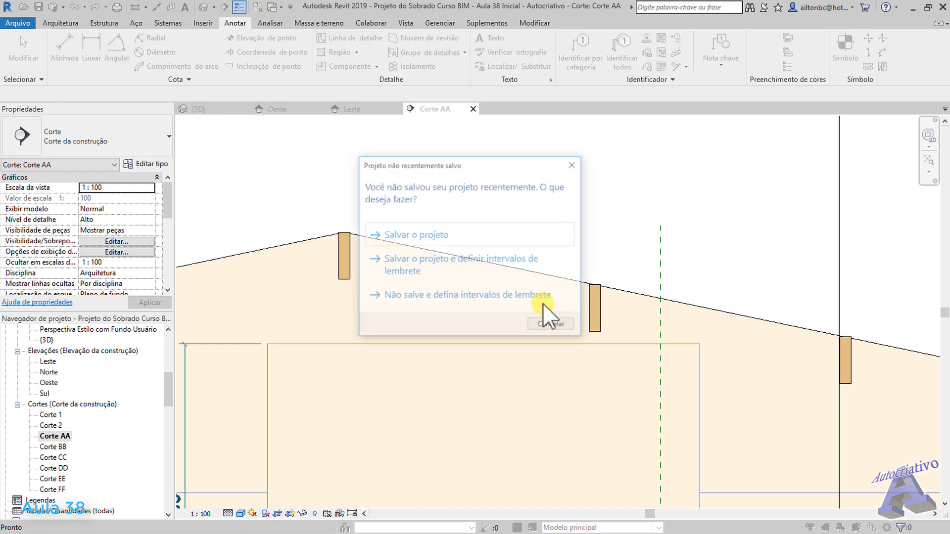
{"action": "left_click", "coordinate": [552, 326]}
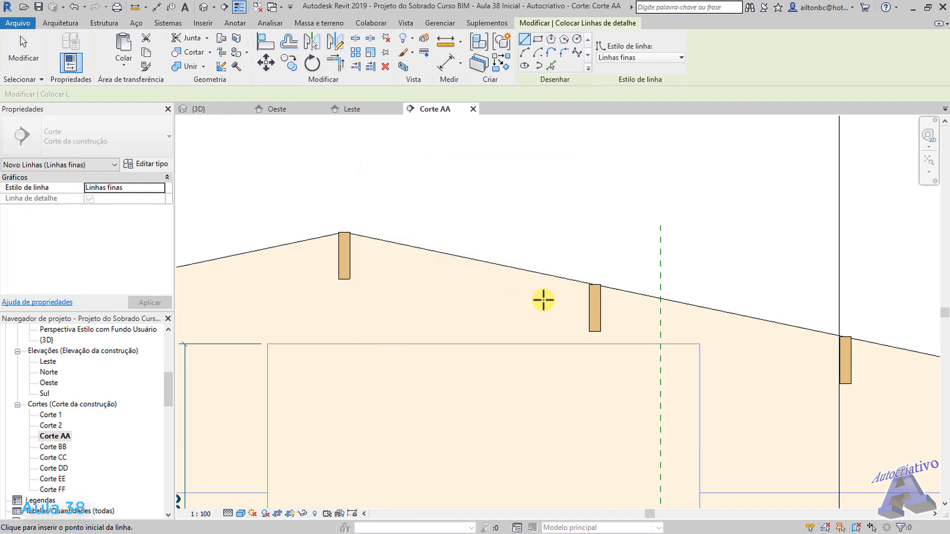
{"action": "left_click", "coordinate": [540, 273]}
{"action": "scroll", "coordinate": [443, 267], "scroll_direction": "up", "scroll_amount": 2}
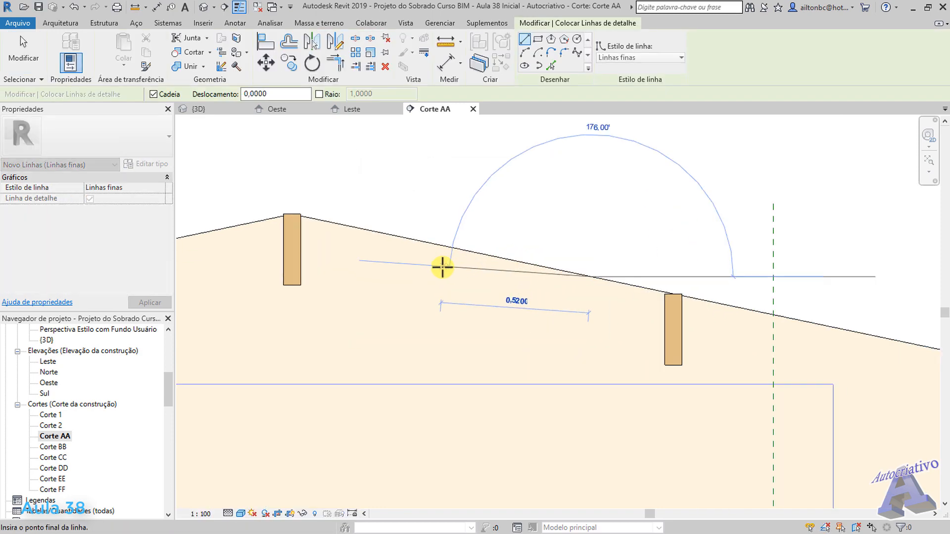
{"action": "left_click", "coordinate": [386, 273]}
{"action": "key", "text": "Escape"}
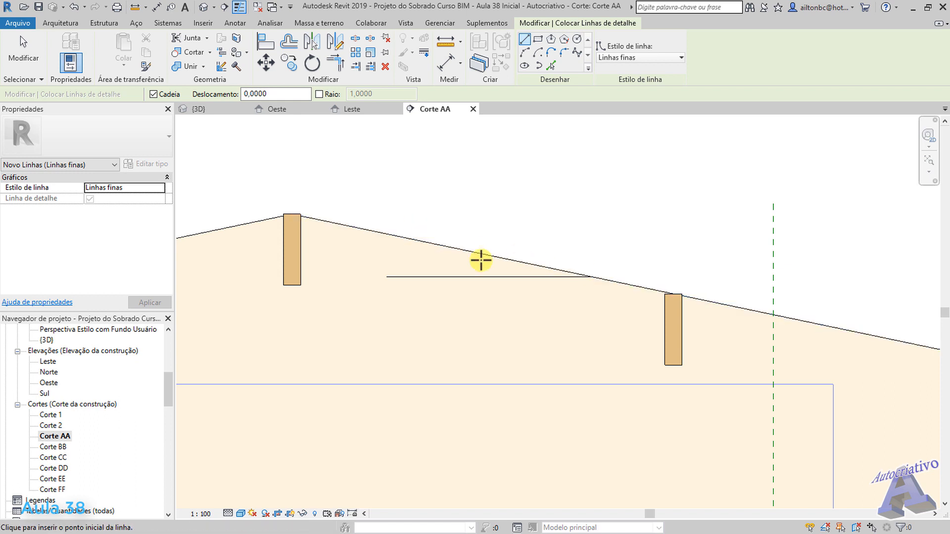
{"action": "key", "text": "Escape"}
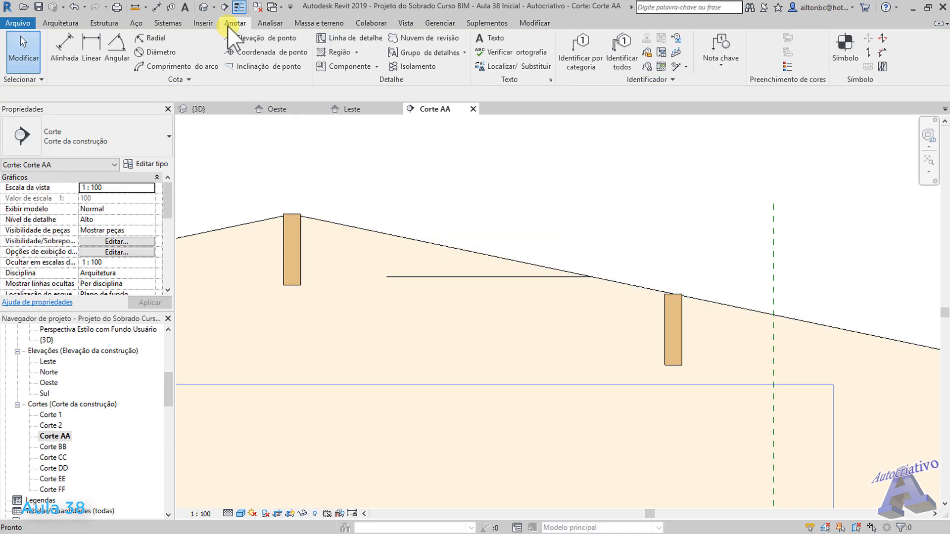
Step: Measure the angle between the right roof slope and the horizontal detail line, leaving no dimension placed, and delete the line
{"action": "left_click", "coordinate": [115, 45]}
{"action": "left_click", "coordinate": [434, 250]}
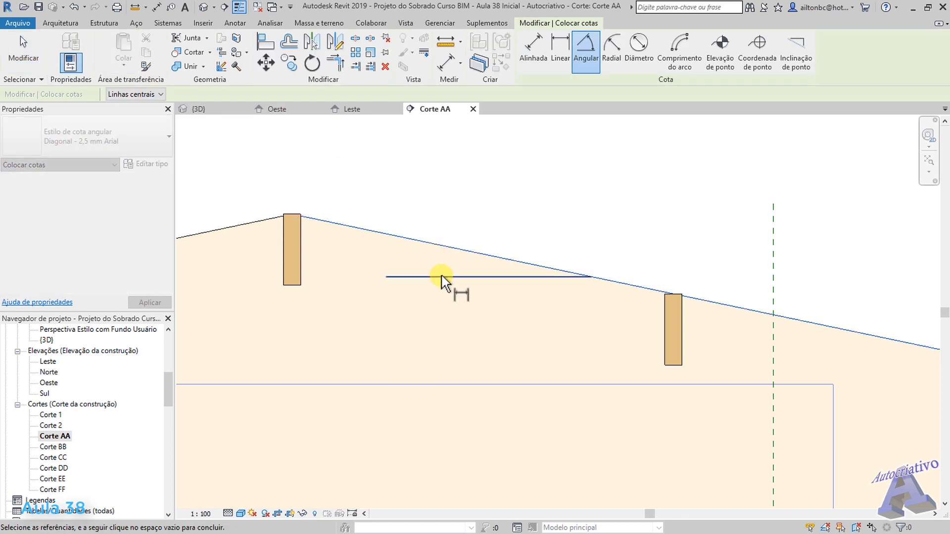
{"action": "left_click", "coordinate": [441, 276]}
{"action": "scroll", "coordinate": [395, 271], "scroll_direction": "down", "scroll_amount": 1}
{"action": "middle_click_drag", "start_coordinate": [395, 272], "coordinate": [603, 285]}
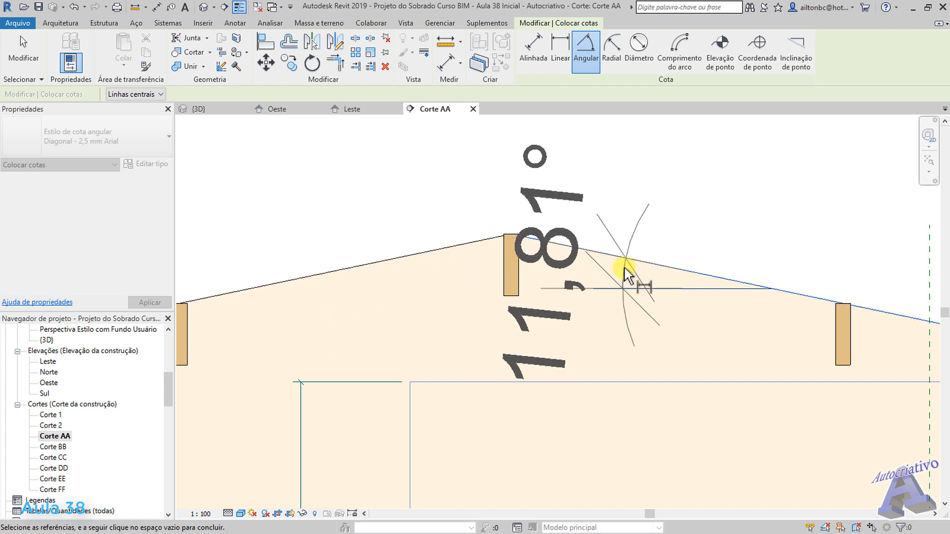
{"action": "scroll", "coordinate": [626, 272], "scroll_direction": "down", "scroll_amount": 5}
{"action": "key", "text": "Escape"}
{"action": "key", "text": "Escape"}
{"action": "left_click", "coordinate": [494, 277]}
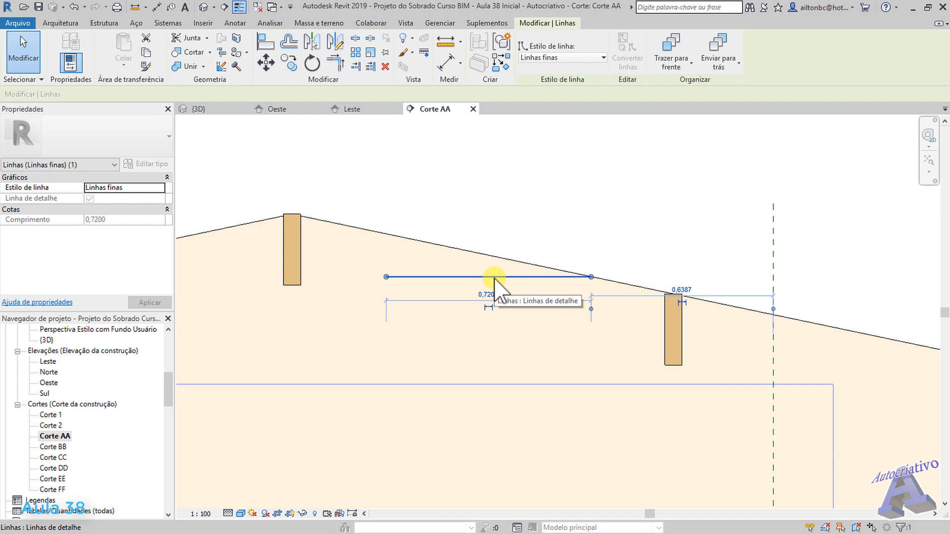
{"action": "key", "text": "Delete"}
Step: Set the cross-section rotation of the first beam to the right of the ridge to 11,81°
{"action": "middle_click_drag", "start_coordinate": [547, 307], "coordinate": [565, 291]}
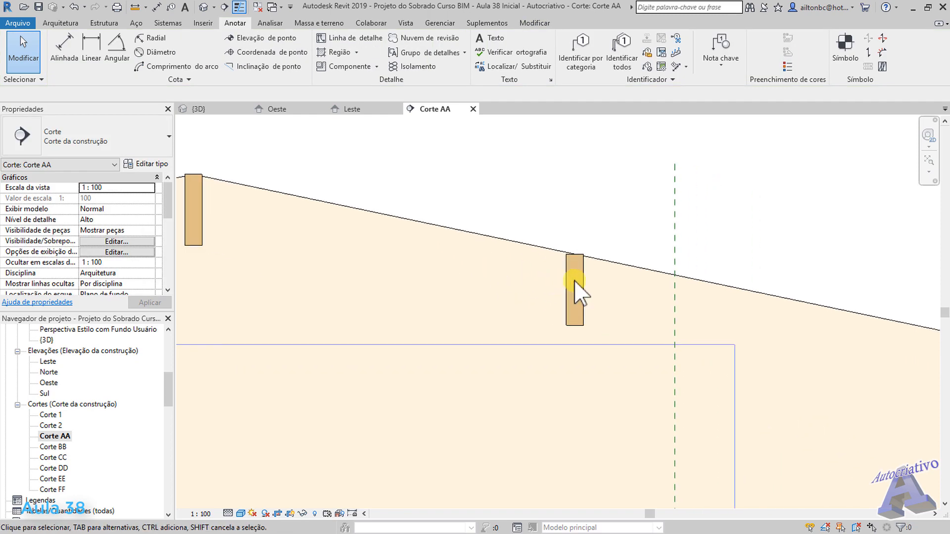
{"action": "left_click", "coordinate": [582, 287]}
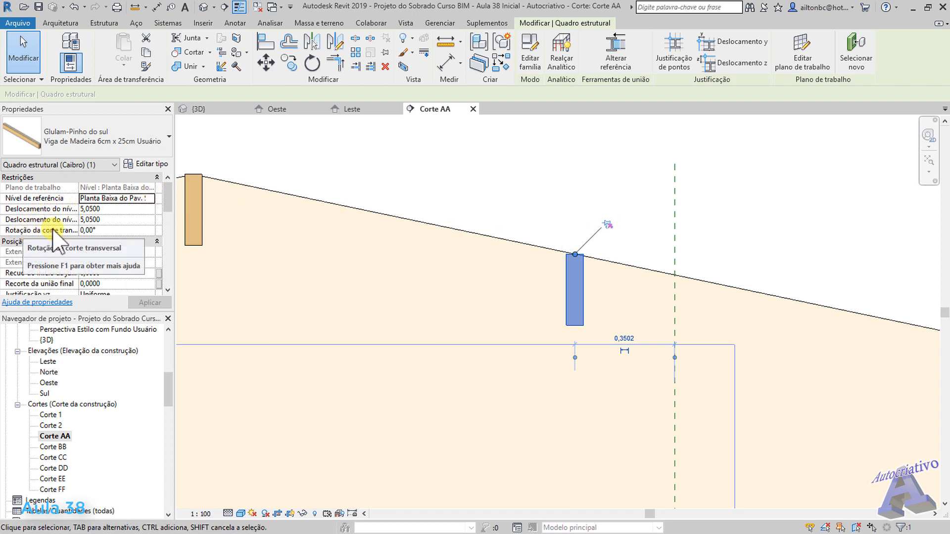
{"action": "left_click", "coordinate": [94, 231]}
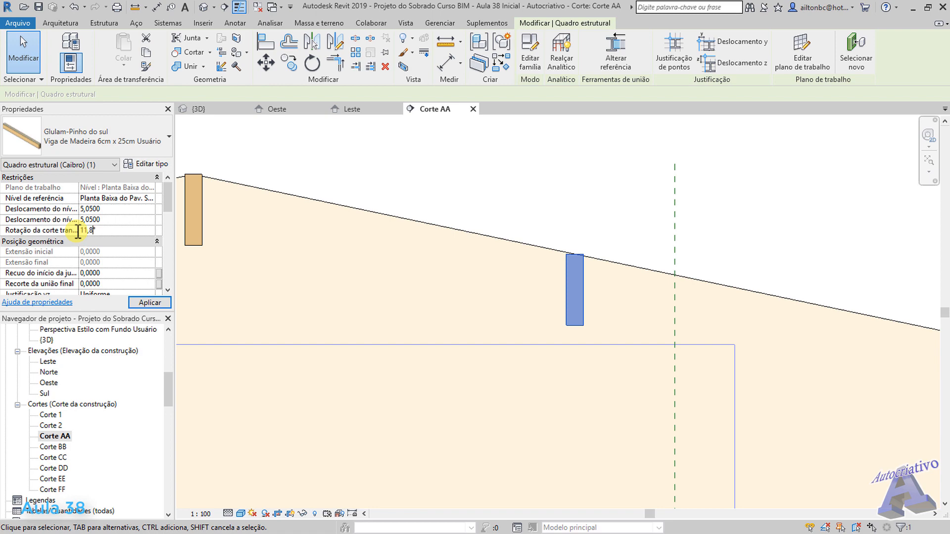
{"action": "left_click", "coordinate": [149, 303]}
{"action": "left_click", "coordinate": [435, 251]}
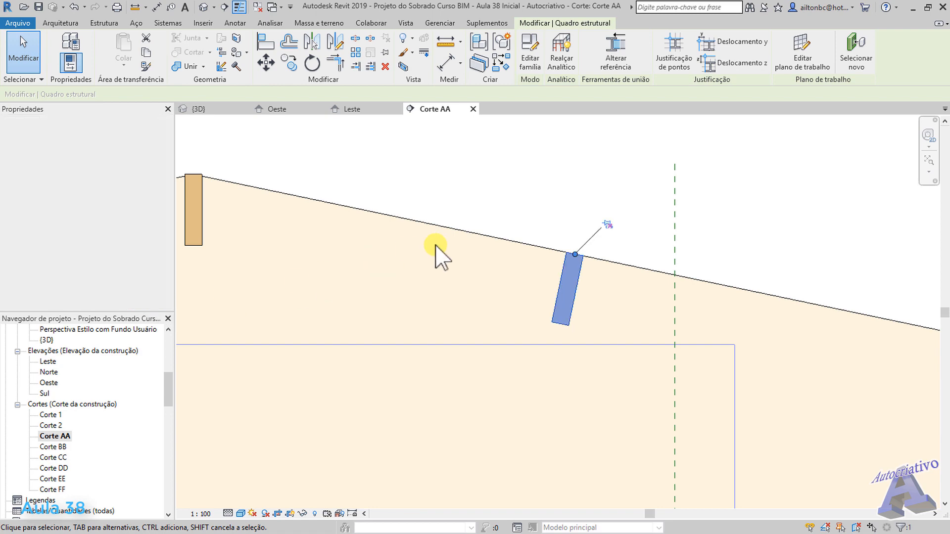
{"action": "scroll", "coordinate": [573, 269], "scroll_direction": "up", "scroll_amount": 2}
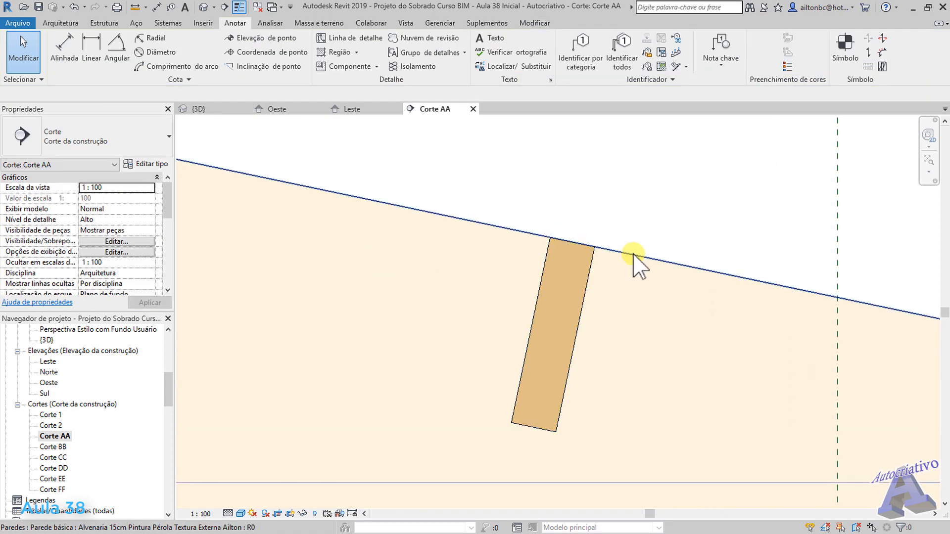
{"action": "scroll", "coordinate": [579, 260], "scroll_direction": "down", "scroll_amount": 2}
{"action": "scroll", "coordinate": [581, 259], "scroll_direction": "down", "scroll_amount": 3}
Step: Set the cross-section rotation of the second beam to the right of the ridge to 11,81°
{"action": "middle_click_drag", "start_coordinate": [598, 280], "coordinate": [524, 274]}
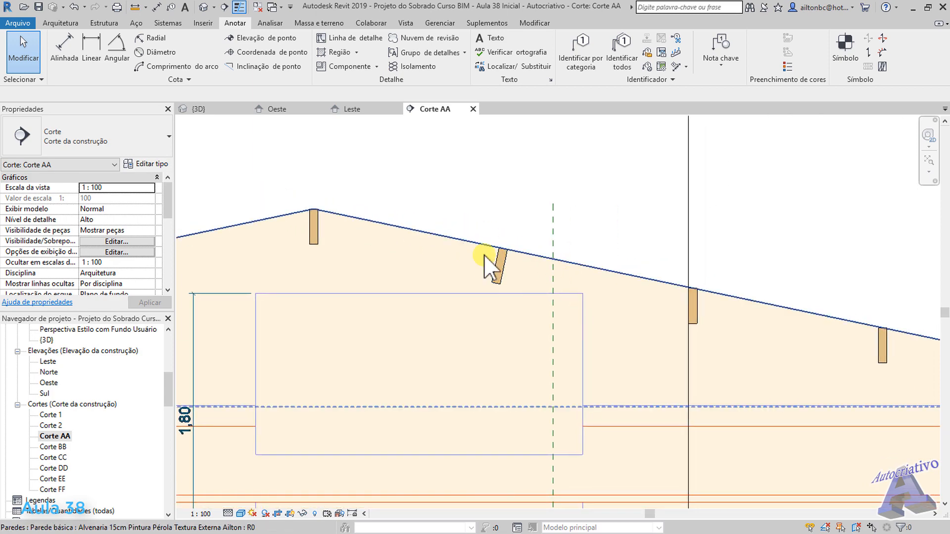
{"action": "middle_click_drag", "start_coordinate": [621, 303], "coordinate": [434, 269]}
{"action": "left_click", "coordinate": [504, 280]}
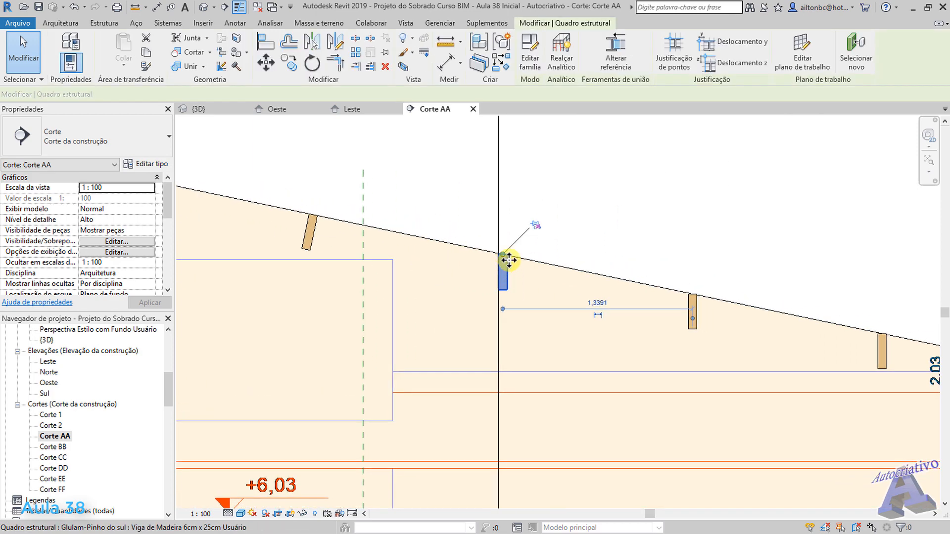
{"action": "left_click", "coordinate": [101, 230]}
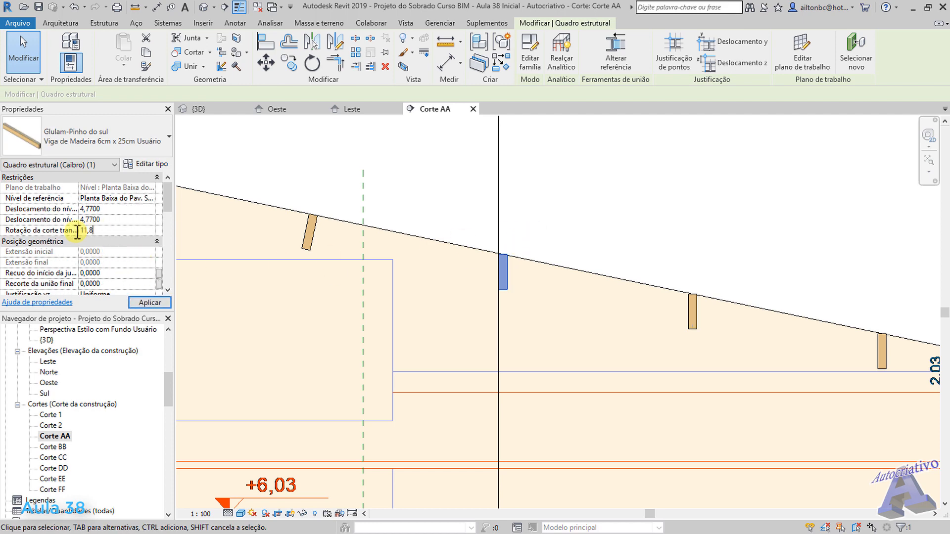
{"action": "type", "text": "11,81"}
{"action": "left_click", "coordinate": [149, 302]}
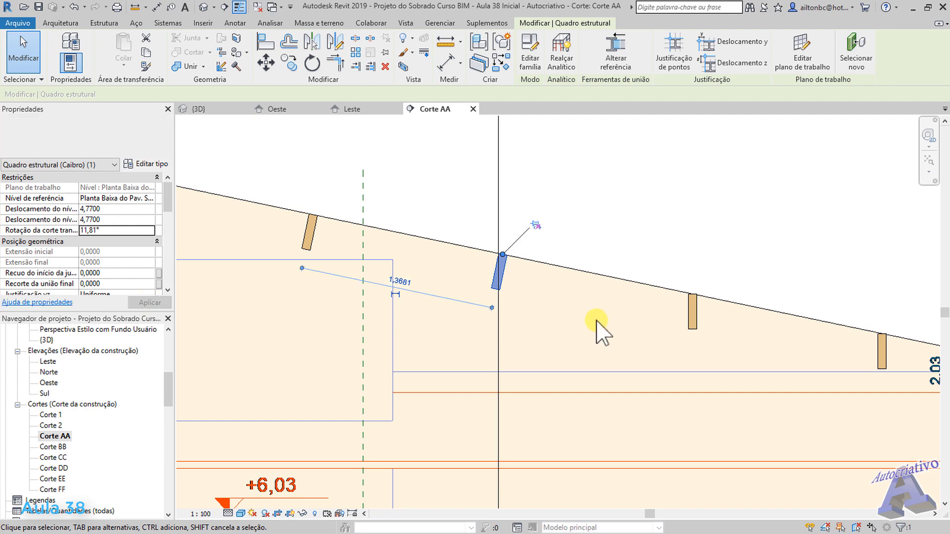
{"action": "left_click", "coordinate": [584, 248]}
Step: Unpin the two lowest beams on the right roof slope and set the cross-section rotation of both to 11,81°
{"action": "middle_click_drag", "start_coordinate": [579, 318], "coordinate": [411, 304]}
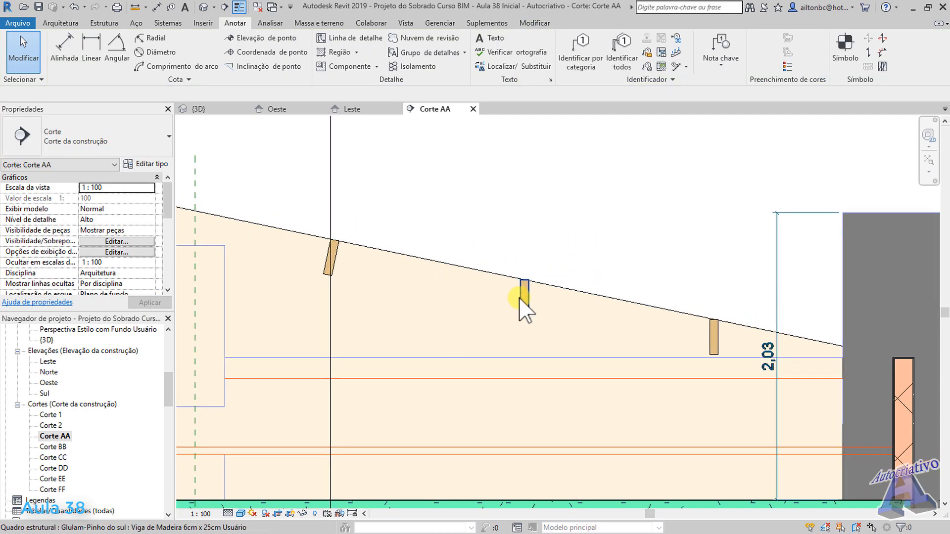
{"action": "left_click", "coordinate": [524, 297]}
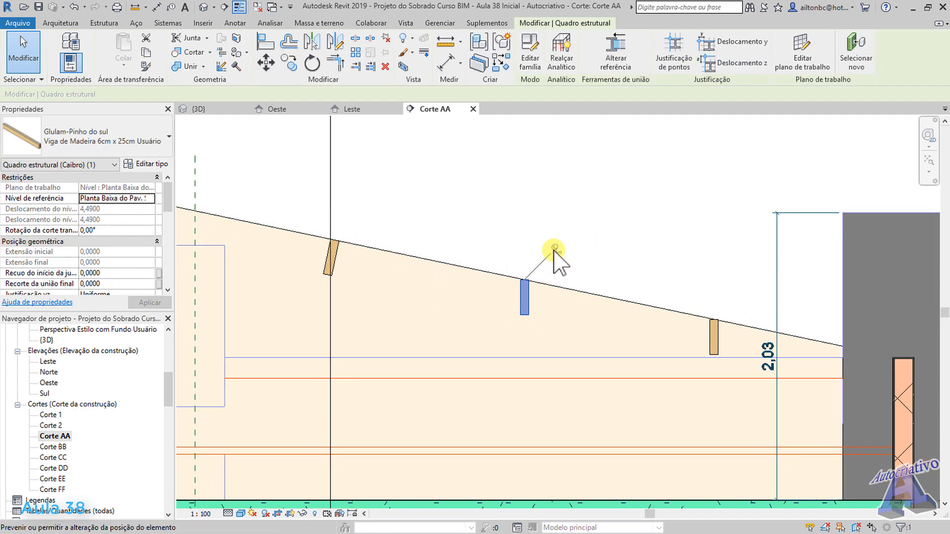
{"action": "left_click", "coordinate": [714, 328]}
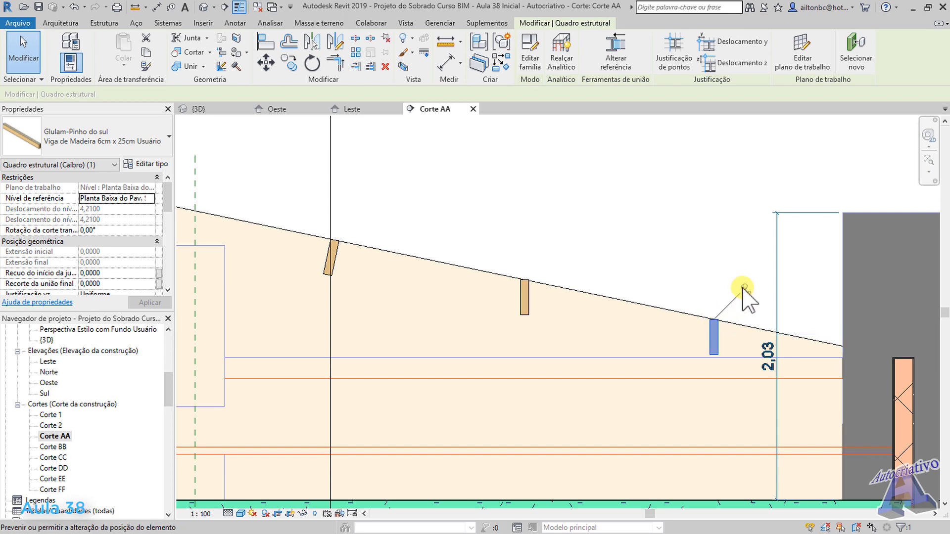
{"action": "left_click", "coordinate": [525, 297], "text": "ctrl"}
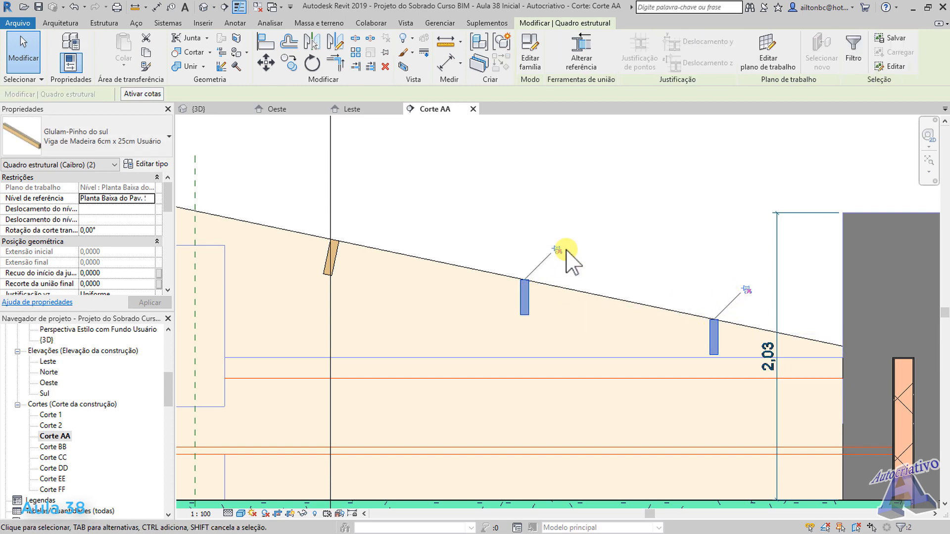
{"action": "left_click", "coordinate": [106, 230]}
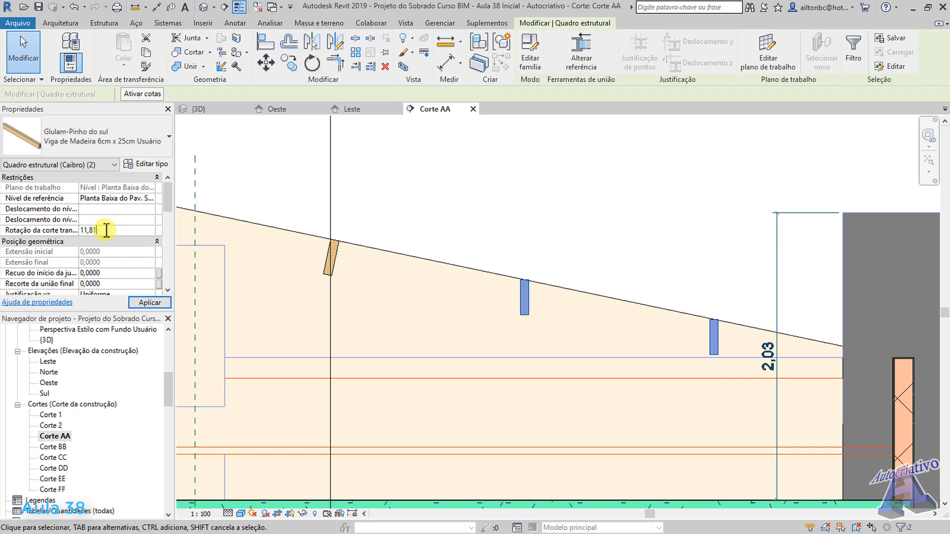
{"action": "left_click", "coordinate": [149, 303]}
{"action": "left_click", "coordinate": [549, 208]}
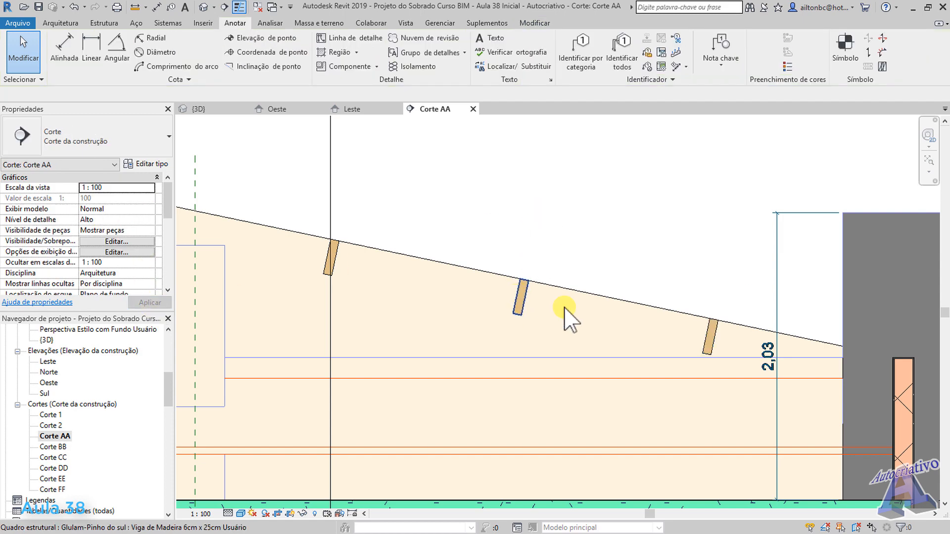
Step: Draw a short horizontal detail line inward from the left roof slope, between the ridge beam and the first beam on that side
{"action": "scroll", "coordinate": [420, 269], "scroll_direction": "down", "scroll_amount": 4}
{"action": "scroll", "coordinate": [409, 297], "scroll_direction": "up", "scroll_amount": 3}
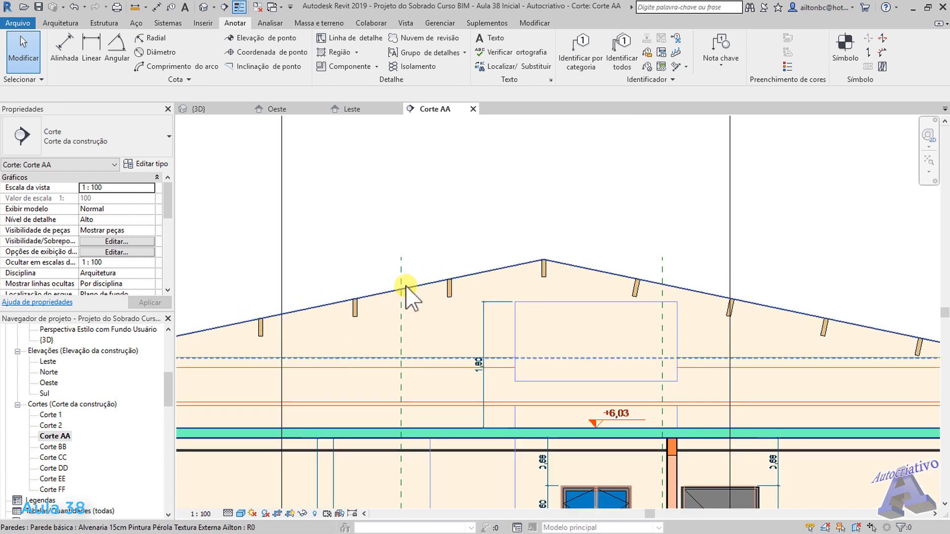
{"action": "scroll", "coordinate": [503, 287], "scroll_direction": "up", "scroll_amount": 1}
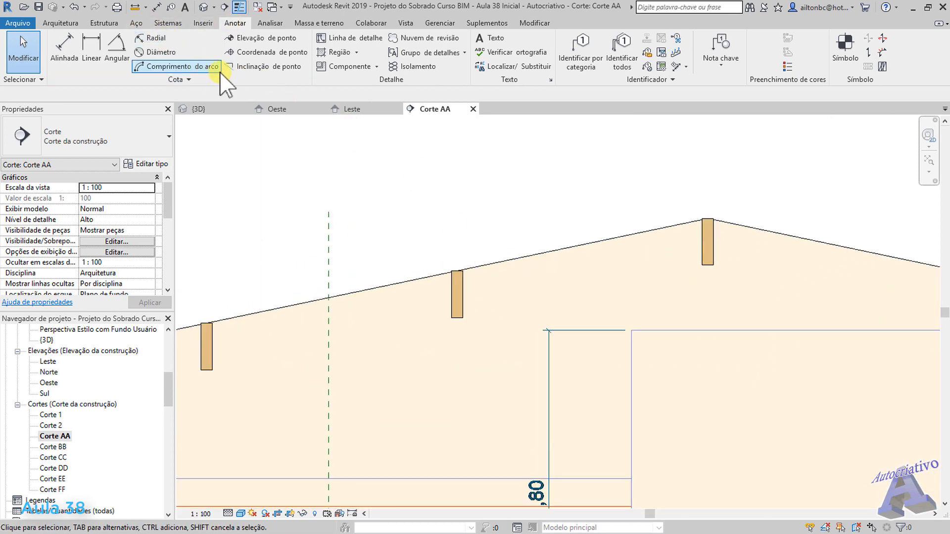
{"action": "left_click", "coordinate": [348, 38]}
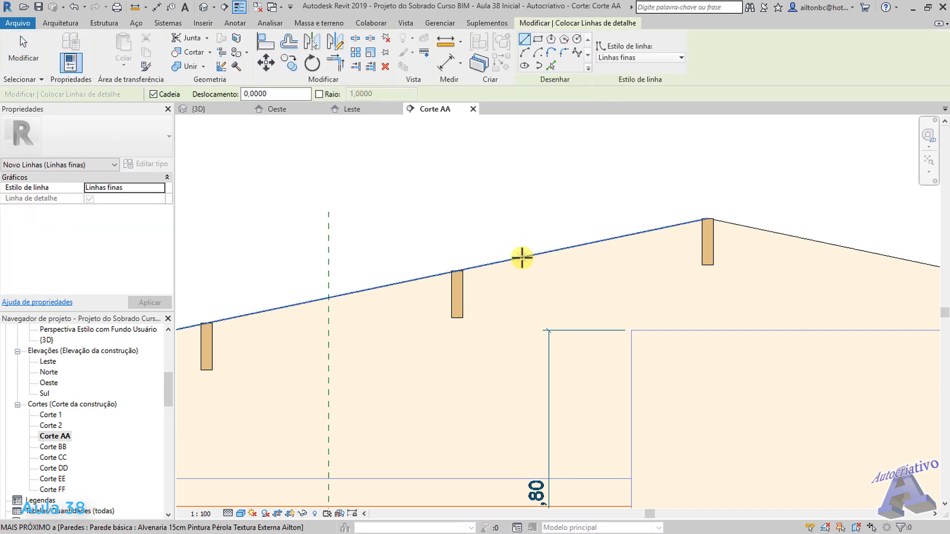
{"action": "left_click", "coordinate": [522, 258]}
{"action": "left_click", "coordinate": [626, 257]}
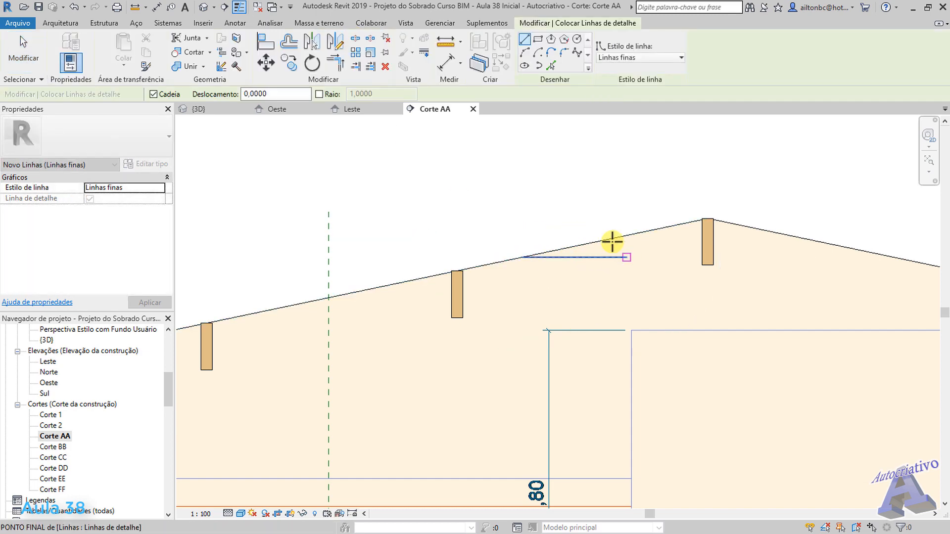
{"action": "key", "text": "Escape"}
Step: Measure the angle between the left roof slope and its horizontal detail line, leaving no dimension placed, and delete the line
{"action": "left_click", "coordinate": [235, 23]}
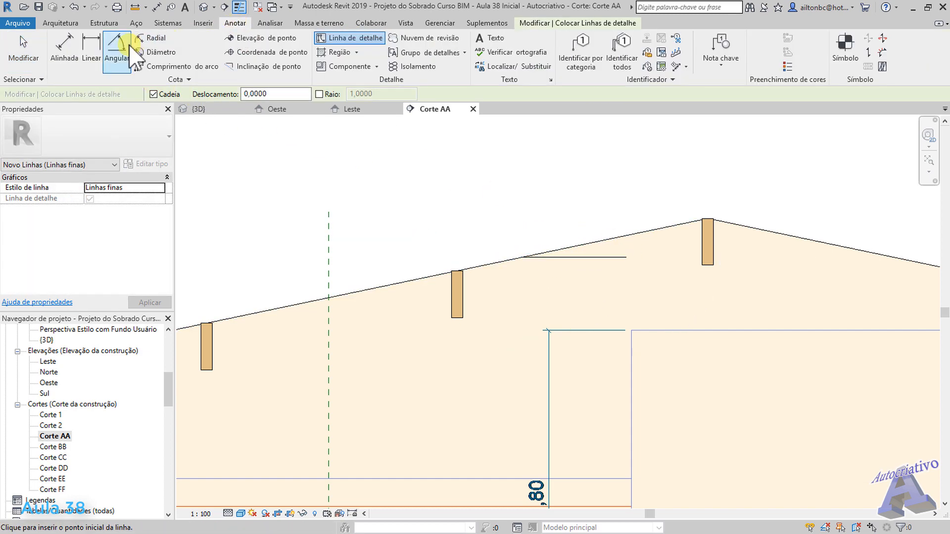
{"action": "left_click", "coordinate": [89, 40]}
{"action": "left_click", "coordinate": [595, 242]}
{"action": "left_click", "coordinate": [609, 257]}
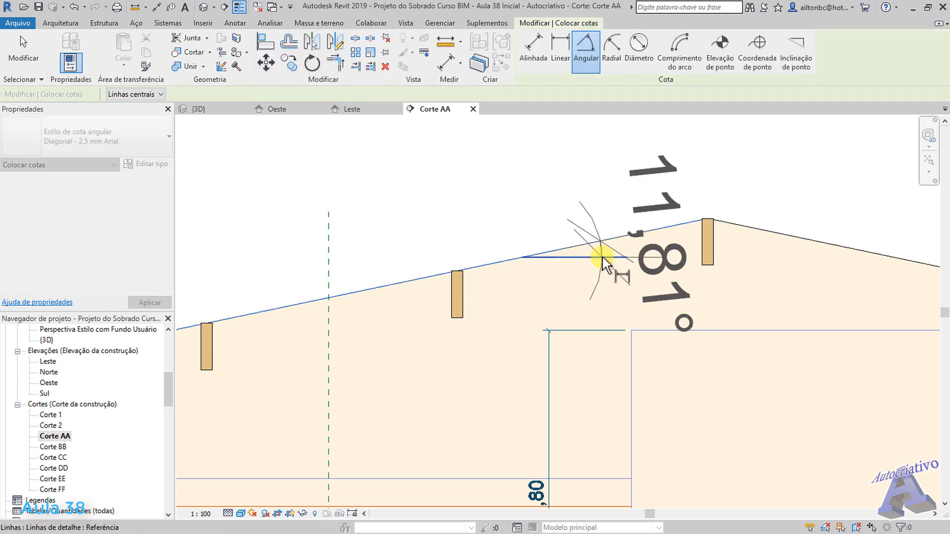
{"action": "key", "text": "Escape"}
{"action": "key", "text": "Escape"}
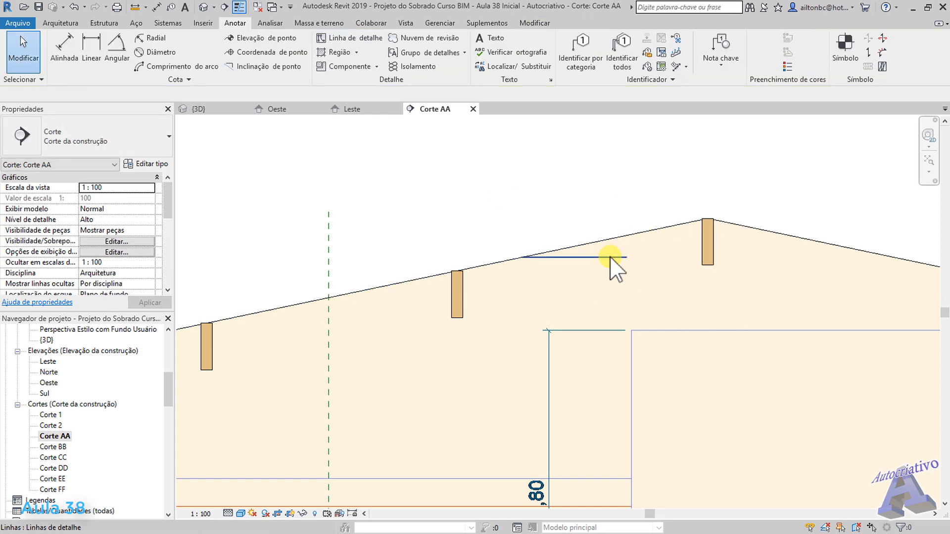
{"action": "left_click", "coordinate": [613, 258]}
{"action": "key", "text": "Delete"}
Step: Unpin the first beam to the left of the ridge and set its cross-section rotation to 348,19°
{"action": "middle_click_drag", "start_coordinate": [517, 289], "coordinate": [571, 277]}
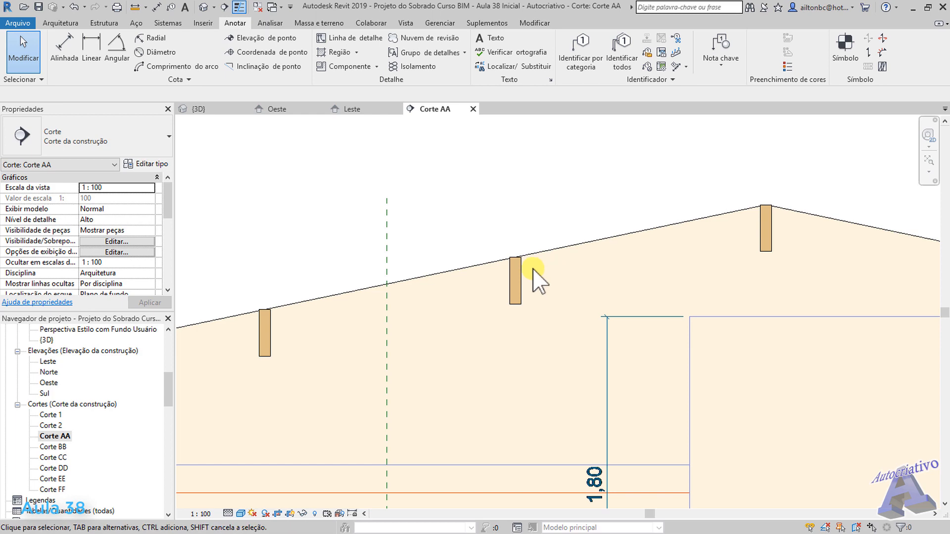
{"action": "left_click", "coordinate": [521, 233]}
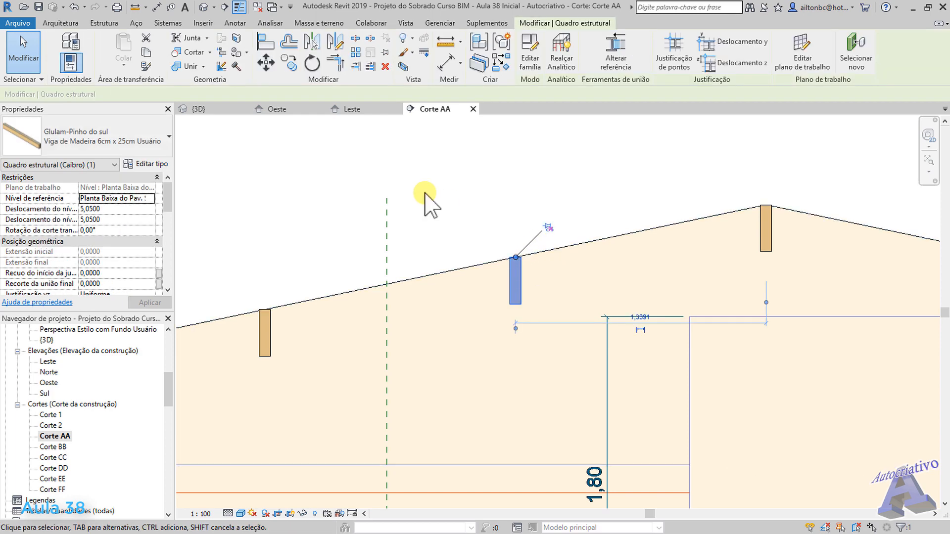
{"action": "left_click", "coordinate": [94, 231]}
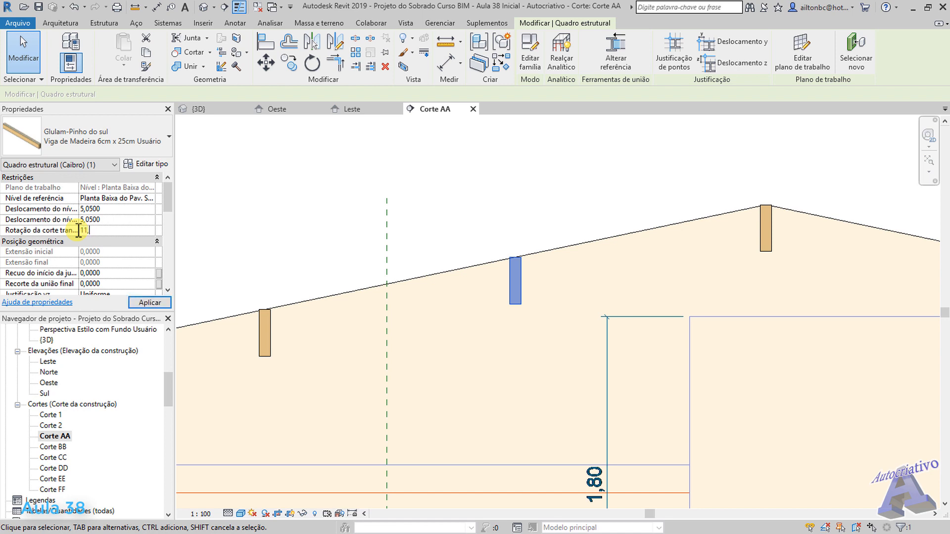
{"action": "type", "text": "11,81"}
{"action": "left_click", "coordinate": [150, 302]}
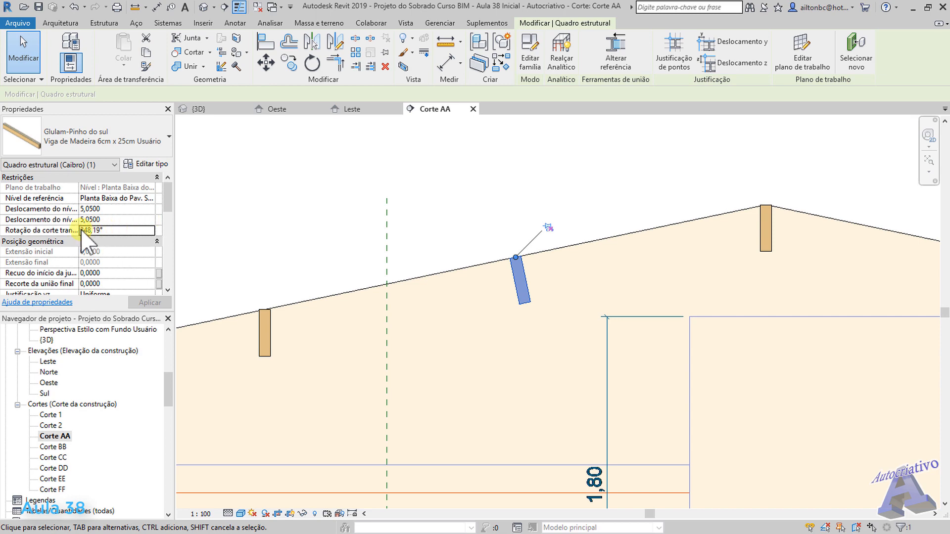
{"action": "left_click", "coordinate": [435, 254]}
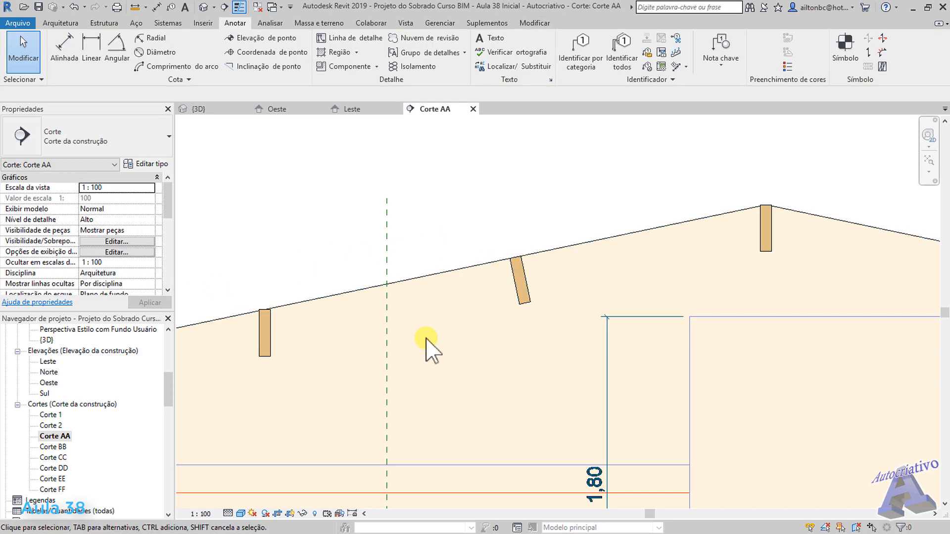
Step: Unpin the three lower beams on the left roof slope and set the cross-section rotation of all three to 348,19°
{"action": "scroll", "coordinate": [430, 345], "scroll_direction": "down", "scroll_amount": 3}
{"action": "scroll", "coordinate": [621, 290], "scroll_direction": "up", "scroll_amount": 3}
{"action": "left_click", "coordinate": [576, 271]}
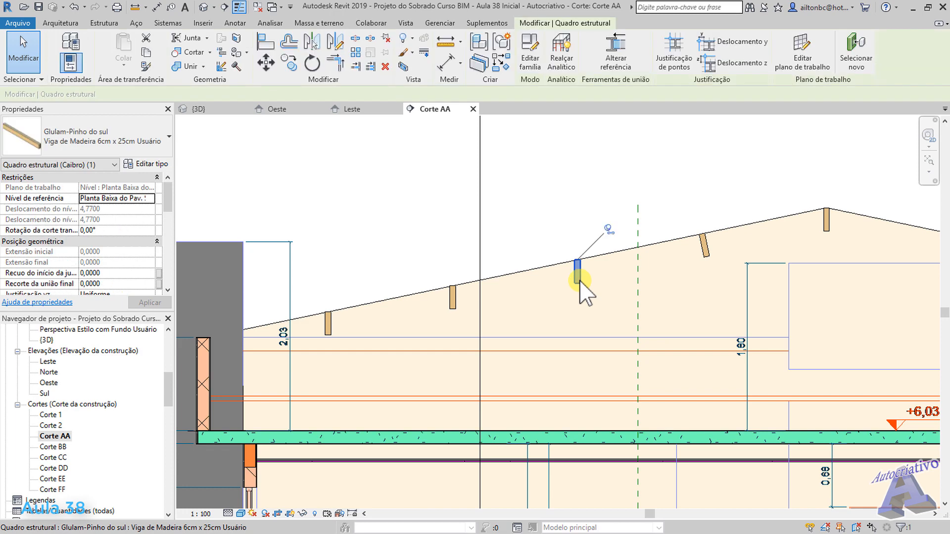
{"action": "left_click", "coordinate": [464, 298], "text": "ctrl"}
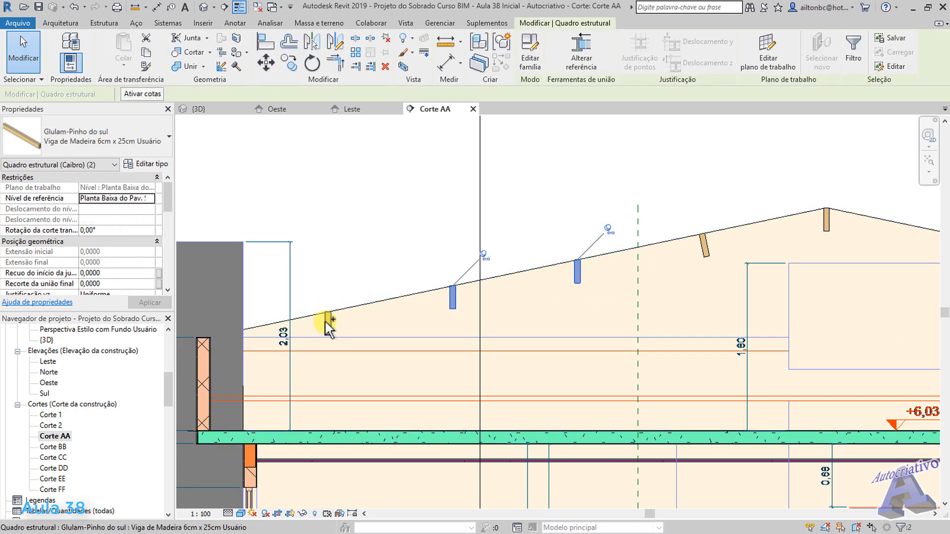
{"action": "left_click", "coordinate": [360, 282]}
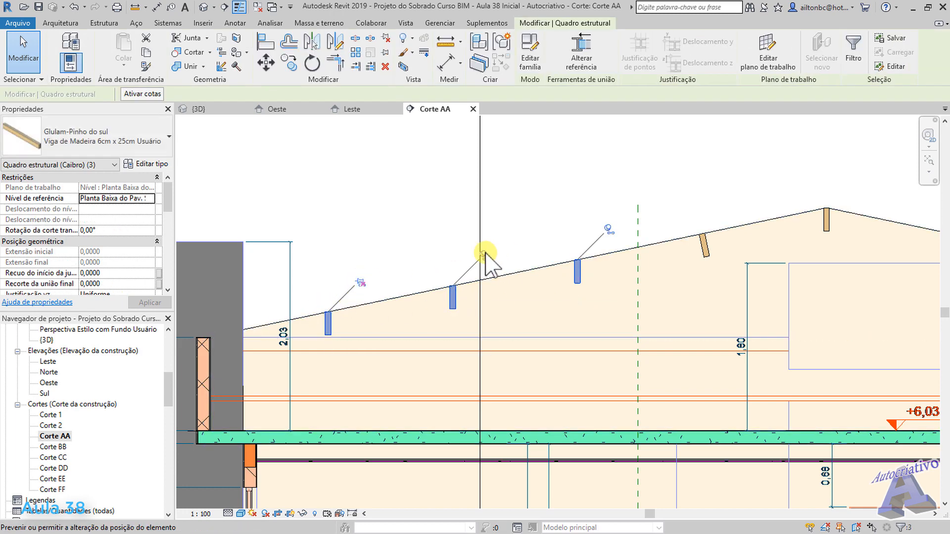
{"action": "left_click", "coordinate": [485, 257]}
{"action": "left_click", "coordinate": [607, 230]}
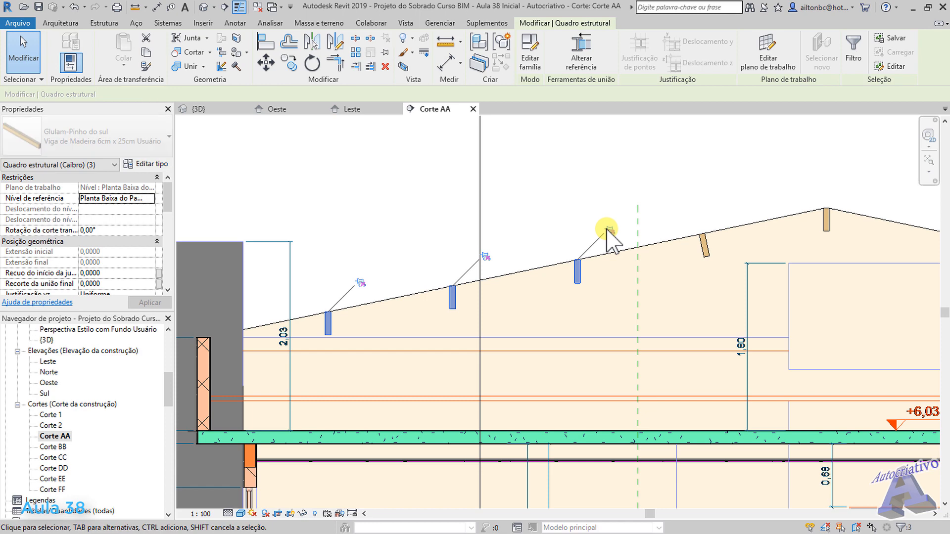
{"action": "left_click", "coordinate": [87, 231]}
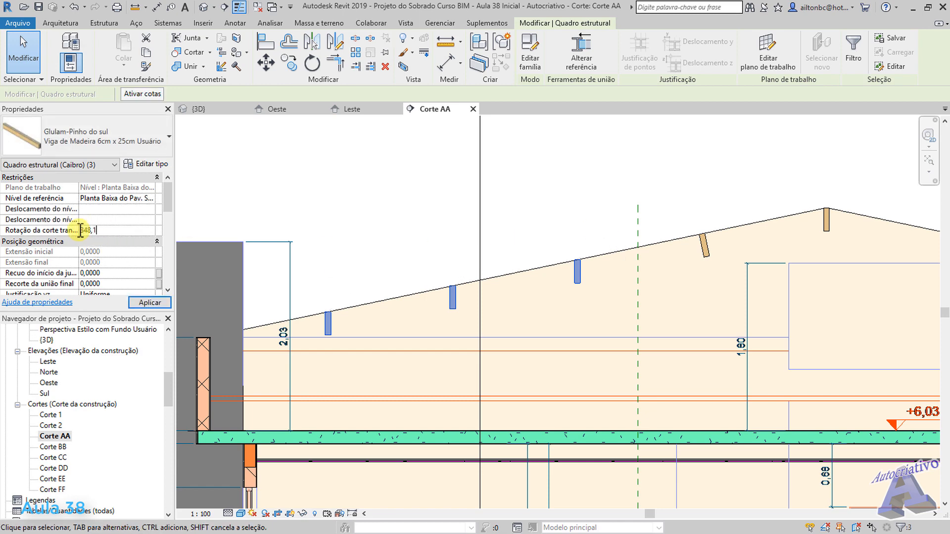
{"action": "left_click", "coordinate": [145, 302]}
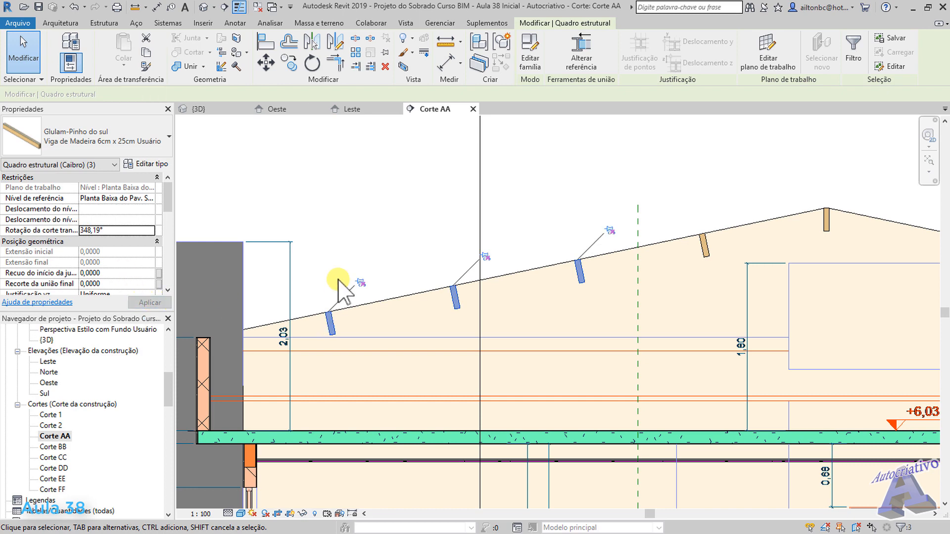
{"action": "left_click", "coordinate": [428, 249]}
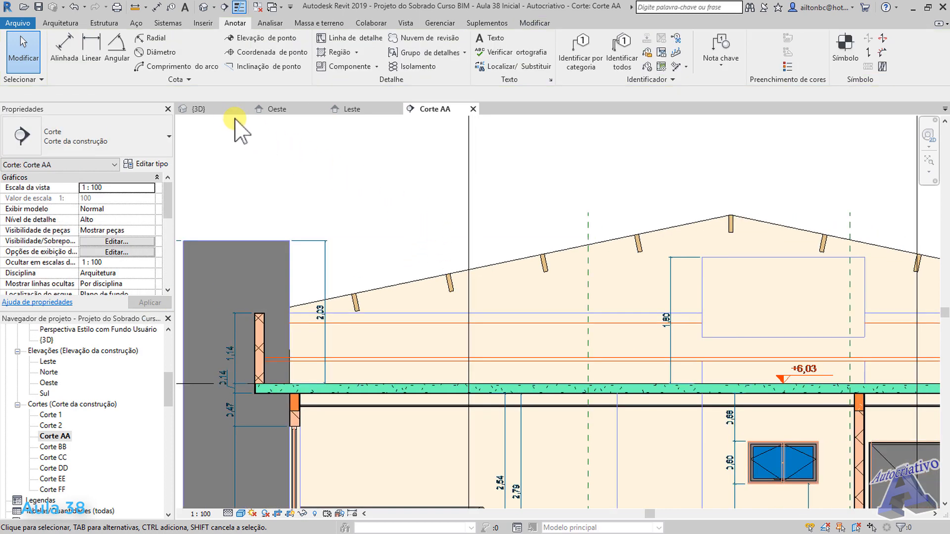
Step: Examine the rotated roof beams between the two gables in the 3D view from several angles
{"action": "left_click", "coordinate": [218, 110]}
{"action": "scroll", "coordinate": [370, 220], "scroll_direction": "up", "scroll_amount": 5}
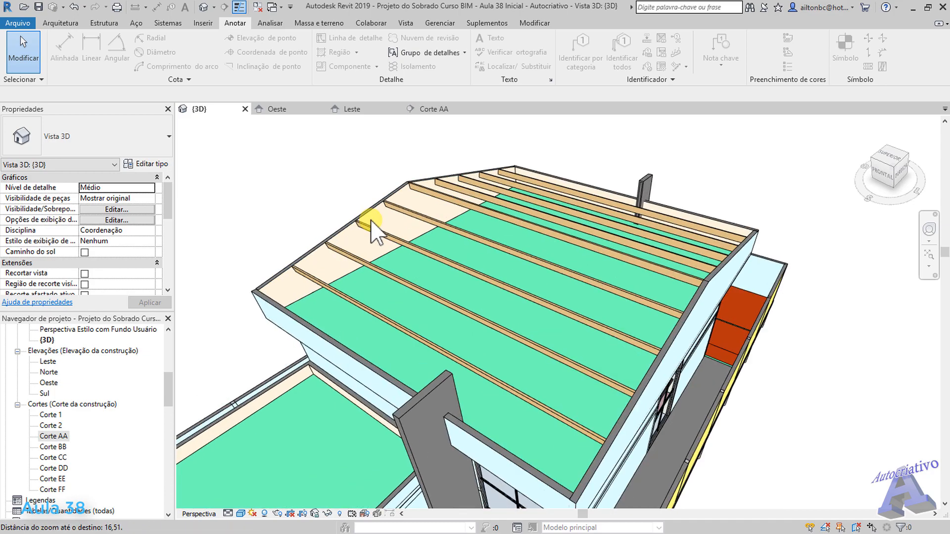
{"action": "scroll", "coordinate": [450, 230], "scroll_direction": "down", "scroll_amount": 8}
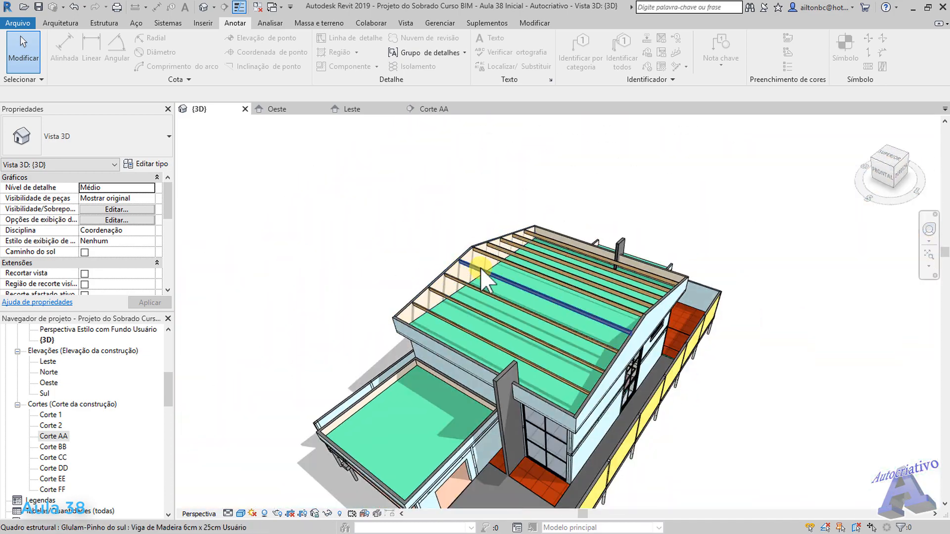
{"action": "scroll", "coordinate": [470, 267], "scroll_direction": "up", "scroll_amount": 4}
{"action": "middle_click_drag", "start_coordinate": [458, 265], "coordinate": [547, 262], "text": "shift"}
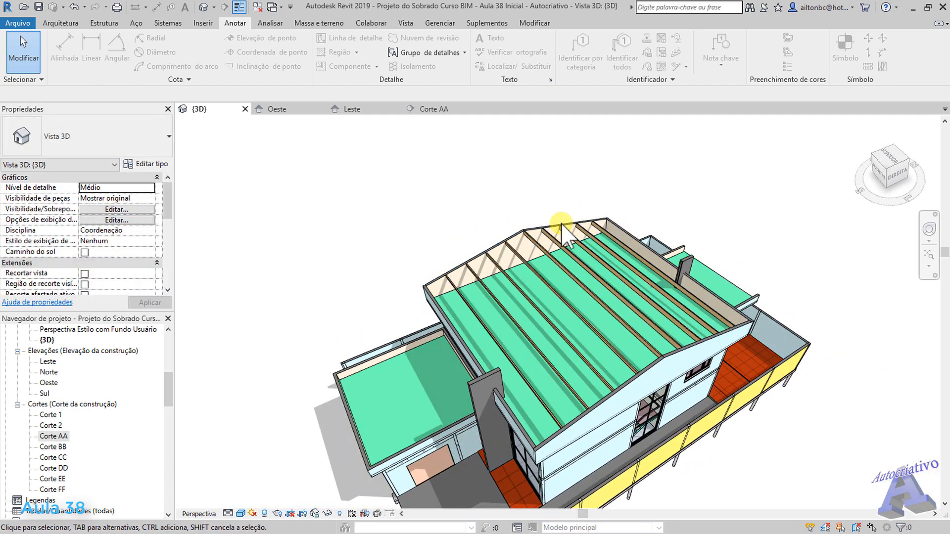
{"action": "middle_click_drag", "start_coordinate": [621, 301], "coordinate": [637, 303], "text": "shift"}
{"action": "middle_click_drag", "start_coordinate": [658, 287], "coordinate": [562, 313], "text": "shift"}
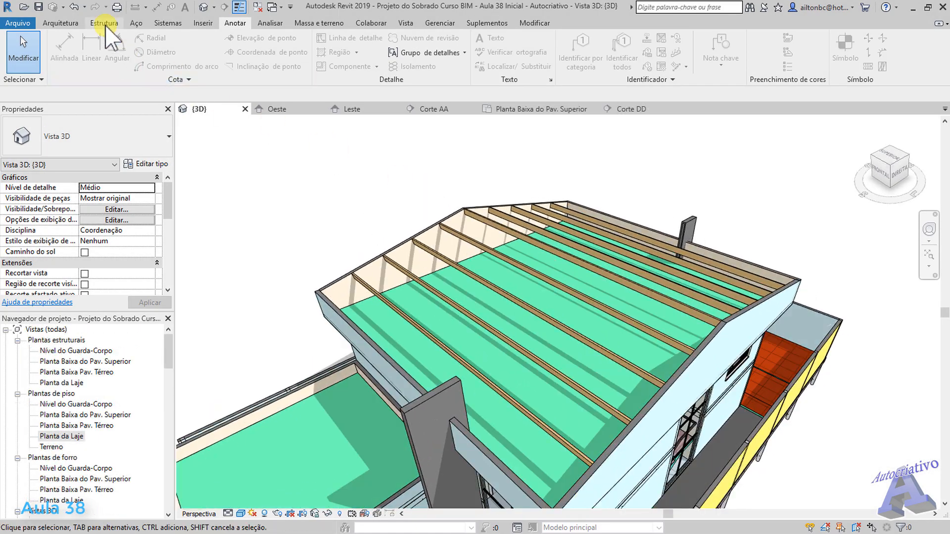
Step: Start a new structural beam system in the 3D view and add boundary lines from the far gable, front parapet and near gable as supports
{"action": "left_click", "coordinate": [104, 23]}
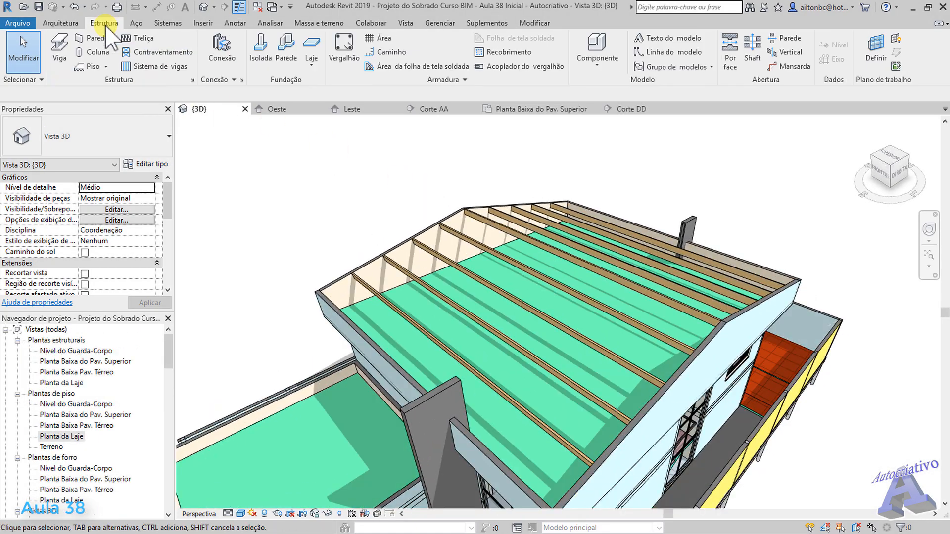
{"action": "left_click", "coordinate": [148, 72]}
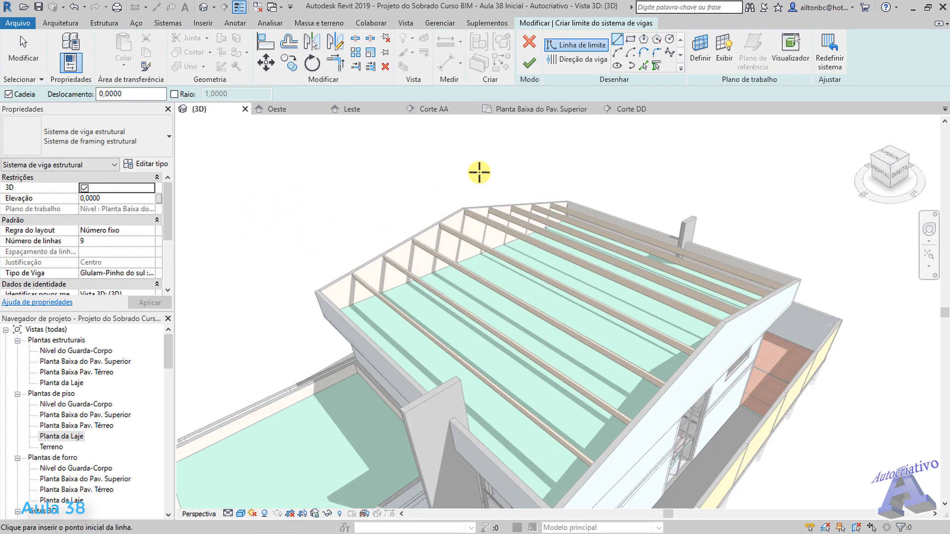
{"action": "middle_click_drag", "start_coordinate": [608, 250], "coordinate": [559, 254], "text": "shift"}
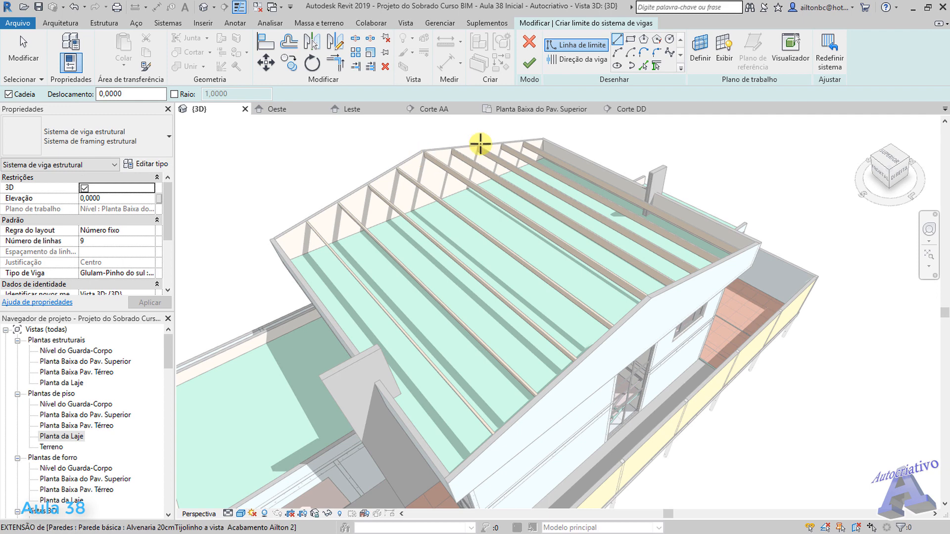
{"action": "left_click", "coordinate": [656, 64]}
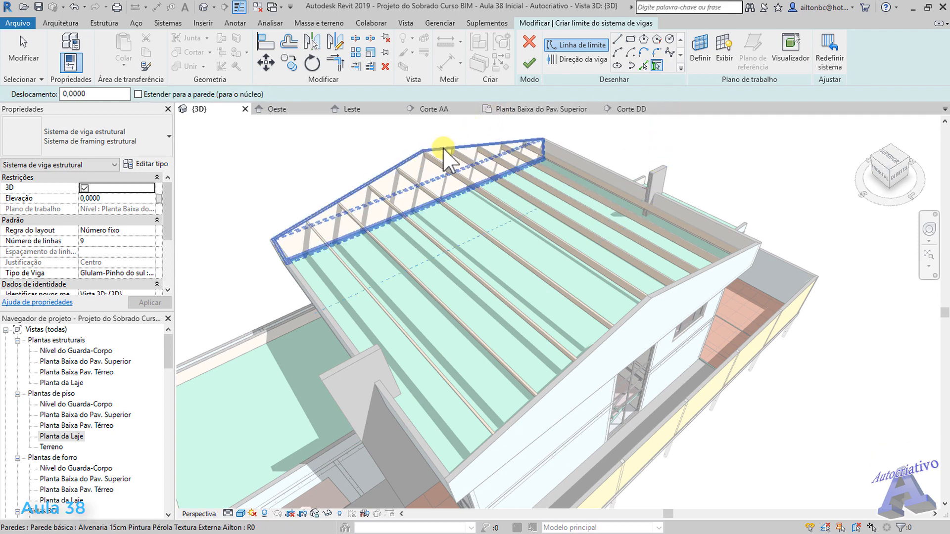
{"action": "left_click", "coordinate": [331, 314]}
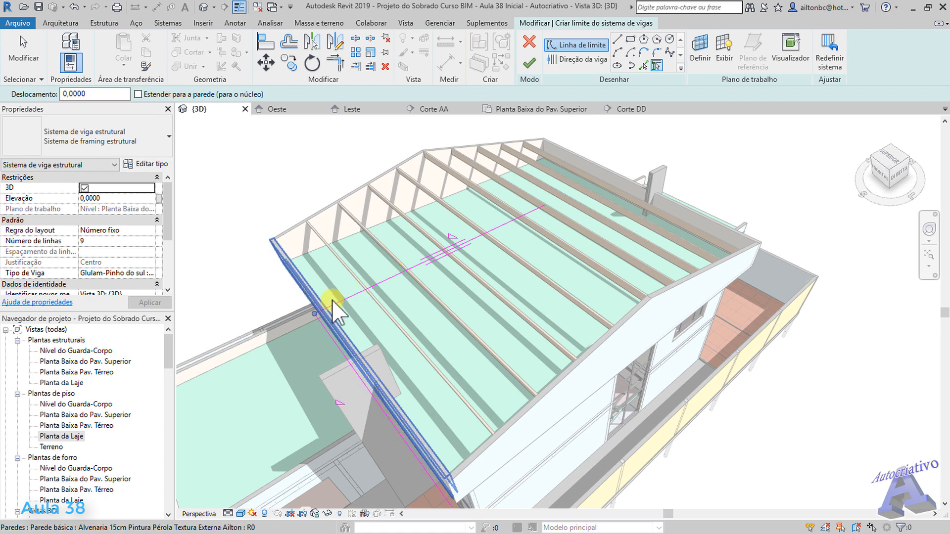
{"action": "mouse_move", "coordinate": [589, 323]}
{"action": "middle_mouse_down", "text": "shift"}
{"action": "mouse_move", "coordinate": [562, 276]}
{"action": "mouse_move", "coordinate": [626, 272]}
{"action": "mouse_move", "coordinate": [579, 266]}
{"action": "middle_mouse_up", "text": "shift"}
{"action": "scroll", "coordinate": [579, 265], "scroll_direction": "up", "scroll_amount": 2}
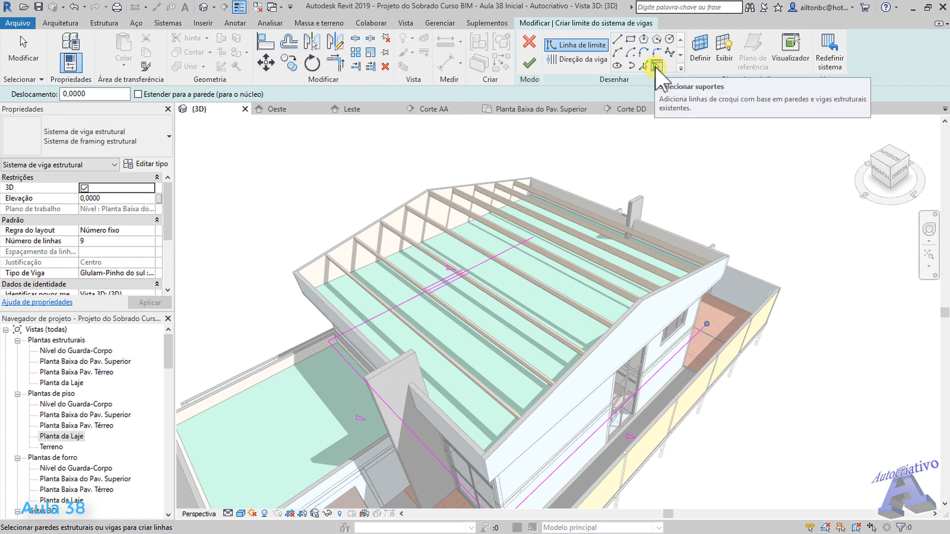
Step: Draw a straight boundary line about 12,32 m long from the midpoint of the far gable's line to the midpoint of the near gable's line
{"action": "left_click", "coordinate": [617, 41]}
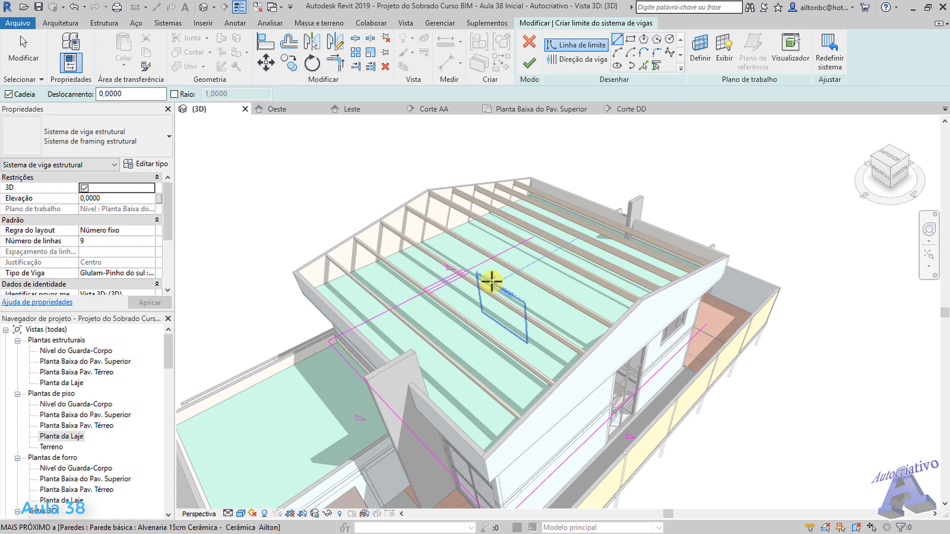
{"action": "scroll", "coordinate": [489, 281], "scroll_direction": "up", "scroll_amount": 3}
{"action": "middle_click_drag", "start_coordinate": [485, 279], "coordinate": [438, 267], "text": "shift"}
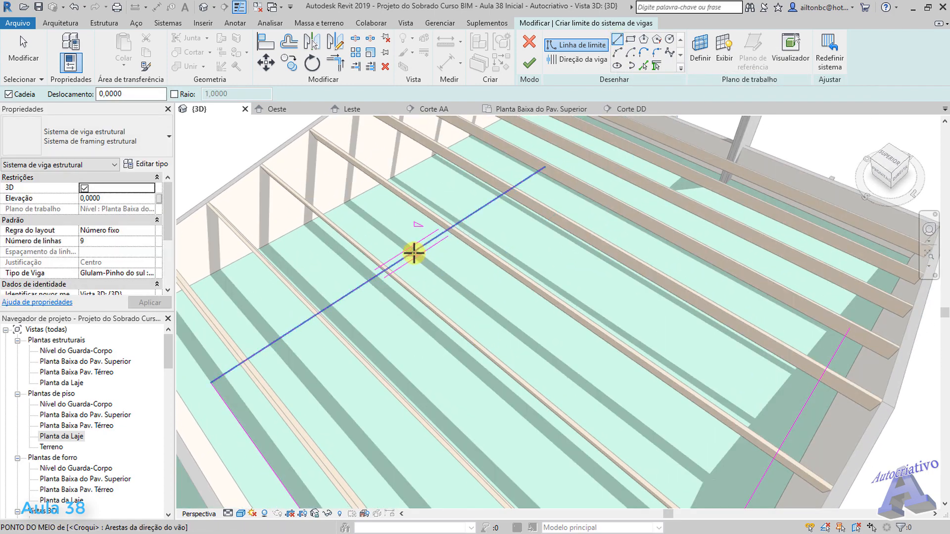
{"action": "left_click", "coordinate": [413, 252]}
{"action": "mouse_move", "coordinate": [484, 322]}
{"action": "middle_mouse_down", "text": "shift"}
{"action": "mouse_move", "coordinate": [621, 396]}
{"action": "mouse_move", "coordinate": [638, 383]}
{"action": "mouse_move", "coordinate": [636, 392]}
{"action": "middle_mouse_up", "text": "shift"}
{"action": "scroll", "coordinate": [547, 318], "scroll_direction": "up", "scroll_amount": 6}
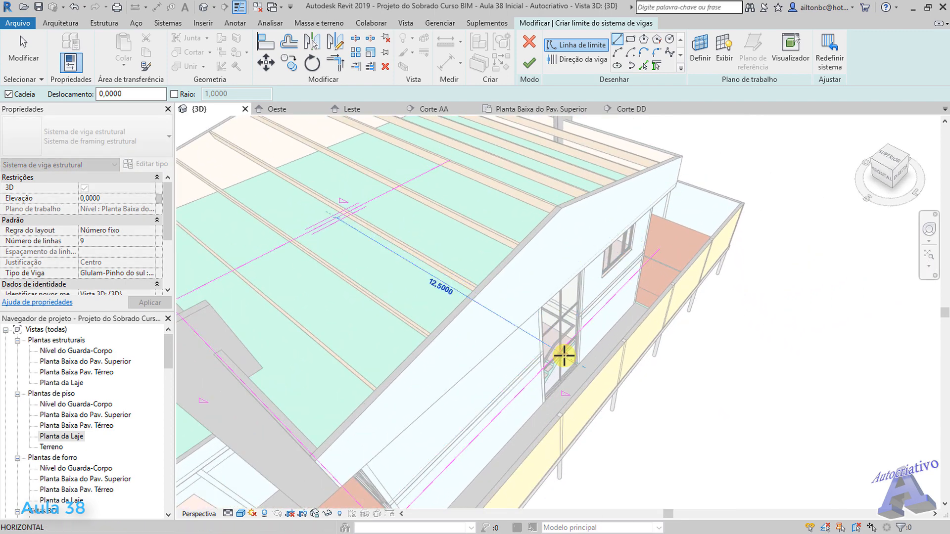
{"action": "scroll", "coordinate": [566, 368], "scroll_direction": "up", "scroll_amount": 3}
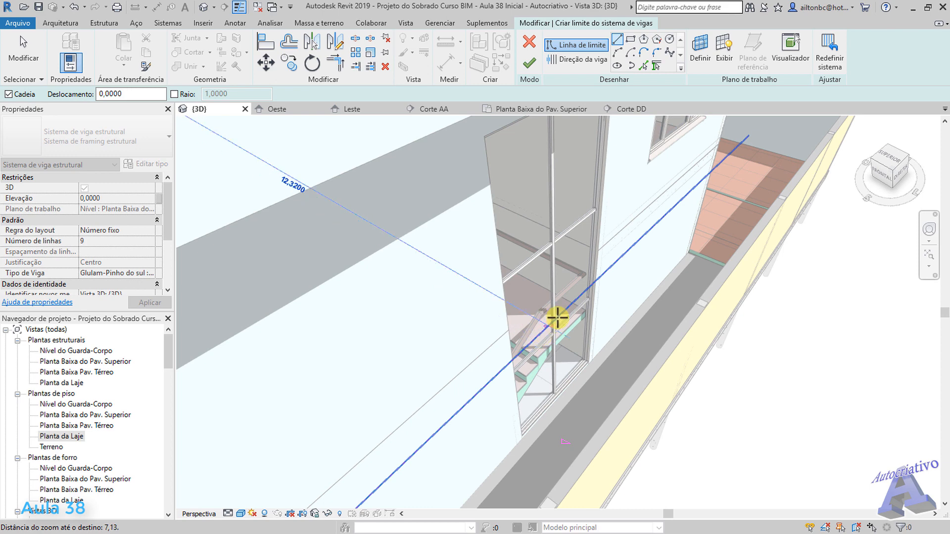
{"action": "scroll", "coordinate": [549, 325], "scroll_direction": "up", "scroll_amount": 2}
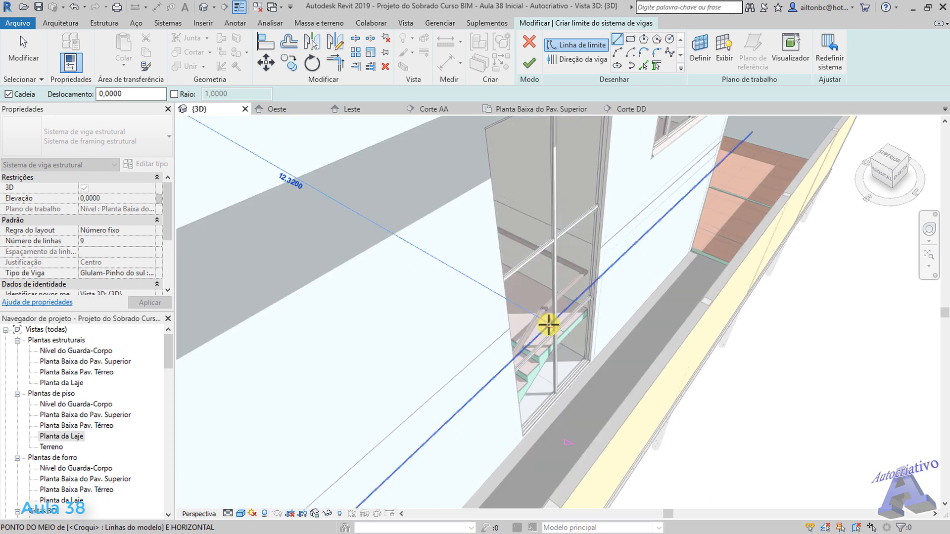
{"action": "left_click", "coordinate": [549, 325]}
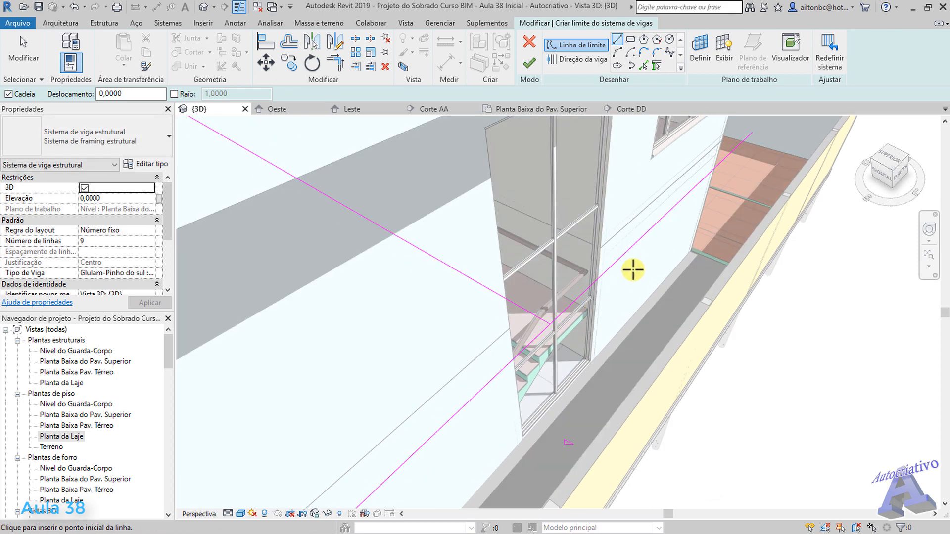
{"action": "key", "text": "Escape"}
{"action": "key", "text": "Escape"}
Step: Shorten the near and far gable boundary lines to end at the middle boundary line, closing the outline over the front half of the roof
{"action": "left_click", "coordinate": [639, 240]}
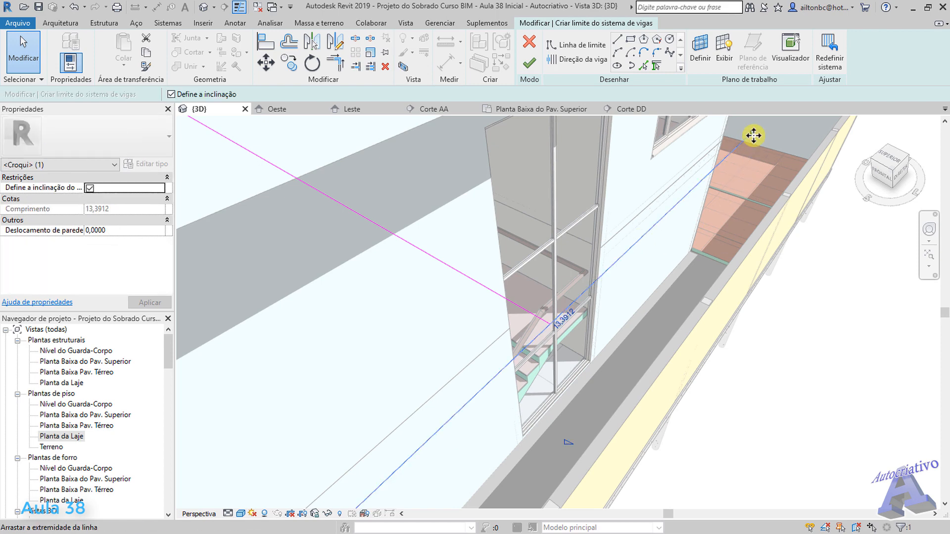
{"action": "left_click_drag", "start_coordinate": [752, 132], "coordinate": [549, 324]}
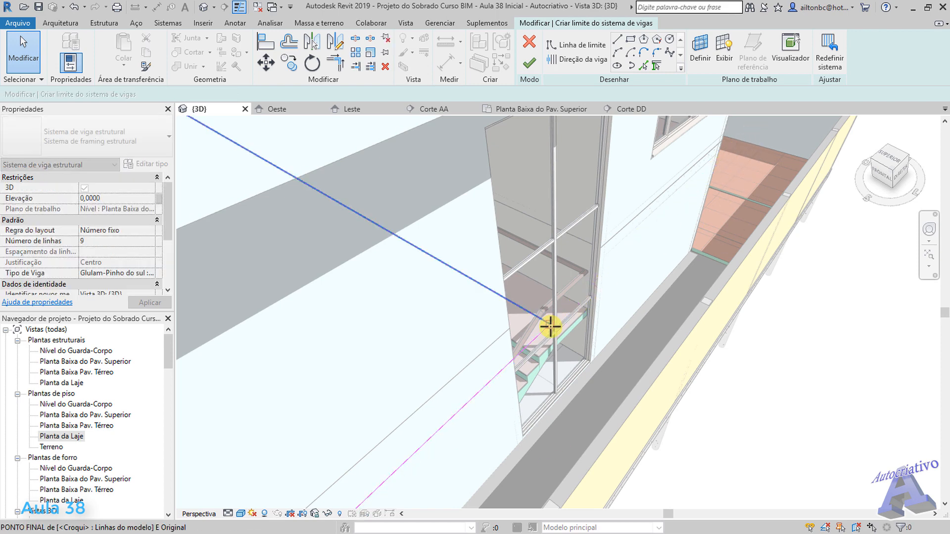
{"action": "scroll", "coordinate": [549, 324], "scroll_direction": "down", "scroll_amount": 5}
{"action": "mouse_move", "coordinate": [512, 324]}
{"action": "middle_mouse_down", "text": "shift"}
{"action": "mouse_move", "coordinate": [483, 311]}
{"action": "mouse_move", "coordinate": [462, 318]}
{"action": "mouse_move", "coordinate": [471, 255]}
{"action": "middle_mouse_up", "text": "shift"}
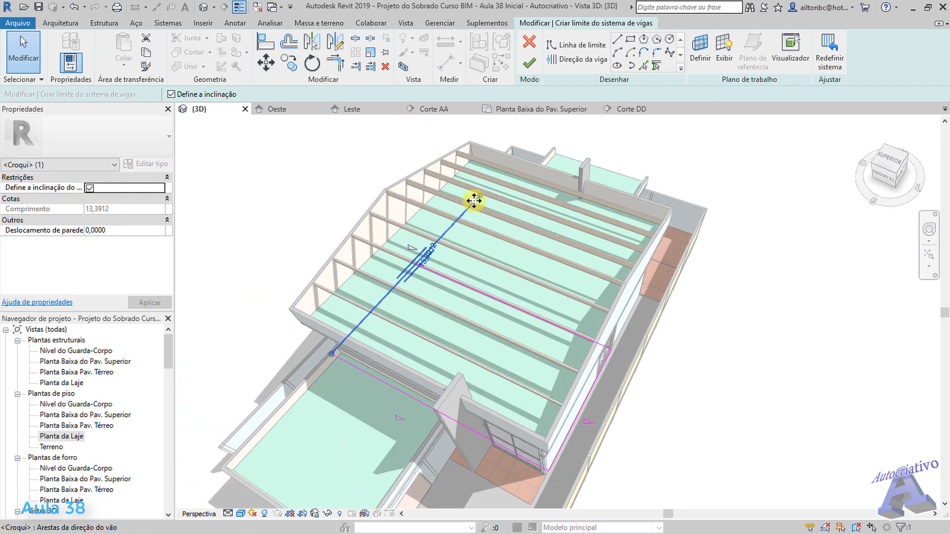
{"action": "scroll", "coordinate": [476, 200], "scroll_direction": "up", "scroll_amount": 6}
{"action": "left_click_drag", "start_coordinate": [482, 197], "coordinate": [369, 313]}
{"action": "scroll", "coordinate": [416, 328], "scroll_direction": "down", "scroll_amount": 4}
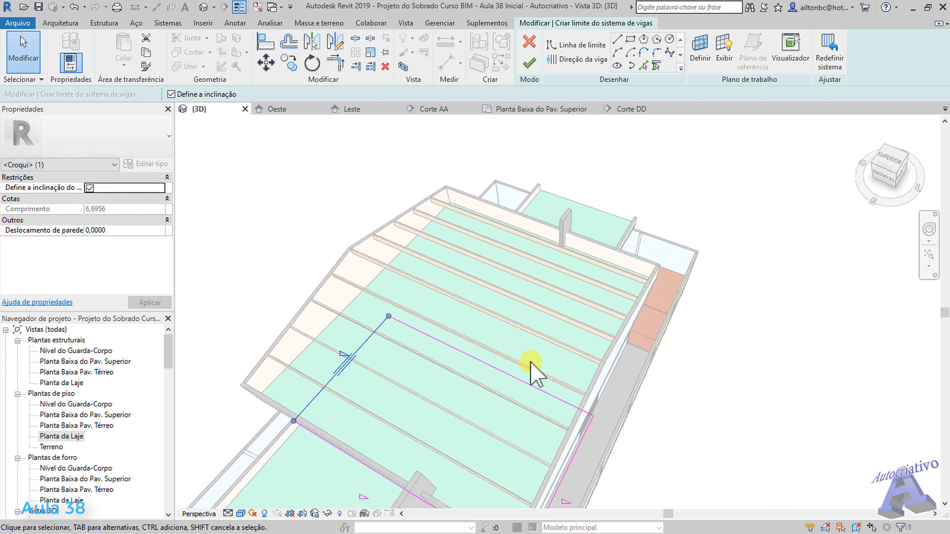
{"action": "middle_click_drag", "start_coordinate": [532, 374], "coordinate": [456, 265], "text": "shift"}
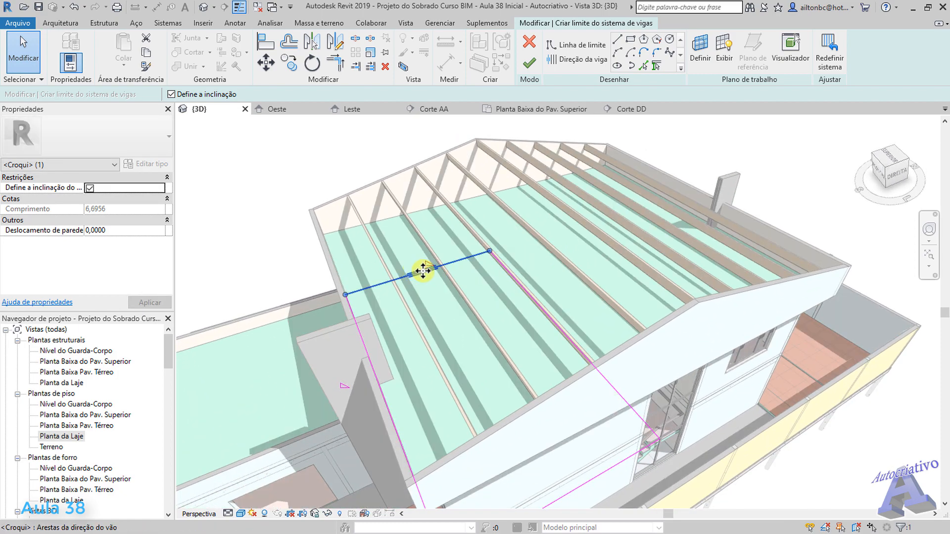
{"action": "scroll", "coordinate": [484, 253], "scroll_direction": "up", "scroll_amount": 3}
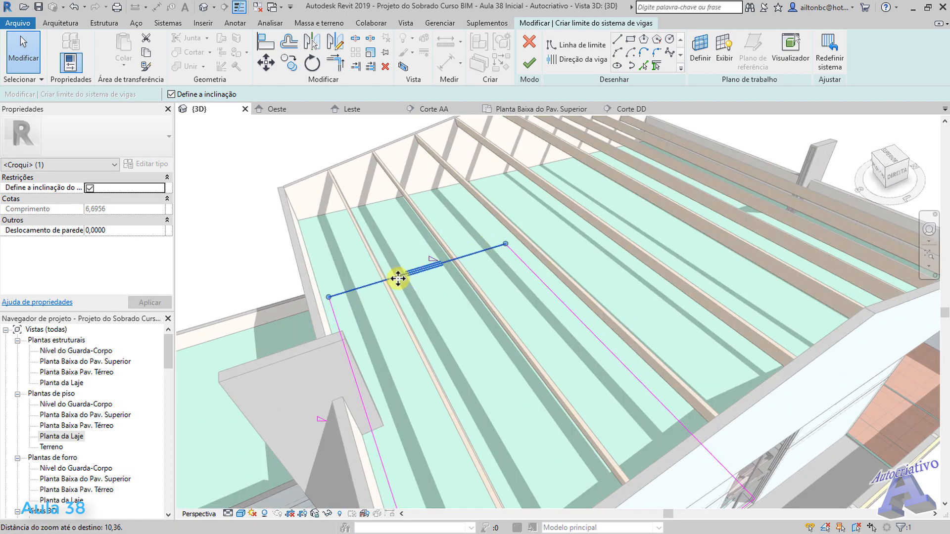
{"action": "scroll", "coordinate": [451, 322], "scroll_direction": "down", "scroll_amount": 4}
{"action": "left_click", "coordinate": [450, 317]}
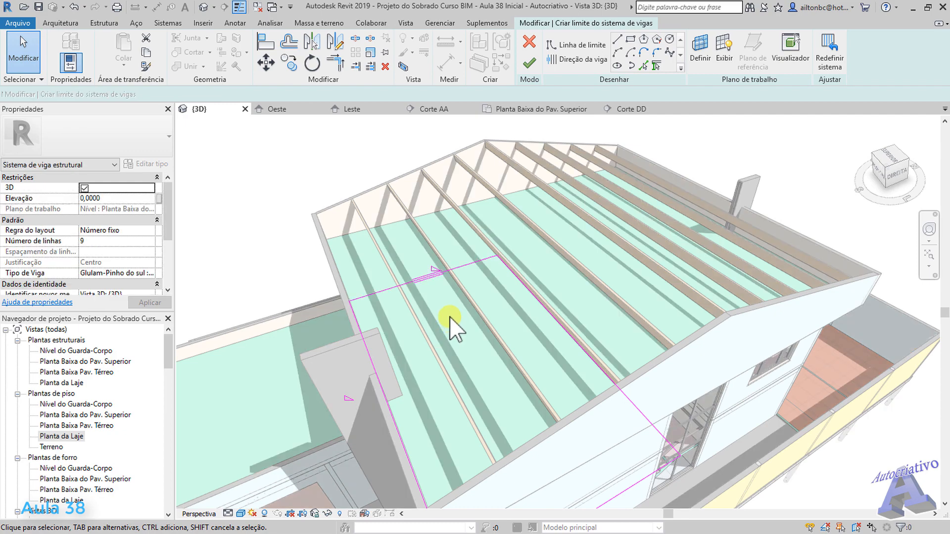
Step: Set the beam system to 10 lines of Glulam-Pinho do sul: Caibro 6cm x 6cm Usuário and finish its boundary sketch
{"action": "middle_click_drag", "start_coordinate": [458, 322], "coordinate": [540, 277], "text": "shift"}
{"action": "scroll", "coordinate": [499, 349], "scroll_direction": "down", "scroll_amount": 3}
{"action": "middle_click_drag", "start_coordinate": [540, 277], "coordinate": [501, 289], "text": "shift"}
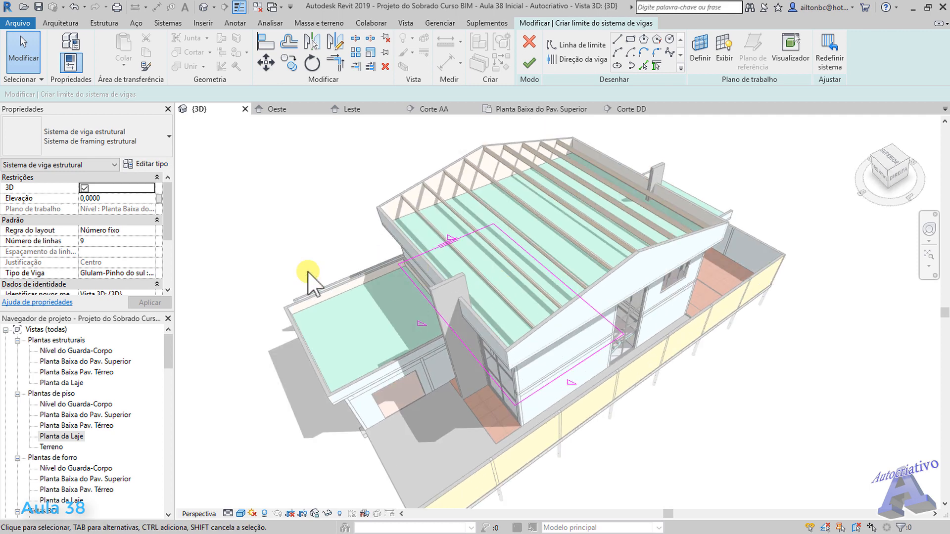
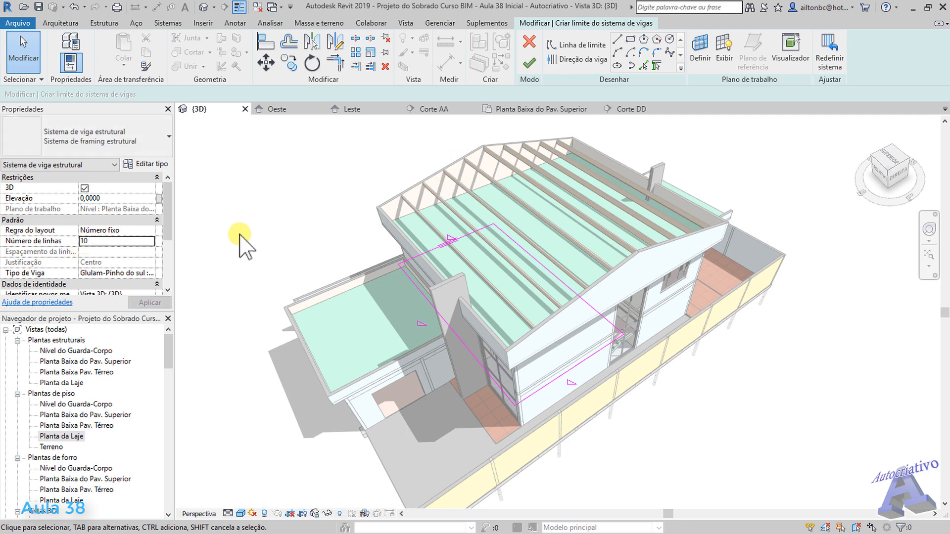
{"action": "left_click", "coordinate": [148, 273]}
{"action": "left_click", "coordinate": [149, 273]}
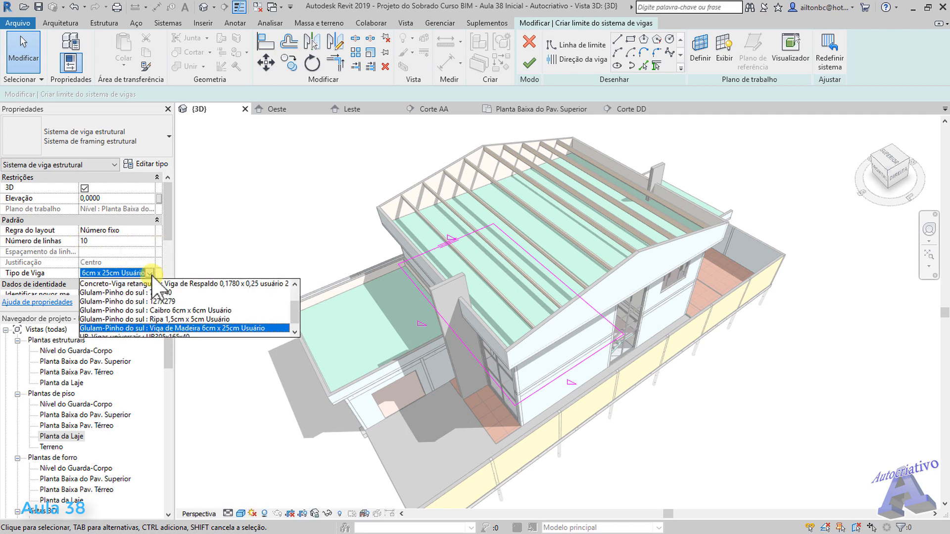
{"action": "left_click", "coordinate": [174, 311]}
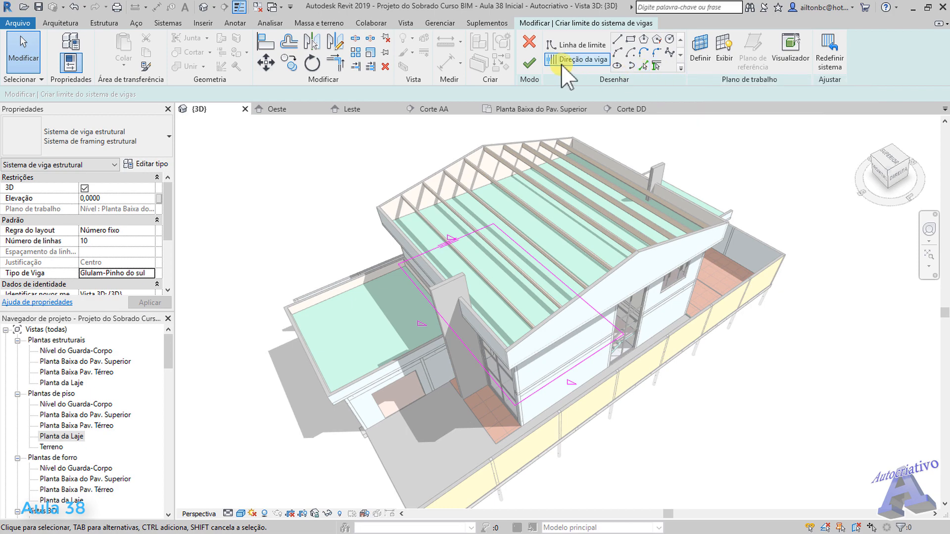
{"action": "left_click", "coordinate": [529, 63]}
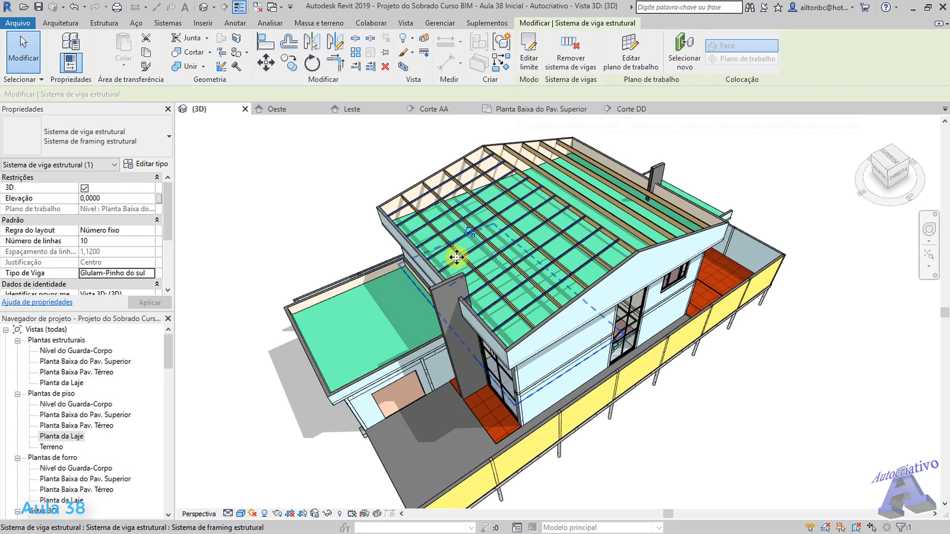
Step: Examine how the new rafters cross the timber beams and meet the gables in the 3D view
{"action": "scroll", "coordinate": [470, 255], "scroll_direction": "up", "scroll_amount": 5}
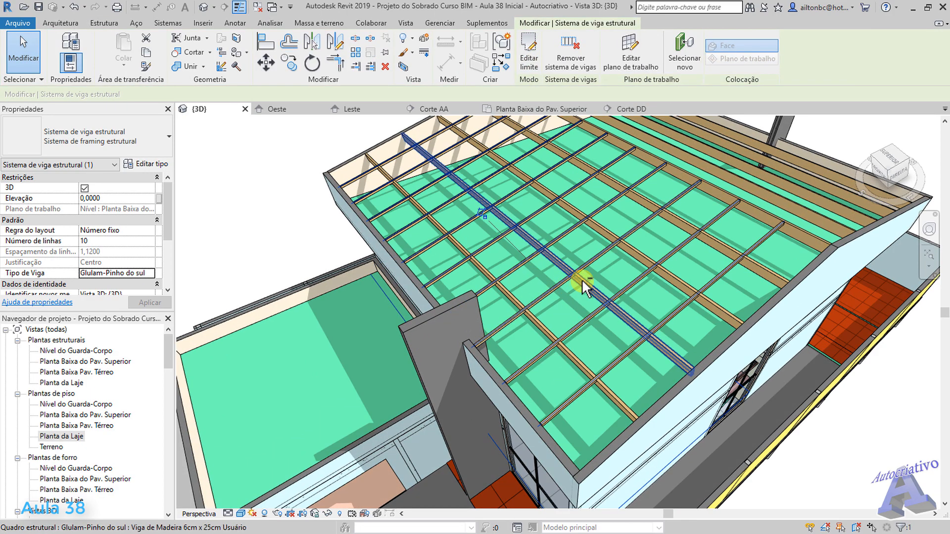
{"action": "middle_click_drag", "start_coordinate": [583, 275], "coordinate": [411, 328], "text": "shift"}
{"action": "scroll", "coordinate": [432, 214], "scroll_direction": "up", "scroll_amount": 4}
{"action": "middle_click_drag", "start_coordinate": [425, 259], "coordinate": [559, 311], "text": "shift"}
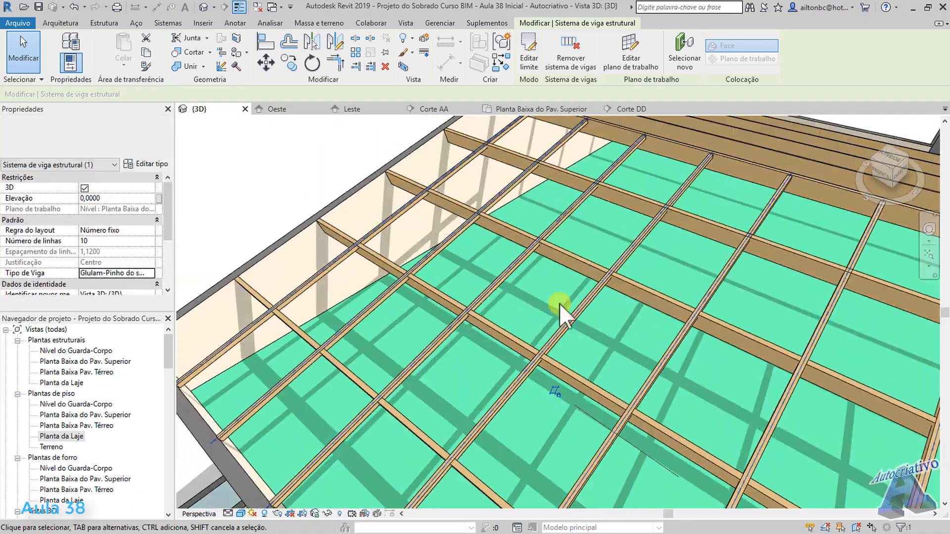
{"action": "scroll", "coordinate": [588, 301], "scroll_direction": "down", "scroll_amount": 5}
{"action": "middle_click_drag", "start_coordinate": [727, 364], "coordinate": [460, 240], "text": "shift"}
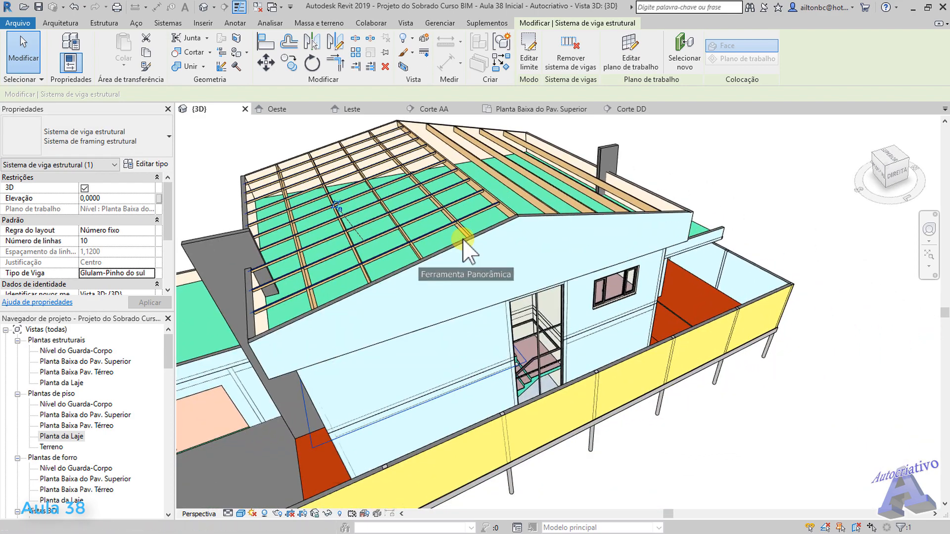
{"action": "scroll", "coordinate": [440, 212], "scroll_direction": "up", "scroll_amount": 5}
{"action": "scroll", "coordinate": [469, 213], "scroll_direction": "down", "scroll_amount": 6}
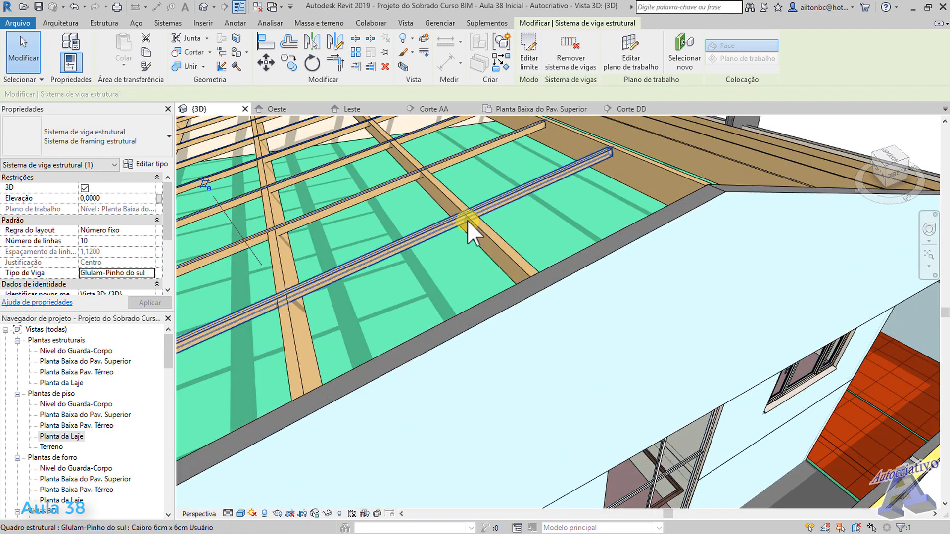
{"action": "middle_click_drag", "start_coordinate": [437, 261], "coordinate": [549, 337], "text": "shift"}
{"action": "scroll", "coordinate": [547, 340], "scroll_direction": "up", "scroll_amount": 1}
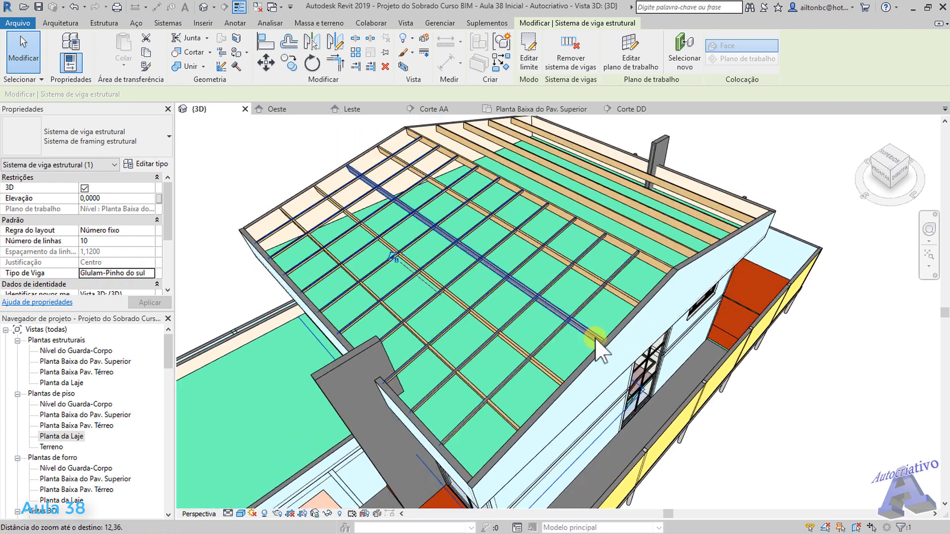
Step: Select one of the new rafters and extend the selection to all of its instances visible in the view
{"action": "left_click", "coordinate": [819, 394]}
{"action": "left_click", "coordinate": [622, 268]}
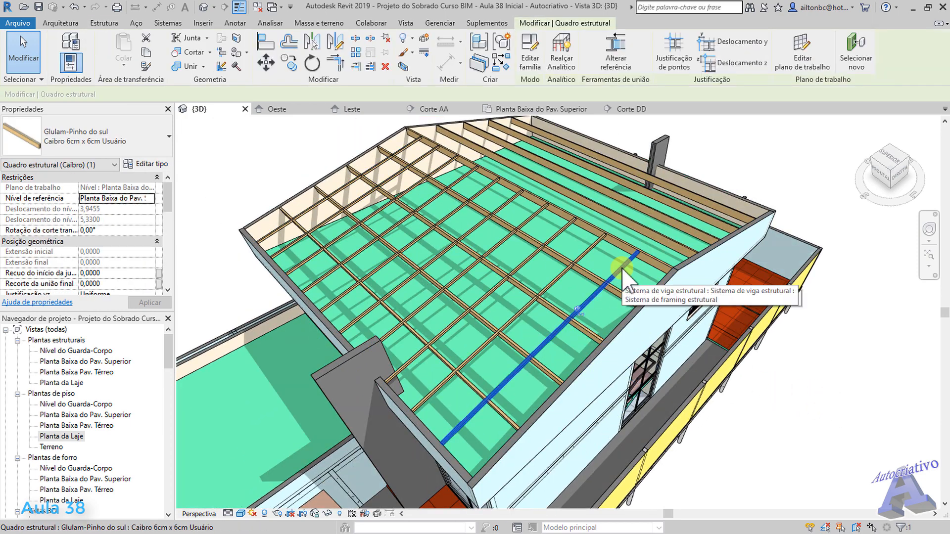
{"action": "right_click", "coordinate": [622, 270]}
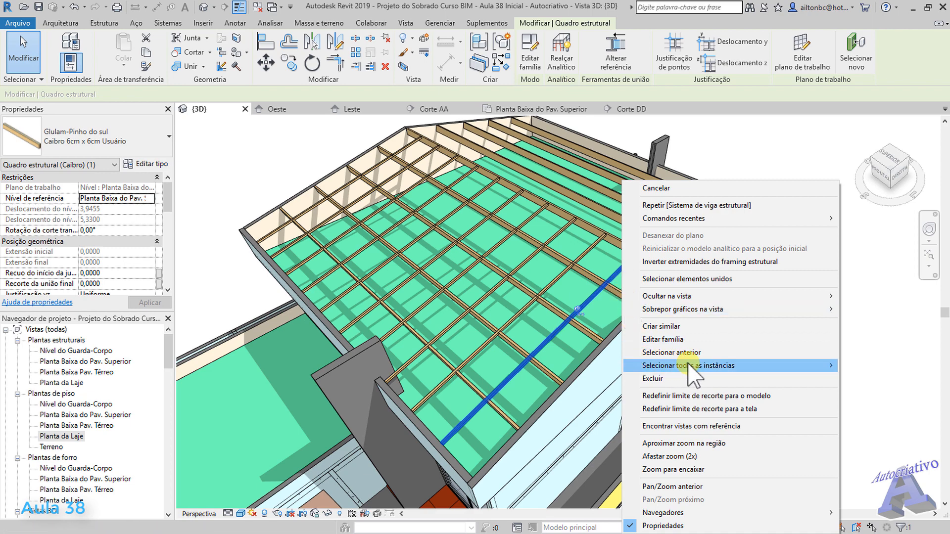
{"action": "mouse_move", "coordinate": [687, 366]}
{"action": "left_click", "coordinate": [869, 366]}
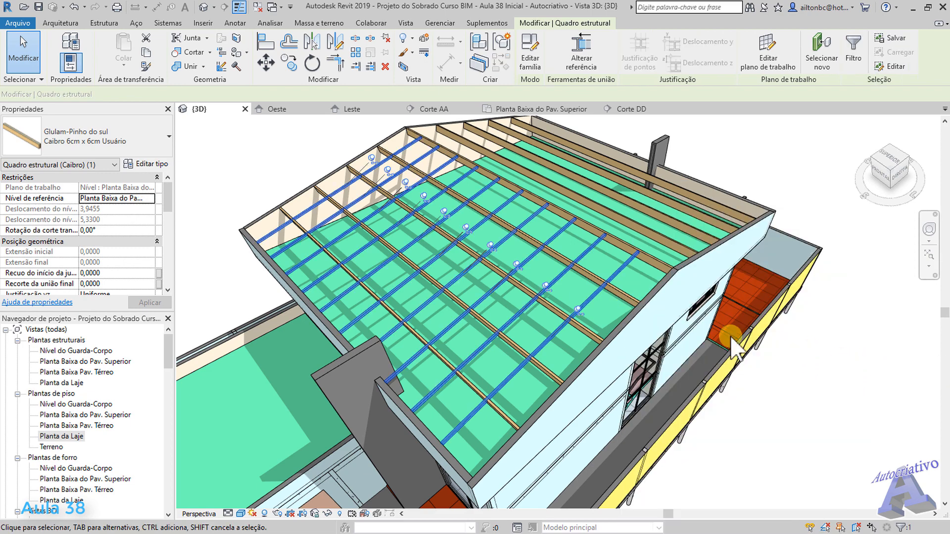
Step: Unpin each of the selected Caibro 6cm x 6cm rafters so their position can be changed
{"action": "scroll", "coordinate": [568, 309], "scroll_direction": "up", "scroll_amount": 2}
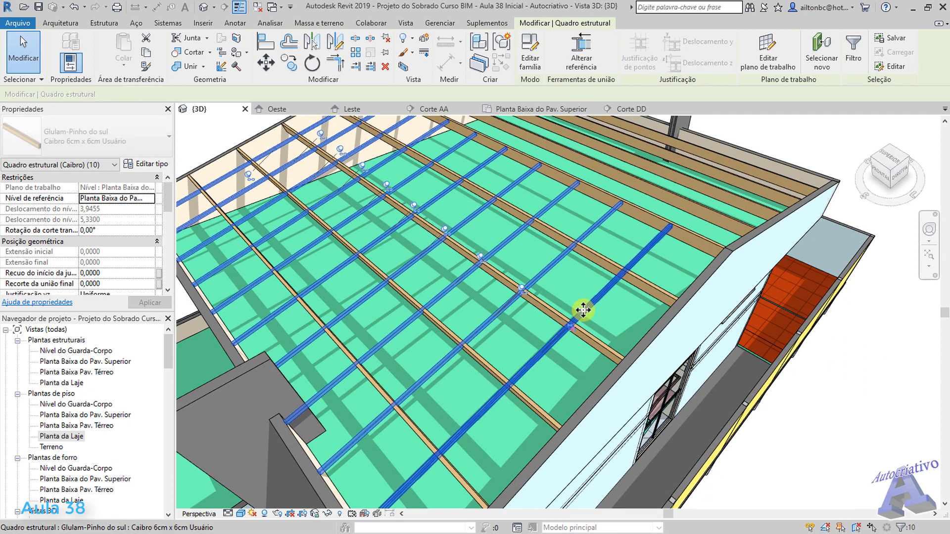
{"action": "middle_click_drag", "start_coordinate": [527, 313], "coordinate": [518, 254], "text": "shift"}
{"action": "left_click", "coordinate": [518, 254]}
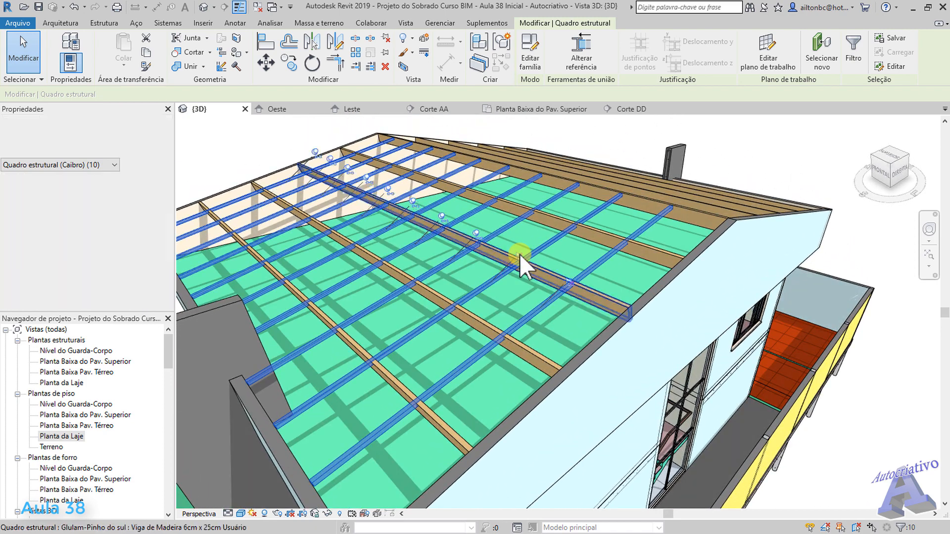
{"action": "left_click", "coordinate": [476, 234]}
{"action": "left_click", "coordinate": [441, 216]}
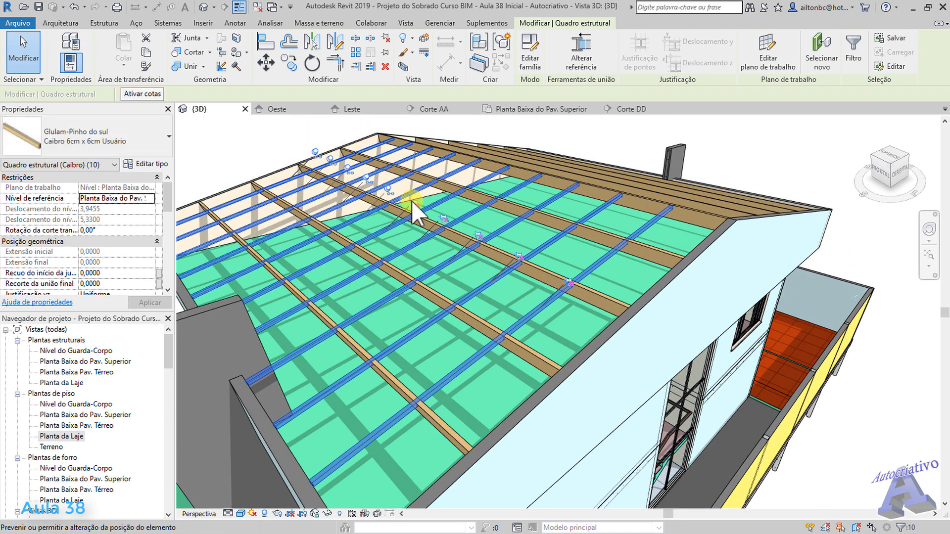
{"action": "left_click", "coordinate": [412, 202]}
{"action": "left_click", "coordinate": [389, 190]}
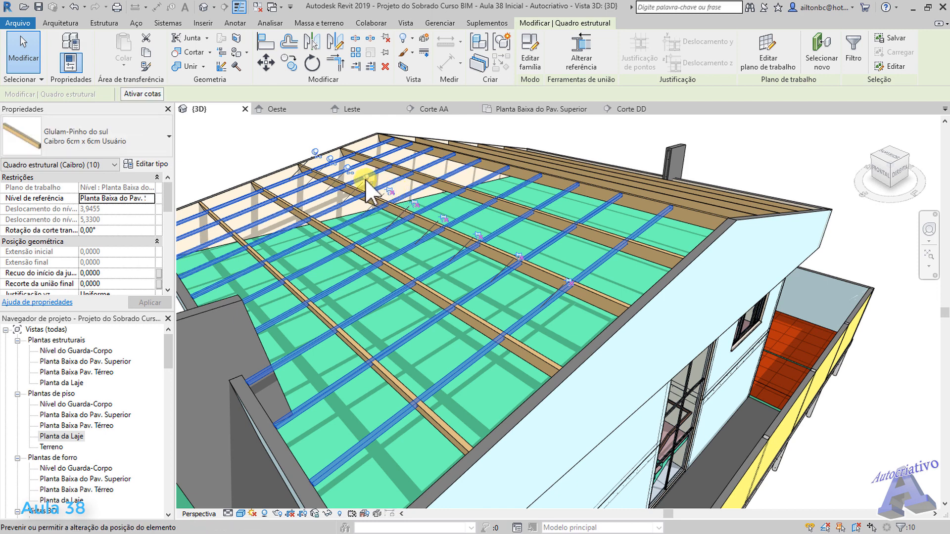
{"action": "left_click", "coordinate": [329, 159]}
{"action": "left_click", "coordinate": [316, 153]}
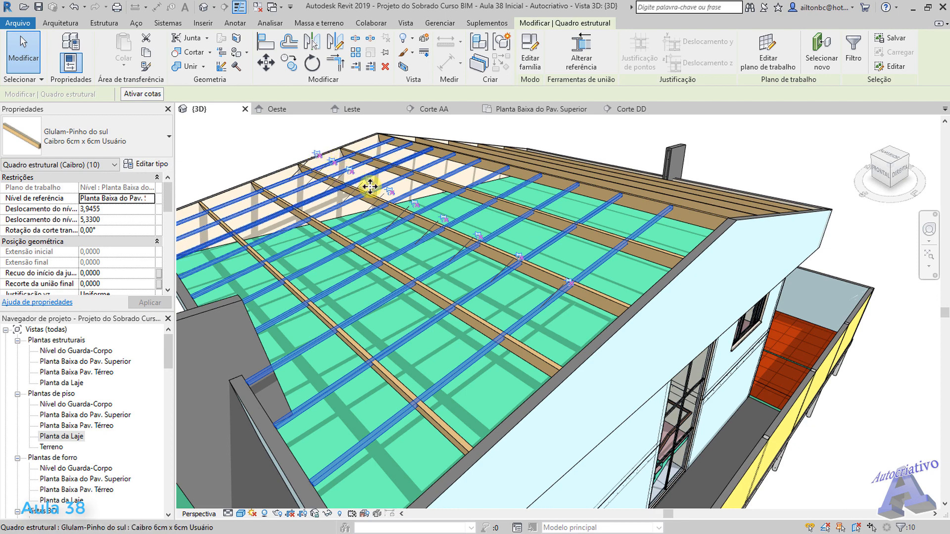
Step: Open the Leste elevation and hide the near gable wall element in that view
{"action": "mouse_move", "coordinate": [613, 322]}
{"action": "middle_mouse_down", "text": "shift"}
{"action": "mouse_move", "coordinate": [613, 312]}
{"action": "mouse_move", "coordinate": [526, 276]}
{"action": "mouse_move", "coordinate": [604, 350]}
{"action": "mouse_move", "coordinate": [612, 378]}
{"action": "mouse_move", "coordinate": [604, 340]}
{"action": "middle_mouse_up", "text": "shift"}
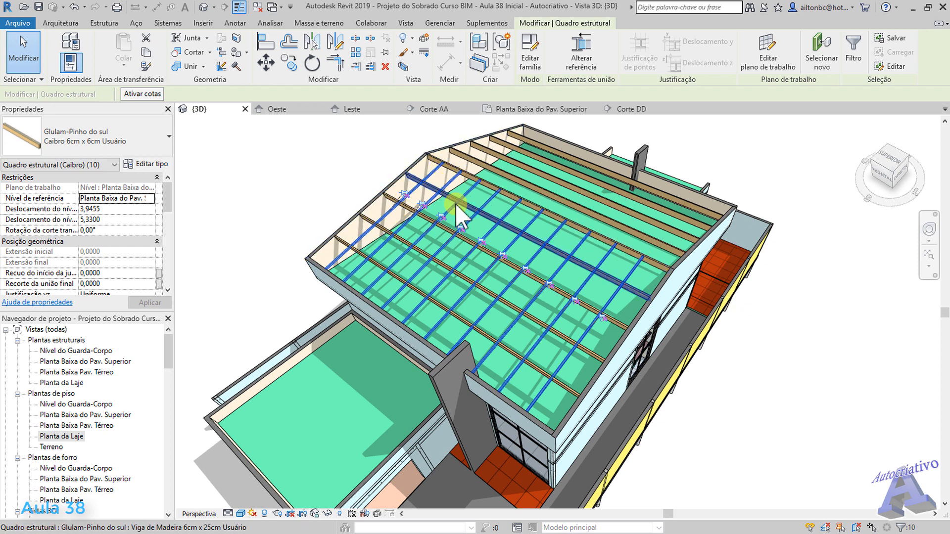
{"action": "left_click", "coordinate": [367, 113]}
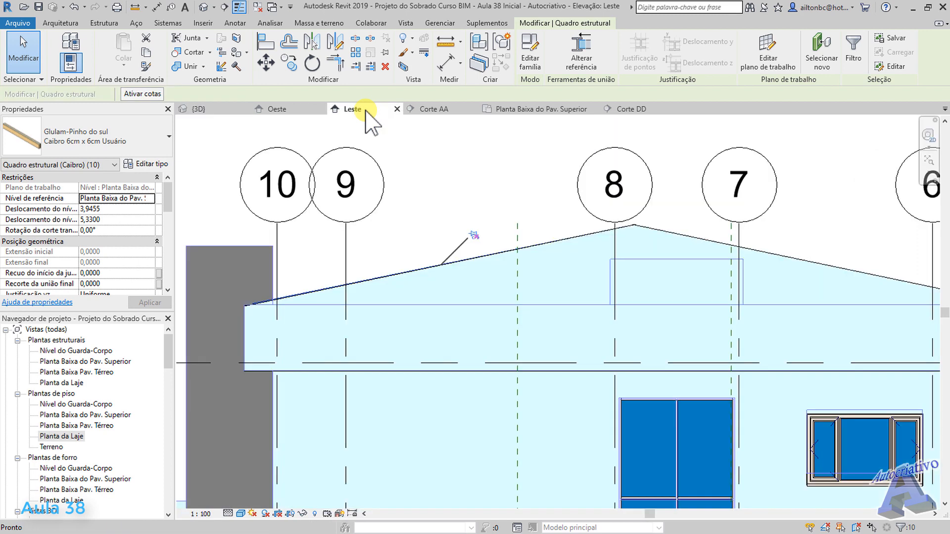
{"action": "left_click", "coordinate": [553, 245]}
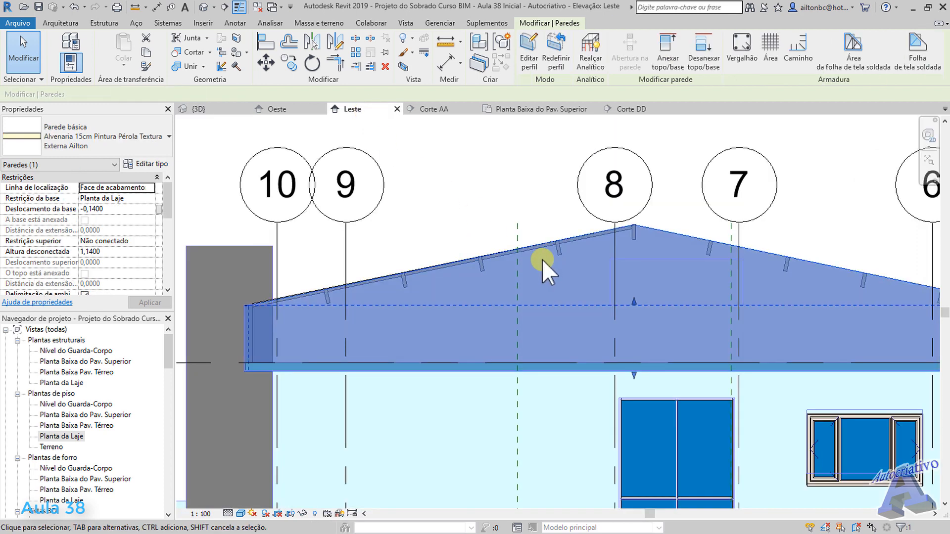
{"action": "right_click", "coordinate": [542, 259]}
{"action": "mouse_move", "coordinate": [590, 328]}
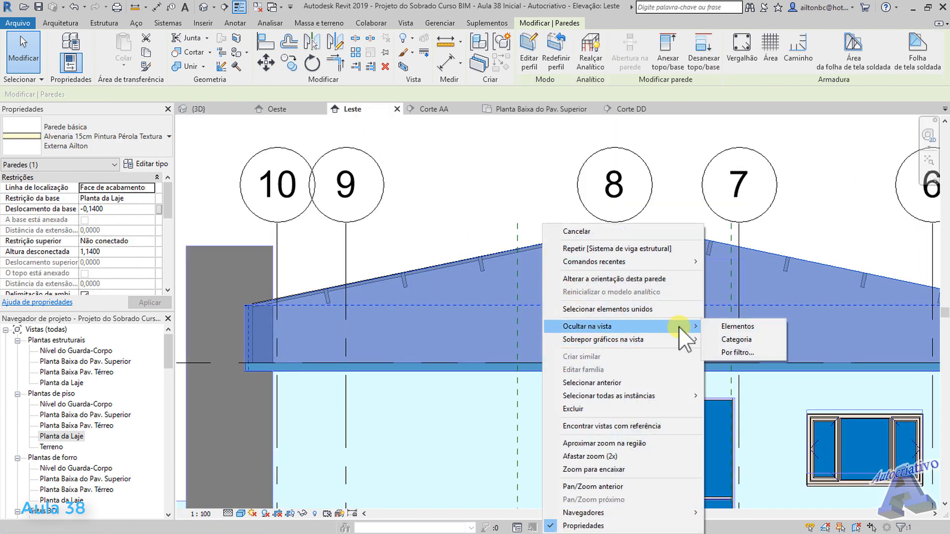
{"action": "left_click", "coordinate": [736, 327]}
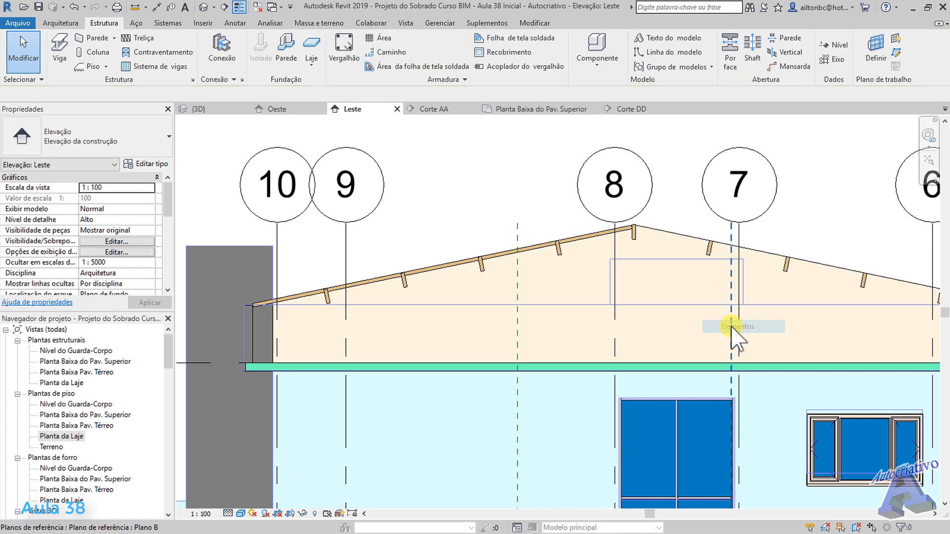
Step: Select a Caibro 6cm x 6cm rafter in the elevation and extend the selection to all its instances in the entire project
{"action": "scroll", "coordinate": [596, 257], "scroll_direction": "up", "scroll_amount": 5}
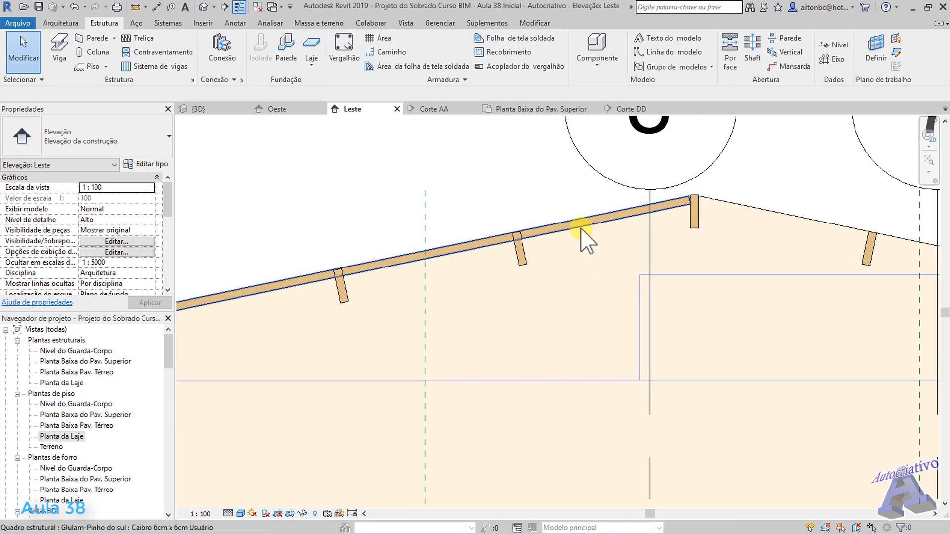
{"action": "scroll", "coordinate": [582, 231], "scroll_direction": "up", "scroll_amount": 2}
{"action": "left_click", "coordinate": [583, 231]}
{"action": "right_click", "coordinate": [582, 231]}
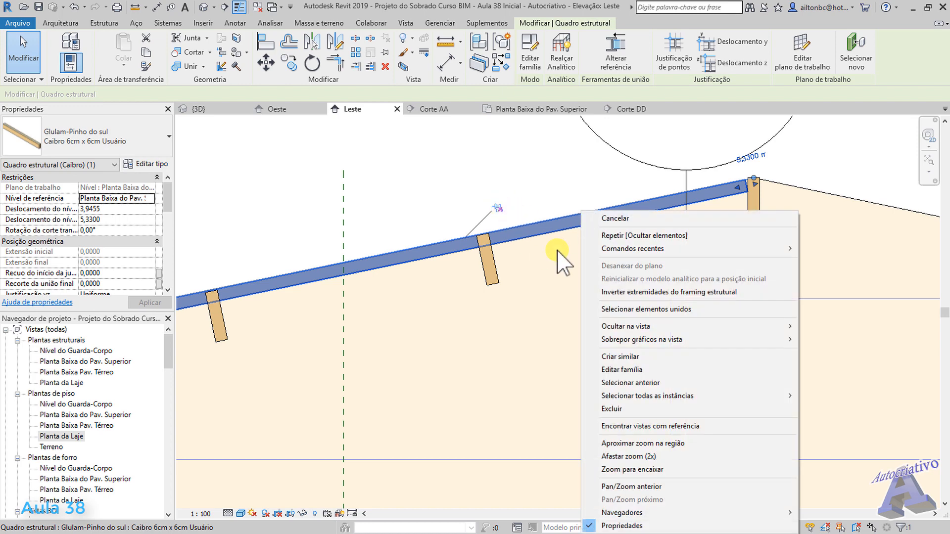
{"action": "mouse_move", "coordinate": [672, 396]}
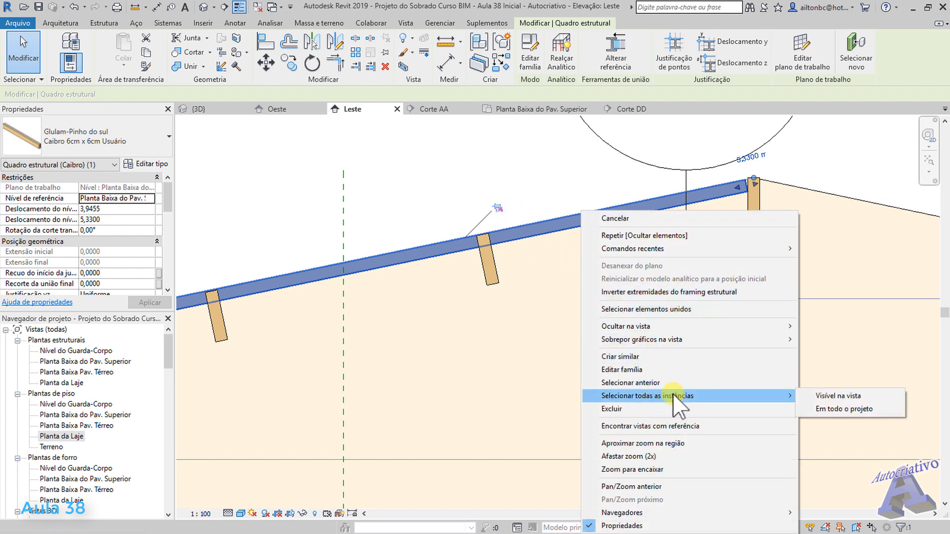
{"action": "left_click", "coordinate": [839, 409]}
Step: Move the selected Caibro 6cm x 6cm rafters perpendicular to the roof slope, from their underside up to the wooden beam's top corner
{"action": "scroll", "coordinate": [587, 322], "scroll_direction": "down", "scroll_amount": 4}
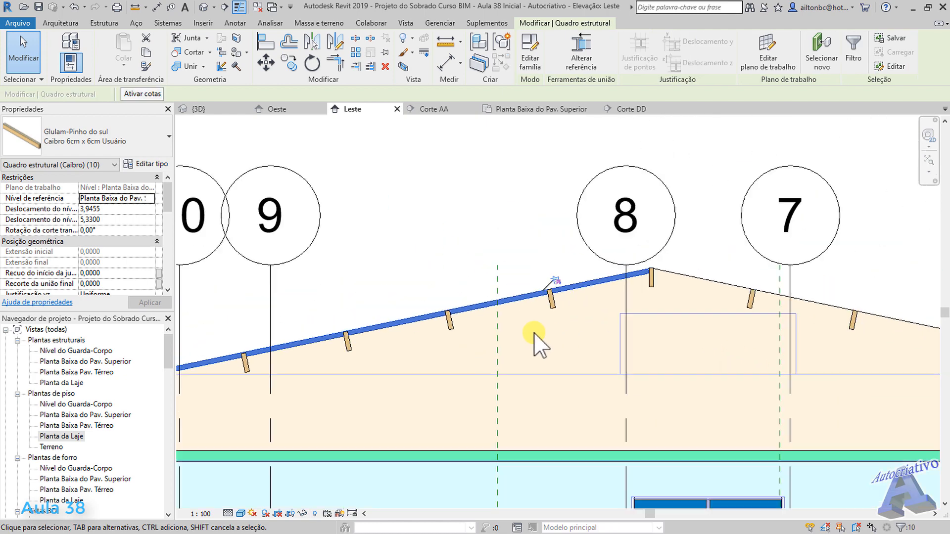
{"action": "middle_click_drag", "start_coordinate": [539, 344], "coordinate": [657, 335]}
{"action": "scroll", "coordinate": [573, 318], "scroll_direction": "up", "scroll_amount": 2}
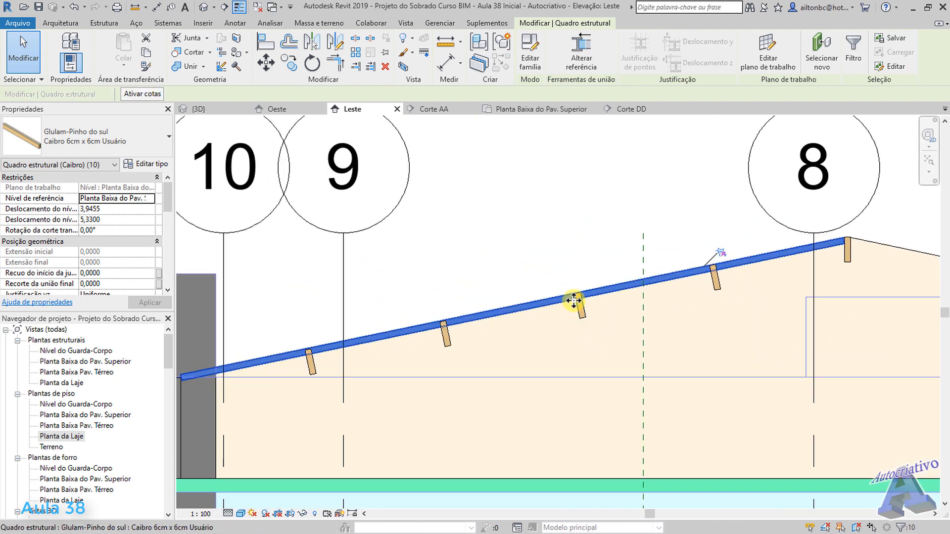
{"action": "scroll", "coordinate": [562, 322], "scroll_direction": "down", "scroll_amount": 2}
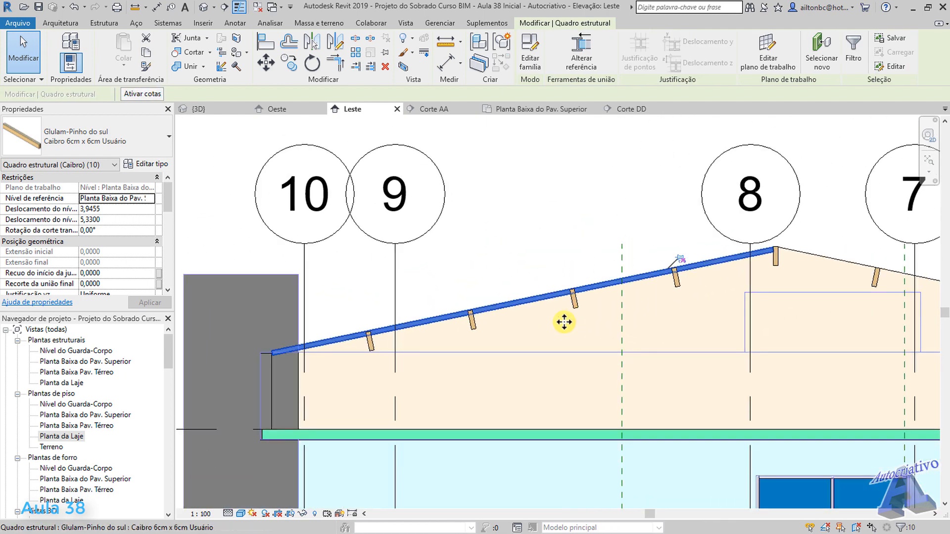
{"action": "scroll", "coordinate": [600, 334], "scroll_direction": "up", "scroll_amount": 1}
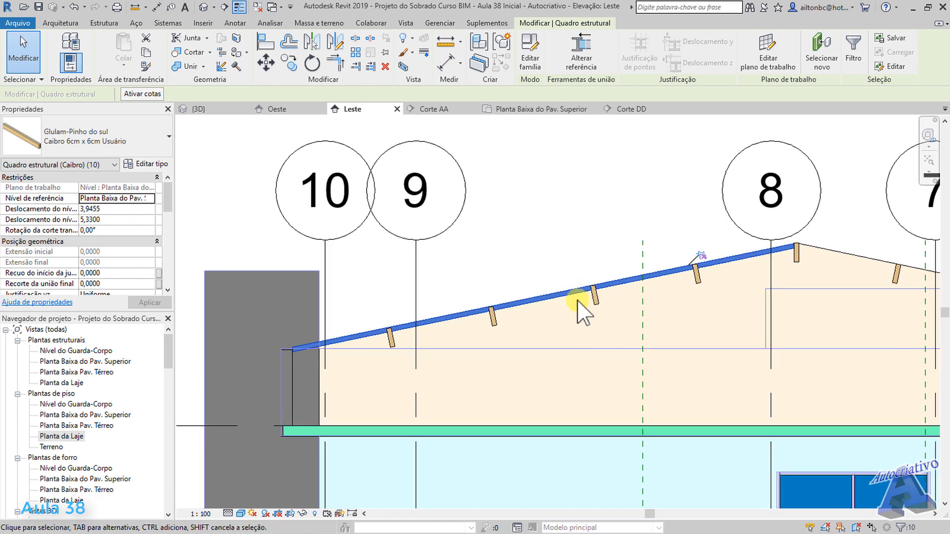
{"action": "scroll", "coordinate": [564, 329], "scroll_direction": "up", "scroll_amount": 1}
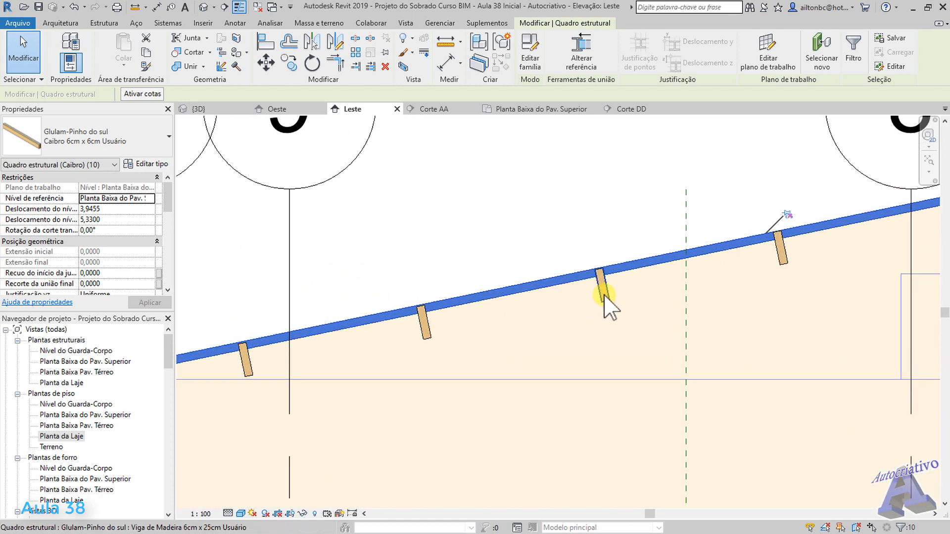
{"action": "scroll", "coordinate": [601, 319], "scroll_direction": "up", "scroll_amount": 1}
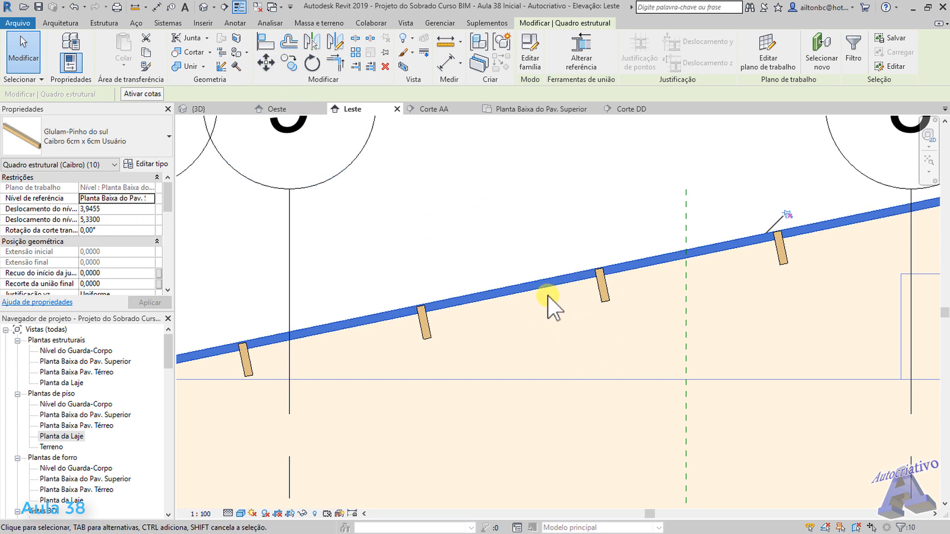
{"action": "left_click", "coordinate": [267, 63]}
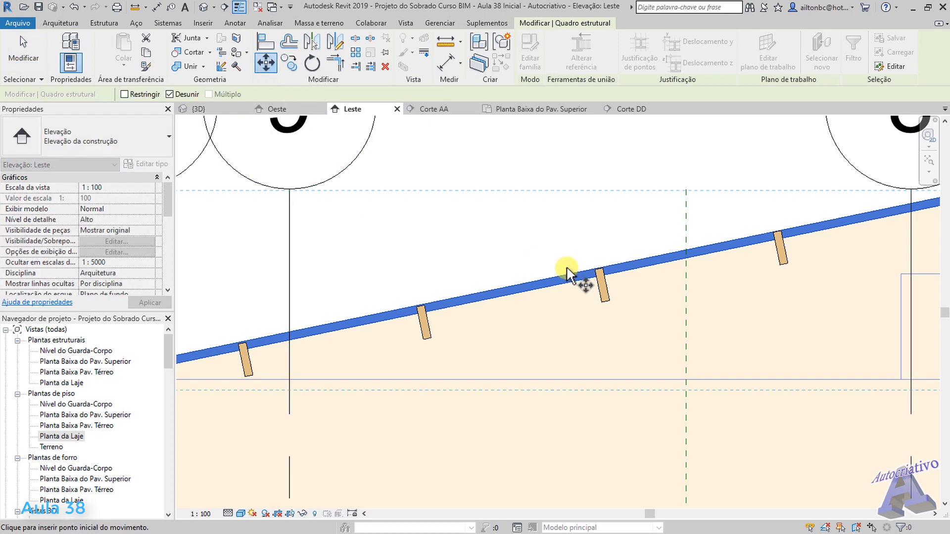
{"action": "scroll", "coordinate": [601, 276], "scroll_direction": "up", "scroll_amount": 5}
{"action": "scroll", "coordinate": [599, 276], "scroll_direction": "up", "scroll_amount": 5}
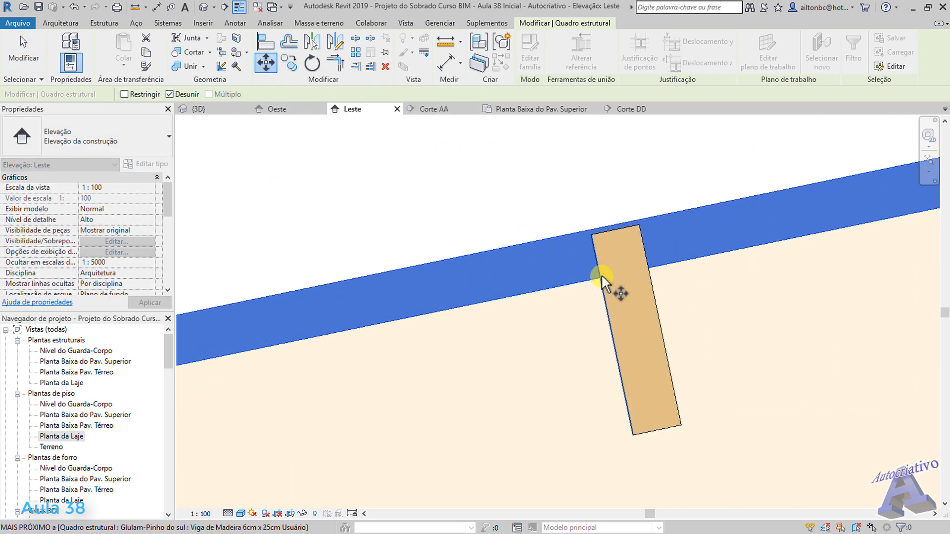
{"action": "left_click", "coordinate": [598, 278]}
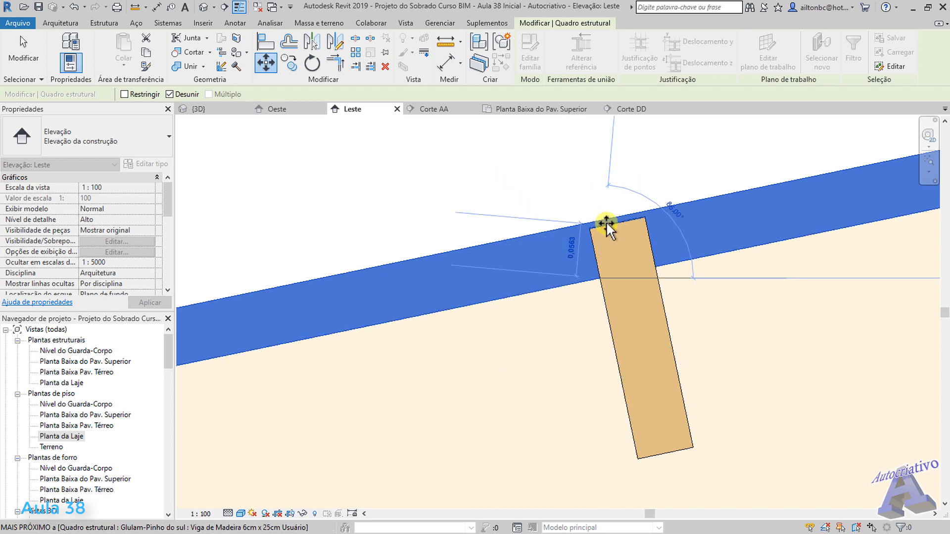
{"action": "scroll", "coordinate": [589, 227], "scroll_direction": "up", "scroll_amount": 3}
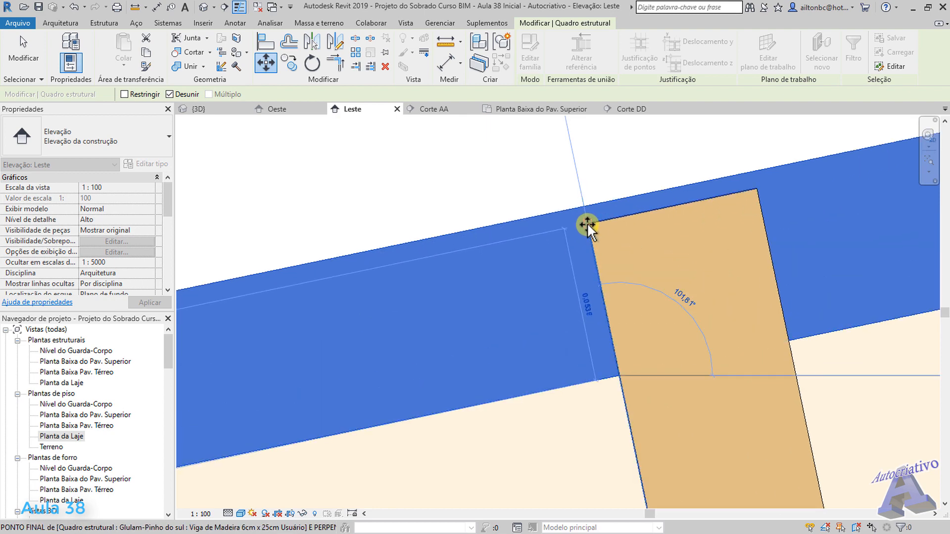
{"action": "left_click", "coordinate": [587, 223]}
{"action": "scroll", "coordinate": [598, 283], "scroll_direction": "down", "scroll_amount": 4}
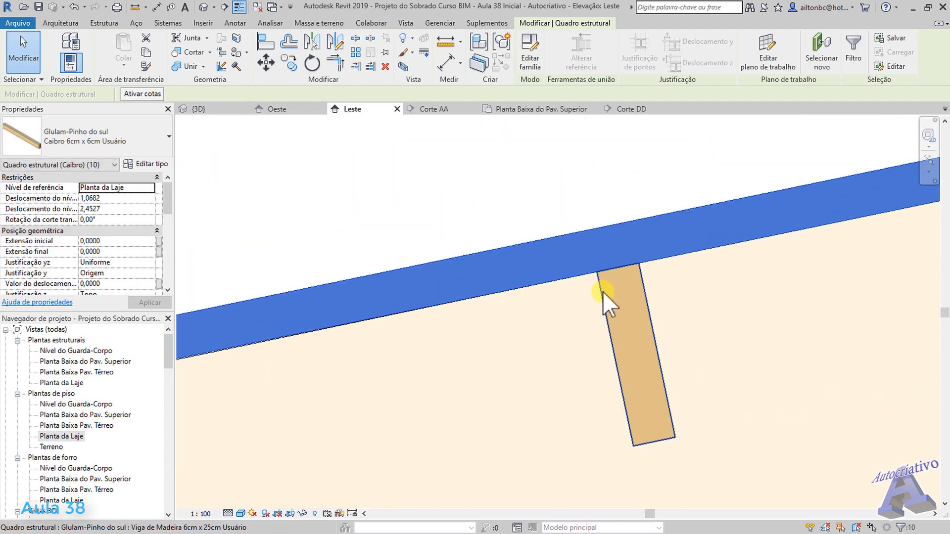
{"action": "scroll", "coordinate": [613, 302], "scroll_direction": "down", "scroll_amount": 5}
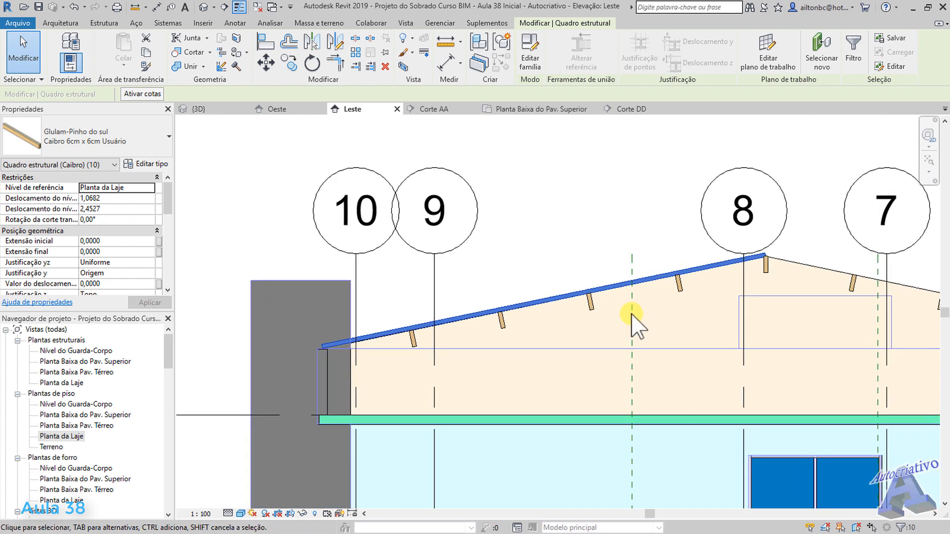
{"action": "scroll", "coordinate": [613, 306], "scroll_direction": "up", "scroll_amount": 2}
{"action": "key", "text": "Escape"}
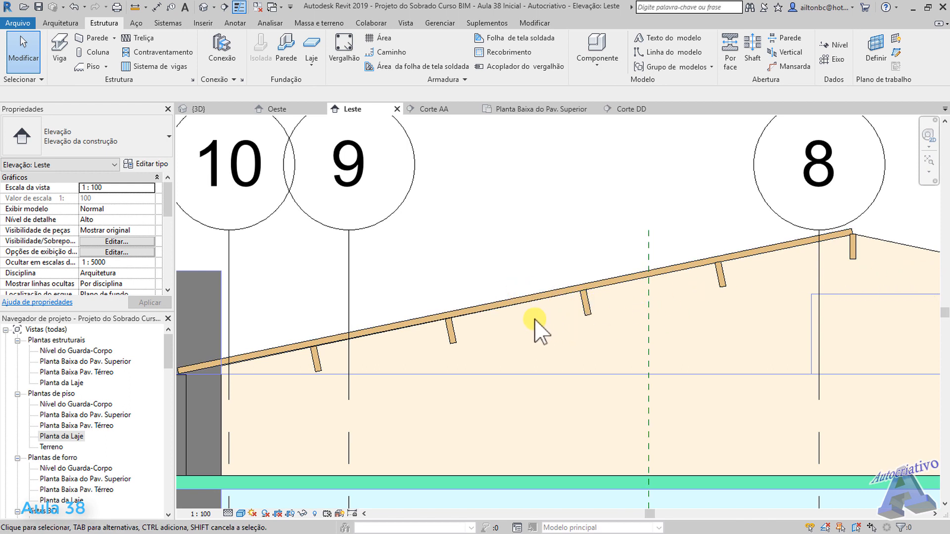
Step: Open the Corte DD section and delete the rafter nearest the gable wall beside axis A
{"action": "left_click", "coordinate": [635, 110]}
{"action": "middle_click_drag", "start_coordinate": [671, 306], "coordinate": [501, 277]}
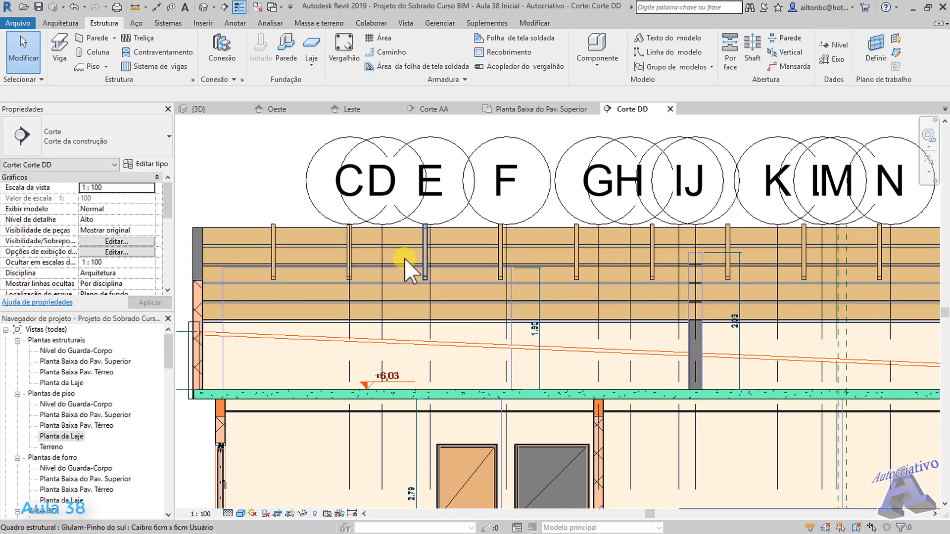
{"action": "scroll", "coordinate": [259, 280], "scroll_direction": "up", "scroll_amount": 5}
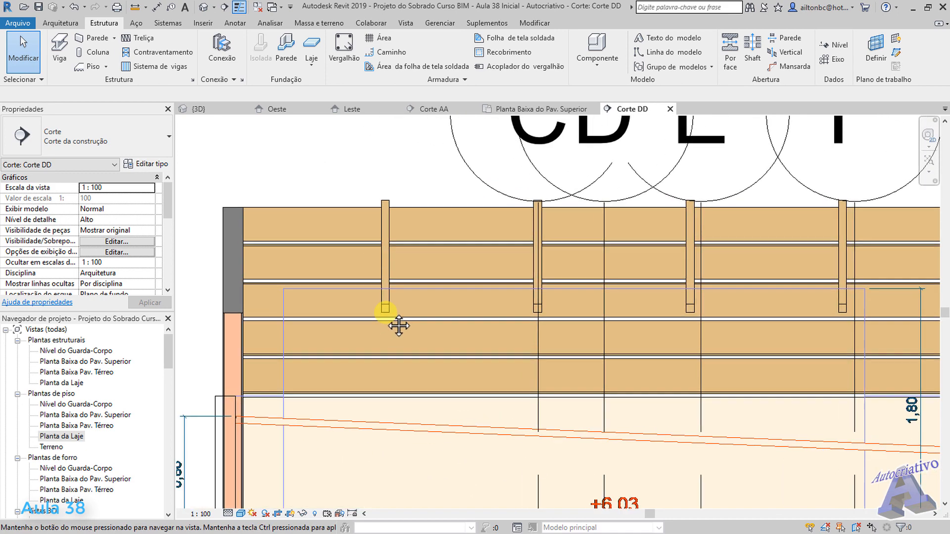
{"action": "middle_click_drag", "start_coordinate": [399, 325], "coordinate": [417, 280]}
{"action": "scroll", "coordinate": [424, 271], "scroll_direction": "up", "scroll_amount": 2}
{"action": "left_click", "coordinate": [428, 257]}
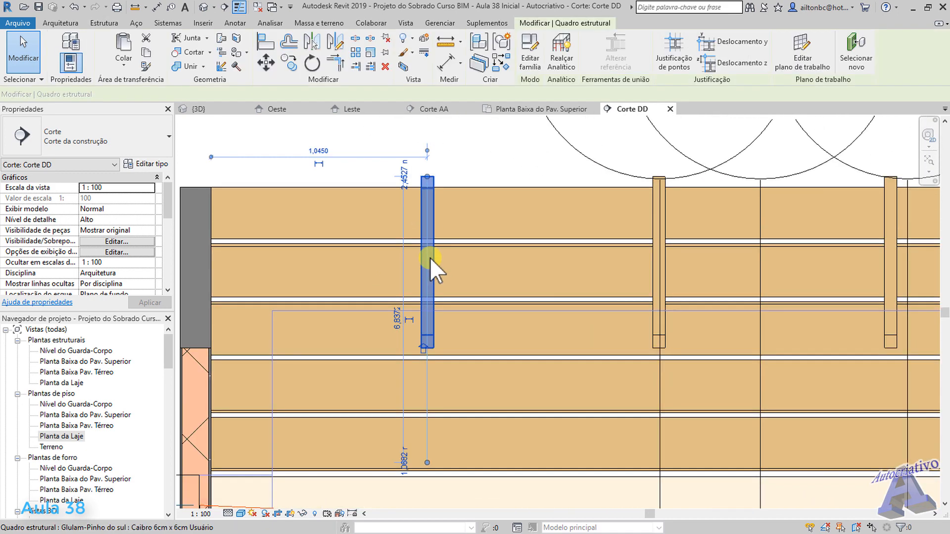
{"action": "key", "text": "Escape"}
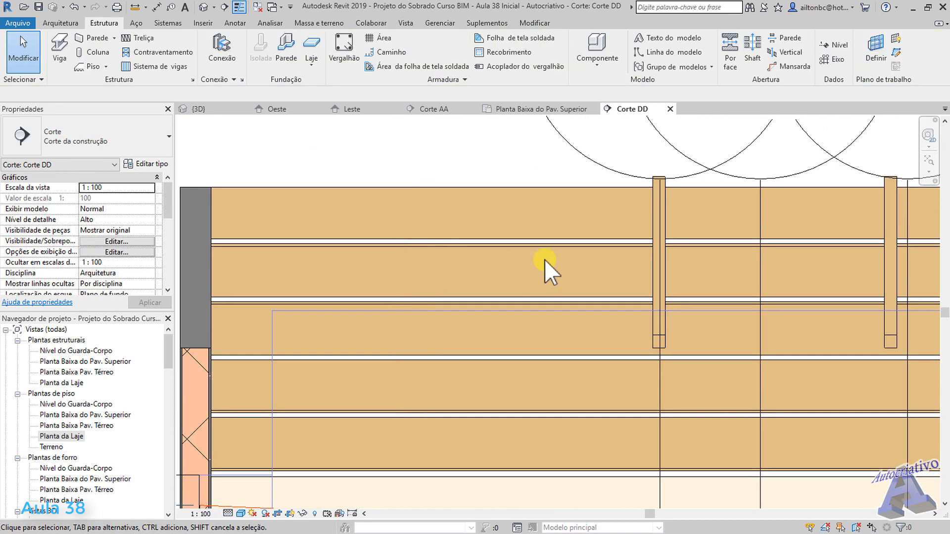
Step: Copy the rafter next to the gap toward the gable wall, using the 1.12 m spacing between two neighbouring rafters
{"action": "middle_click_drag", "start_coordinate": [547, 265], "coordinate": [439, 278]}
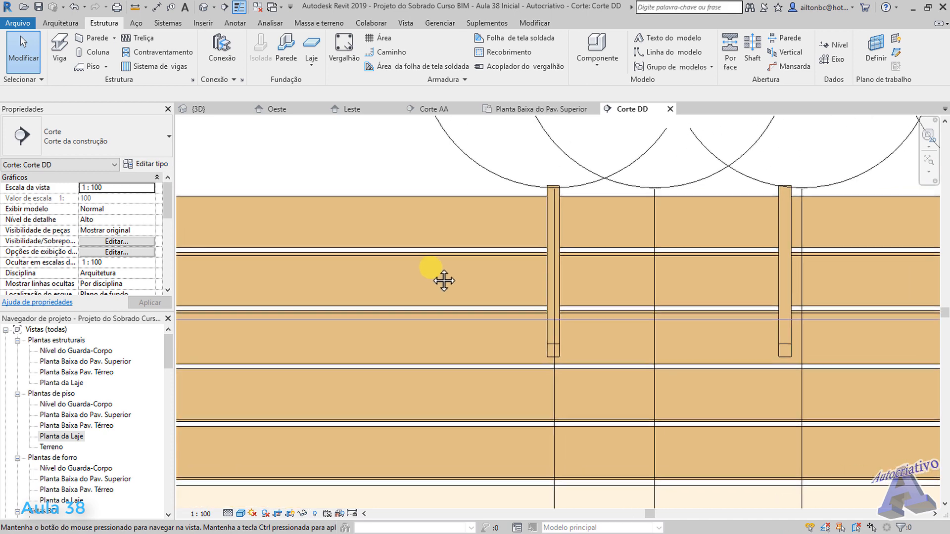
{"action": "left_click", "coordinate": [542, 281]}
{"action": "left_click", "coordinate": [291, 63]}
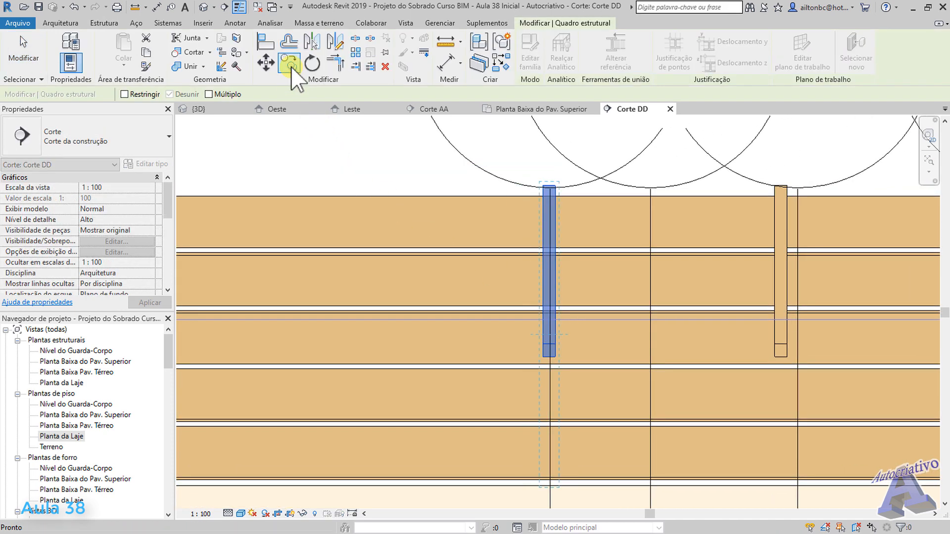
{"action": "middle_click_drag", "start_coordinate": [680, 363], "coordinate": [654, 354]}
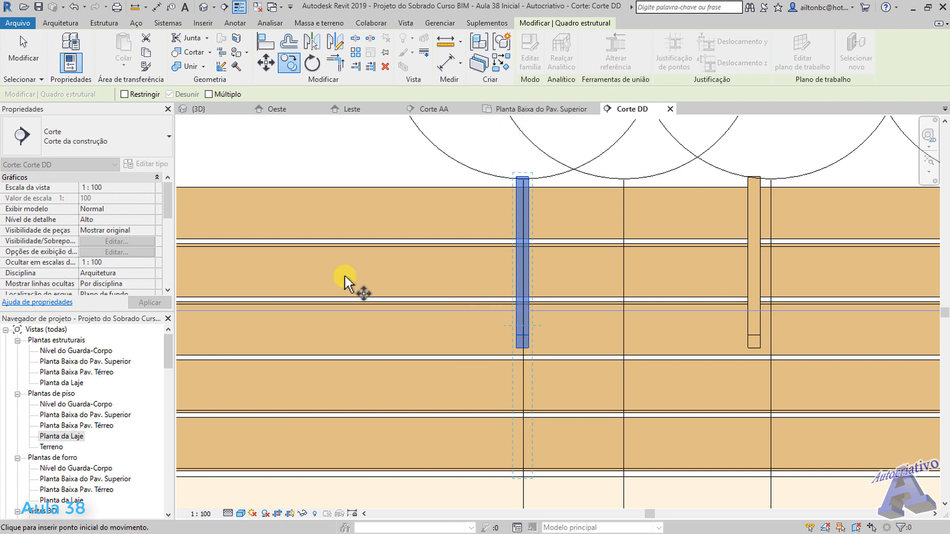
{"action": "left_click", "coordinate": [524, 333]}
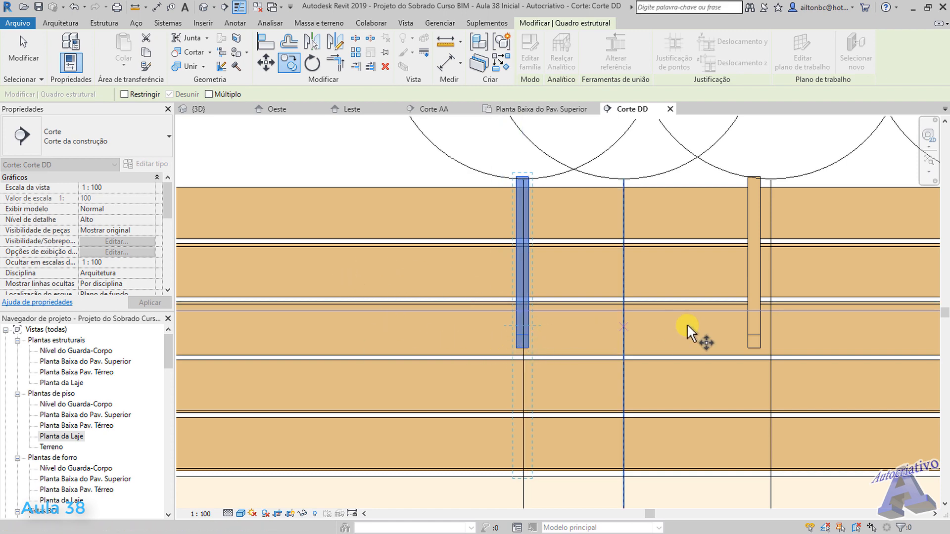
{"action": "left_click", "coordinate": [752, 334]}
{"action": "scroll", "coordinate": [519, 332], "scroll_direction": "up", "scroll_amount": 2}
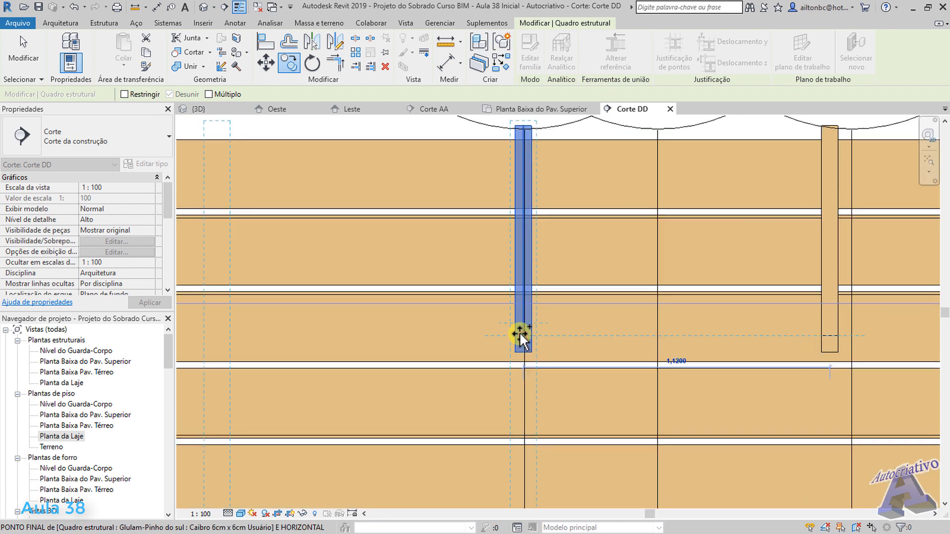
{"action": "key", "text": "Escape"}
{"action": "scroll", "coordinate": [520, 334], "scroll_direction": "down", "scroll_amount": 4}
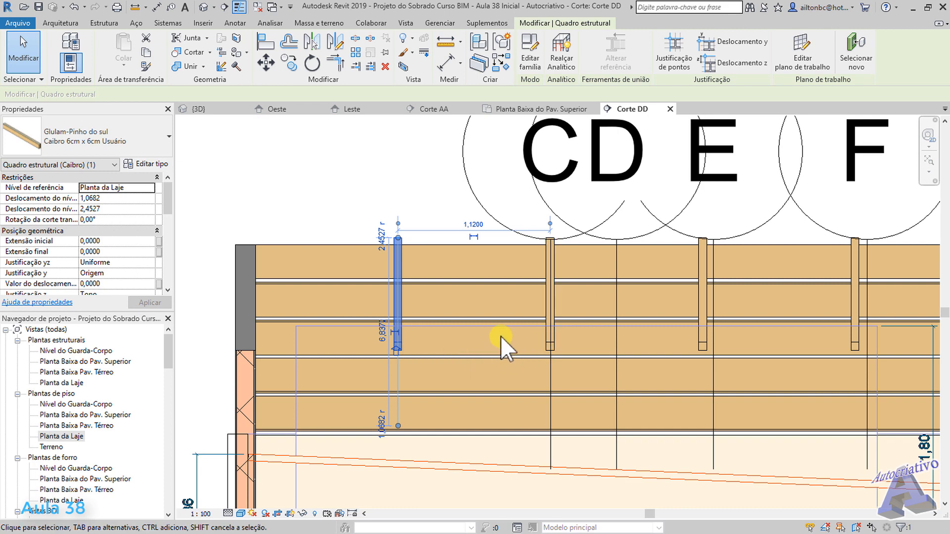
{"action": "key", "text": "Escape"}
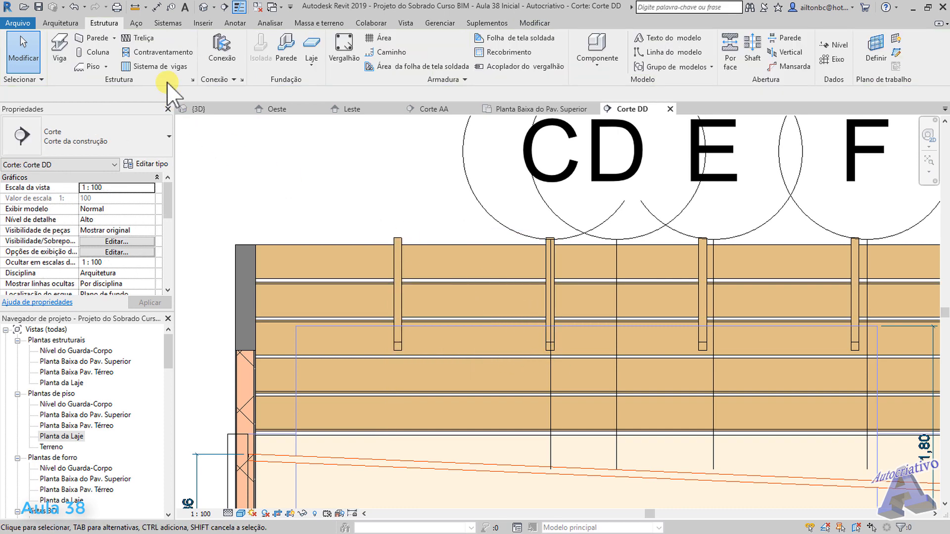
Step: Measure the clear horizontal distance between the copied rafter and its neighbour in the section
{"action": "left_click", "coordinate": [134, 7]}
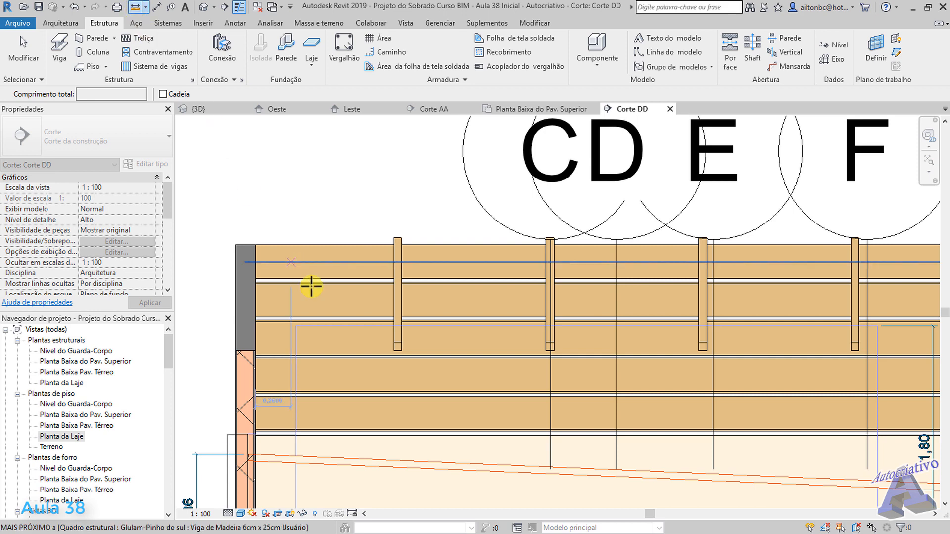
{"action": "scroll", "coordinate": [404, 363], "scroll_direction": "up", "scroll_amount": 3}
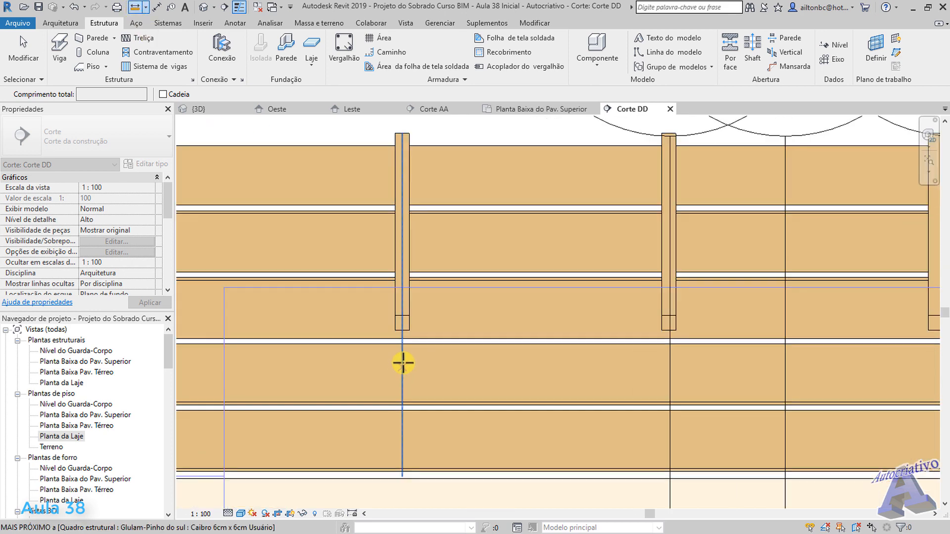
{"action": "left_click", "coordinate": [409, 329]}
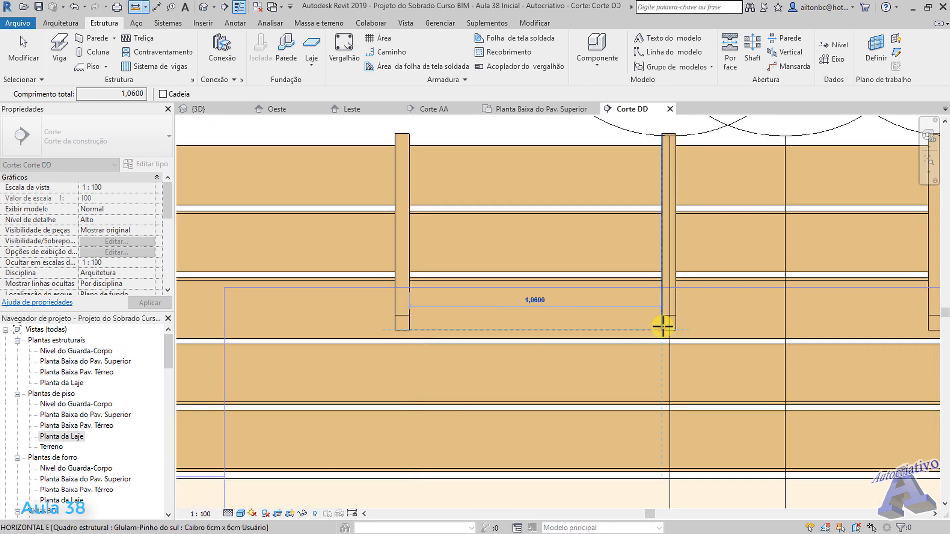
{"action": "key", "text": "Escape"}
{"action": "key", "text": "Escape"}
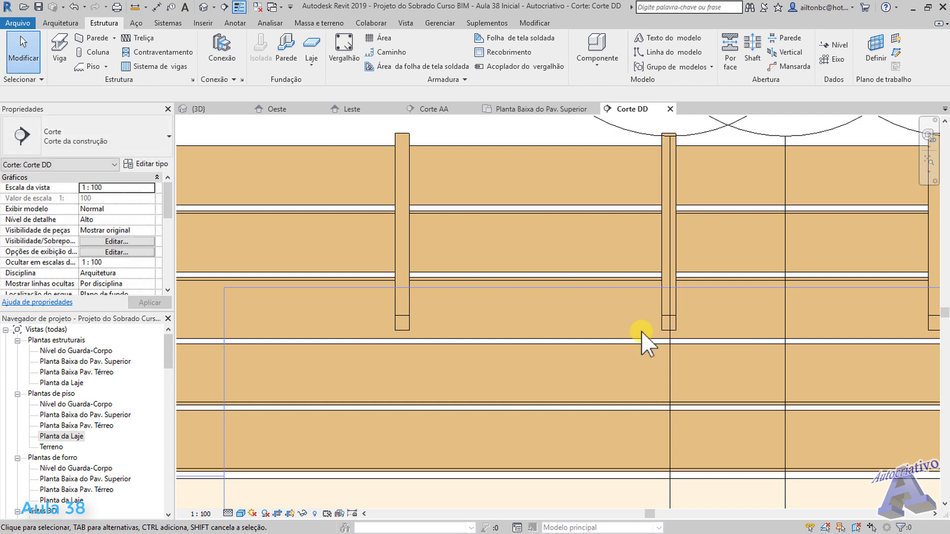
Step: Open the 3D view and examine up close how the rafters sit on the roof beams
{"action": "scroll", "coordinate": [589, 325], "scroll_direction": "down", "scroll_amount": 5}
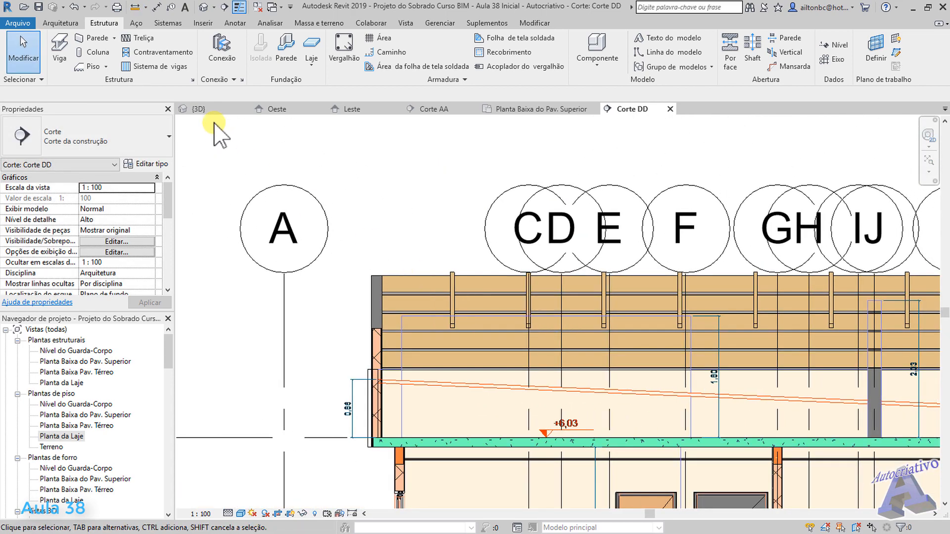
{"action": "left_click", "coordinate": [212, 112]}
{"action": "scroll", "coordinate": [454, 292], "scroll_direction": "down", "scroll_amount": 1}
{"action": "middle_click_drag", "start_coordinate": [634, 318], "coordinate": [570, 255], "text": "shift"}
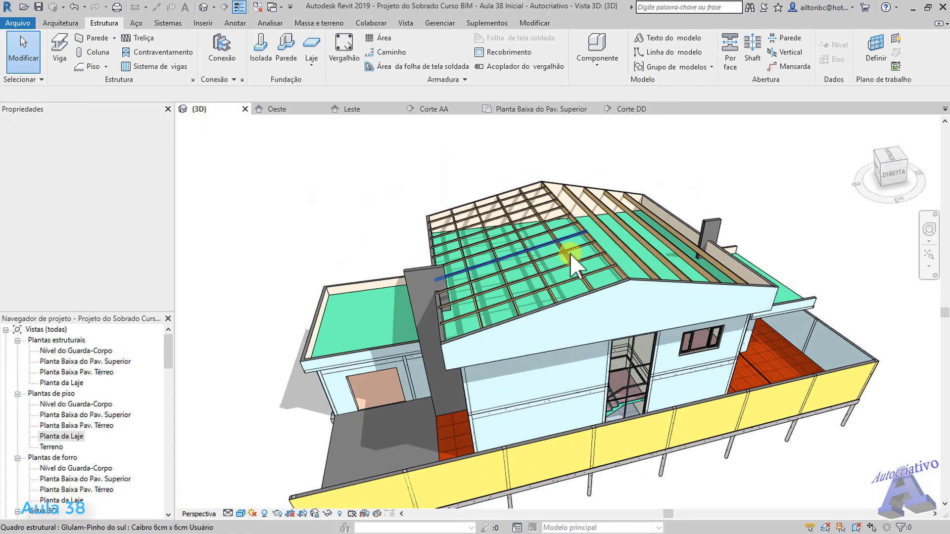
{"action": "scroll", "coordinate": [571, 262], "scroll_direction": "up", "scroll_amount": 8}
{"action": "middle_click_drag", "start_coordinate": [584, 354], "coordinate": [600, 341], "text": "shift"}
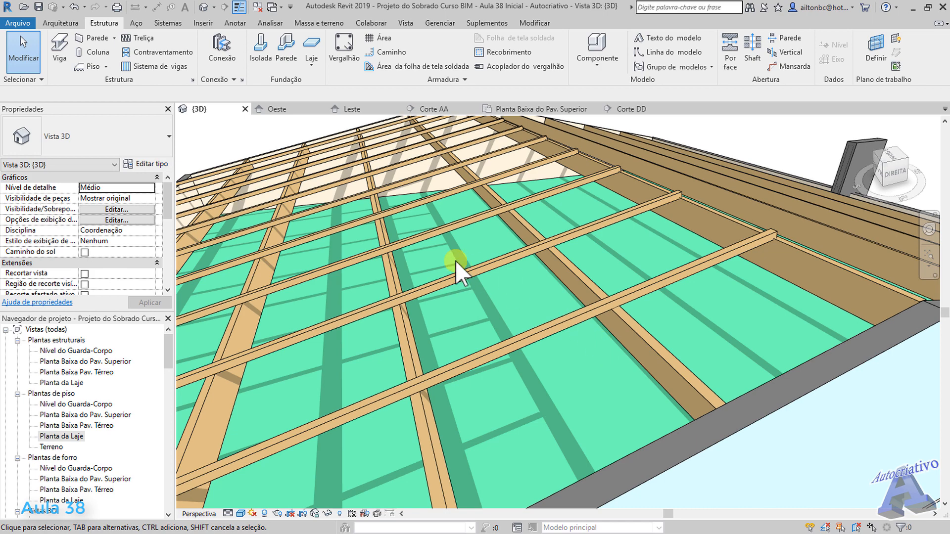
Step: Return to the Leste elevation and undo the rafter deletion, its replacement copy and the raising of the rafters onto the beams
{"action": "left_click", "coordinate": [365, 109]}
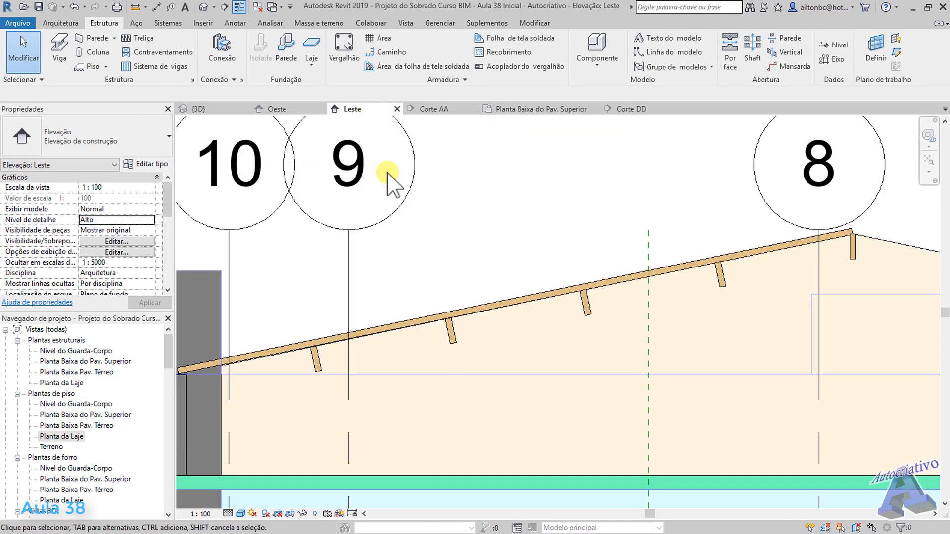
{"action": "scroll", "coordinate": [483, 303], "scroll_direction": "down", "scroll_amount": 2}
{"action": "scroll", "coordinate": [572, 346], "scroll_direction": "up", "scroll_amount": 3}
{"action": "scroll", "coordinate": [576, 343], "scroll_direction": "down", "scroll_amount": 2}
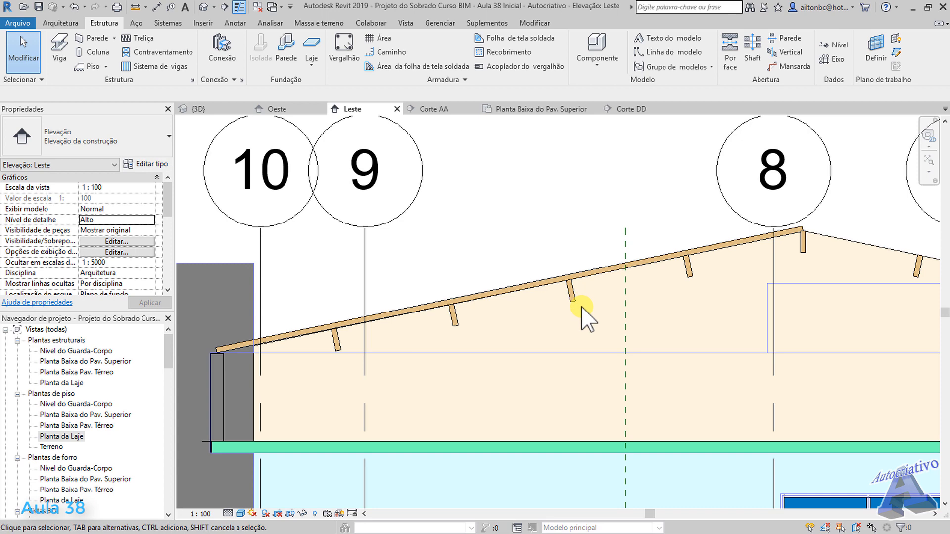
{"action": "key", "text": "ctrl+z"}
{"action": "scroll", "coordinate": [581, 309], "scroll_direction": "up", "scroll_amount": 3}
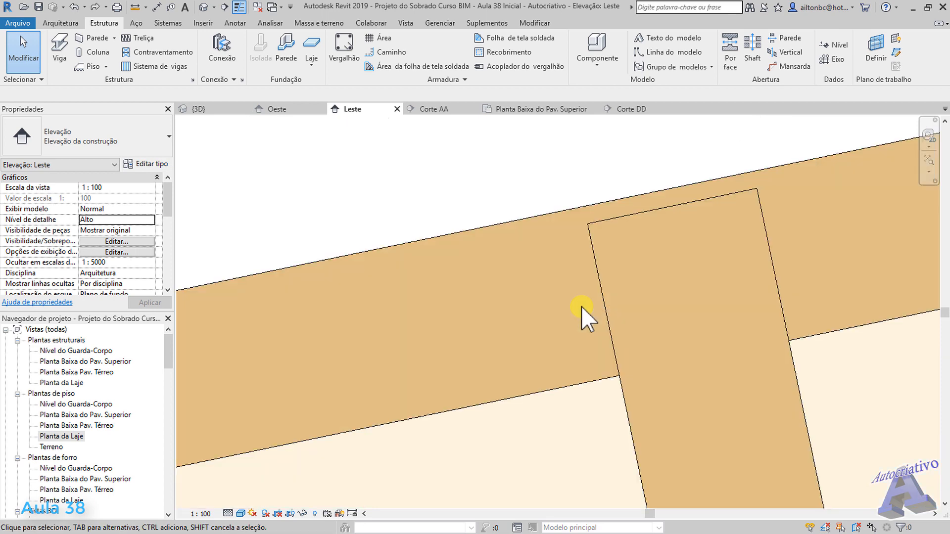
{"action": "scroll", "coordinate": [581, 314], "scroll_direction": "down", "scroll_amount": 6}
{"action": "scroll", "coordinate": [578, 257], "scroll_direction": "up", "scroll_amount": 2}
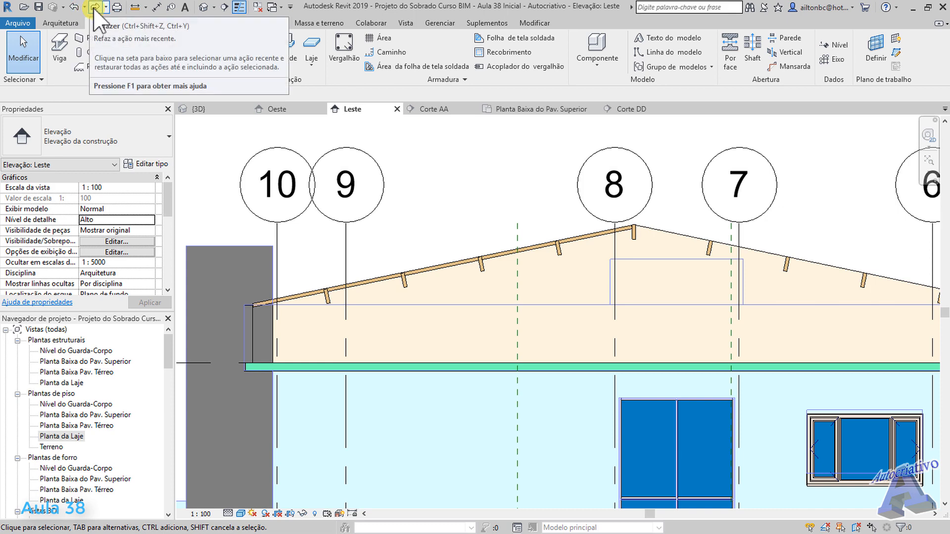
Step: Copy the lowest 6 x 25 cm beam on the rafter-covered slope down to the rafter's lower end beside the eave wall
{"action": "scroll", "coordinate": [587, 272], "scroll_direction": "up", "scroll_amount": 4}
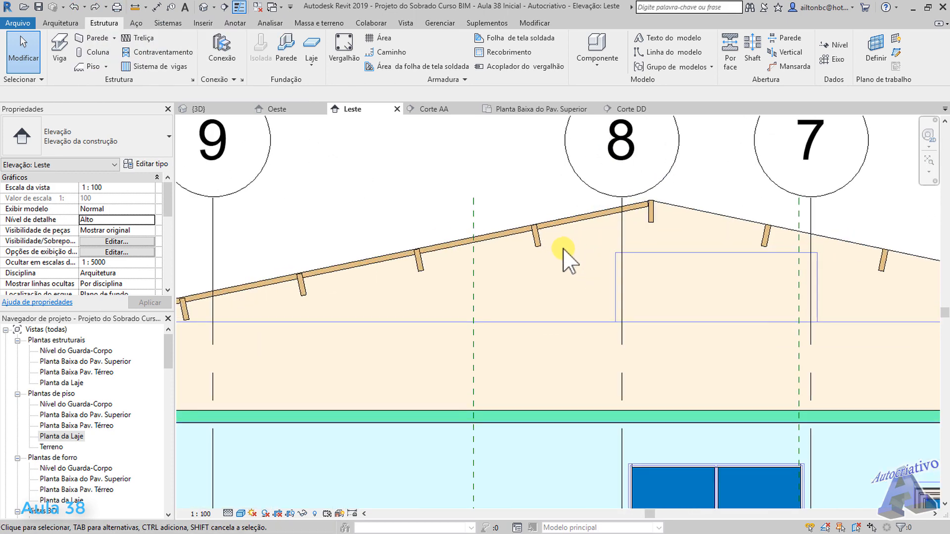
{"action": "middle_click_drag", "start_coordinate": [618, 280], "coordinate": [725, 265]}
{"action": "scroll", "coordinate": [365, 318], "scroll_direction": "up", "scroll_amount": 5}
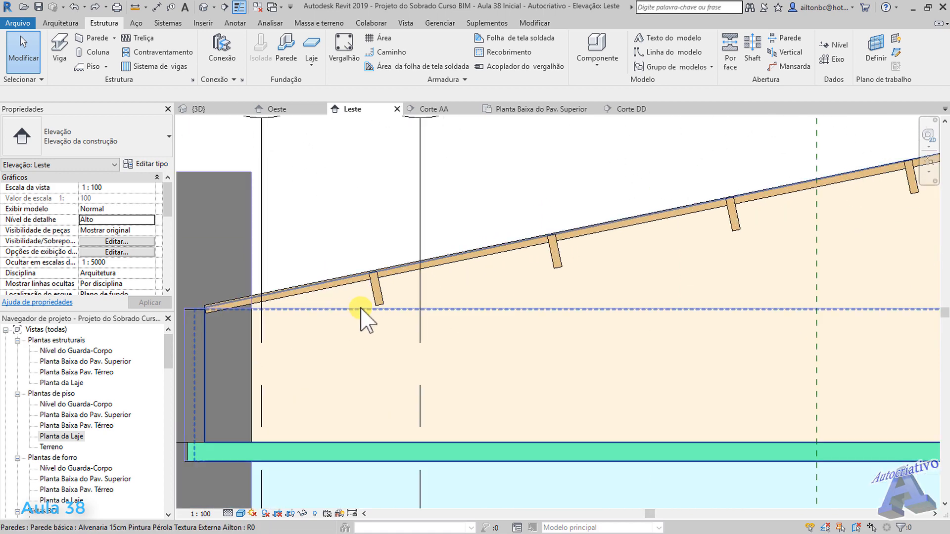
{"action": "middle_click_drag", "start_coordinate": [472, 319], "coordinate": [503, 317]}
{"action": "left_click", "coordinate": [505, 295]}
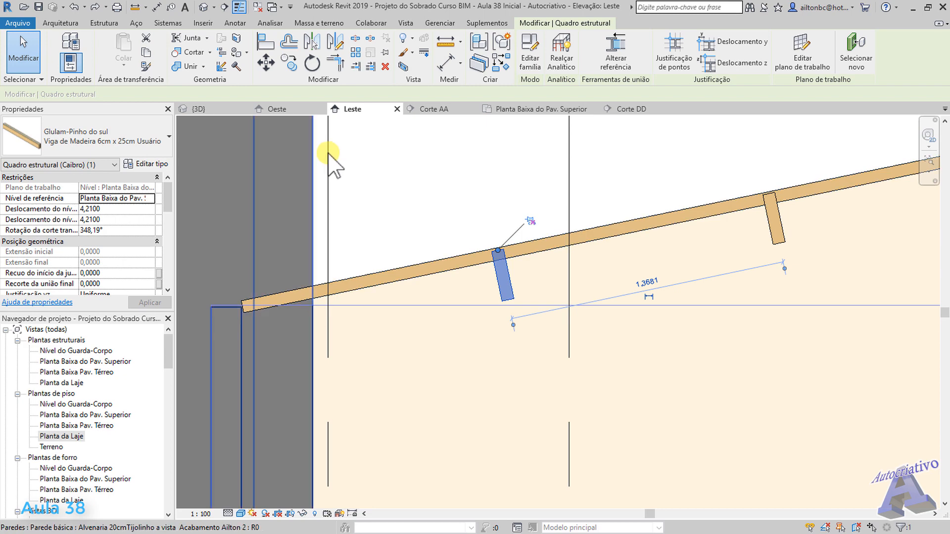
{"action": "left_click", "coordinate": [290, 66]}
{"action": "scroll", "coordinate": [514, 280], "scroll_direction": "up", "scroll_amount": 2}
{"action": "left_click", "coordinate": [491, 247]}
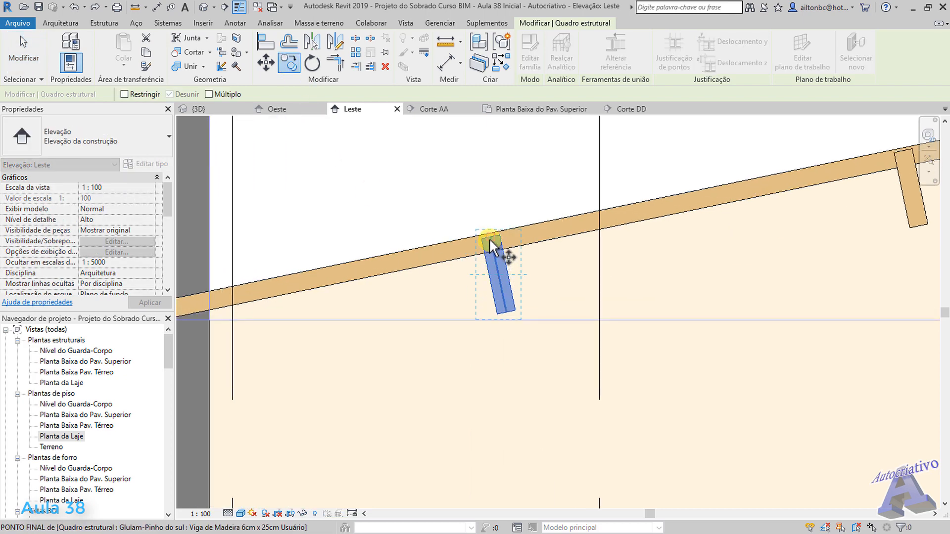
{"action": "middle_click_drag", "start_coordinate": [393, 275], "coordinate": [540, 261]}
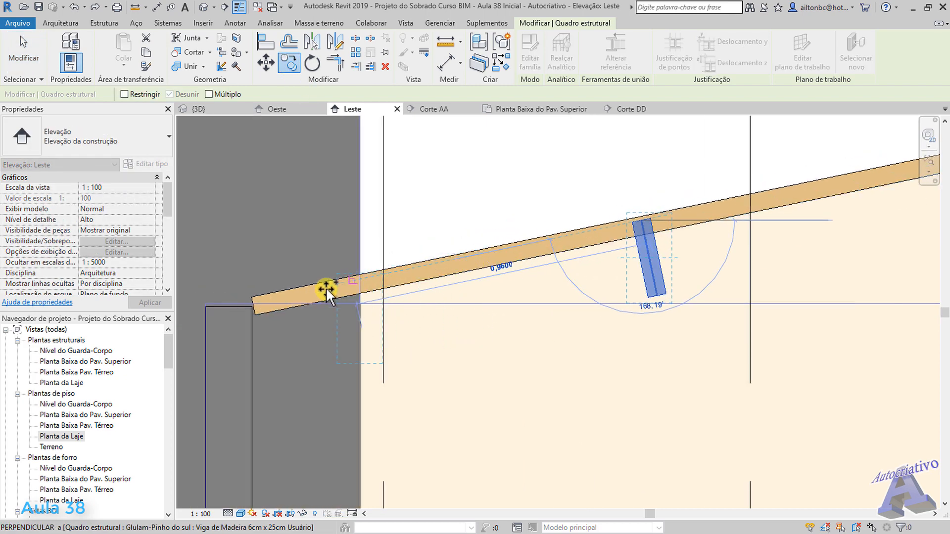
{"action": "middle_click_drag", "start_coordinate": [311, 292], "coordinate": [359, 299]}
{"action": "scroll", "coordinate": [358, 298], "scroll_direction": "up", "scroll_amount": 1}
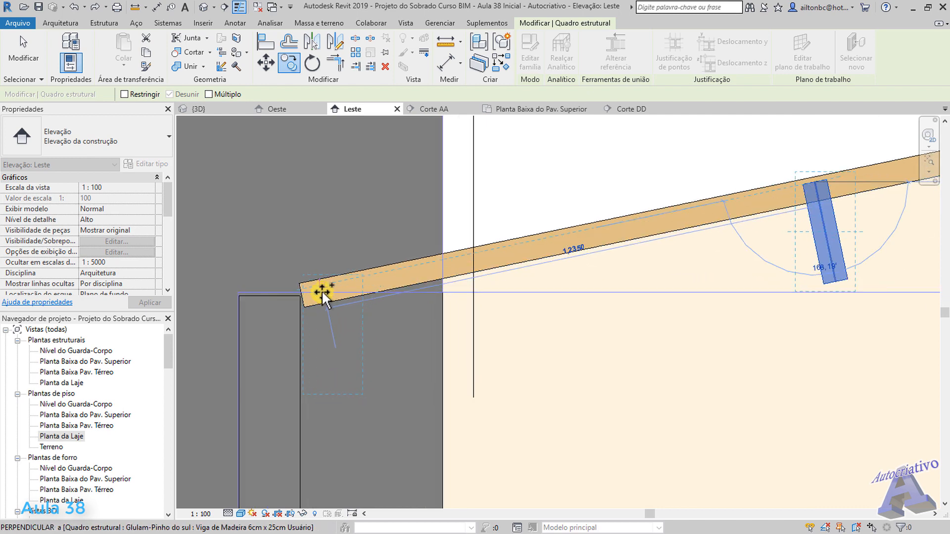
{"action": "left_click", "coordinate": [319, 293]}
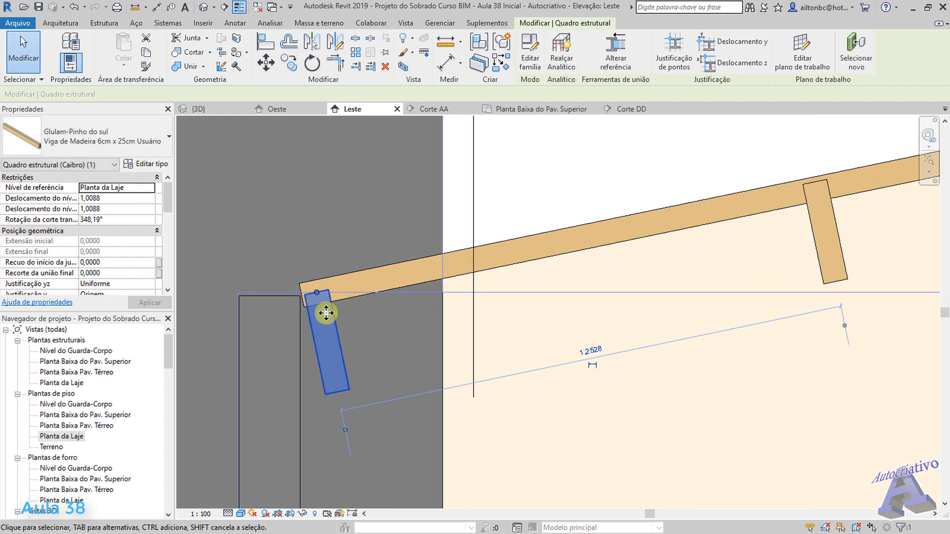
Step: Copy the lowest 6 x 25 cm beam on the opposite slope down to the eave, just inside the low light-blue wall
{"action": "scroll", "coordinate": [546, 349], "scroll_direction": "down", "scroll_amount": 1}
{"action": "scroll", "coordinate": [545, 346], "scroll_direction": "down", "scroll_amount": 4}
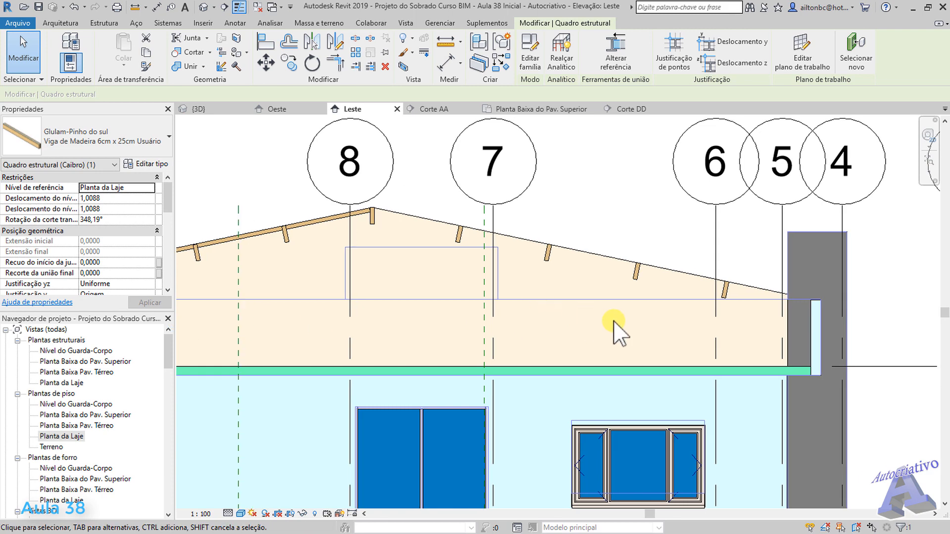
{"action": "scroll", "coordinate": [757, 288], "scroll_direction": "up", "scroll_amount": 2}
{"action": "middle_click_drag", "start_coordinate": [758, 287], "coordinate": [618, 267]}
{"action": "scroll", "coordinate": [589, 264], "scroll_direction": "up", "scroll_amount": 4}
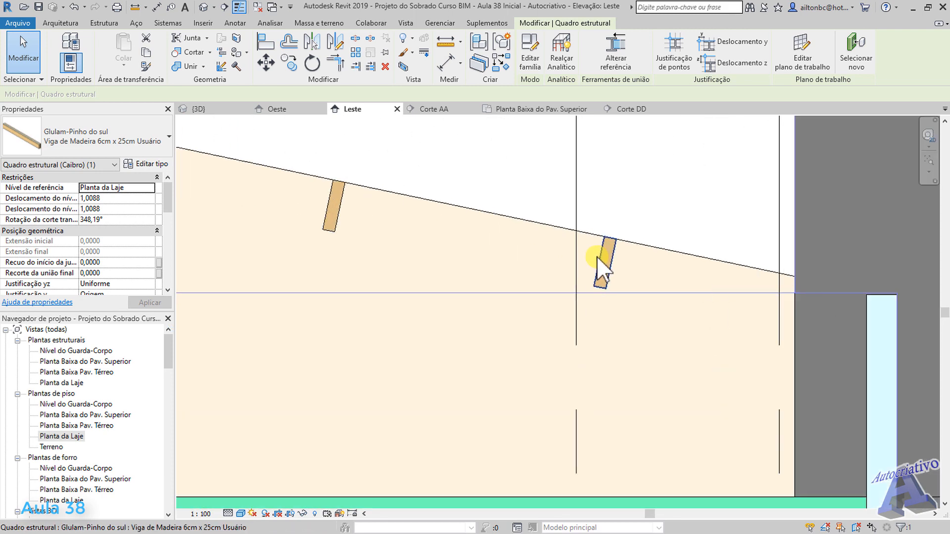
{"action": "middle_click_drag", "start_coordinate": [645, 297], "coordinate": [484, 300]}
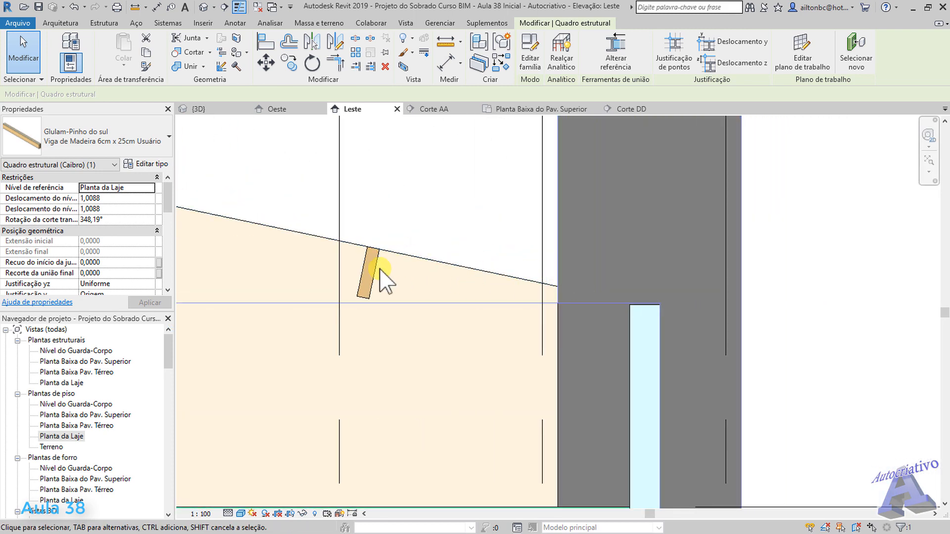
{"action": "left_click", "coordinate": [372, 280]}
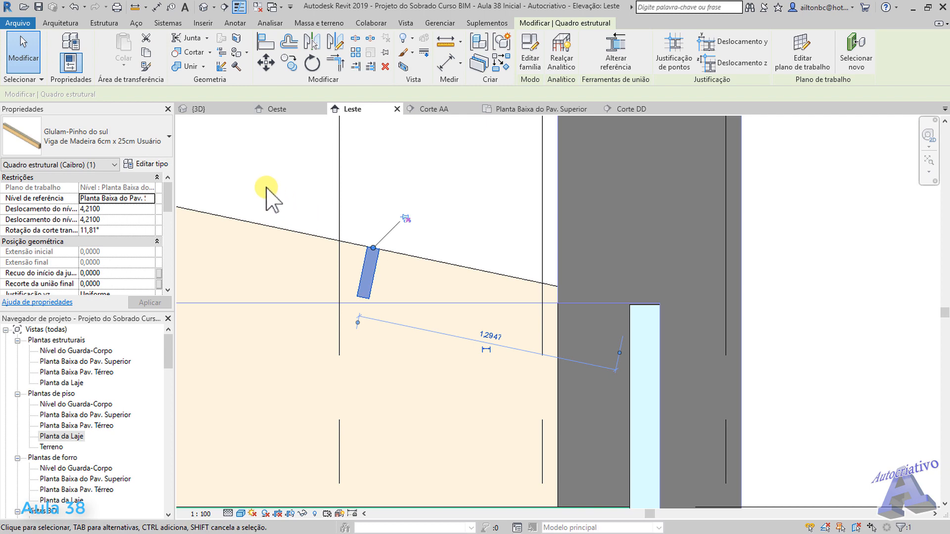
{"action": "left_click", "coordinate": [289, 63]}
{"action": "scroll", "coordinate": [371, 232], "scroll_direction": "up", "scroll_amount": 2}
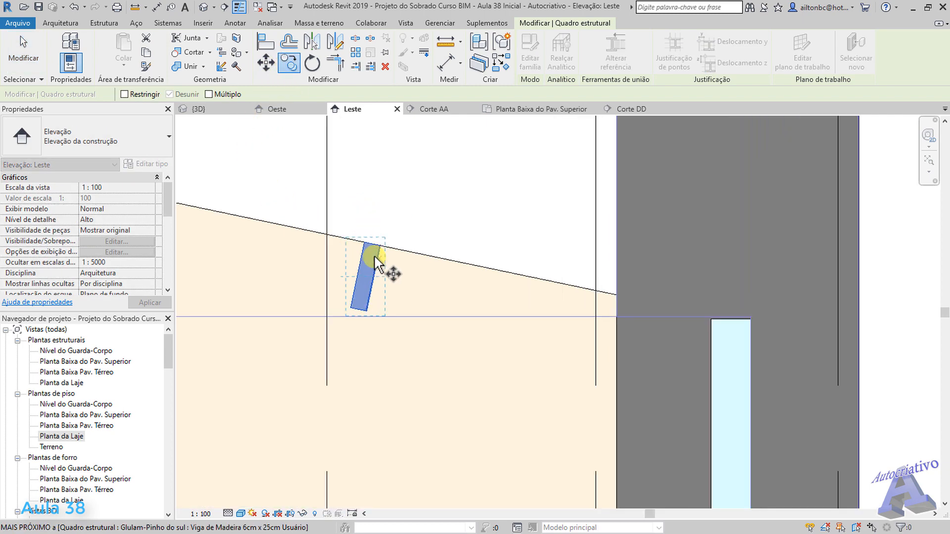
{"action": "left_click", "coordinate": [372, 247]}
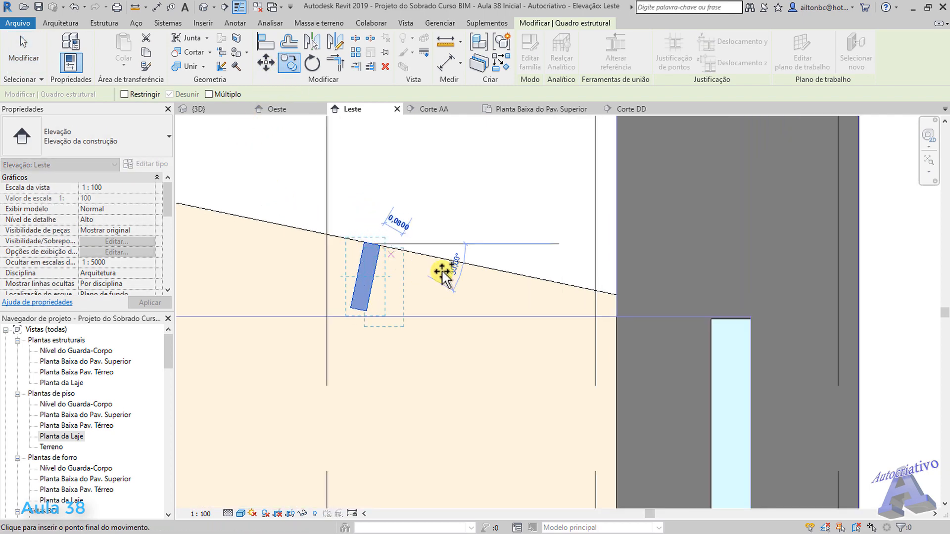
{"action": "left_click", "coordinate": [697, 312]}
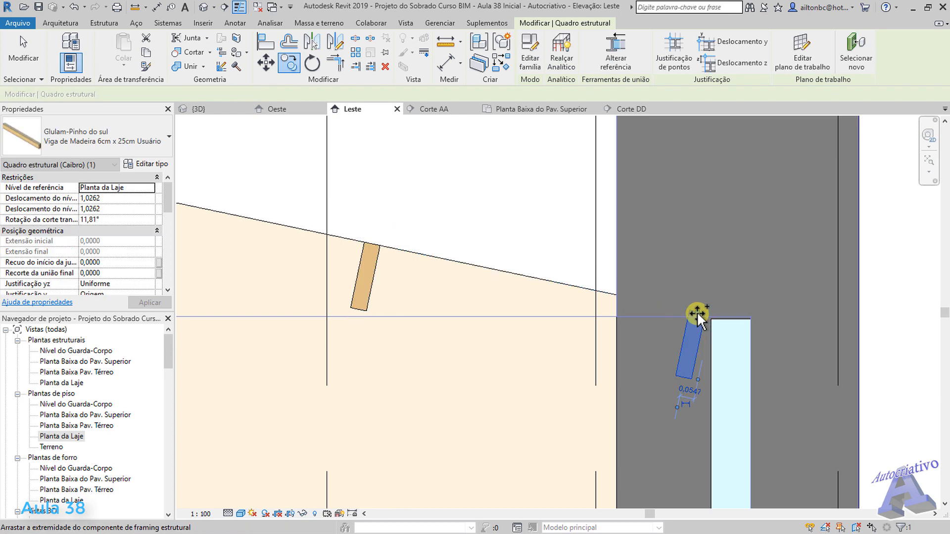
Step: Try removing every other beam by deleting the second and fourth beams from the ridge on both slopes
{"action": "scroll", "coordinate": [556, 354], "scroll_direction": "down", "scroll_amount": 3}
{"action": "scroll", "coordinate": [554, 348], "scroll_direction": "down", "scroll_amount": 2}
{"action": "middle_click_drag", "start_coordinate": [620, 377], "coordinate": [805, 353]}
{"action": "scroll", "coordinate": [805, 354], "scroll_direction": "down", "scroll_amount": 1}
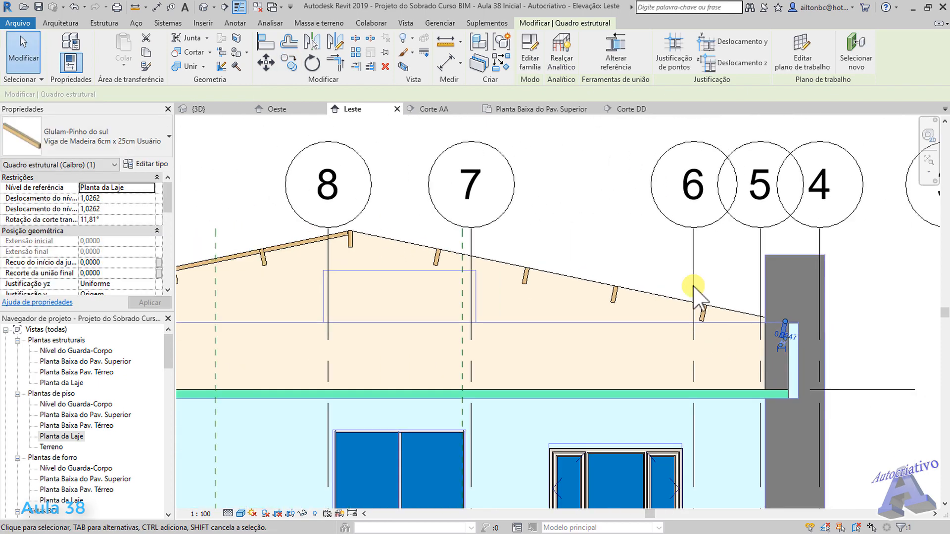
{"action": "left_click", "coordinate": [655, 258]}
{"action": "middle_click_drag", "start_coordinate": [689, 295], "coordinate": [711, 302]}
{"action": "left_click", "coordinate": [724, 319]}
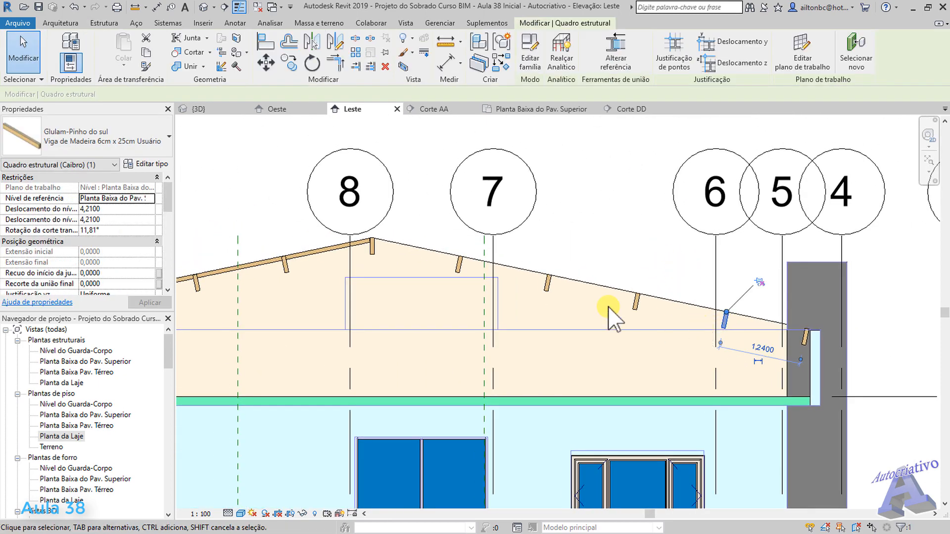
{"action": "left_click", "coordinate": [549, 288], "text": "ctrl"}
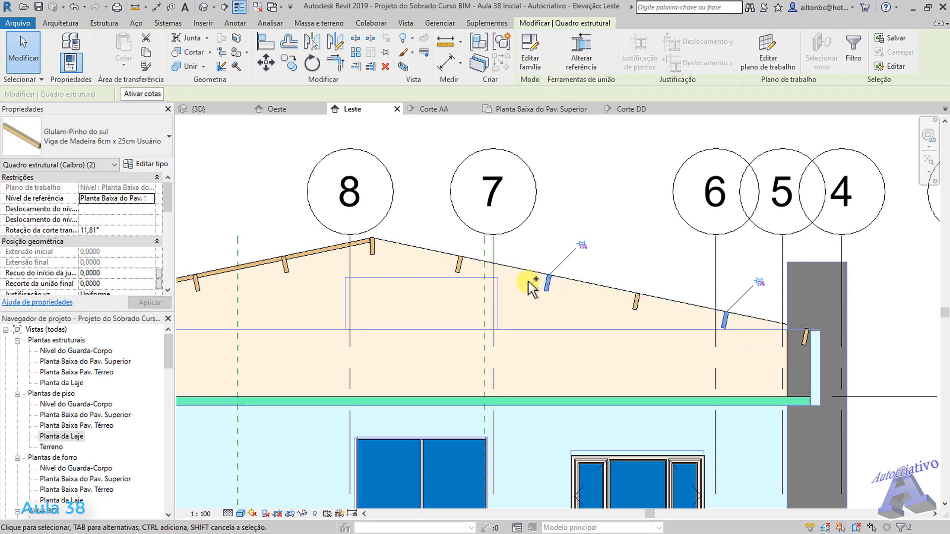
{"action": "middle_click_drag", "start_coordinate": [570, 299], "coordinate": [738, 307]}
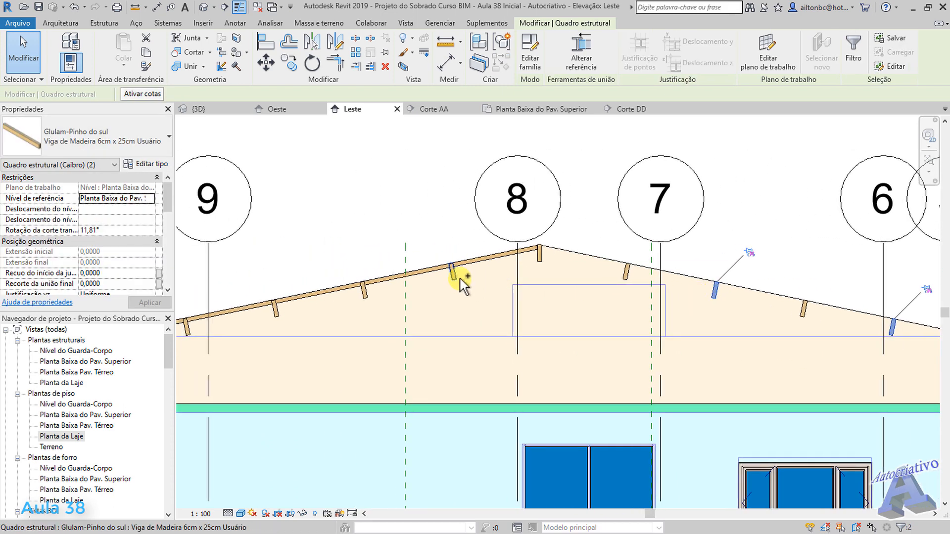
{"action": "middle_click_drag", "start_coordinate": [516, 322], "coordinate": [485, 319]}
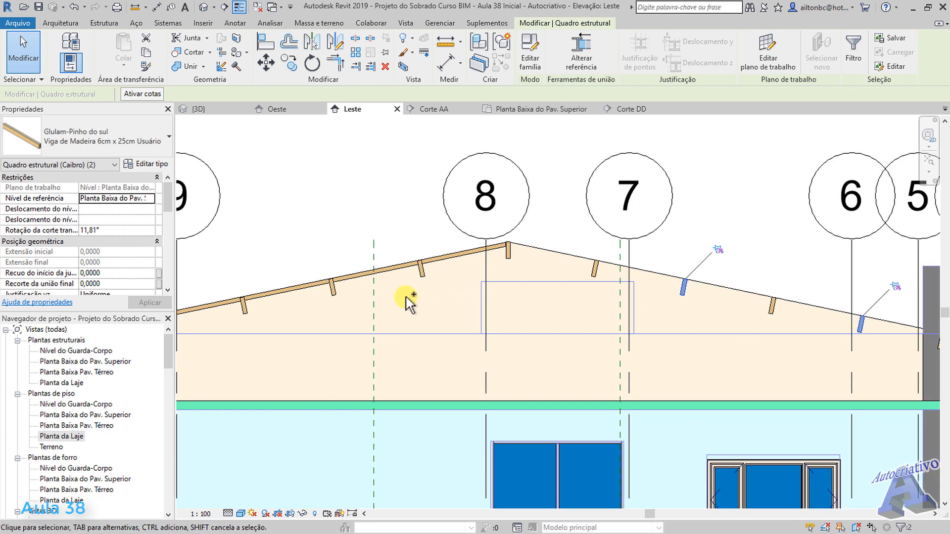
{"action": "left_click", "coordinate": [338, 291], "text": "ctrl"}
{"action": "middle_click_drag", "start_coordinate": [433, 328], "coordinate": [629, 301]}
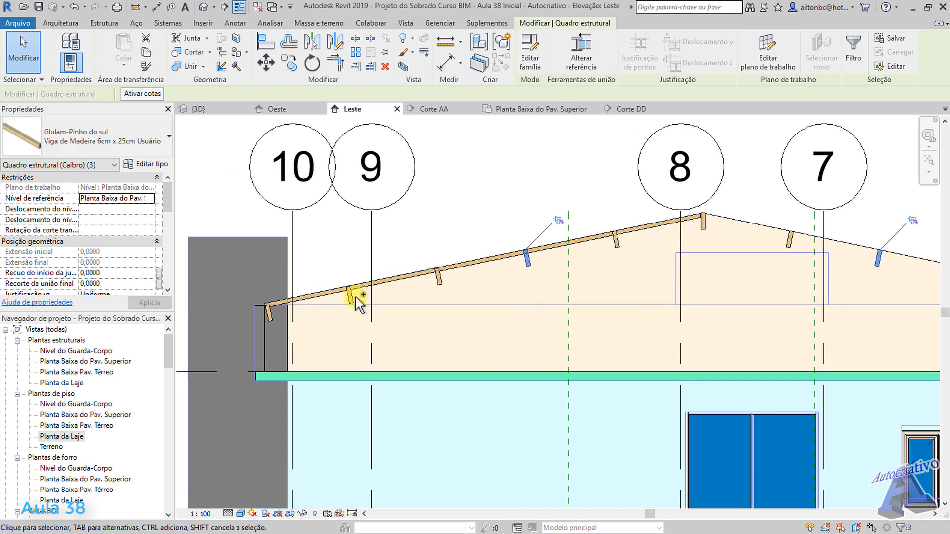
{"action": "scroll", "coordinate": [456, 310], "scroll_direction": "down", "scroll_amount": 2}
{"action": "middle_click_drag", "start_coordinate": [505, 327], "coordinate": [454, 315]}
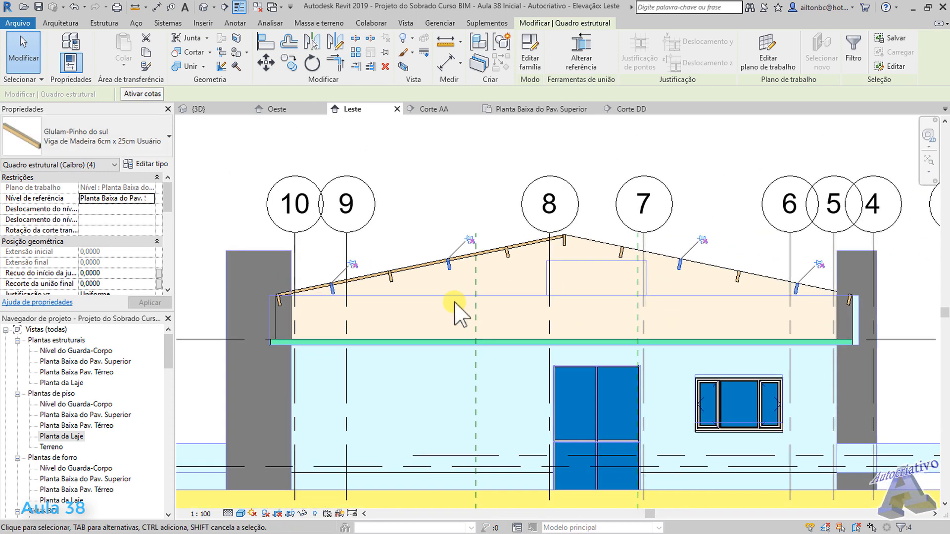
{"action": "key", "text": "Escape"}
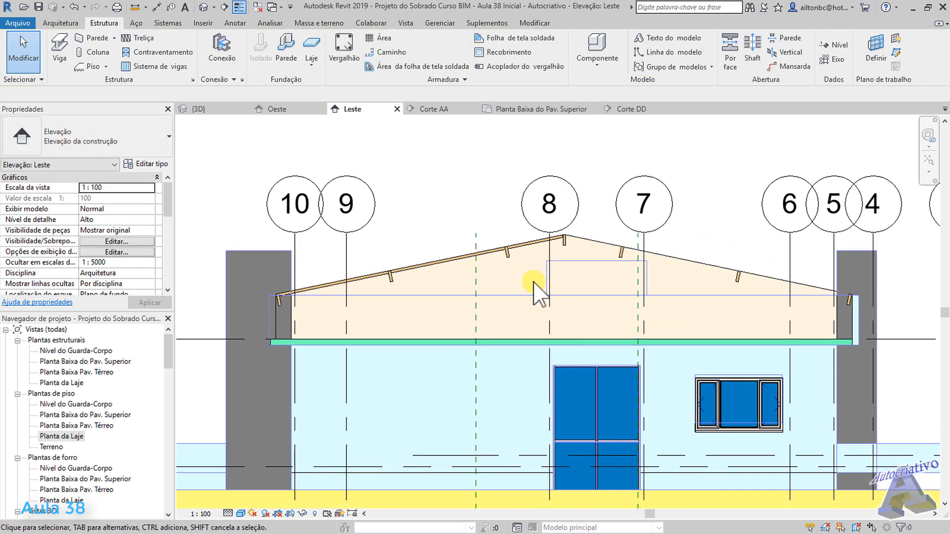
Step: Undo the deletion of the four alternate beams
{"action": "scroll", "coordinate": [534, 270], "scroll_direction": "up", "scroll_amount": 3}
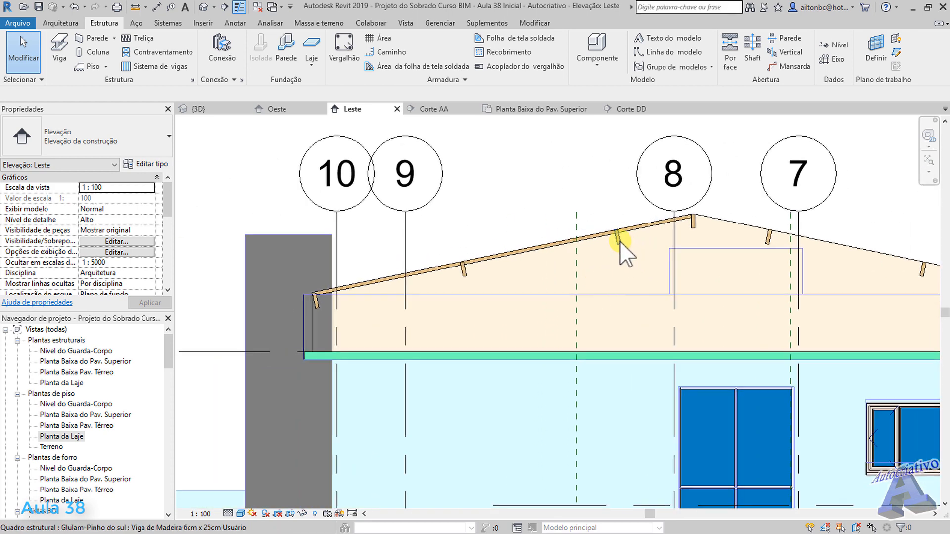
{"action": "left_click", "coordinate": [617, 241]}
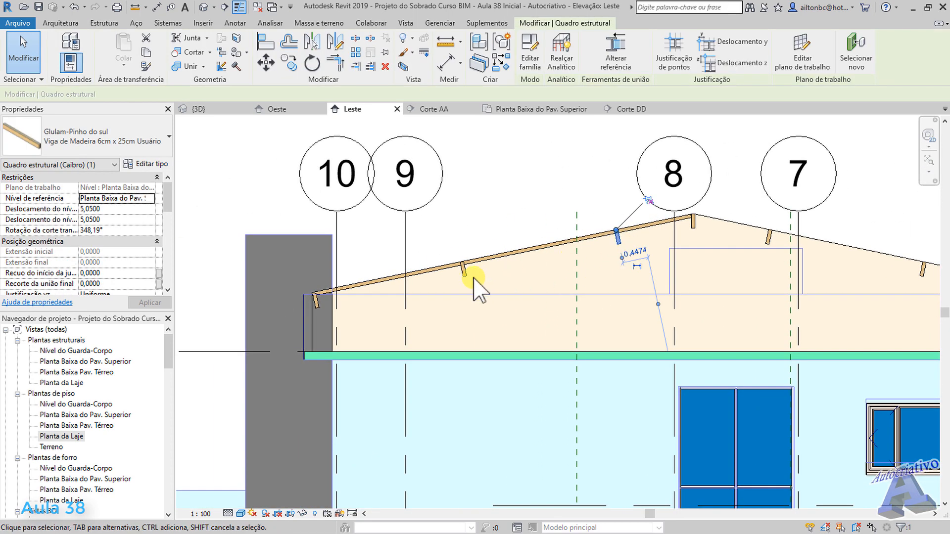
{"action": "key", "text": "ctrl+z"}
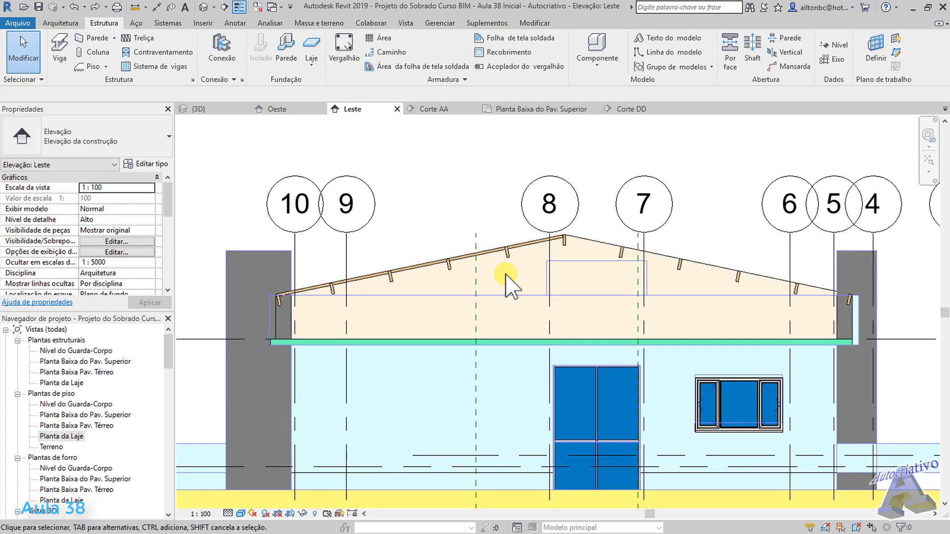
{"action": "scroll", "coordinate": [503, 277], "scroll_direction": "up", "scroll_amount": 1}
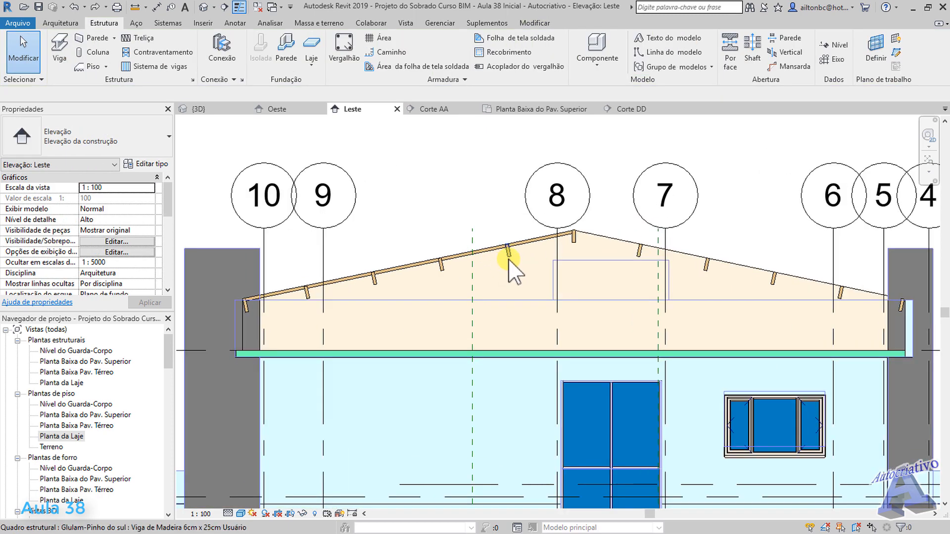
{"action": "left_click", "coordinate": [512, 259]}
{"action": "left_click", "coordinate": [639, 253], "text": "ctrl"}
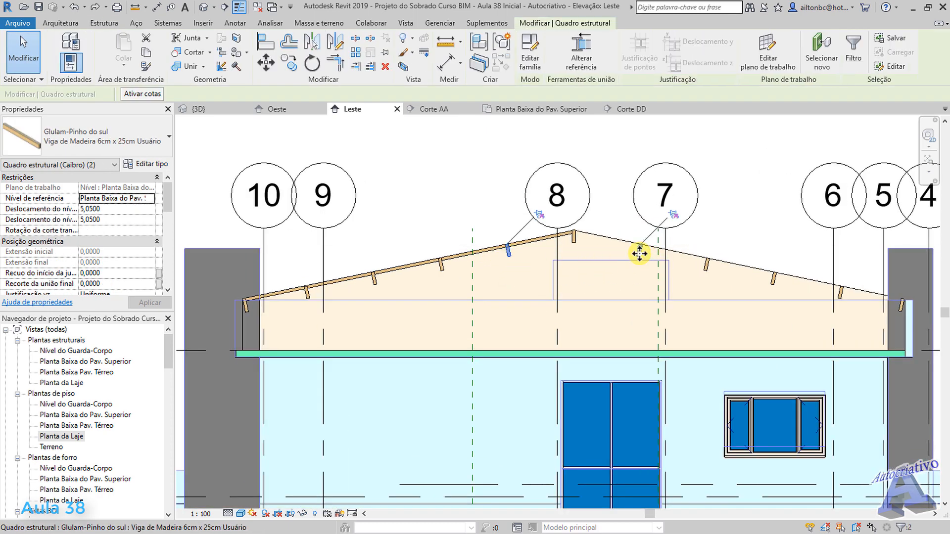
{"action": "left_click", "coordinate": [376, 279], "text": "ctrl"}
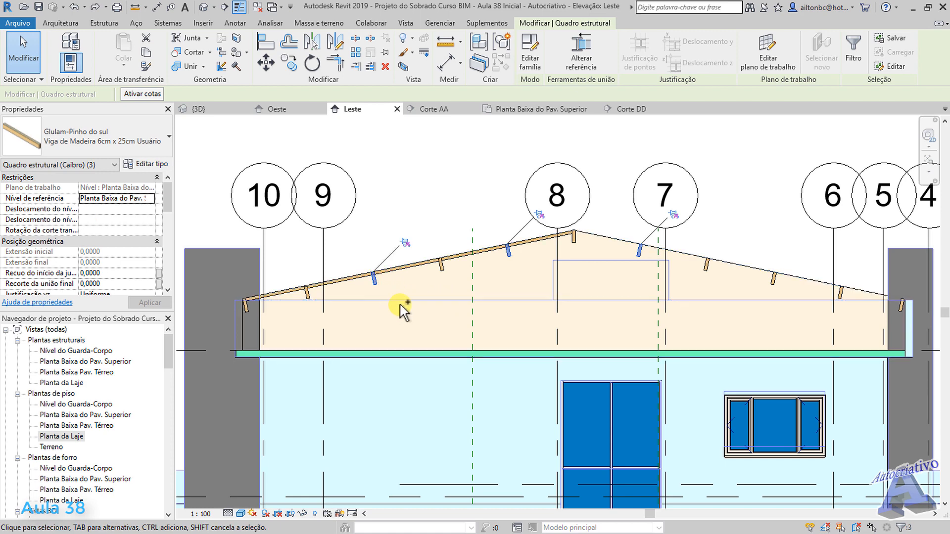
{"action": "left_click", "coordinate": [770, 287], "text": "ctrl"}
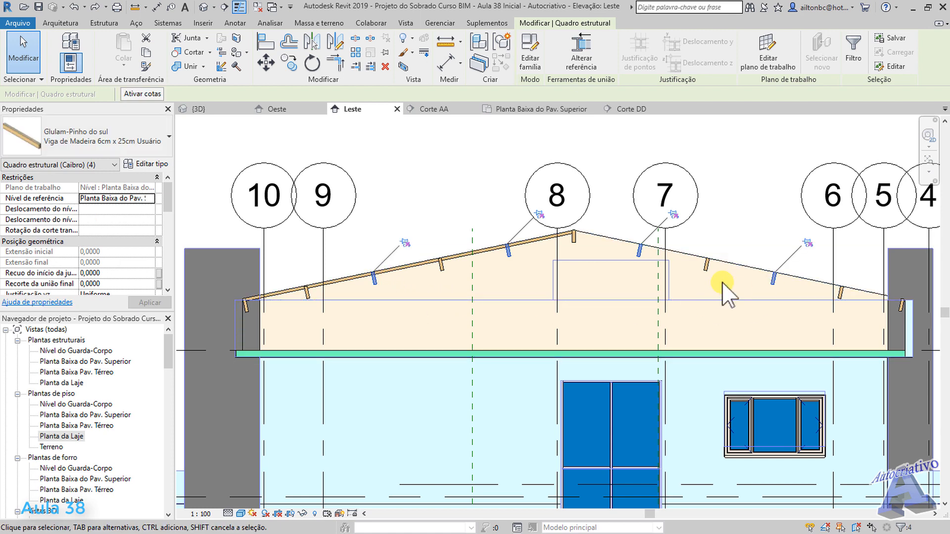
{"action": "key", "text": "Escape"}
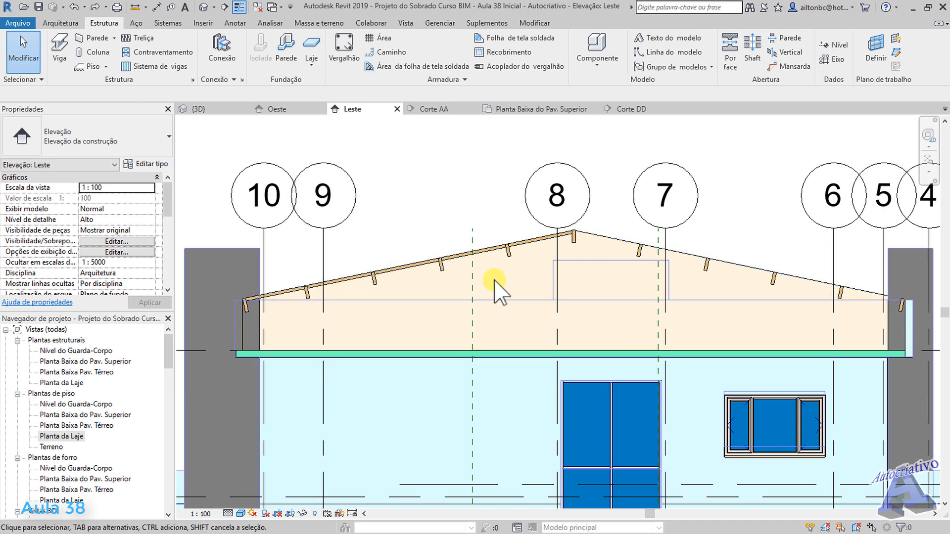
Step: Move all ten inclined 6 x 25 cm beams on both slopes straight down by 0,06 m, leaving the ridge beam in place
{"action": "scroll", "coordinate": [496, 286], "scroll_direction": "up", "scroll_amount": 1}
{"action": "scroll", "coordinate": [494, 280], "scroll_direction": "up", "scroll_amount": 1}
{"action": "middle_click_drag", "start_coordinate": [494, 280], "coordinate": [528, 280]}
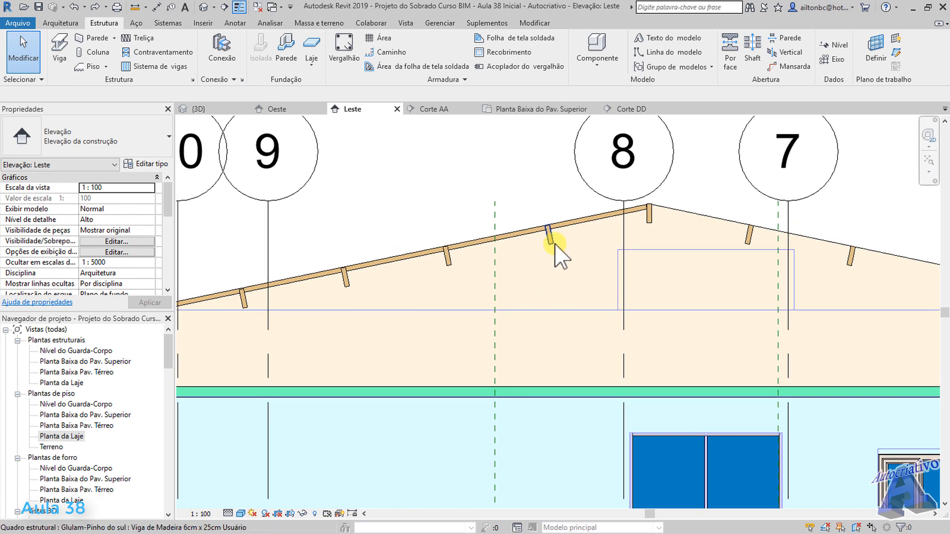
{"action": "left_click", "coordinate": [549, 235]}
{"action": "left_click", "coordinate": [448, 258], "text": "ctrl"}
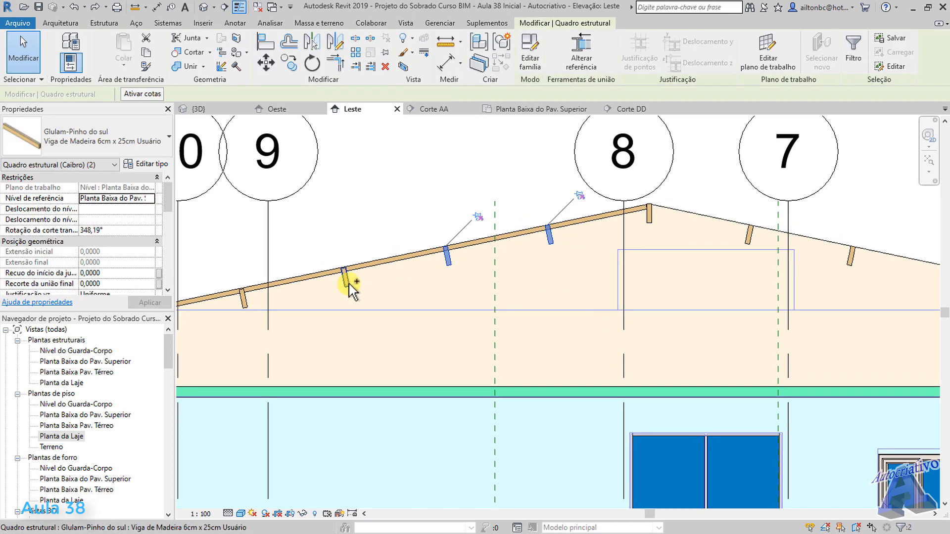
{"action": "left_click", "coordinate": [346, 278], "text": "ctrl"}
{"action": "scroll", "coordinate": [569, 304], "scroll_direction": "down", "scroll_amount": 1}
{"action": "left_click", "coordinate": [276, 298], "text": "ctrl"}
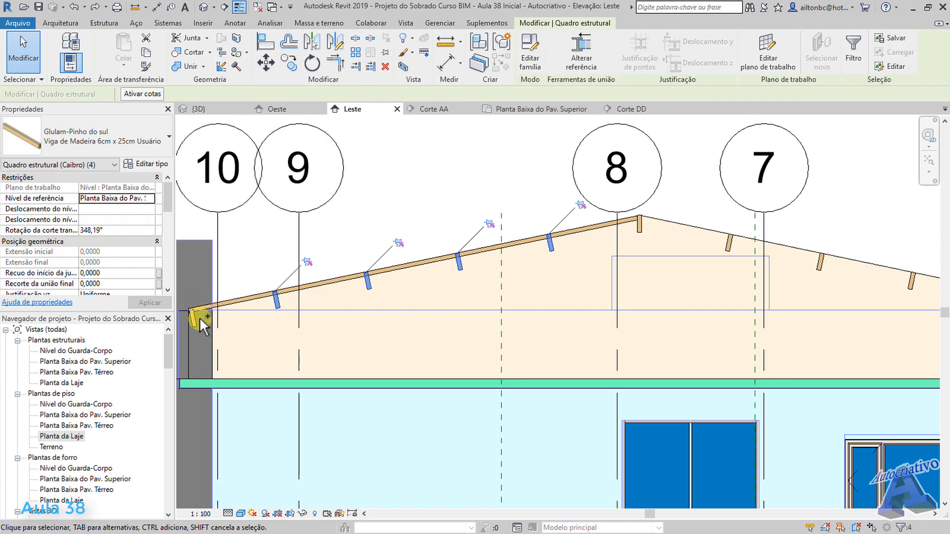
{"action": "left_click", "coordinate": [193, 321], "text": "ctrl"}
{"action": "middle_click_drag", "start_coordinate": [584, 332], "coordinate": [407, 362]}
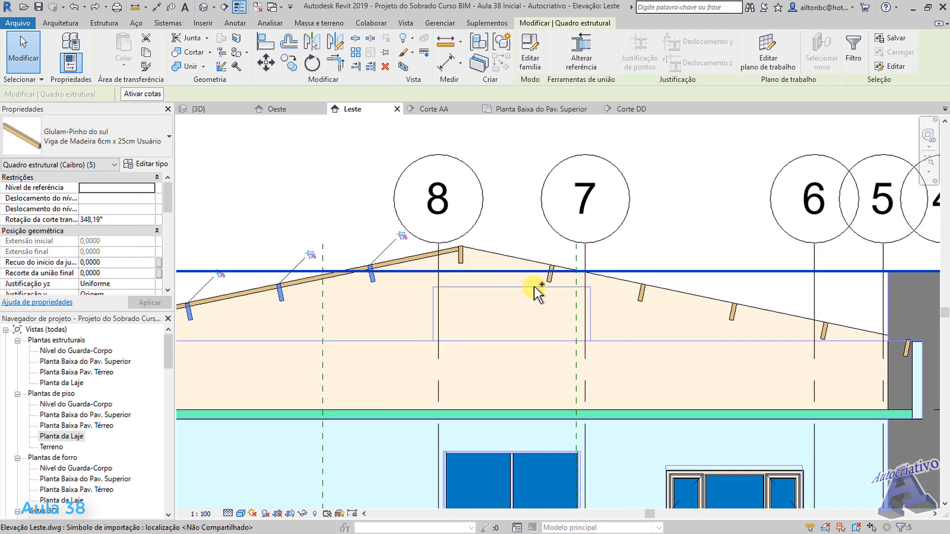
{"action": "left_click", "coordinate": [642, 300], "text": "ctrl"}
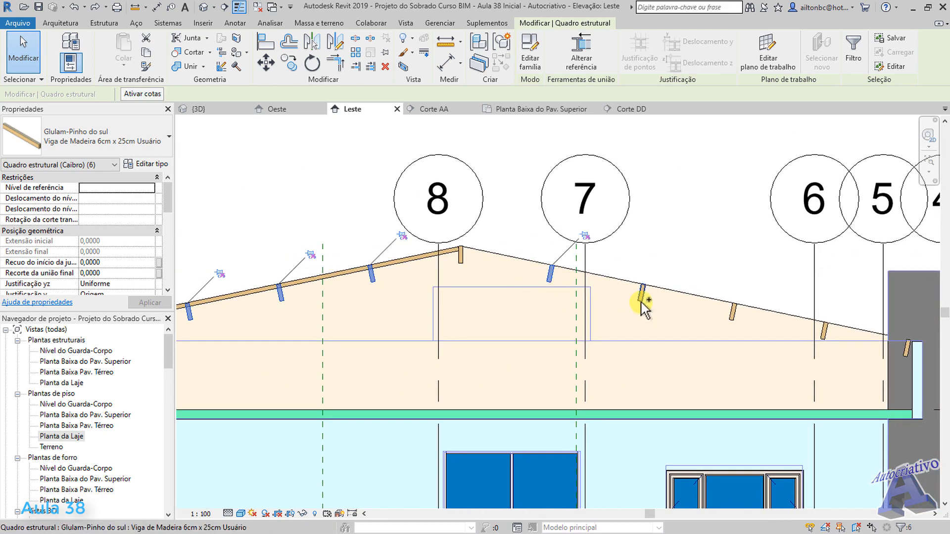
{"action": "left_click", "coordinate": [733, 317], "text": "ctrl"}
{"action": "left_click", "coordinate": [823, 338], "text": "ctrl"}
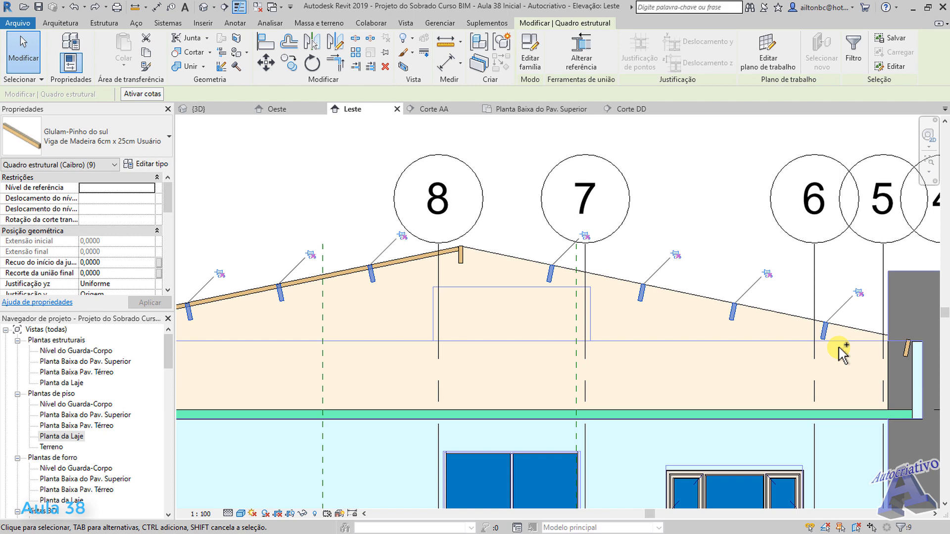
{"action": "left_click", "coordinate": [904, 356], "text": "ctrl"}
{"action": "scroll", "coordinate": [647, 373], "scroll_direction": "down", "scroll_amount": 1}
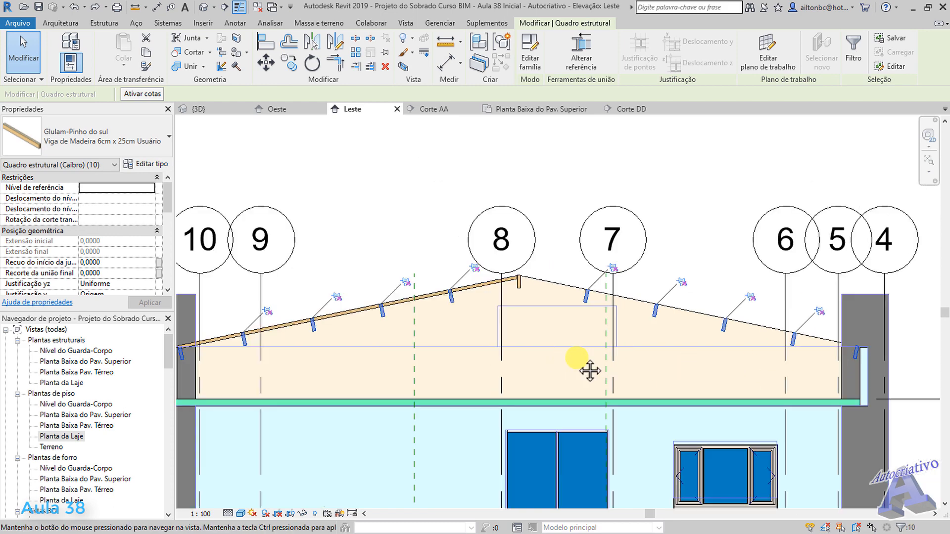
{"action": "middle_click_drag", "start_coordinate": [590, 371], "coordinate": [674, 365]}
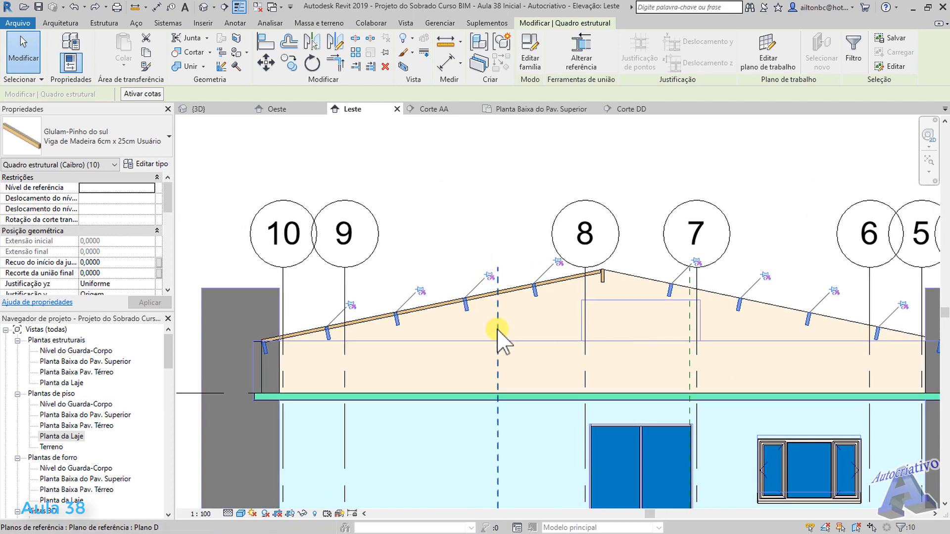
{"action": "left_click", "coordinate": [267, 63]}
{"action": "scroll", "coordinate": [591, 307], "scroll_direction": "up", "scroll_amount": 4}
{"action": "scroll", "coordinate": [625, 268], "scroll_direction": "up", "scroll_amount": 2}
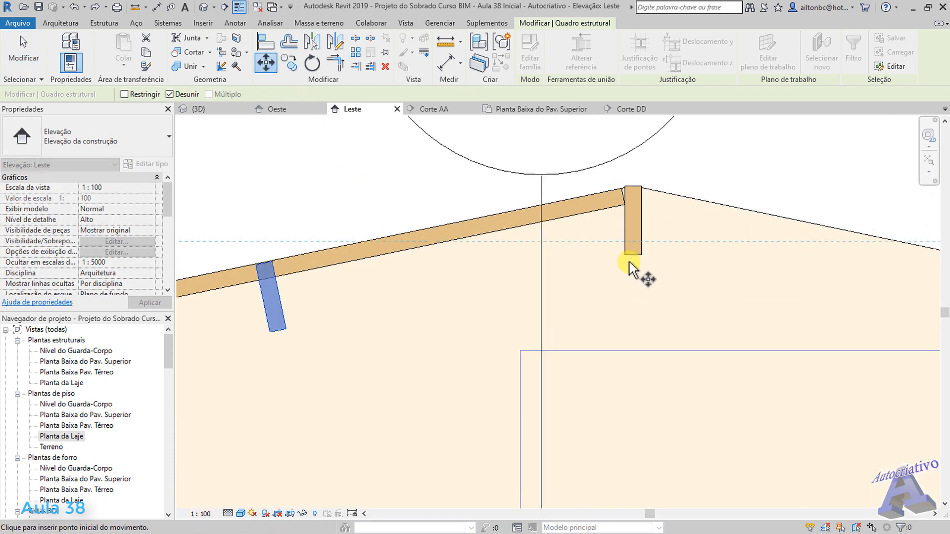
{"action": "left_click", "coordinate": [633, 254]}
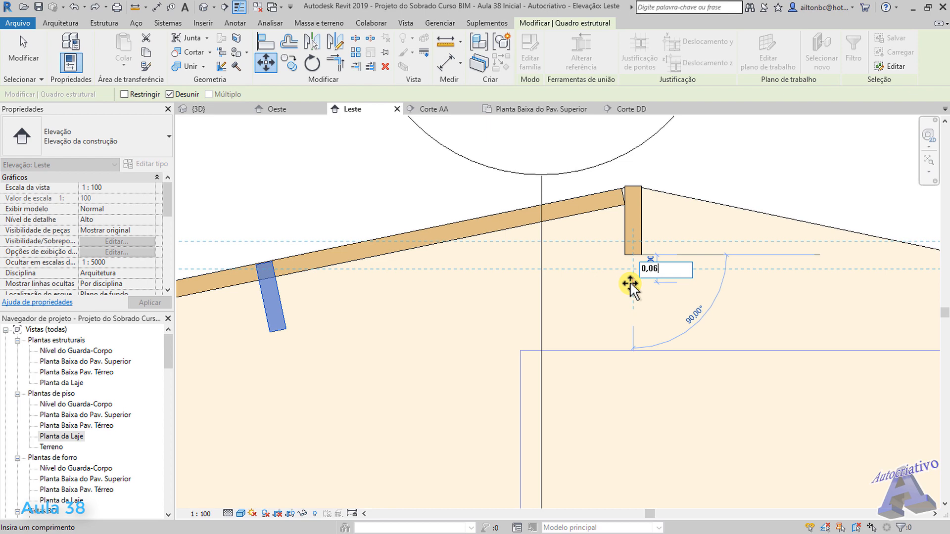
{"action": "key", "text": "Return"}
Step: Align the top of the second-lowest beam, near axis 9, with the underside of the rafter
{"action": "scroll", "coordinate": [314, 301], "scroll_direction": "down", "scroll_amount": 3}
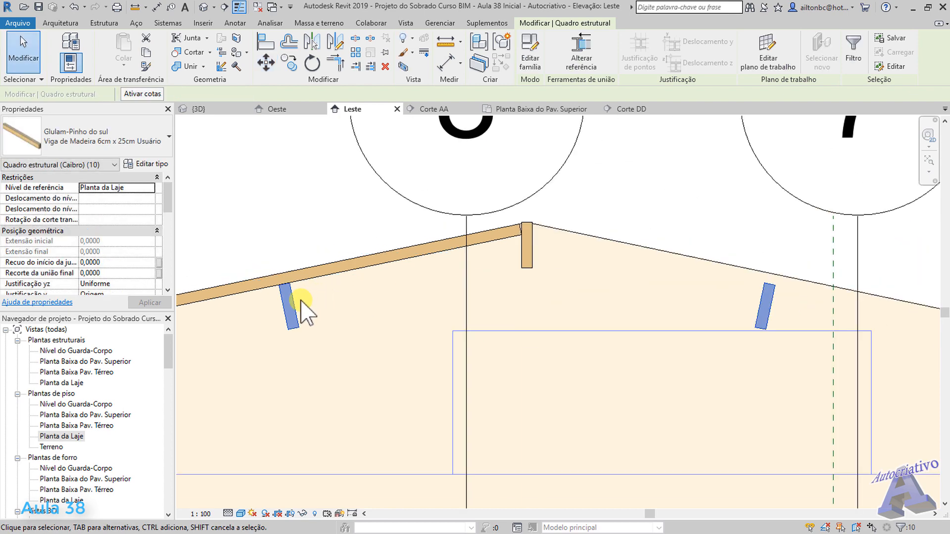
{"action": "middle_click_drag", "start_coordinate": [385, 346], "coordinate": [683, 338]}
{"action": "scroll", "coordinate": [534, 340], "scroll_direction": "down", "scroll_amount": 1}
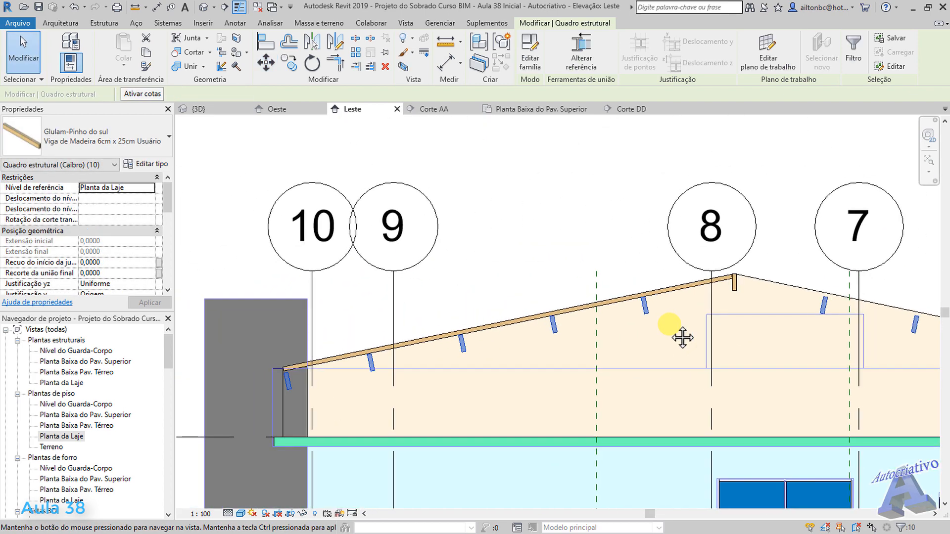
{"action": "scroll", "coordinate": [296, 429], "scroll_direction": "up", "scroll_amount": 7}
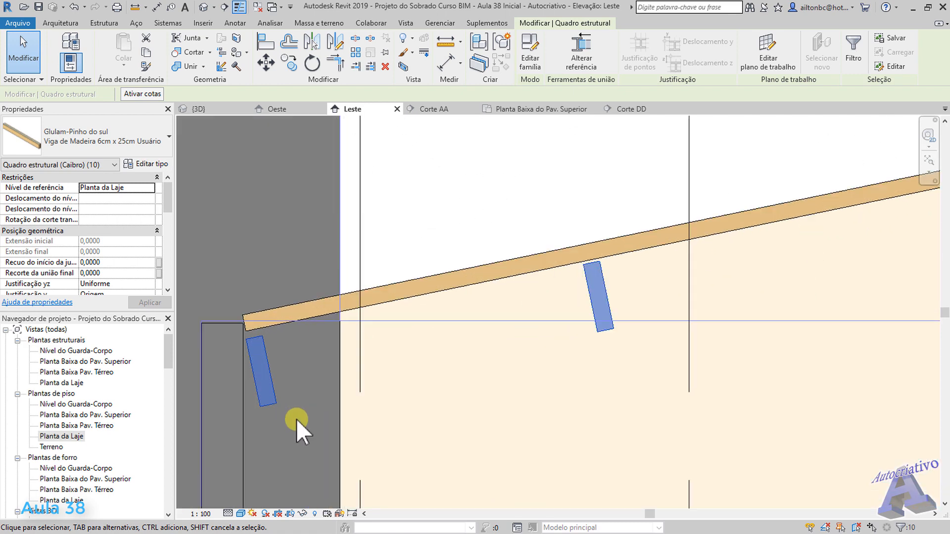
{"action": "scroll", "coordinate": [568, 324], "scroll_direction": "down", "scroll_amount": 5}
{"action": "scroll", "coordinate": [616, 320], "scroll_direction": "up", "scroll_amount": 2}
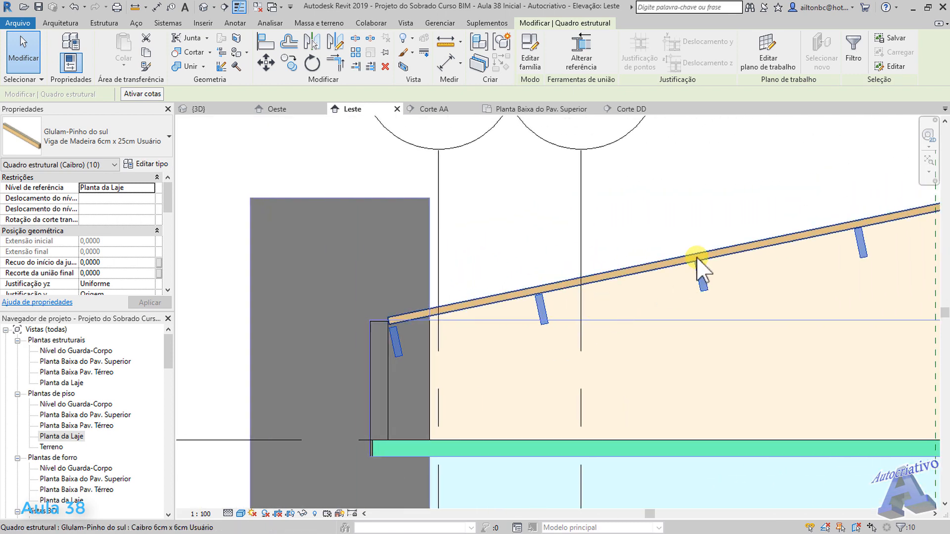
{"action": "left_click", "coordinate": [513, 236]}
{"action": "scroll", "coordinate": [534, 317], "scroll_direction": "up", "scroll_amount": 6}
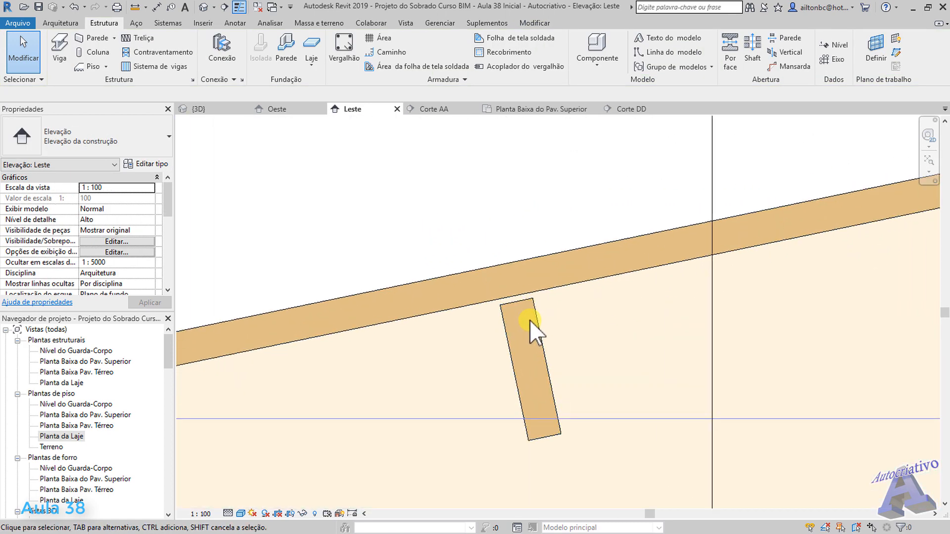
{"action": "left_click", "coordinate": [532, 23]}
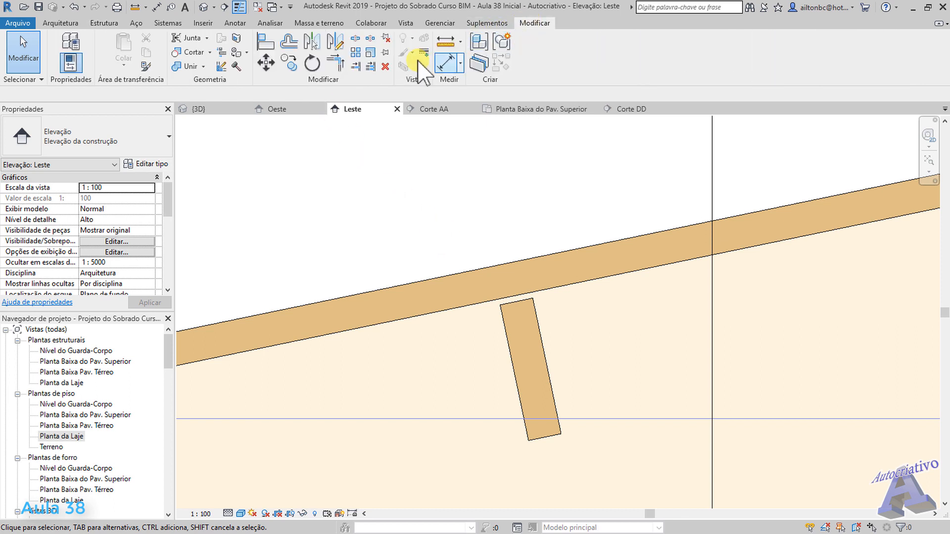
{"action": "left_click", "coordinate": [266, 43]}
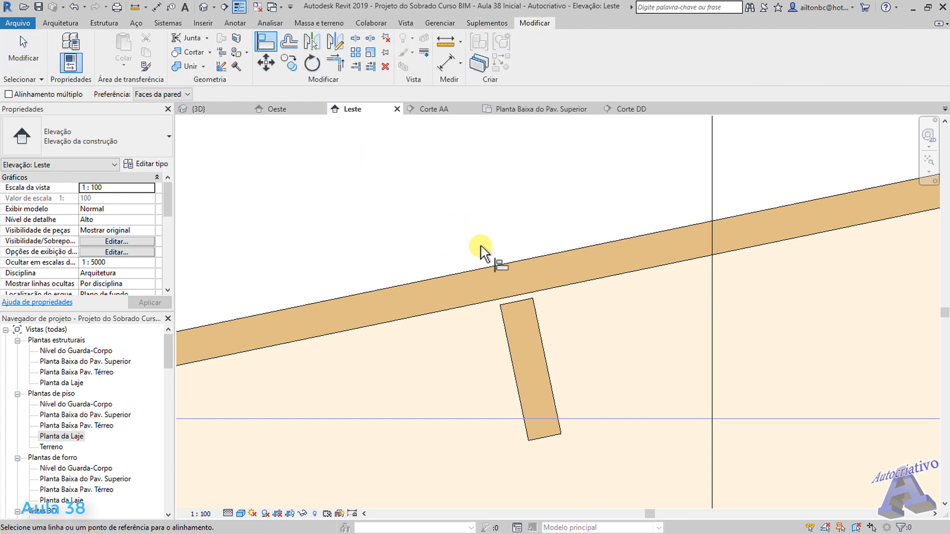
{"action": "left_click", "coordinate": [513, 298]}
{"action": "left_click", "coordinate": [515, 300]}
Step: Align the top of the lowest beam beside the eave wall with the underside of the rafter
{"action": "middle_click_drag", "start_coordinate": [314, 363], "coordinate": [617, 292]}
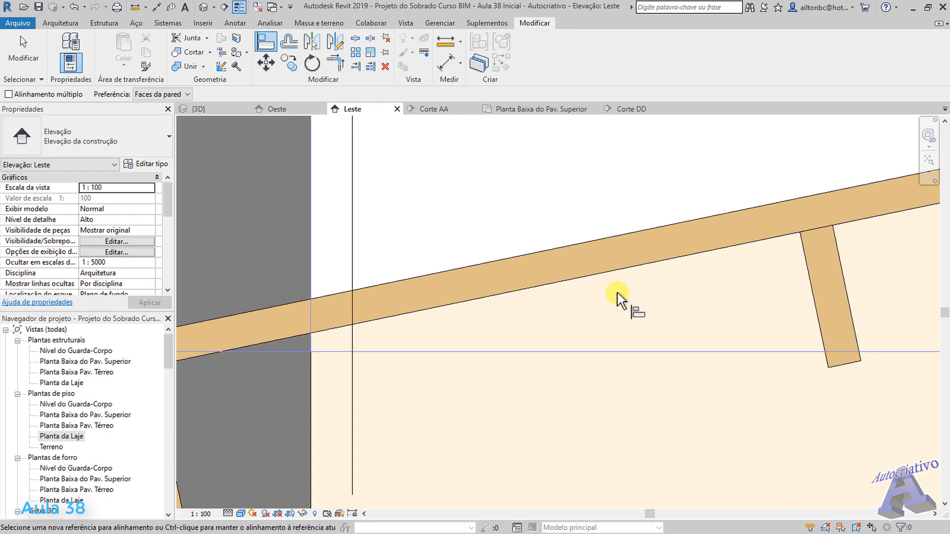
{"action": "scroll", "coordinate": [494, 326], "scroll_direction": "down", "scroll_amount": 1}
{"action": "middle_click_drag", "start_coordinate": [386, 360], "coordinate": [629, 297]}
{"action": "scroll", "coordinate": [508, 299], "scroll_direction": "up", "scroll_amount": 1}
{"action": "left_click", "coordinate": [481, 289]}
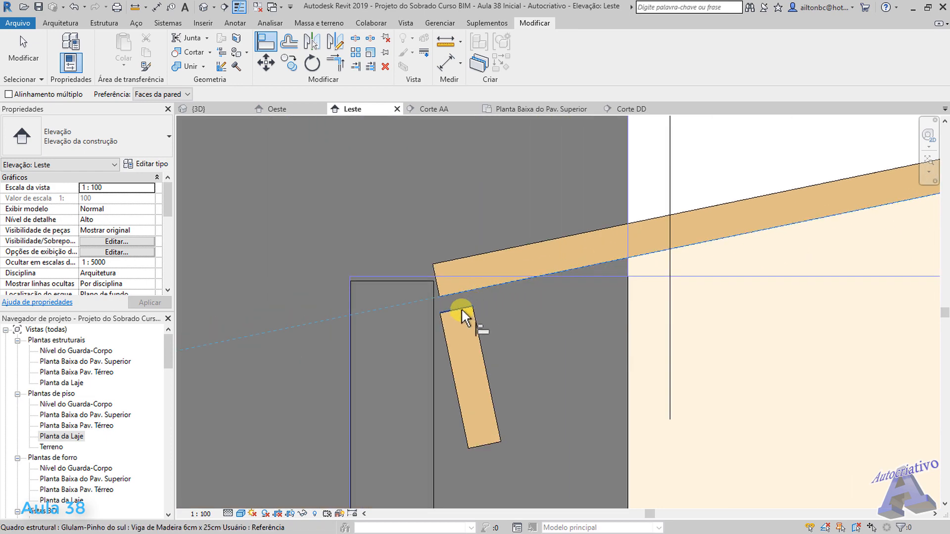
{"action": "left_click", "coordinate": [461, 308]}
Step: Align the remaining inclined beams on the rafter-covered slope with the rafter's underside and end the alignment
{"action": "scroll", "coordinate": [494, 304], "scroll_direction": "down", "scroll_amount": 5}
{"action": "scroll", "coordinate": [462, 281], "scroll_direction": "up", "scroll_amount": 5}
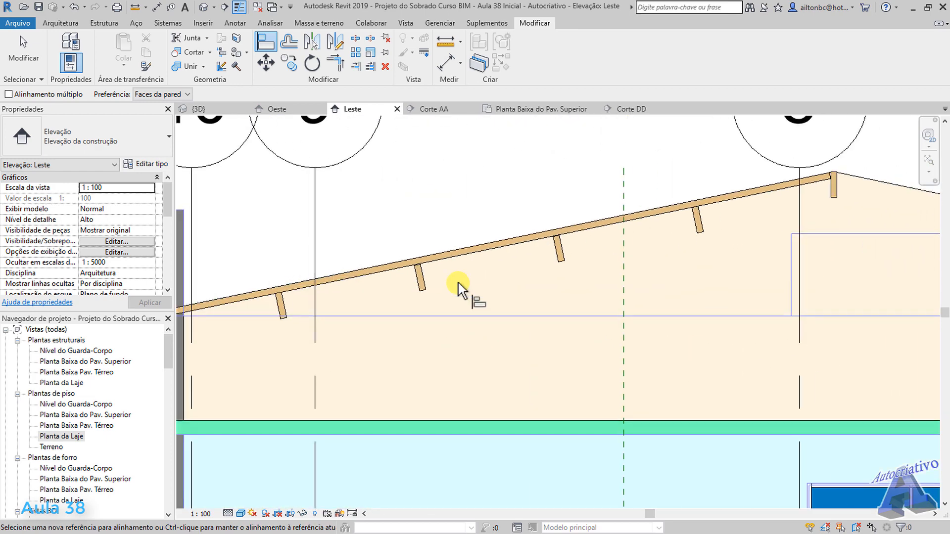
{"action": "left_click", "coordinate": [409, 259]}
{"action": "scroll", "coordinate": [521, 310], "scroll_direction": "down", "scroll_amount": 4}
{"action": "scroll", "coordinate": [723, 264], "scroll_direction": "up", "scroll_amount": 2}
{"action": "scroll", "coordinate": [721, 265], "scroll_direction": "up", "scroll_amount": 3}
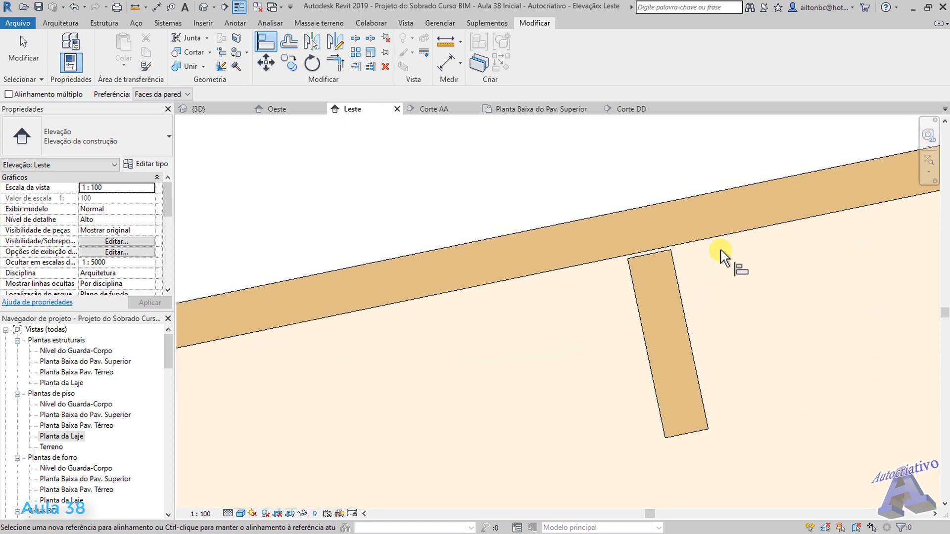
{"action": "left_click", "coordinate": [648, 250]}
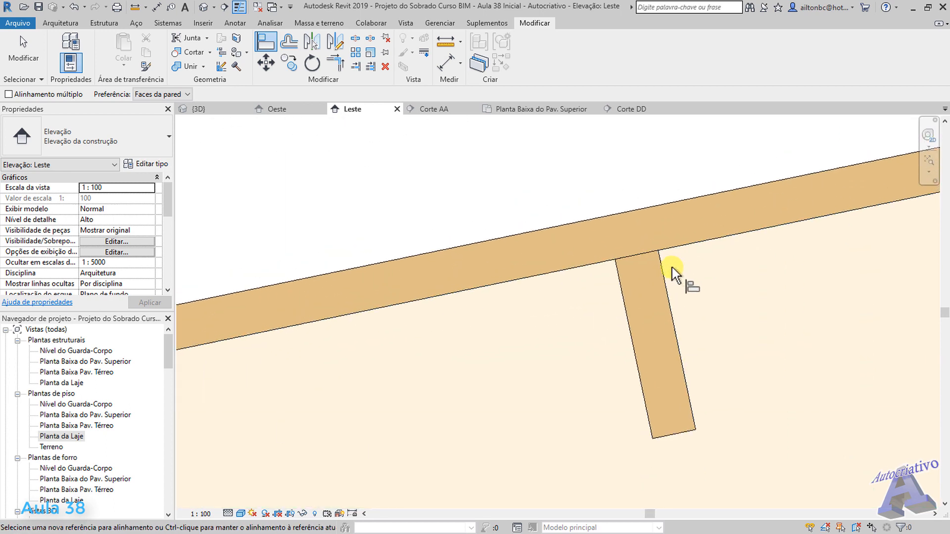
{"action": "scroll", "coordinate": [675, 271], "scroll_direction": "down", "scroll_amount": 6}
{"action": "middle_click_drag", "start_coordinate": [611, 298], "coordinate": [326, 269]}
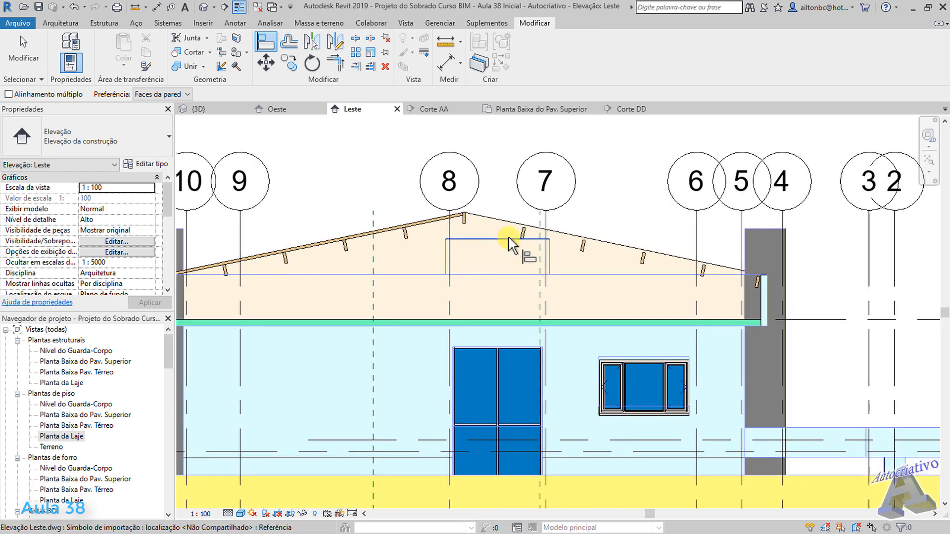
{"action": "scroll", "coordinate": [523, 233], "scroll_direction": "up", "scroll_amount": 6}
{"action": "key", "text": "Escape"}
{"action": "key", "text": "Escape"}
Step: Inspect the 6 x 25 cm beams on the rafter-covered slope in the 3D view, comparing their level offsets one by one
{"action": "scroll", "coordinate": [507, 240], "scroll_direction": "down", "scroll_amount": 6}
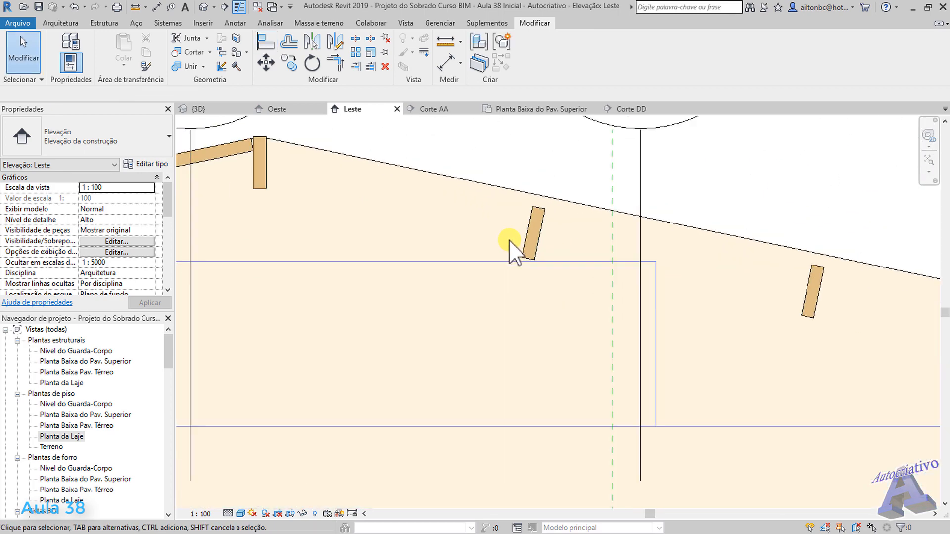
{"action": "middle_click_drag", "start_coordinate": [410, 247], "coordinate": [694, 284]}
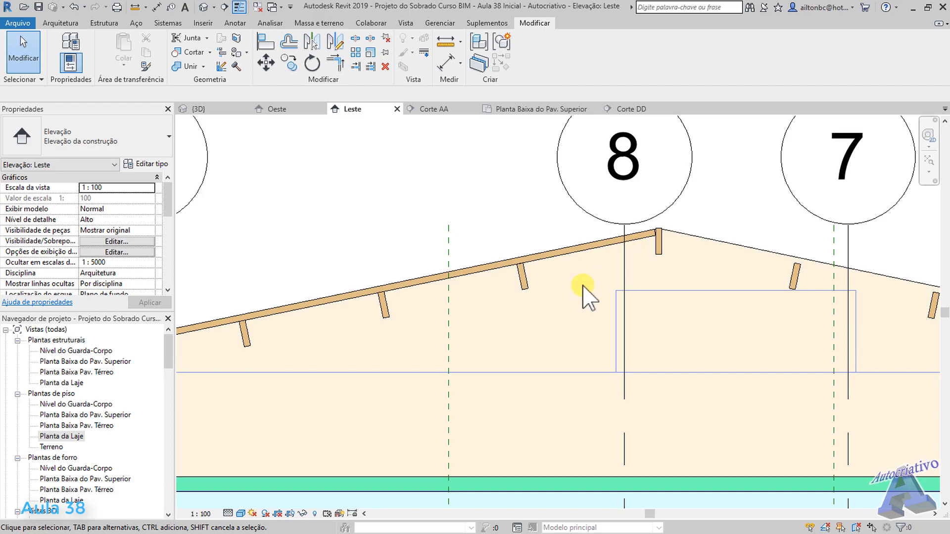
{"action": "left_click", "coordinate": [224, 110]}
{"action": "scroll", "coordinate": [435, 316], "scroll_direction": "down", "scroll_amount": 6}
{"action": "middle_click_drag", "start_coordinate": [458, 324], "coordinate": [400, 345], "text": "shift"}
{"action": "scroll", "coordinate": [403, 352], "scroll_direction": "down", "scroll_amount": 3}
{"action": "left_click", "coordinate": [535, 272]}
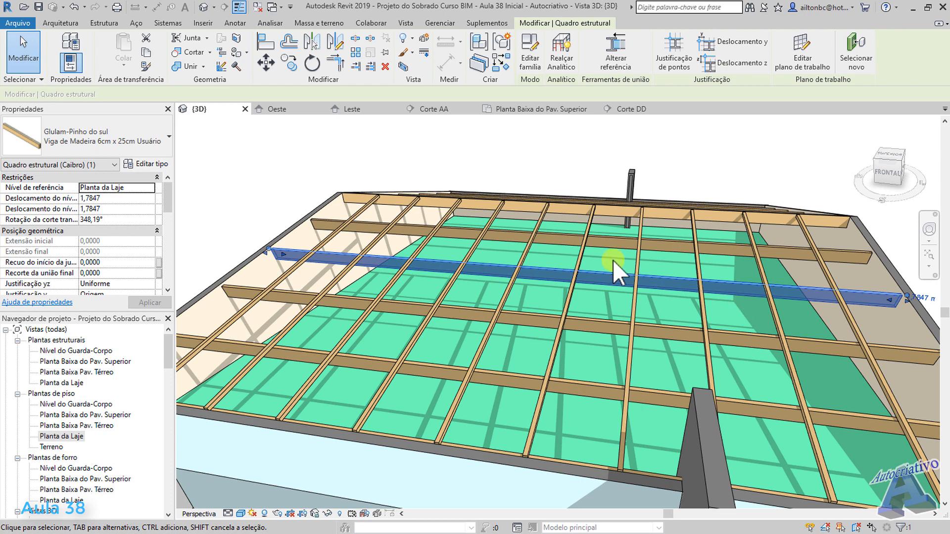
{"action": "scroll", "coordinate": [312, 240], "scroll_direction": "down", "scroll_amount": 4}
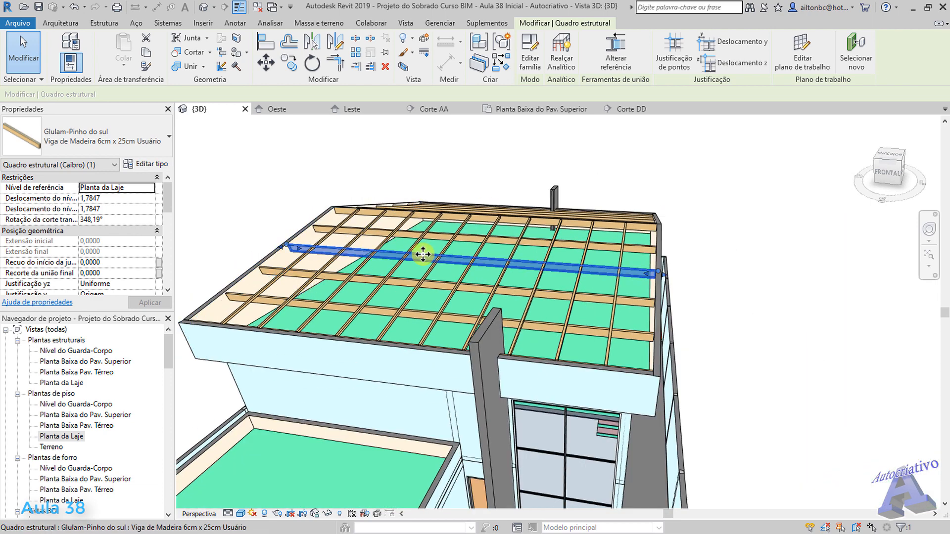
{"action": "left_click_drag", "start_coordinate": [423, 254], "coordinate": [409, 283]}
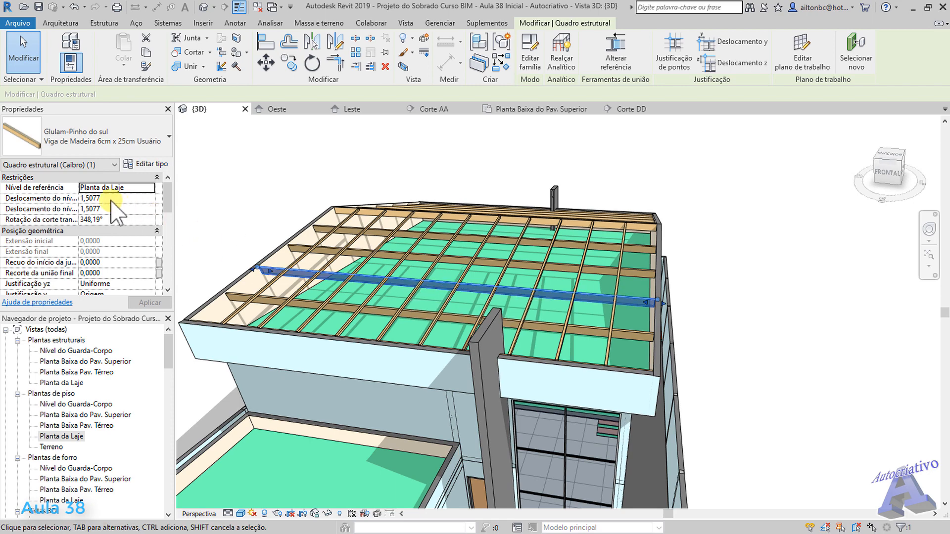
{"action": "left_click", "coordinate": [343, 304]}
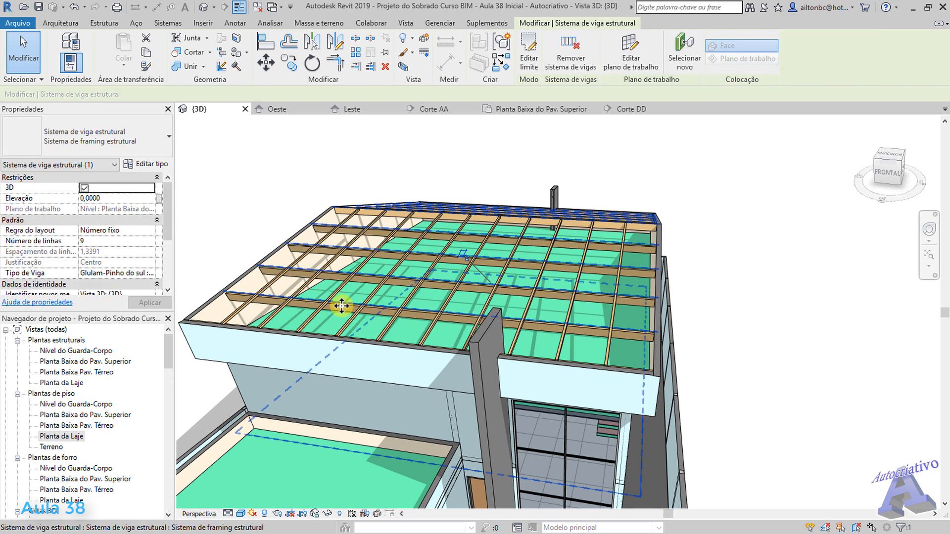
{"action": "key", "text": "Escape"}
{"action": "scroll", "coordinate": [349, 321], "scroll_direction": "up", "scroll_amount": 3}
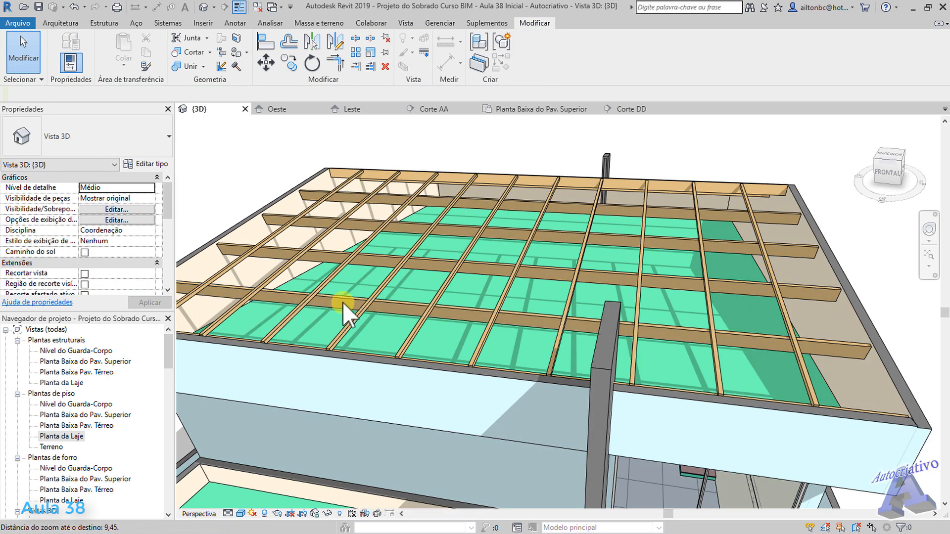
{"action": "left_click", "coordinate": [342, 300]}
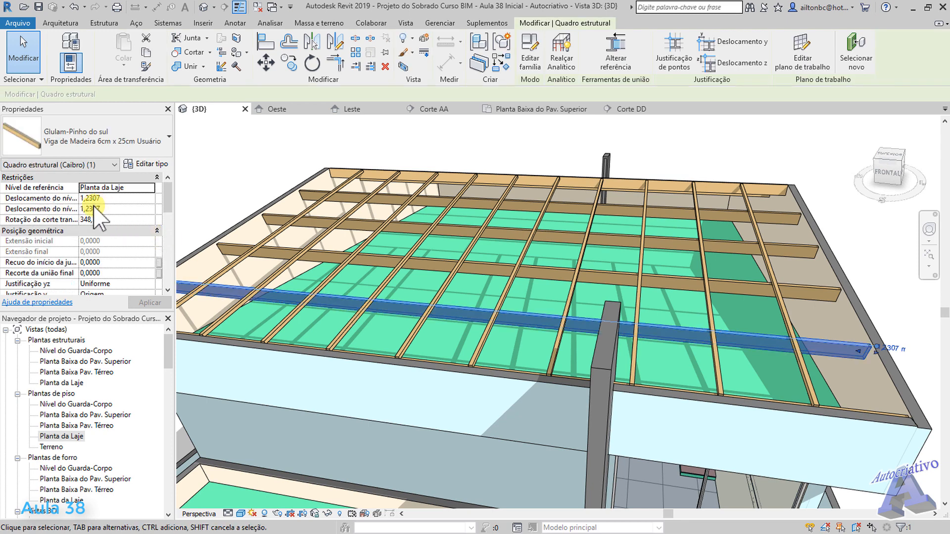
{"action": "key", "text": "Escape"}
{"action": "left_click", "coordinate": [527, 203]}
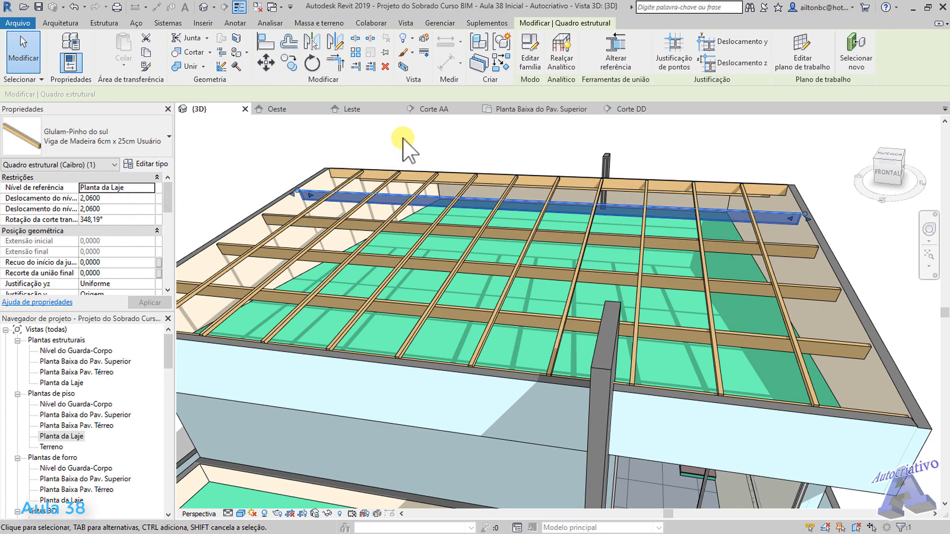
Step: In the Leste elevation, unpin the vertical 6 x 25 cm ridge beam at the roof peak near axis 8
{"action": "left_click", "coordinate": [365, 112]}
{"action": "scroll", "coordinate": [519, 268], "scroll_direction": "down", "scroll_amount": 2}
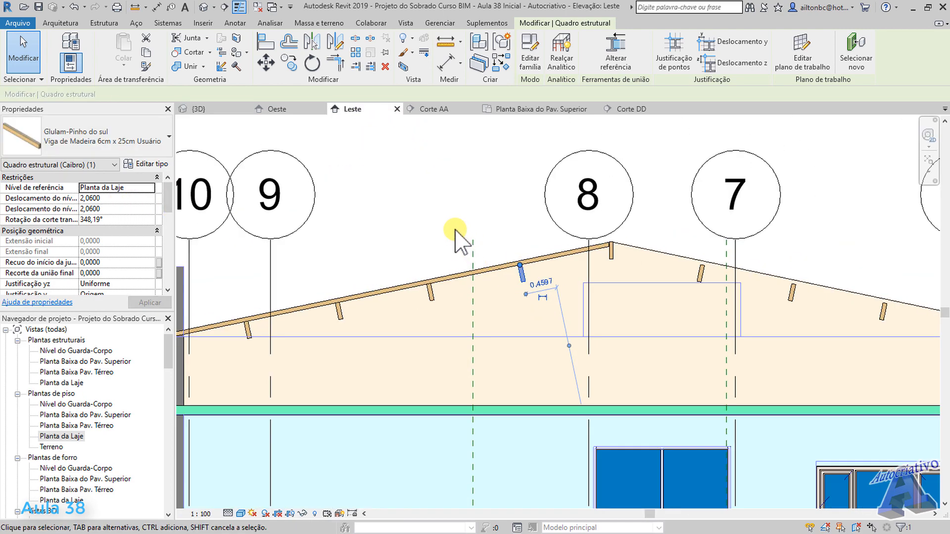
{"action": "left_click", "coordinate": [456, 231]}
{"action": "middle_click_drag", "start_coordinate": [553, 280], "coordinate": [391, 304]}
{"action": "scroll", "coordinate": [424, 270], "scroll_direction": "up", "scroll_amount": 2}
{"action": "scroll", "coordinate": [468, 273], "scroll_direction": "up", "scroll_amount": 3}
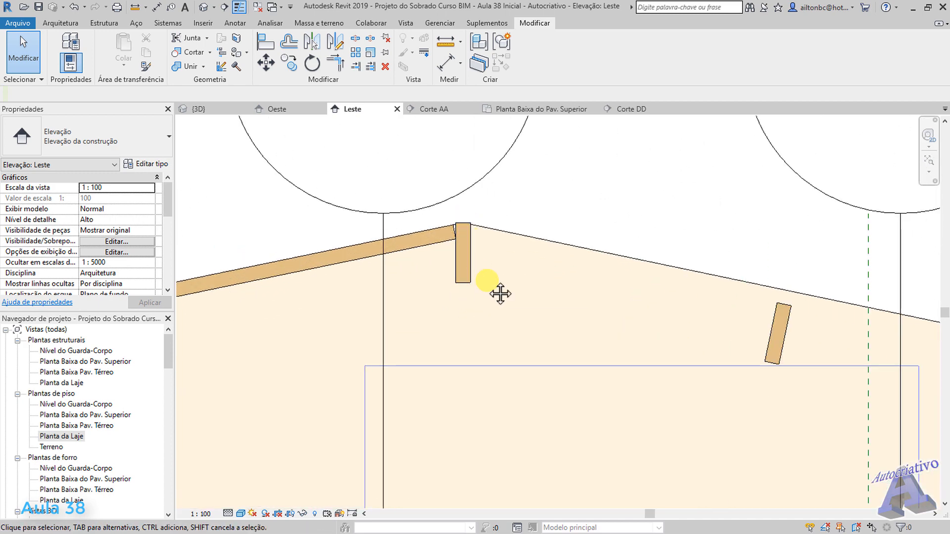
{"action": "middle_click_drag", "start_coordinate": [500, 294], "coordinate": [621, 307]}
{"action": "left_click", "coordinate": [605, 277]}
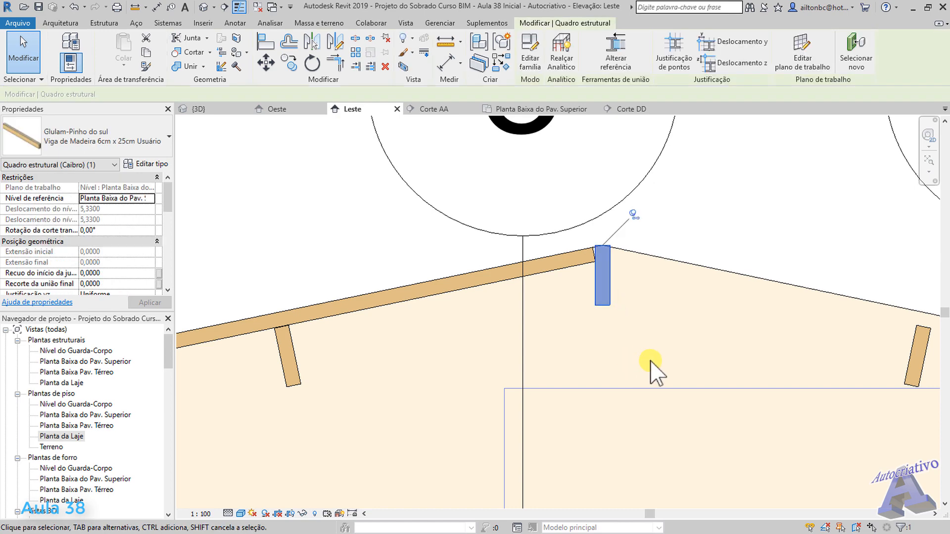
{"action": "left_click", "coordinate": [636, 214]}
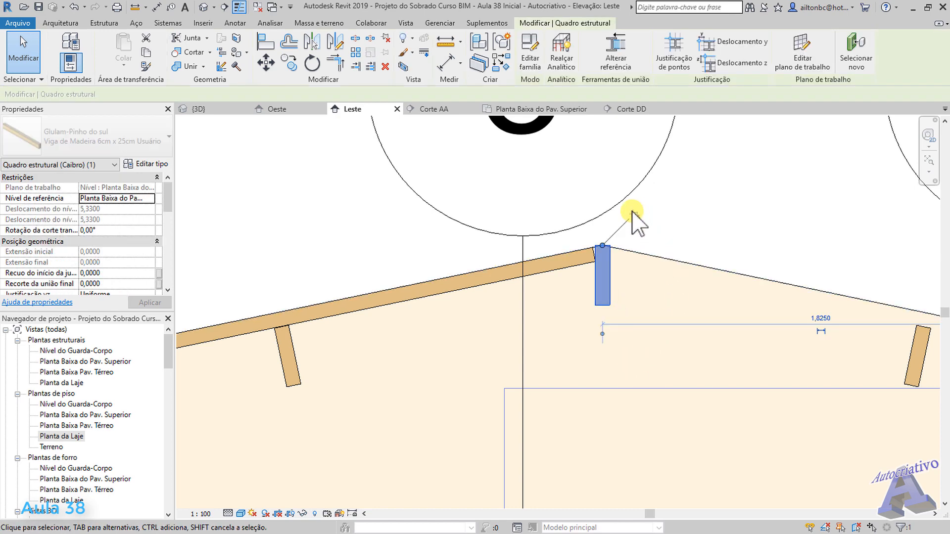
Step: Try moving the ridge beam about 0.22 m straight up with Desunir enabled, and undo the move
{"action": "left_click", "coordinate": [267, 66]}
{"action": "middle_click_drag", "start_coordinate": [509, 244], "coordinate": [492, 292]}
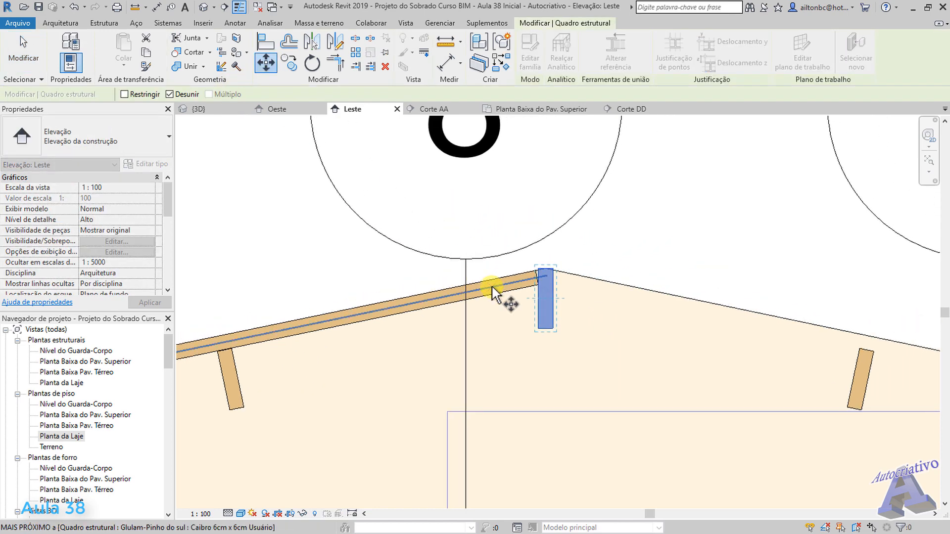
{"action": "scroll", "coordinate": [544, 300], "scroll_direction": "up", "scroll_amount": 2}
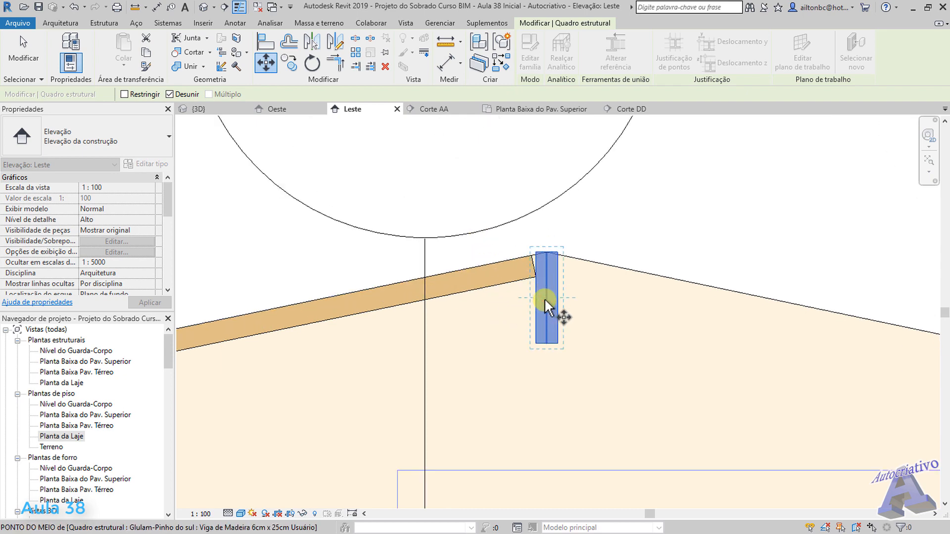
{"action": "left_click", "coordinate": [545, 297]}
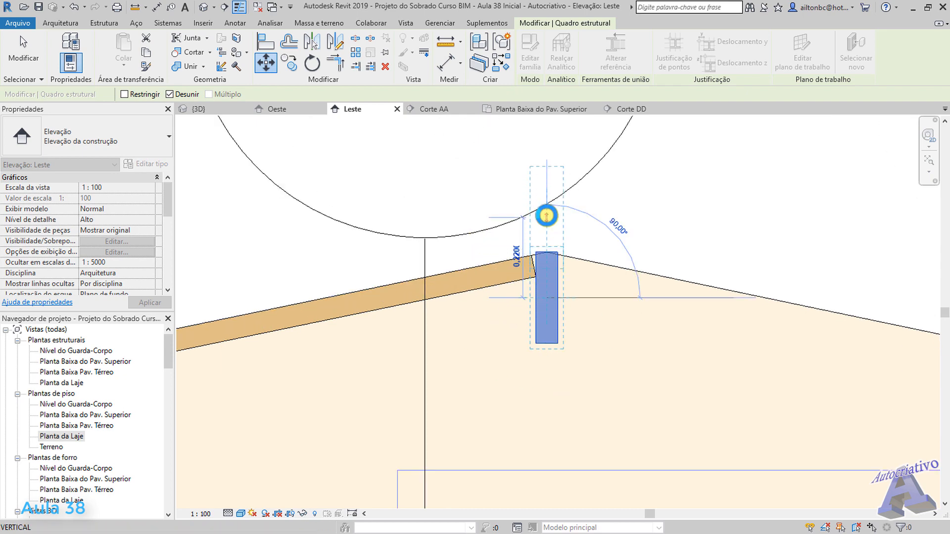
{"action": "left_click", "coordinate": [546, 216]}
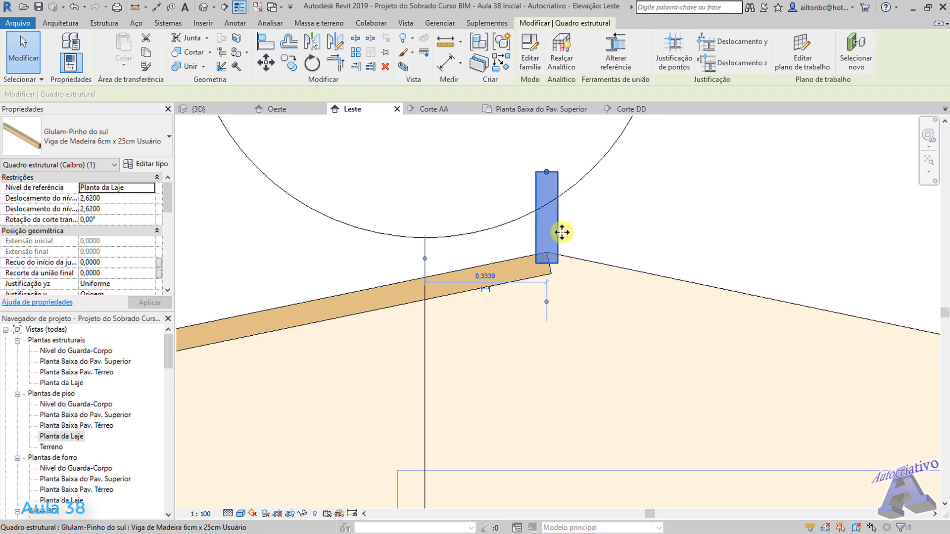
{"action": "key", "text": "ctrl+z"}
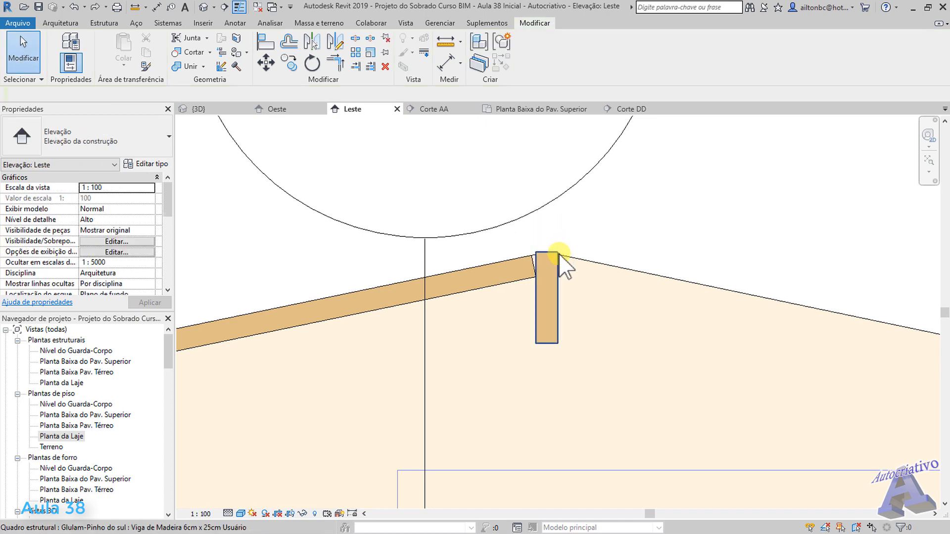
Step: Try moving the ridge beam about 0.125 m straight up with Desunir disabled so it stays joined to the rafters, and undo the move
{"action": "left_click", "coordinate": [549, 277]}
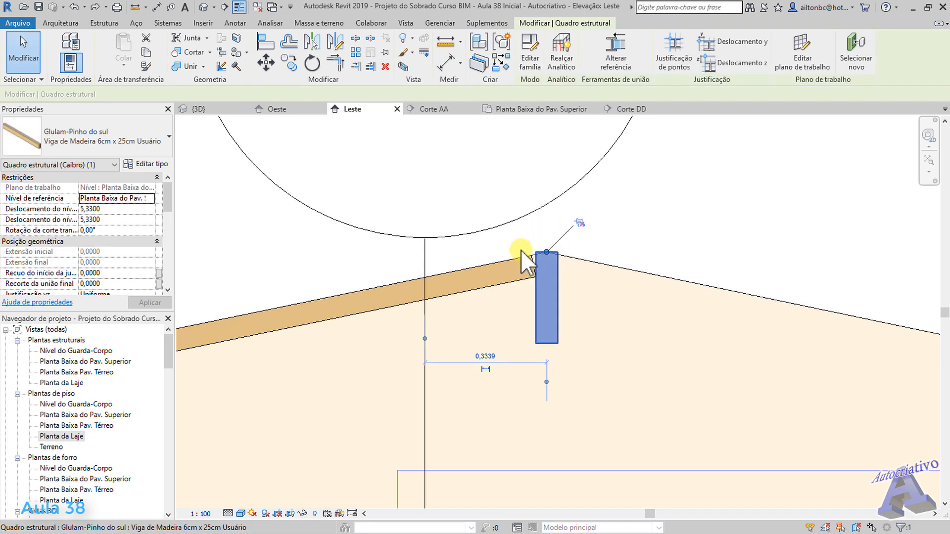
{"action": "left_click", "coordinate": [267, 64]}
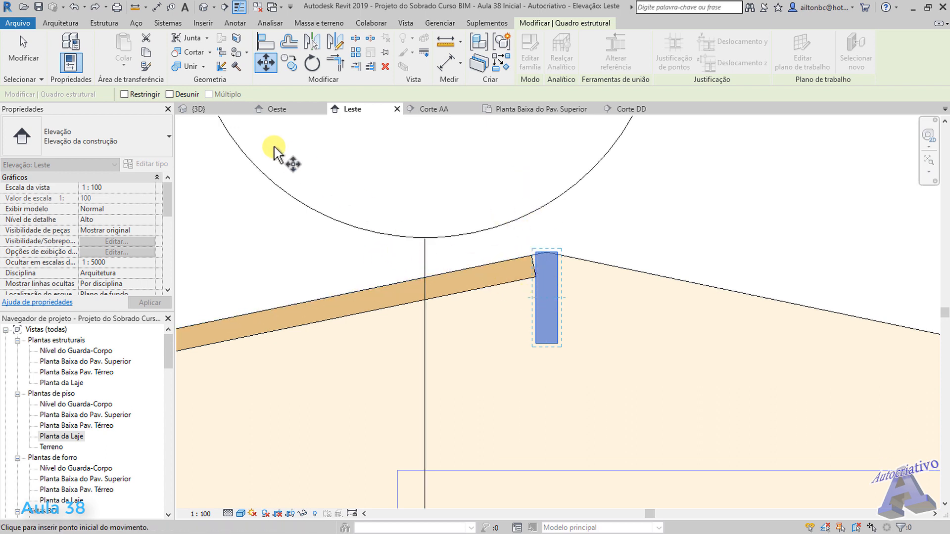
{"action": "left_click", "coordinate": [546, 299]}
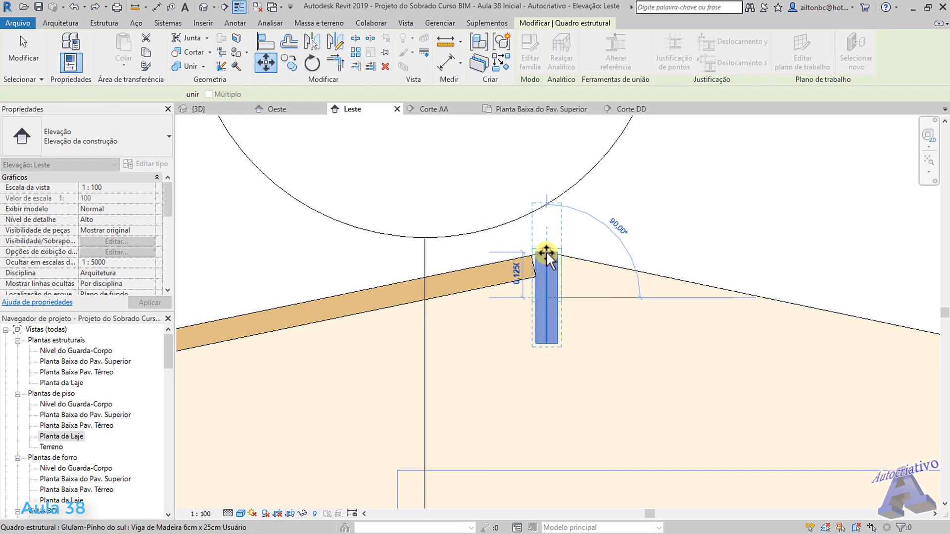
{"action": "left_click", "coordinate": [546, 207]}
{"action": "scroll", "coordinate": [519, 278], "scroll_direction": "down", "scroll_amount": 5}
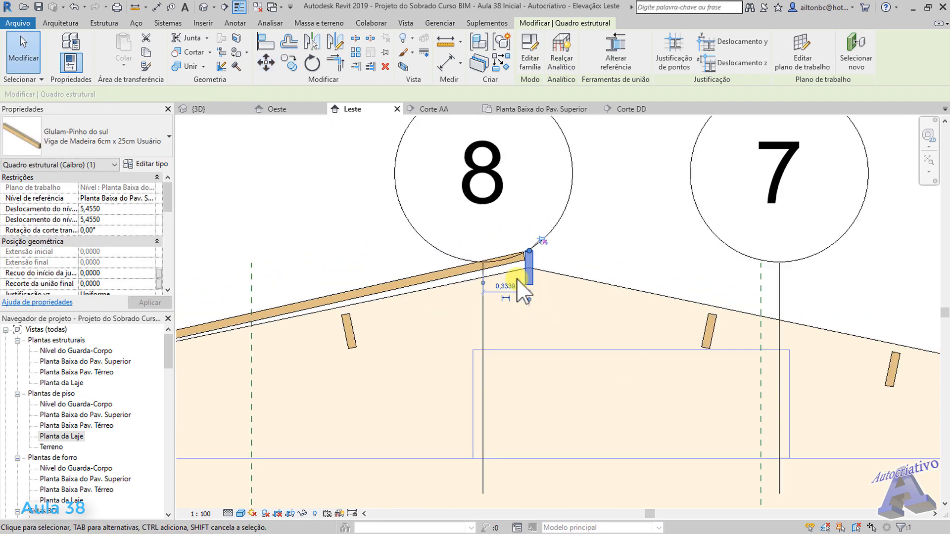
{"action": "scroll", "coordinate": [494, 319], "scroll_direction": "up", "scroll_amount": 2}
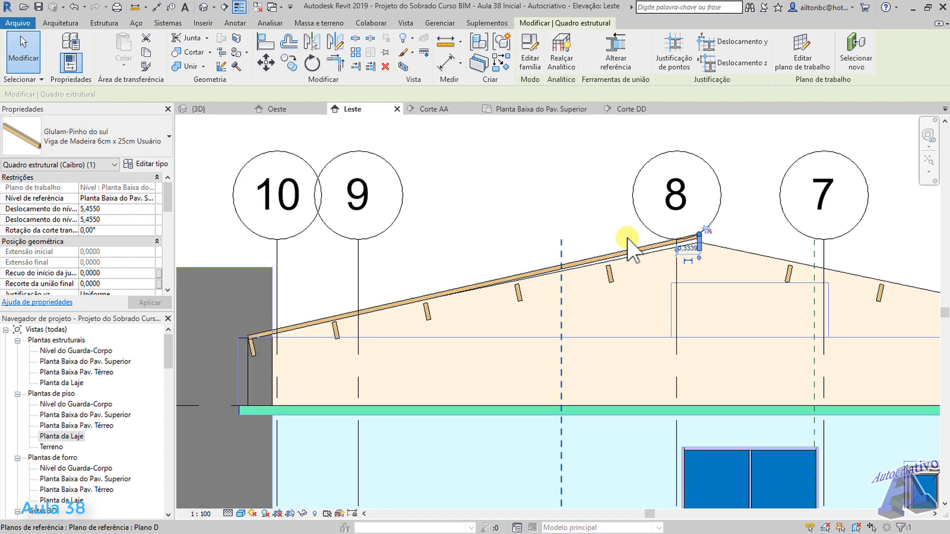
{"action": "scroll", "coordinate": [702, 245], "scroll_direction": "up", "scroll_amount": 5}
{"action": "middle_click_drag", "start_coordinate": [705, 267], "coordinate": [648, 292]}
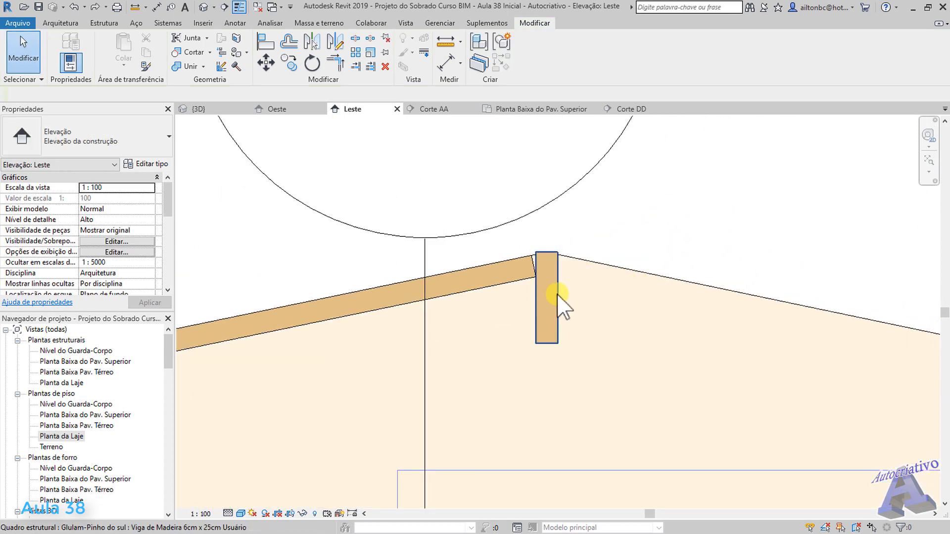
Step: Move the ridge beam 0,02 m straight up with Desunir enabled, and deselect it
{"action": "left_click", "coordinate": [549, 294]}
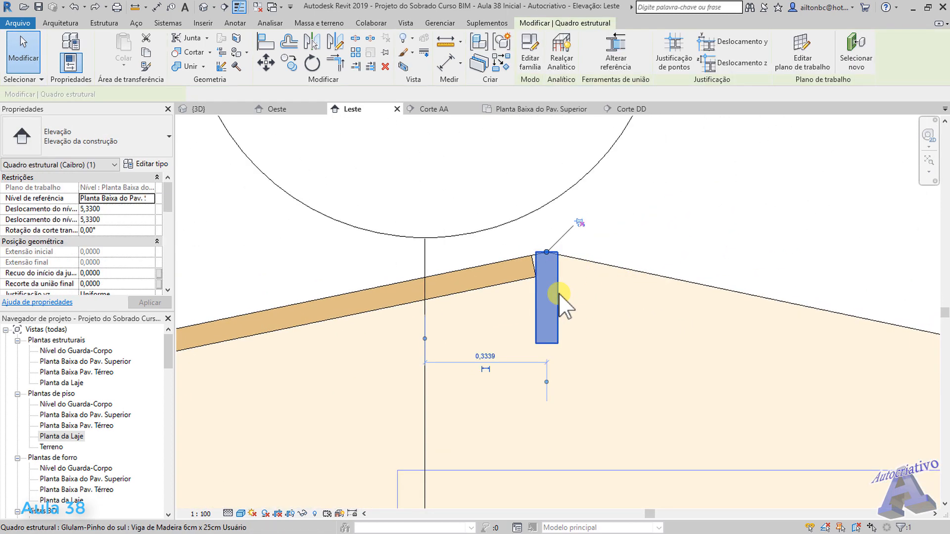
{"action": "left_click", "coordinate": [271, 69]}
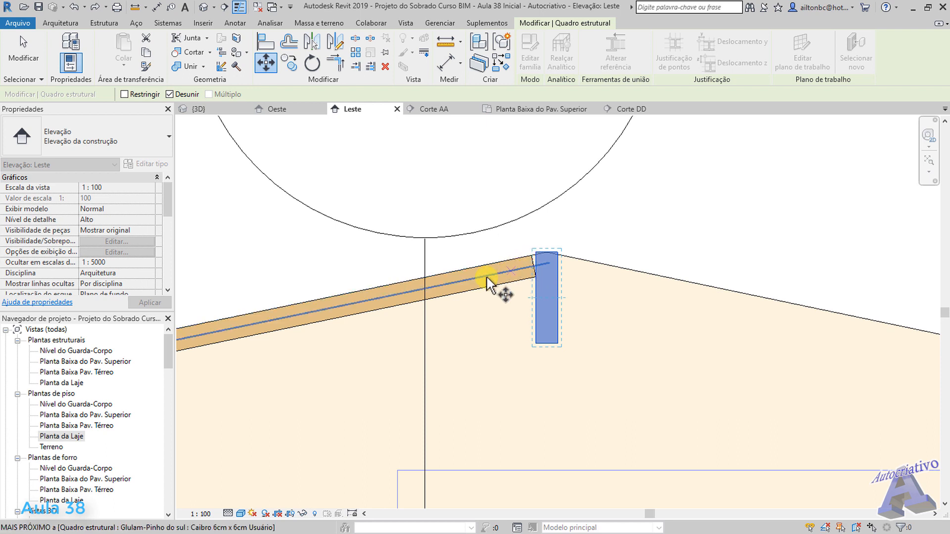
{"action": "scroll", "coordinate": [544, 299], "scroll_direction": "up", "scroll_amount": 2}
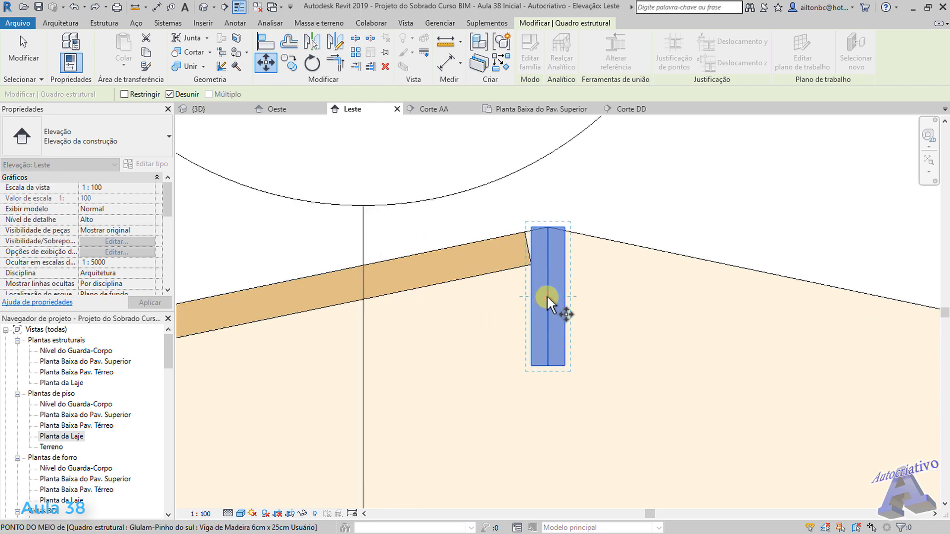
{"action": "left_click", "coordinate": [547, 296]}
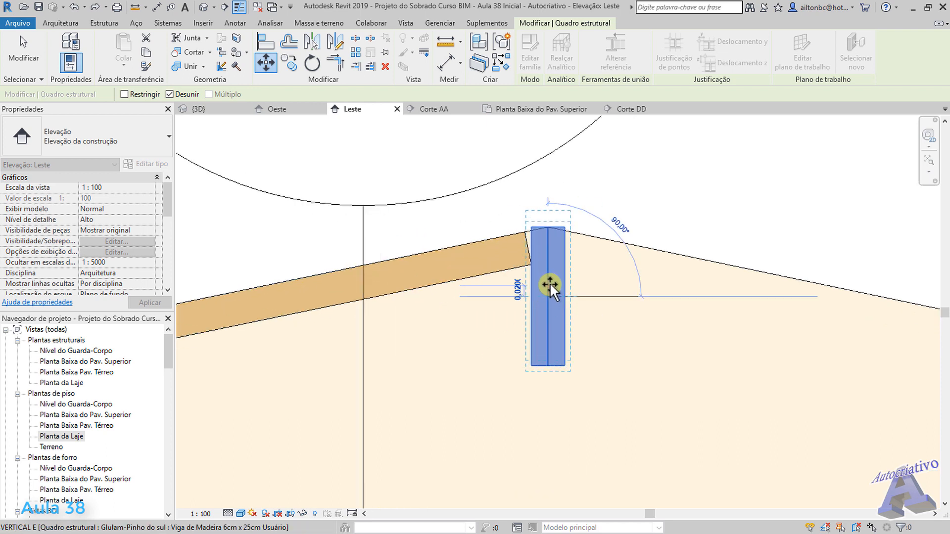
{"action": "type", "text": "0,0"}
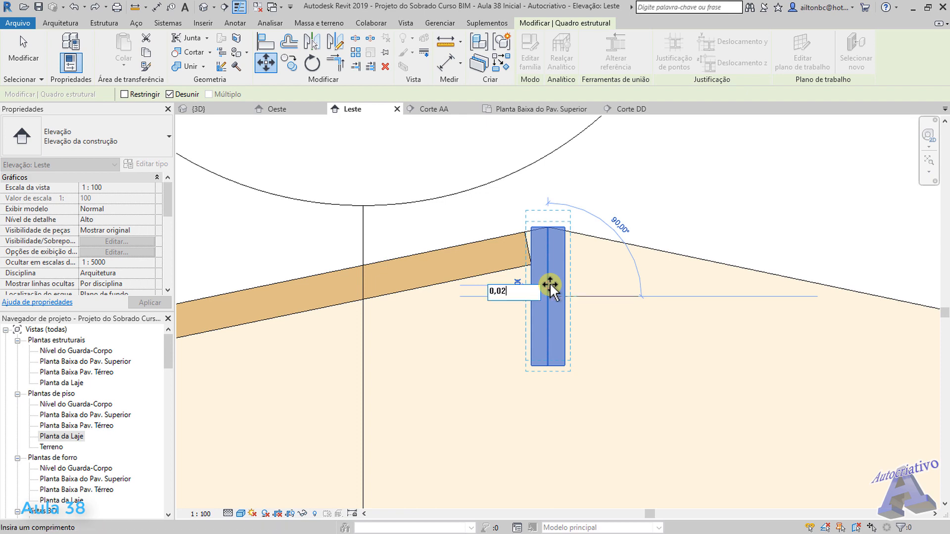
{"action": "type", "text": "2"}
{"action": "key", "text": "Return"}
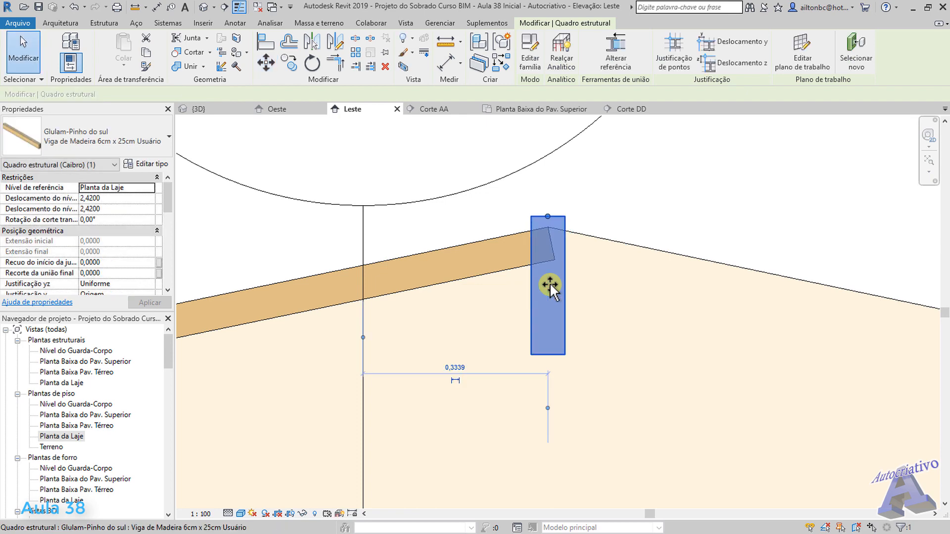
{"action": "left_click", "coordinate": [616, 219]}
{"action": "scroll", "coordinate": [577, 238], "scroll_direction": "down", "scroll_amount": 3}
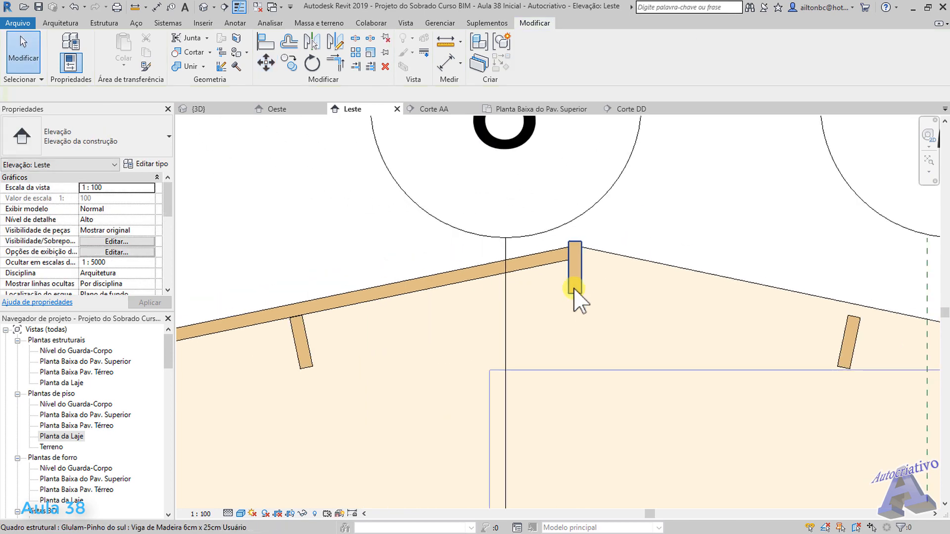
Step: Examine the ridge beam and the rafters over both roof slopes from above in the 3D view
{"action": "left_click", "coordinate": [215, 110]}
{"action": "middle_click_drag", "start_coordinate": [307, 205], "coordinate": [584, 350], "text": "shift"}
{"action": "scroll", "coordinate": [563, 331], "scroll_direction": "up", "scroll_amount": 1}
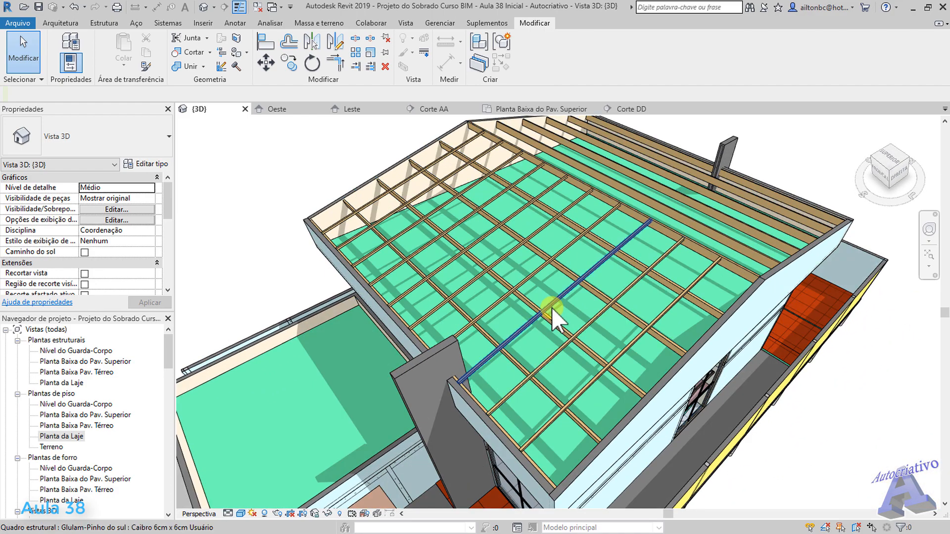
Step: Start a beam system and pick the rear gable wall, front gable wall and lower eave wall as boundary lines
{"action": "scroll", "coordinate": [515, 277], "scroll_direction": "down", "scroll_amount": 1}
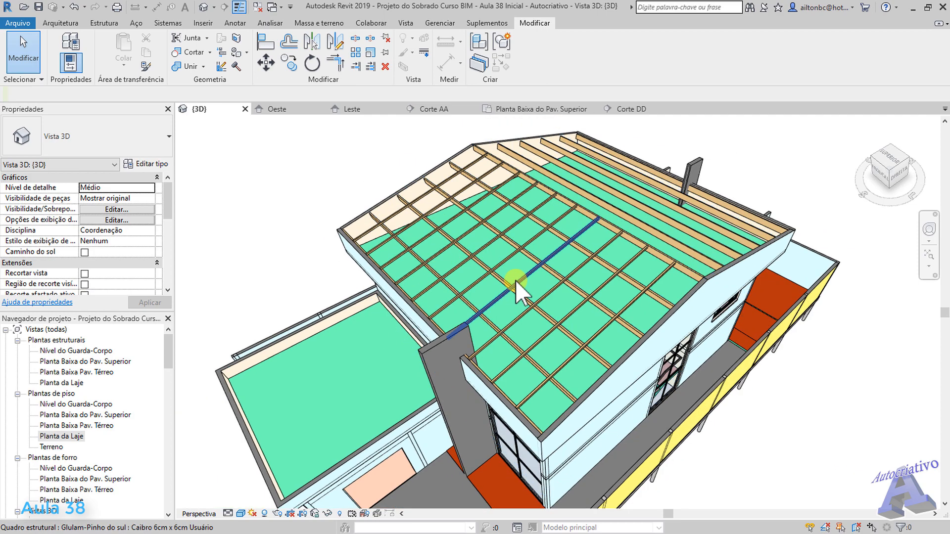
{"action": "middle_click_drag", "start_coordinate": [514, 277], "coordinate": [538, 291], "text": "shift"}
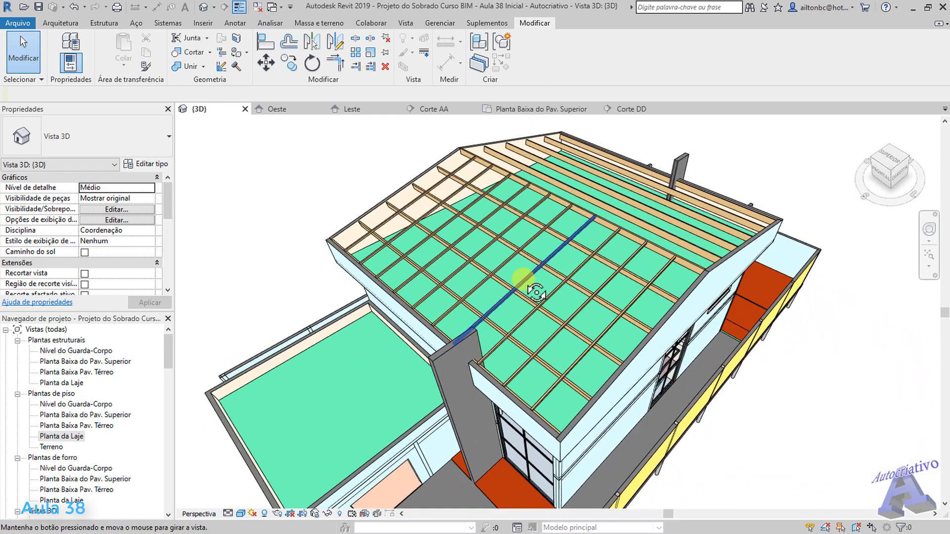
{"action": "middle_click_drag", "start_coordinate": [546, 352], "coordinate": [519, 297], "text": "shift"}
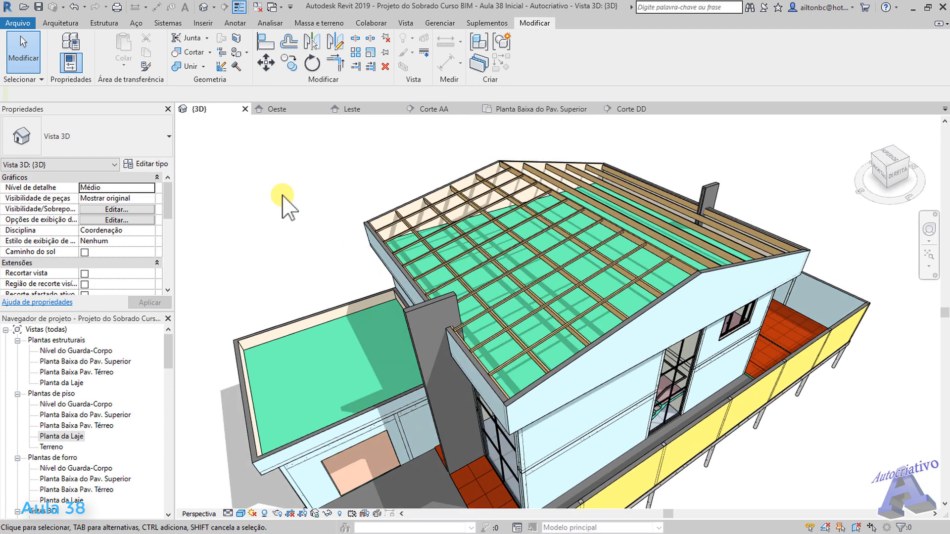
{"action": "left_click", "coordinate": [104, 23]}
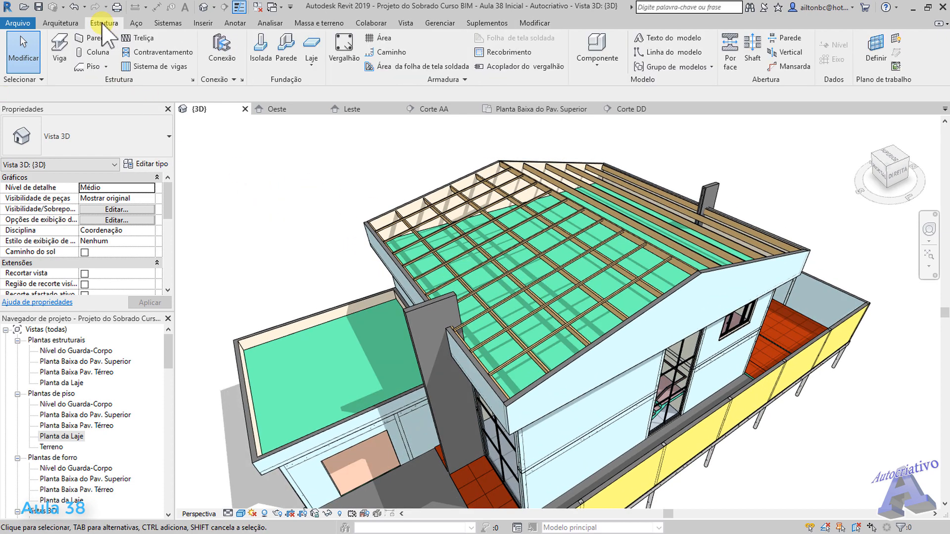
{"action": "left_click", "coordinate": [174, 71]}
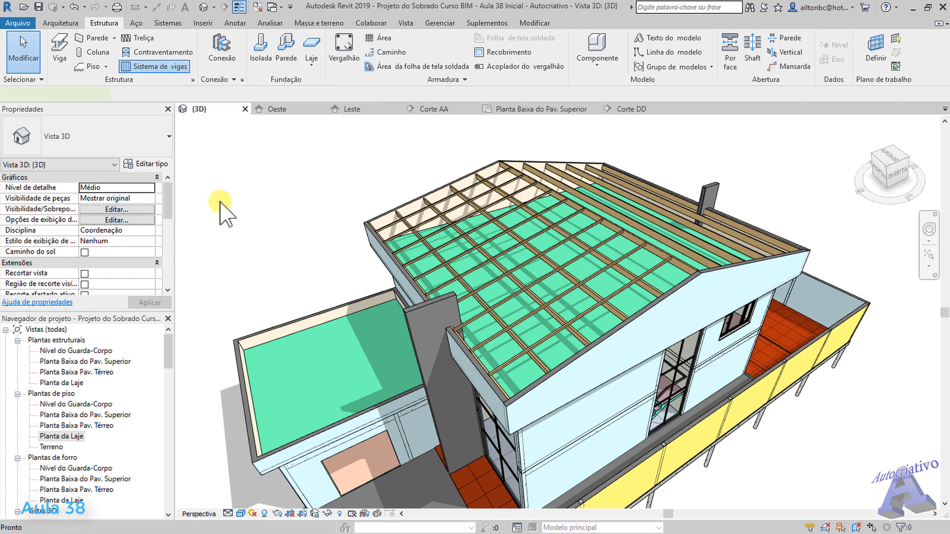
{"action": "left_click", "coordinate": [656, 65]}
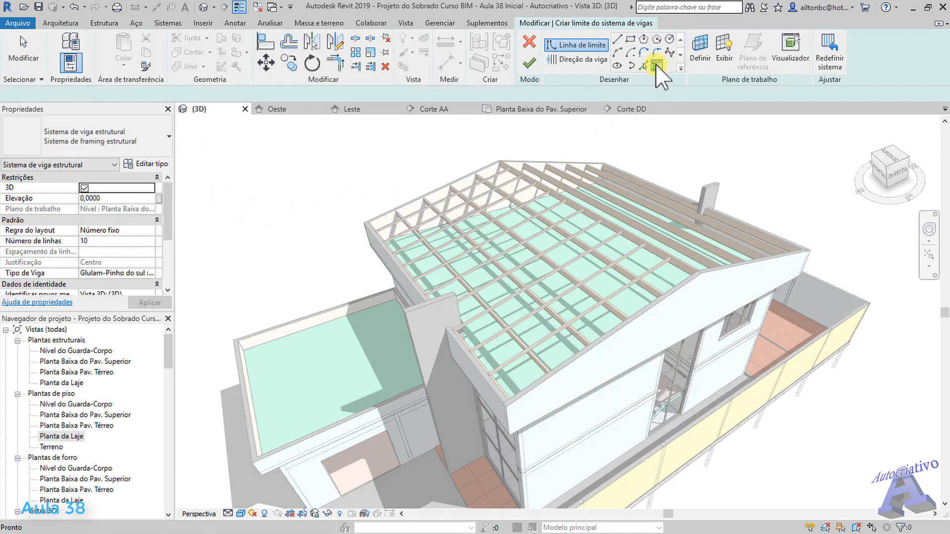
{"action": "left_click", "coordinate": [482, 180]}
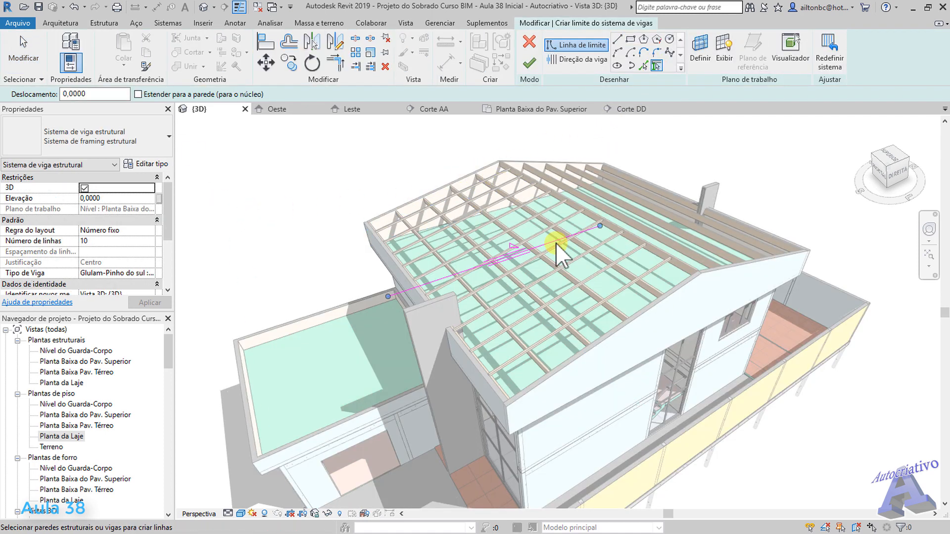
{"action": "left_click", "coordinate": [608, 315]}
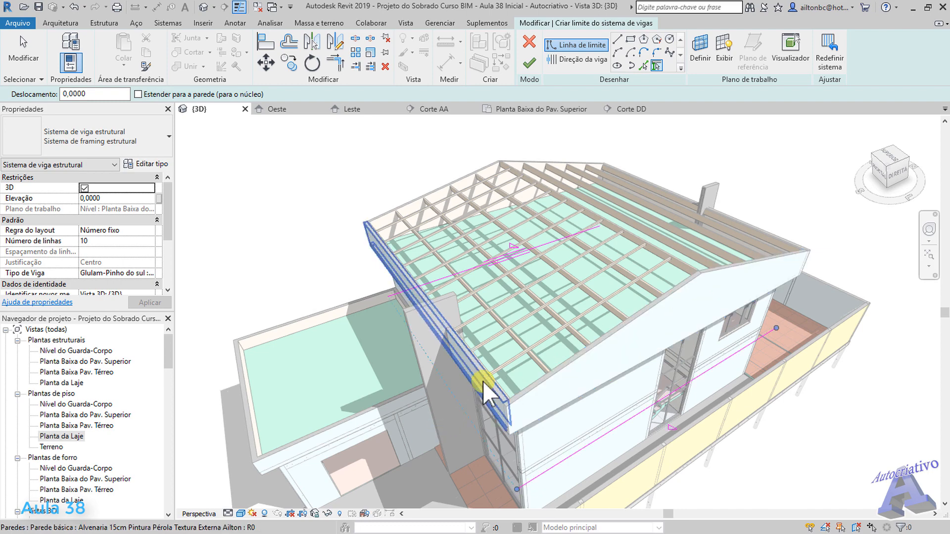
{"action": "left_click", "coordinate": [489, 391]}
Step: Draw a boundary line along the ridge direction between the midpoints of the two gable boundary lines
{"action": "mouse_move", "coordinate": [556, 336]}
{"action": "middle_mouse_down", "text": "shift"}
{"action": "mouse_move", "coordinate": [606, 372]}
{"action": "mouse_move", "coordinate": [600, 398]}
{"action": "mouse_move", "coordinate": [632, 84]}
{"action": "middle_mouse_up", "text": "shift"}
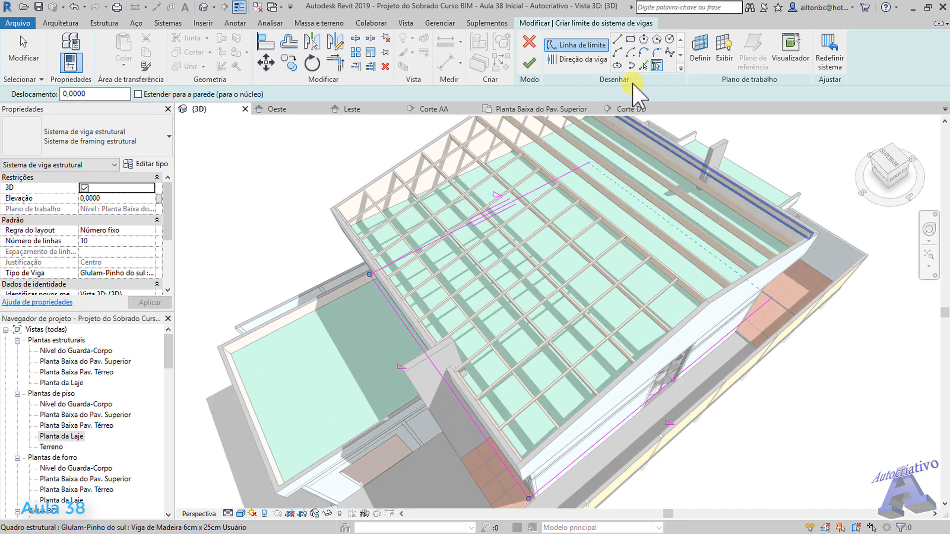
{"action": "left_click", "coordinate": [617, 39]}
{"action": "scroll", "coordinate": [500, 212], "scroll_direction": "up", "scroll_amount": 8}
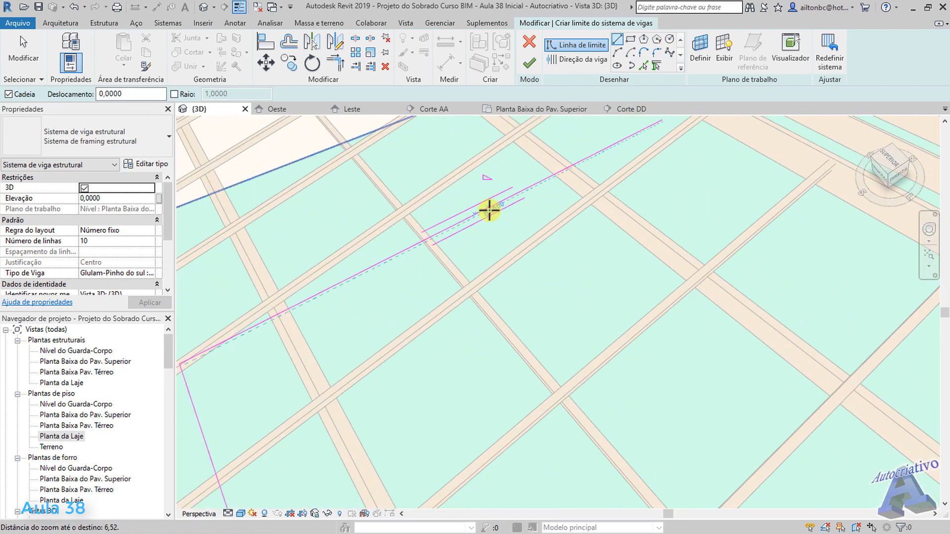
{"action": "scroll", "coordinate": [588, 297], "scroll_direction": "down", "scroll_amount": 6}
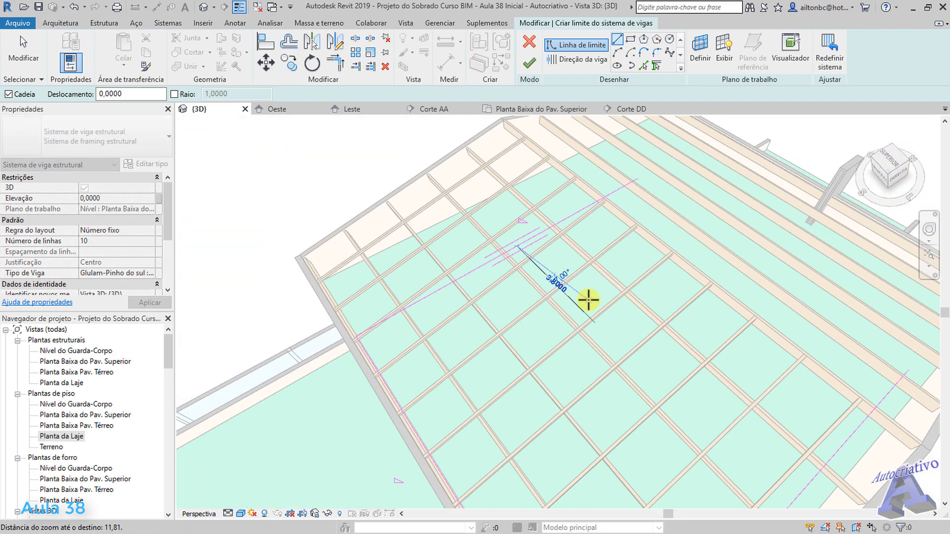
{"action": "middle_click_drag", "start_coordinate": [587, 299], "coordinate": [542, 265], "text": "shift"}
{"action": "scroll", "coordinate": [597, 284], "scroll_direction": "up", "scroll_amount": 3}
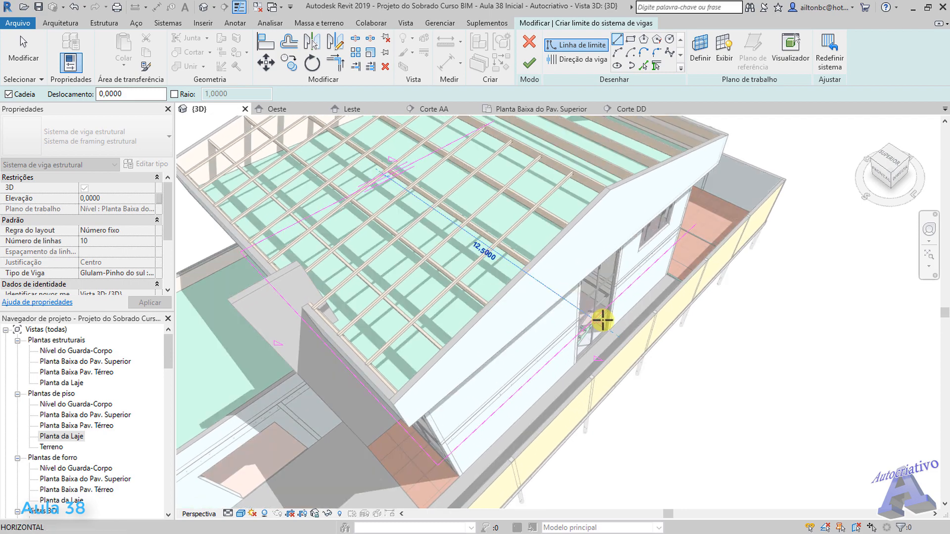
{"action": "scroll", "coordinate": [602, 320], "scroll_direction": "up", "scroll_amount": 4}
{"action": "middle_click_drag", "start_coordinate": [602, 320], "coordinate": [544, 279], "text": "shift"}
{"action": "scroll", "coordinate": [544, 279], "scroll_direction": "up", "scroll_amount": 1}
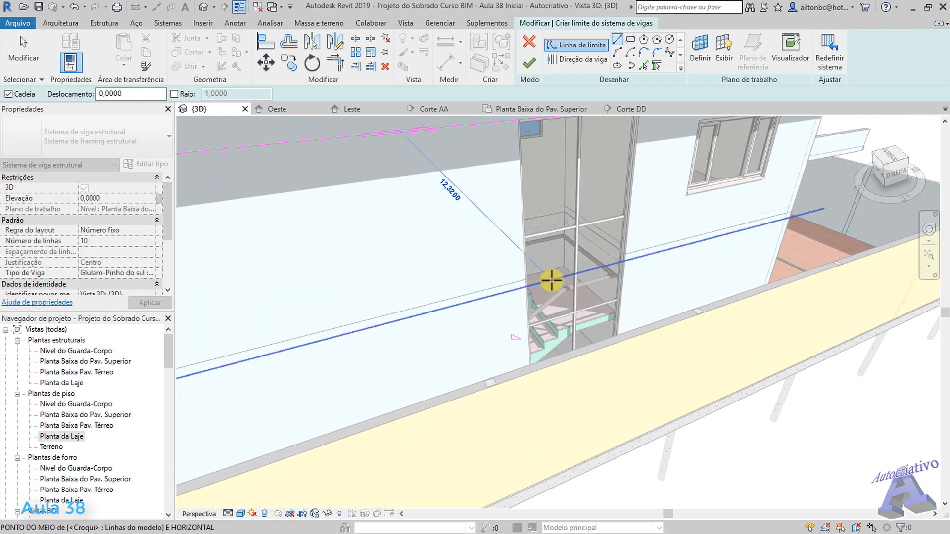
{"action": "left_click", "coordinate": [551, 280]}
{"action": "key", "text": "Escape"}
{"action": "key", "text": "Escape"}
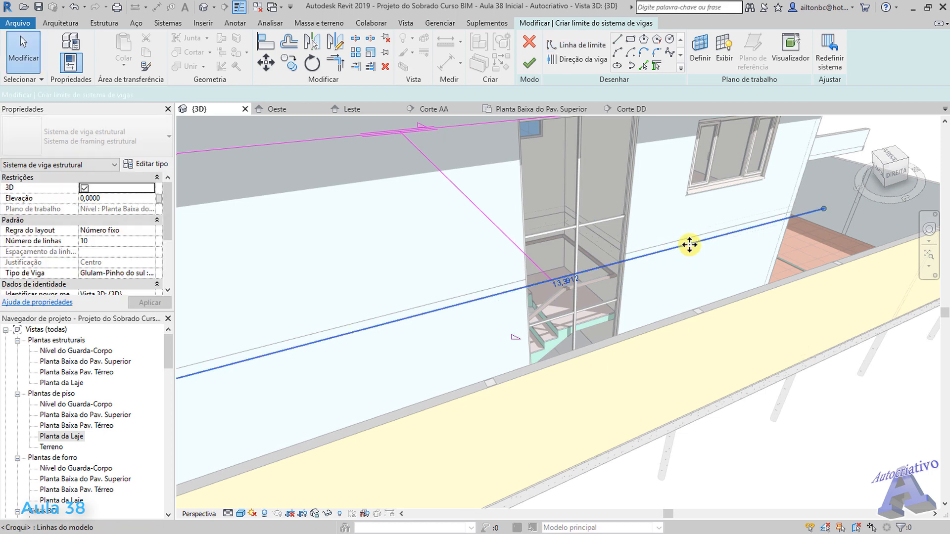
Step: Shorten both gable boundary lines to the ends of the ridge line so the sketch closes around one roof slope
{"action": "left_click", "coordinate": [691, 244]}
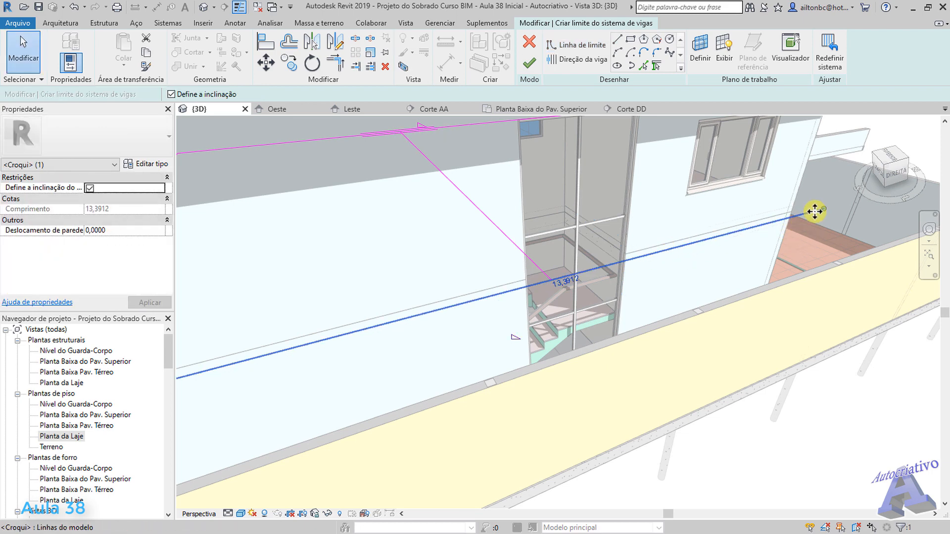
{"action": "left_click", "coordinate": [550, 276]}
{"action": "scroll", "coordinate": [551, 282], "scroll_direction": "down", "scroll_amount": 4}
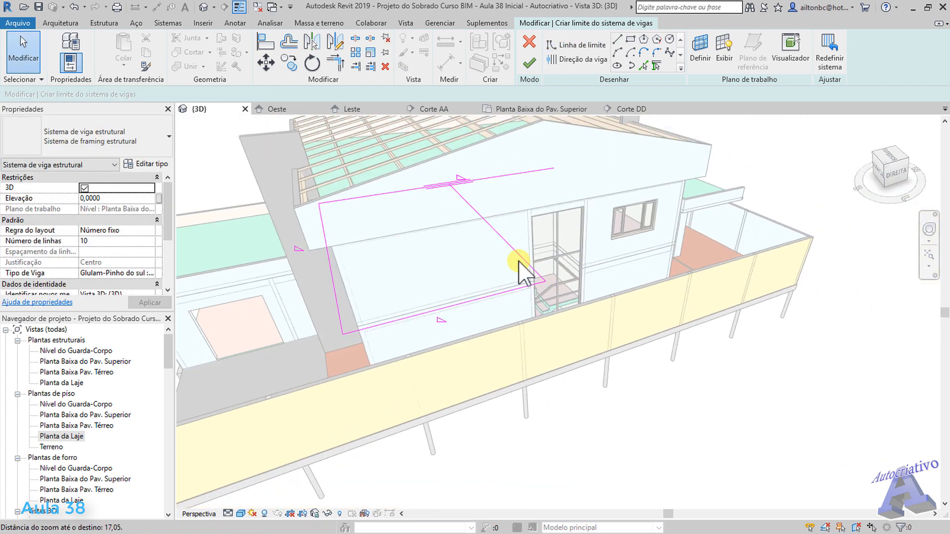
{"action": "middle_click_drag", "start_coordinate": [520, 270], "coordinate": [517, 319], "text": "shift"}
{"action": "middle_click_drag", "start_coordinate": [463, 252], "coordinate": [495, 315]}
{"action": "scroll", "coordinate": [505, 218], "scroll_direction": "up", "scroll_amount": 5}
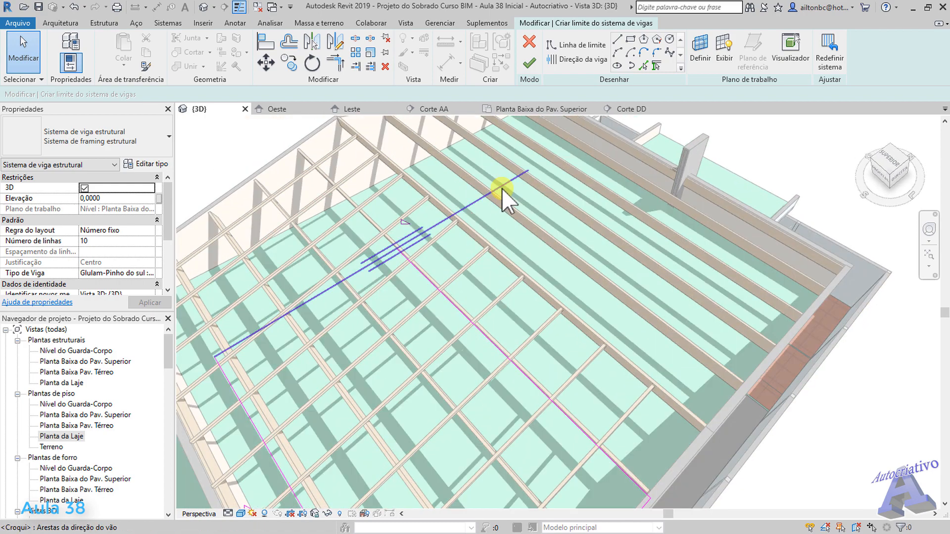
{"action": "left_click", "coordinate": [522, 168]}
{"action": "middle_click_drag", "start_coordinate": [496, 253], "coordinate": [548, 192], "text": "shift"}
{"action": "left_click_drag", "start_coordinate": [550, 189], "coordinate": [395, 253]}
Step: Set the beam direction parallel to the boundary line along the ridge
{"action": "scroll", "coordinate": [430, 310], "scroll_direction": "down", "scroll_amount": 3}
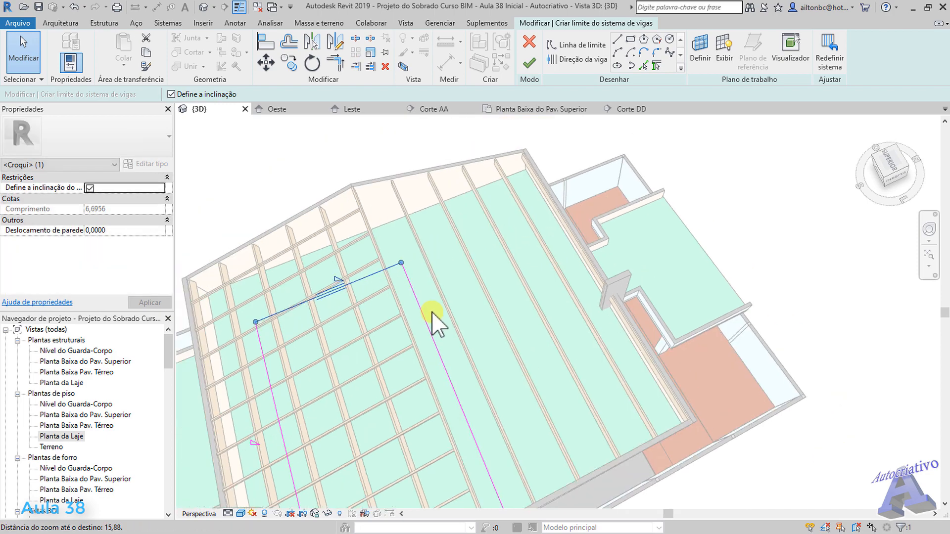
{"action": "mouse_move", "coordinate": [405, 351]}
{"action": "middle_mouse_down", "text": "shift"}
{"action": "mouse_move", "coordinate": [426, 346]}
{"action": "mouse_move", "coordinate": [416, 340]}
{"action": "middle_mouse_up", "text": "shift"}
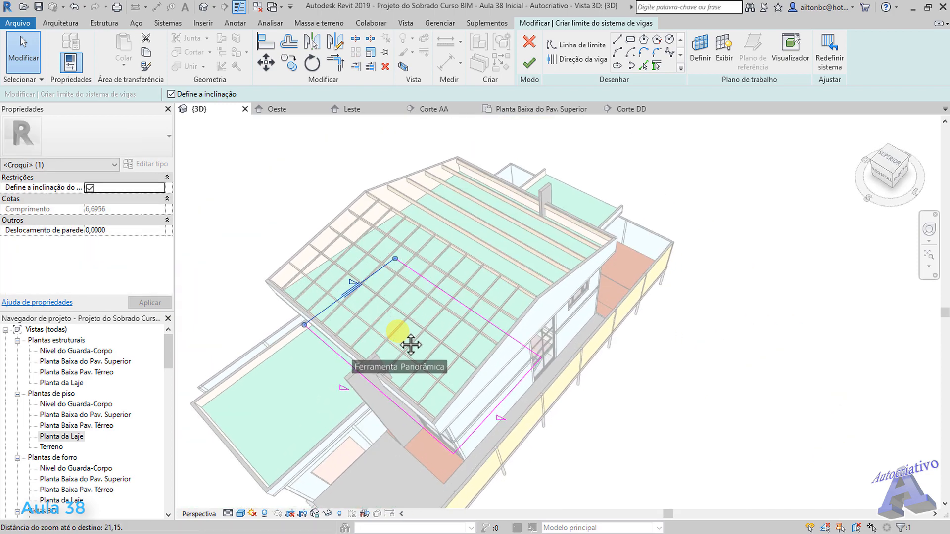
{"action": "scroll", "coordinate": [470, 322], "scroll_direction": "up", "scroll_amount": 3}
{"action": "mouse_move", "coordinate": [471, 322]}
{"action": "middle_mouse_down", "text": "shift"}
{"action": "mouse_move", "coordinate": [479, 332]}
{"action": "mouse_move", "coordinate": [466, 335]}
{"action": "mouse_move", "coordinate": [480, 323]}
{"action": "middle_mouse_up", "text": "shift"}
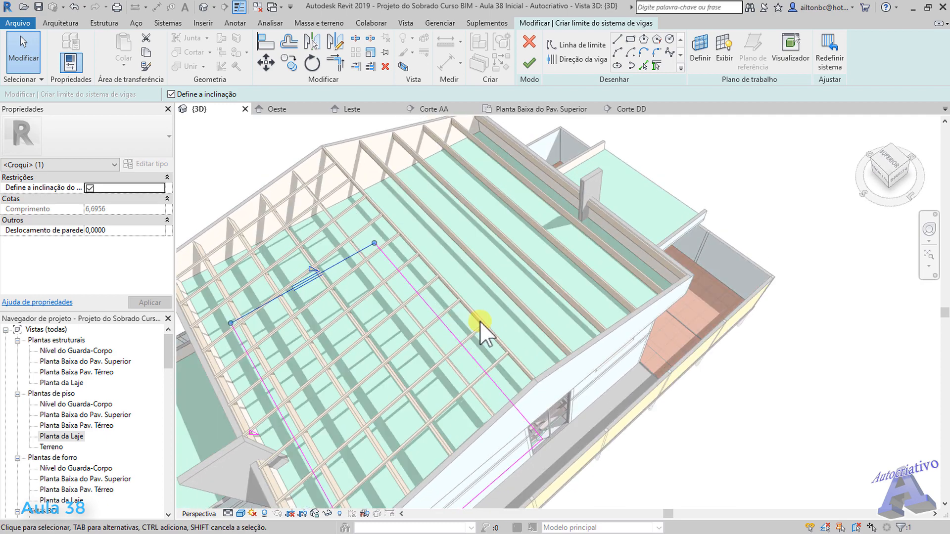
{"action": "left_click", "coordinate": [576, 60]}
{"action": "left_click", "coordinate": [428, 309]}
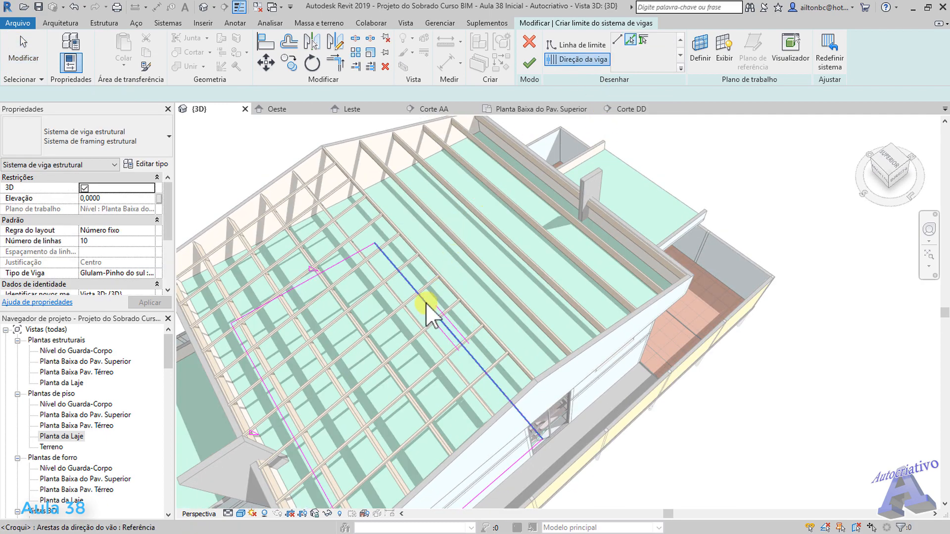
Step: Set the beam system to 26 lines of Glulam-Pinho do sul : Ripa 1,5cm x 5cm Usuário and finish the sketch
{"action": "middle_click_drag", "start_coordinate": [428, 309], "coordinate": [310, 275], "text": "shift"}
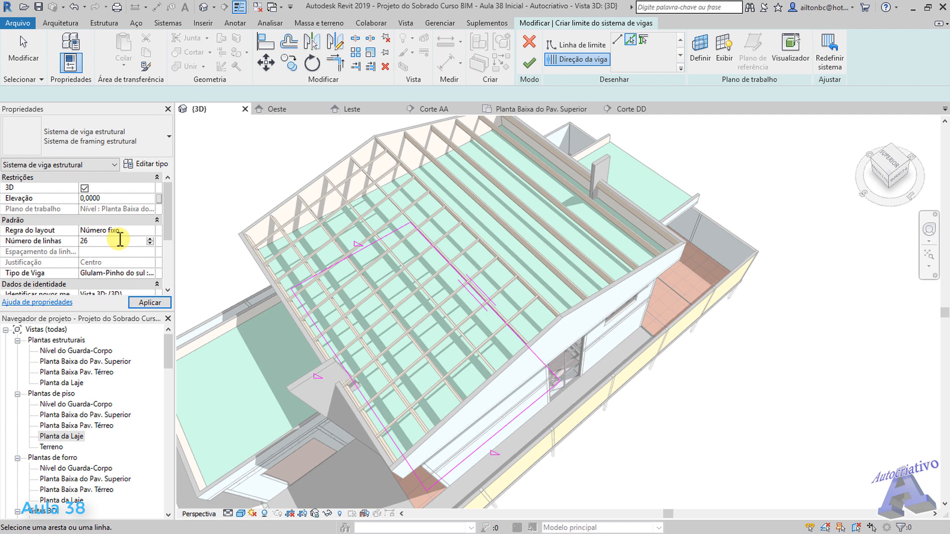
{"action": "left_click", "coordinate": [147, 275]}
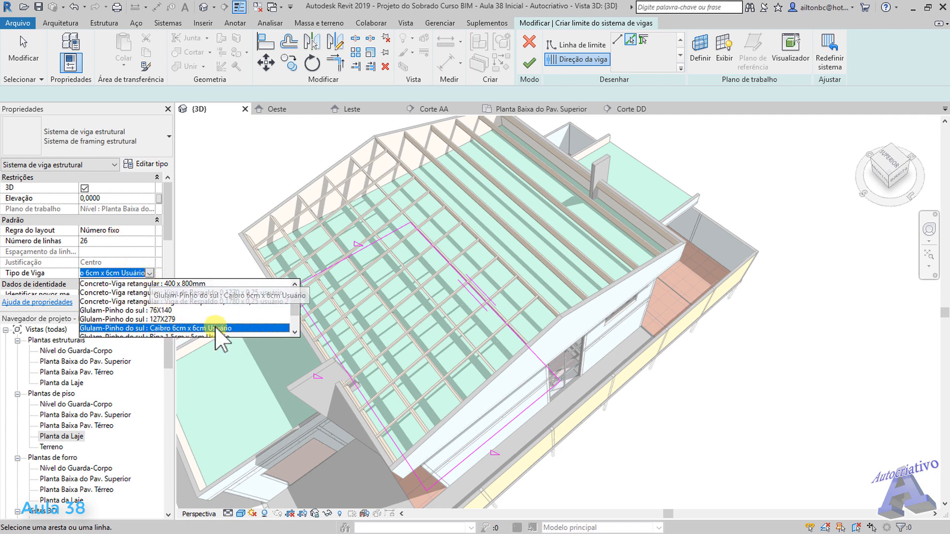
{"action": "scroll", "coordinate": [291, 314], "scroll_direction": "down", "scroll_amount": 3}
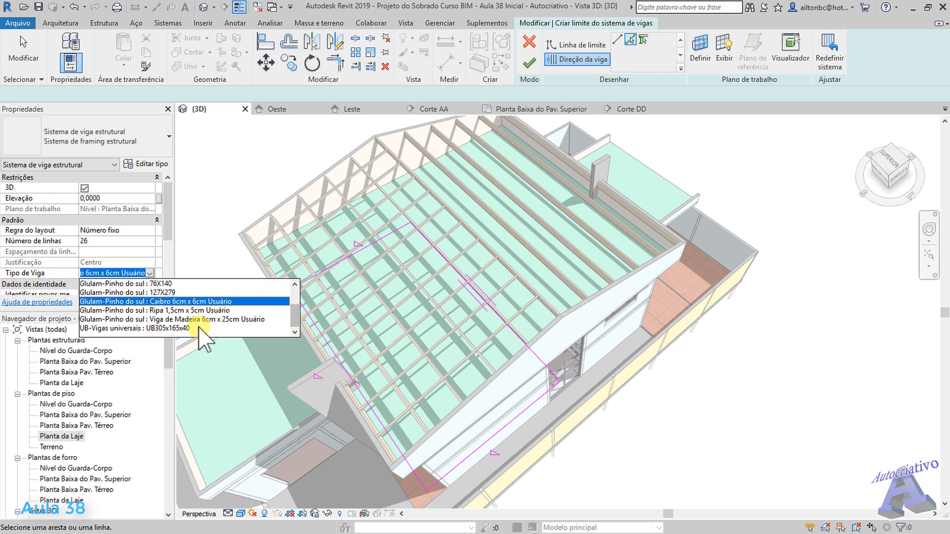
{"action": "left_click", "coordinate": [168, 310]}
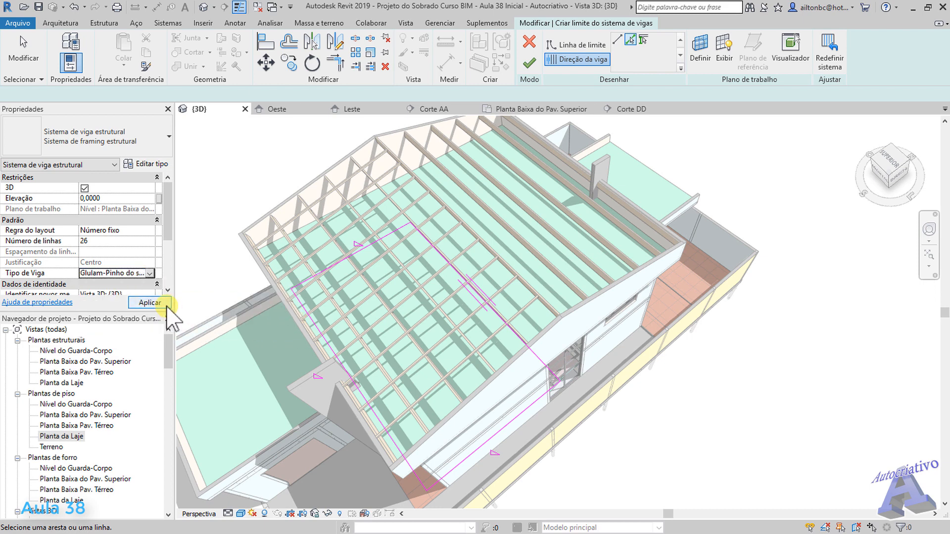
{"action": "left_click", "coordinate": [529, 63]}
Step: Examine how the new battens are oriented and seated against the rafters across the roof slope
{"action": "scroll", "coordinate": [376, 269], "scroll_direction": "up", "scroll_amount": 3}
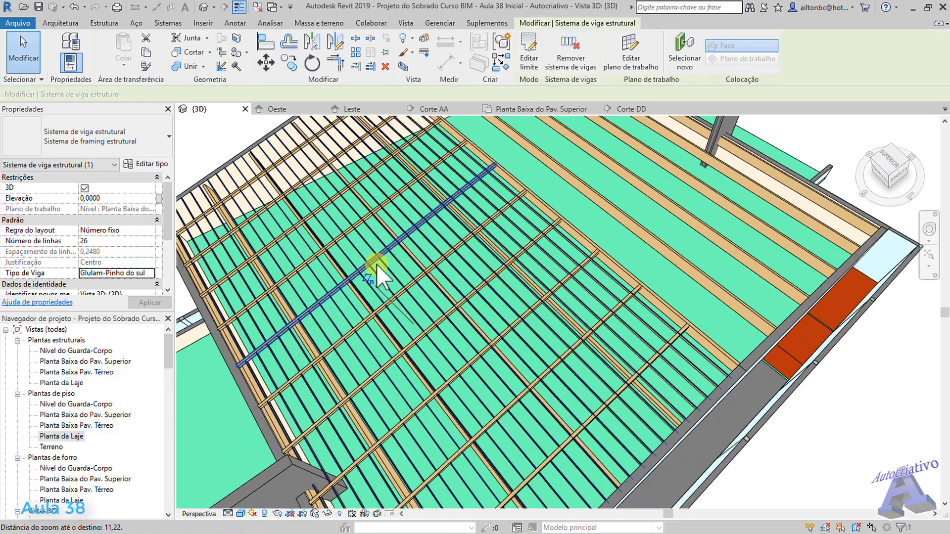
{"action": "scroll", "coordinate": [381, 277], "scroll_direction": "down", "scroll_amount": 3}
{"action": "middle_click_drag", "start_coordinate": [441, 213], "coordinate": [404, 188], "text": "shift"}
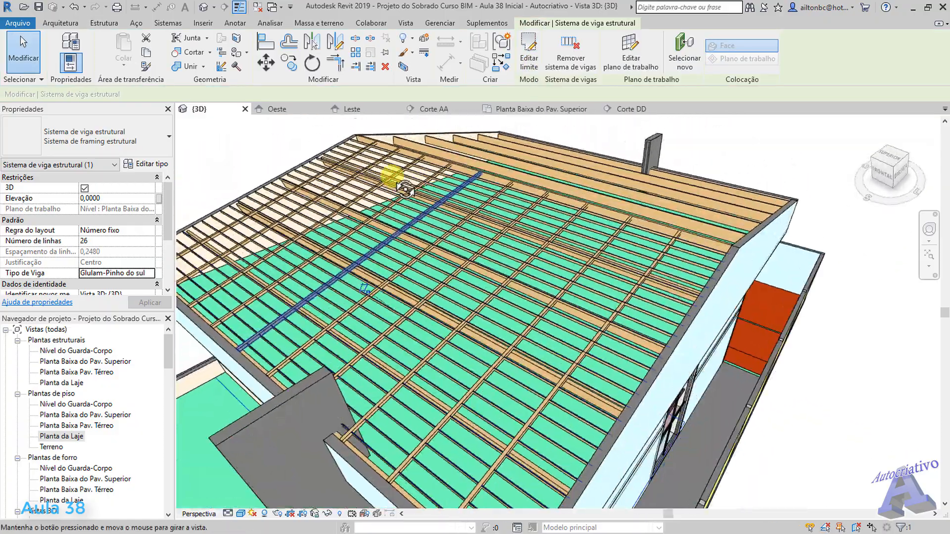
{"action": "scroll", "coordinate": [421, 272], "scroll_direction": "up", "scroll_amount": 6}
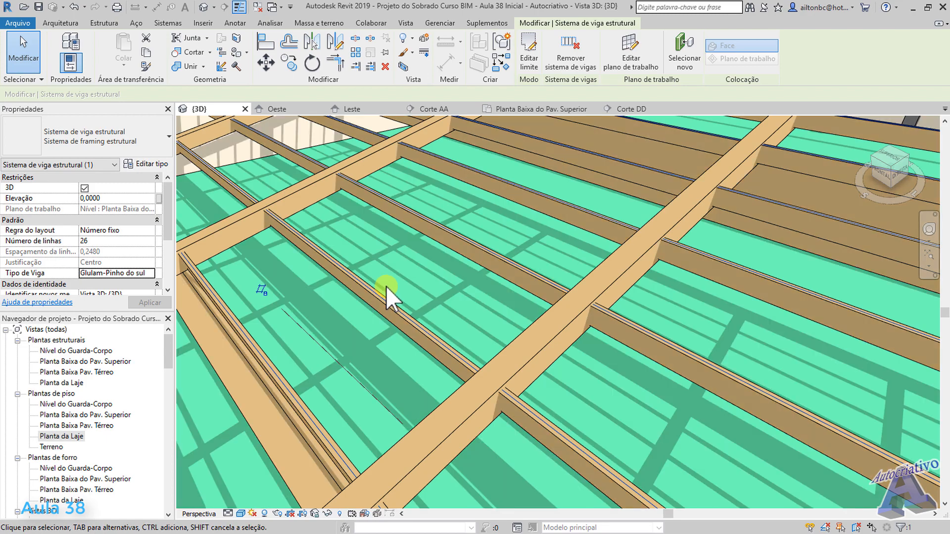
{"action": "scroll", "coordinate": [387, 286], "scroll_direction": "down", "scroll_amount": 3}
{"action": "middle_click_drag", "start_coordinate": [541, 331], "coordinate": [426, 230]}
{"action": "scroll", "coordinate": [426, 230], "scroll_direction": "up", "scroll_amount": 2}
{"action": "scroll", "coordinate": [426, 230], "scroll_direction": "down", "scroll_amount": 1}
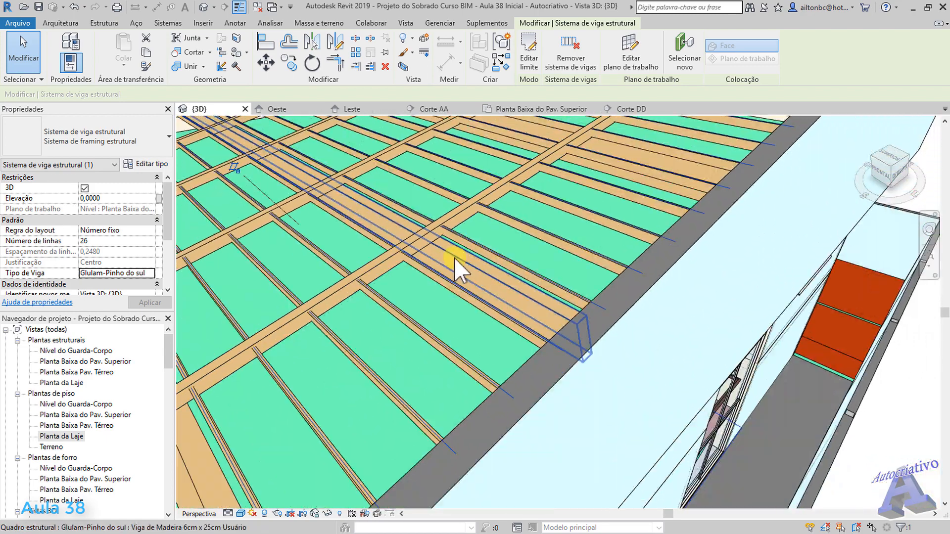
{"action": "middle_click_drag", "start_coordinate": [439, 330], "coordinate": [530, 301]}
{"action": "scroll", "coordinate": [520, 309], "scroll_direction": "up", "scroll_amount": 1}
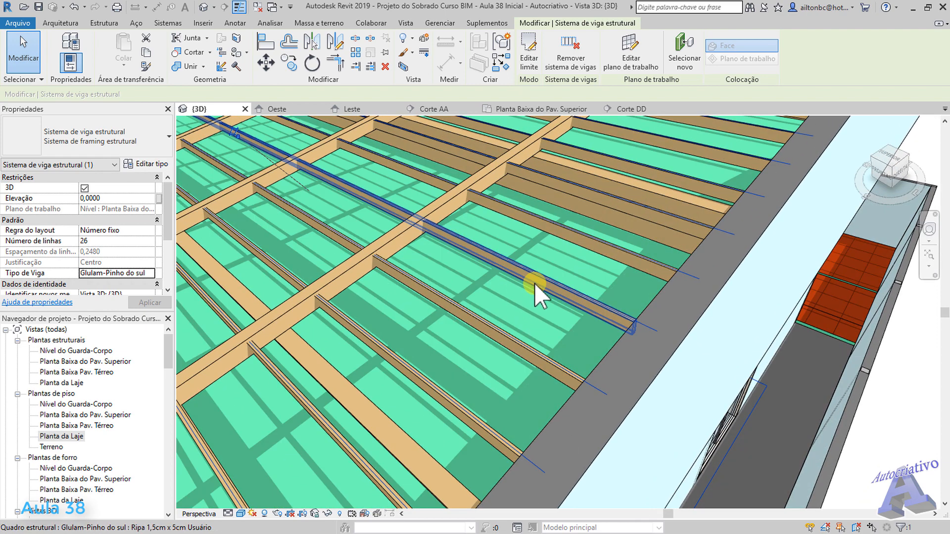
Step: Set the Ripa 1,5cm x 5cm batten type's dimensions to b 0,05 and d 0,015 so the battens lie flat
{"action": "left_click", "coordinate": [534, 284]}
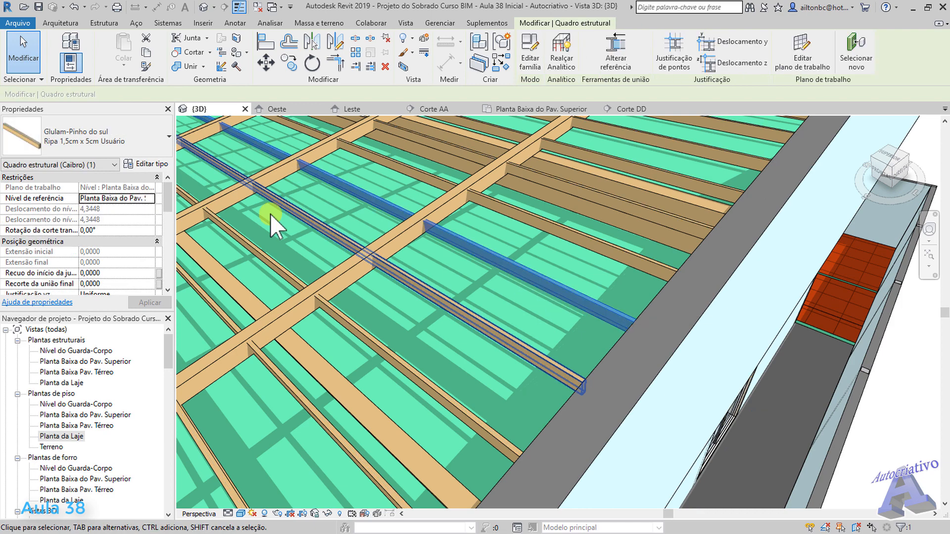
{"action": "left_click", "coordinate": [144, 165]}
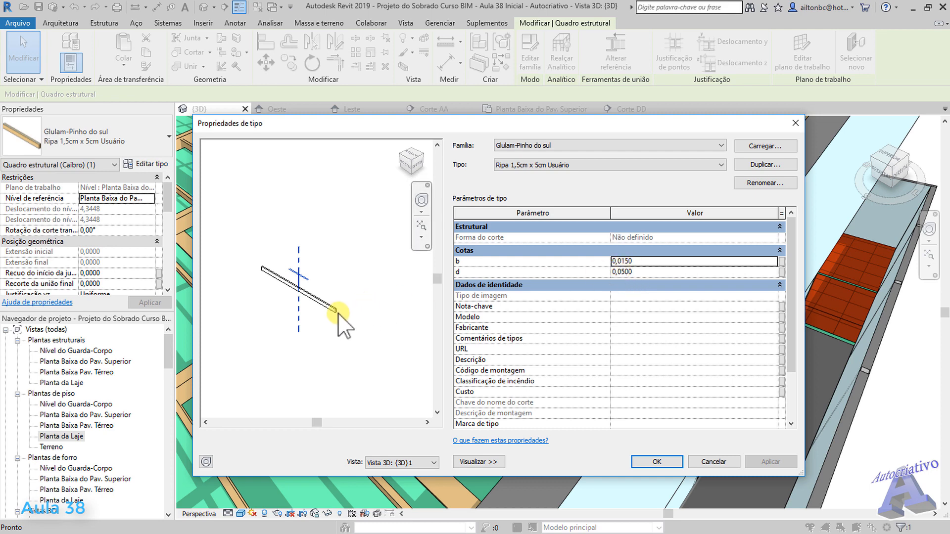
{"action": "left_click", "coordinate": [623, 260]}
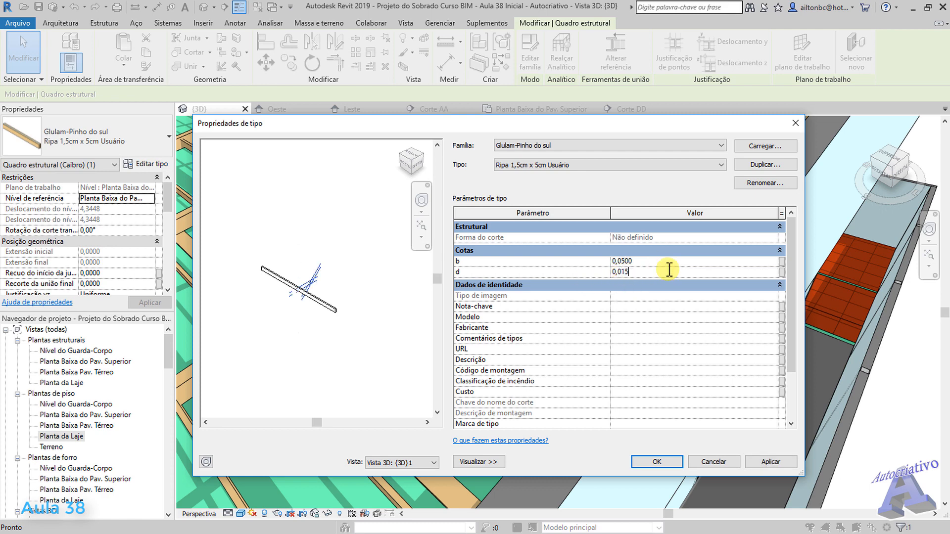
{"action": "left_click", "coordinate": [645, 260]}
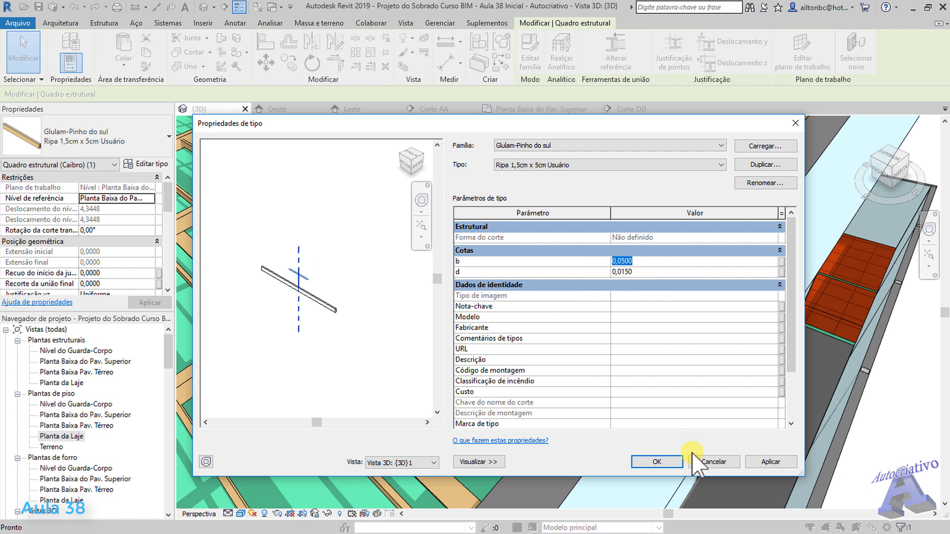
{"action": "left_click", "coordinate": [757, 461]}
{"action": "left_click", "coordinate": [676, 466]}
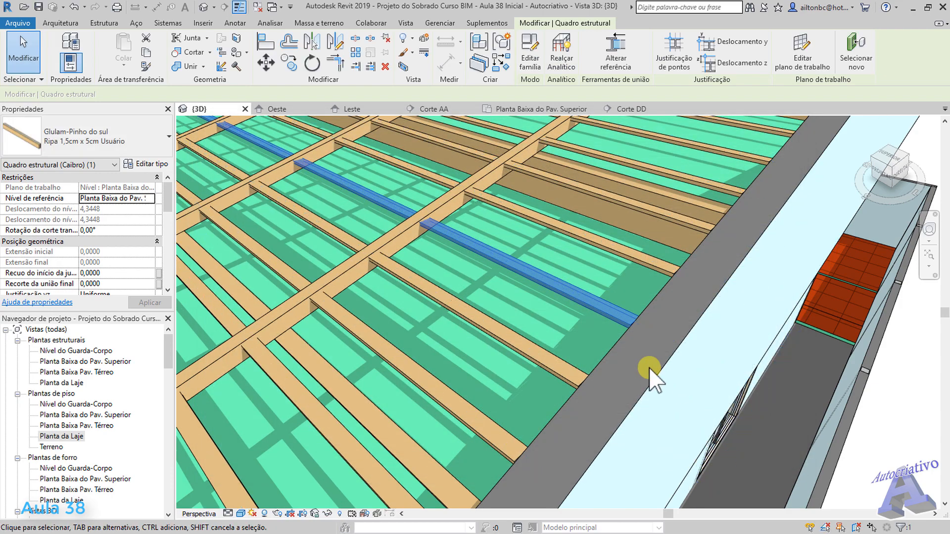
Step: Inspect the flattened battens and their spacing over the rafters from several angles across the roof slope
{"action": "middle_click_drag", "start_coordinate": [646, 377], "coordinate": [494, 232], "text": "shift"}
{"action": "scroll", "coordinate": [440, 277], "scroll_direction": "down", "scroll_amount": 2}
{"action": "middle_click_drag", "start_coordinate": [437, 272], "coordinate": [696, 265]}
{"action": "scroll", "coordinate": [435, 308], "scroll_direction": "down", "scroll_amount": 2}
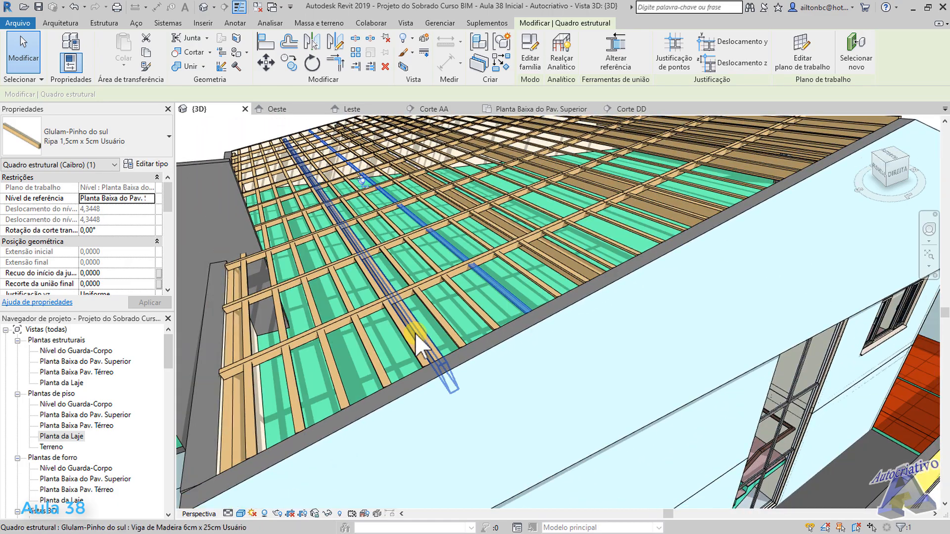
{"action": "middle_click_drag", "start_coordinate": [416, 334], "coordinate": [511, 352]}
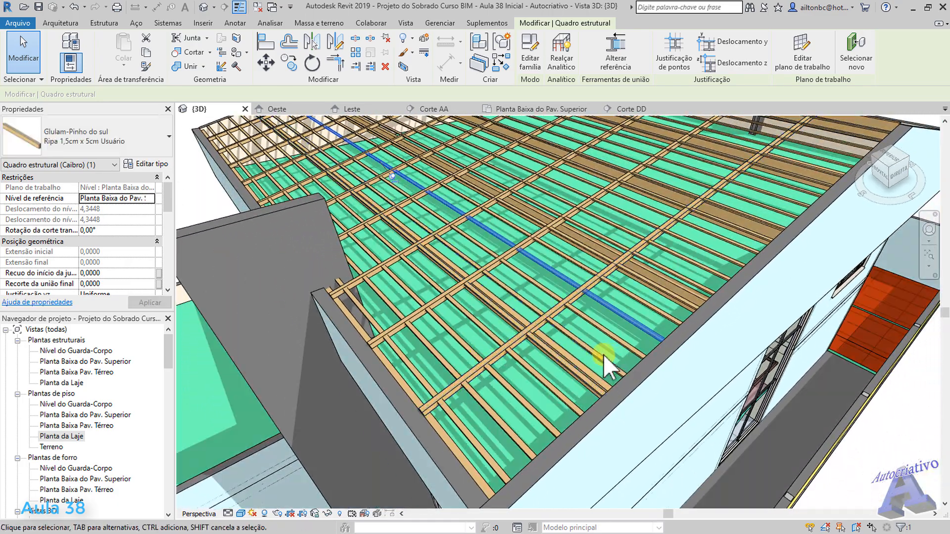
{"action": "mouse_move", "coordinate": [600, 356]}
{"action": "middle_mouse_down", "text": "shift"}
{"action": "mouse_move", "coordinate": [573, 336]}
{"action": "mouse_move", "coordinate": [596, 371]}
{"action": "middle_mouse_up", "text": "shift"}
{"action": "scroll", "coordinate": [548, 319], "scroll_direction": "down", "scroll_amount": 4}
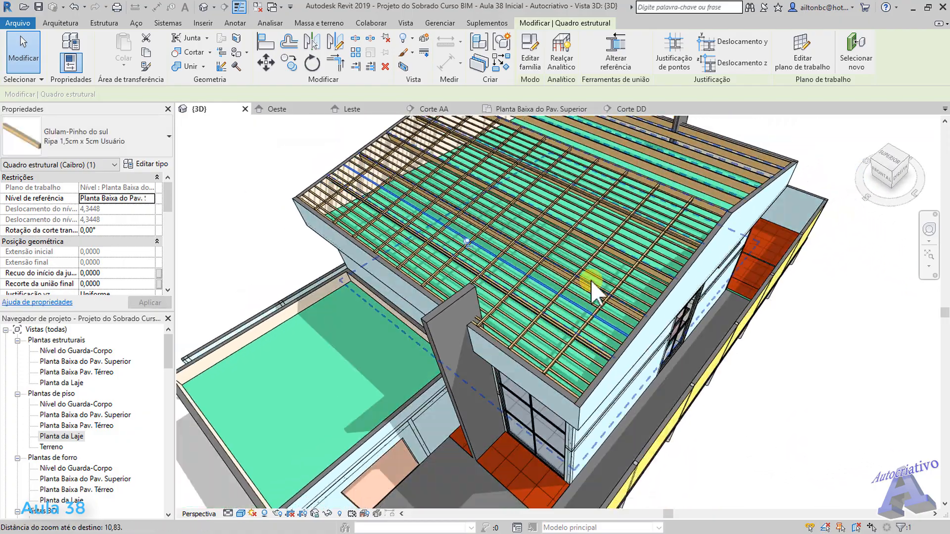
{"action": "scroll", "coordinate": [610, 277], "scroll_direction": "up", "scroll_amount": 5}
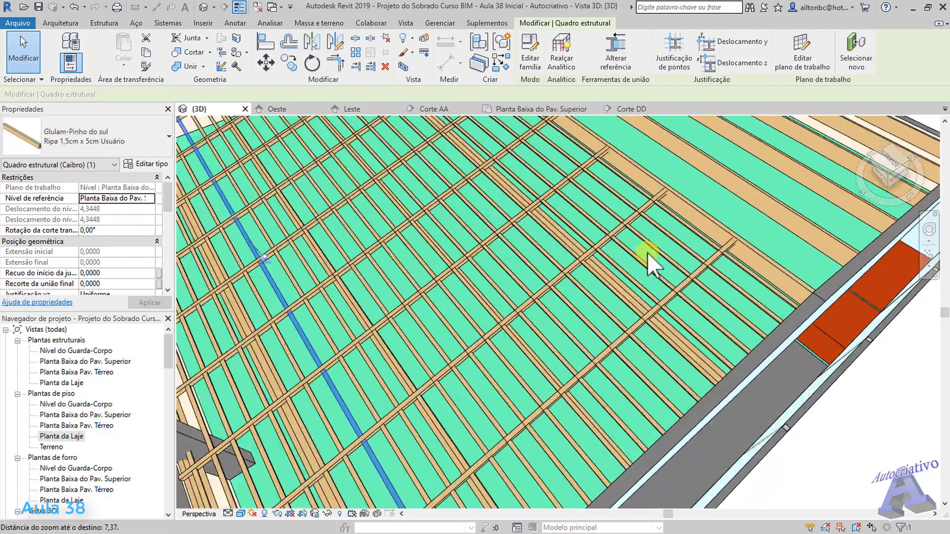
{"action": "scroll", "coordinate": [606, 273], "scroll_direction": "up", "scroll_amount": 1}
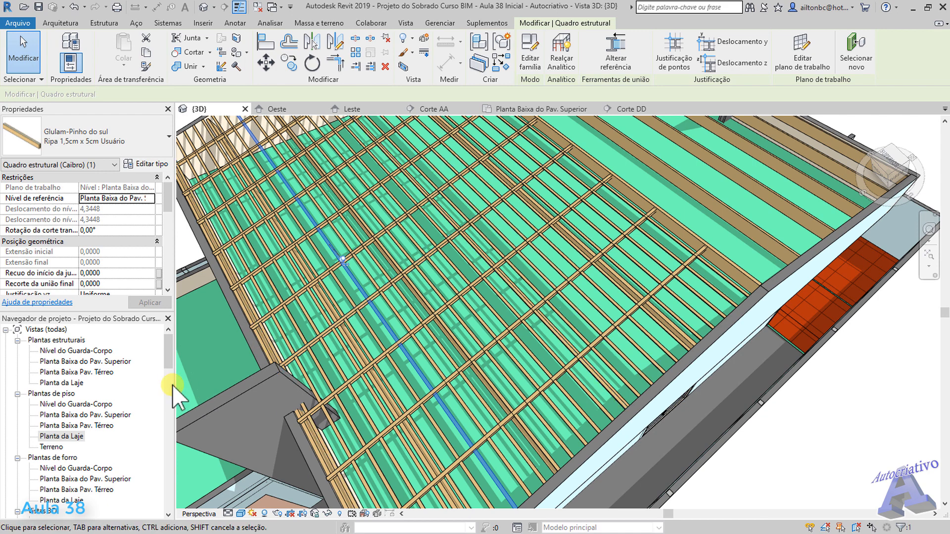
Step: Try to measure the batten layout from the side wall's inner face in the Planta da Laje floor plan, and return to the 3D view
{"action": "double_click", "coordinate": [62, 436]}
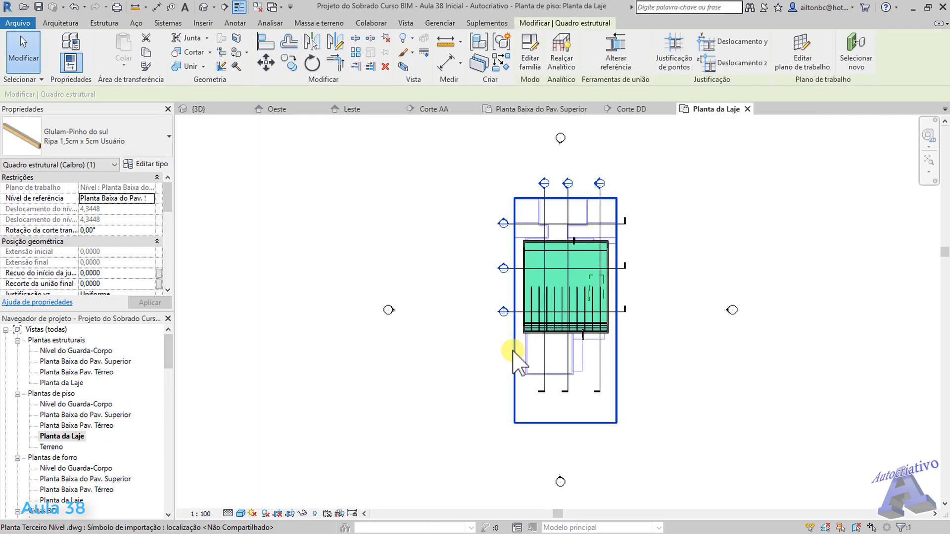
{"action": "scroll", "coordinate": [589, 324], "scroll_direction": "up", "scroll_amount": 4}
{"action": "scroll", "coordinate": [591, 326], "scroll_direction": "up", "scroll_amount": 5}
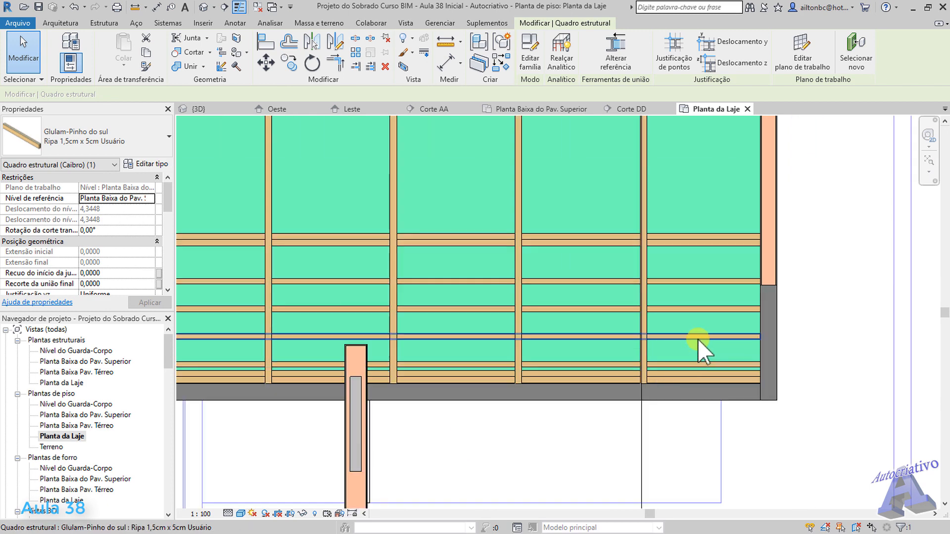
{"action": "left_click", "coordinate": [133, 7]}
{"action": "scroll", "coordinate": [632, 323], "scroll_direction": "up", "scroll_amount": 1}
{"action": "left_click", "coordinate": [615, 308]}
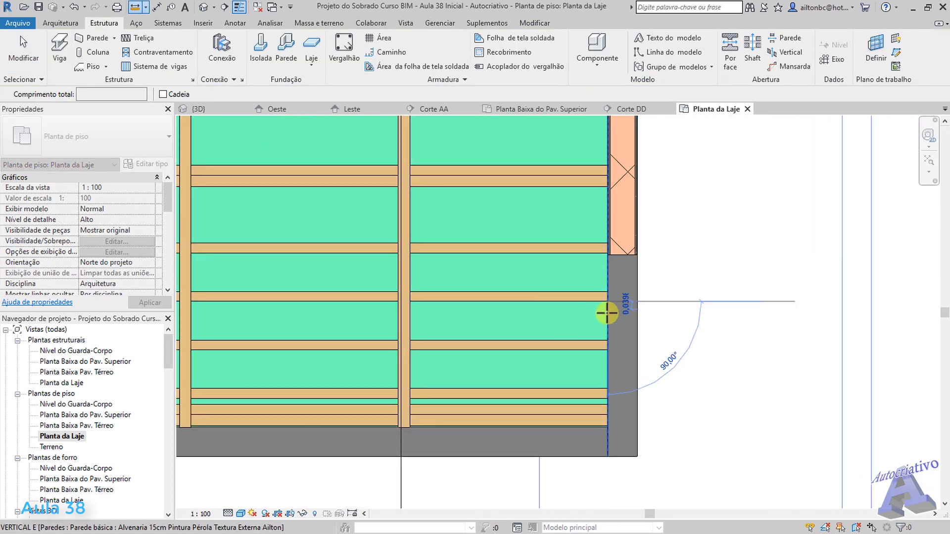
{"action": "key", "text": "Escape"}
{"action": "key", "text": "Escape"}
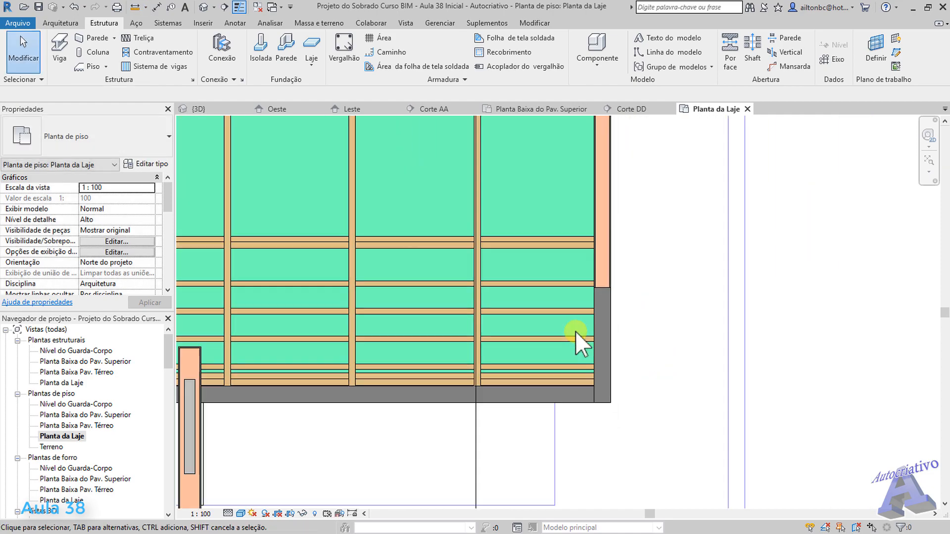
{"action": "scroll", "coordinate": [577, 340], "scroll_direction": "down", "scroll_amount": 4}
{"action": "left_click", "coordinate": [198, 109]}
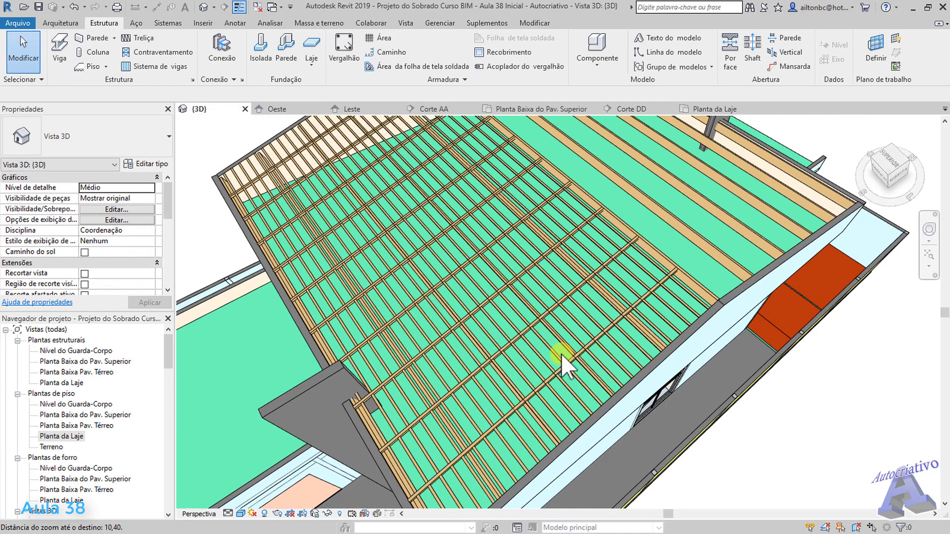
Step: Edit the batten beam system to 14 lines of Glulam-Pinho do sul : Ripa 1,5cm x 5cm Usuário and finish the sketch
{"action": "middle_click_drag", "start_coordinate": [561, 360], "coordinate": [518, 317], "text": "shift"}
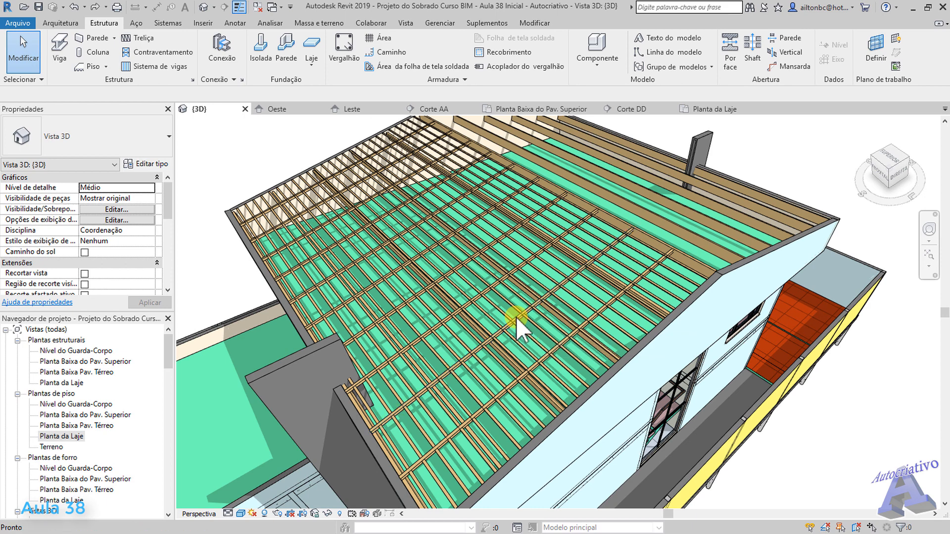
{"action": "double_click", "coordinate": [516, 317]}
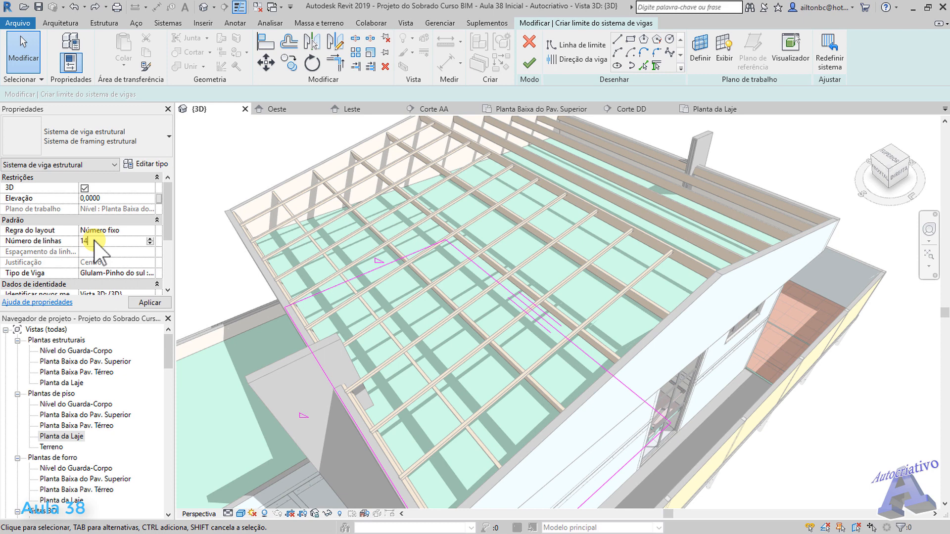
{"action": "left_click", "coordinate": [151, 273]}
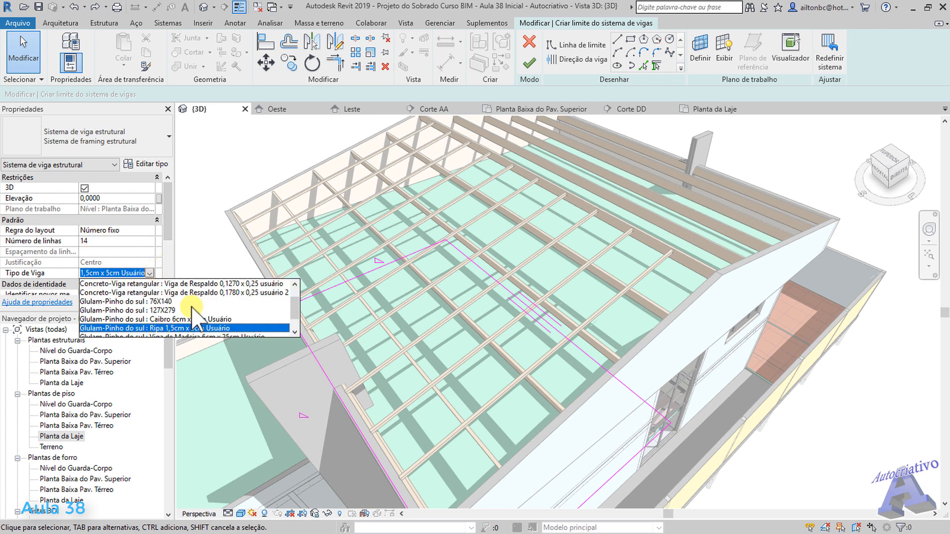
{"action": "left_click", "coordinate": [208, 328]}
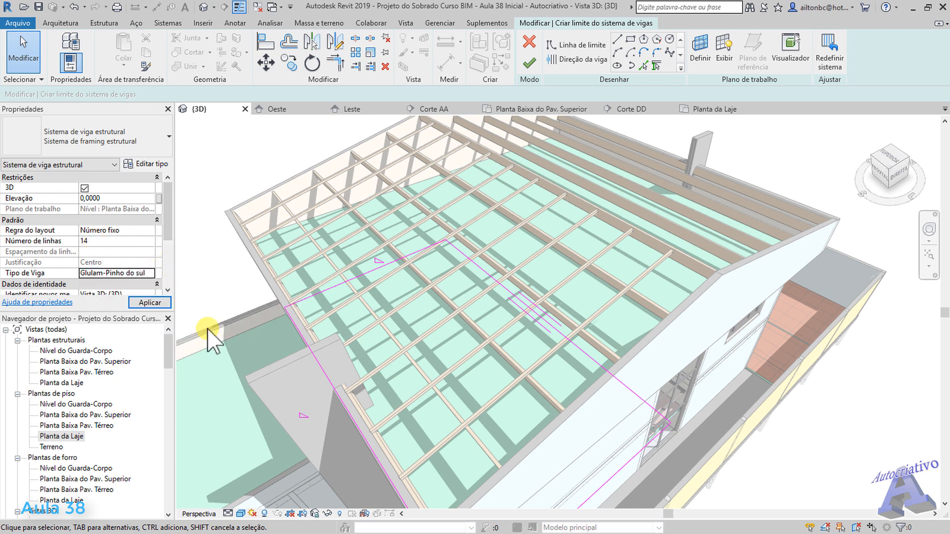
{"action": "left_click", "coordinate": [525, 65]}
Step: Set b to 0,05 and d to 0,015 in the type properties of the re-laid Ripa 1,5cm x 5cm Usuário battens
{"action": "mouse_move", "coordinate": [613, 310]}
{"action": "middle_mouse_down", "text": "shift"}
{"action": "mouse_move", "coordinate": [606, 344]}
{"action": "mouse_move", "coordinate": [615, 314]}
{"action": "mouse_move", "coordinate": [604, 291]}
{"action": "mouse_move", "coordinate": [600, 313]}
{"action": "mouse_move", "coordinate": [616, 272]}
{"action": "mouse_move", "coordinate": [592, 296]}
{"action": "middle_mouse_up", "text": "shift"}
{"action": "scroll", "coordinate": [615, 317], "scroll_direction": "up", "scroll_amount": 5}
{"action": "scroll", "coordinate": [615, 272], "scroll_direction": "up", "scroll_amount": 2}
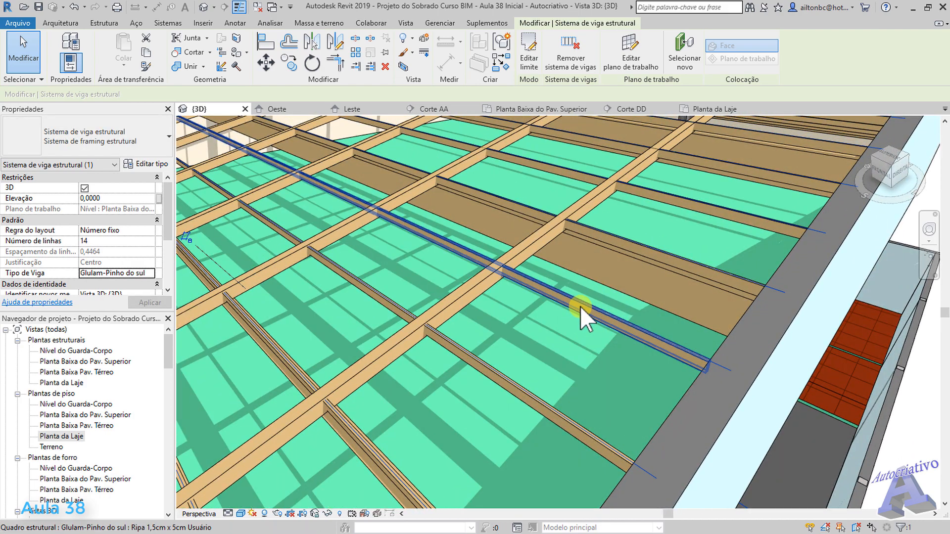
{"action": "left_click", "coordinate": [580, 305]}
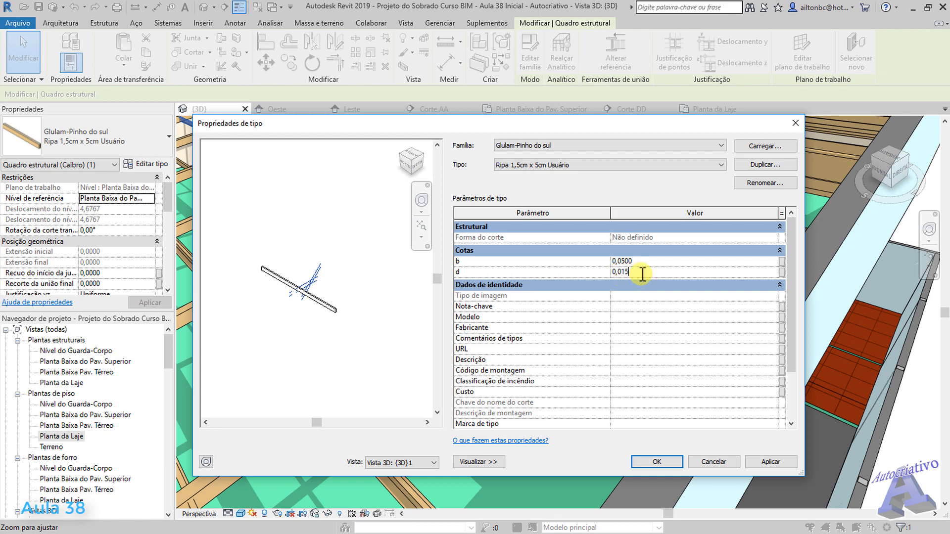
{"action": "left_click", "coordinate": [753, 460]}
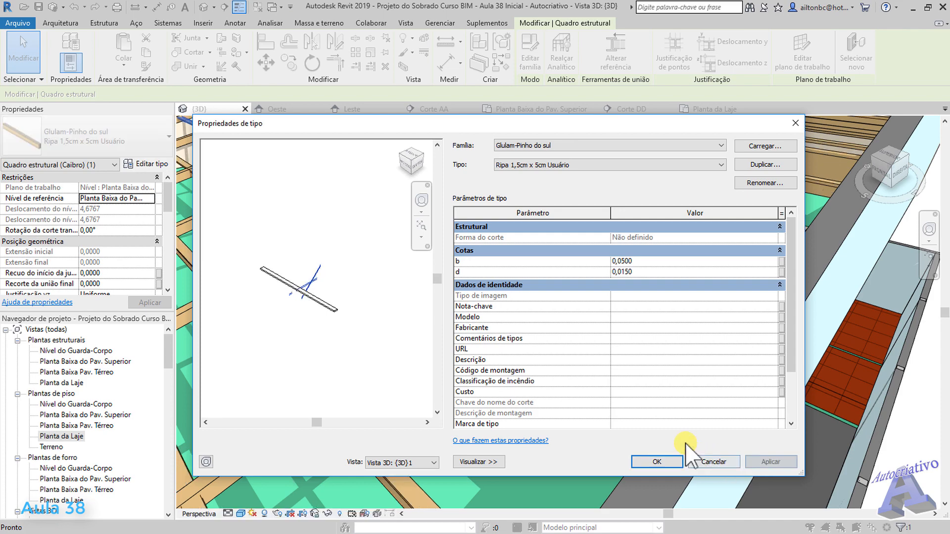
{"action": "left_click", "coordinate": [657, 462]}
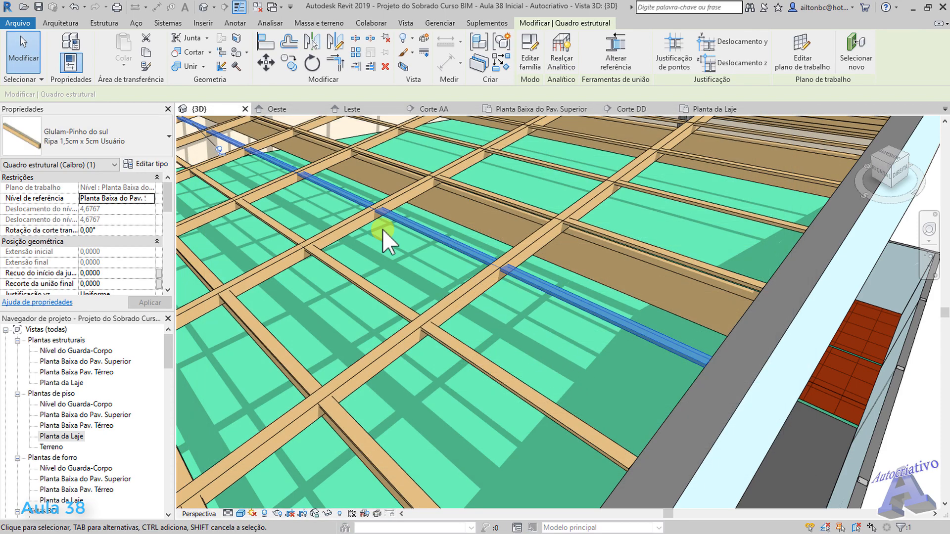
Step: Examine in the Leste elevation how the battens' cross-sections sit against the sloping rafter, from the eave upwards
{"action": "scroll", "coordinate": [542, 328], "scroll_direction": "down", "scroll_amount": 5}
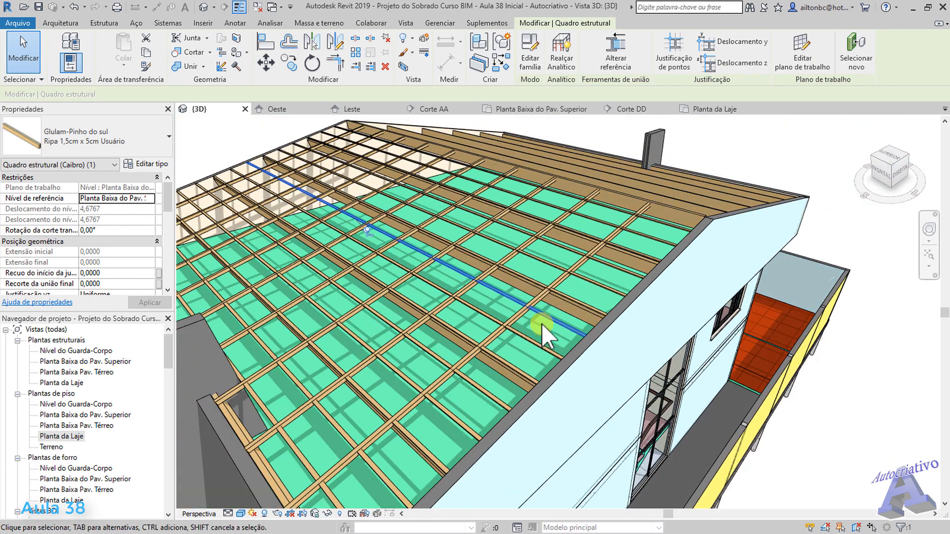
{"action": "mouse_move", "coordinate": [541, 324]}
{"action": "middle_mouse_down", "text": "shift"}
{"action": "mouse_move", "coordinate": [559, 369]}
{"action": "mouse_move", "coordinate": [549, 327]}
{"action": "middle_mouse_up", "text": "shift"}
{"action": "left_click", "coordinate": [919, 418]}
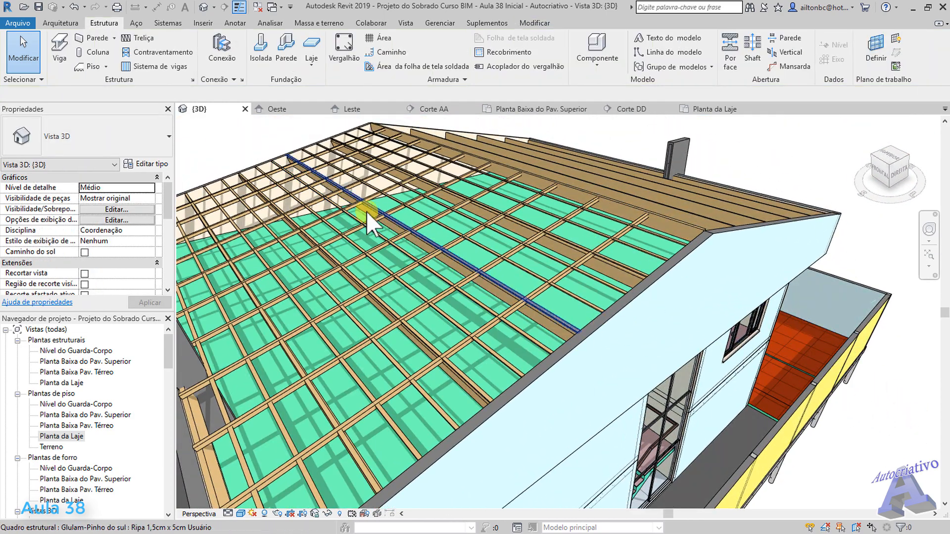
{"action": "left_click", "coordinate": [353, 109]}
{"action": "middle_click_drag", "start_coordinate": [388, 282], "coordinate": [673, 303]}
{"action": "scroll", "coordinate": [396, 317], "scroll_direction": "up", "scroll_amount": 5}
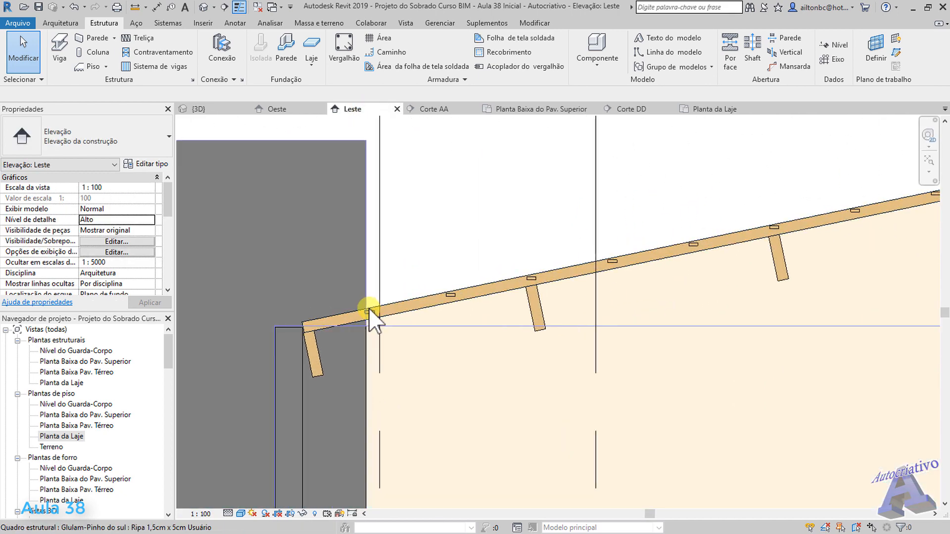
{"action": "middle_click_drag", "start_coordinate": [605, 278], "coordinate": [414, 276]}
{"action": "middle_click_drag", "start_coordinate": [812, 290], "coordinate": [446, 373]}
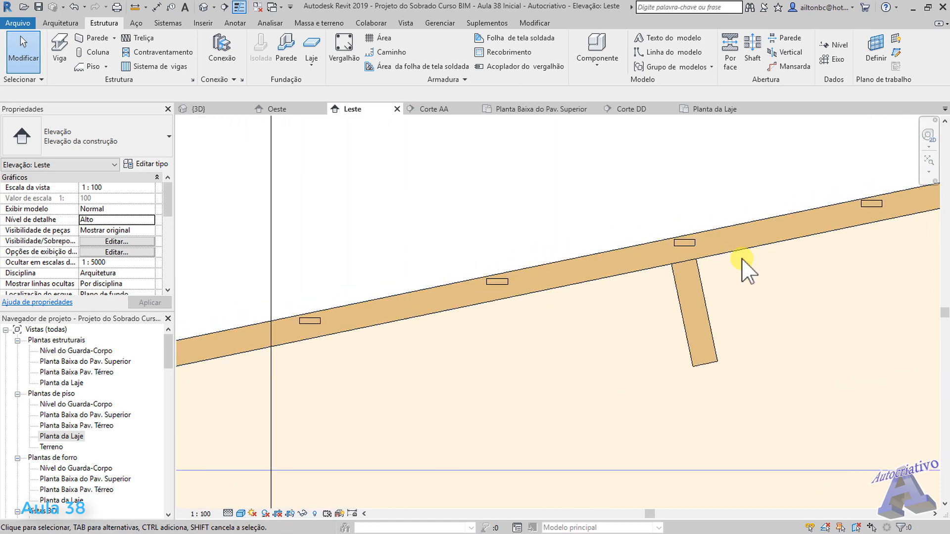
{"action": "middle_click_drag", "start_coordinate": [742, 266], "coordinate": [456, 329]}
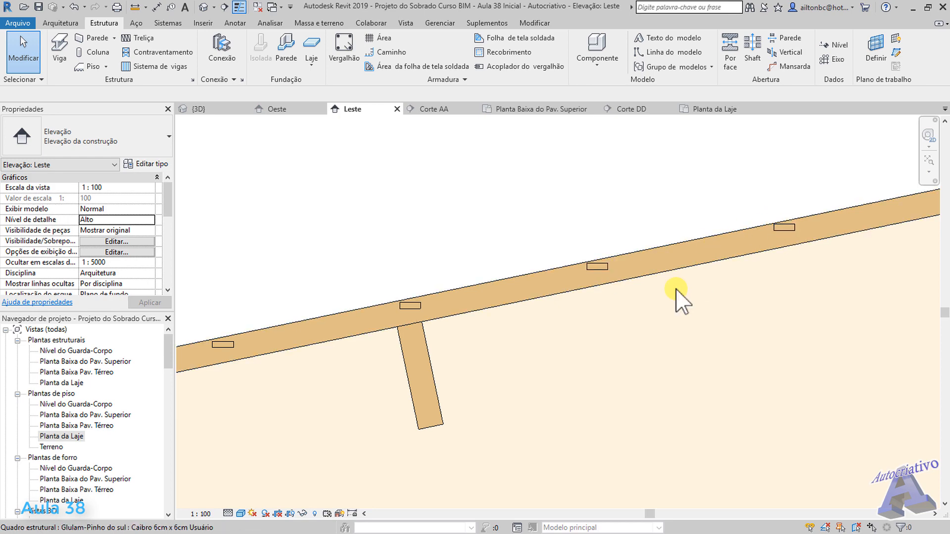
{"action": "scroll", "coordinate": [678, 297], "scroll_direction": "down", "scroll_amount": 5}
{"action": "middle_click_drag", "start_coordinate": [441, 375], "coordinate": [642, 332]}
{"action": "scroll", "coordinate": [438, 328], "scroll_direction": "up", "scroll_amount": 5}
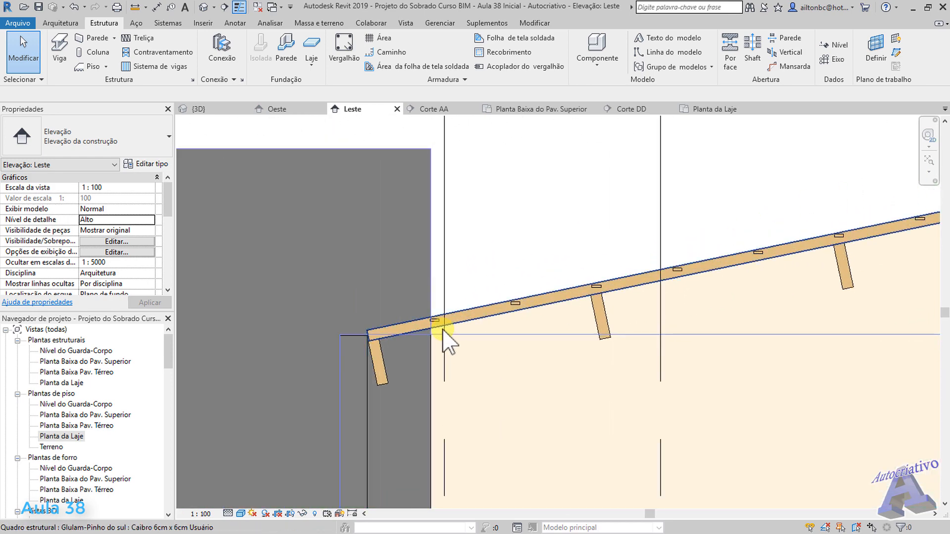
{"action": "middle_click_drag", "start_coordinate": [433, 321], "coordinate": [490, 316]}
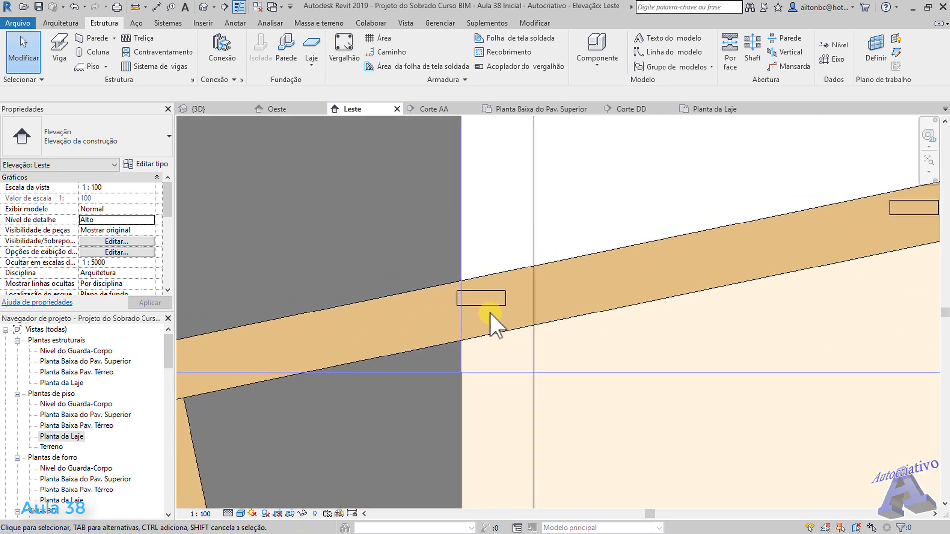
Step: Set the cross-section rotation of the lowest batten near the eave to 348,19° so it follows the roof slope
{"action": "left_click", "coordinate": [487, 304]}
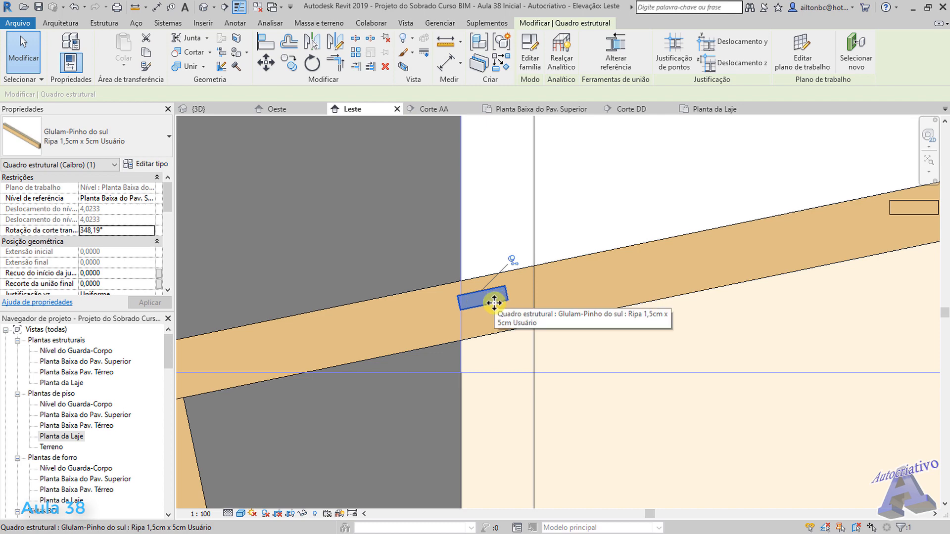
{"action": "scroll", "coordinate": [495, 302], "scroll_direction": "down", "scroll_amount": 5}
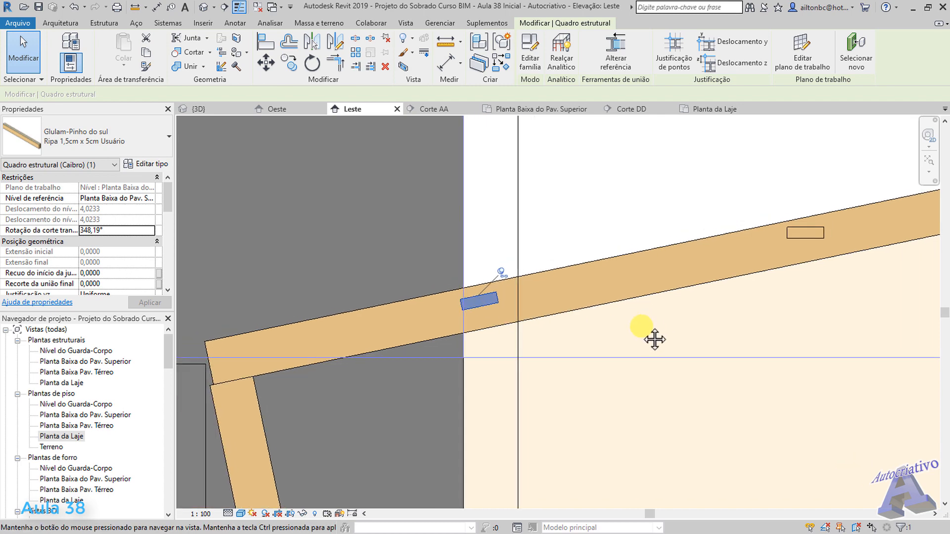
{"action": "scroll", "coordinate": [611, 356], "scroll_direction": "up", "scroll_amount": 3}
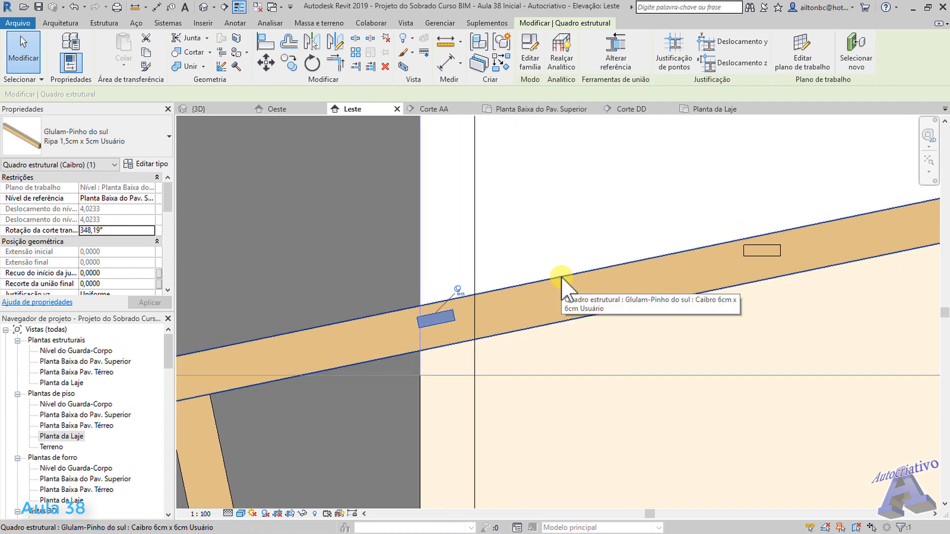
{"action": "key", "text": "Escape"}
Step: Set the cross-section rotation of the other 13 battens up to the ridge to 348,19°
{"action": "left_click", "coordinate": [761, 250]}
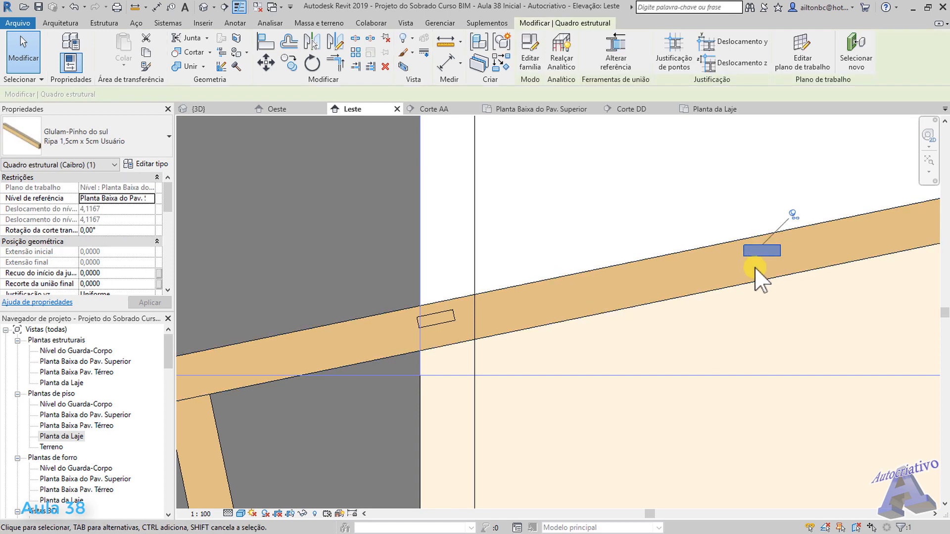
{"action": "scroll", "coordinate": [764, 313], "scroll_direction": "down", "scroll_amount": 3}
{"action": "middle_click_drag", "start_coordinate": [590, 336], "coordinate": [553, 345]}
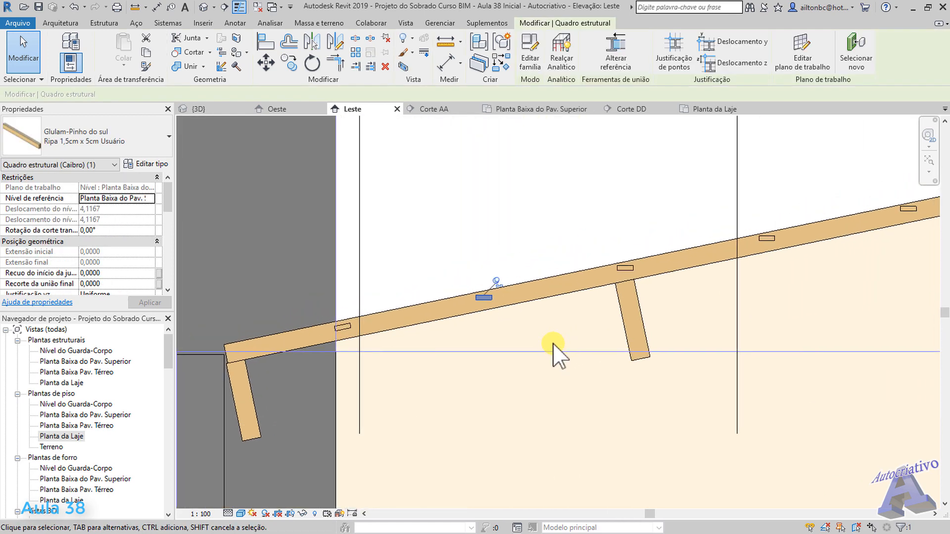
{"action": "left_click", "coordinate": [624, 268], "text": "ctrl"}
{"action": "middle_click_drag", "start_coordinate": [625, 306], "coordinate": [678, 325], "text": "ctrl"}
{"action": "scroll", "coordinate": [685, 322], "scroll_direction": "down", "scroll_amount": 3}
{"action": "middle_click_drag", "start_coordinate": [766, 318], "coordinate": [603, 353]}
{"action": "scroll", "coordinate": [595, 314], "scroll_direction": "up", "scroll_amount": 2}
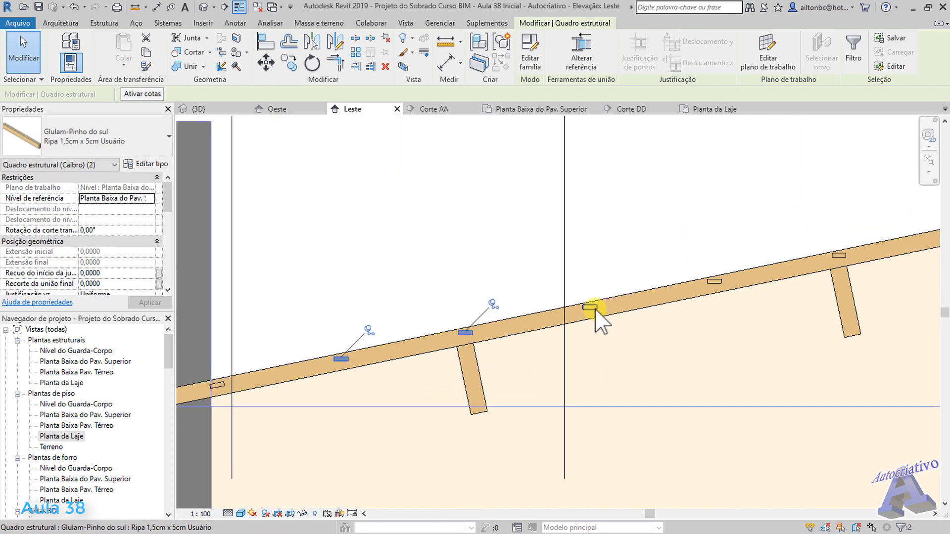
{"action": "left_click", "coordinate": [593, 309], "text": "ctrl"}
{"action": "middle_click_drag", "start_coordinate": [768, 369], "coordinate": [653, 351]}
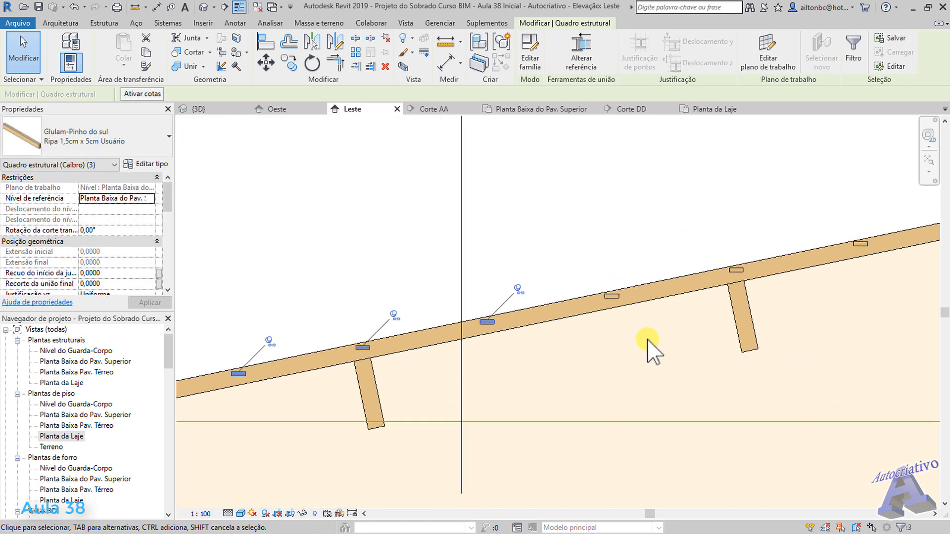
{"action": "left_click", "coordinate": [615, 295], "text": "ctrl"}
{"action": "left_click", "coordinate": [733, 271], "text": "ctrl"}
{"action": "middle_click_drag", "start_coordinate": [769, 334], "coordinate": [652, 366]}
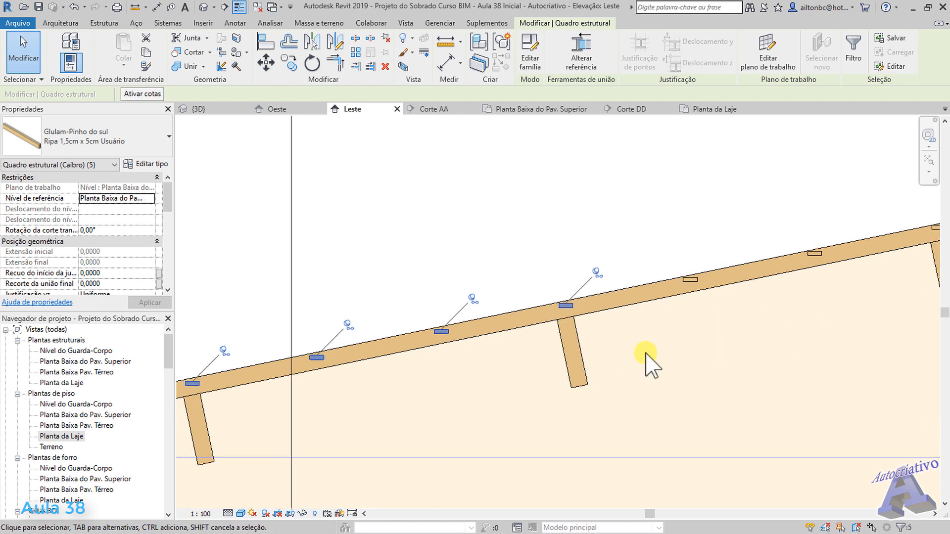
{"action": "left_click", "coordinate": [687, 279], "text": "ctrl"}
{"action": "middle_click_drag", "start_coordinate": [784, 385], "coordinate": [587, 446]}
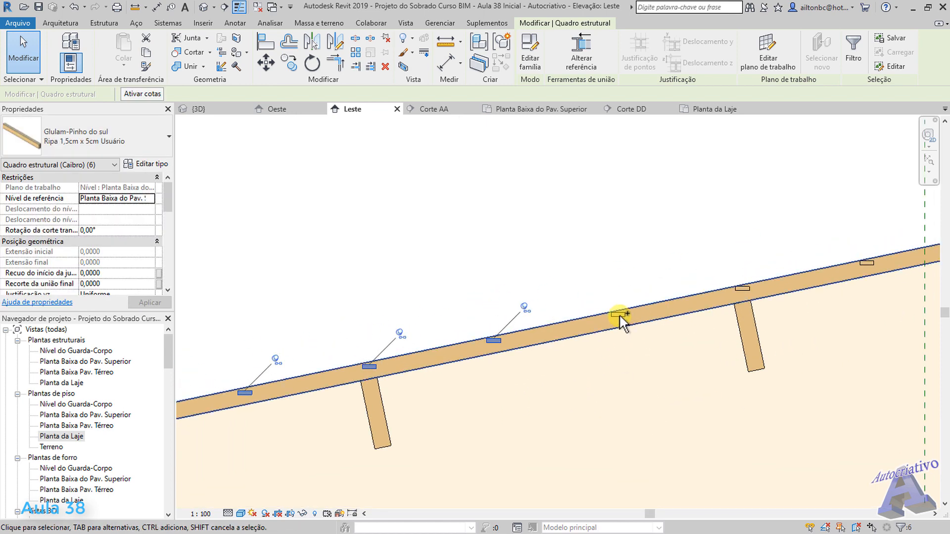
{"action": "left_click", "coordinate": [619, 314], "text": "ctrl"}
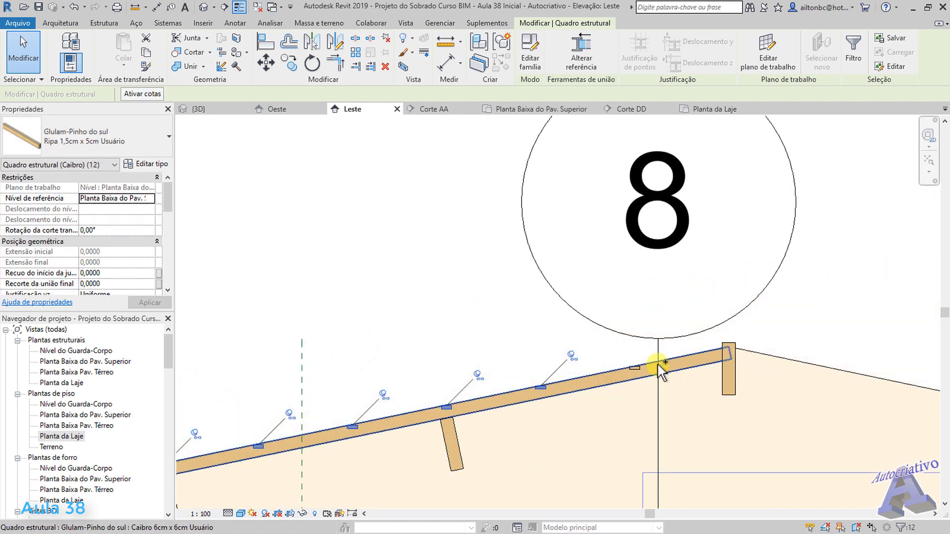
{"action": "left_click", "coordinate": [635, 369], "text": "ctrl"}
{"action": "scroll", "coordinate": [643, 425], "scroll_direction": "down", "scroll_amount": 4}
{"action": "middle_click_drag", "start_coordinate": [471, 437], "coordinate": [649, 406]}
{"action": "left_click", "coordinate": [96, 230]}
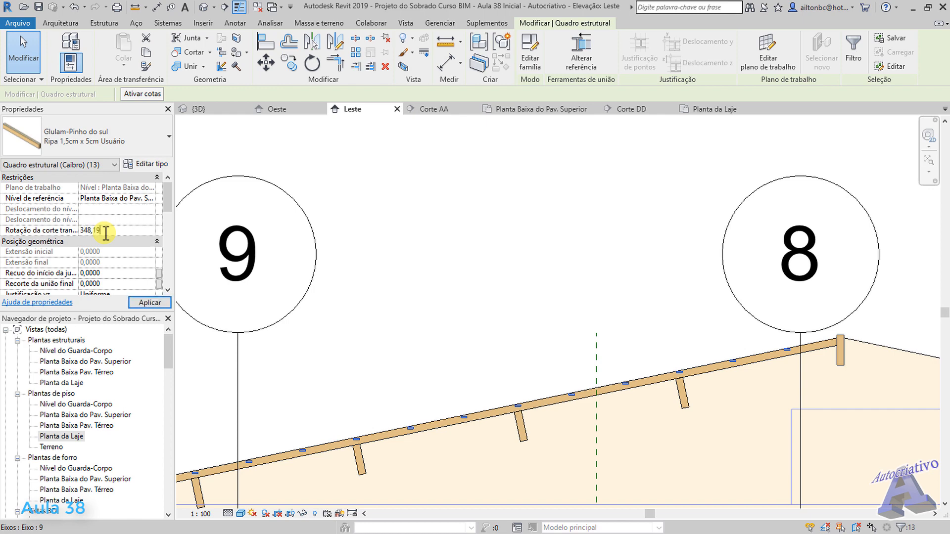
{"action": "left_click", "coordinate": [146, 303]}
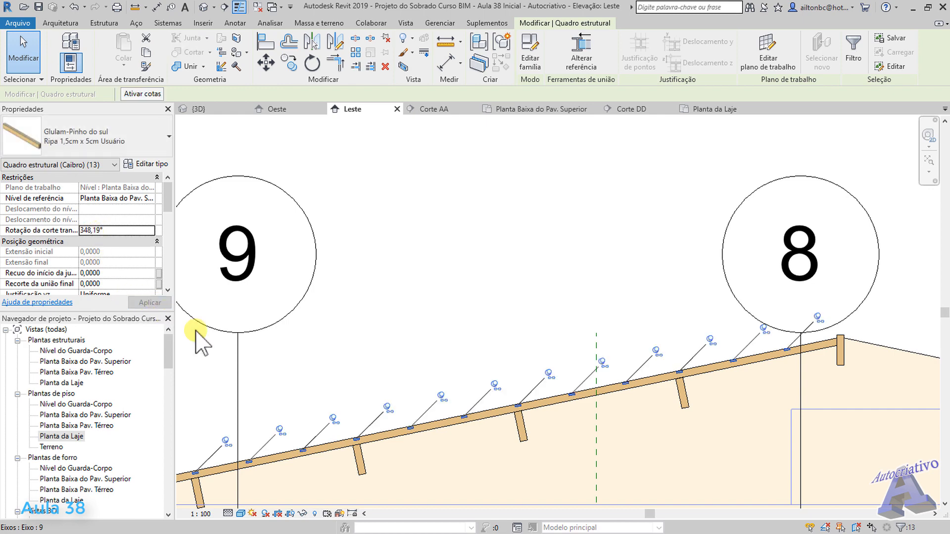
Step: Unpin all 14 battens along the slope, including the lowest one near the eave
{"action": "middle_click_drag", "start_coordinate": [373, 369], "coordinate": [468, 320]}
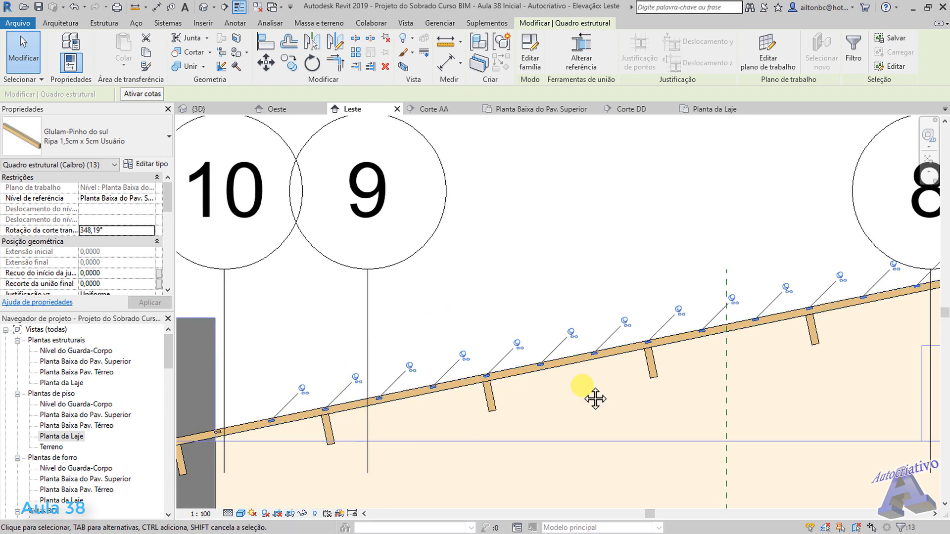
{"action": "middle_click_drag", "start_coordinate": [583, 387], "coordinate": [425, 405]}
{"action": "scroll", "coordinate": [738, 347], "scroll_direction": "down", "scroll_amount": 1}
{"action": "left_click", "coordinate": [786, 282]}
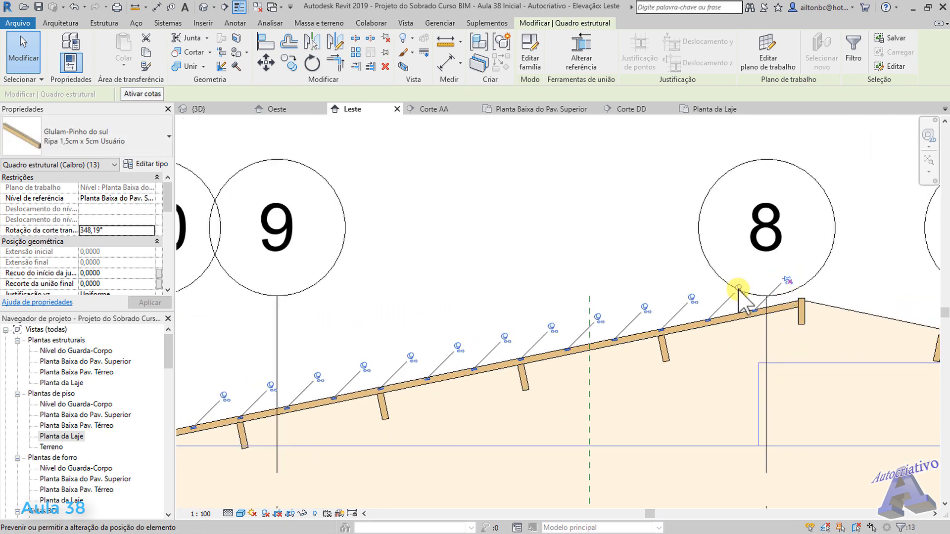
{"action": "left_click", "coordinate": [738, 287]}
{"action": "left_click", "coordinate": [692, 299]}
{"action": "left_click", "coordinate": [645, 308]}
{"action": "left_click", "coordinate": [598, 317]}
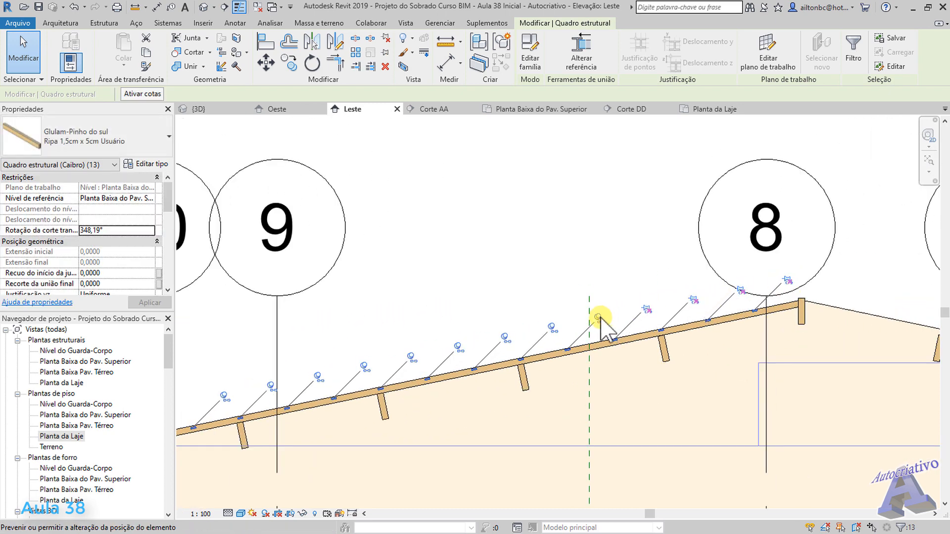
{"action": "left_click", "coordinate": [552, 327]}
{"action": "left_click", "coordinate": [505, 338]}
{"action": "left_click", "coordinate": [458, 346]}
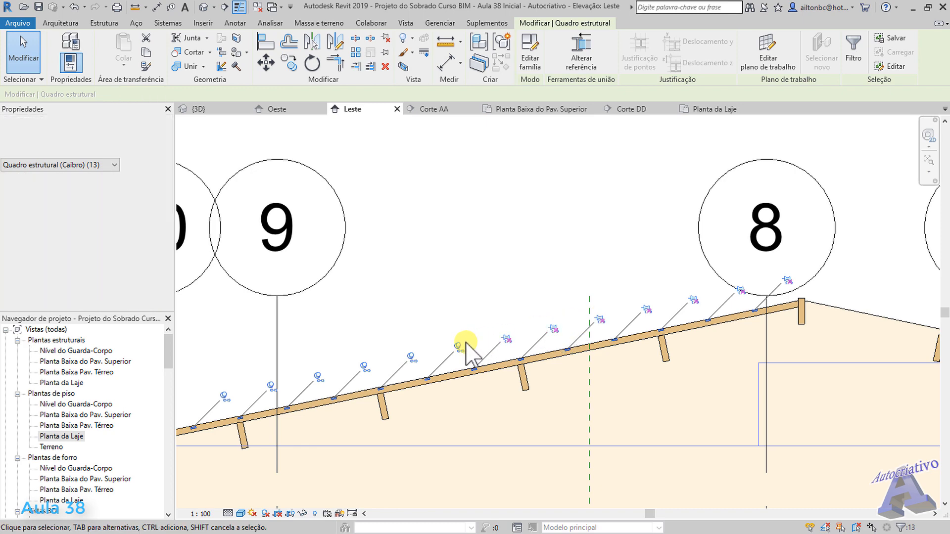
{"action": "left_click", "coordinate": [410, 355]}
{"action": "middle_click_drag", "start_coordinate": [368, 371], "coordinate": [527, 336]}
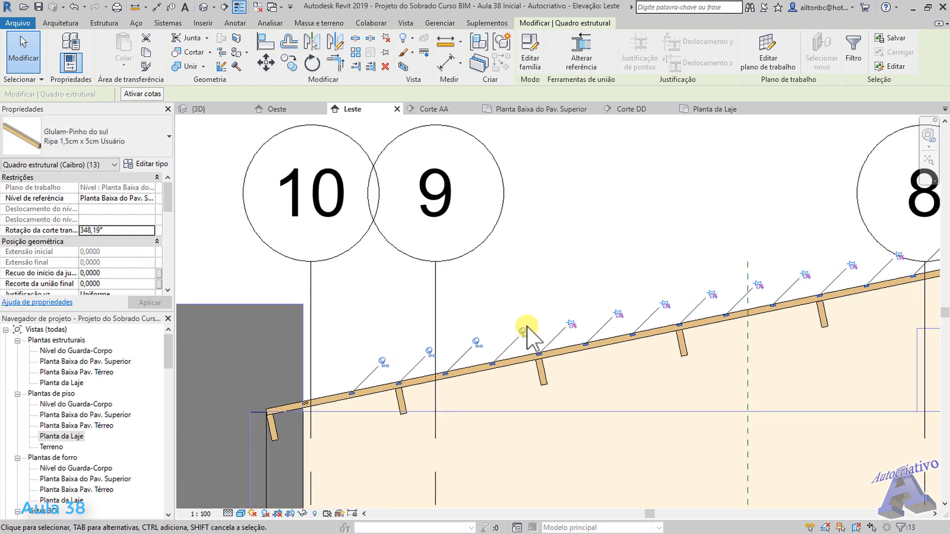
{"action": "left_click", "coordinate": [522, 330]}
{"action": "left_click", "coordinate": [476, 341]}
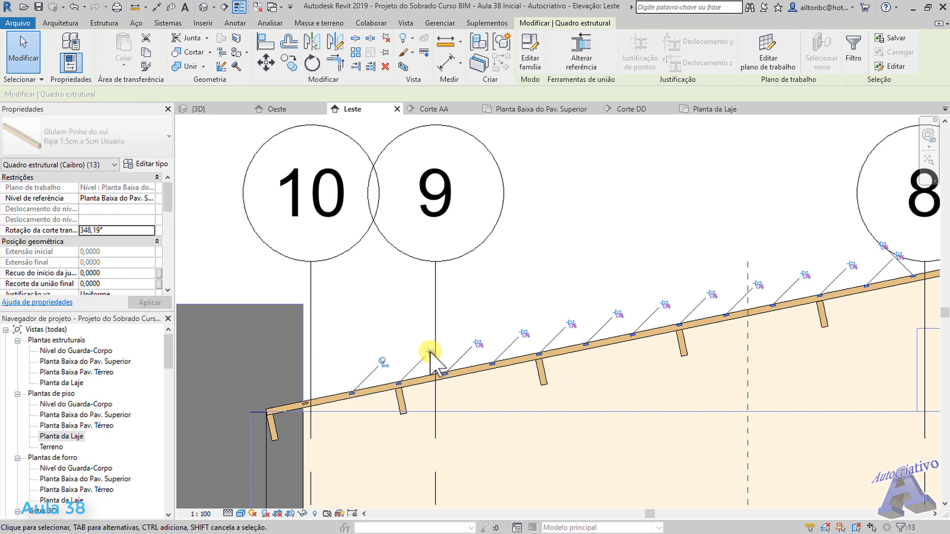
{"action": "scroll", "coordinate": [390, 366], "scroll_direction": "up", "scroll_amount": 4}
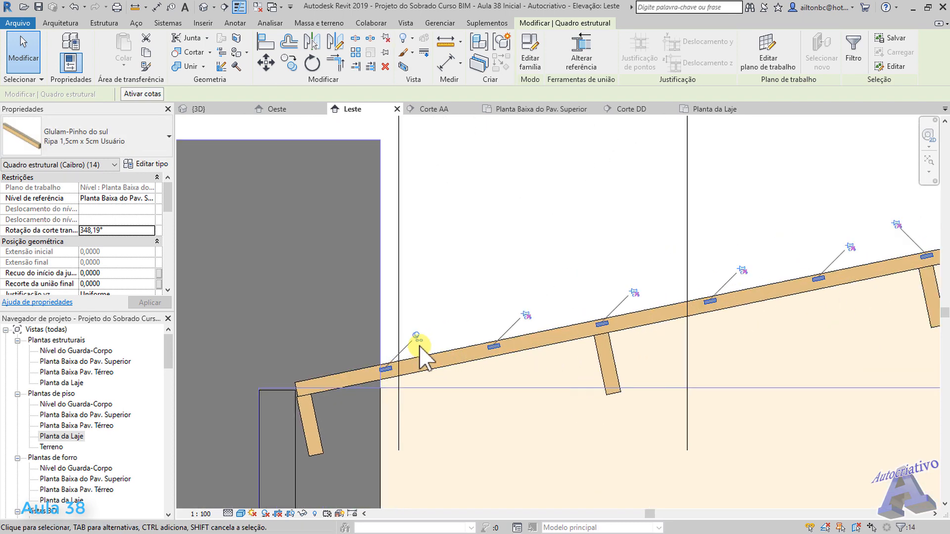
{"action": "left_click", "coordinate": [416, 337]}
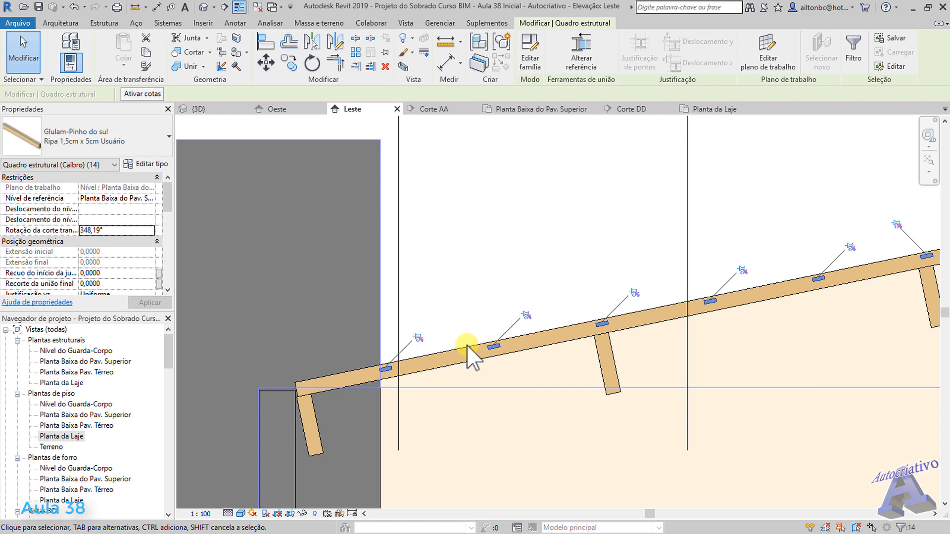
Step: Move all 14 battens together, perpendicular to the slope, from inside the rafter up to its top face
{"action": "scroll", "coordinate": [490, 346], "scroll_direction": "up", "scroll_amount": 5}
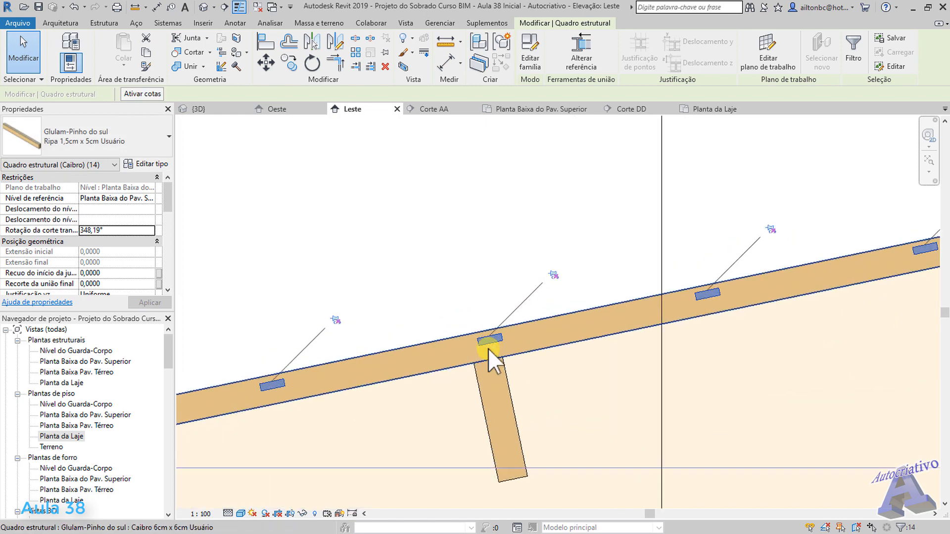
{"action": "left_click", "coordinate": [270, 69]}
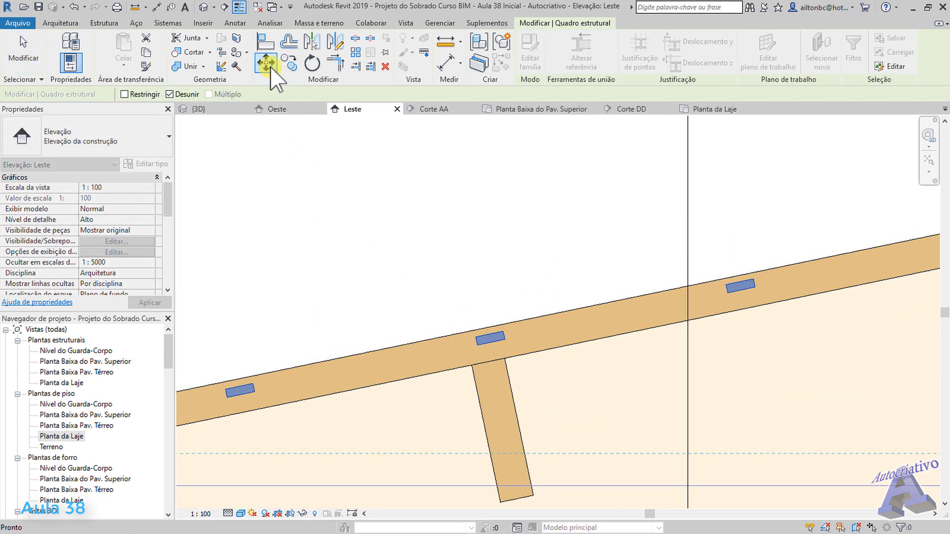
{"action": "scroll", "coordinate": [459, 339], "scroll_direction": "up", "scroll_amount": 1}
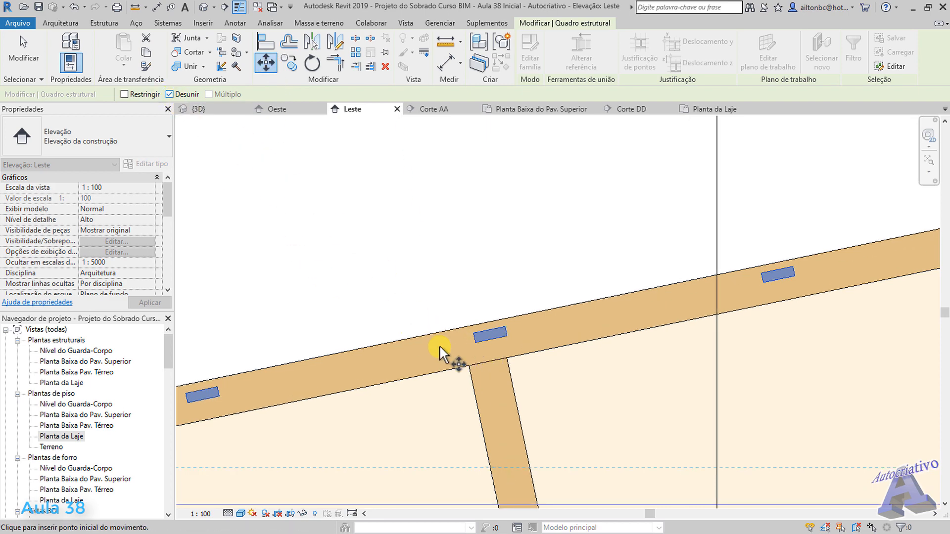
{"action": "scroll", "coordinate": [489, 336], "scroll_direction": "up", "scroll_amount": 4}
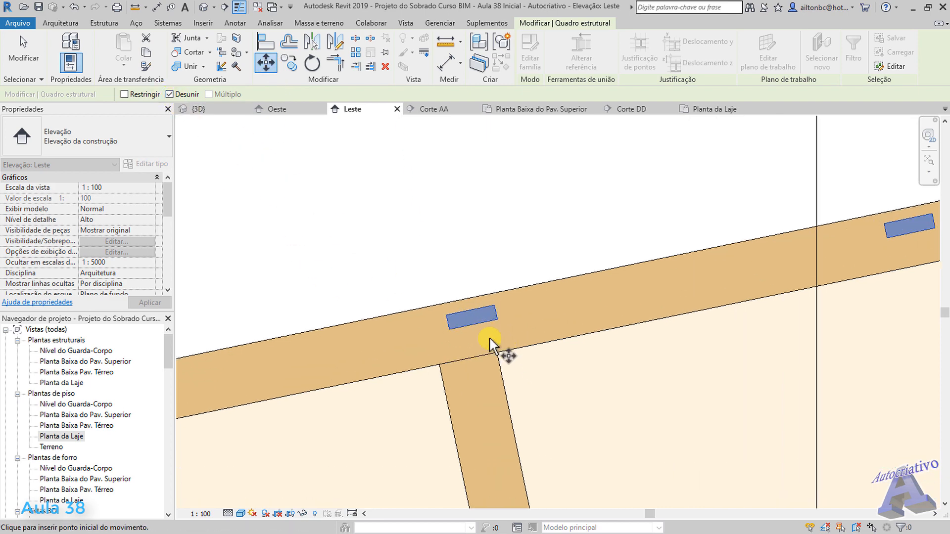
{"action": "left_click", "coordinate": [468, 319]}
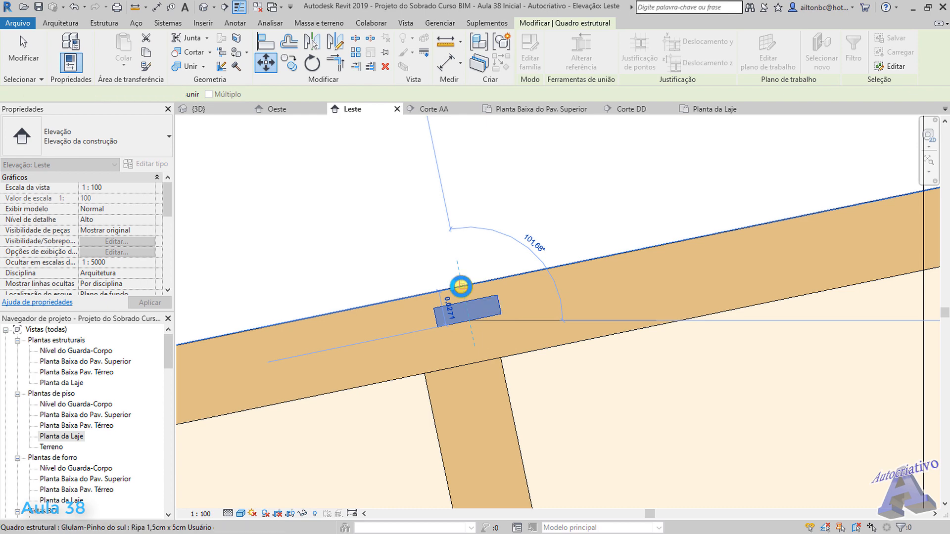
{"action": "left_click", "coordinate": [461, 285]}
{"action": "scroll", "coordinate": [500, 302], "scroll_direction": "down", "scroll_amount": 5}
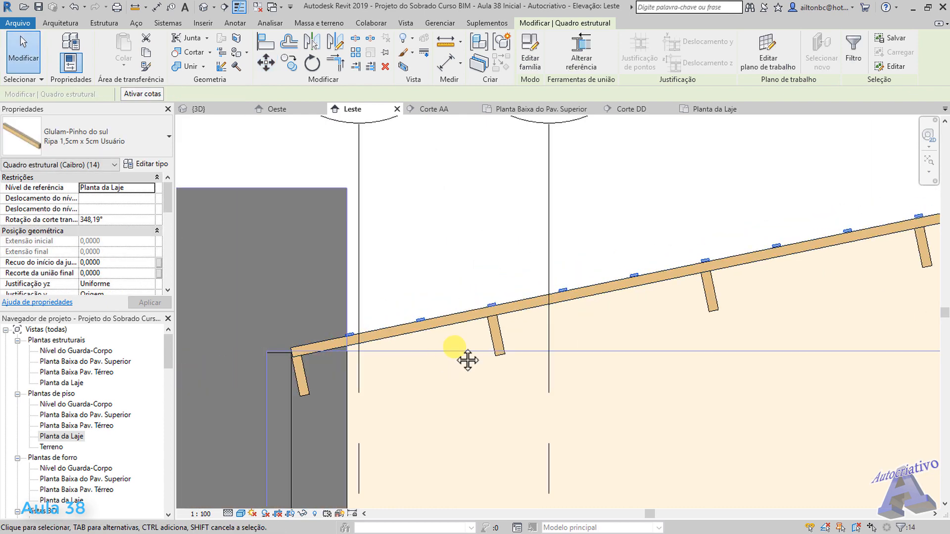
{"action": "key", "text": "Escape"}
Step: Align the underside of the lowest batten with the rafter's top face
{"action": "scroll", "coordinate": [520, 327], "scroll_direction": "up", "scroll_amount": 3}
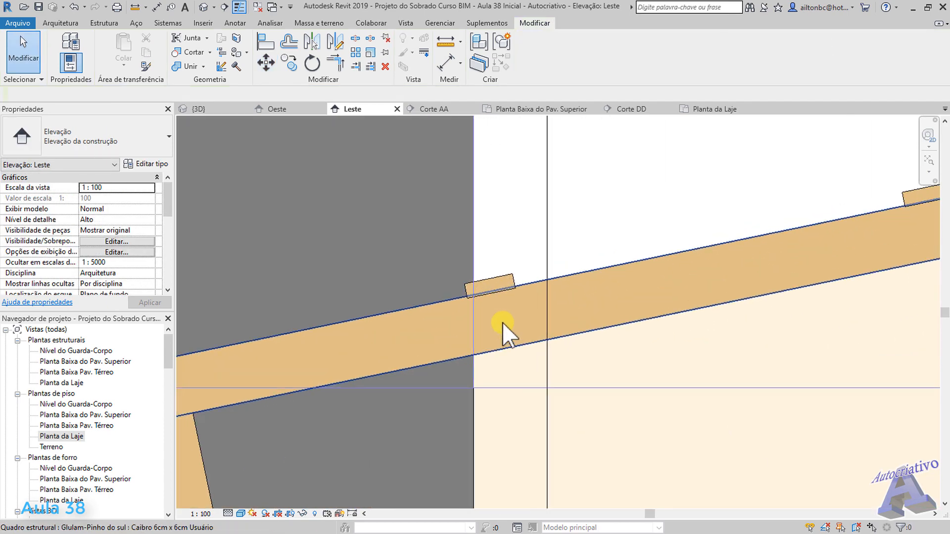
{"action": "middle_click_drag", "start_coordinate": [502, 328], "coordinate": [588, 318]}
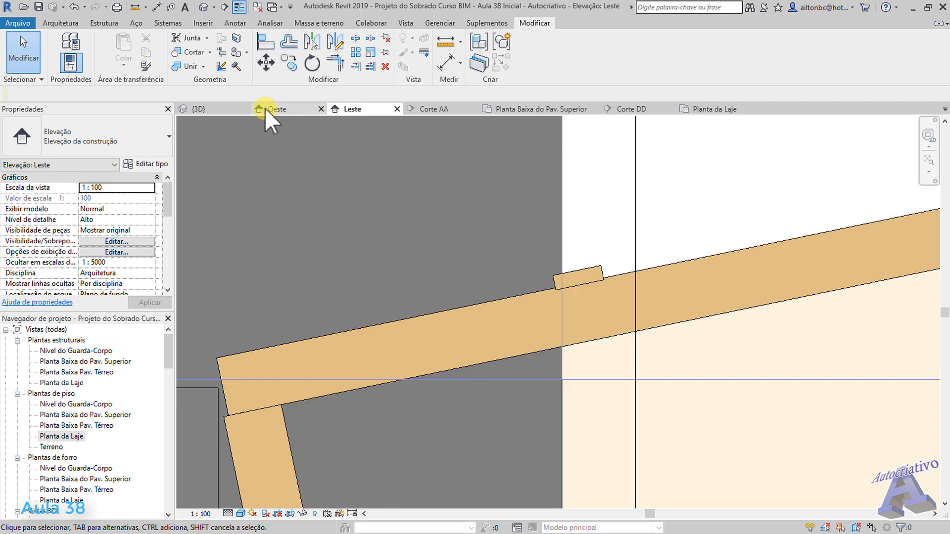
{"action": "left_click", "coordinate": [262, 49]}
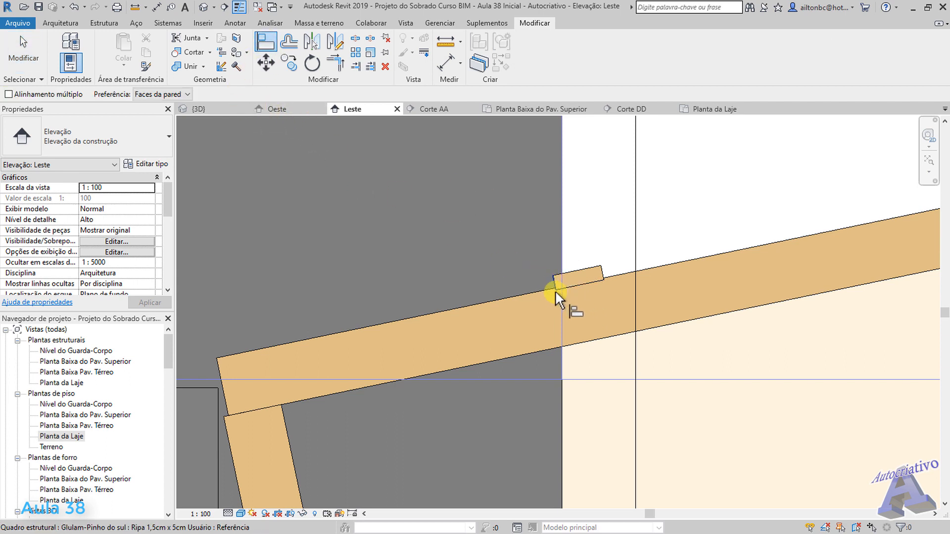
{"action": "left_click", "coordinate": [538, 290]}
{"action": "left_click", "coordinate": [574, 285]}
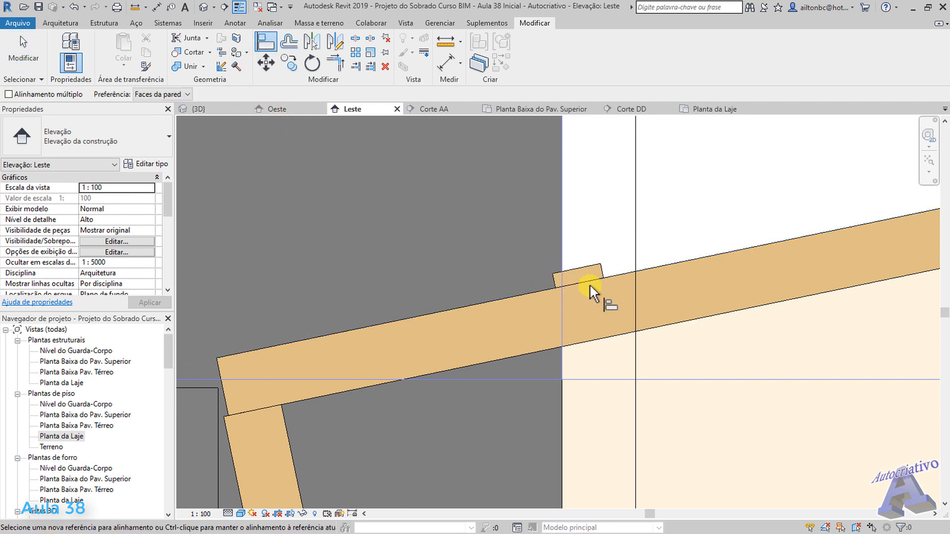
{"action": "key", "text": "Escape"}
{"action": "key", "text": "Escape"}
Step: Copy the lowest batten about 0,375 m down the slope to the rafter's top corner at the eave end
{"action": "left_click", "coordinate": [574, 273]}
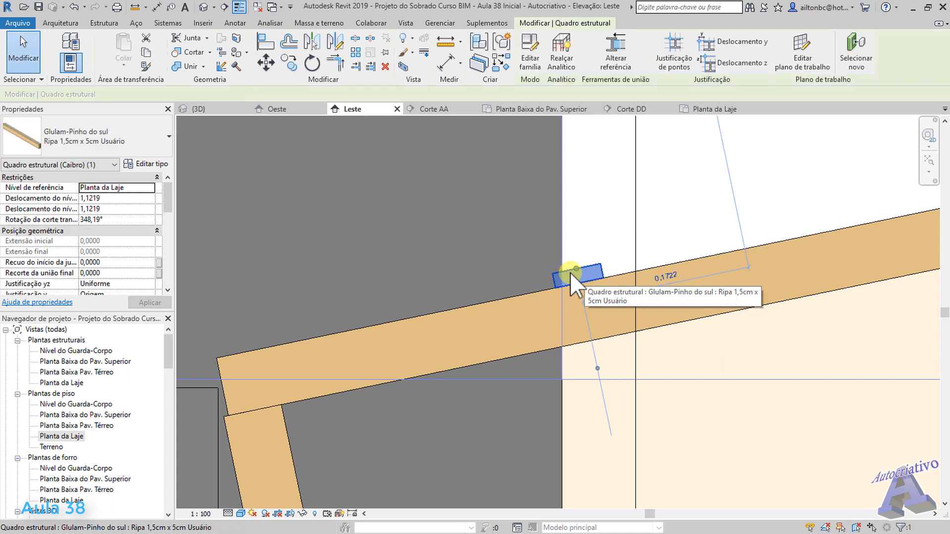
{"action": "middle_click_drag", "start_coordinate": [222, 338], "coordinate": [419, 363]}
{"action": "scroll", "coordinate": [470, 318], "scroll_direction": "down", "scroll_amount": 1}
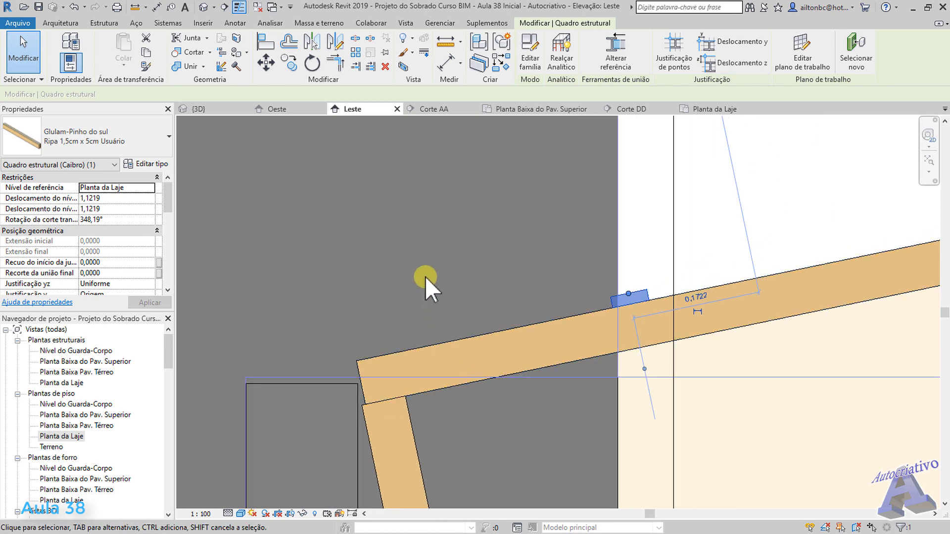
{"action": "left_click", "coordinate": [293, 65]}
{"action": "left_click", "coordinate": [630, 303]}
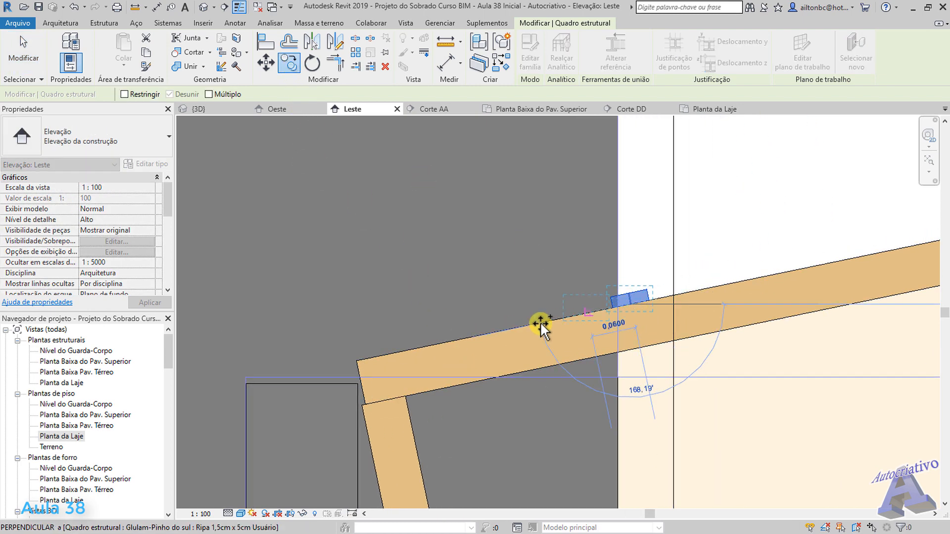
{"action": "left_click", "coordinate": [358, 359]}
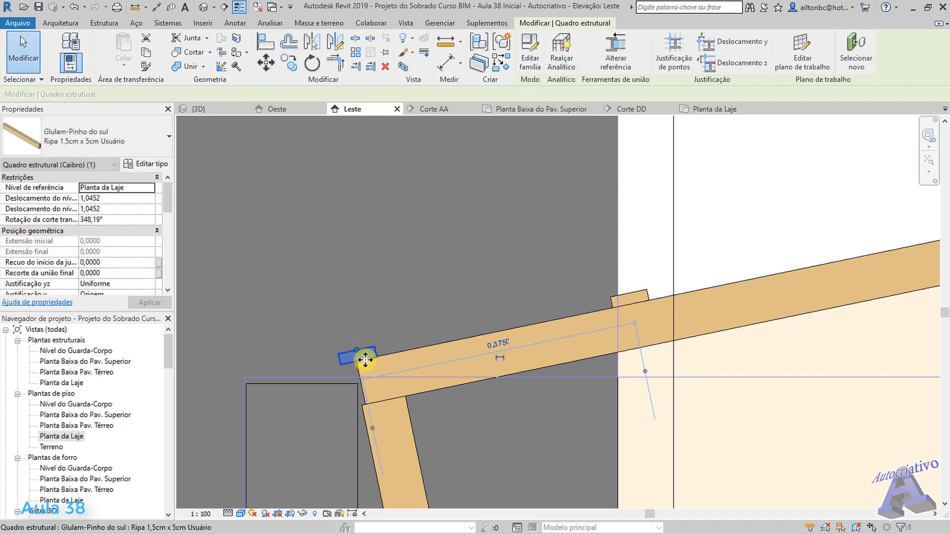
Step: Move the copied batten about 0,02 m up the slope so it rests on the rafter's eave end
{"action": "scroll", "coordinate": [361, 360], "scroll_direction": "up", "scroll_amount": 2}
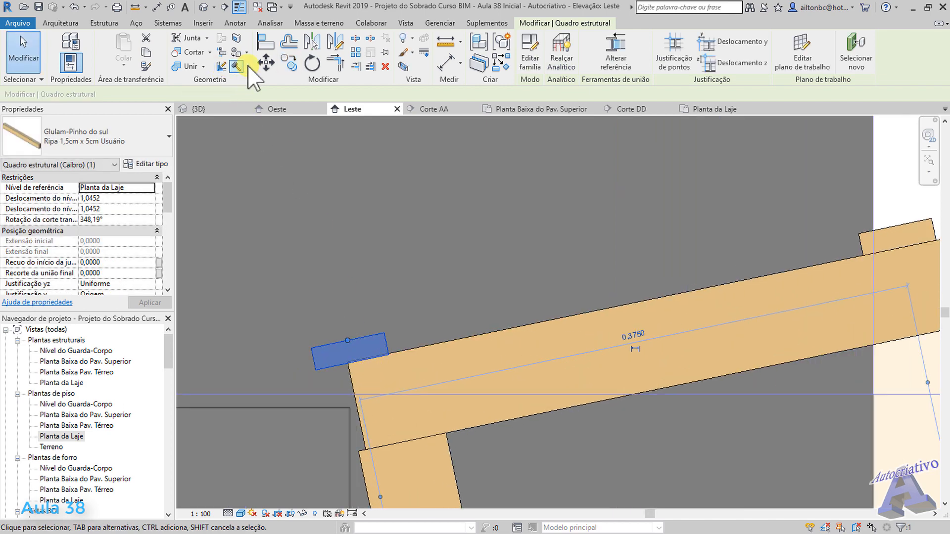
{"action": "left_click", "coordinate": [266, 63]}
{"action": "left_click", "coordinate": [352, 362]}
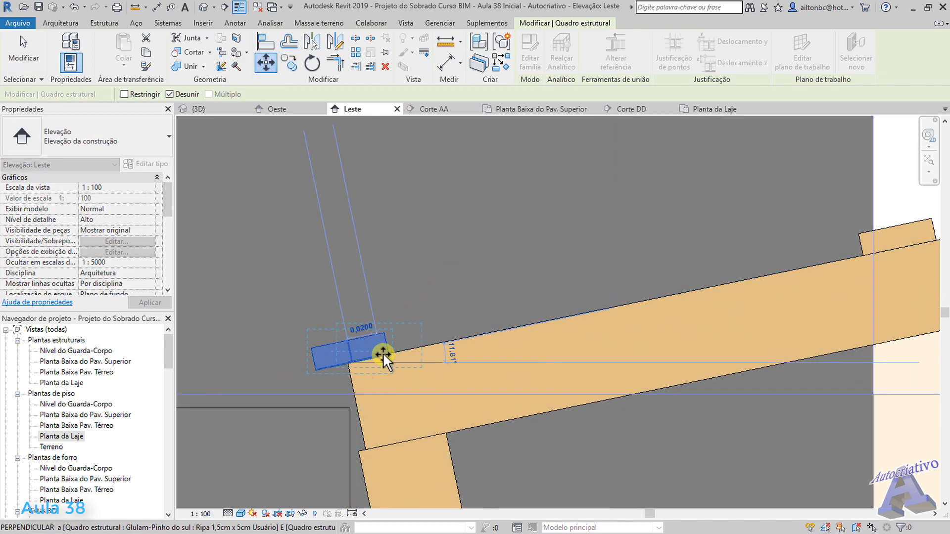
{"action": "left_click", "coordinate": [383, 352]}
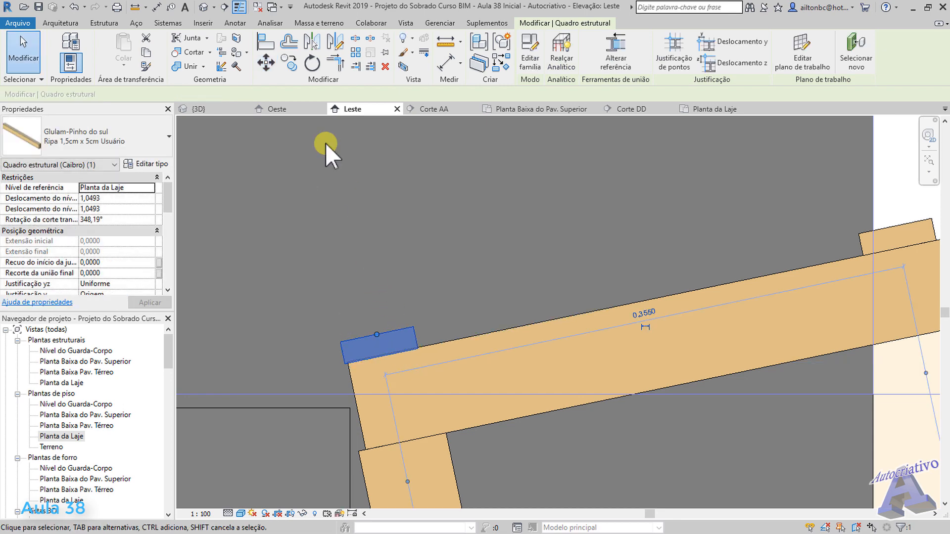
Step: Copy the eave-end batten about 0,015 m perpendicular to the slope so the copy sits directly on top of it
{"action": "left_click", "coordinate": [291, 63]}
{"action": "left_click", "coordinate": [382, 355]}
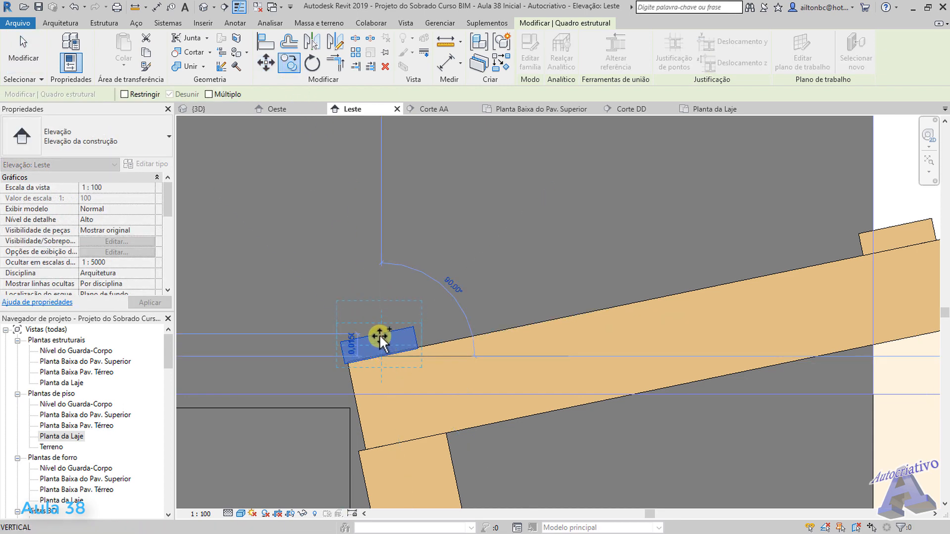
{"action": "left_click", "coordinate": [375, 332]}
{"action": "left_click", "coordinate": [360, 301]}
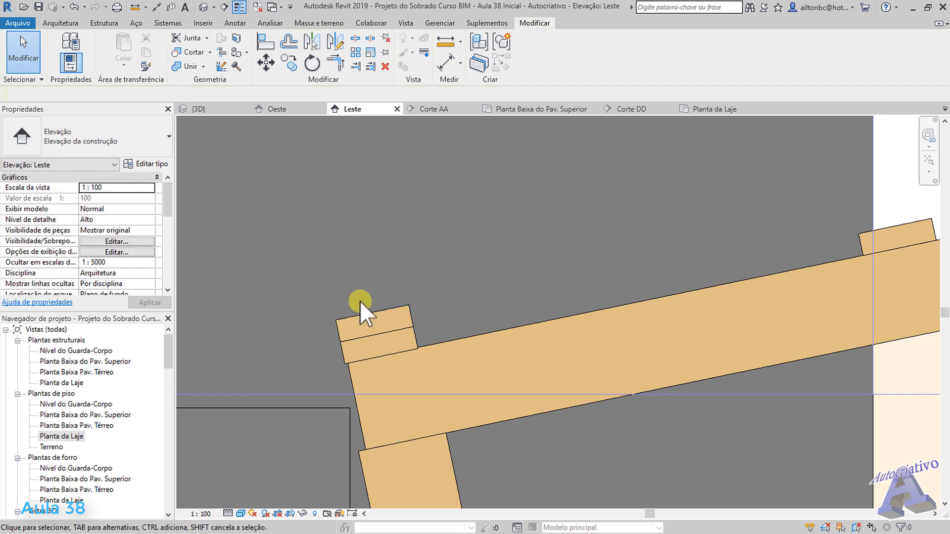
{"action": "scroll", "coordinate": [366, 312], "scroll_direction": "down", "scroll_amount": 8}
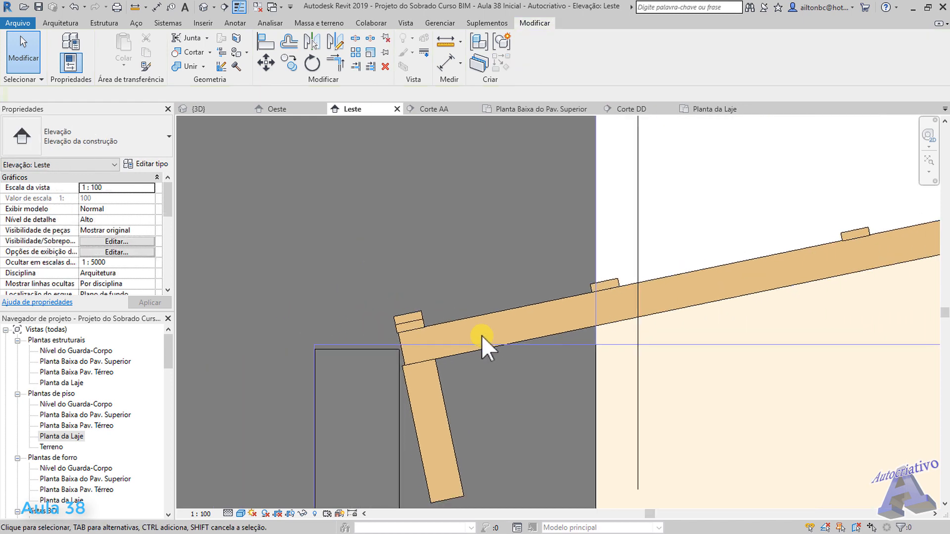
{"action": "middle_click_drag", "start_coordinate": [572, 381], "coordinate": [487, 395]}
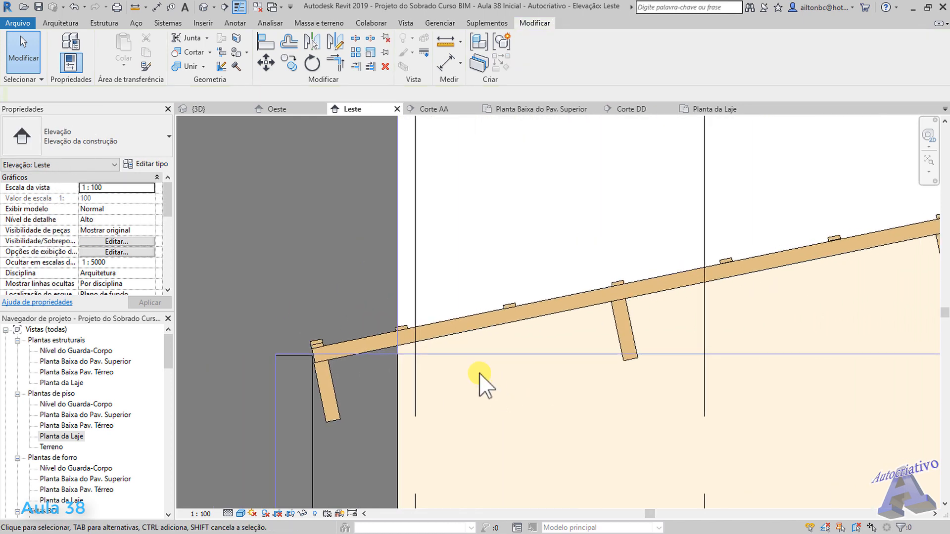
Step: Inspect the battens over the roof slope in the 3D view
{"action": "left_click", "coordinate": [213, 109]}
{"action": "middle_click_drag", "start_coordinate": [457, 297], "coordinate": [574, 352], "text": "shift"}
{"action": "scroll", "coordinate": [539, 309], "scroll_direction": "up", "scroll_amount": 3}
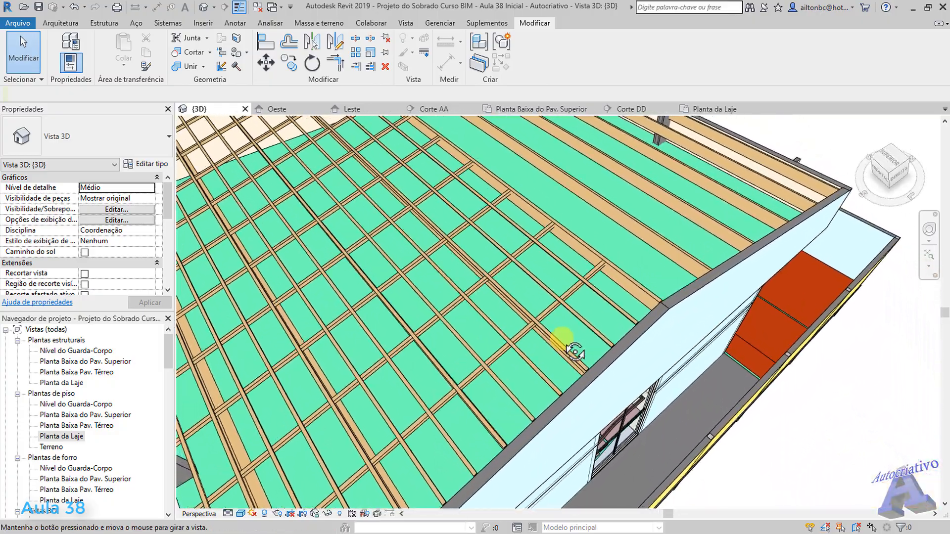
{"action": "left_click", "coordinate": [708, 113]}
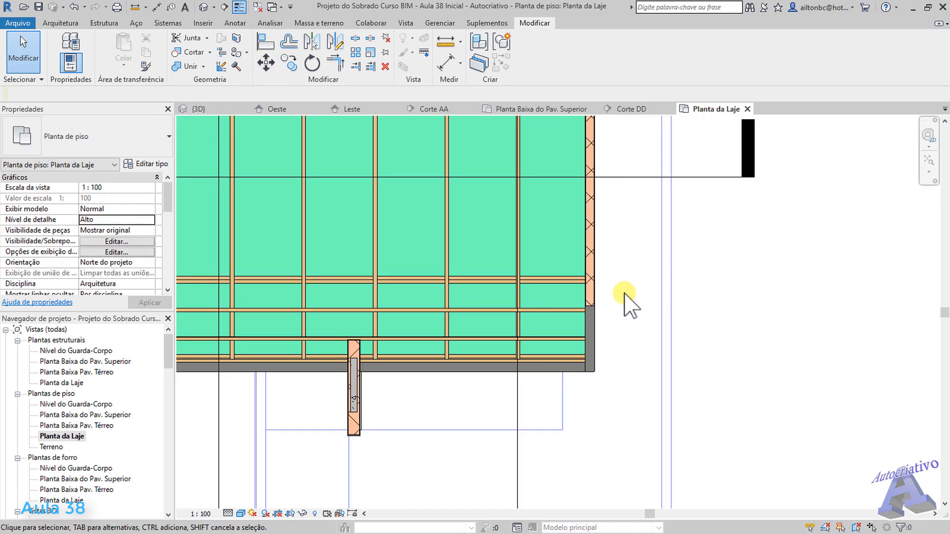
{"action": "scroll", "coordinate": [624, 297], "scroll_direction": "down", "scroll_amount": 3}
{"action": "scroll", "coordinate": [624, 297], "scroll_direction": "up", "scroll_amount": 5}
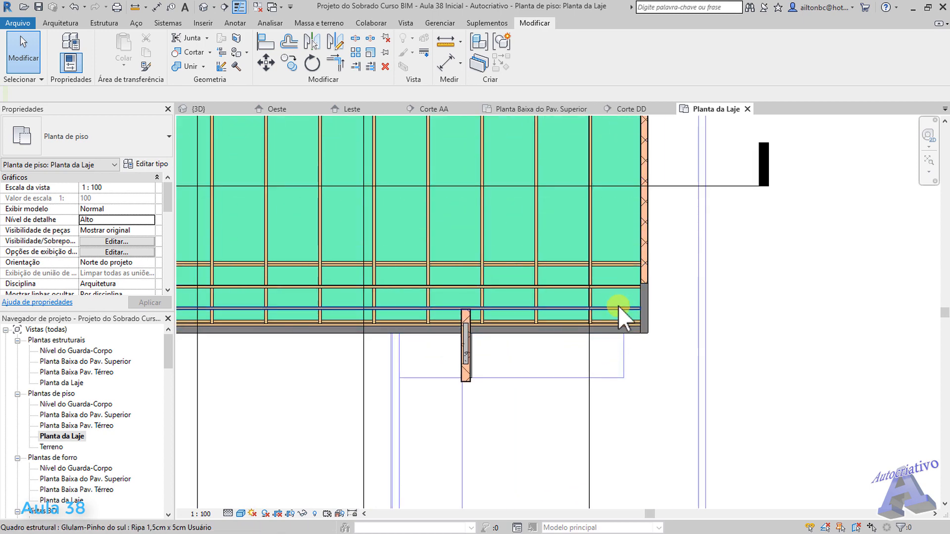
{"action": "left_click", "coordinate": [618, 307]}
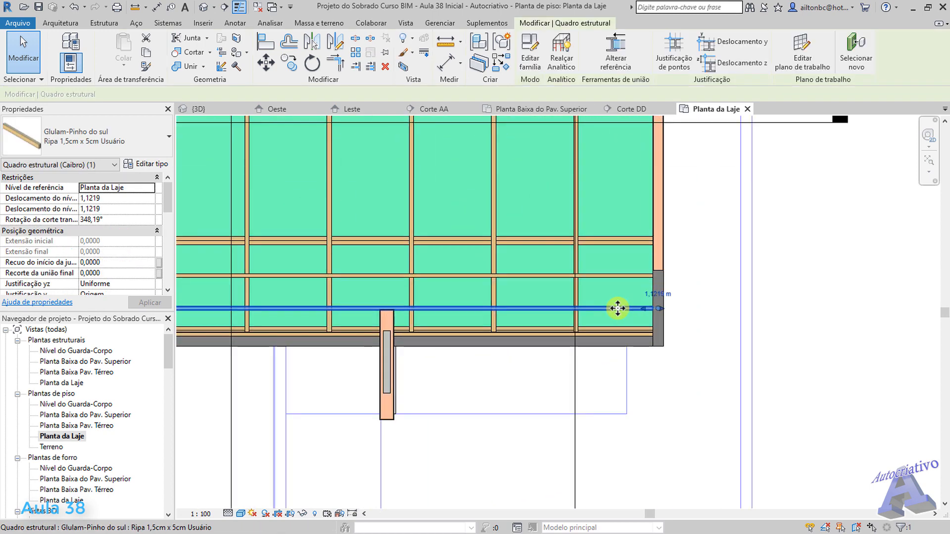
{"action": "scroll", "coordinate": [616, 308], "scroll_direction": "up", "scroll_amount": 3}
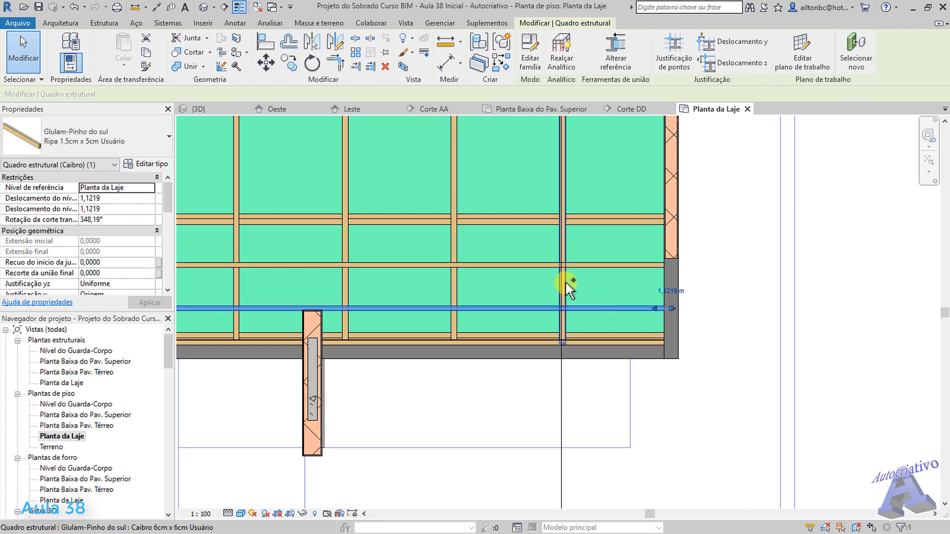
{"action": "left_click", "coordinate": [567, 284], "text": "ctrl"}
{"action": "right_click", "coordinate": [565, 283]}
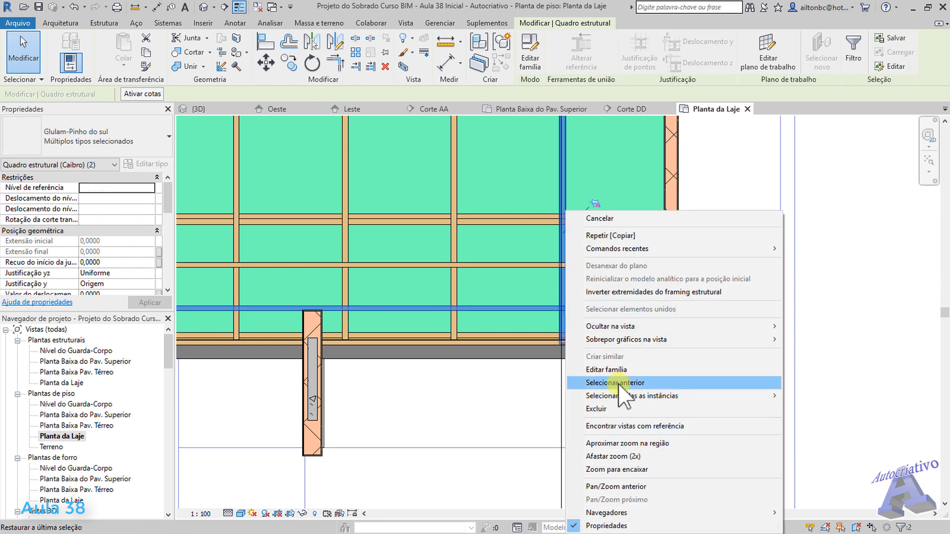
{"action": "mouse_move", "coordinate": [657, 398]}
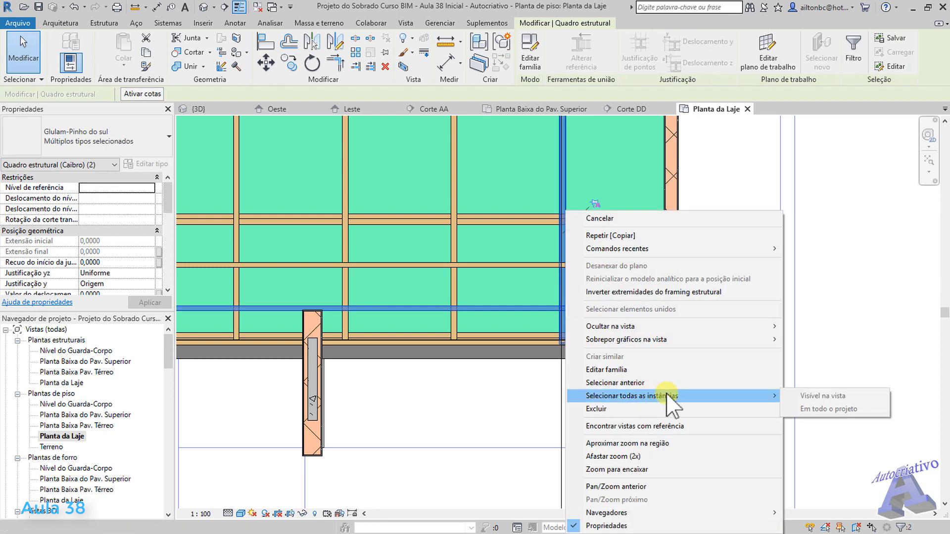
{"action": "left_click", "coordinate": [855, 330]}
{"action": "scroll", "coordinate": [699, 340], "scroll_direction": "down", "scroll_amount": 1}
{"action": "left_click", "coordinate": [736, 344]}
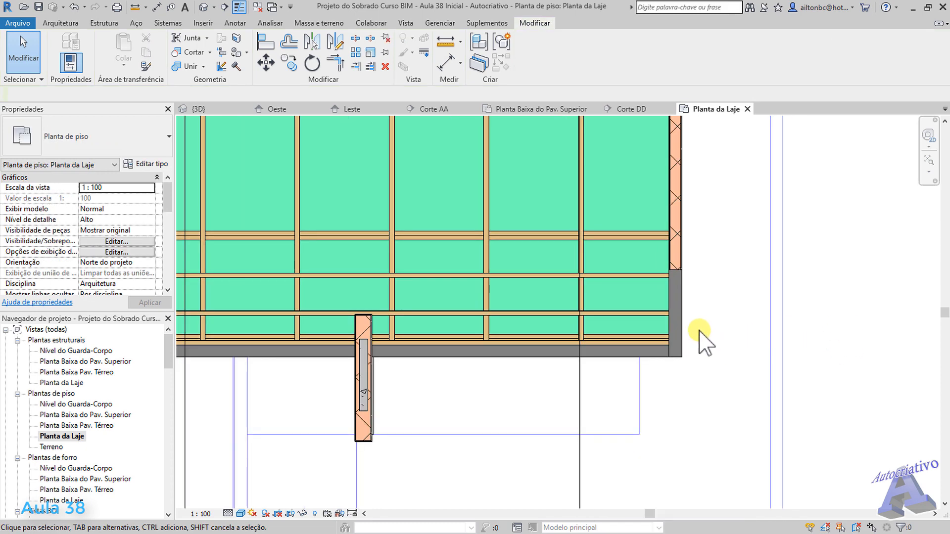
Step: Try to select all visible Ripa 1,5cm x 5cm battens in the Planta da Laje plan from one eave batten
{"action": "left_click", "coordinate": [643, 314]}
{"action": "right_click", "coordinate": [642, 314]}
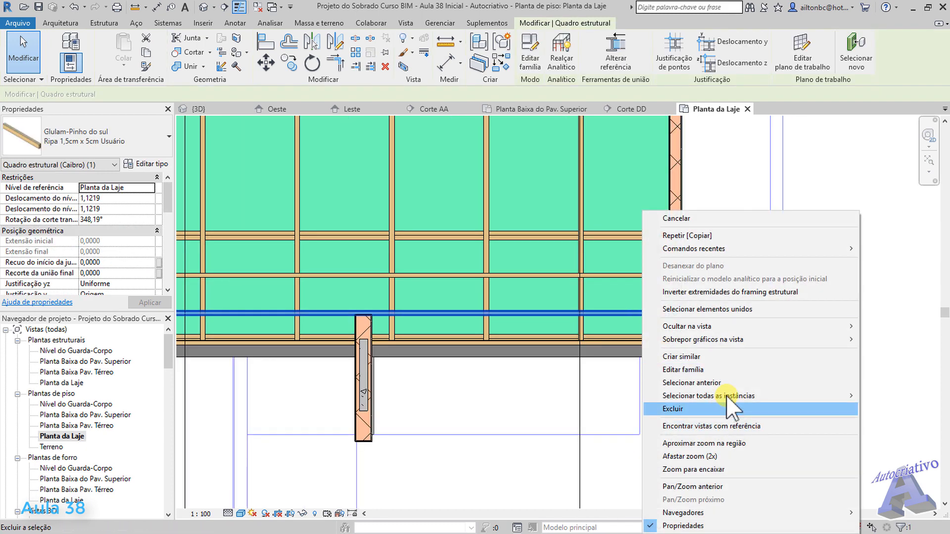
{"action": "mouse_move", "coordinate": [727, 396]}
{"action": "left_click", "coordinate": [603, 398]}
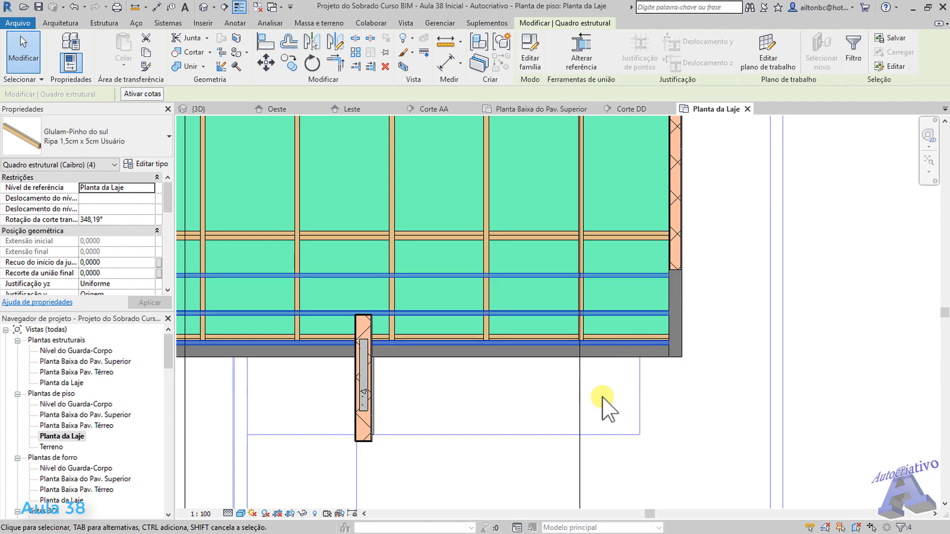
{"action": "scroll", "coordinate": [603, 401], "scroll_direction": "down", "scroll_amount": 5}
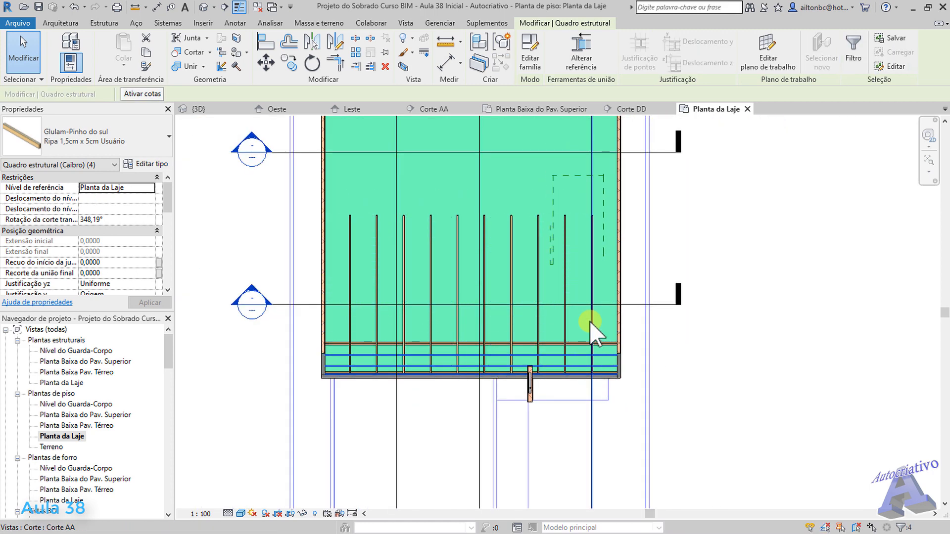
{"action": "middle_click_drag", "start_coordinate": [595, 327], "coordinate": [643, 430]}
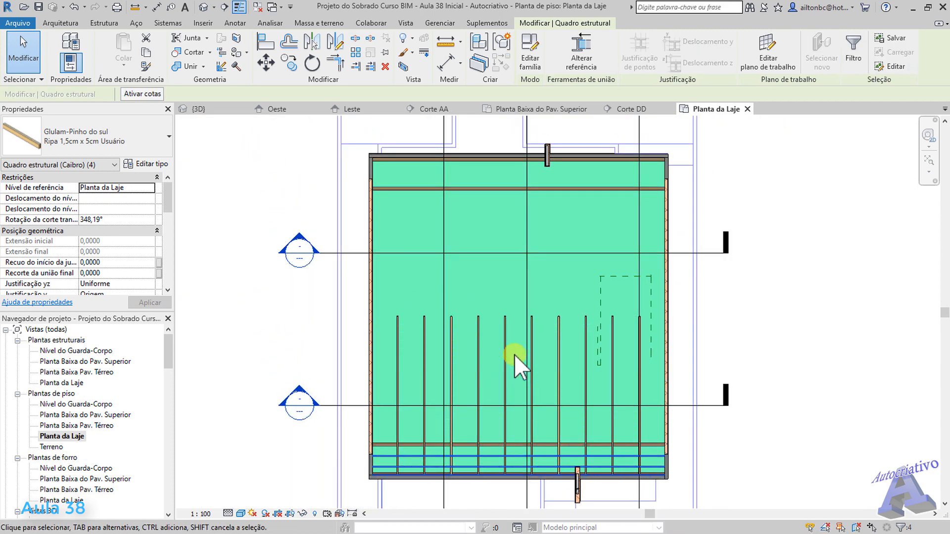
{"action": "left_click", "coordinate": [338, 47]}
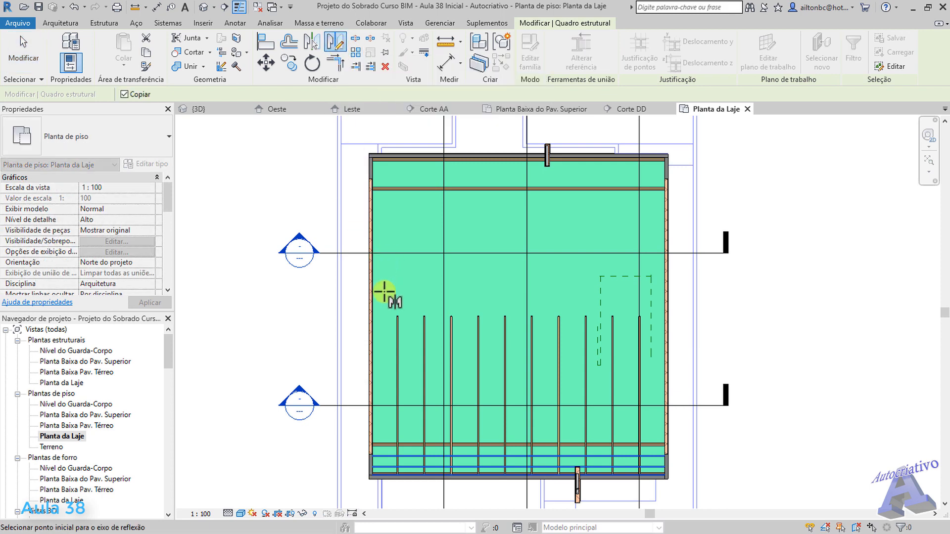
{"action": "scroll", "coordinate": [384, 309], "scroll_direction": "up", "scroll_amount": 2}
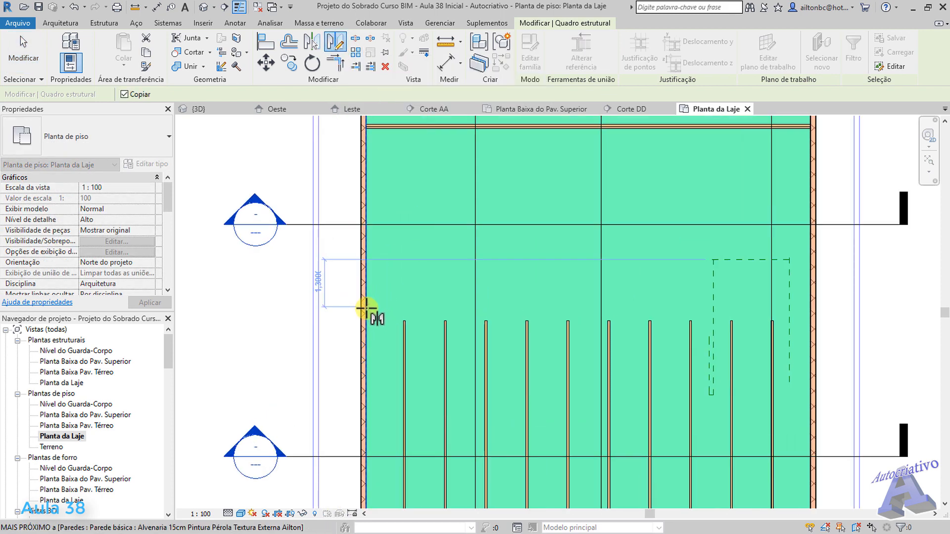
{"action": "scroll", "coordinate": [578, 313], "scroll_direction": "down", "scroll_amount": 1}
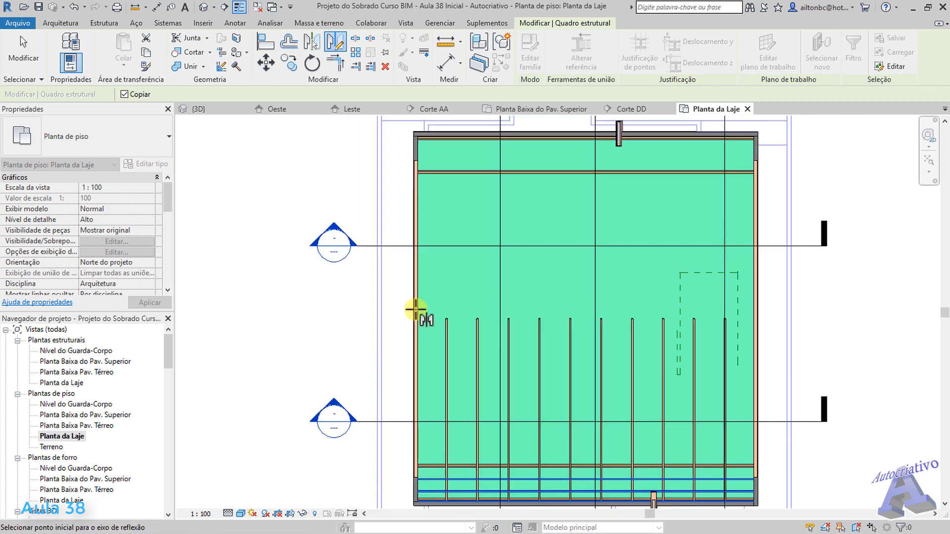
{"action": "middle_click_drag", "start_coordinate": [497, 297], "coordinate": [429, 316]}
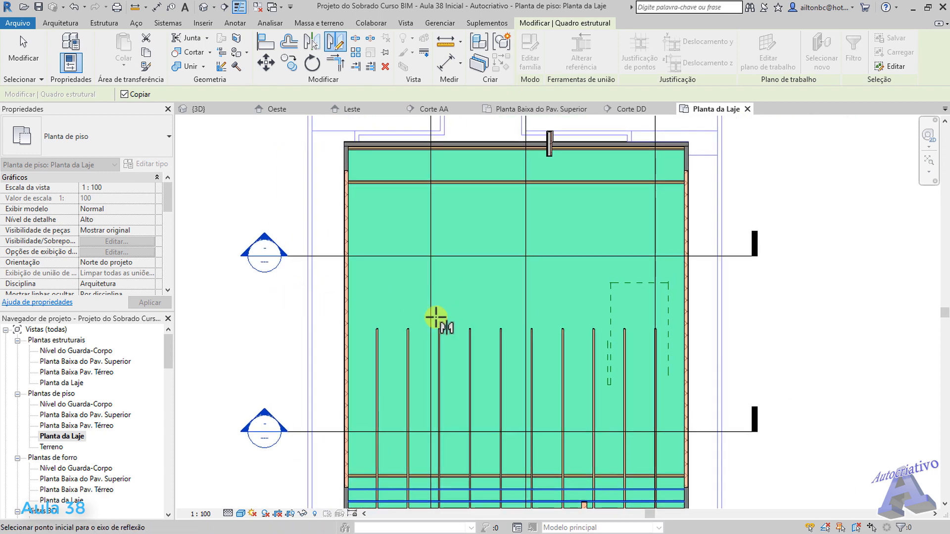
{"action": "key", "text": "Escape"}
{"action": "middle_click_drag", "start_coordinate": [314, 251], "coordinate": [409, 299]}
{"action": "scroll", "coordinate": [169, 210], "scroll_direction": "down", "scroll_amount": 3}
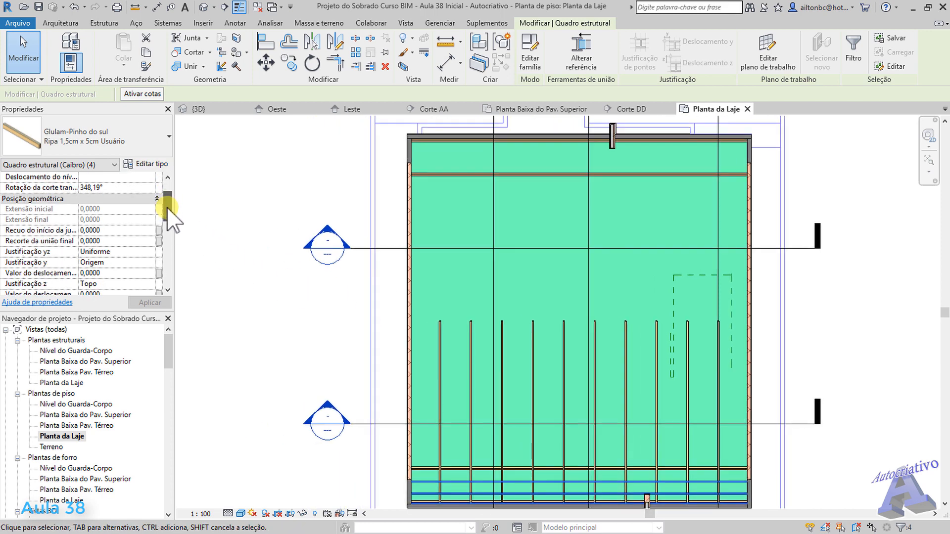
{"action": "left_click_drag", "start_coordinate": [168, 212], "coordinate": [203, 257]}
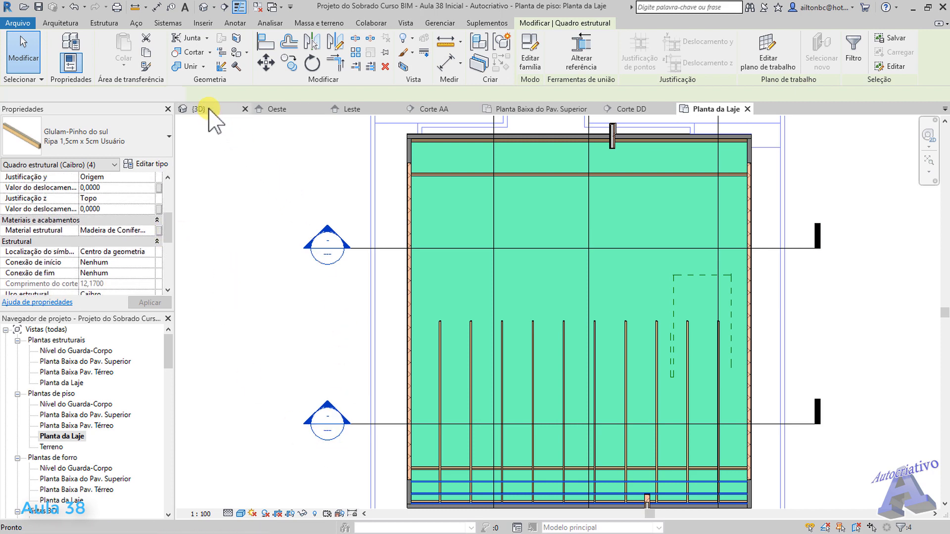
Step: Orient the 3D view to an orthographic top view with north facing up
{"action": "left_click", "coordinate": [199, 109]}
{"action": "scroll", "coordinate": [691, 295], "scroll_direction": "down", "scroll_amount": 2}
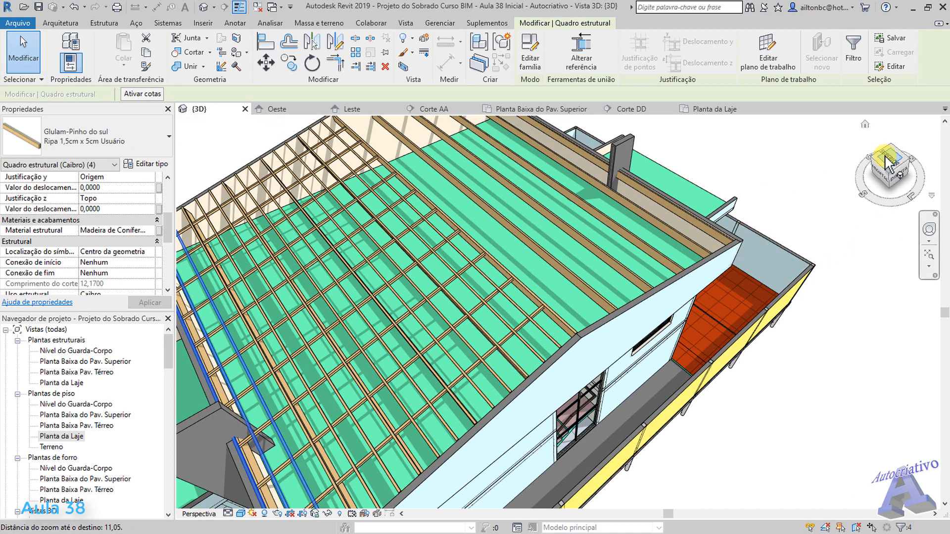
{"action": "left_click", "coordinate": [888, 161]}
{"action": "right_click", "coordinate": [924, 195]}
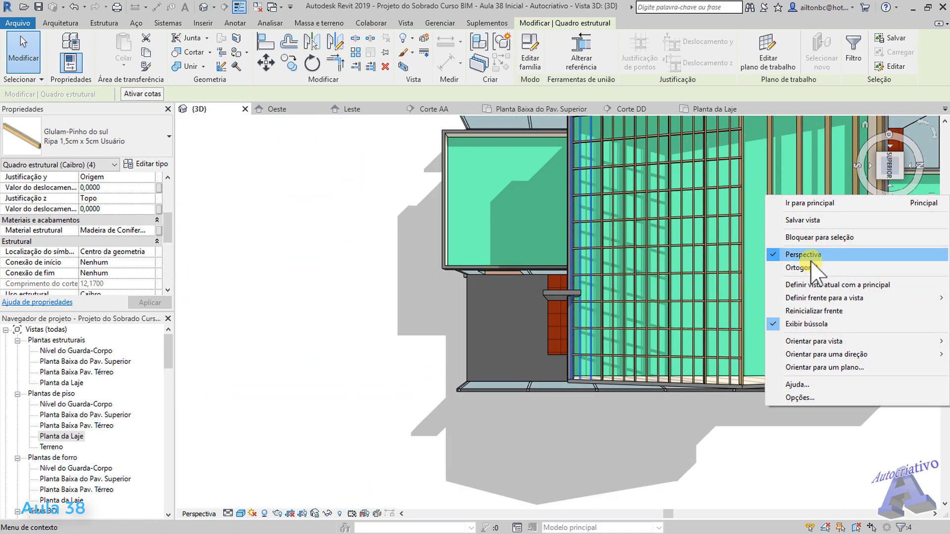
{"action": "left_click", "coordinate": [799, 267]}
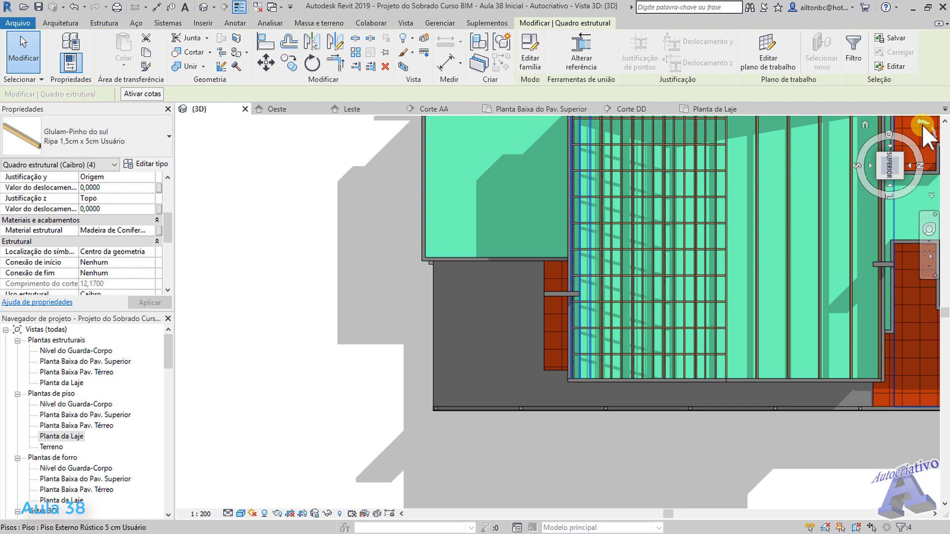
{"action": "left_click", "coordinate": [923, 128]}
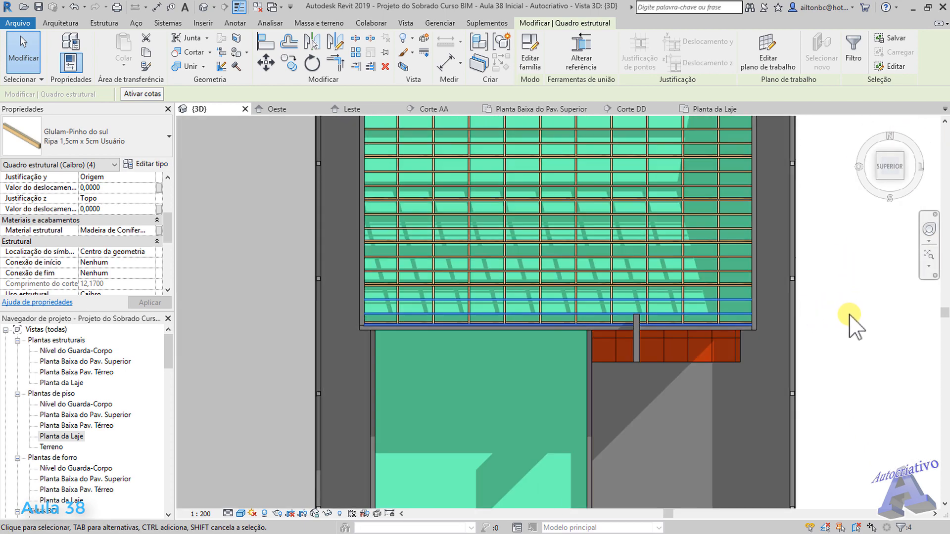
Step: Select all Ripa 1,5cm x 5cm battens visible in the 3D view, based on one batten near the eave
{"action": "left_click", "coordinate": [737, 311]}
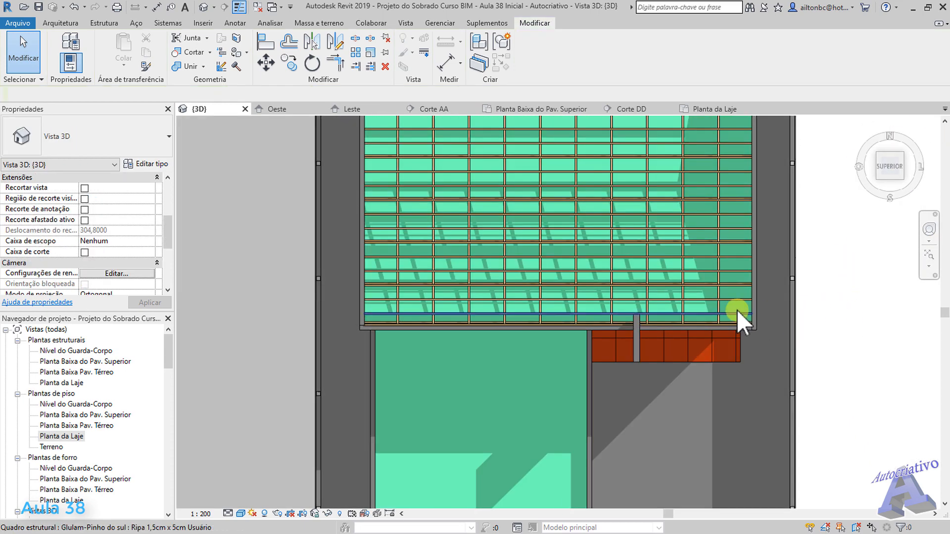
{"action": "scroll", "coordinate": [737, 310], "scroll_direction": "up", "scroll_amount": 5}
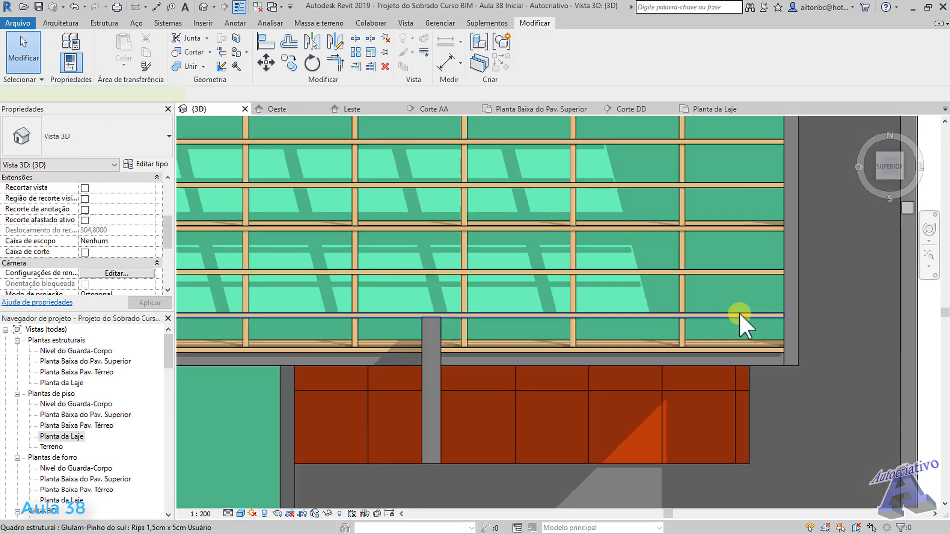
{"action": "left_click", "coordinate": [738, 314]}
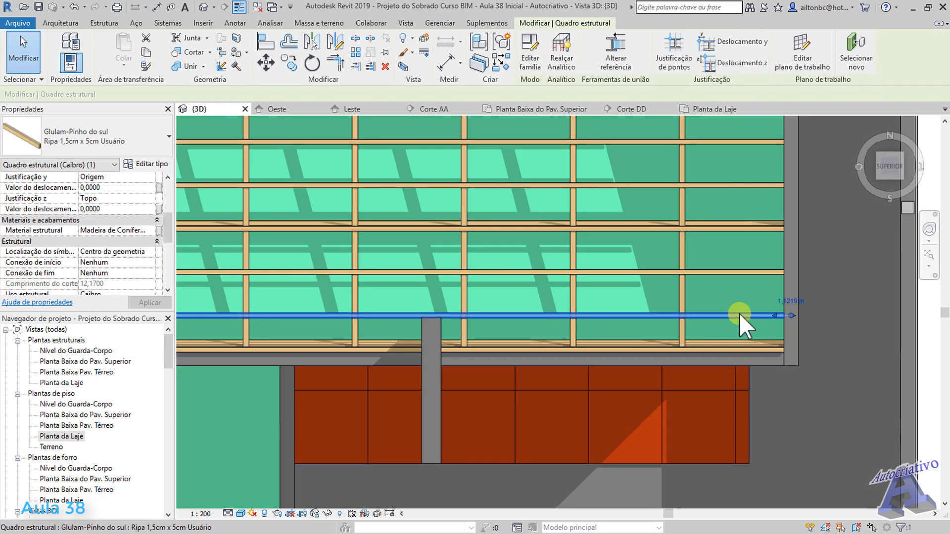
{"action": "right_click", "coordinate": [739, 313]}
{"action": "mouse_move", "coordinate": [771, 365]}
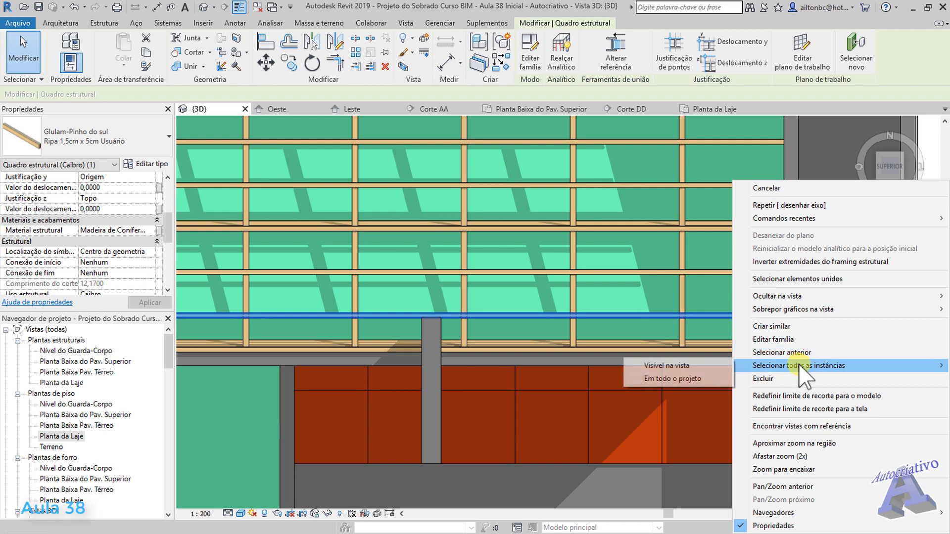
{"action": "left_click", "coordinate": [702, 366]}
{"action": "scroll", "coordinate": [683, 267], "scroll_direction": "down", "scroll_amount": 5}
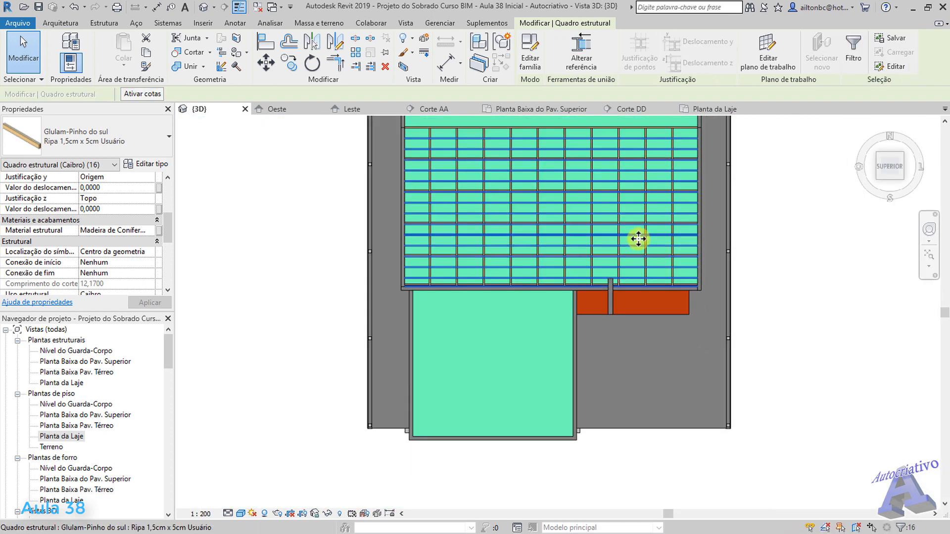
{"action": "middle_click_drag", "start_coordinate": [638, 238], "coordinate": [625, 328]}
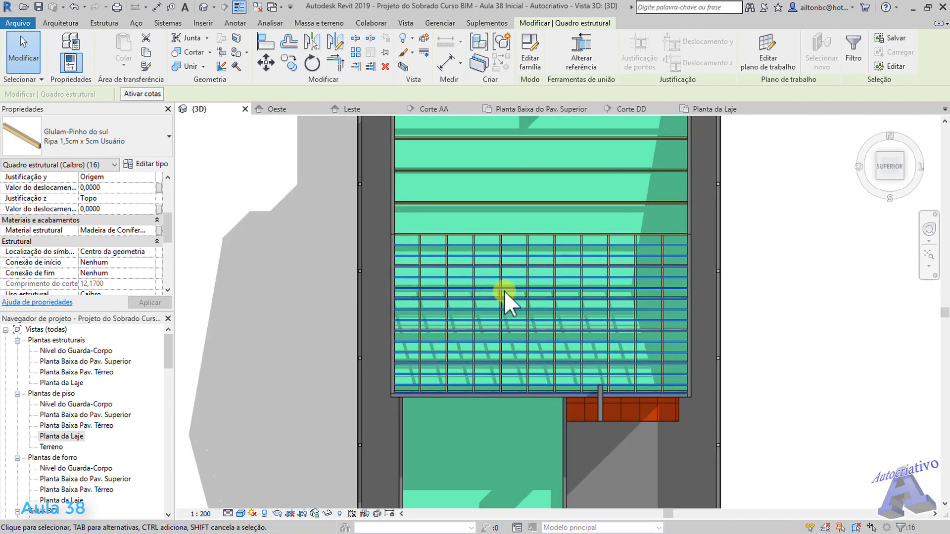
Step: Try to mirror a copy of the selected battens about an axis drawn along the first 6cm x 25cm beam beyond the rafters' upper ends
{"action": "left_click", "coordinate": [337, 43]}
{"action": "scroll", "coordinate": [401, 228], "scroll_direction": "up", "scroll_amount": 1}
{"action": "scroll", "coordinate": [401, 227], "scroll_direction": "up", "scroll_amount": 2}
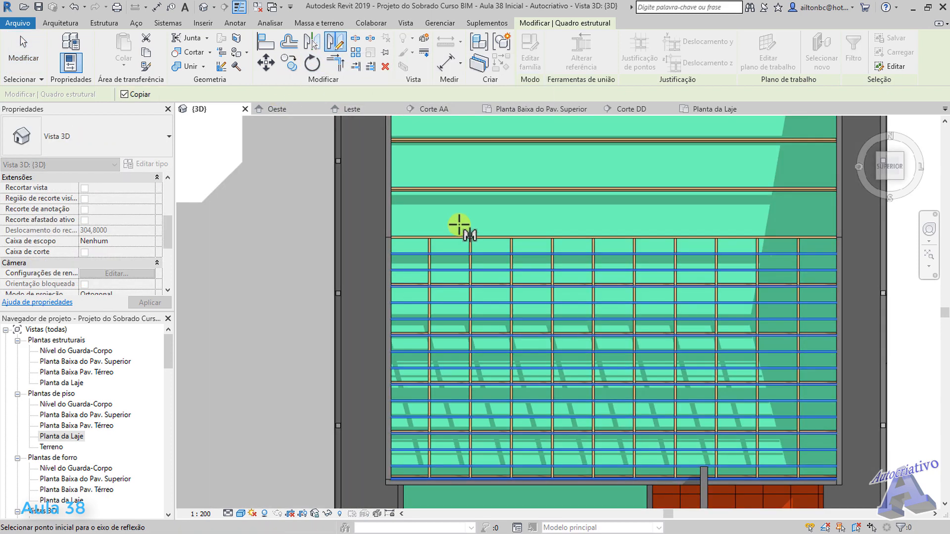
{"action": "scroll", "coordinate": [319, 259], "scroll_direction": "up", "scroll_amount": 2}
{"action": "scroll", "coordinate": [319, 260], "scroll_direction": "up", "scroll_amount": 2}
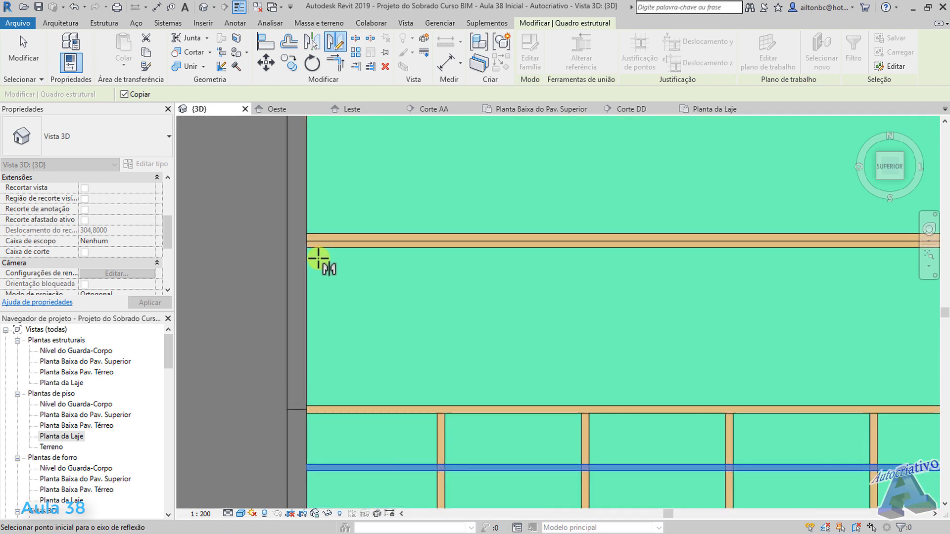
{"action": "left_click", "coordinate": [306, 239]}
{"action": "scroll", "coordinate": [544, 290], "scroll_direction": "down", "scroll_amount": 5}
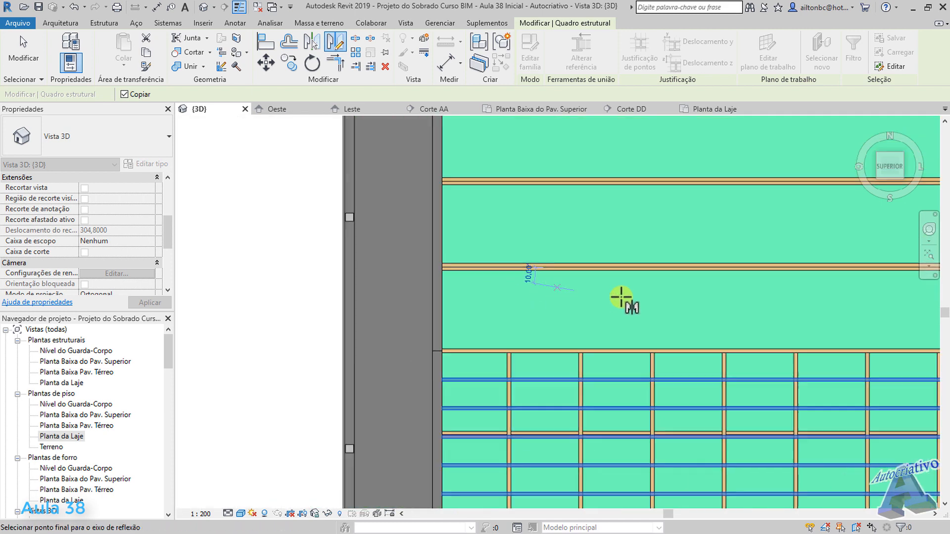
{"action": "middle_click_drag", "start_coordinate": [667, 319], "coordinate": [262, 328]}
{"action": "scroll", "coordinate": [655, 290], "scroll_direction": "up", "scroll_amount": 2}
{"action": "scroll", "coordinate": [618, 287], "scroll_direction": "up", "scroll_amount": 3}
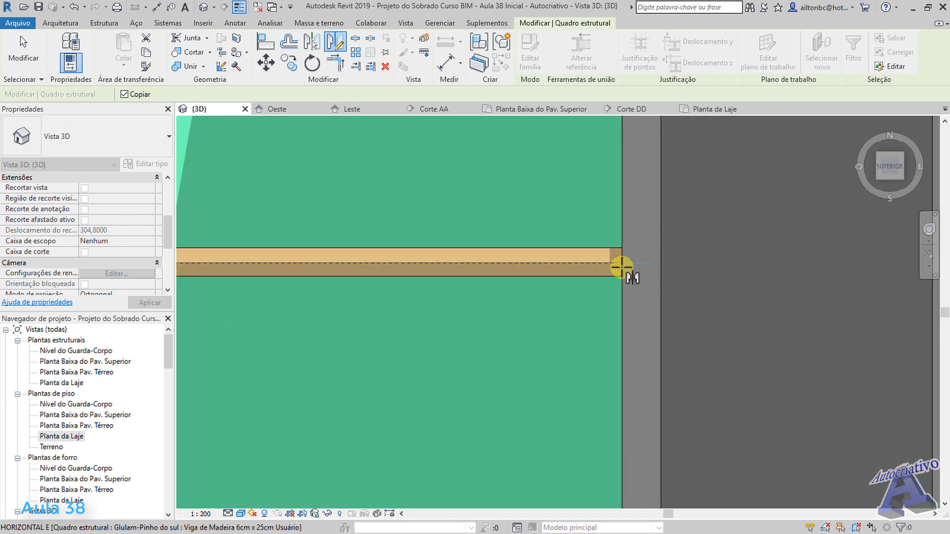
{"action": "left_click", "coordinate": [621, 262]}
{"action": "scroll", "coordinate": [591, 299], "scroll_direction": "down", "scroll_amount": 6}
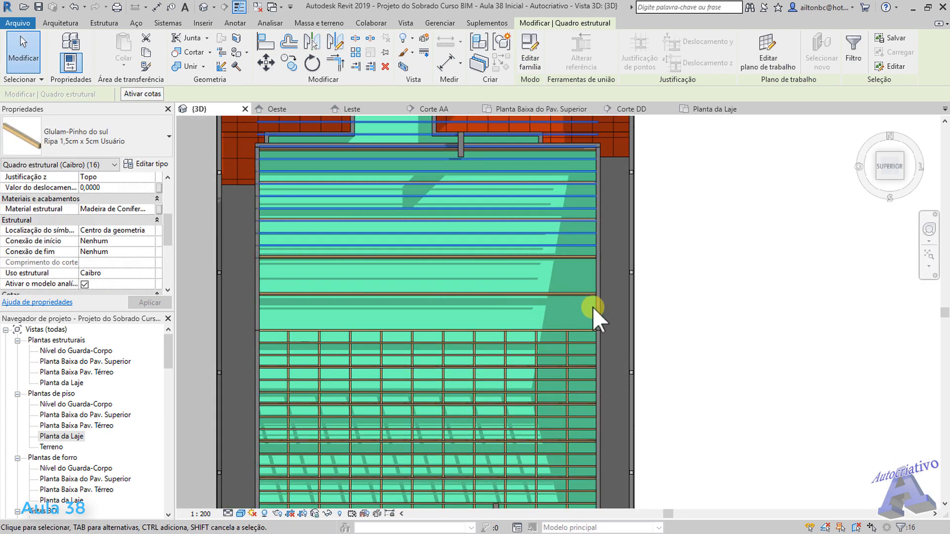
{"action": "middle_click_drag", "start_coordinate": [520, 297], "coordinate": [573, 285]}
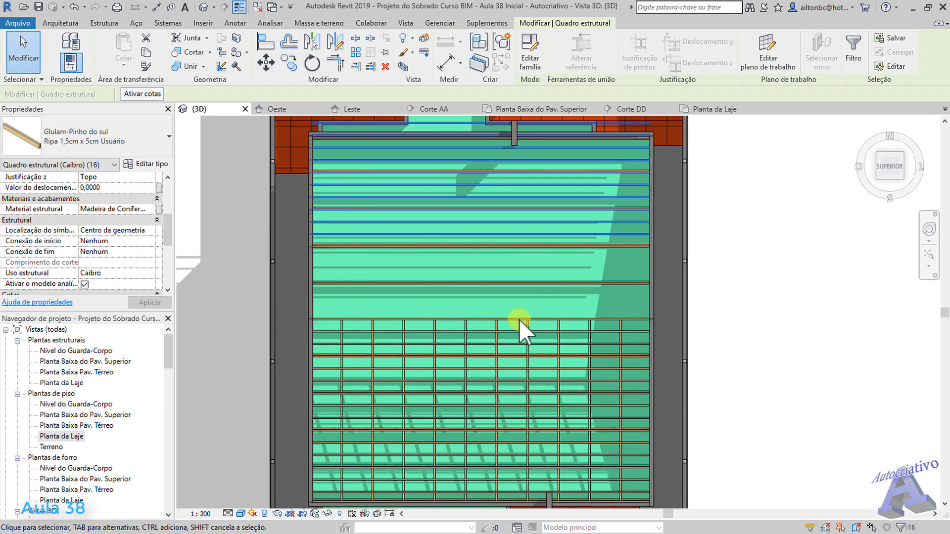
Step: Check the mirrored battens against the rafters in the top view, and undo the mirror
{"action": "scroll", "coordinate": [475, 322], "scroll_direction": "up", "scroll_amount": 4}
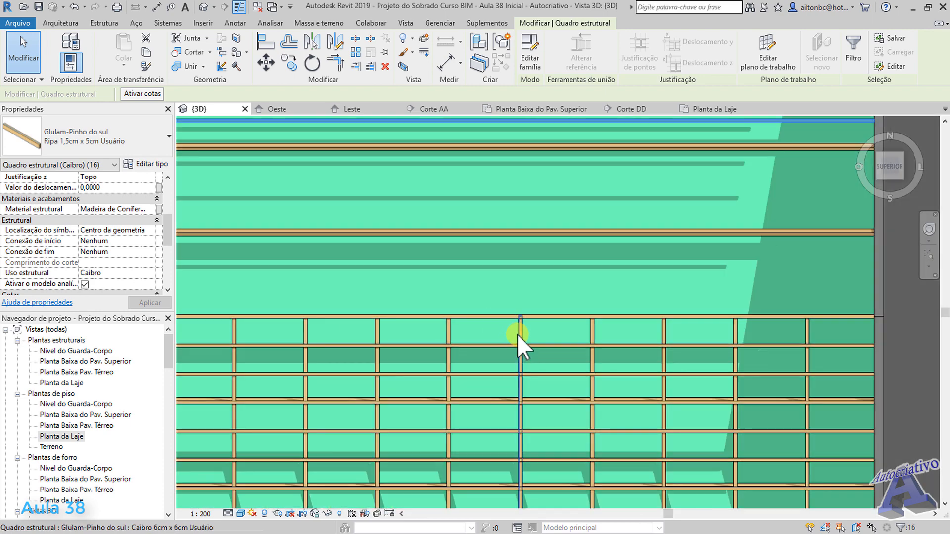
{"action": "left_click", "coordinate": [521, 332]}
{"action": "scroll", "coordinate": [521, 332], "scroll_direction": "down", "scroll_amount": 5}
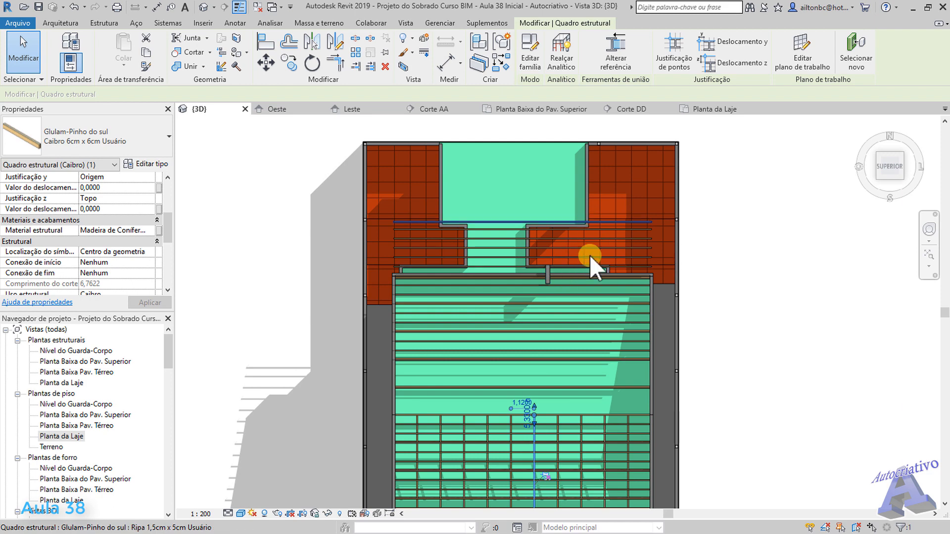
{"action": "middle_click_drag", "start_coordinate": [598, 314], "coordinate": [579, 282]}
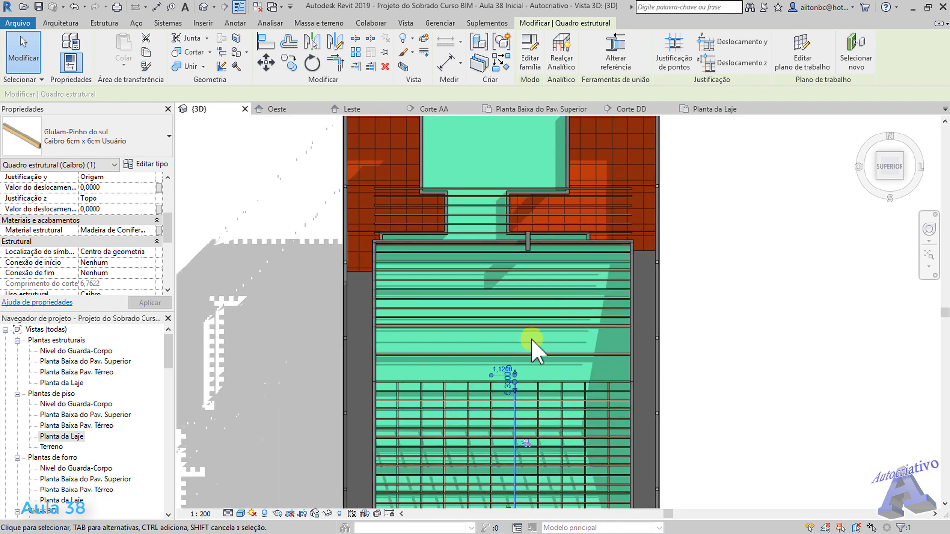
{"action": "scroll", "coordinate": [557, 343], "scroll_direction": "up", "scroll_amount": 2}
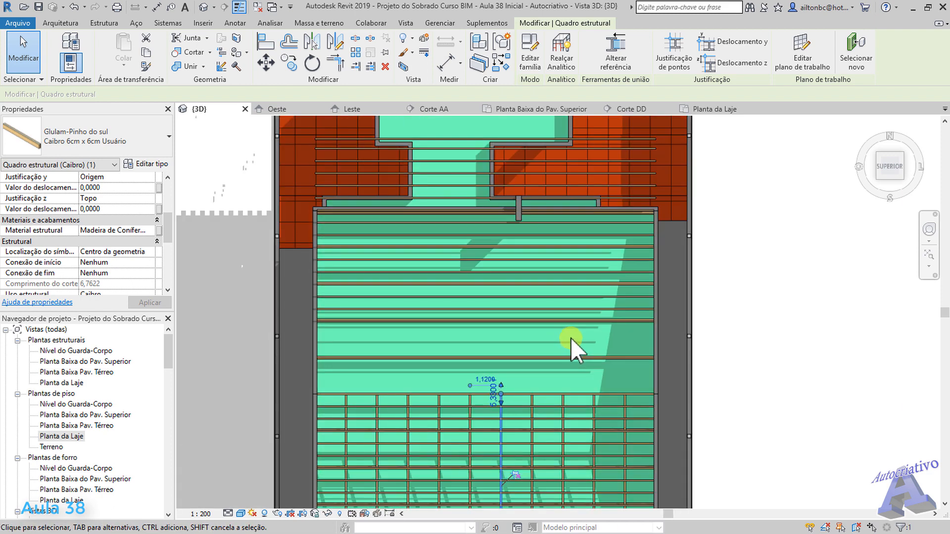
{"action": "key", "text": "Escape"}
{"action": "scroll", "coordinate": [571, 337], "scroll_direction": "up", "scroll_amount": 6}
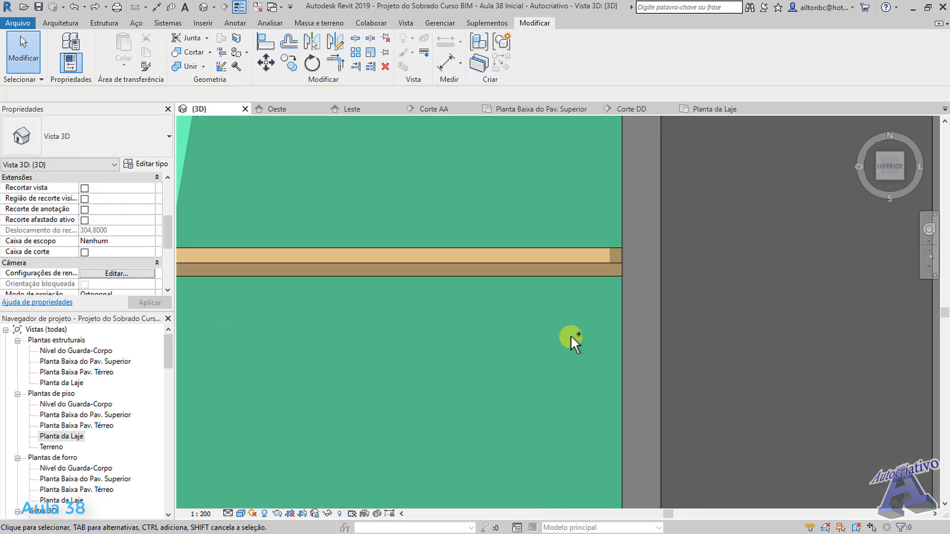
{"action": "scroll", "coordinate": [570, 335], "scroll_direction": "down", "scroll_amount": 3}
{"action": "scroll", "coordinate": [560, 340], "scroll_direction": "down", "scroll_amount": 4}
{"action": "scroll", "coordinate": [594, 317], "scroll_direction": "up", "scroll_amount": 3}
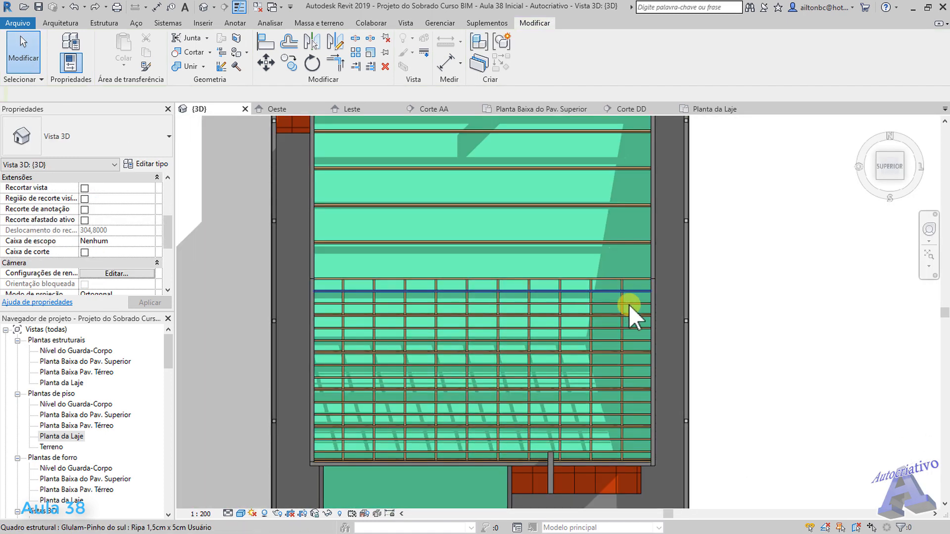
Step: In the Leste elevation, start aligning the undersides of the raised battens with the rafter's top edge
{"action": "left_click", "coordinate": [367, 110]}
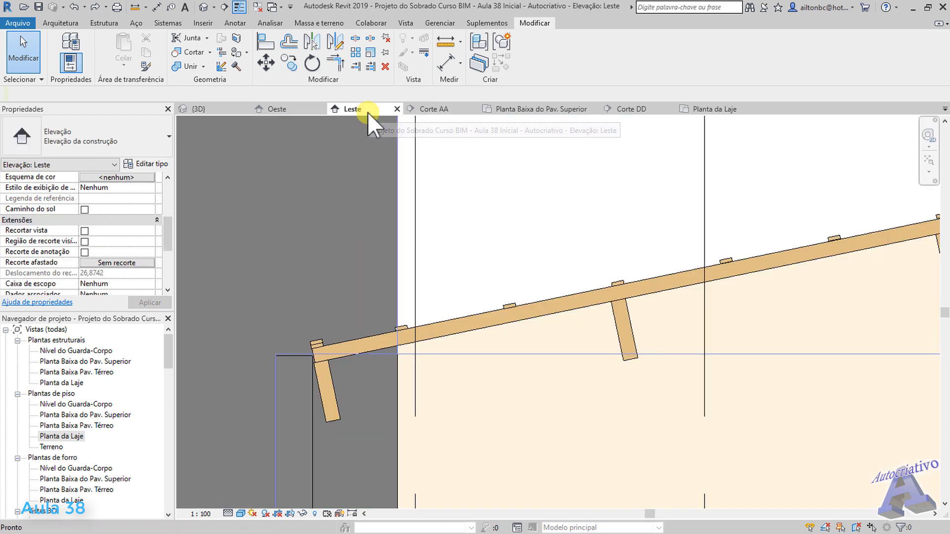
{"action": "scroll", "coordinate": [612, 413], "scroll_direction": "up", "scroll_amount": 4}
{"action": "scroll", "coordinate": [495, 376], "scroll_direction": "up", "scroll_amount": 5}
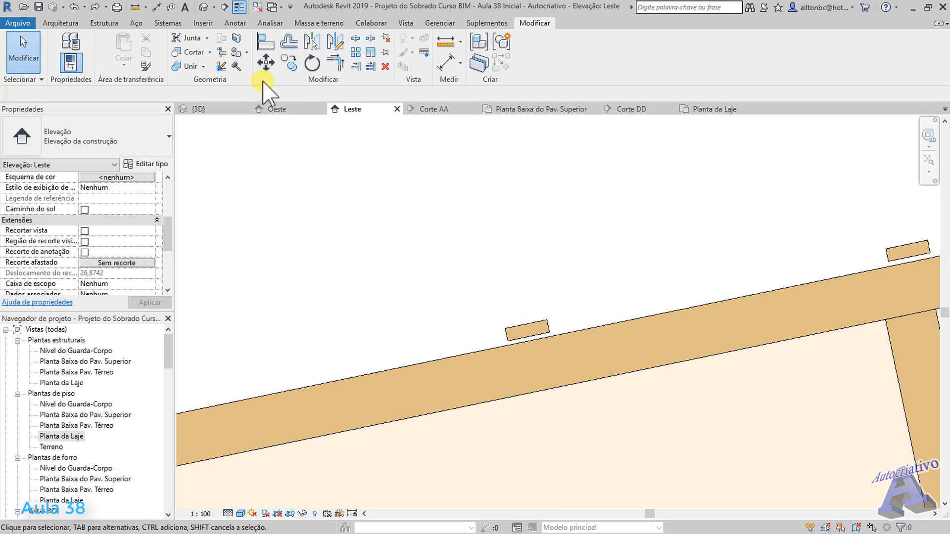
{"action": "left_click", "coordinate": [262, 44]}
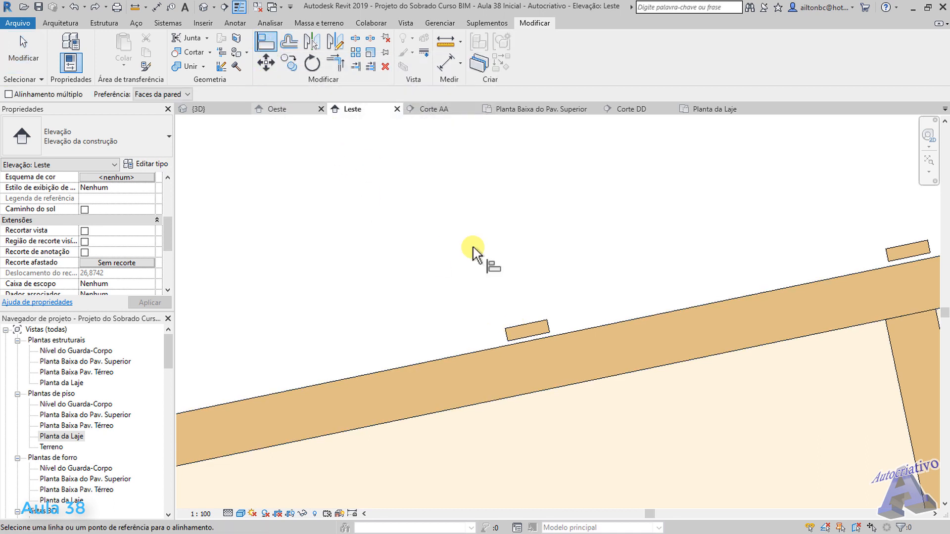
{"action": "left_click", "coordinate": [526, 334]}
{"action": "middle_click_drag", "start_coordinate": [808, 289], "coordinate": [432, 299]}
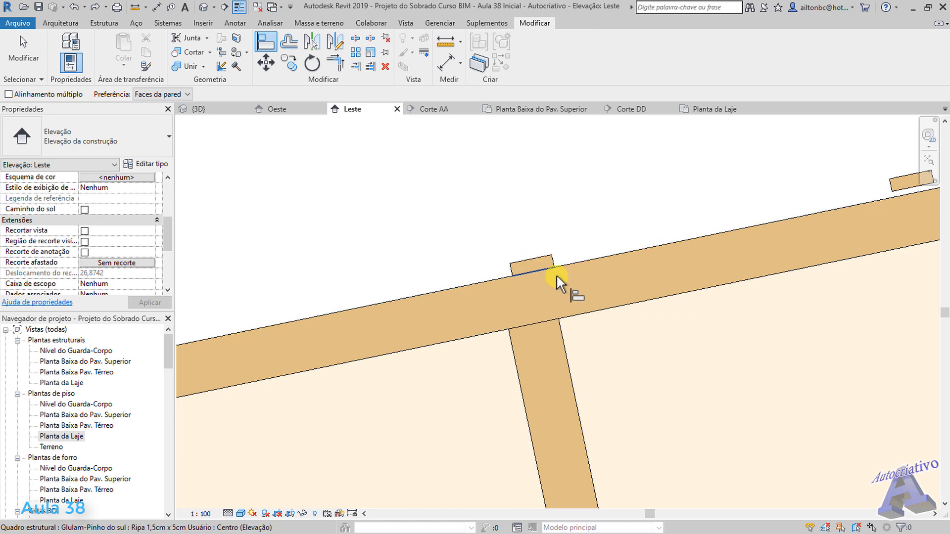
{"action": "middle_click_drag", "start_coordinate": [556, 274], "coordinate": [271, 396]}
{"action": "left_click", "coordinate": [508, 290]}
{"action": "left_click", "coordinate": [513, 283]}
{"action": "middle_click_drag", "start_coordinate": [576, 317], "coordinate": [84, 382]}
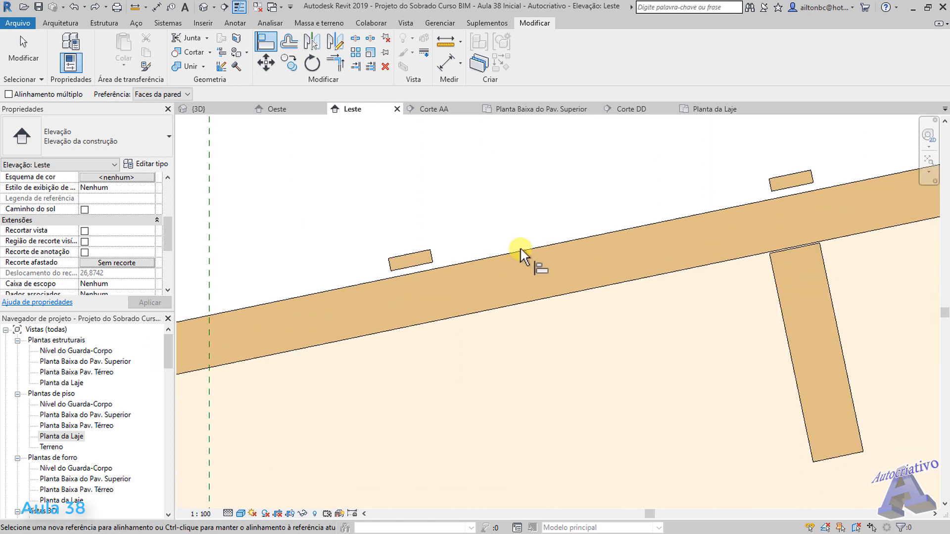
Step: Align the undersides of the next four battens up to the ridge with the rafter's top edge
{"action": "left_click", "coordinate": [420, 262]}
{"action": "middle_click_drag", "start_coordinate": [537, 277], "coordinate": [227, 344]}
{"action": "left_click", "coordinate": [471, 264]}
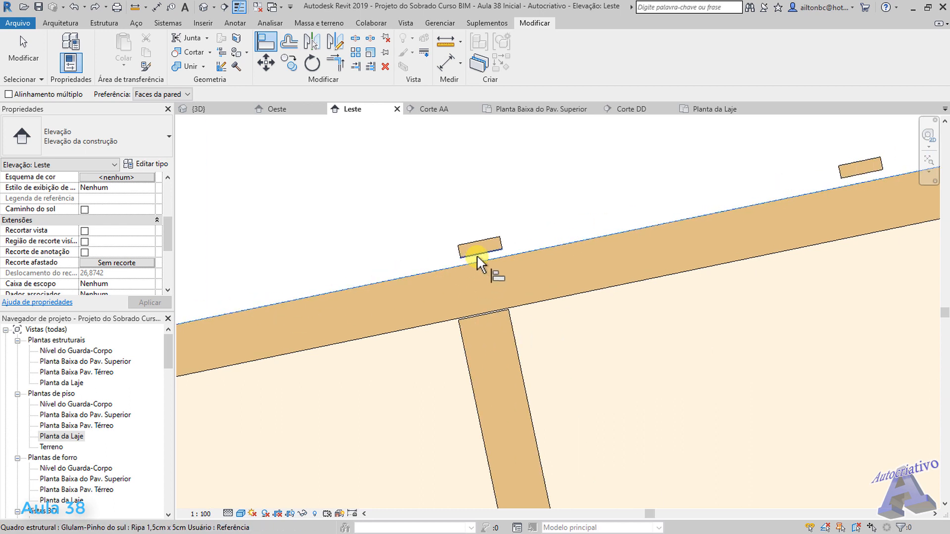
{"action": "left_click", "coordinate": [476, 254]}
{"action": "middle_click_drag", "start_coordinate": [474, 311], "coordinate": [46, 460]}
{"action": "left_click", "coordinate": [438, 325]}
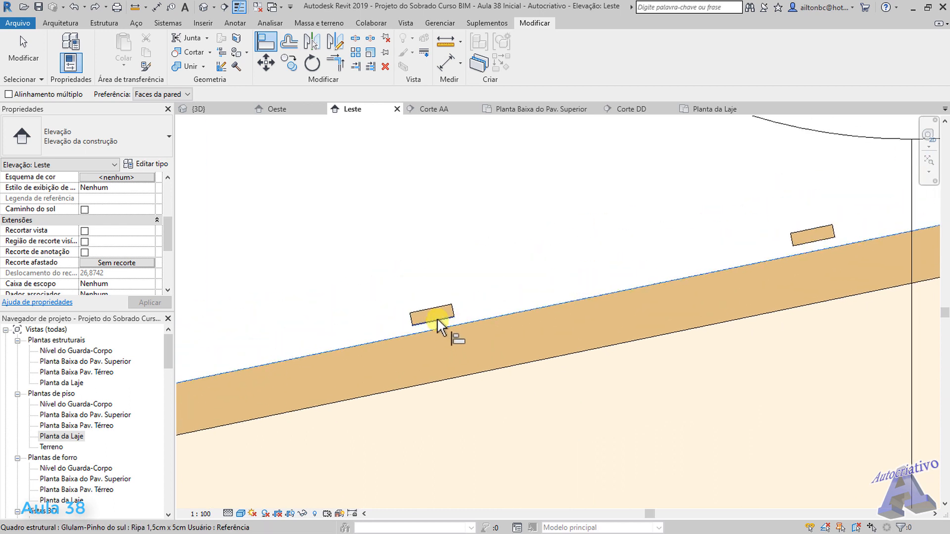
{"action": "left_click", "coordinate": [437, 318]}
{"action": "middle_click_drag", "start_coordinate": [437, 317], "coordinate": [131, 412]}
{"action": "left_click", "coordinate": [515, 343]}
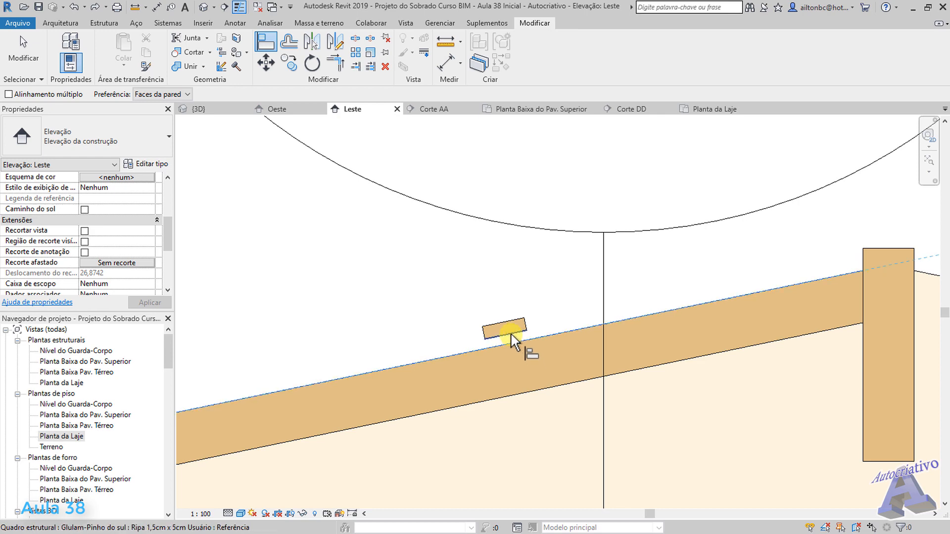
{"action": "left_click", "coordinate": [511, 334]}
Step: Align two still-raised battens farther down the slope flush with the rafter's top edge
{"action": "scroll", "coordinate": [470, 381], "scroll_direction": "down", "scroll_amount": 6}
{"action": "middle_click_drag", "start_coordinate": [199, 442], "coordinate": [705, 327]}
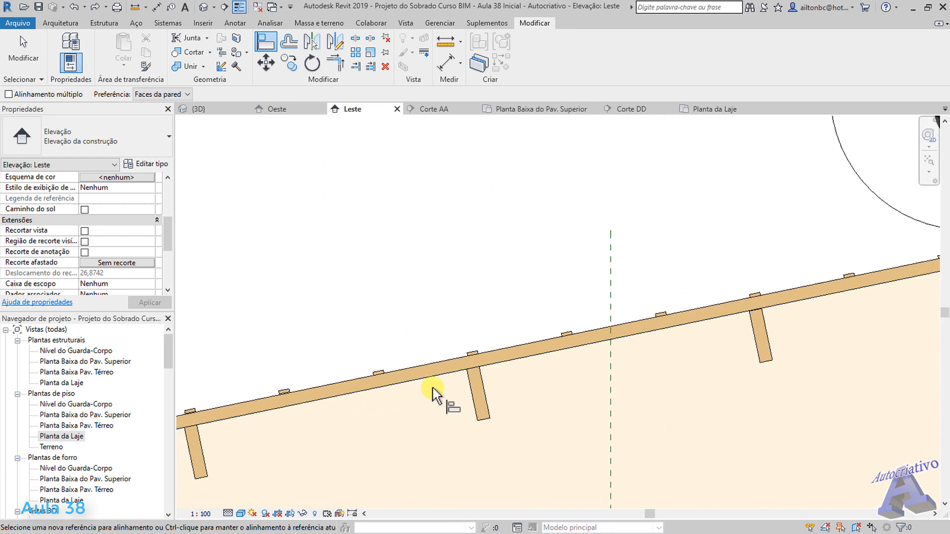
{"action": "scroll", "coordinate": [378, 399], "scroll_direction": "up", "scroll_amount": 6}
{"action": "middle_click_drag", "start_coordinate": [299, 397], "coordinate": [575, 359]}
{"action": "scroll", "coordinate": [532, 372], "scroll_direction": "down", "scroll_amount": 2}
{"action": "middle_click_drag", "start_coordinate": [483, 398], "coordinate": [757, 360]}
{"action": "scroll", "coordinate": [580, 327], "scroll_direction": "up", "scroll_amount": 3}
{"action": "left_click", "coordinate": [583, 327]}
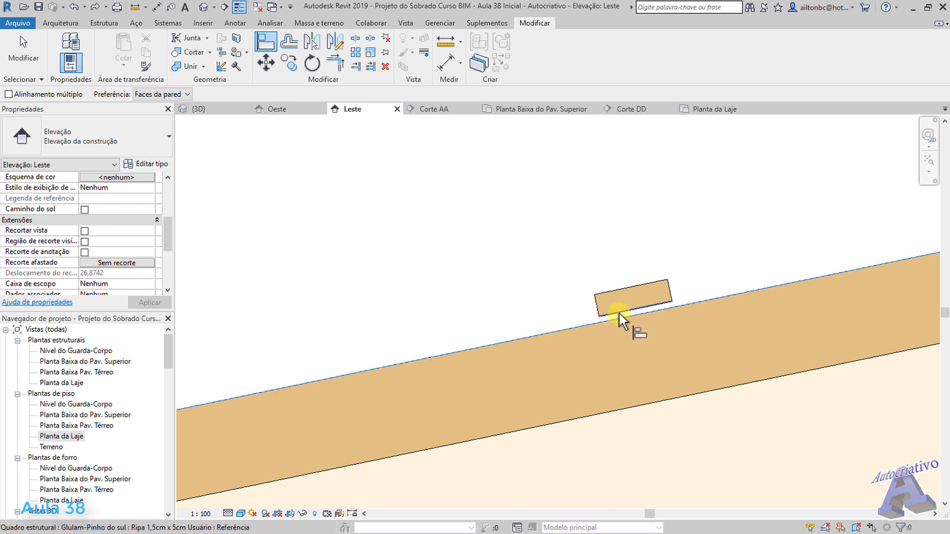
{"action": "left_click", "coordinate": [618, 312]}
{"action": "scroll", "coordinate": [613, 317], "scroll_direction": "down", "scroll_amount": 3}
{"action": "middle_click_drag", "start_coordinate": [485, 360], "coordinate": [662, 382]}
{"action": "scroll", "coordinate": [591, 373], "scroll_direction": "up", "scroll_amount": 2}
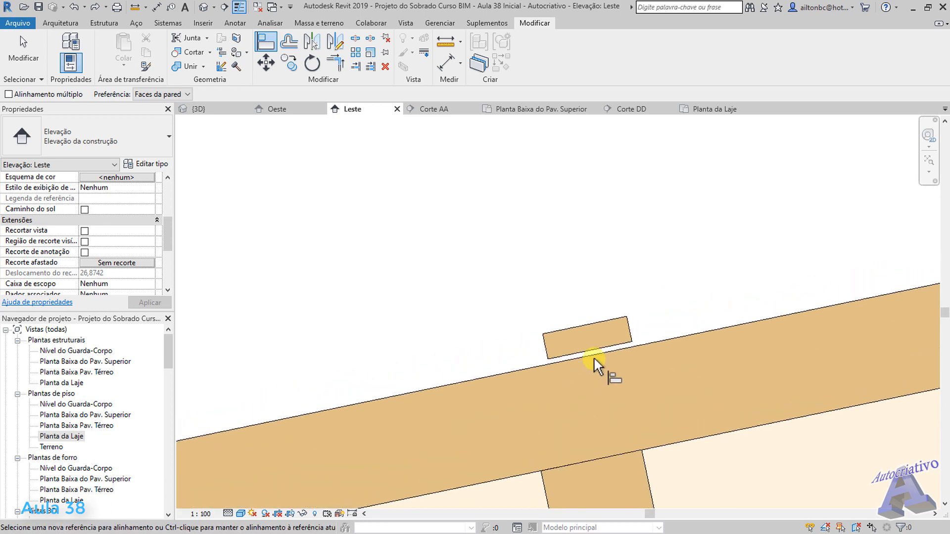
{"action": "left_click", "coordinate": [593, 358]}
{"action": "left_click", "coordinate": [594, 348]}
Step: Align the remaining raised battens toward the eave with the rafter's top edge and finish the alignment
{"action": "scroll", "coordinate": [547, 371], "scroll_direction": "down", "scroll_amount": 2}
{"action": "scroll", "coordinate": [434, 386], "scroll_direction": "down", "scroll_amount": 2}
{"action": "middle_click_drag", "start_coordinate": [496, 393], "coordinate": [841, 316]}
{"action": "scroll", "coordinate": [614, 333], "scroll_direction": "up", "scroll_amount": 4}
{"action": "left_click", "coordinate": [612, 326]}
{"action": "left_click", "coordinate": [604, 322]}
{"action": "scroll", "coordinate": [530, 365], "scroll_direction": "down", "scroll_amount": 3}
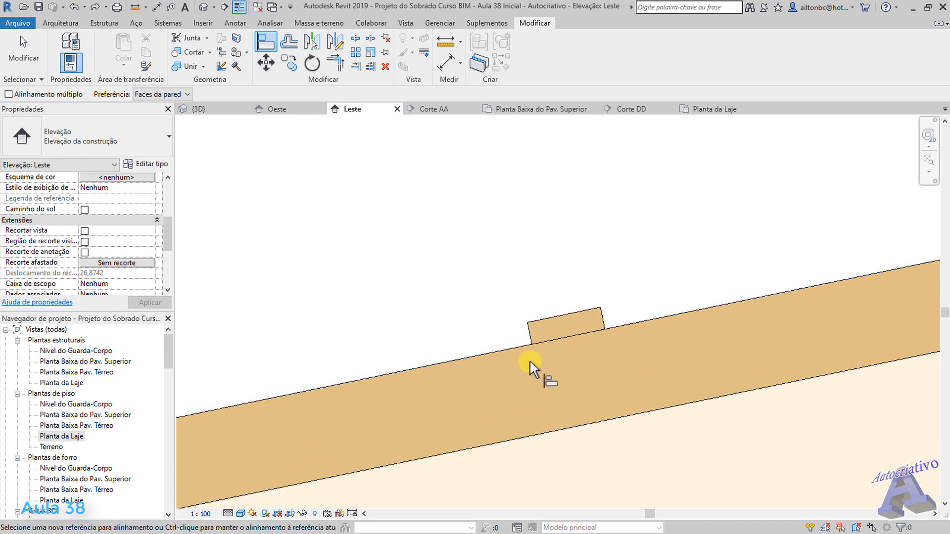
{"action": "scroll", "coordinate": [600, 384], "scroll_direction": "up", "scroll_amount": 3}
{"action": "scroll", "coordinate": [621, 398], "scroll_direction": "up", "scroll_amount": 1}
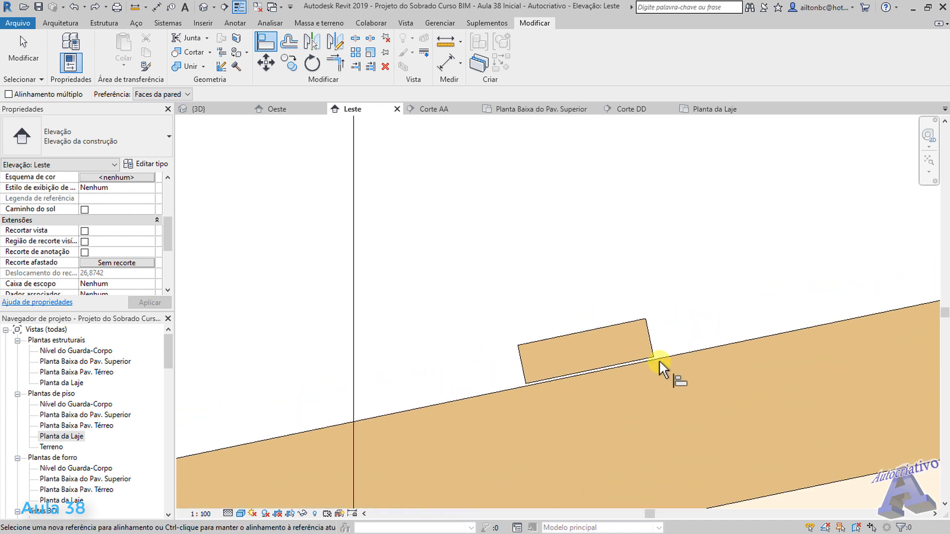
{"action": "left_click", "coordinate": [654, 360]}
{"action": "left_click", "coordinate": [647, 358]}
{"action": "scroll", "coordinate": [603, 396], "scroll_direction": "down", "scroll_amount": 2}
{"action": "scroll", "coordinate": [528, 409], "scroll_direction": "down", "scroll_amount": 2}
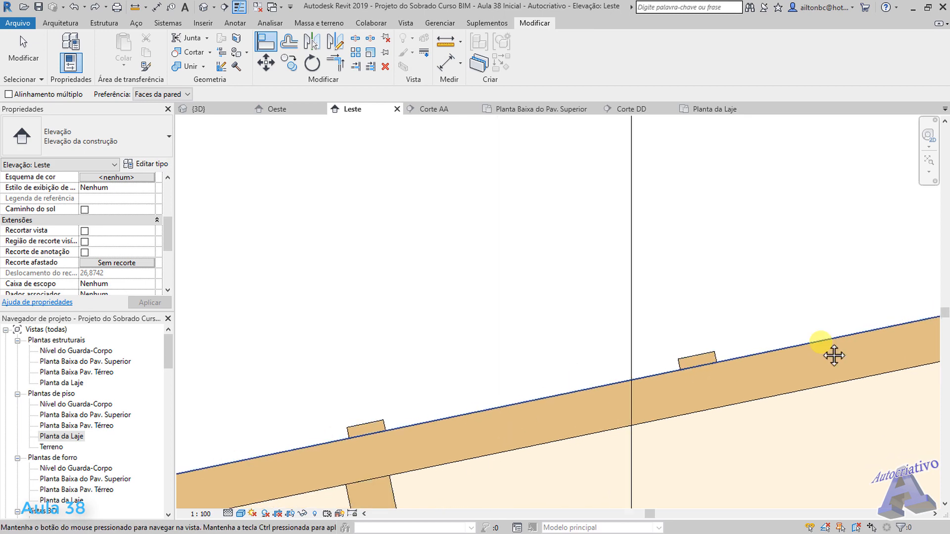
{"action": "scroll", "coordinate": [706, 386], "scroll_direction": "up", "scroll_amount": 3}
{"action": "left_click", "coordinate": [633, 357]}
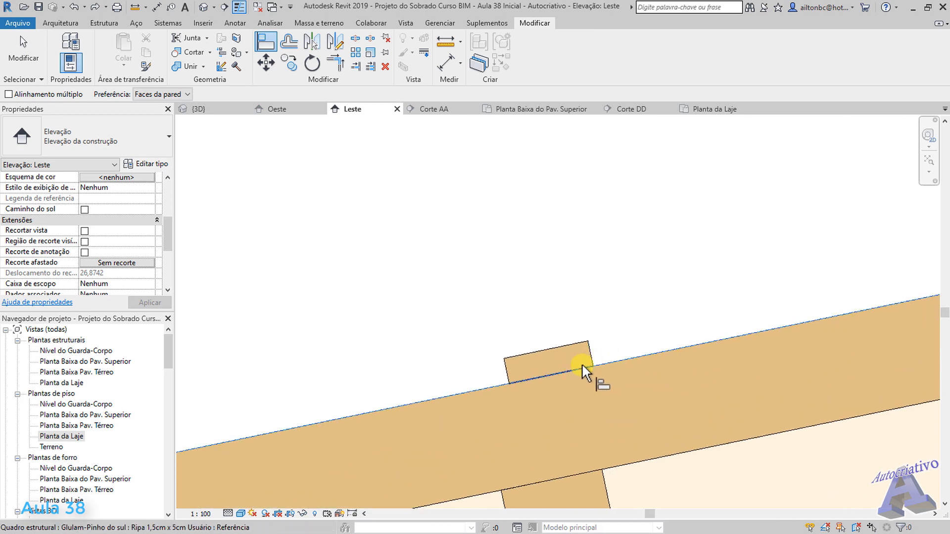
{"action": "scroll", "coordinate": [613, 369], "scroll_direction": "down", "scroll_amount": 4}
{"action": "key", "text": "Escape"}
{"action": "scroll", "coordinate": [722, 375], "scroll_direction": "down", "scroll_amount": 4}
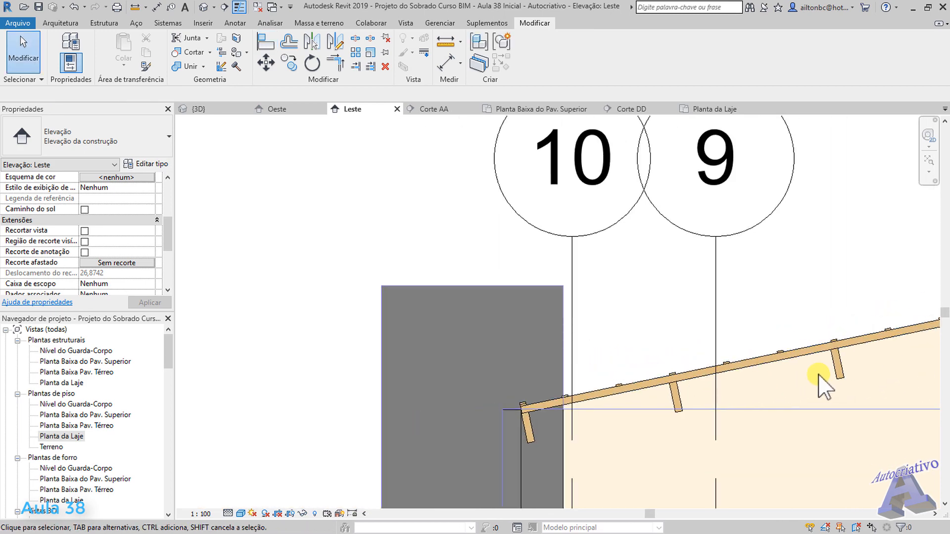
Step: Copy the uppermost batten about 0.405 m up along the rafter's top edge to the ridge beam
{"action": "middle_click_drag", "start_coordinate": [818, 376], "coordinate": [423, 390]}
{"action": "middle_click_drag", "start_coordinate": [809, 329], "coordinate": [527, 378]}
{"action": "scroll", "coordinate": [564, 337], "scroll_direction": "up", "scroll_amount": 1}
{"action": "scroll", "coordinate": [597, 315], "scroll_direction": "up", "scroll_amount": 3}
{"action": "scroll", "coordinate": [592, 324], "scroll_direction": "up", "scroll_amount": 2}
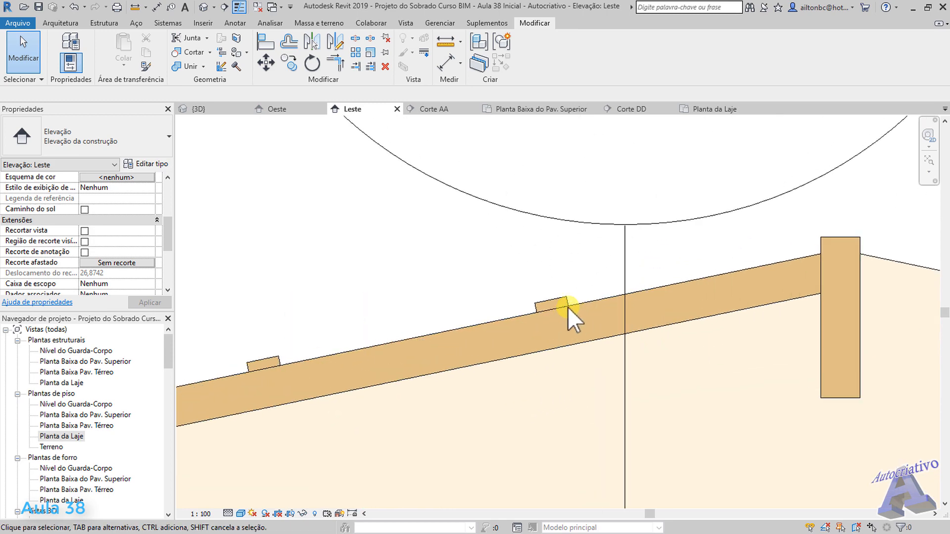
{"action": "left_click", "coordinate": [572, 310]}
{"action": "scroll", "coordinate": [559, 346], "scroll_direction": "up", "scroll_amount": 2}
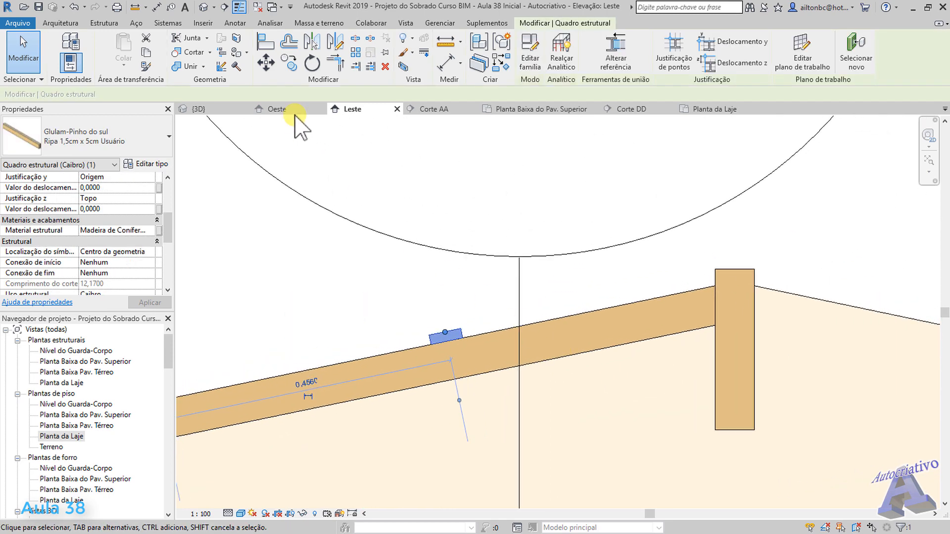
{"action": "left_click", "coordinate": [290, 63]}
{"action": "left_click", "coordinate": [447, 341]}
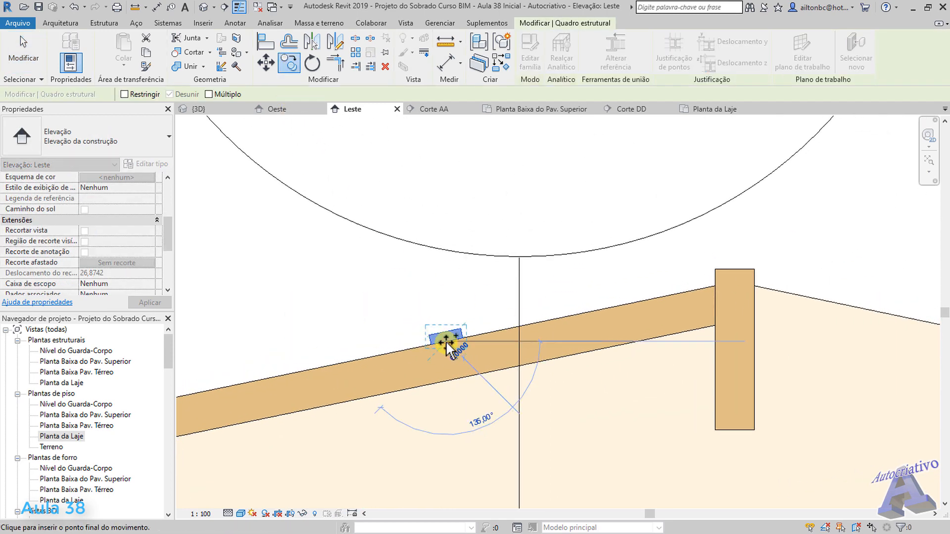
{"action": "left_click", "coordinate": [701, 287]}
{"action": "key", "text": "Escape"}
{"action": "scroll", "coordinate": [682, 367], "scroll_direction": "down", "scroll_amount": 1}
{"action": "scroll", "coordinate": [682, 367], "scroll_direction": "down", "scroll_amount": 2}
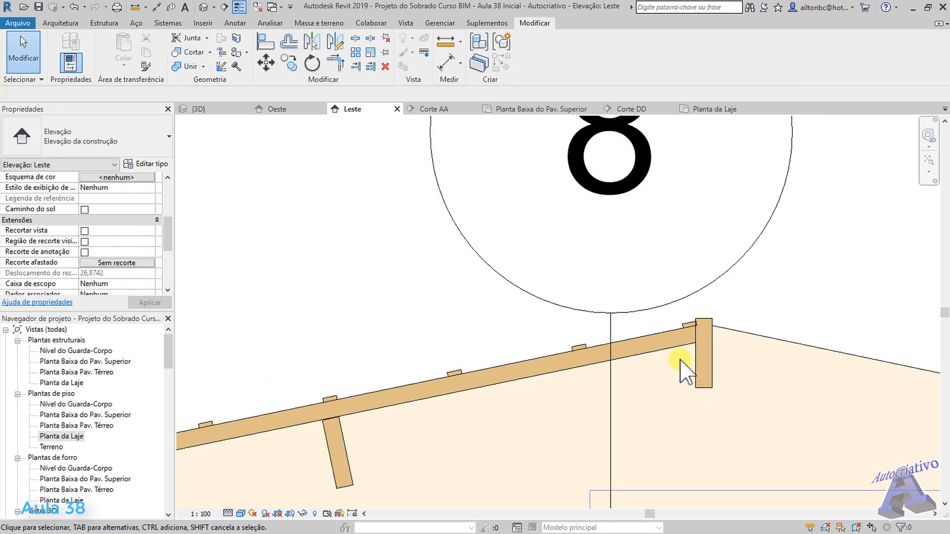
Step: Select all Ripa 1,5cm x 5cm battens visible in the Leste elevation, based on the batten beside the ridge beam
{"action": "middle_click_drag", "start_coordinate": [683, 366], "coordinate": [690, 258]}
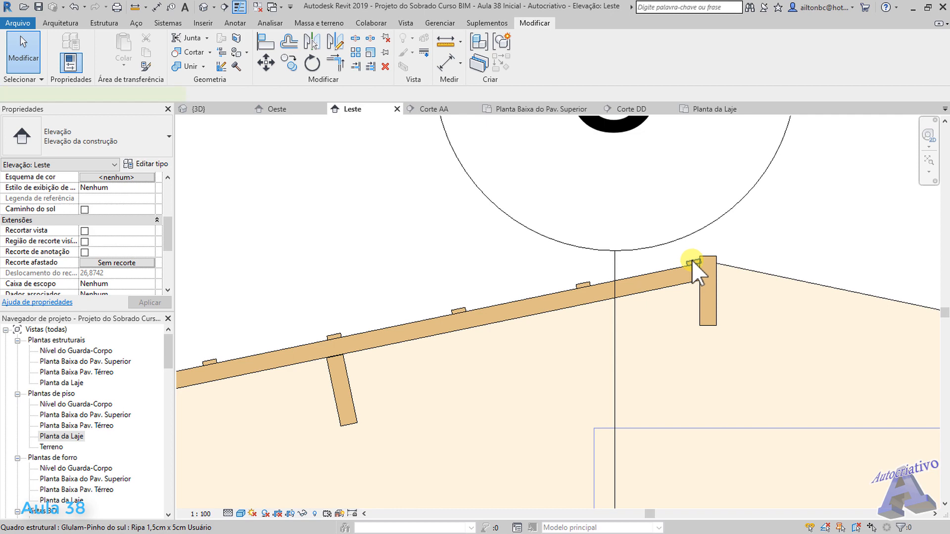
{"action": "left_click", "coordinate": [691, 260]}
{"action": "right_click", "coordinate": [694, 262]}
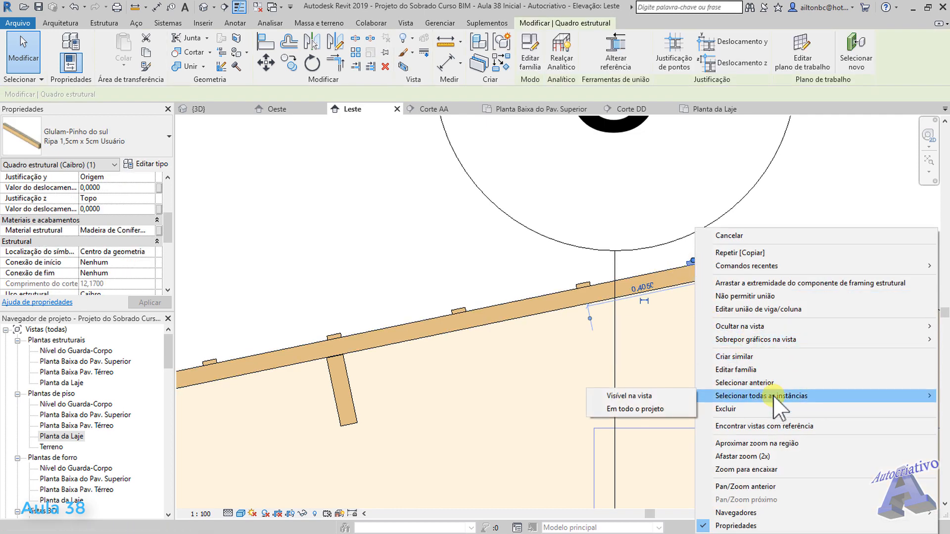
{"action": "left_click", "coordinate": [654, 395]}
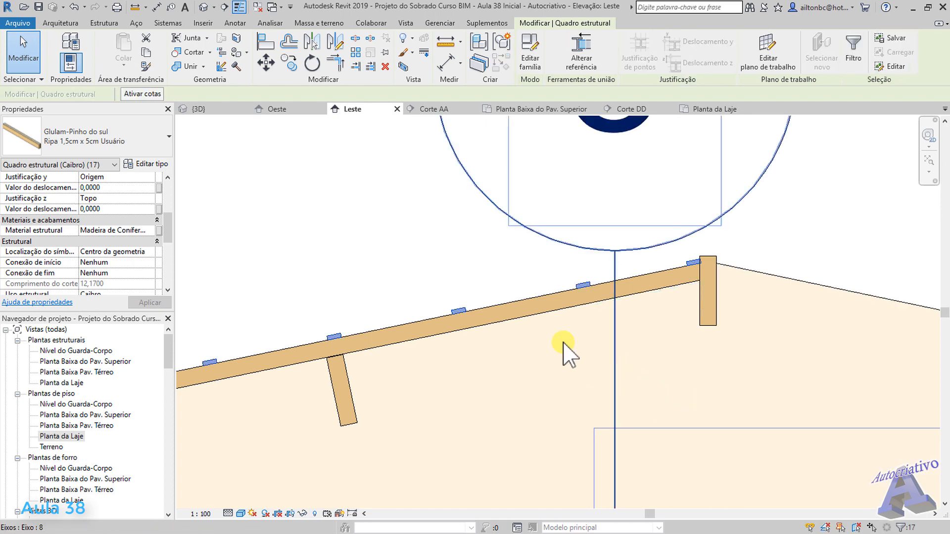
Step: Mirror a copy of the selected battens about the ridge beam's vertical centreline onto the opposite slope
{"action": "left_click", "coordinate": [335, 43]}
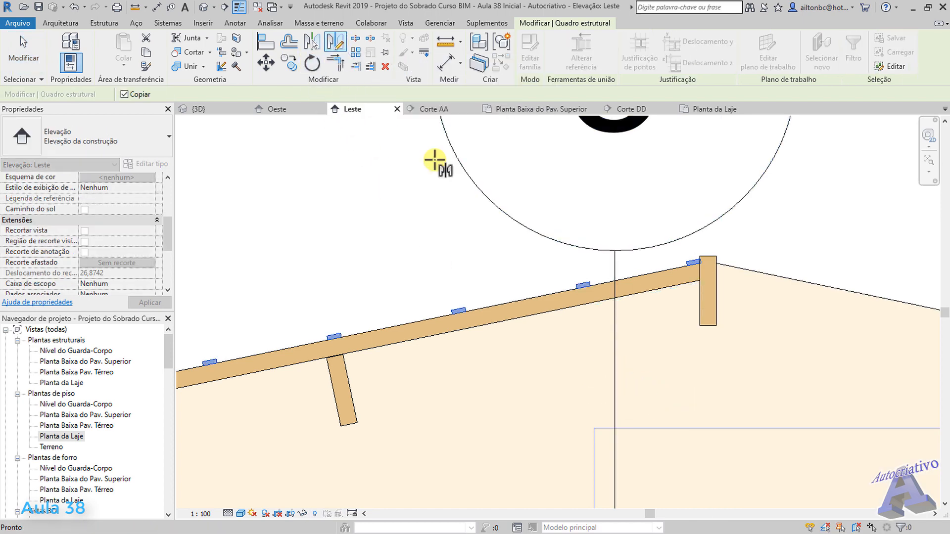
{"action": "scroll", "coordinate": [589, 244], "scroll_direction": "up", "scroll_amount": 2}
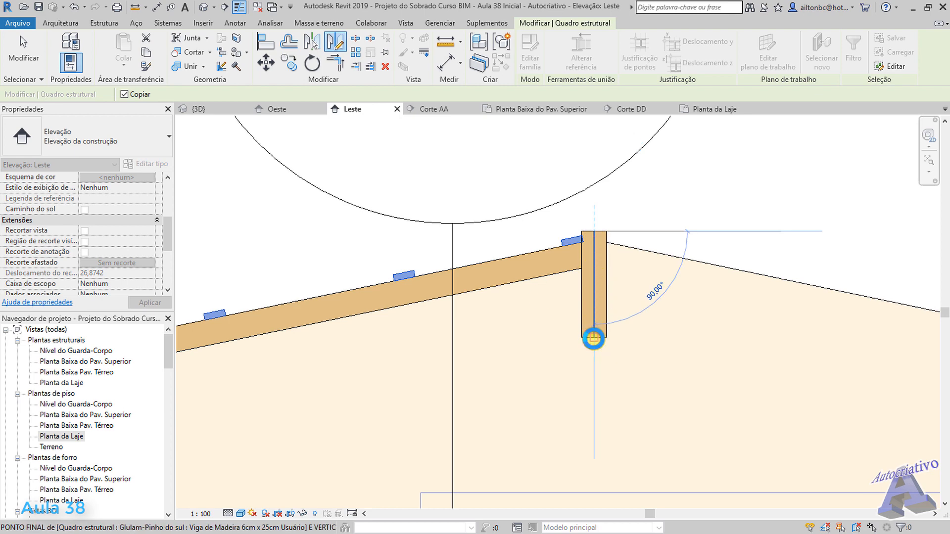
{"action": "left_click", "coordinate": [594, 339]}
{"action": "scroll", "coordinate": [642, 339], "scroll_direction": "down", "scroll_amount": 4}
{"action": "middle_click_drag", "start_coordinate": [780, 381], "coordinate": [372, 284]}
{"action": "scroll", "coordinate": [742, 349], "scroll_direction": "up", "scroll_amount": 4}
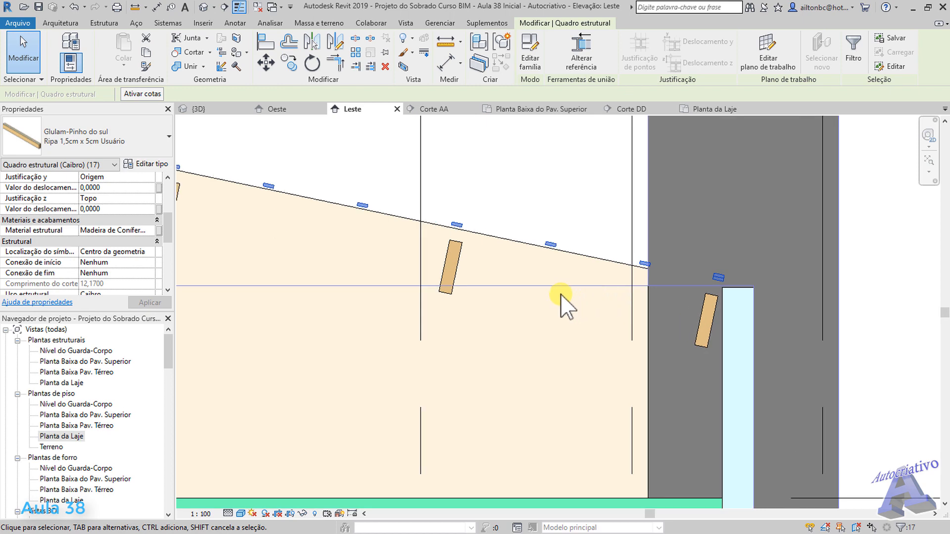
{"action": "scroll", "coordinate": [569, 324], "scroll_direction": "down", "scroll_amount": 4}
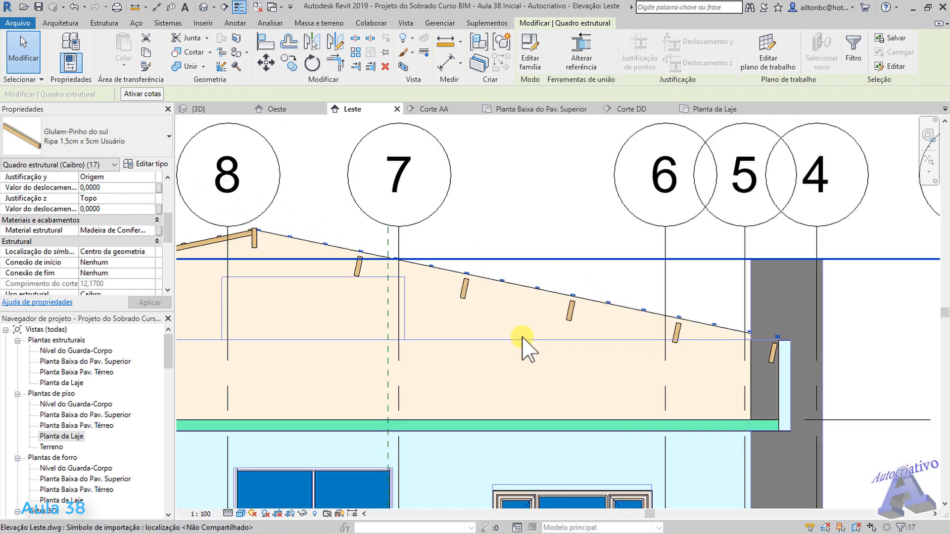
{"action": "middle_click_drag", "start_coordinate": [522, 347], "coordinate": [884, 428]}
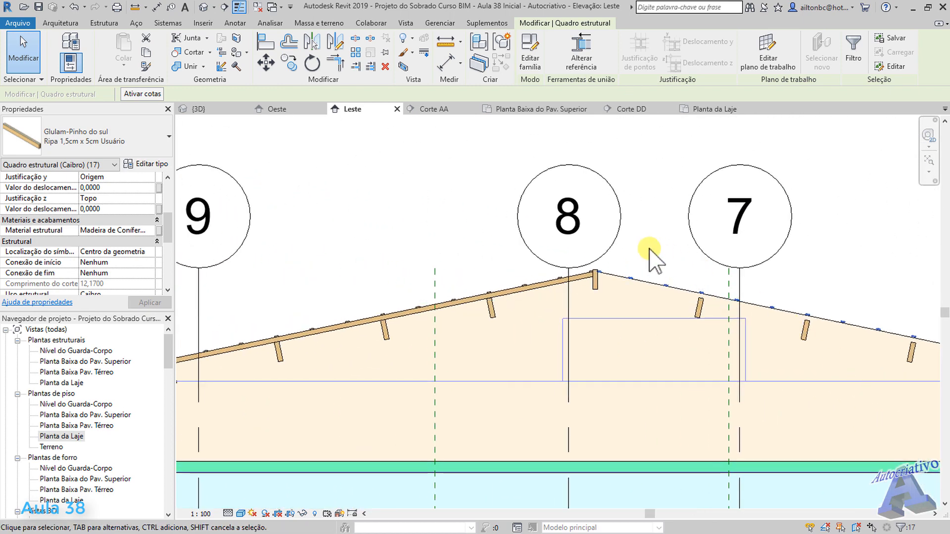
{"action": "left_click", "coordinate": [650, 251]}
Step: Select all Caibro 6cm x 6cm rafters visible in the elevation and mirror a copy about the ridge beam's vertical centreline
{"action": "scroll", "coordinate": [576, 297], "scroll_direction": "up", "scroll_amount": 5}
{"action": "left_click", "coordinate": [548, 280]}
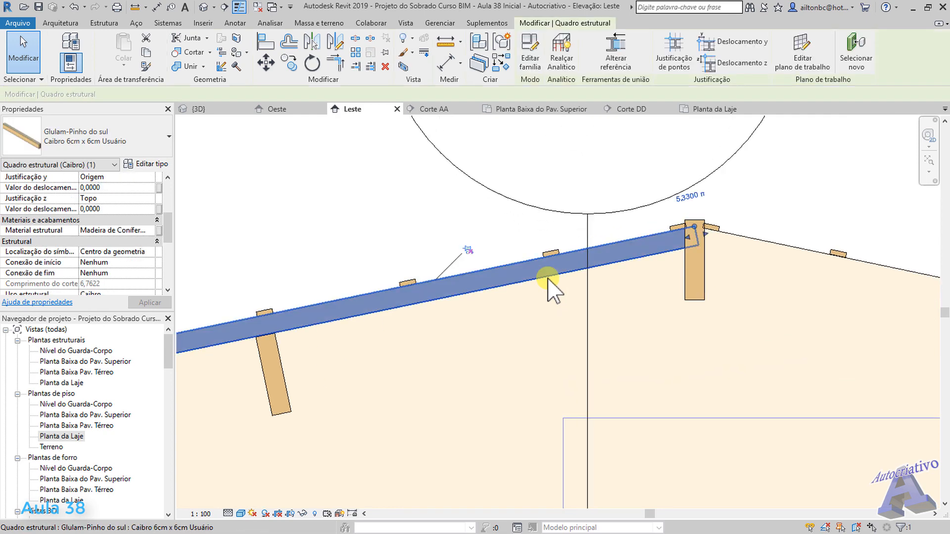
{"action": "right_click", "coordinate": [548, 280]}
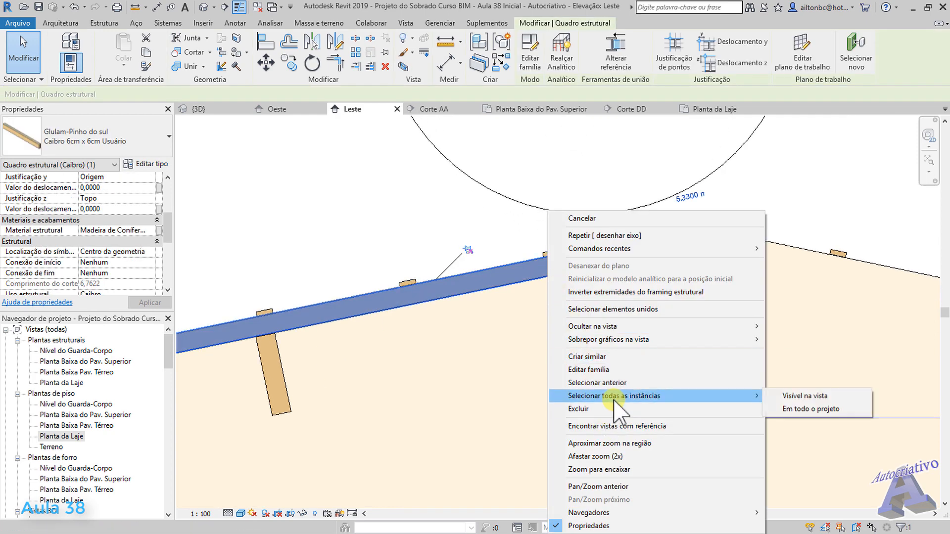
{"action": "left_click", "coordinate": [832, 396]}
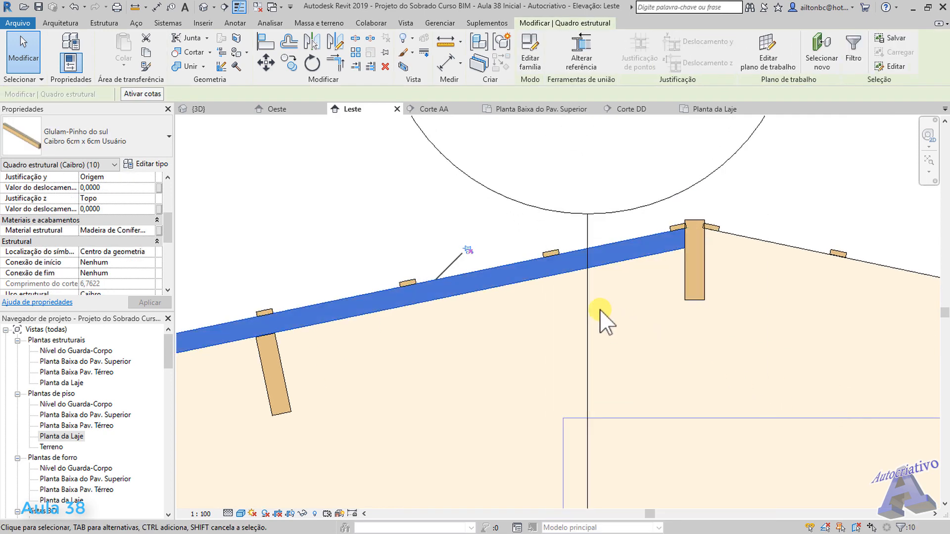
{"action": "left_click", "coordinate": [341, 45]}
{"action": "scroll", "coordinate": [702, 232], "scroll_direction": "up", "scroll_amount": 3}
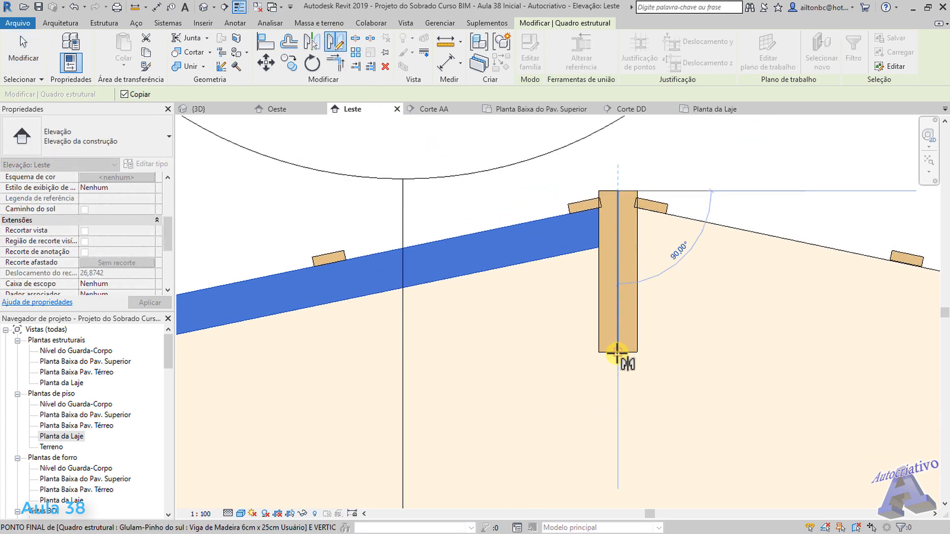
{"action": "left_click", "coordinate": [616, 351]}
{"action": "scroll", "coordinate": [658, 359], "scroll_direction": "down", "scroll_amount": 4}
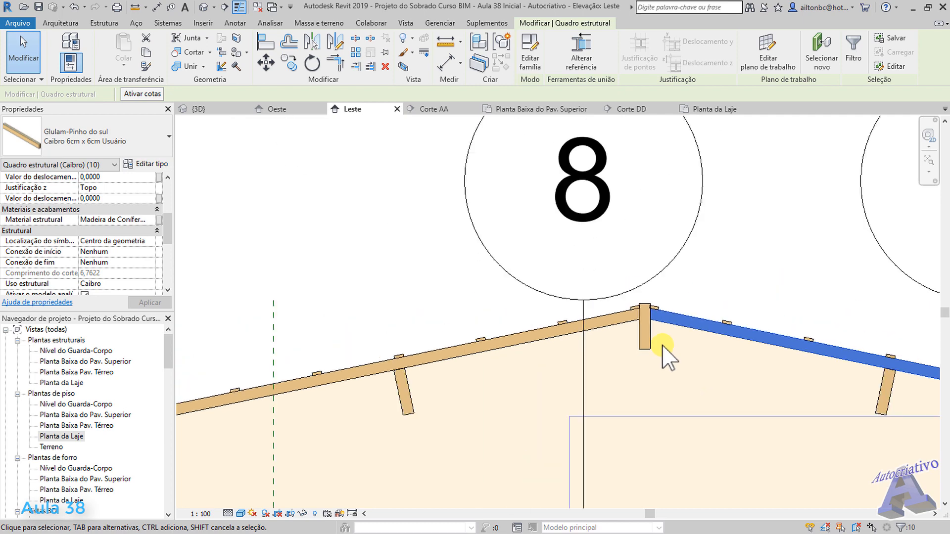
{"action": "scroll", "coordinate": [577, 309], "scroll_direction": "up", "scroll_amount": 1}
{"action": "left_click", "coordinate": [613, 248]}
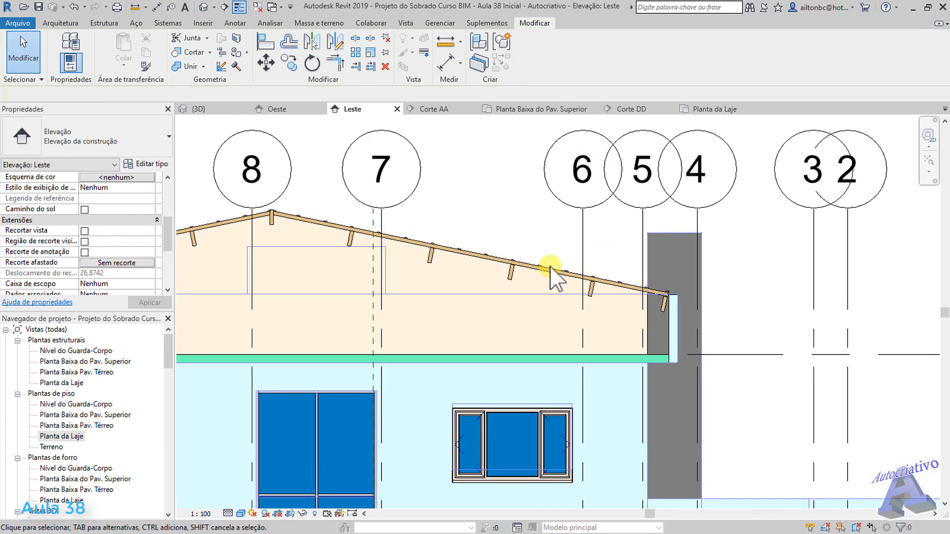
Step: Open the {3D} view, turn it to a corner orientation and set its projection to perspective
{"action": "middle_click_drag", "start_coordinate": [491, 261], "coordinate": [665, 292]}
{"action": "left_click", "coordinate": [199, 108]}
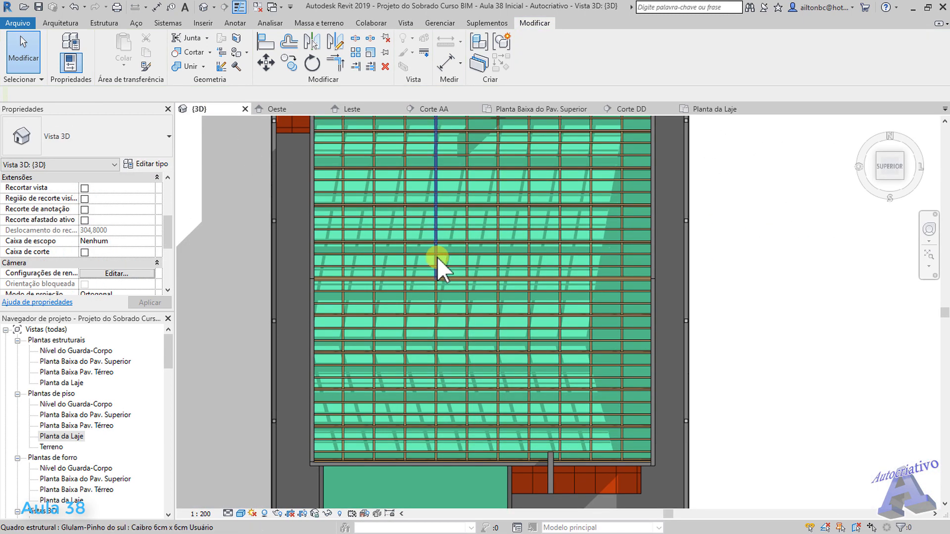
{"action": "scroll", "coordinate": [438, 265], "scroll_direction": "down", "scroll_amount": 3}
{"action": "left_click", "coordinate": [902, 177]}
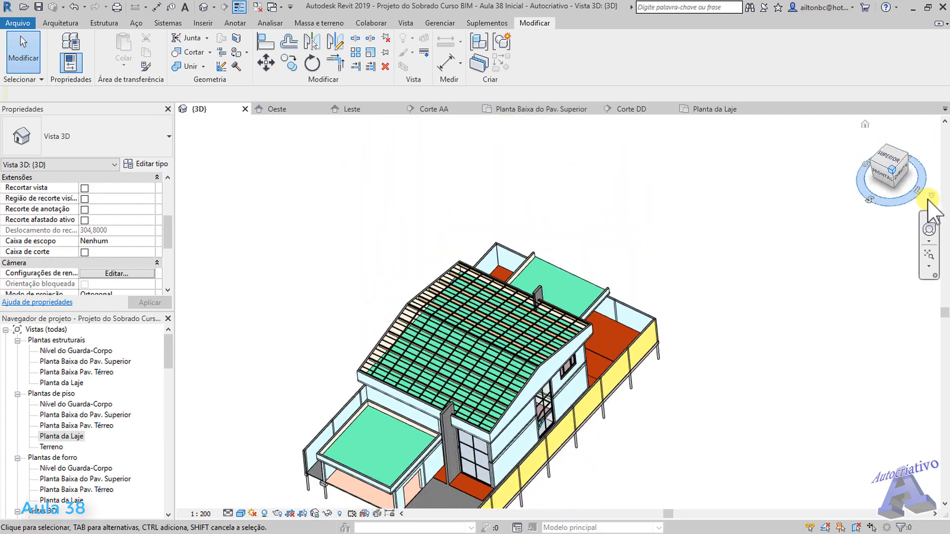
{"action": "left_click", "coordinate": [931, 196]}
{"action": "left_click", "coordinate": [812, 258]}
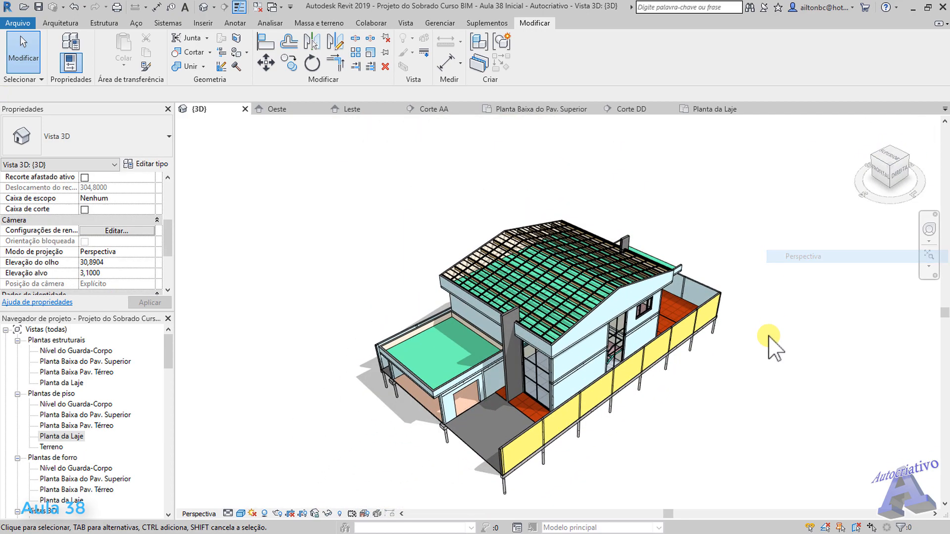
Step: Examine the beams, rafters and battens on both roof slopes from several sides and close up
{"action": "scroll", "coordinate": [608, 296], "scroll_direction": "up", "scroll_amount": 5}
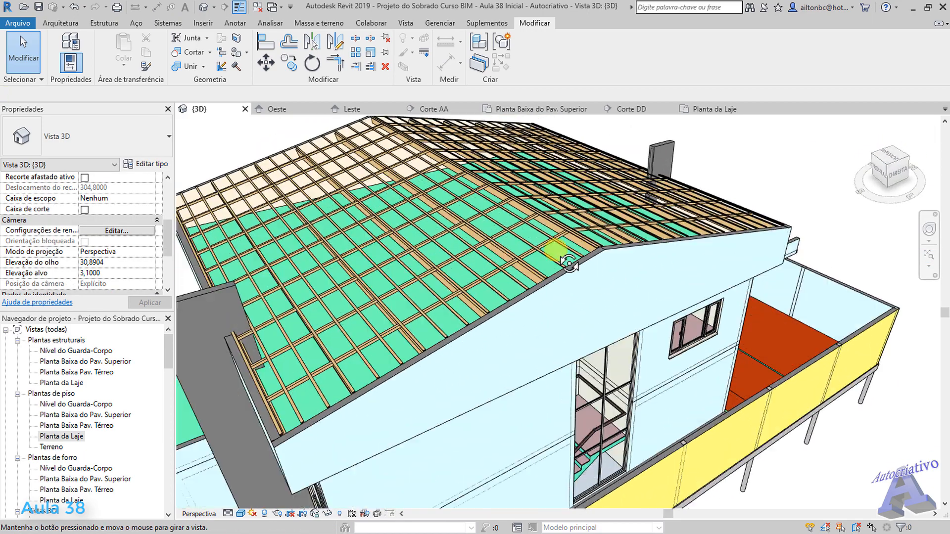
{"action": "middle_click_drag", "start_coordinate": [569, 263], "coordinate": [318, 258], "text": "shift"}
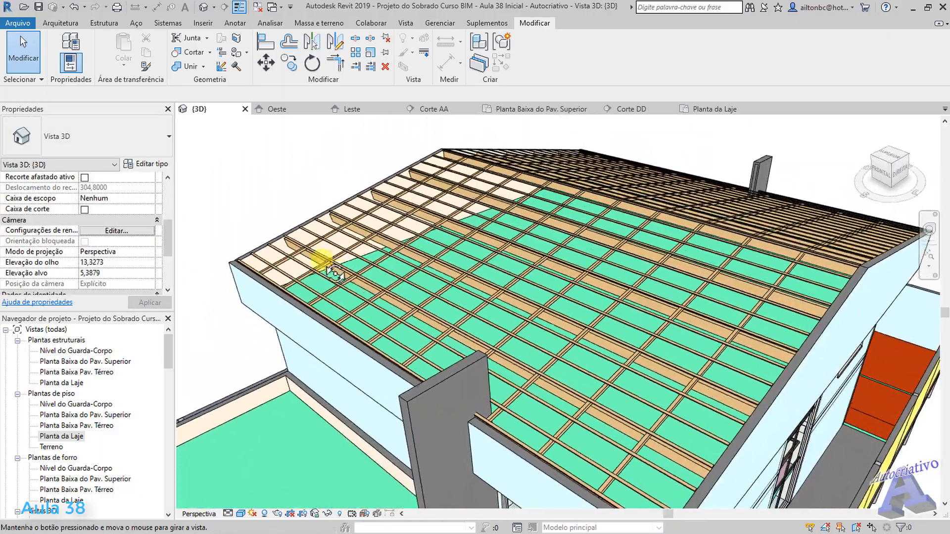
{"action": "scroll", "coordinate": [487, 191], "scroll_direction": "up", "scroll_amount": 5}
{"action": "middle_click_drag", "start_coordinate": [491, 186], "coordinate": [610, 436], "text": "shift"}
{"action": "scroll", "coordinate": [638, 222], "scroll_direction": "up", "scroll_amount": 3}
{"action": "middle_click_drag", "start_coordinate": [491, 307], "coordinate": [561, 310], "text": "shift"}
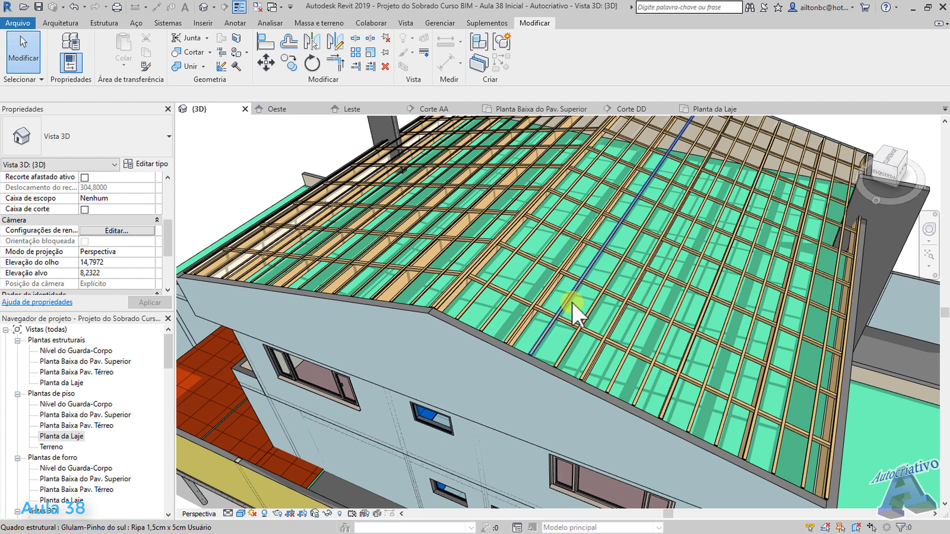
{"action": "scroll", "coordinate": [491, 286], "scroll_direction": "up", "scroll_amount": 5}
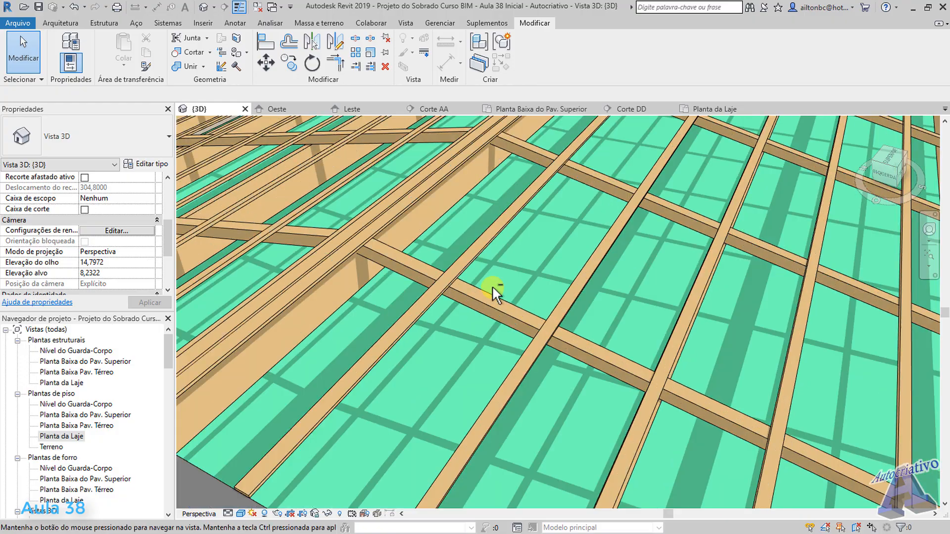
{"action": "middle_click_drag", "start_coordinate": [492, 286], "coordinate": [588, 341], "text": "shift"}
{"action": "scroll", "coordinate": [631, 268], "scroll_direction": "down", "scroll_amount": 4}
{"action": "scroll", "coordinate": [627, 265], "scroll_direction": "down", "scroll_amount": 4}
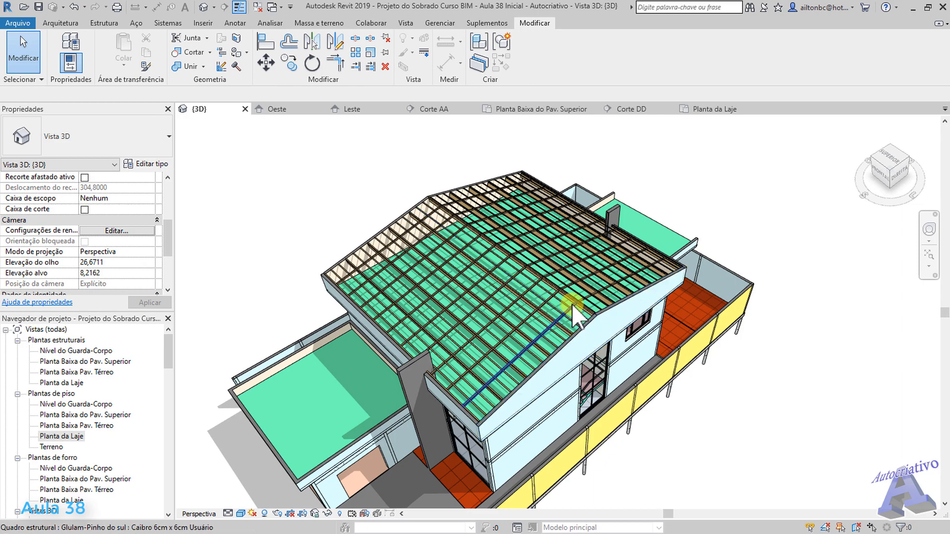
{"action": "scroll", "coordinate": [559, 317], "scroll_direction": "down", "scroll_amount": 3}
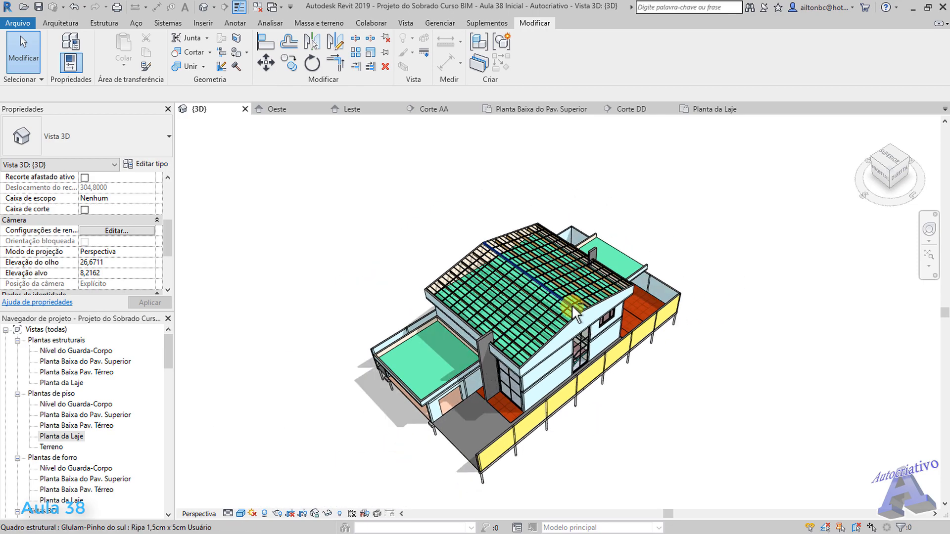
{"action": "scroll", "coordinate": [559, 307], "scroll_direction": "up", "scroll_amount": 5}
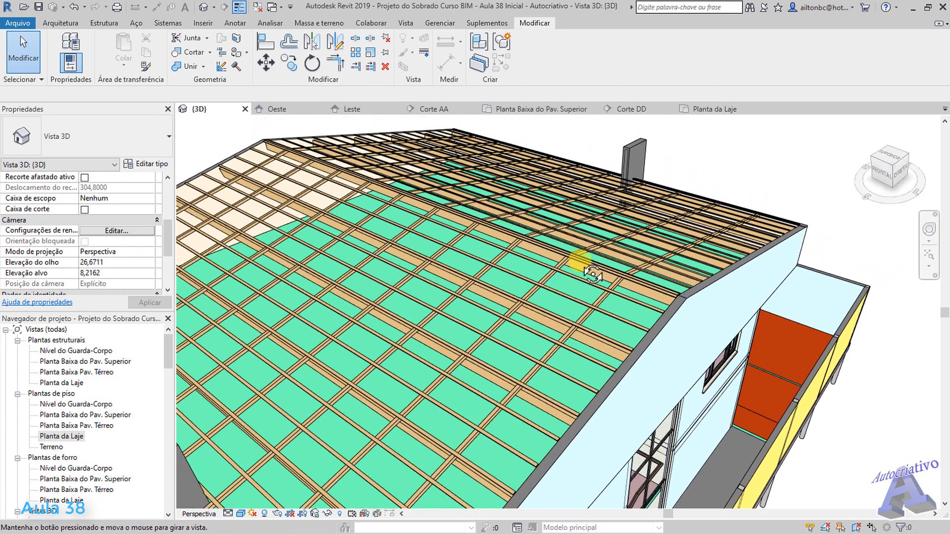
Step: Select all Ripa 1,5cm x 5cm battens visible in the 3D view and delete them
{"action": "left_click", "coordinate": [610, 292]}
{"action": "right_click", "coordinate": [609, 289]}
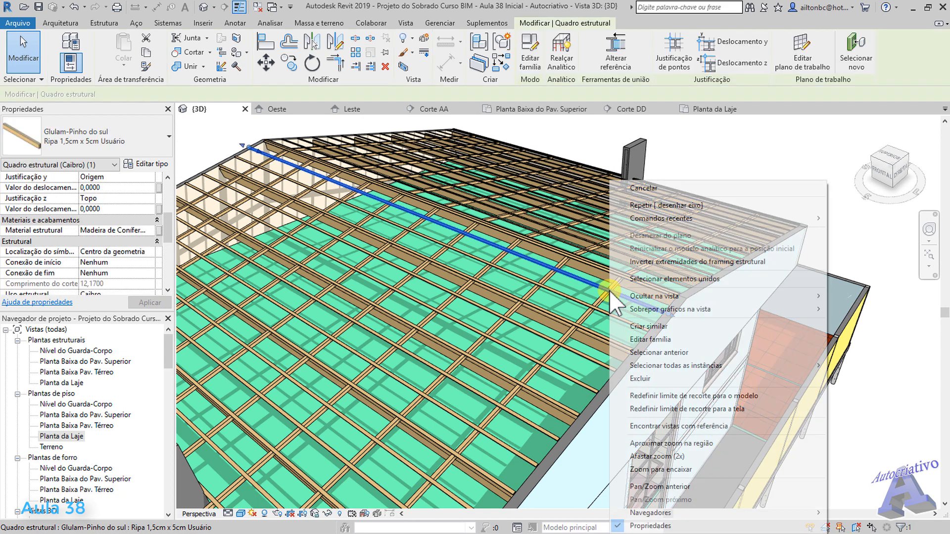
{"action": "mouse_move", "coordinate": [691, 366]}
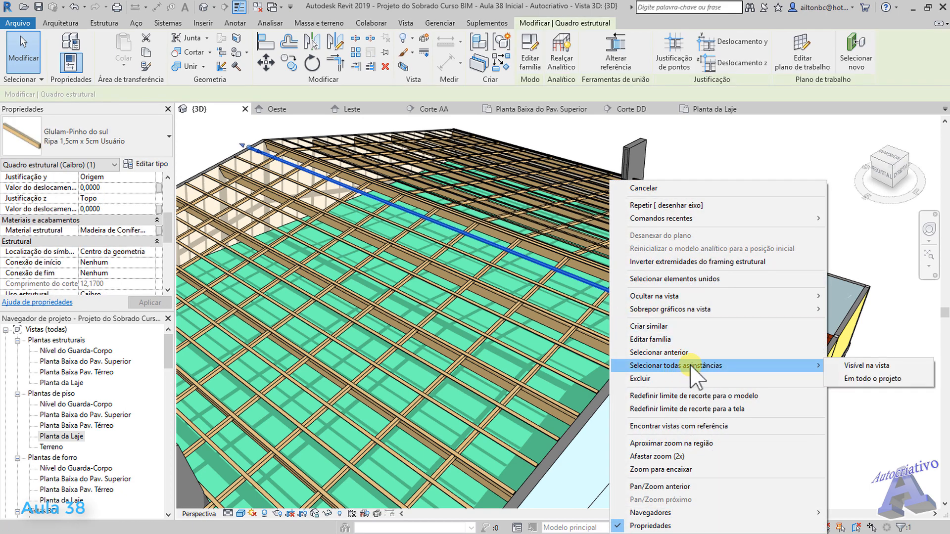
{"action": "left_click", "coordinate": [871, 368]}
{"action": "key", "text": "Delete"}
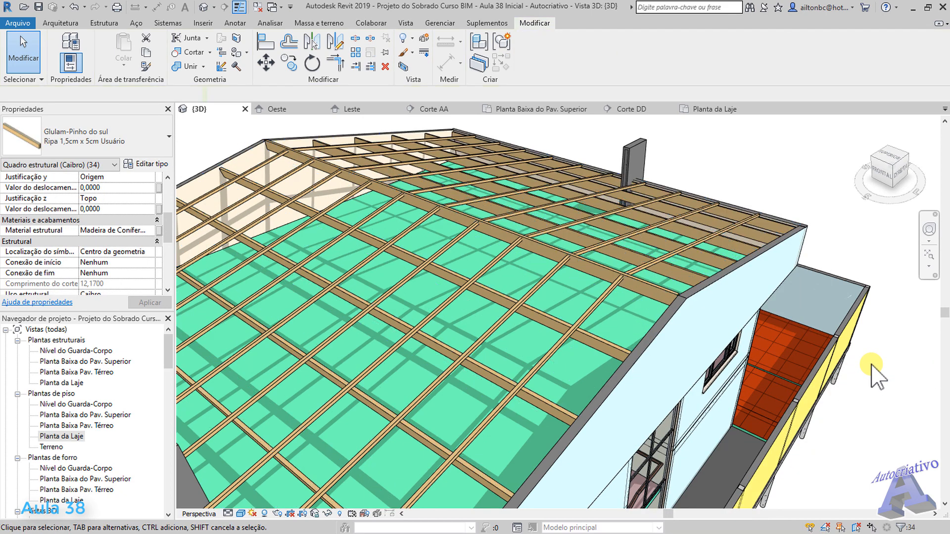
Step: Select all instances of the Caibro 6cm x 6cm rafters and delete them
{"action": "left_click", "coordinate": [606, 290]}
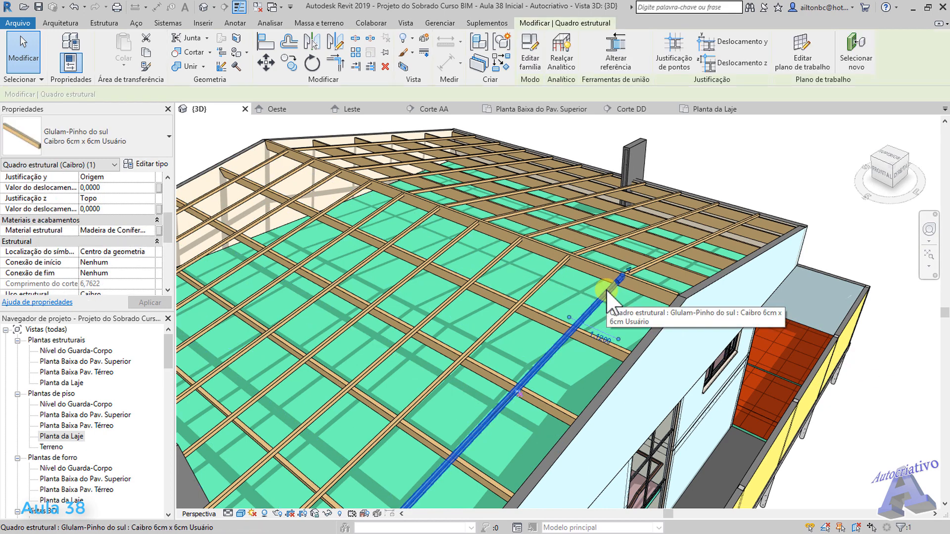
{"action": "right_click", "coordinate": [606, 290]}
{"action": "mouse_move", "coordinate": [663, 366]}
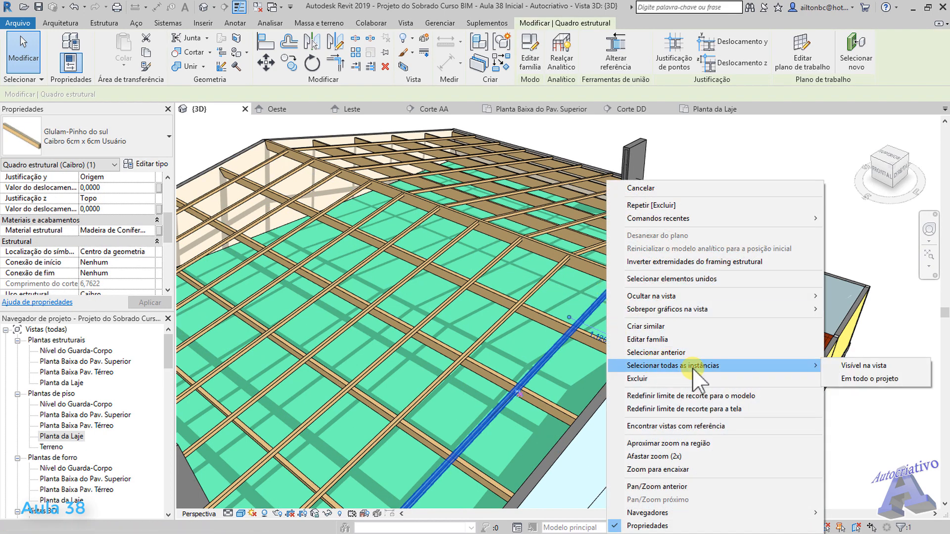
{"action": "left_click", "coordinate": [843, 377]}
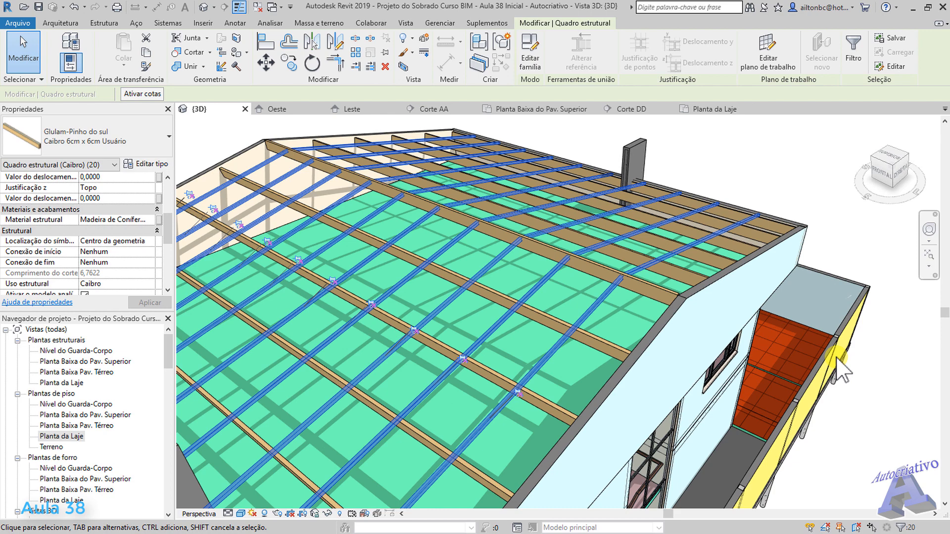
{"action": "key", "text": "Delete"}
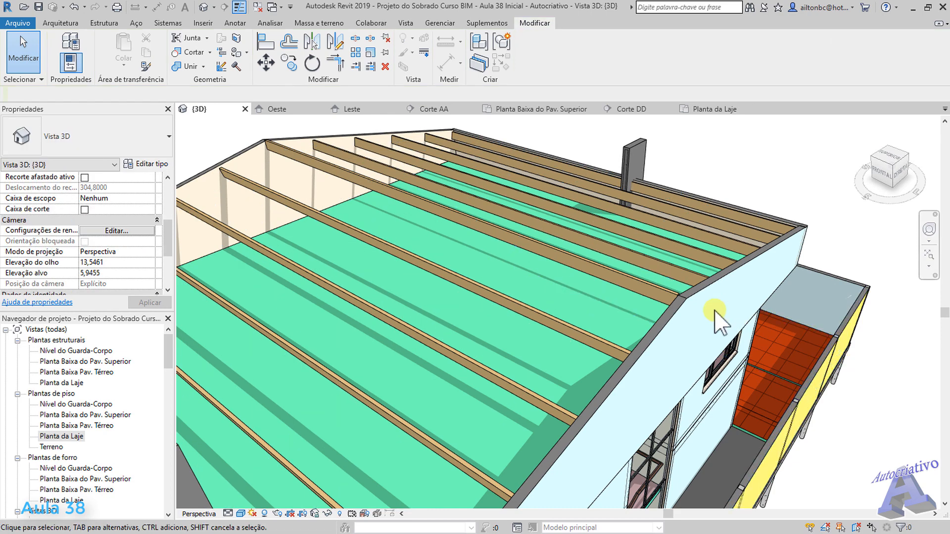
Step: Select all Viga de Madeira 6cm x 25cm beams visible in the 3D view and delete them
{"action": "left_click", "coordinate": [657, 290]}
{"action": "right_click", "coordinate": [657, 290]}
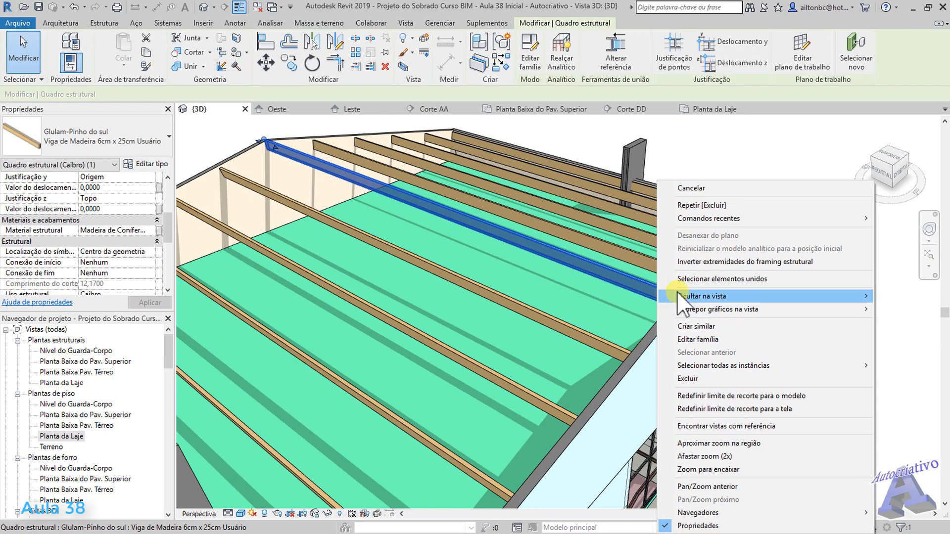
{"action": "mouse_move", "coordinate": [700, 297]}
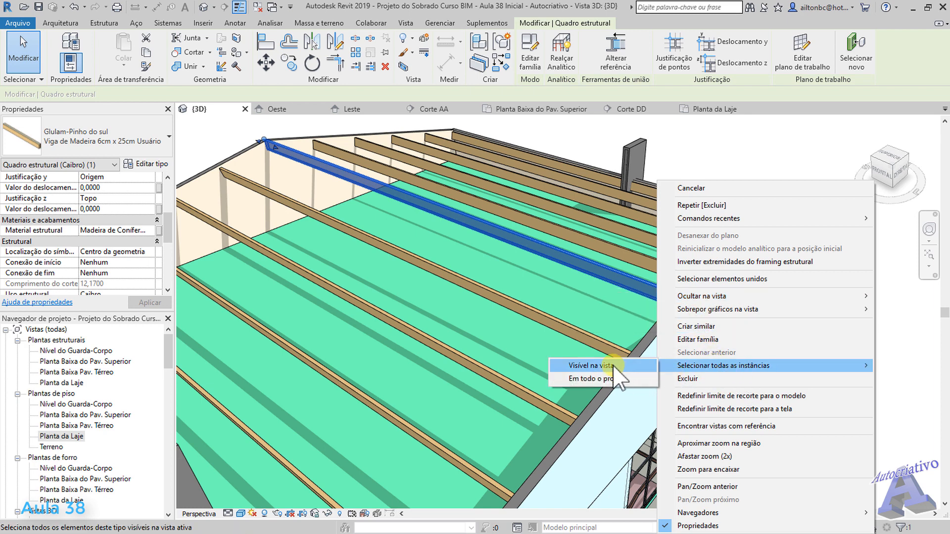
{"action": "left_click", "coordinate": [616, 376]}
{"action": "key", "text": "Delete"}
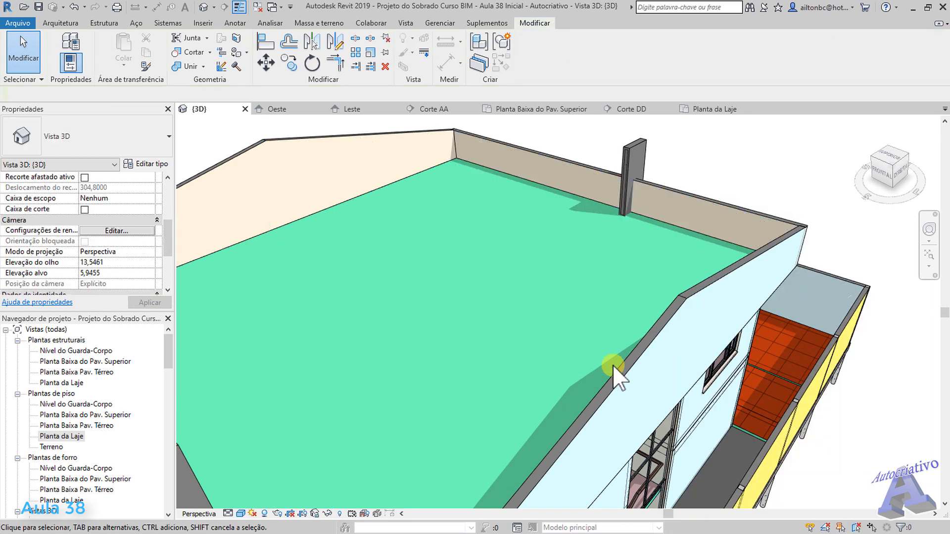
Step: Delete the leftover structural beam system with the closely spaced lengthwise lines on the front slope, and undo that deletion
{"action": "scroll", "coordinate": [613, 366], "scroll_direction": "down", "scroll_amount": 3}
{"action": "middle_click_drag", "start_coordinate": [658, 387], "coordinate": [551, 283], "text": "shift"}
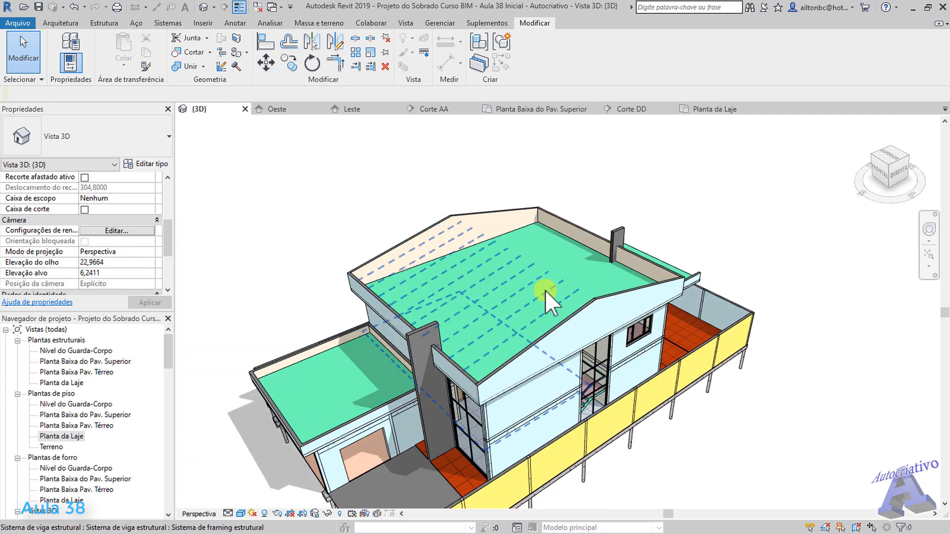
{"action": "left_click", "coordinate": [545, 290]}
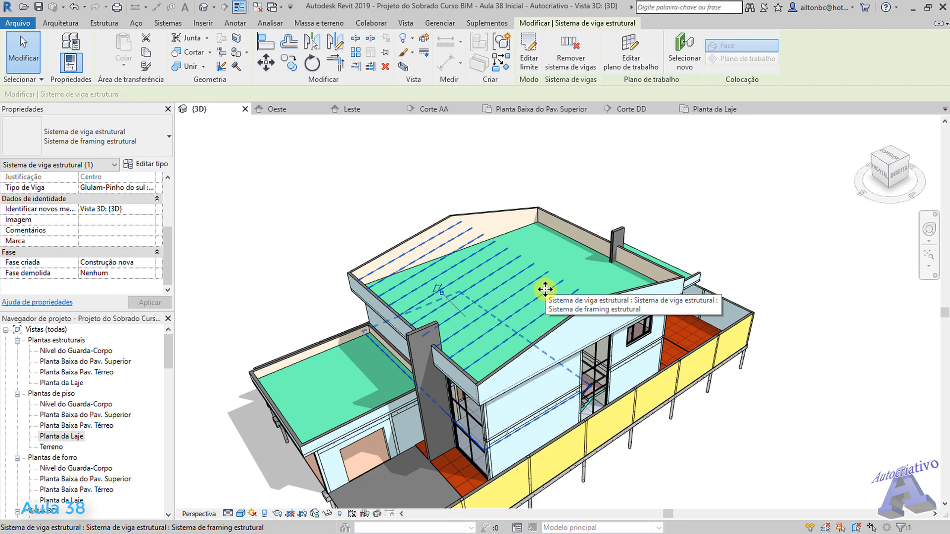
{"action": "key", "text": "Escape"}
{"action": "left_click", "coordinate": [539, 289]}
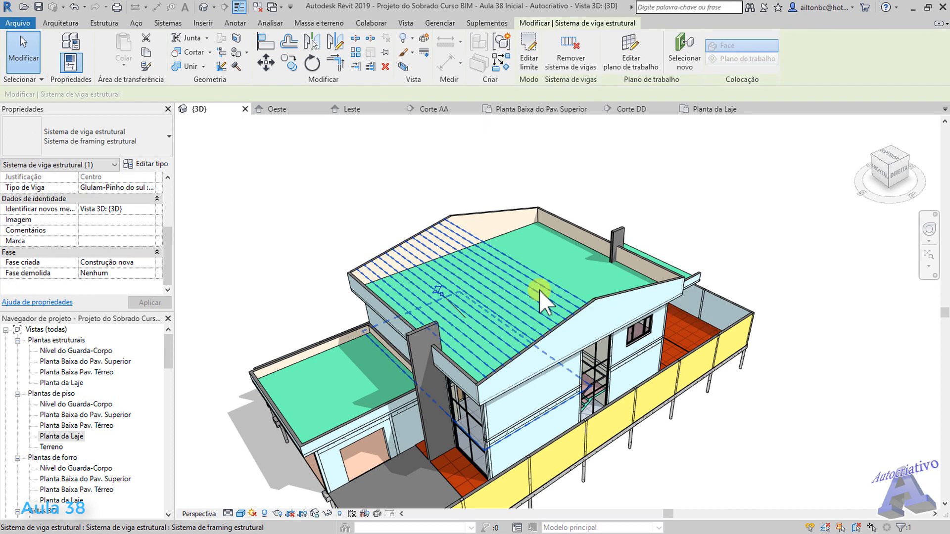
{"action": "key", "text": "Delete"}
{"action": "key", "text": "ctrl+z"}
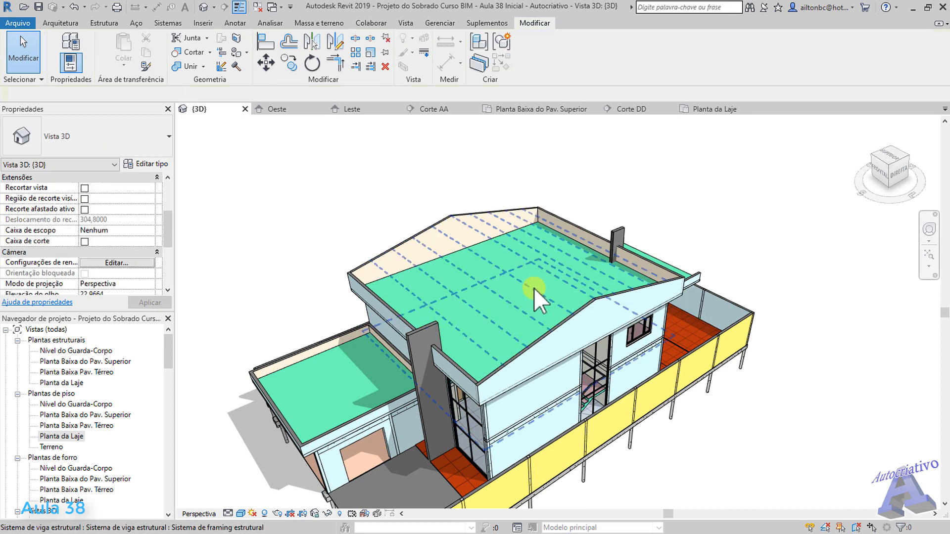
Step: Delete the leftover structural beam system covering the main roof area of the house
{"action": "left_click", "coordinate": [534, 288]}
{"action": "key", "text": "Delete"}
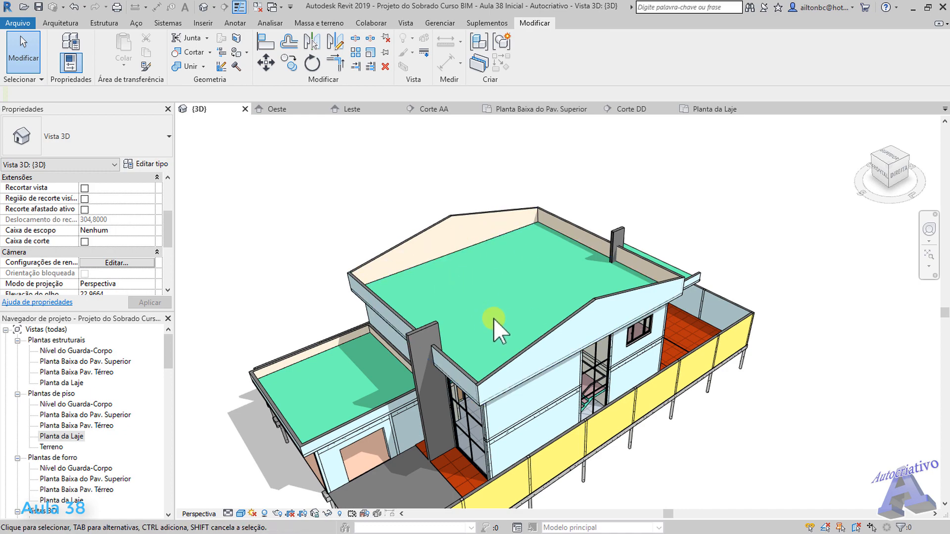
{"action": "scroll", "coordinate": [505, 311], "scroll_direction": "up", "scroll_amount": 3}
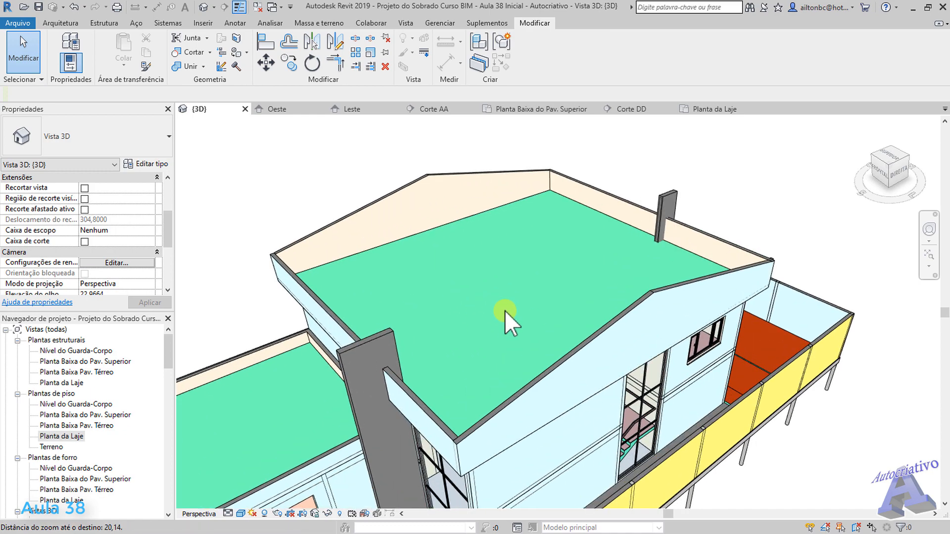
{"action": "middle_click_drag", "start_coordinate": [504, 310], "coordinate": [521, 328], "text": "shift"}
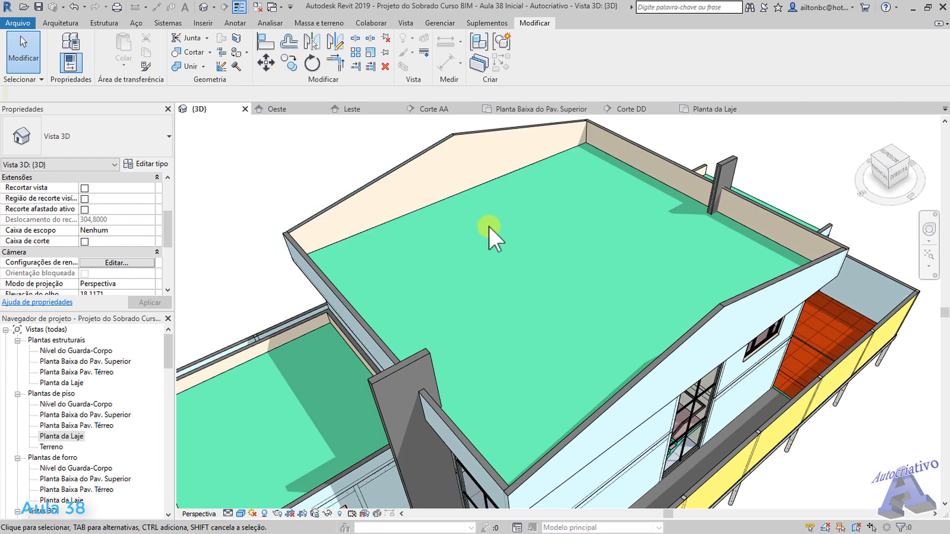
Step: Start a sketched structural beam system and set its work plane by picking the sloping top face of the front gable wall
{"action": "left_click", "coordinate": [105, 23]}
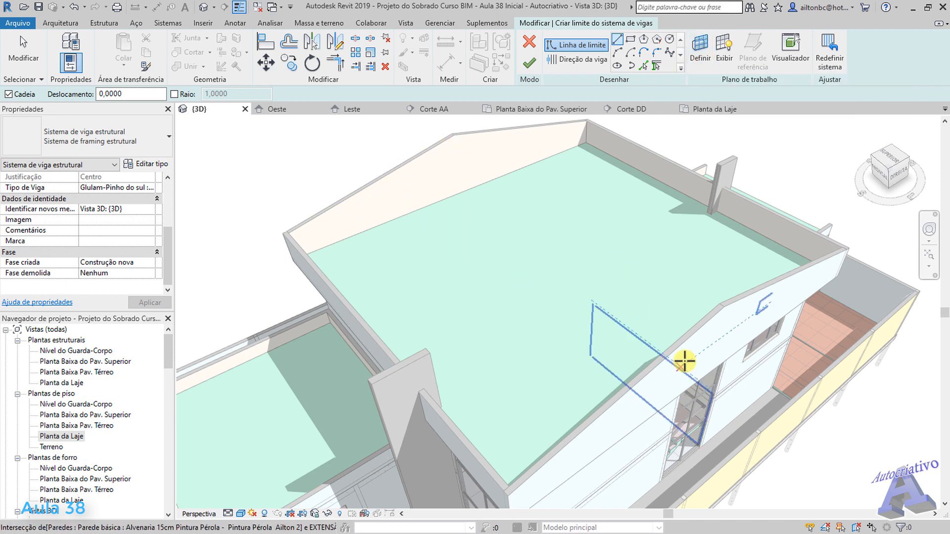
{"action": "scroll", "coordinate": [689, 331], "scroll_direction": "up", "scroll_amount": 3}
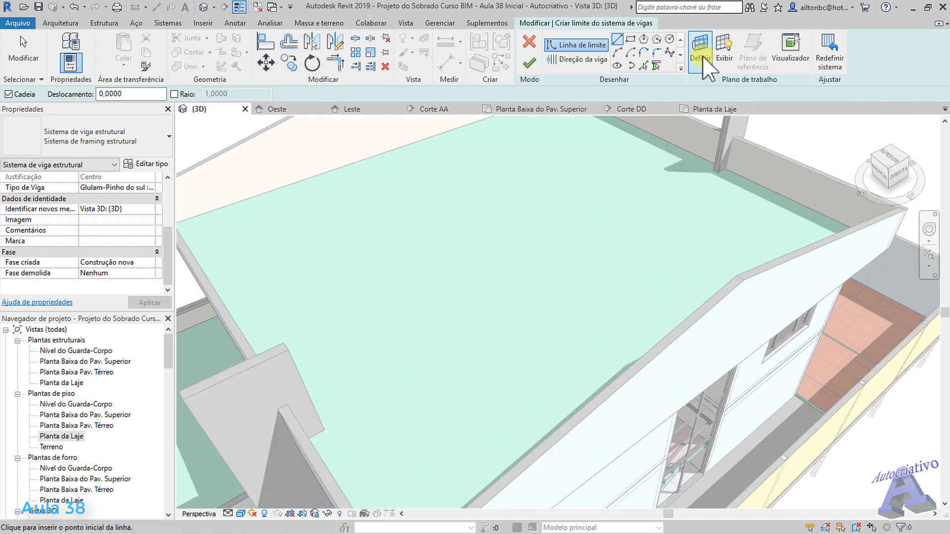
{"action": "left_click", "coordinate": [701, 58]}
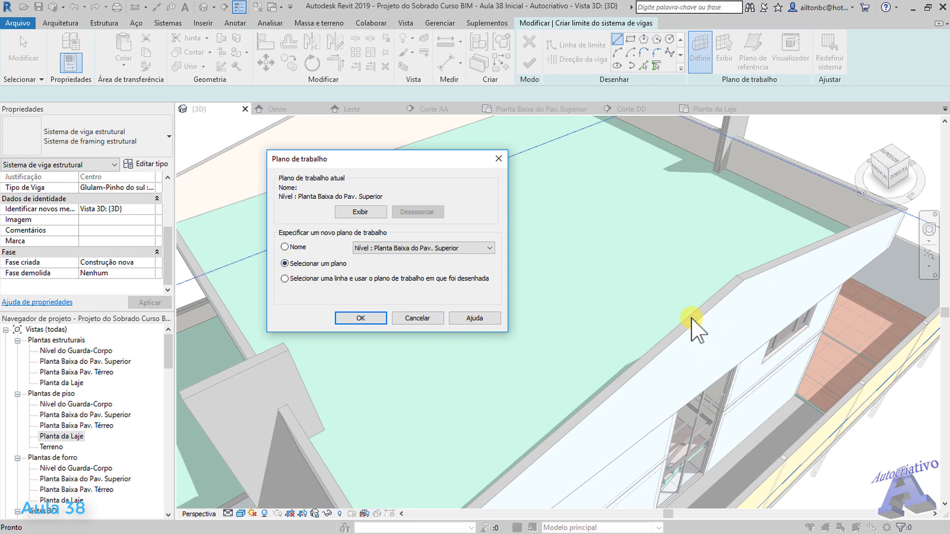
{"action": "left_click", "coordinate": [361, 318]}
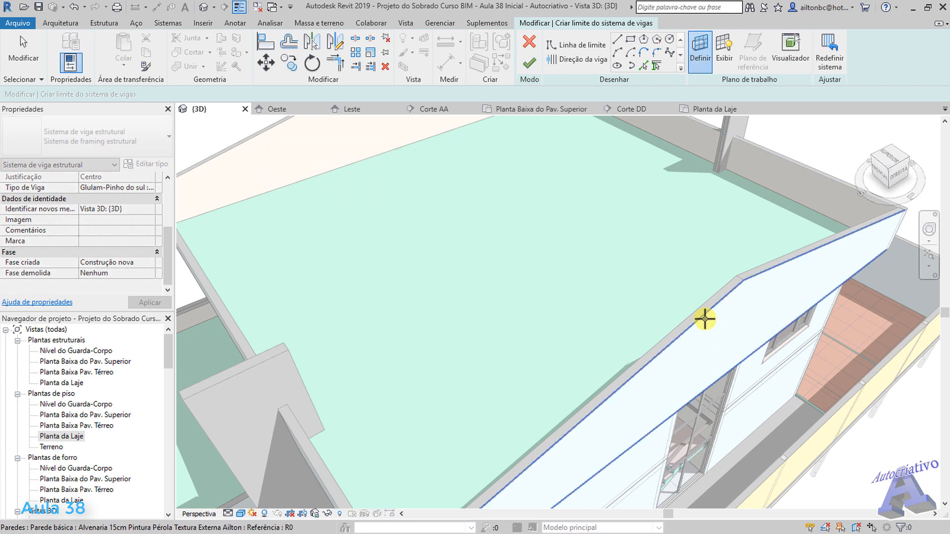
{"action": "scroll", "coordinate": [706, 318], "scroll_direction": "up", "scroll_amount": 4}
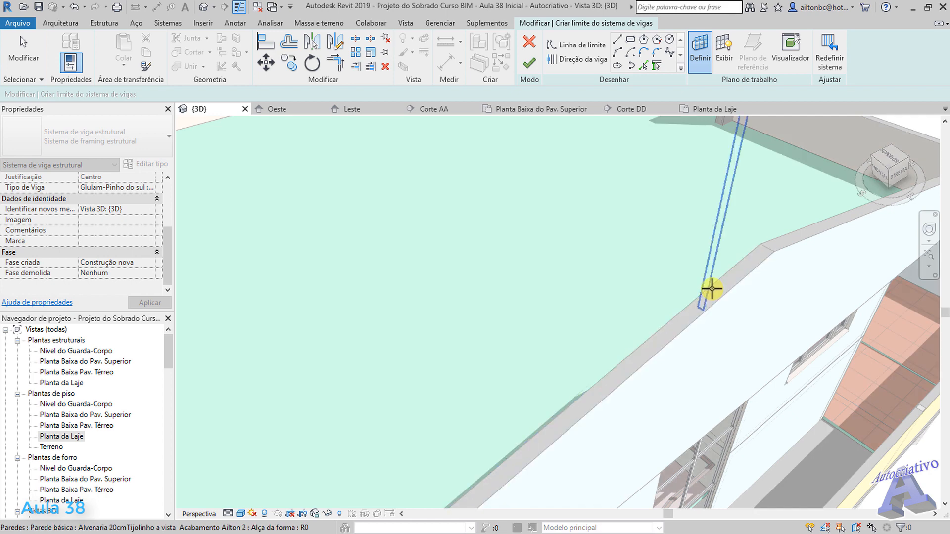
{"action": "middle_click_drag", "start_coordinate": [713, 292], "coordinate": [467, 231]}
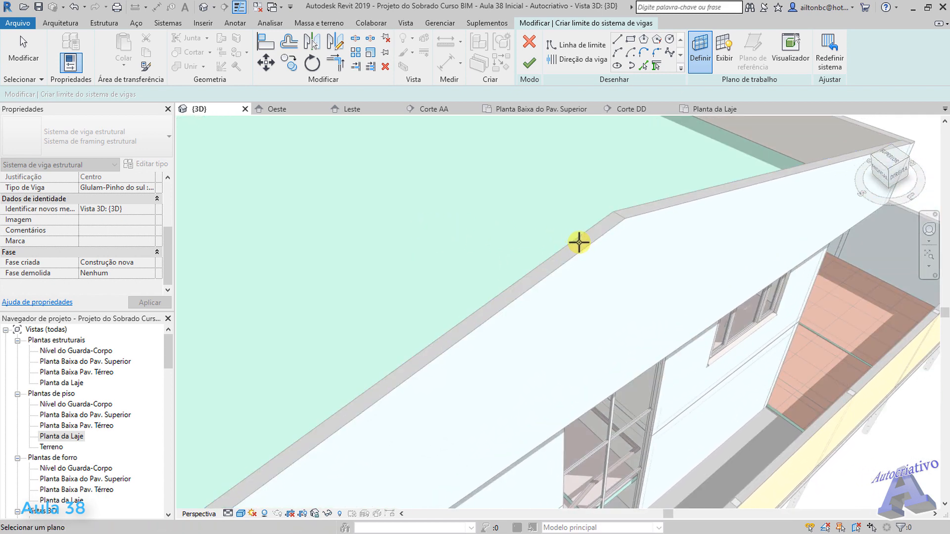
{"action": "left_click", "coordinate": [577, 243]}
{"action": "scroll", "coordinate": [554, 274], "scroll_direction": "down", "scroll_amount": 2}
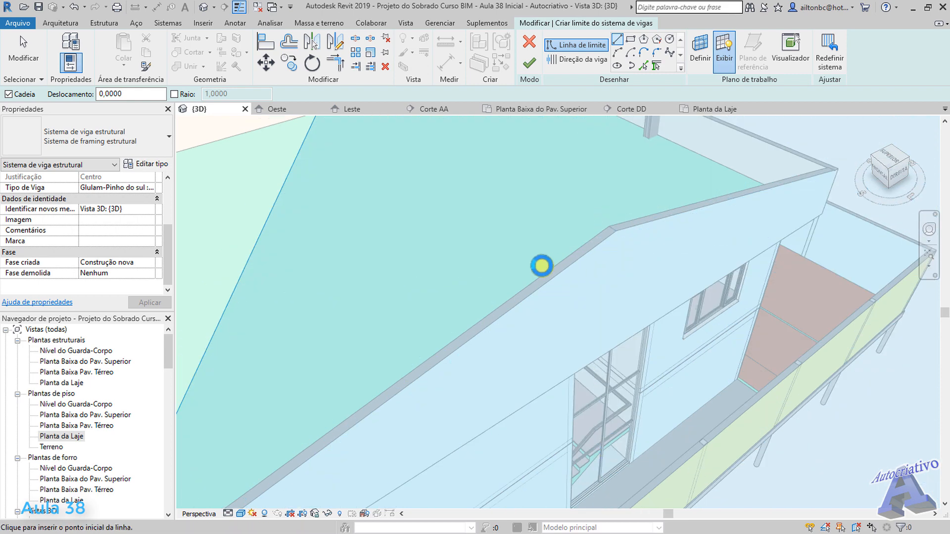
Step: Exit the boundary line command and examine the displayed work plane against the gable slope in a side view
{"action": "scroll", "coordinate": [539, 260], "scroll_direction": "down", "scroll_amount": 4}
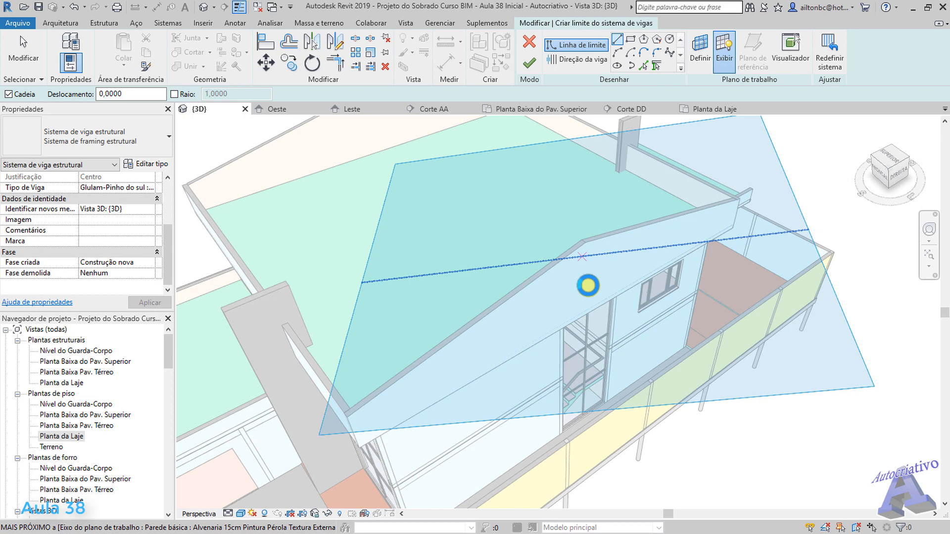
{"action": "key", "text": "Escape"}
{"action": "key", "text": "Escape"}
{"action": "middle_click_drag", "start_coordinate": [612, 324], "coordinate": [611, 149], "text": "shift"}
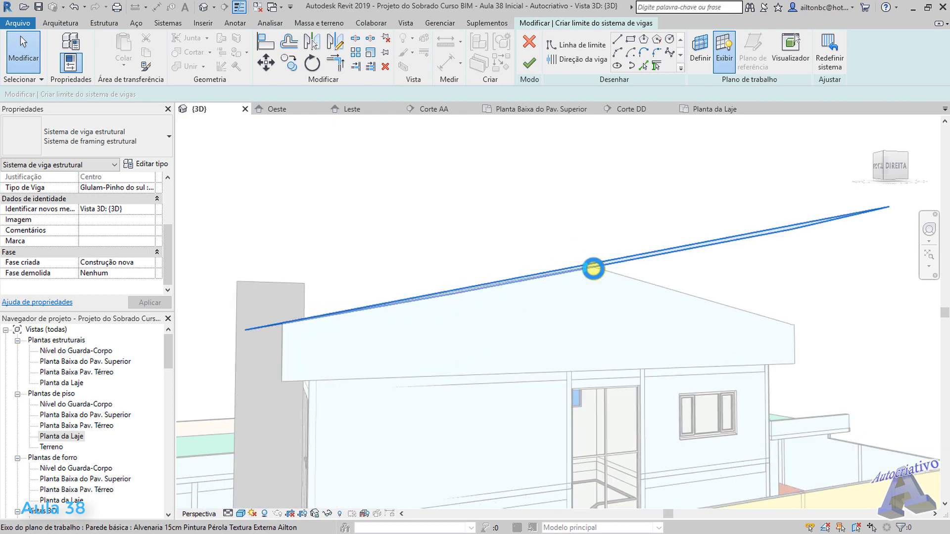
{"action": "mouse_move", "coordinate": [593, 268]}
{"action": "middle_mouse_down", "text": "shift"}
{"action": "mouse_move", "coordinate": [579, 245]}
{"action": "mouse_move", "coordinate": [592, 265]}
{"action": "middle_mouse_up", "text": "shift"}
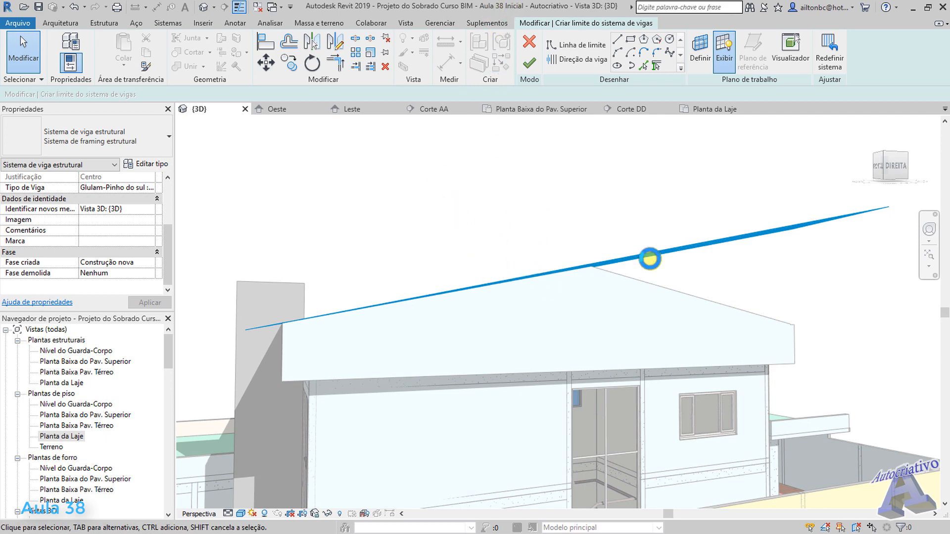
{"action": "middle_click_drag", "start_coordinate": [491, 292], "coordinate": [442, 337], "text": "shift"}
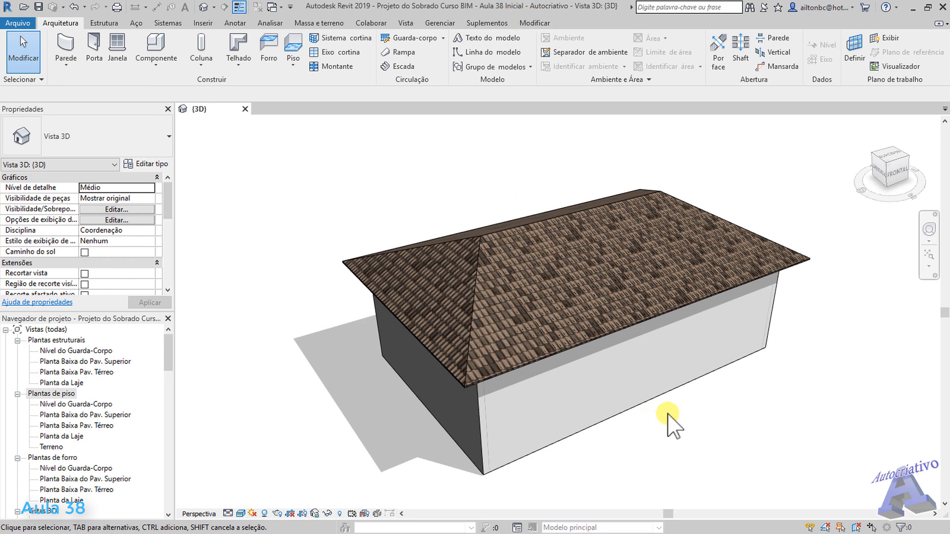
Step: Examine the tiled hip roof's eave overhang from above and below, and look up the roof soffit (Telhado: sofito) option
{"action": "middle_click_drag", "start_coordinate": [671, 420], "coordinate": [514, 329], "text": "shift"}
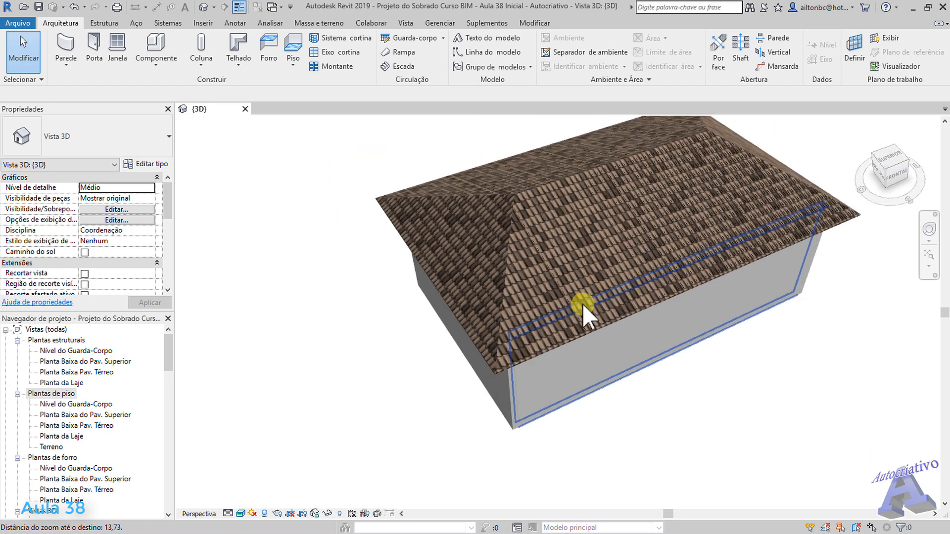
{"action": "middle_click_drag", "start_coordinate": [586, 309], "coordinate": [596, 243], "text": "shift"}
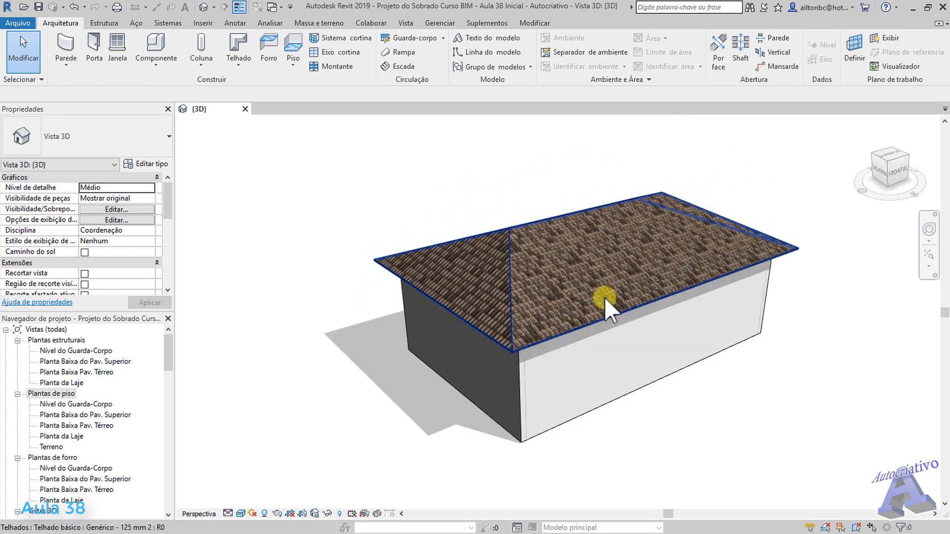
{"action": "left_click", "coordinate": [241, 65]}
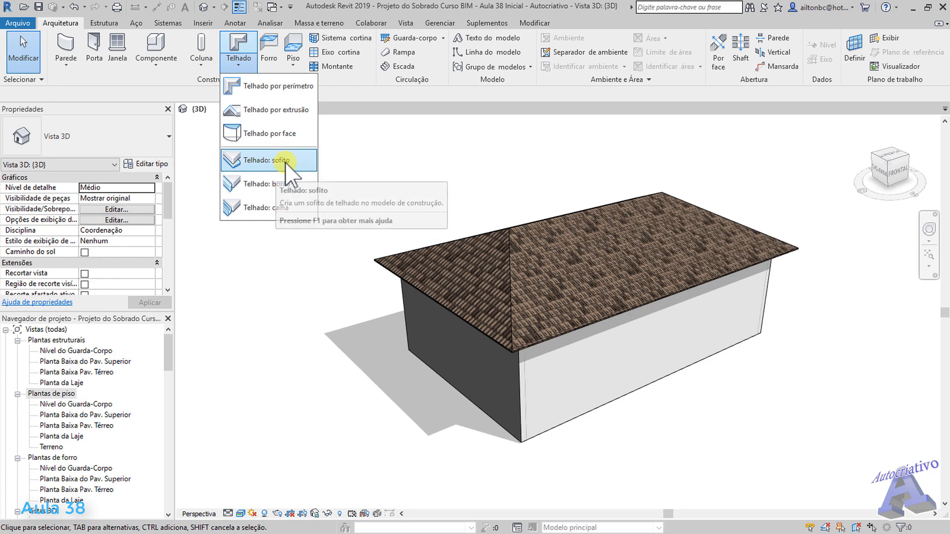
{"action": "left_click", "coordinate": [708, 392]}
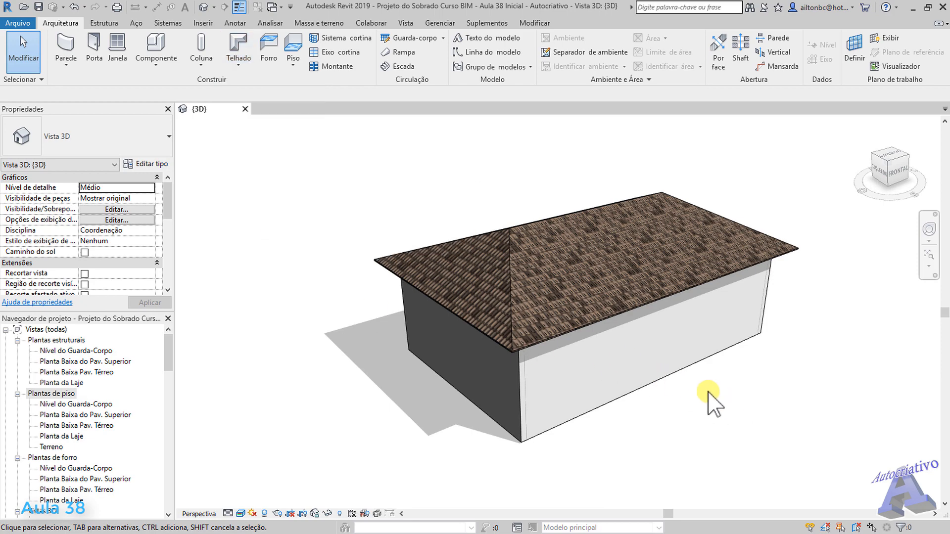
{"action": "middle_click_drag", "start_coordinate": [708, 394], "coordinate": [665, 228], "text": "shift"}
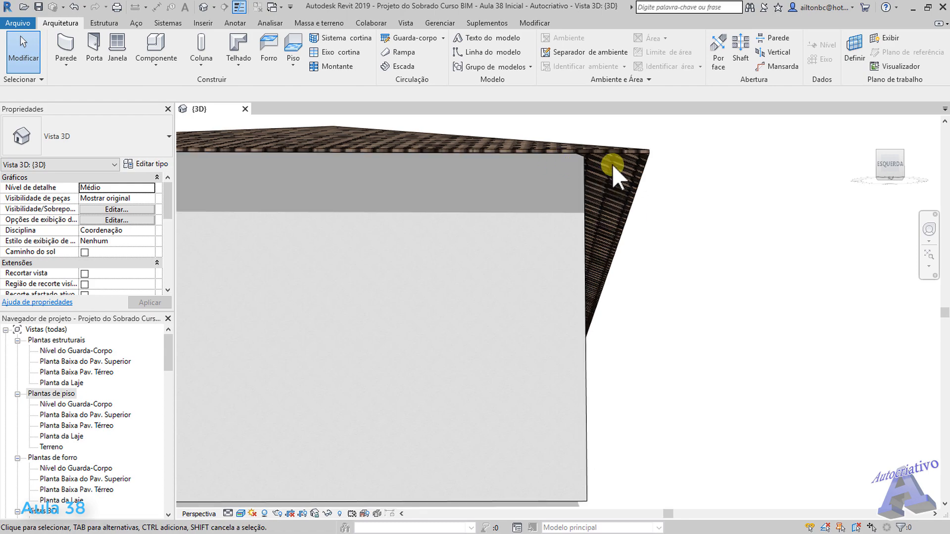
{"action": "middle_click_drag", "start_coordinate": [579, 180], "coordinate": [575, 332], "text": "shift"}
{"action": "scroll", "coordinate": [482, 379], "scroll_direction": "down", "scroll_amount": 2}
{"action": "scroll", "coordinate": [574, 333], "scroll_direction": "down", "scroll_amount": 1}
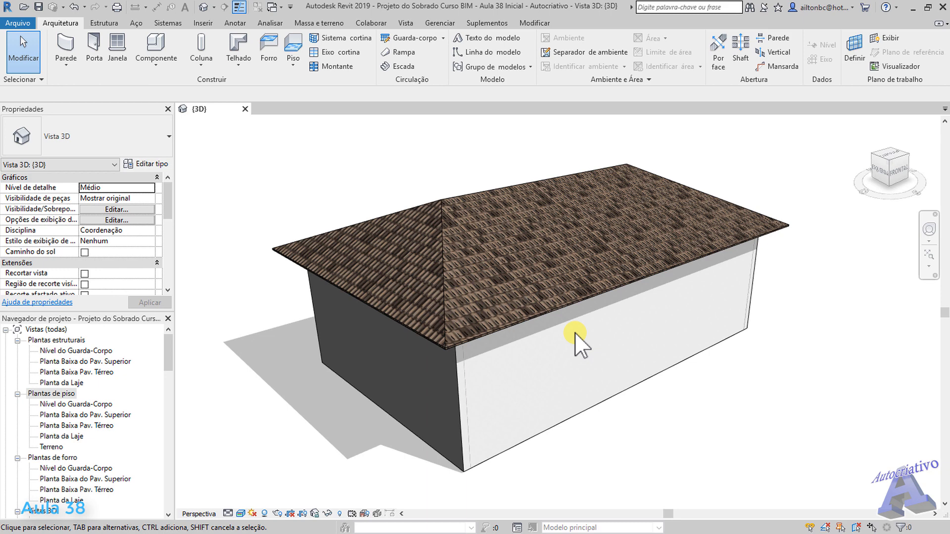
{"action": "left_click", "coordinate": [242, 63]}
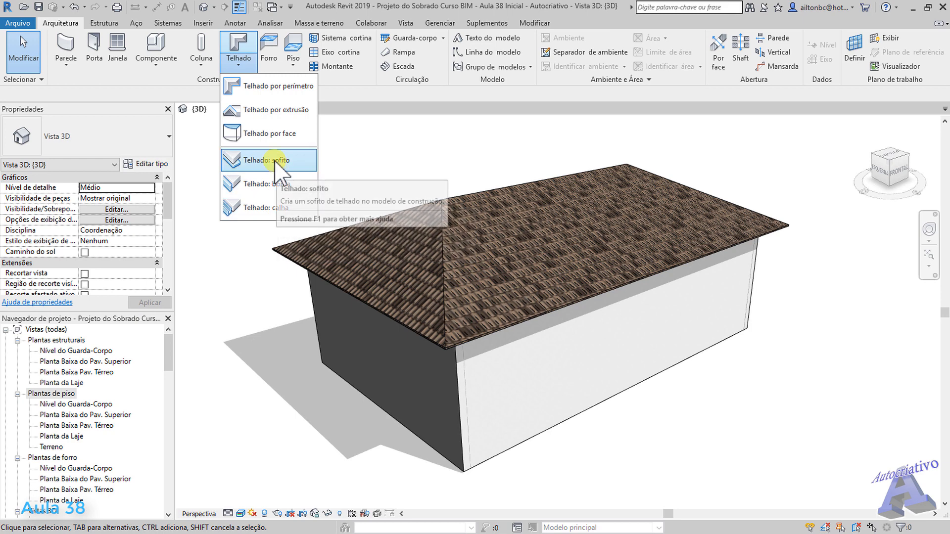
{"action": "left_click", "coordinate": [654, 405]}
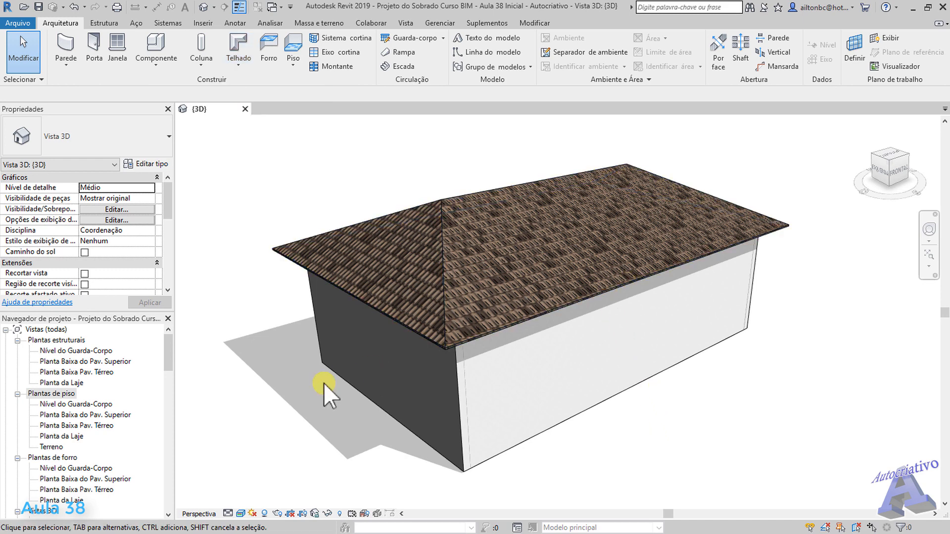
{"action": "left_click", "coordinate": [503, 335]}
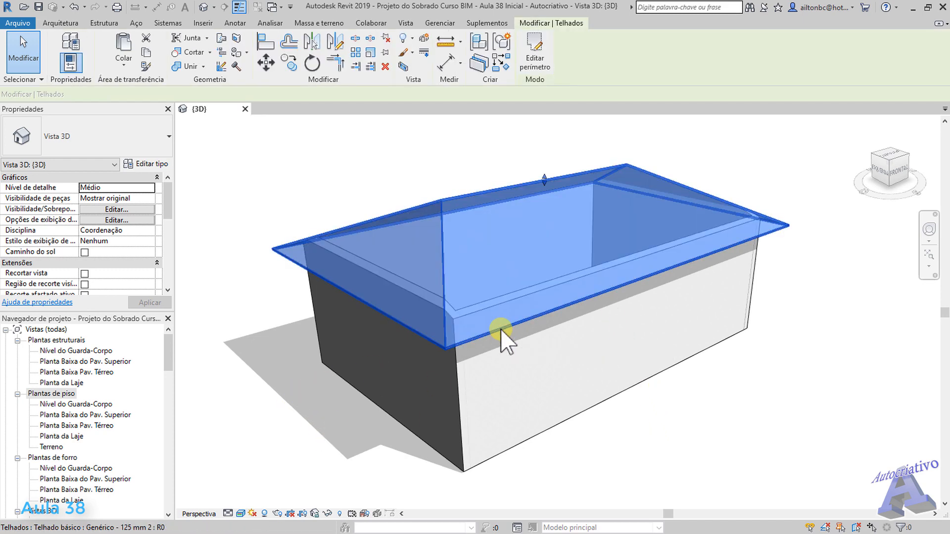
{"action": "left_click", "coordinate": [667, 433]}
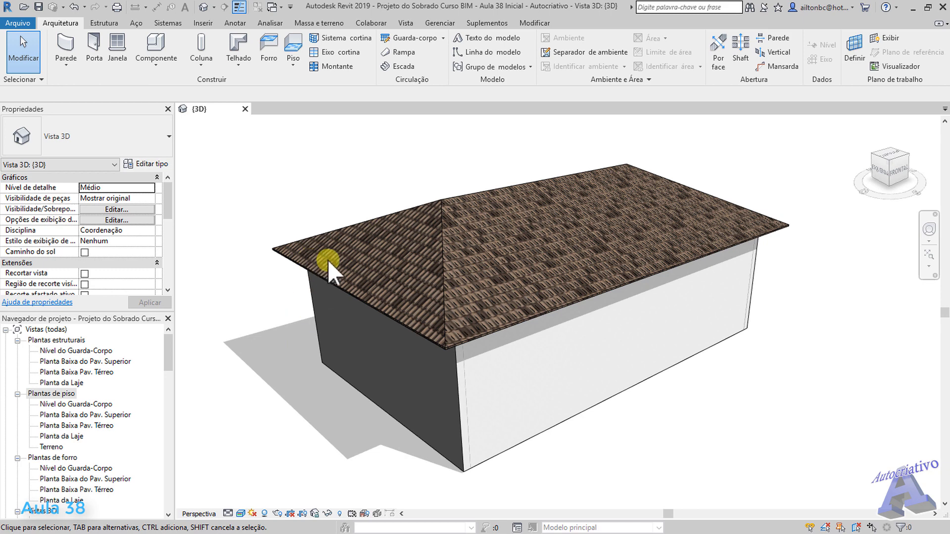
{"action": "scroll", "coordinate": [544, 222], "scroll_direction": "down", "scroll_amount": 1}
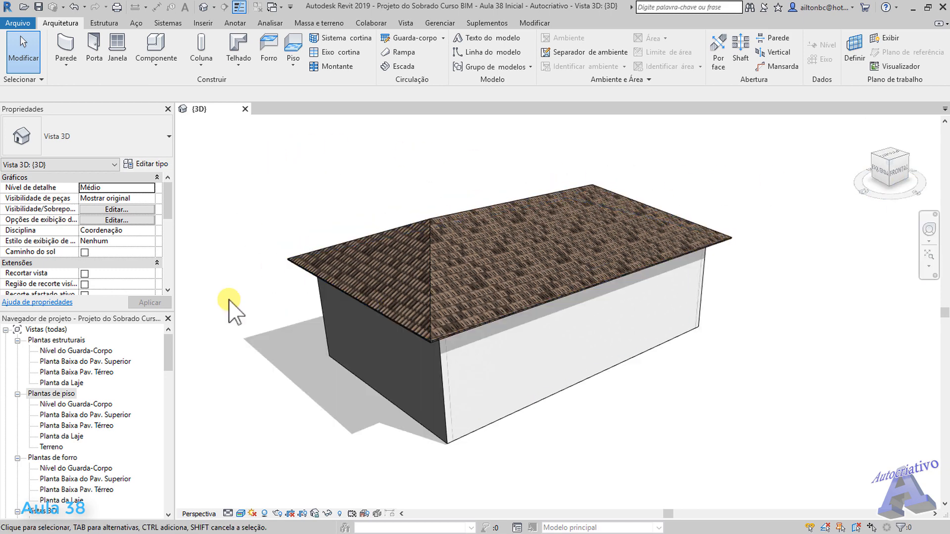
Step: In the Planta Baixa do Pav. Superior floor plan, draw a vertical section line across the middle of the hip roof
{"action": "double_click", "coordinate": [110, 415]}
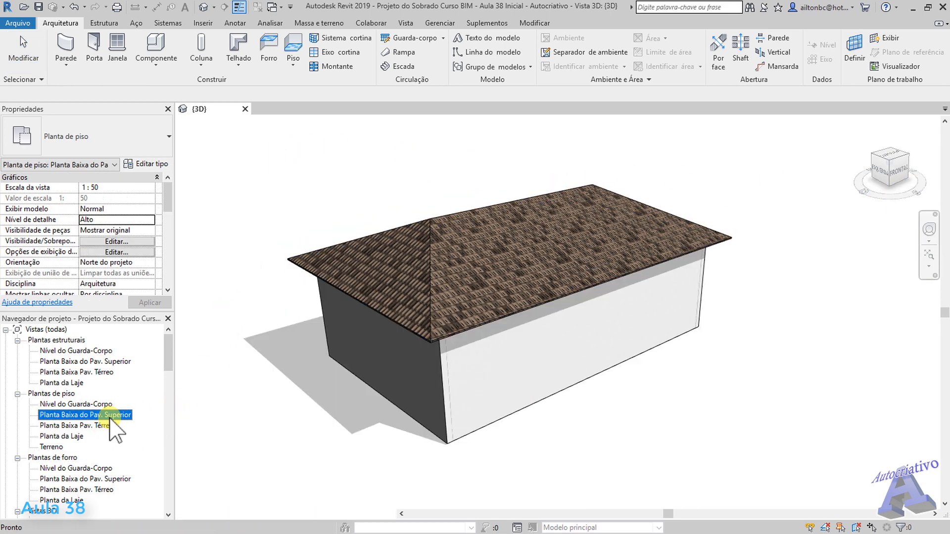
{"action": "middle_click_drag", "start_coordinate": [678, 320], "coordinate": [401, 325]}
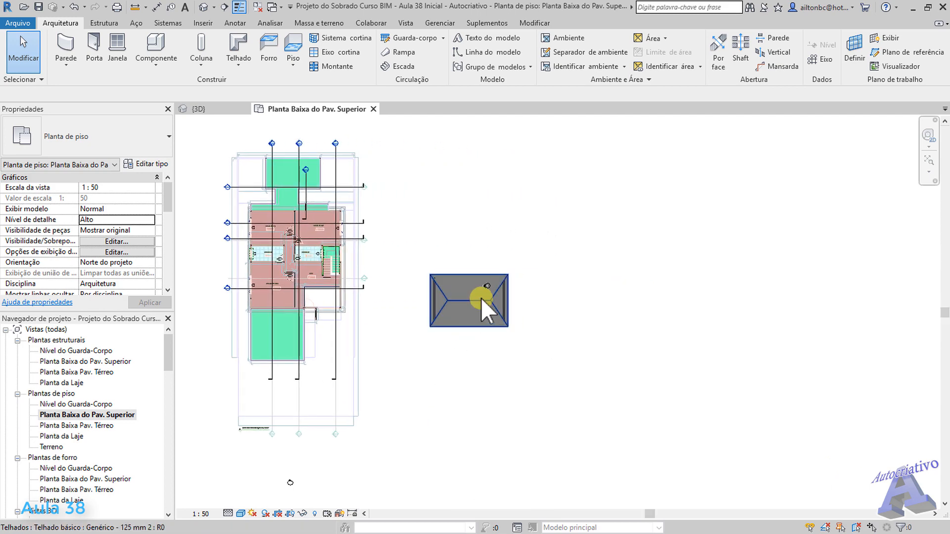
{"action": "scroll", "coordinate": [479, 296], "scroll_direction": "up", "scroll_amount": 4}
{"action": "middle_click_drag", "start_coordinate": [490, 295], "coordinate": [521, 299]}
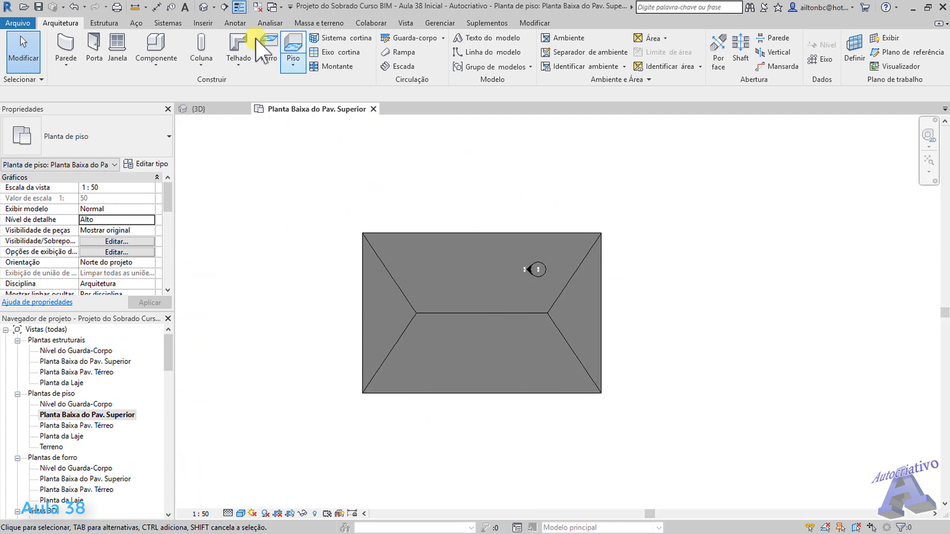
{"action": "left_click", "coordinate": [224, 7]}
{"action": "left_click", "coordinate": [473, 147]}
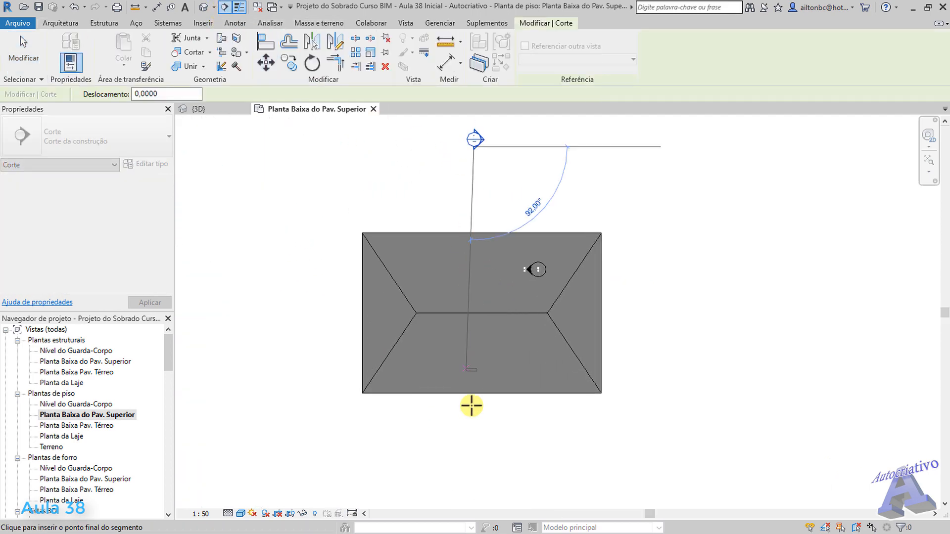
{"action": "left_click", "coordinate": [474, 447]}
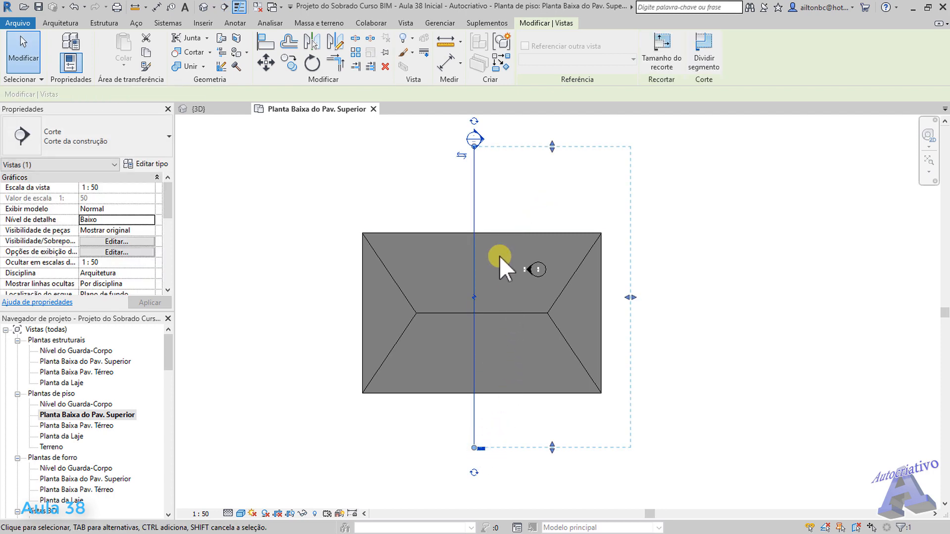
{"action": "key", "text": "Escape"}
Step: Flip the new section's viewing direction and open its section view of the hip-roof house
{"action": "left_click", "coordinate": [474, 171]}
{"action": "left_click", "coordinate": [461, 156]}
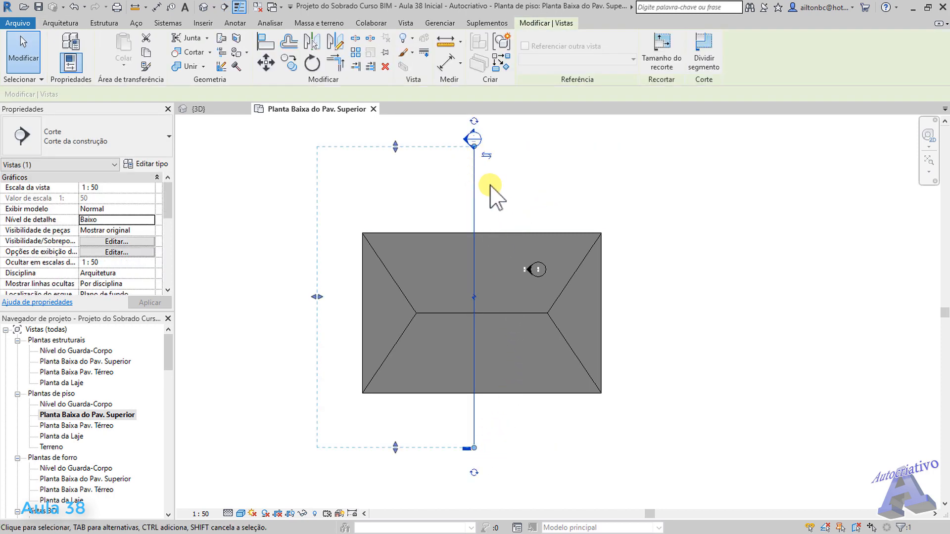
{"action": "left_click", "coordinate": [492, 193]}
{"action": "double_click", "coordinate": [472, 140]}
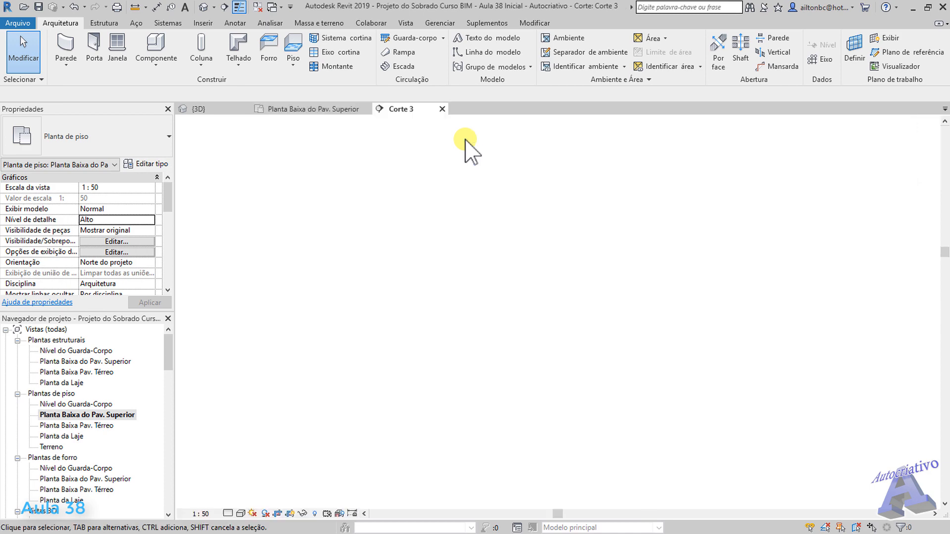
{"action": "scroll", "coordinate": [579, 315], "scroll_direction": "up", "scroll_amount": 5}
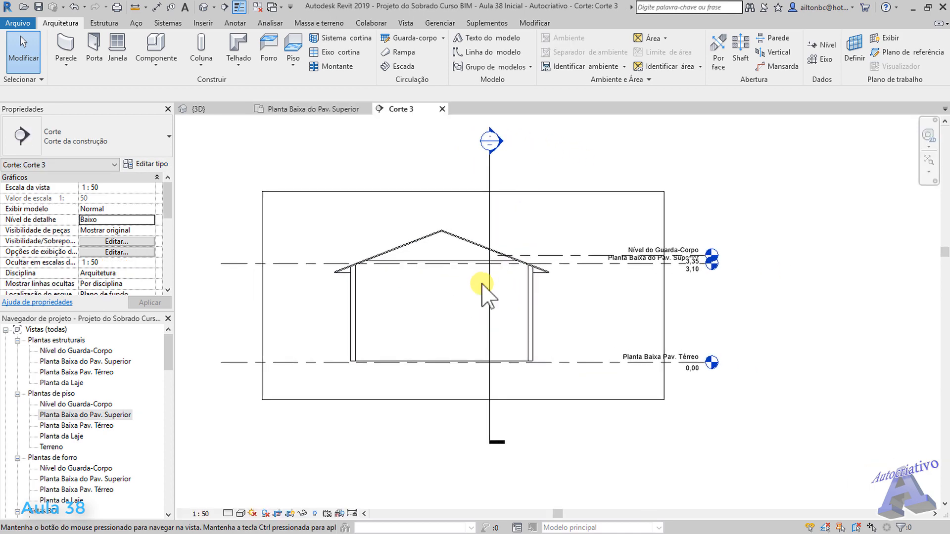
{"action": "middle_click_drag", "start_coordinate": [576, 285], "coordinate": [685, 285]}
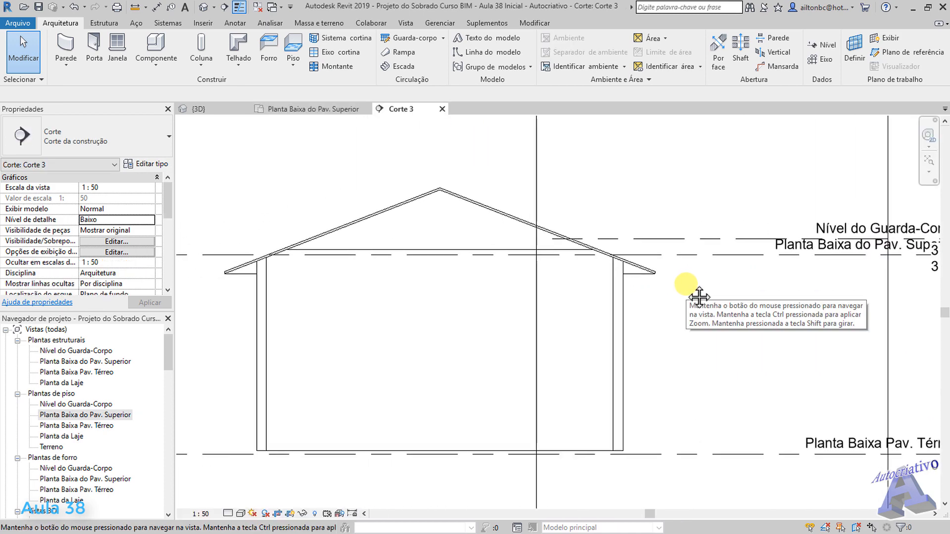
{"action": "scroll", "coordinate": [685, 285], "scroll_direction": "down", "scroll_amount": 1}
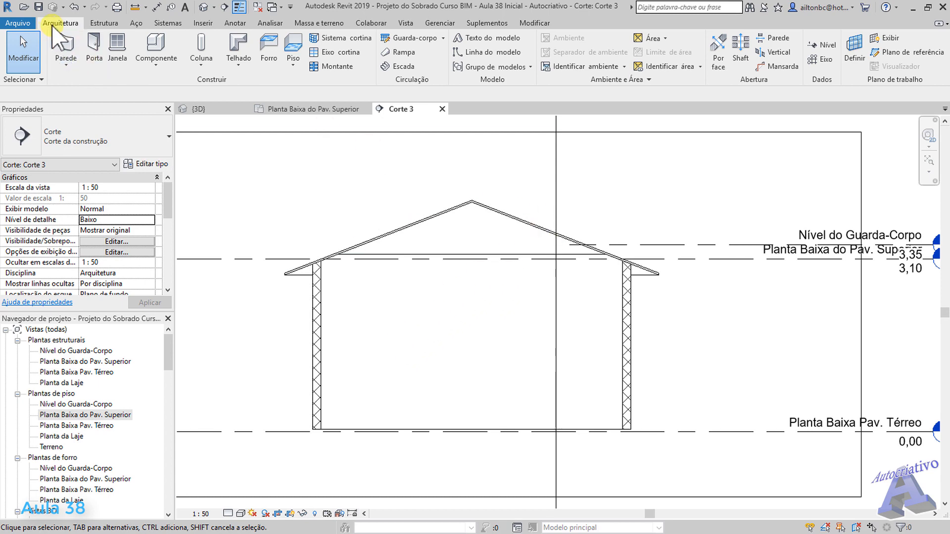
Step: Draw a new level line from the underside of the eave out to the existing level heads, at about 2,81
{"action": "left_click", "coordinate": [821, 45]}
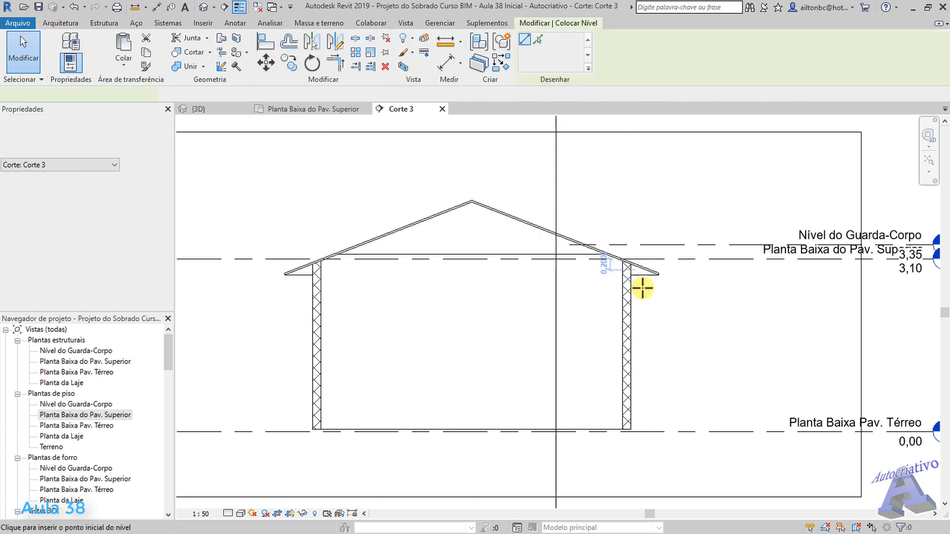
{"action": "scroll", "coordinate": [642, 288], "scroll_direction": "up", "scroll_amount": 5}
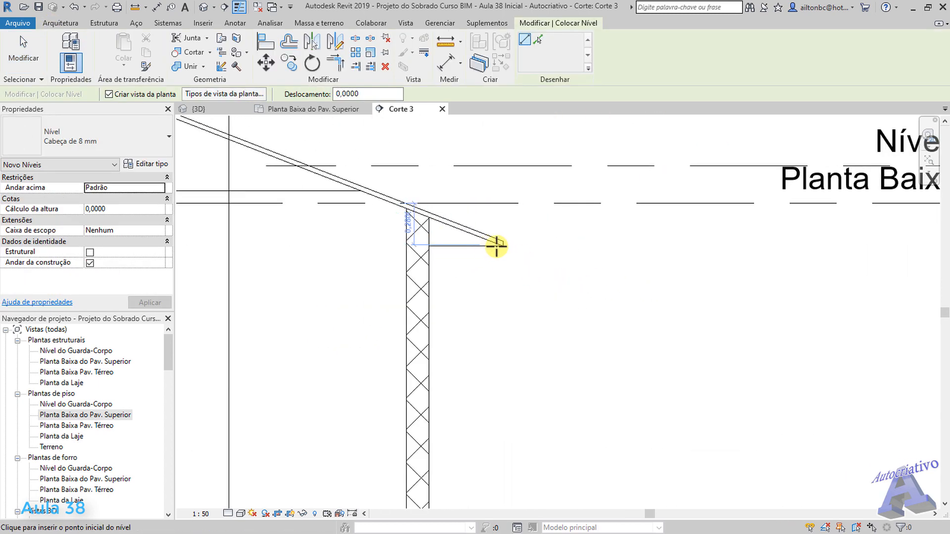
{"action": "scroll", "coordinate": [502, 243], "scroll_direction": "up", "scroll_amount": 4}
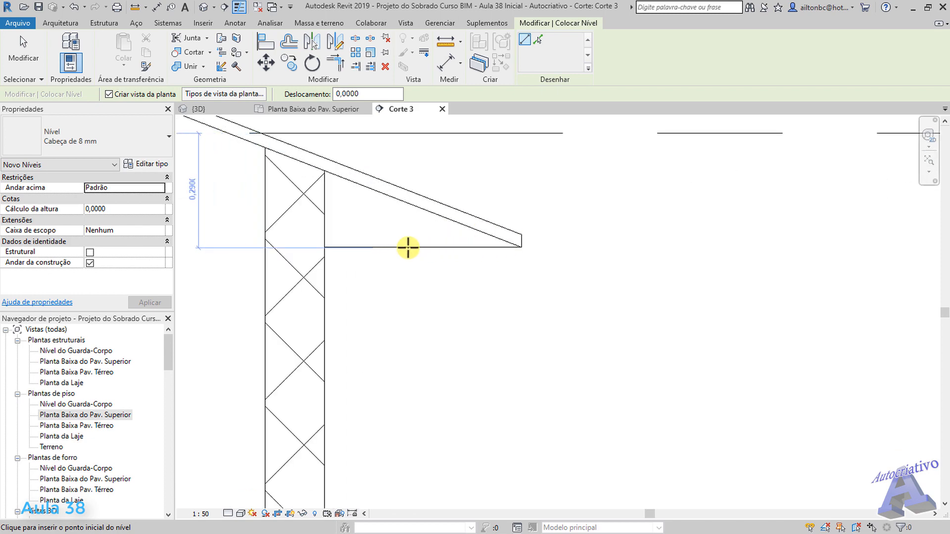
{"action": "scroll", "coordinate": [547, 254], "scroll_direction": "down", "scroll_amount": 6}
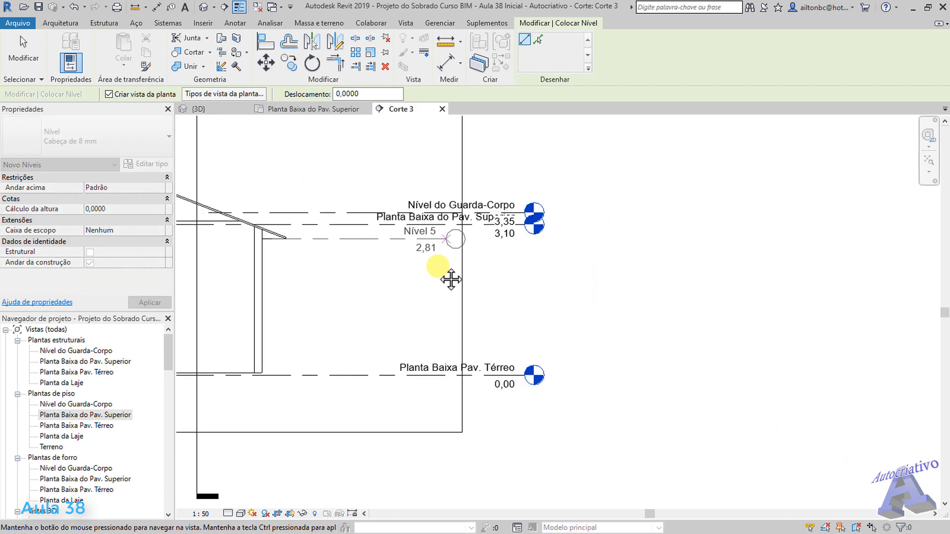
{"action": "left_click", "coordinate": [530, 247]}
{"action": "middle_click_drag", "start_coordinate": [492, 293], "coordinate": [613, 258]}
{"action": "scroll", "coordinate": [613, 258], "scroll_direction": "up", "scroll_amount": 2}
{"action": "key", "text": "Escape"}
{"action": "key", "text": "Escape"}
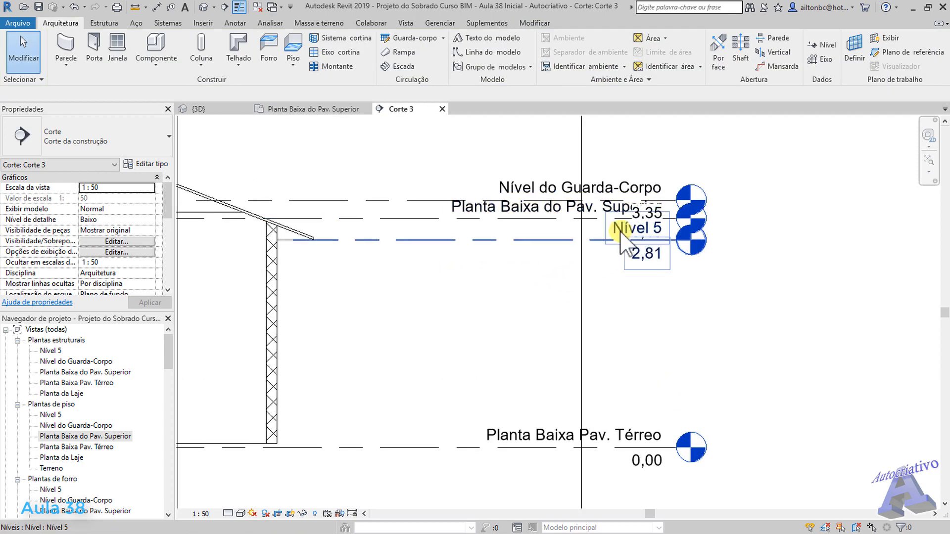
Step: Rename the new eave level as Nível do Telhado followed by the author's first name, and rename the corresponding views too
{"action": "double_click", "coordinate": [621, 231]}
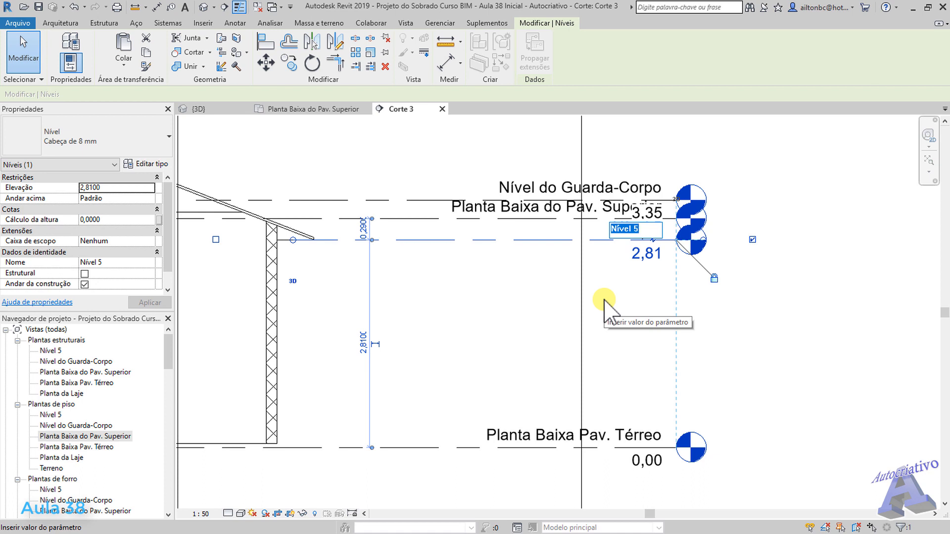
{"action": "type", "text": "Nív"}
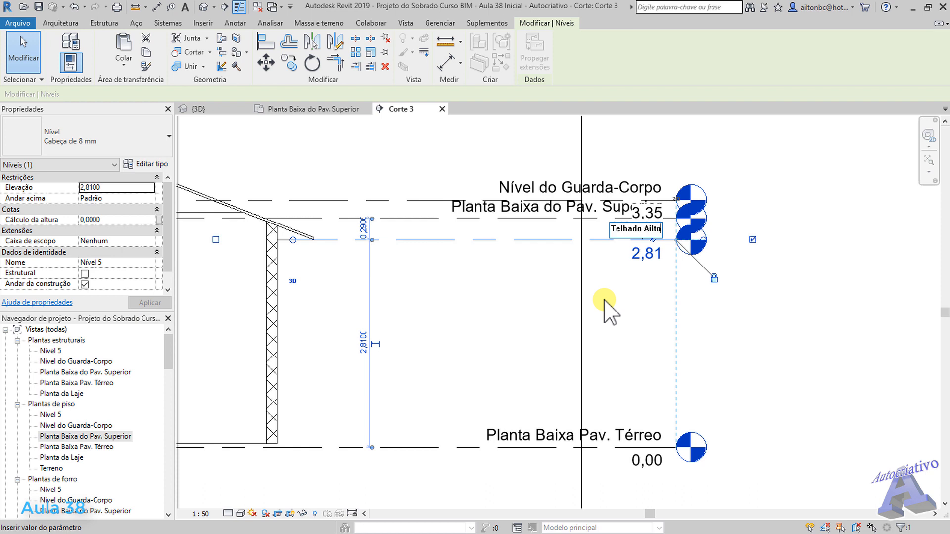
{"action": "key", "text": "Return"}
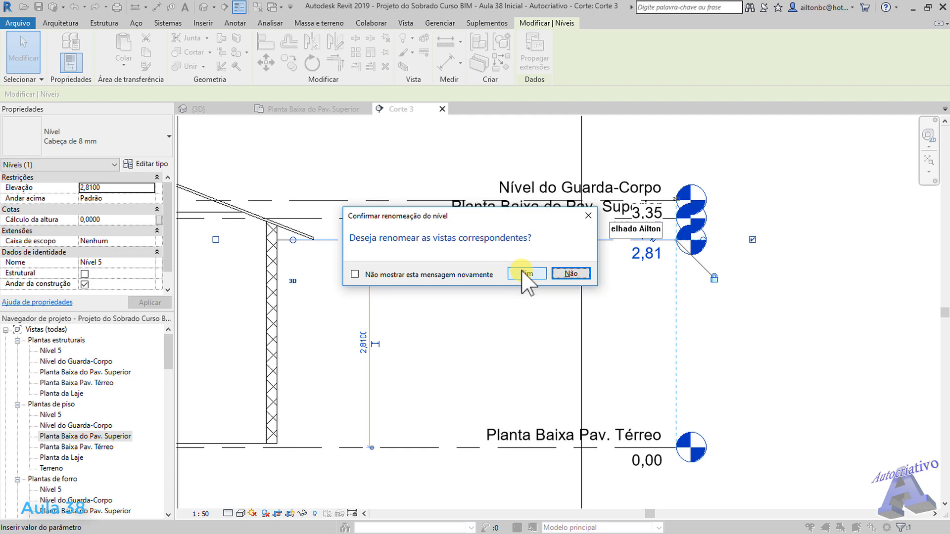
{"action": "left_click", "coordinate": [521, 271]}
{"action": "left_click", "coordinate": [730, 328]}
{"action": "scroll", "coordinate": [633, 311], "scroll_direction": "down", "scroll_amount": 3}
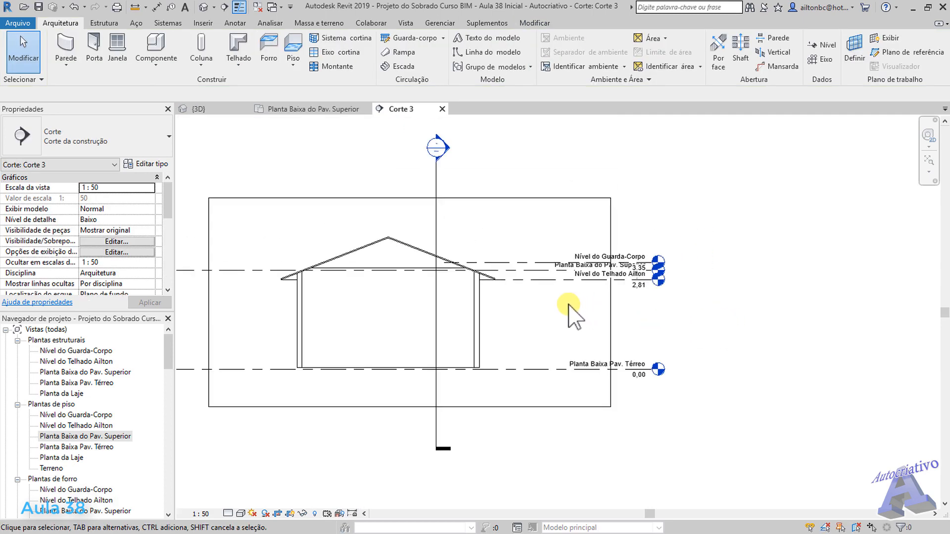
{"action": "middle_click_drag", "start_coordinate": [568, 305], "coordinate": [643, 322]}
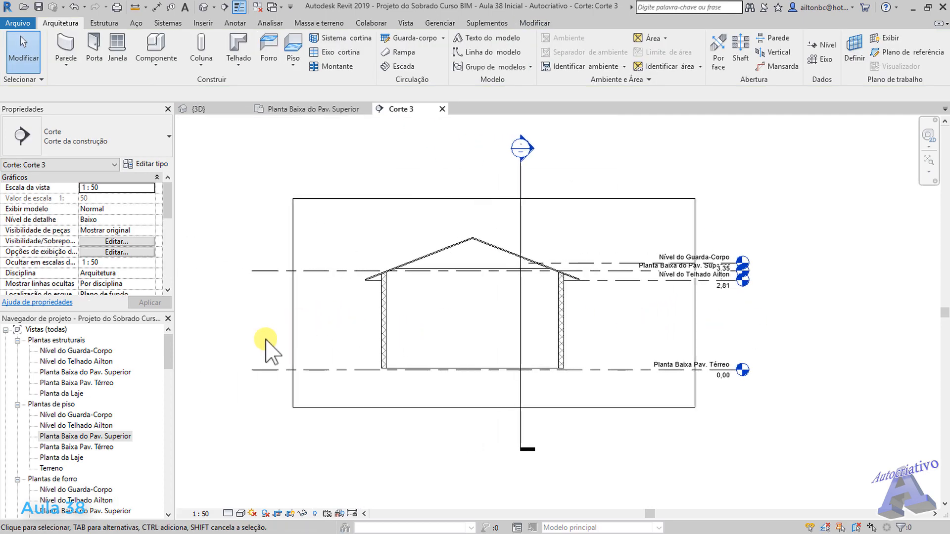
Step: Open the new roof level's floor plan and set its view range to a top offset of 3,0 and a cut plane offset of 2,9
{"action": "double_click", "coordinate": [72, 425]}
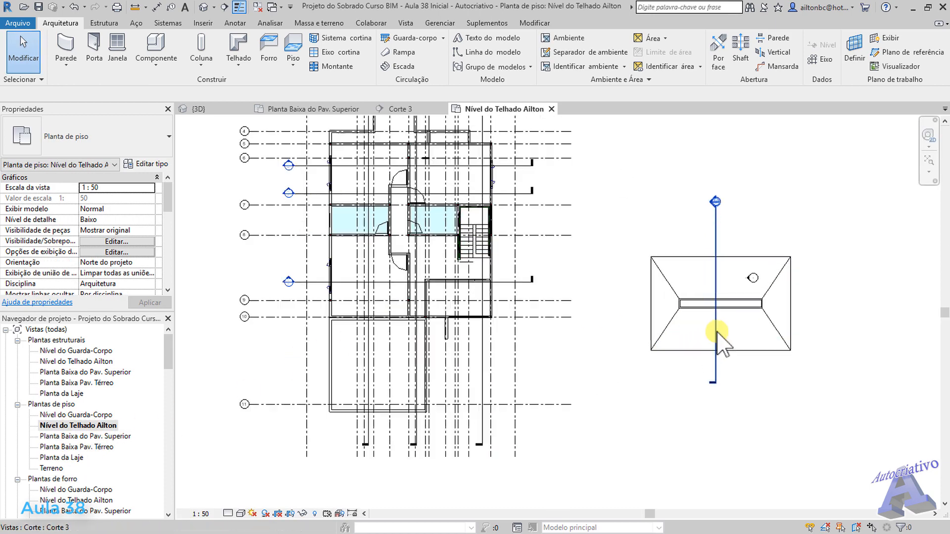
{"action": "scroll", "coordinate": [717, 341], "scroll_direction": "up", "scroll_amount": 3}
{"action": "middle_click_drag", "start_coordinate": [746, 328], "coordinate": [470, 328]}
{"action": "scroll", "coordinate": [509, 296], "scroll_direction": "down", "scroll_amount": 1}
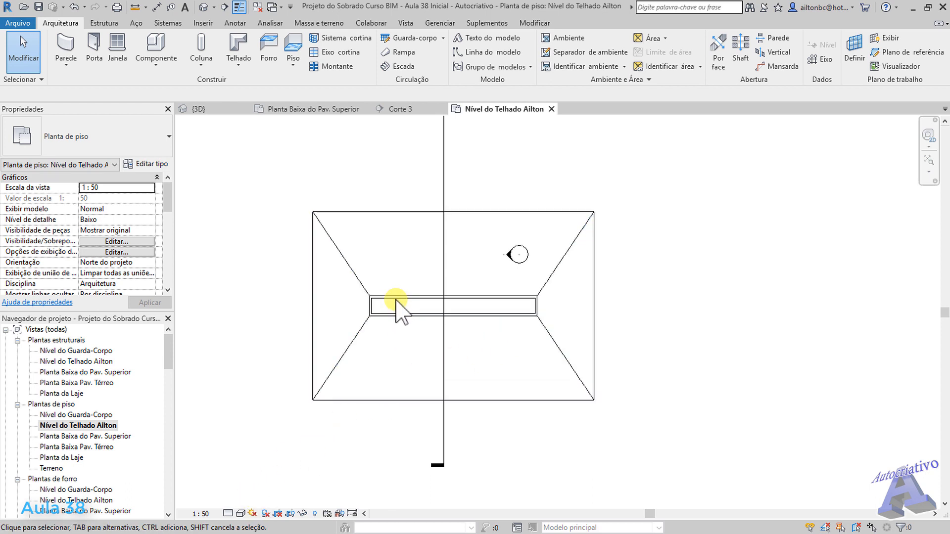
{"action": "scroll", "coordinate": [391, 302], "scroll_direction": "up", "scroll_amount": 1}
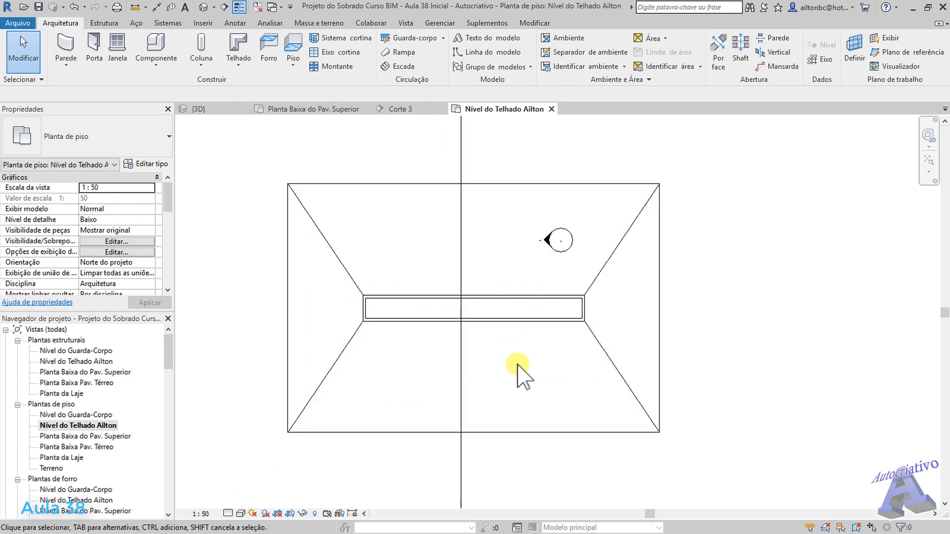
{"action": "middle_click_drag", "start_coordinate": [517, 365], "coordinate": [560, 348]}
{"action": "left_click_drag", "start_coordinate": [169, 208], "coordinate": [174, 248]}
{"action": "left_click", "coordinate": [130, 252]}
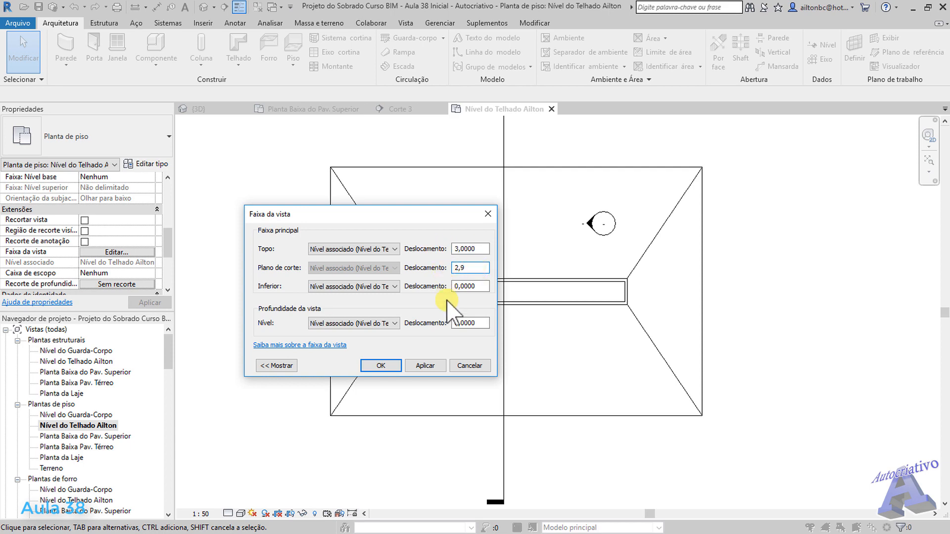
{"action": "left_click", "coordinate": [430, 364]}
{"action": "left_click", "coordinate": [385, 364]}
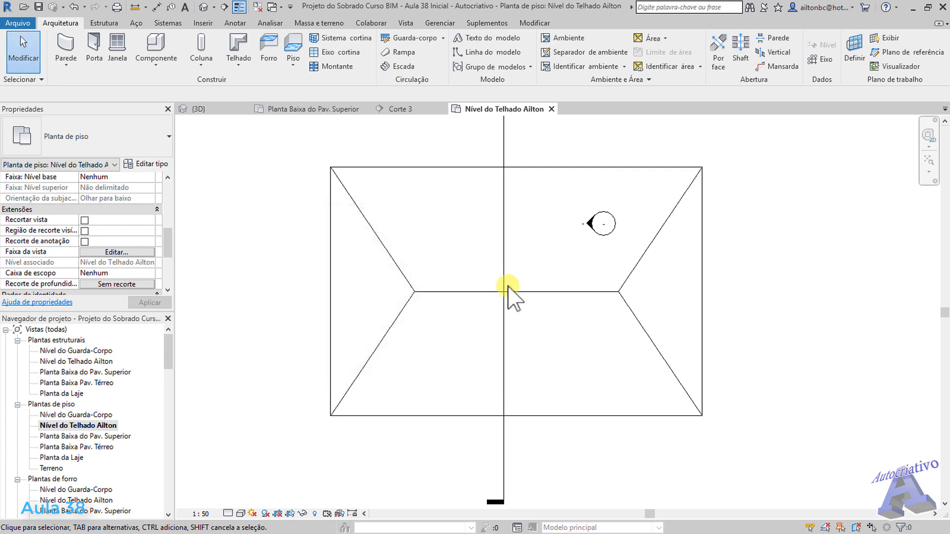
Step: Set the roof plan's visual style to Cores consistentes and its detail level to Alto, dismissing the save reminder
{"action": "left_click", "coordinate": [241, 513]}
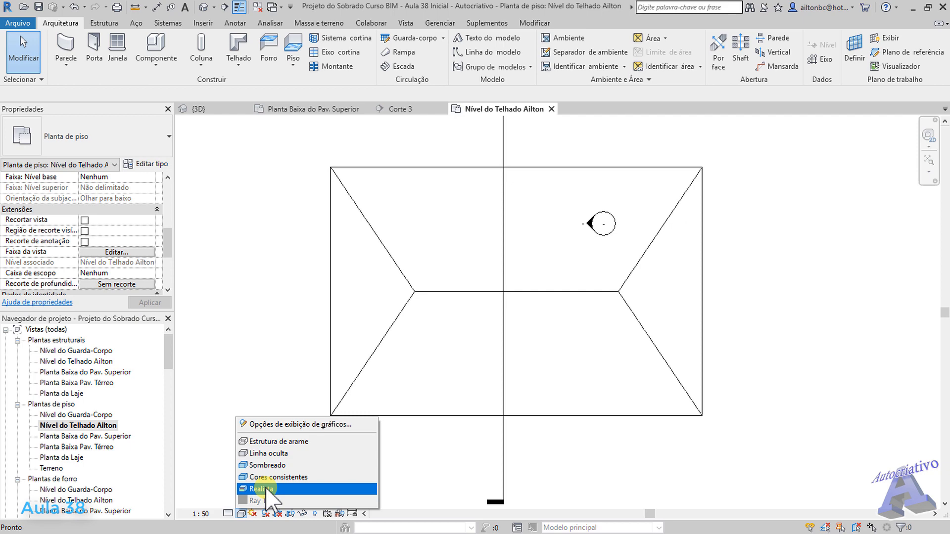
{"action": "left_click", "coordinate": [271, 476]}
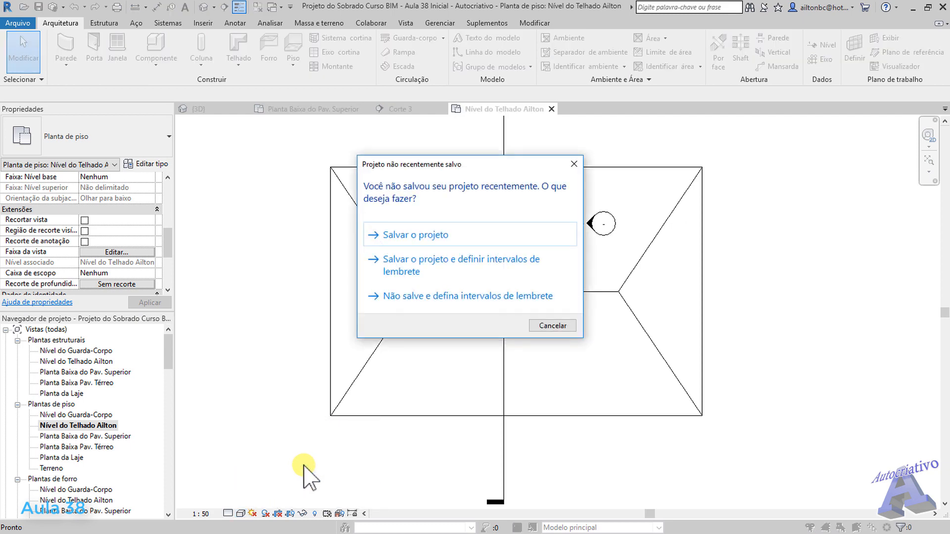
{"action": "left_click", "coordinate": [546, 327]}
{"action": "left_click", "coordinate": [228, 513]}
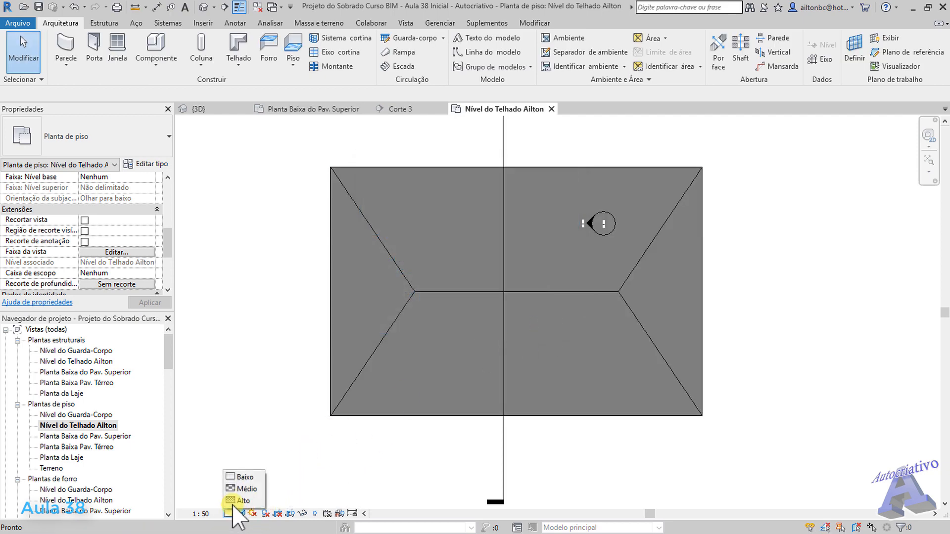
{"action": "left_click", "coordinate": [230, 502]}
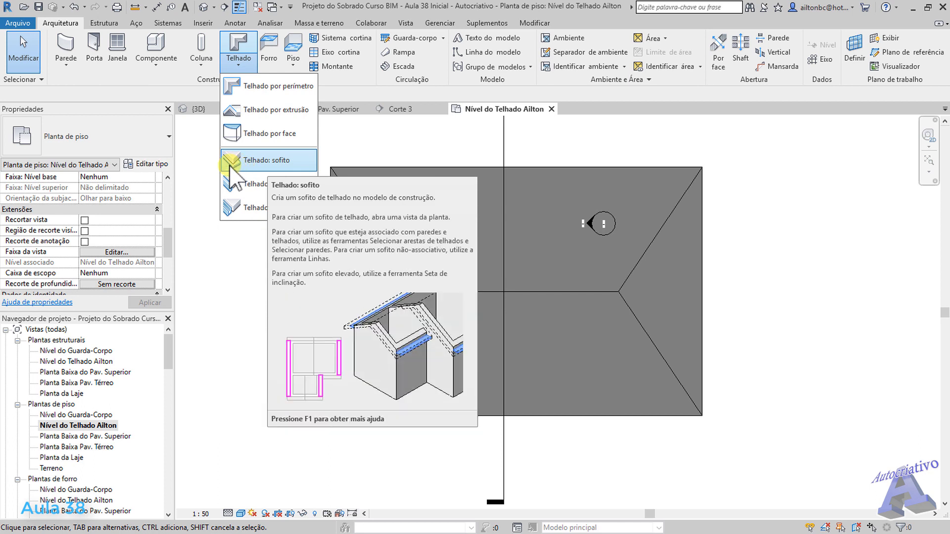
Step: Start a roof soffit (Telhado: sofito) boundary sketch and display the plan in Estrutura de arame style
{"action": "left_click", "coordinate": [270, 160]}
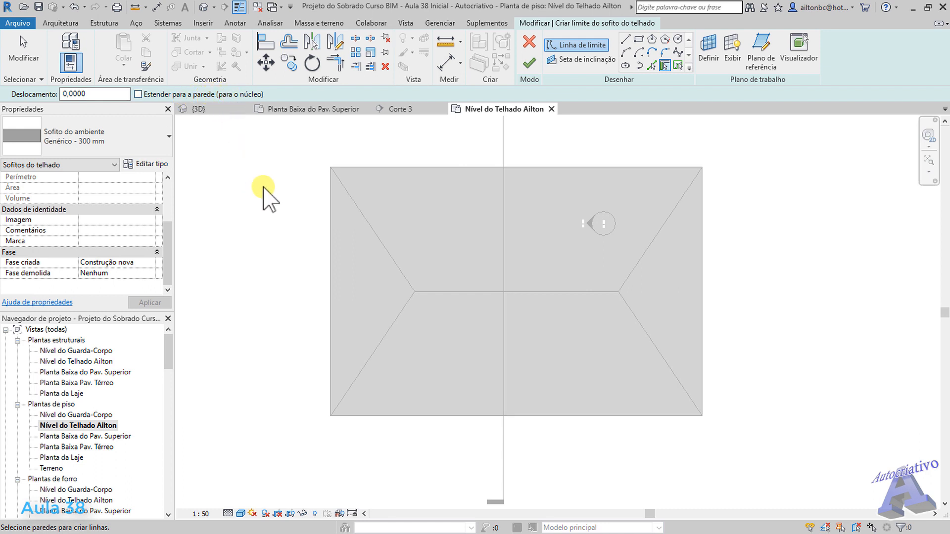
{"action": "left_click", "coordinate": [238, 513]}
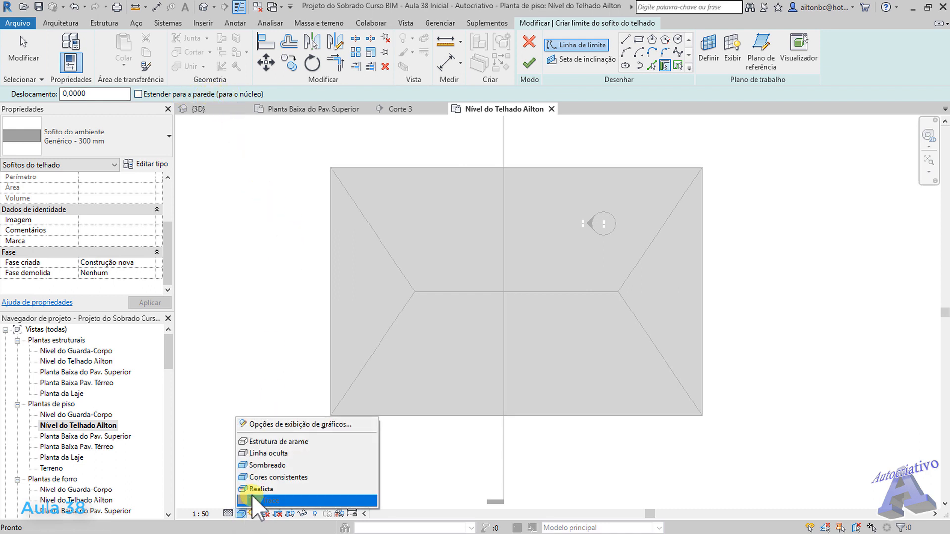
{"action": "left_click", "coordinate": [291, 441]}
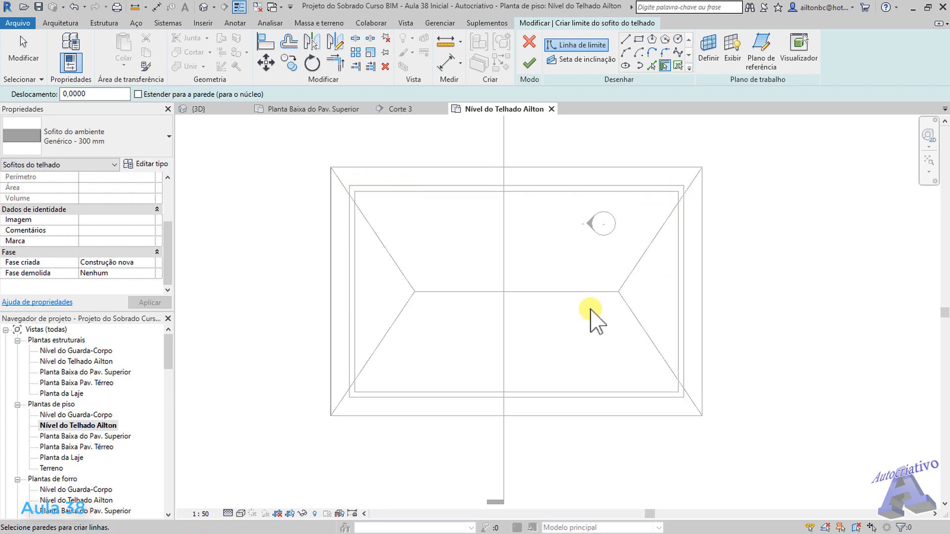
Step: Sketch the soffit boundary as two rectangles, one along the roof's outer edge and one along the walls' exterior faces
{"action": "left_click", "coordinate": [638, 39]}
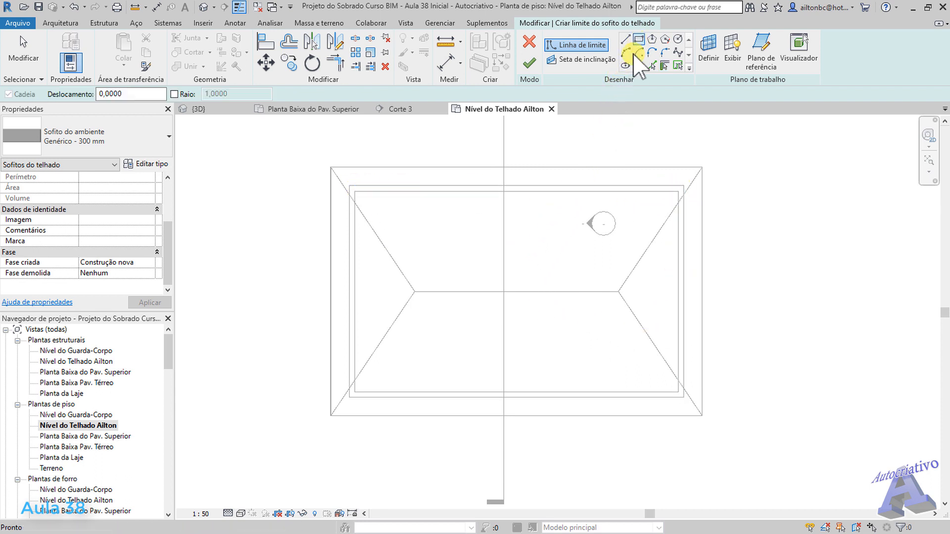
{"action": "left_click", "coordinate": [330, 167]}
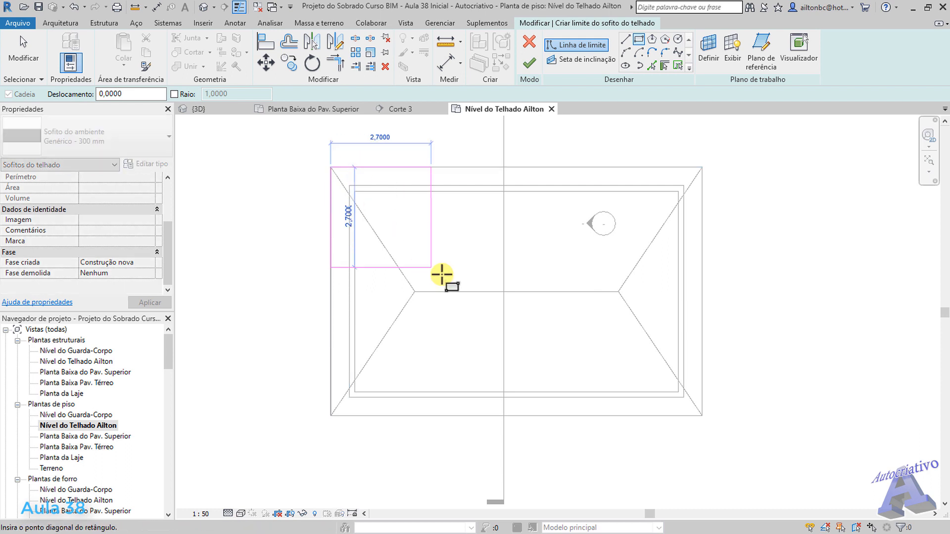
{"action": "left_click", "coordinate": [701, 415]}
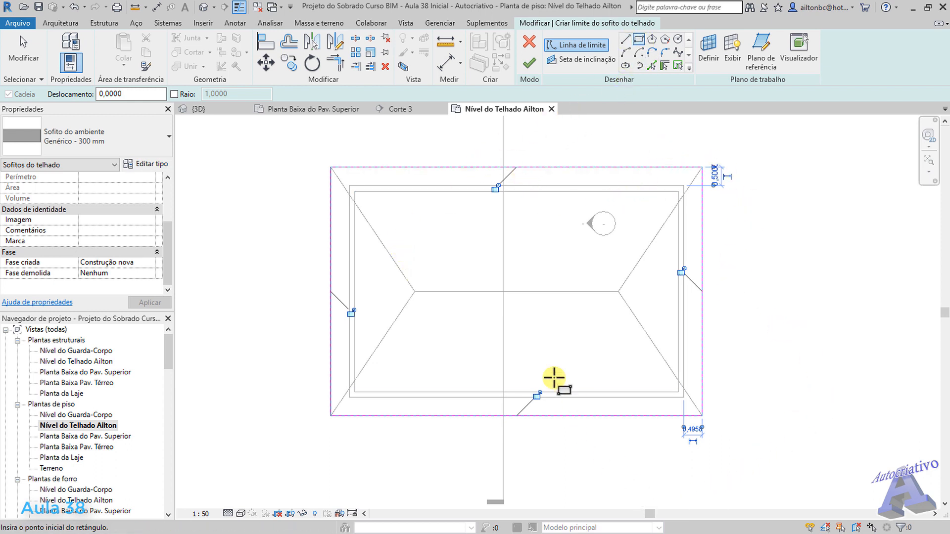
{"action": "left_click", "coordinate": [638, 43]}
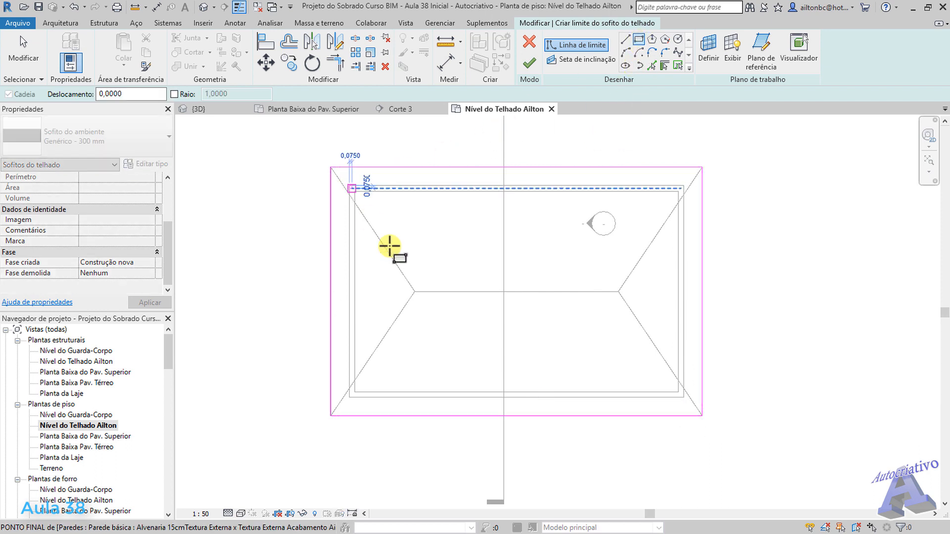
{"action": "left_click", "coordinate": [349, 187]}
{"action": "left_click", "coordinate": [683, 396]}
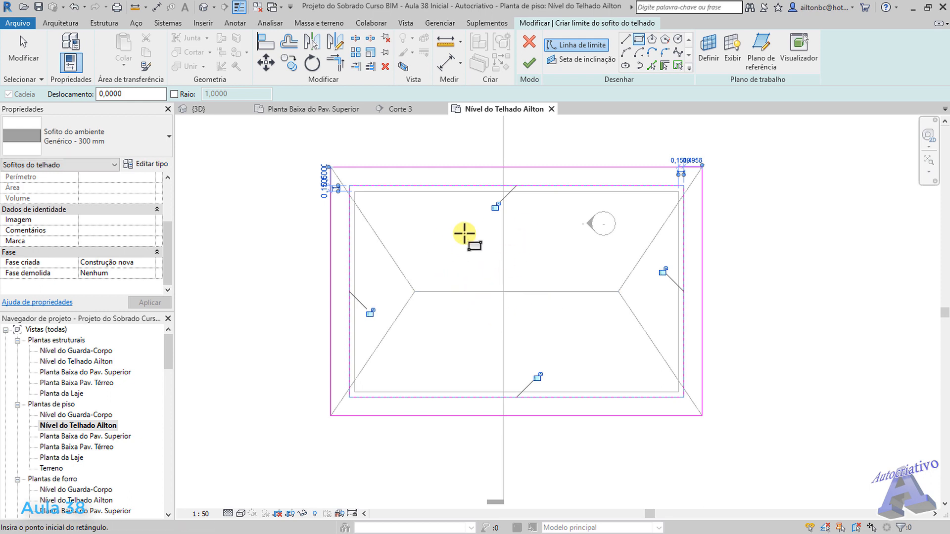
Step: Duplicate the Genérico - 300 mm soffit type under its default name and set the structure layer thickness to 0,03
{"action": "left_click", "coordinate": [165, 150]}
{"action": "left_click", "coordinate": [161, 141]}
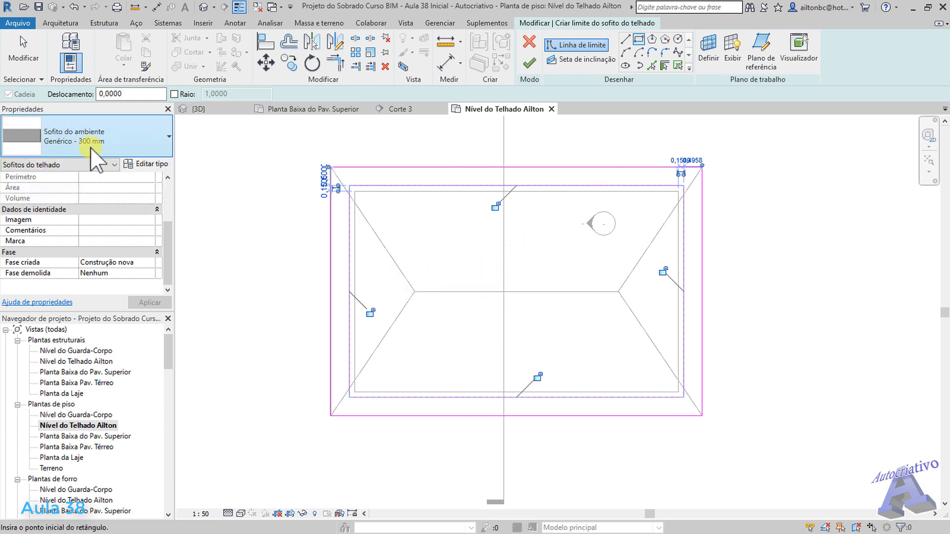
{"action": "left_click", "coordinate": [147, 165]}
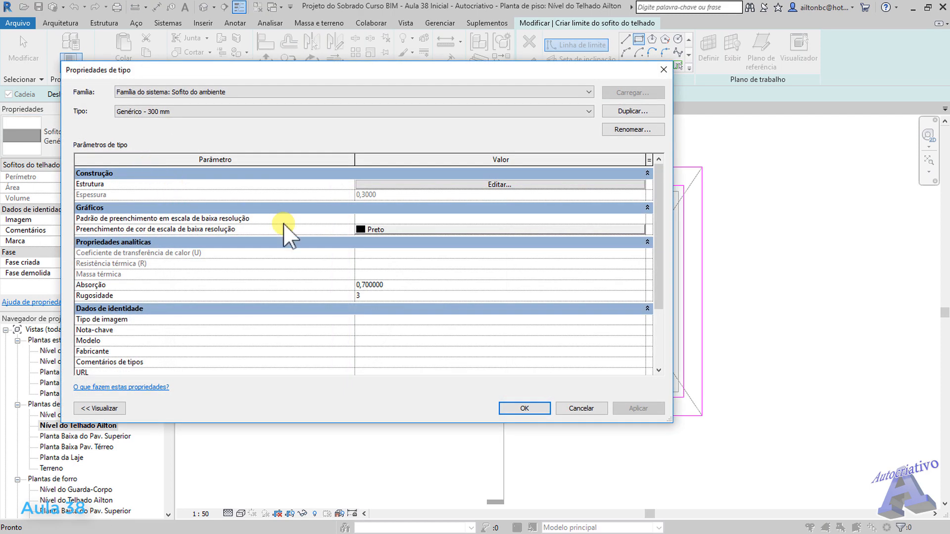
{"action": "left_click", "coordinate": [632, 111]}
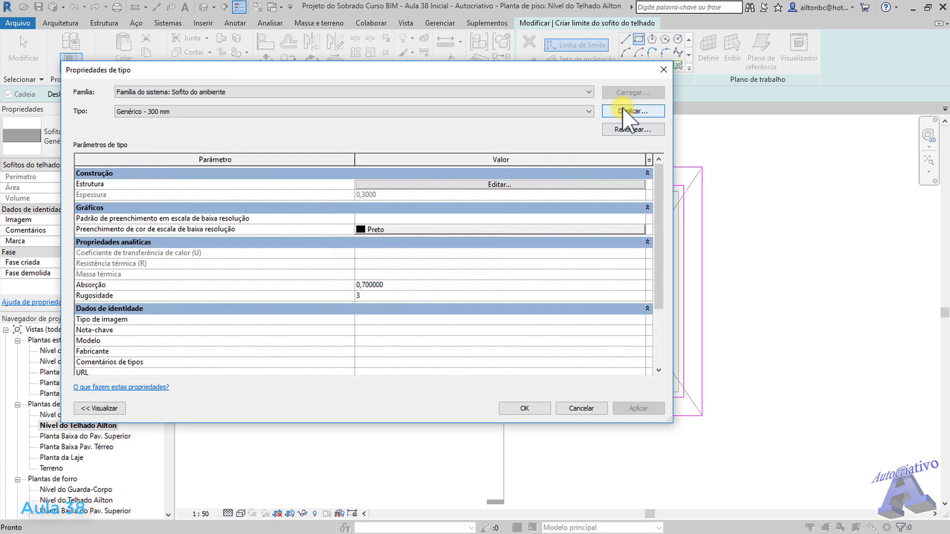
{"action": "left_click", "coordinate": [366, 271]}
{"action": "left_click", "coordinate": [504, 184]}
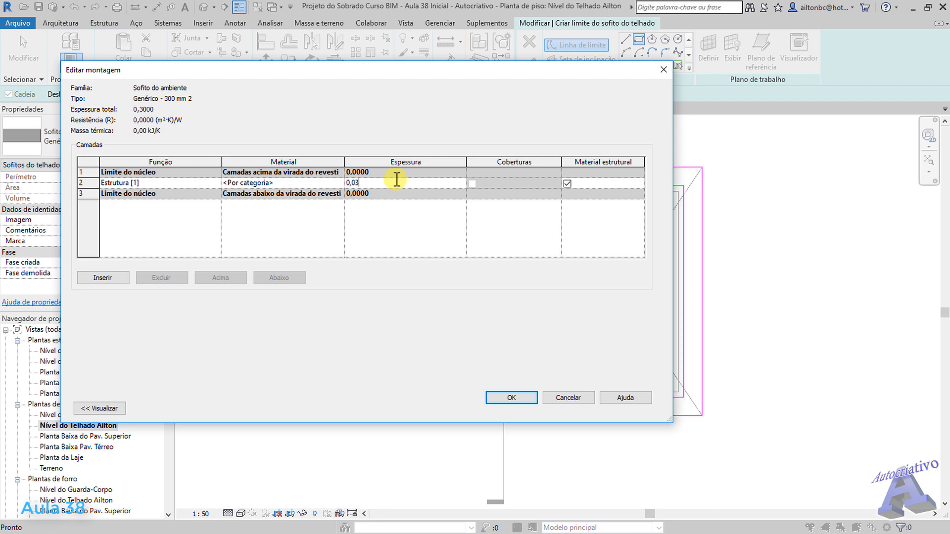
{"action": "left_click", "coordinate": [511, 398]}
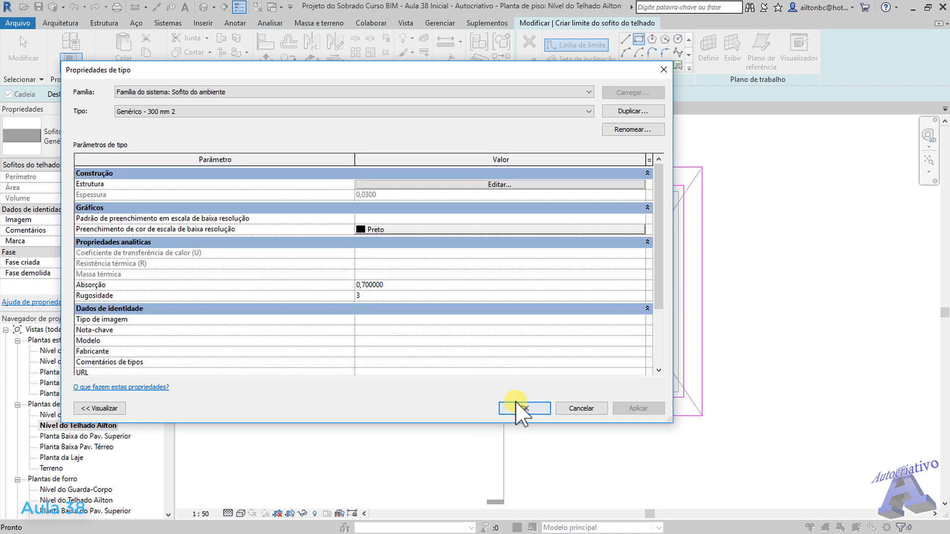
{"action": "left_click", "coordinate": [539, 408]}
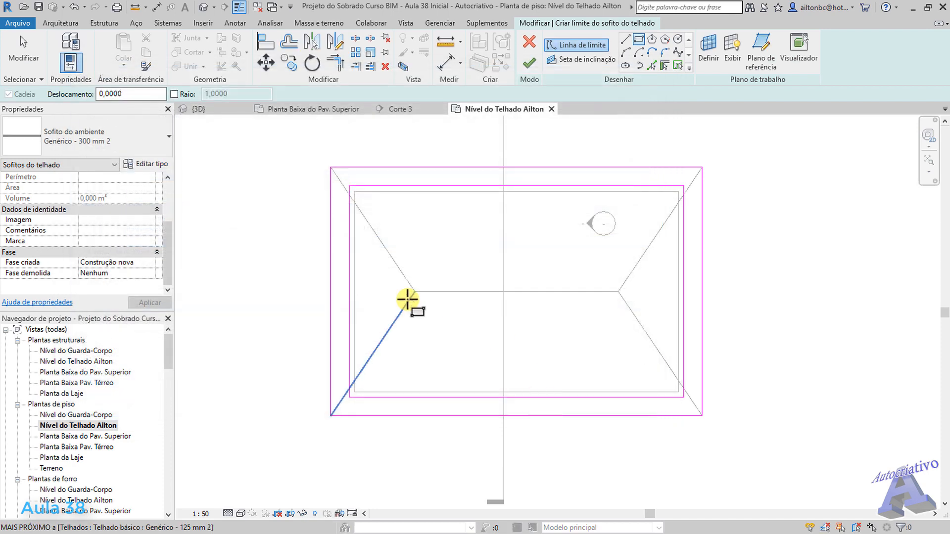
Step: Finish the soffit sketch and bring up the 3D view of the hip-roof house
{"action": "left_click", "coordinate": [529, 64]}
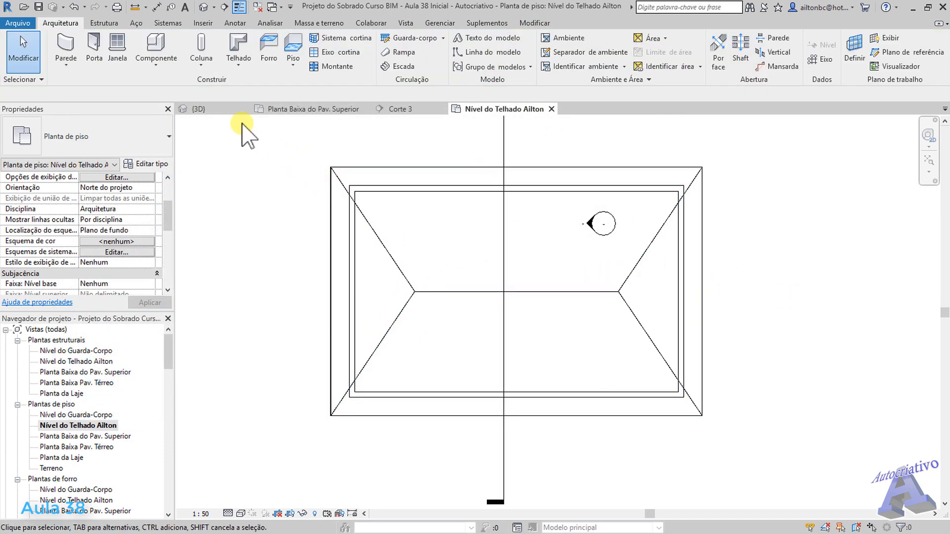
{"action": "left_click", "coordinate": [221, 108]}
{"action": "scroll", "coordinate": [462, 426], "scroll_direction": "up", "scroll_amount": 4}
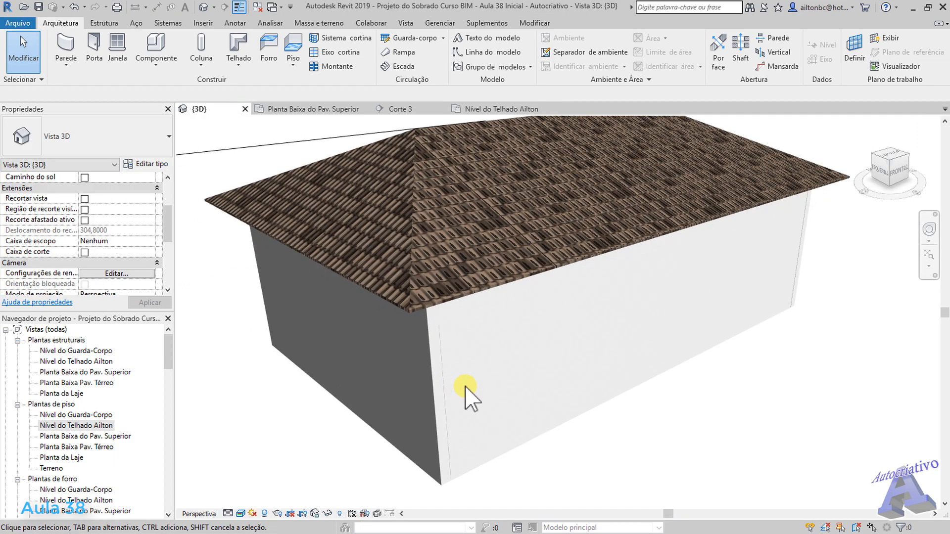
Step: Assign the Wood (Oak) material to the structure layer of the roof soffit's type
{"action": "middle_click_drag", "start_coordinate": [466, 393], "coordinate": [576, 314], "text": "shift"}
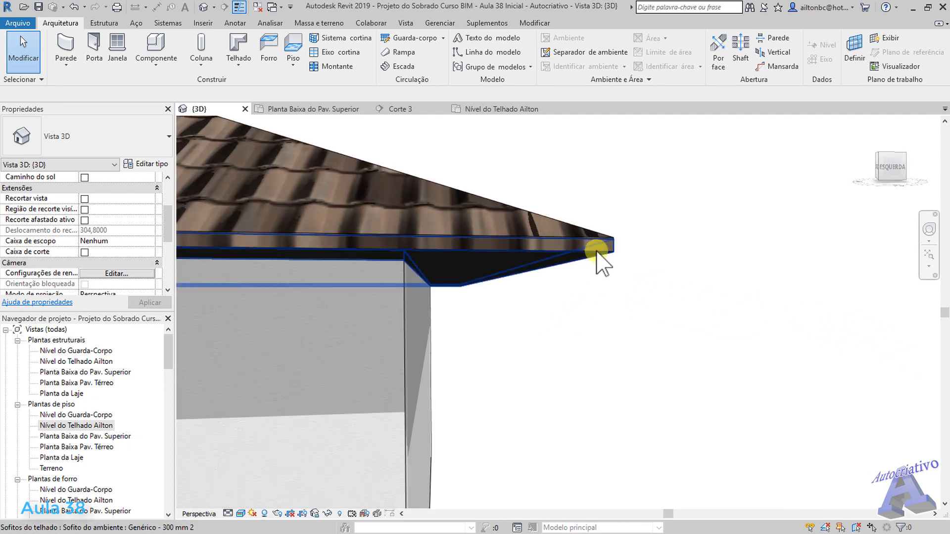
{"action": "left_click", "coordinate": [597, 262]}
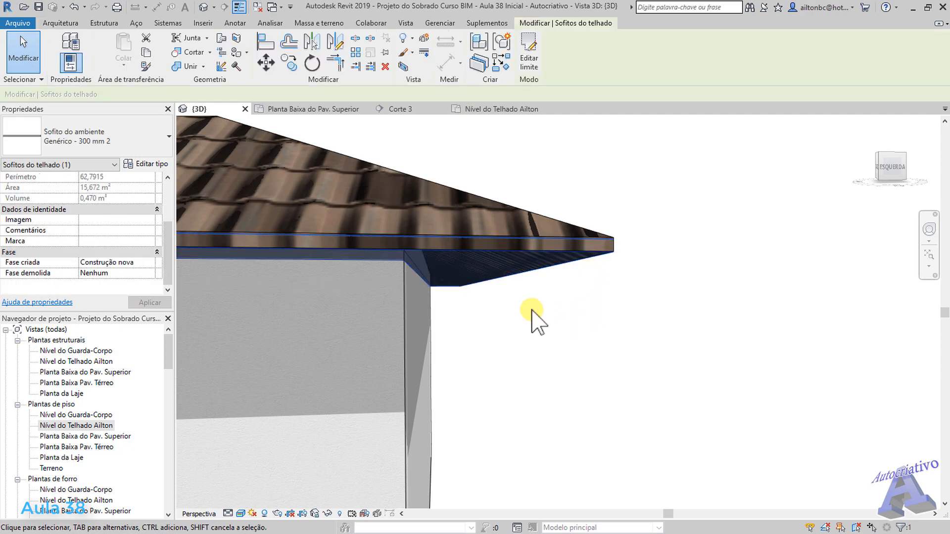
{"action": "left_click", "coordinate": [153, 166]}
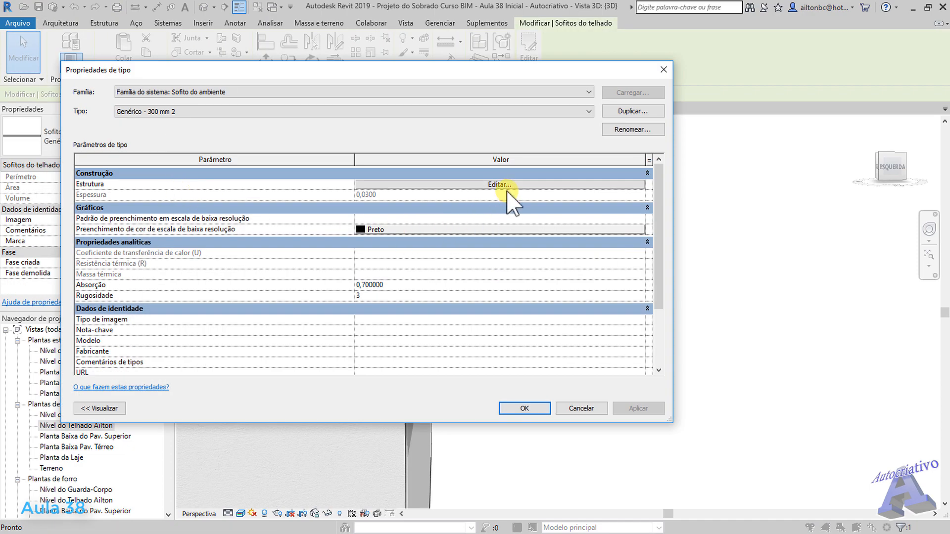
{"action": "left_click", "coordinate": [507, 185]}
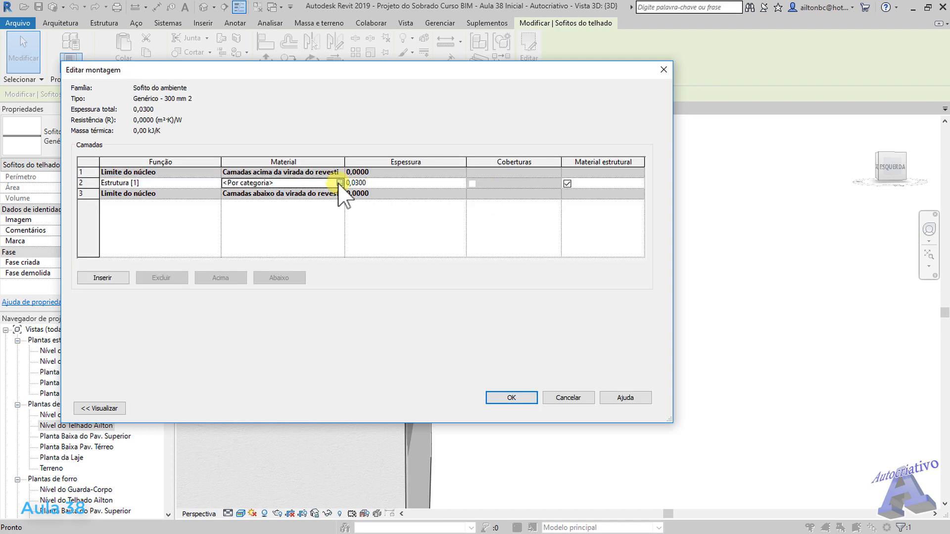
{"action": "left_click", "coordinate": [339, 183]}
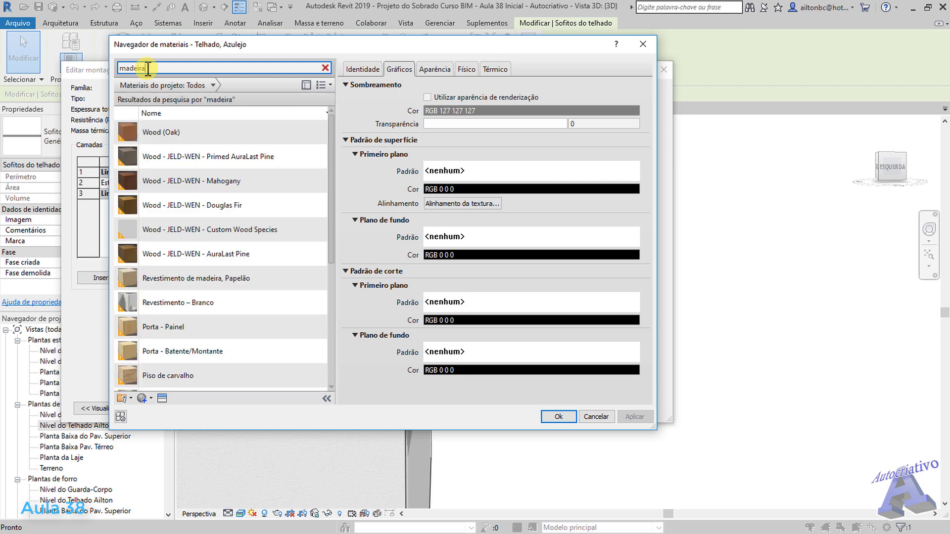
{"action": "left_click", "coordinate": [153, 139]}
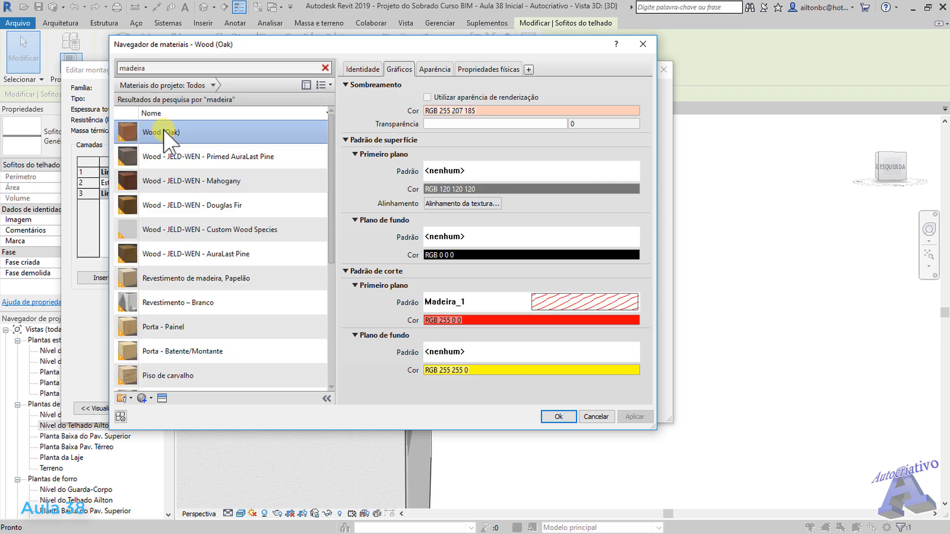
{"action": "left_click", "coordinate": [558, 417]}
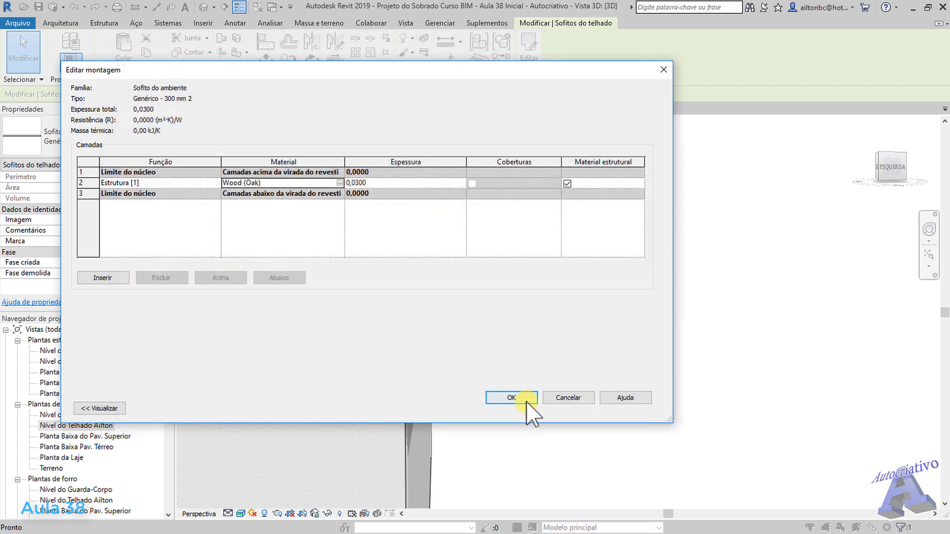
{"action": "left_click", "coordinate": [511, 398]}
{"action": "left_click", "coordinate": [561, 410]}
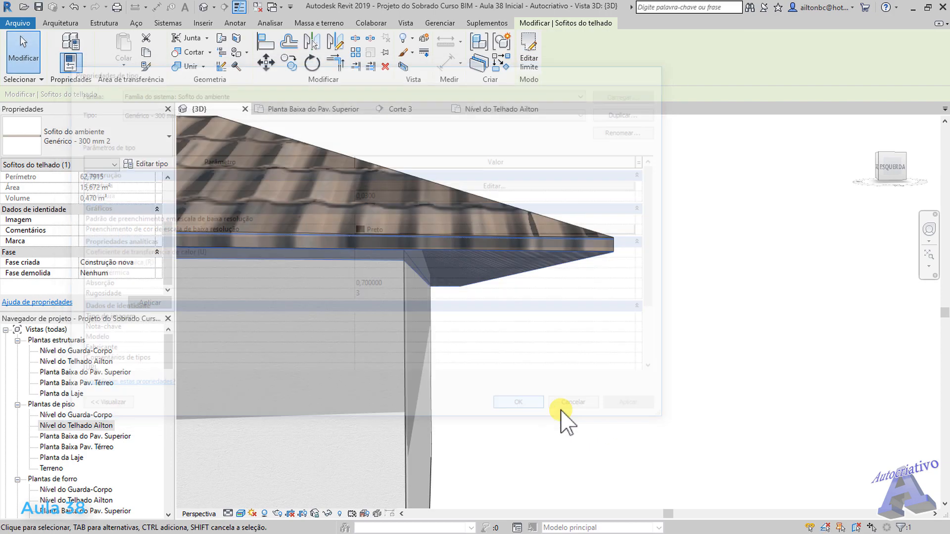
{"action": "left_click", "coordinate": [569, 418]}
{"action": "scroll", "coordinate": [600, 386], "scroll_direction": "up", "scroll_amount": 5}
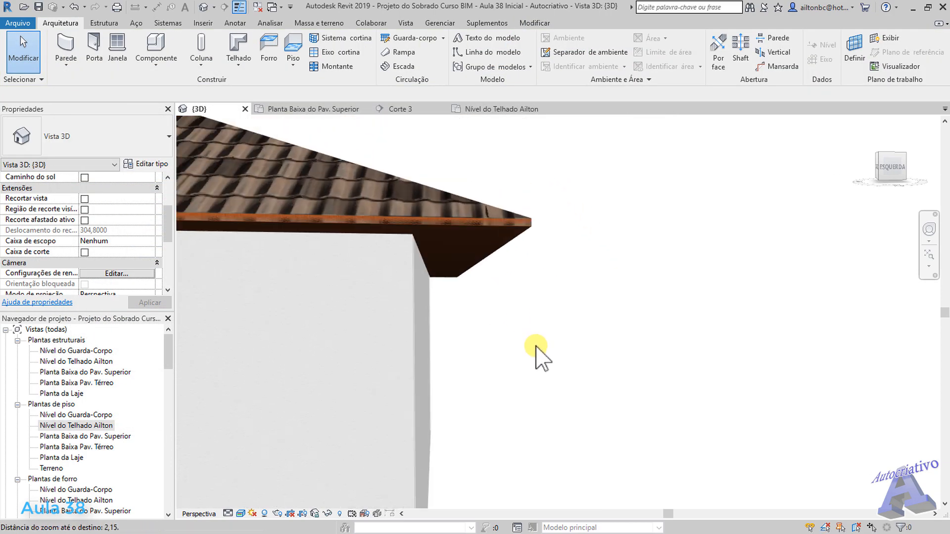
{"action": "middle_click_drag", "start_coordinate": [542, 357], "coordinate": [504, 375], "text": "shift"}
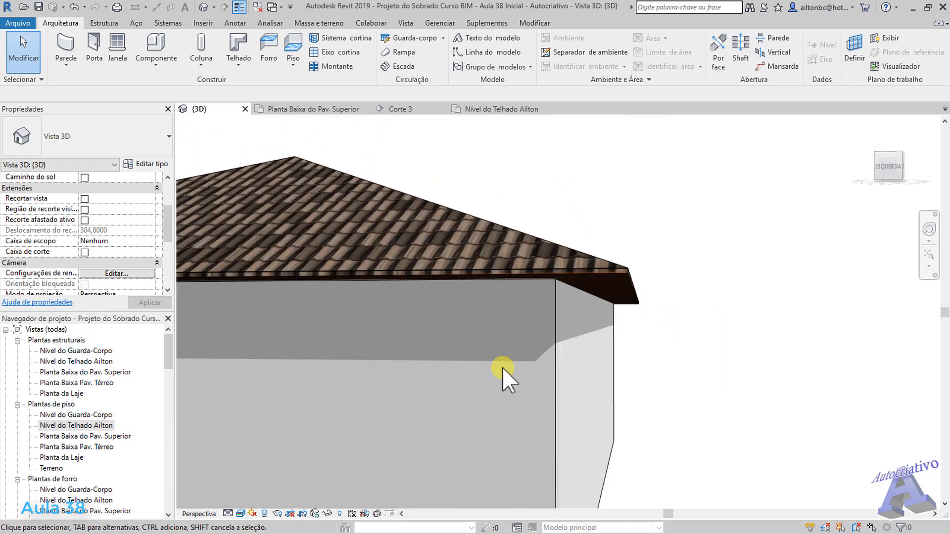
Step: In section Corte 3, move the soffit straight down so its top meets the lower corner of the roof's eave
{"action": "left_click", "coordinate": [400, 109]}
{"action": "scroll", "coordinate": [578, 294], "scroll_direction": "up", "scroll_amount": 5}
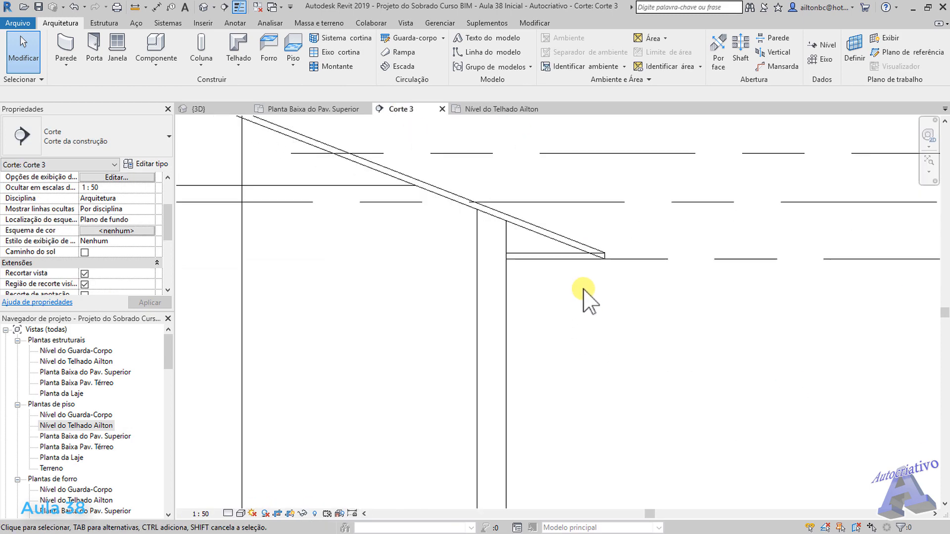
{"action": "middle_click_drag", "start_coordinate": [584, 299], "coordinate": [513, 293]}
{"action": "scroll", "coordinate": [502, 259], "scroll_direction": "up", "scroll_amount": 3}
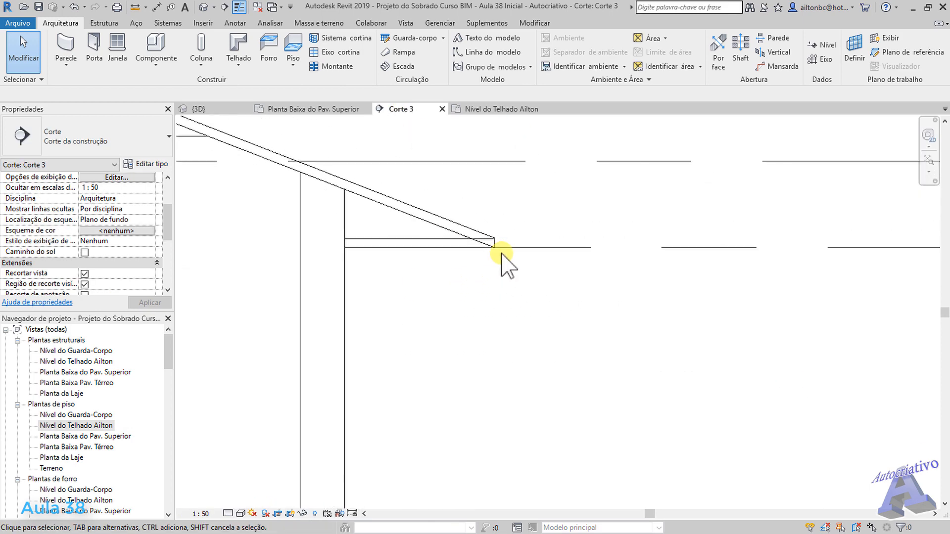
{"action": "left_click", "coordinate": [469, 241]}
{"action": "left_click", "coordinate": [265, 63]}
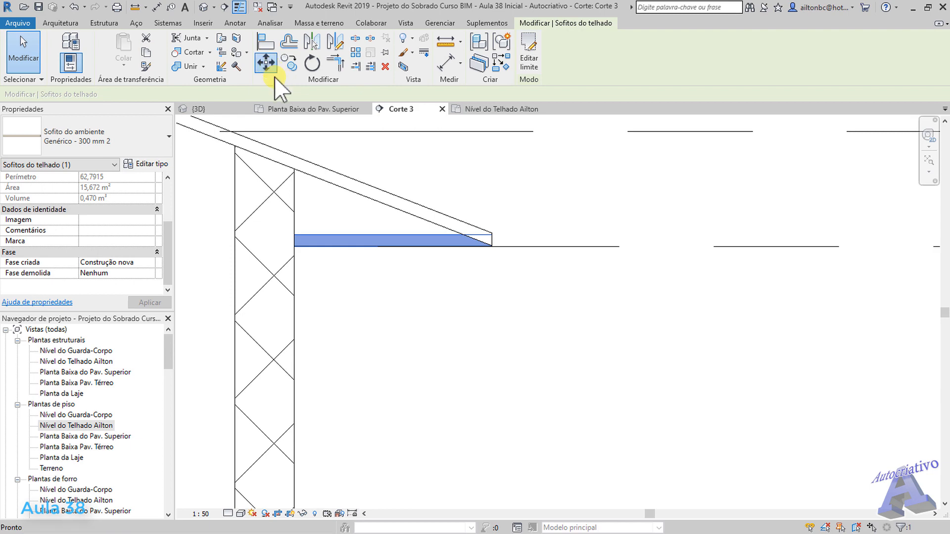
{"action": "left_click", "coordinate": [482, 242]}
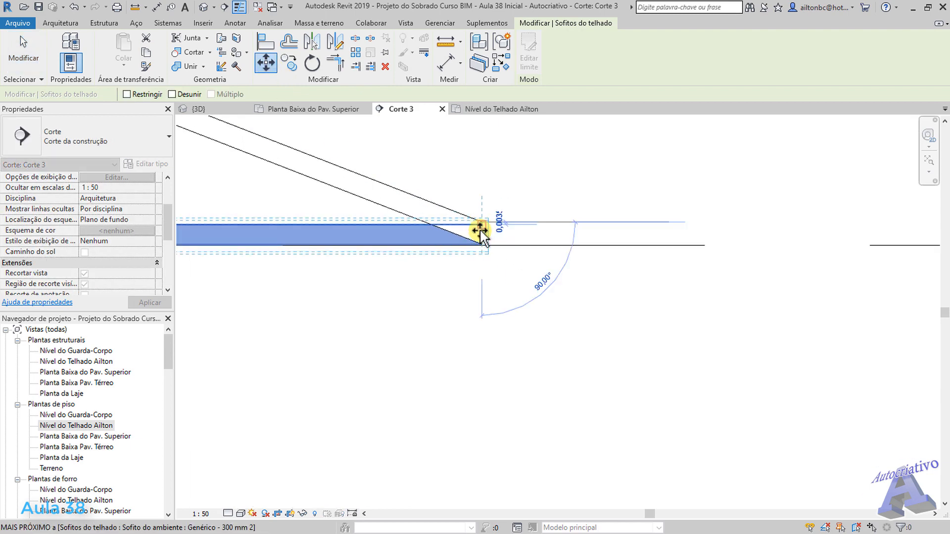
{"action": "left_click", "coordinate": [482, 243]}
{"action": "left_click", "coordinate": [517, 315]}
{"action": "scroll", "coordinate": [519, 317], "scroll_direction": "down", "scroll_amount": 3}
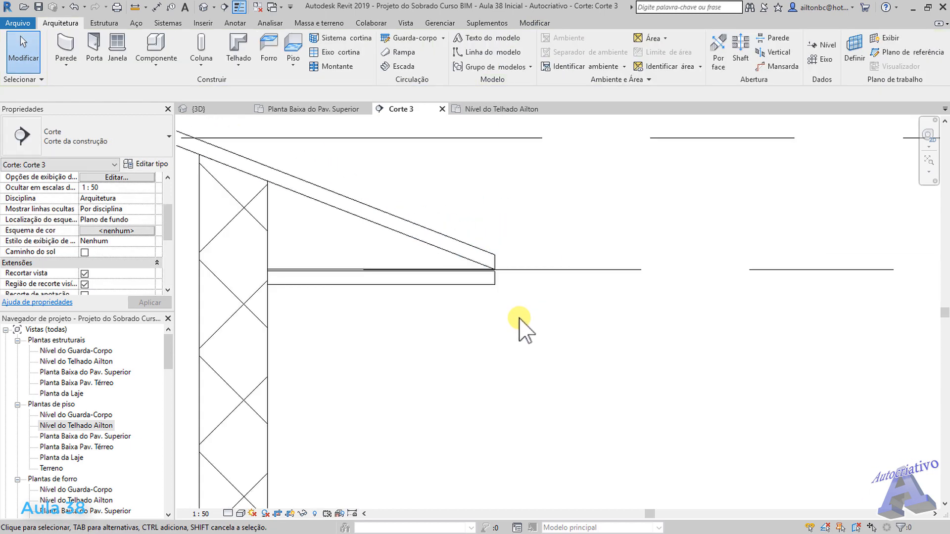
Step: Hide only the Nível do Telhado Ailton level element in the 3D view of the house
{"action": "left_click", "coordinate": [206, 110]}
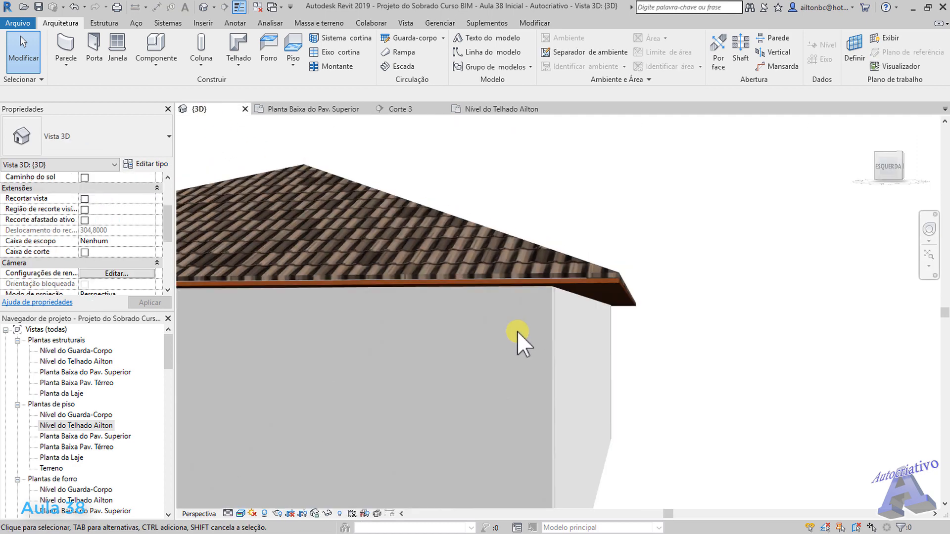
{"action": "middle_click_drag", "start_coordinate": [517, 331], "coordinate": [485, 388], "text": "shift"}
{"action": "scroll", "coordinate": [448, 359], "scroll_direction": "down", "scroll_amount": 2}
{"action": "middle_click_drag", "start_coordinate": [446, 349], "coordinate": [513, 170], "text": "shift"}
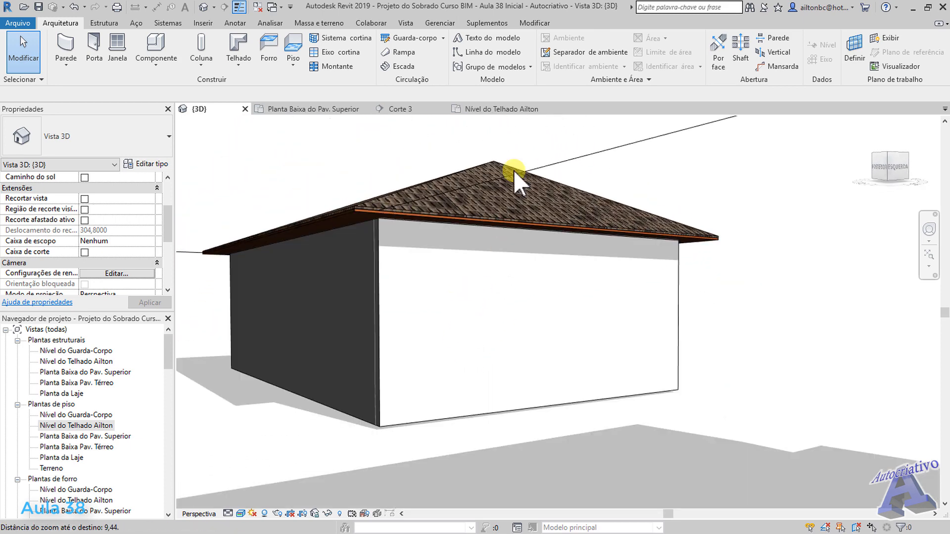
{"action": "left_click", "coordinate": [504, 110]}
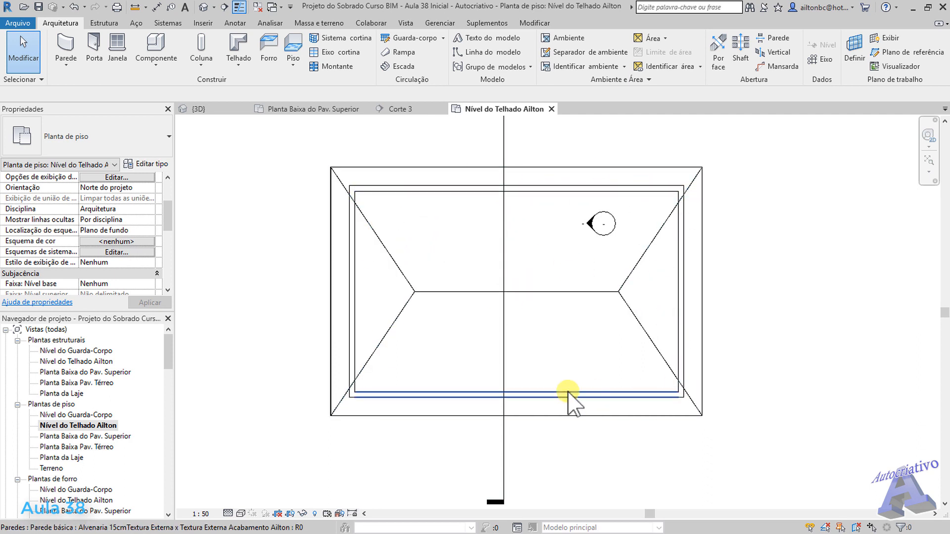
{"action": "left_click", "coordinate": [202, 108]}
{"action": "middle_click_drag", "start_coordinate": [636, 272], "coordinate": [467, 183], "text": "shift"}
{"action": "left_click", "coordinate": [467, 184]}
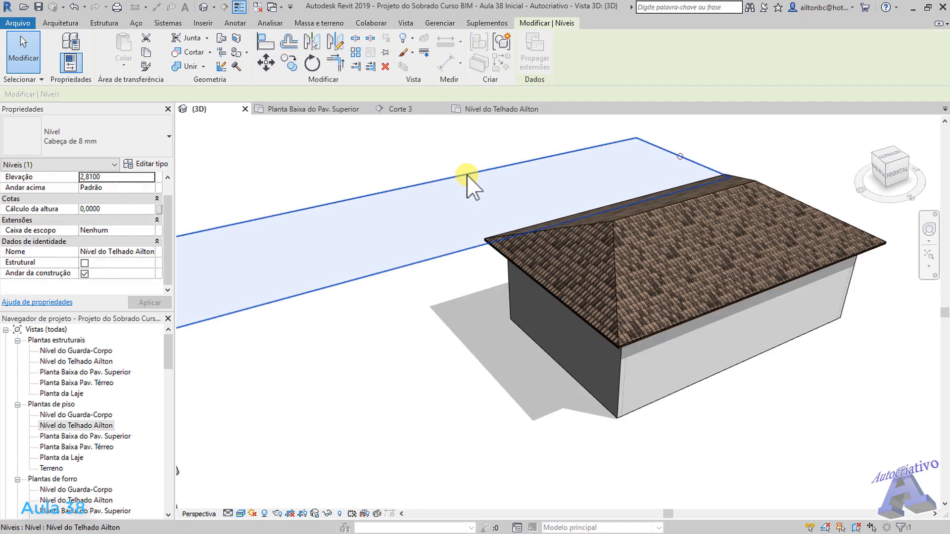
{"action": "right_click", "coordinate": [467, 180]}
{"action": "mouse_move", "coordinate": [514, 275]}
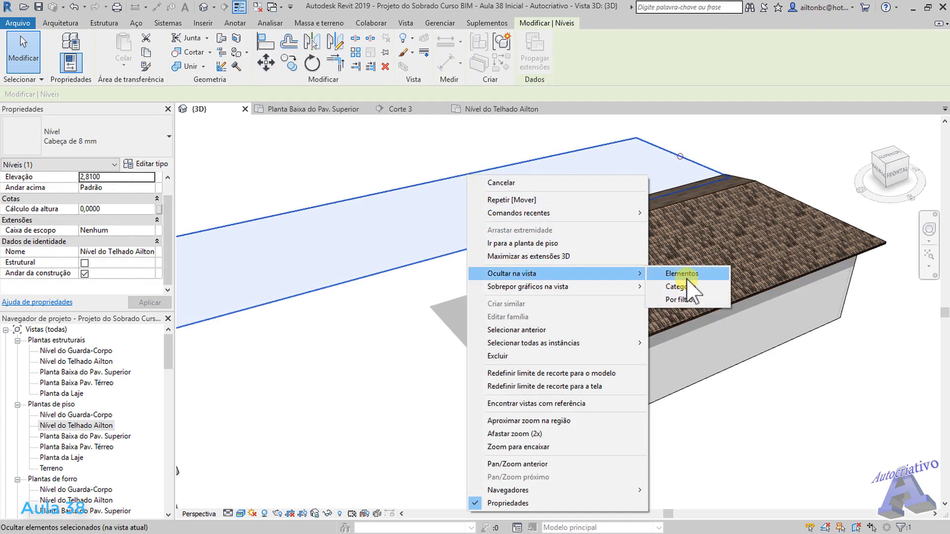
{"action": "left_click", "coordinate": [680, 271]}
{"action": "middle_click_drag", "start_coordinate": [738, 391], "coordinate": [526, 327], "text": "shift"}
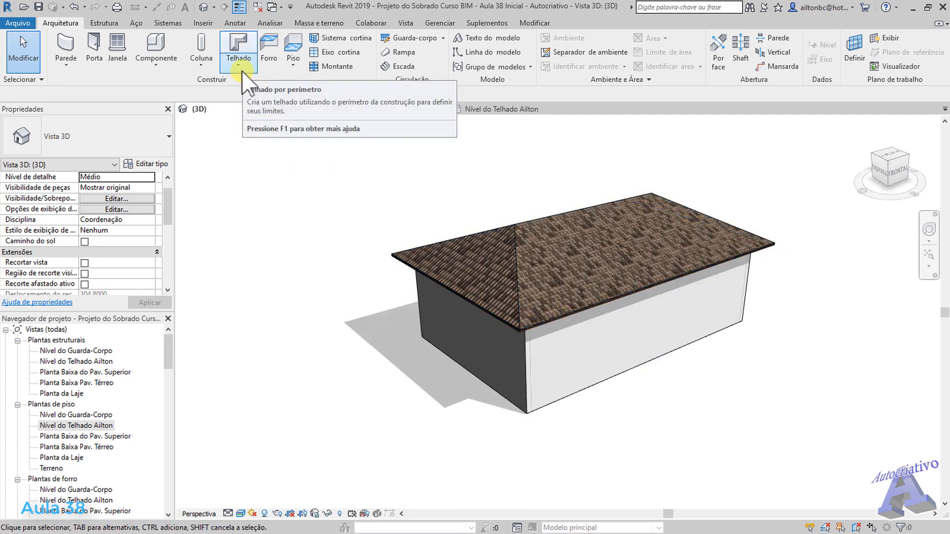
Step: Place a roof fascia (Telhado: borda) along the lower eave edges of the long front side and the short left side
{"action": "middle_click_drag", "start_coordinate": [500, 342], "coordinate": [414, 244], "text": "shift"}
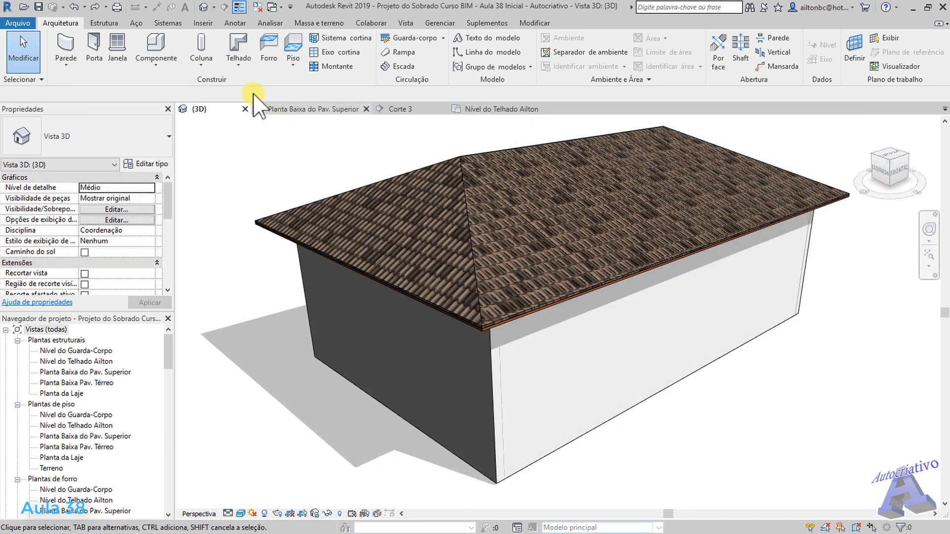
{"action": "left_click", "coordinate": [238, 63]}
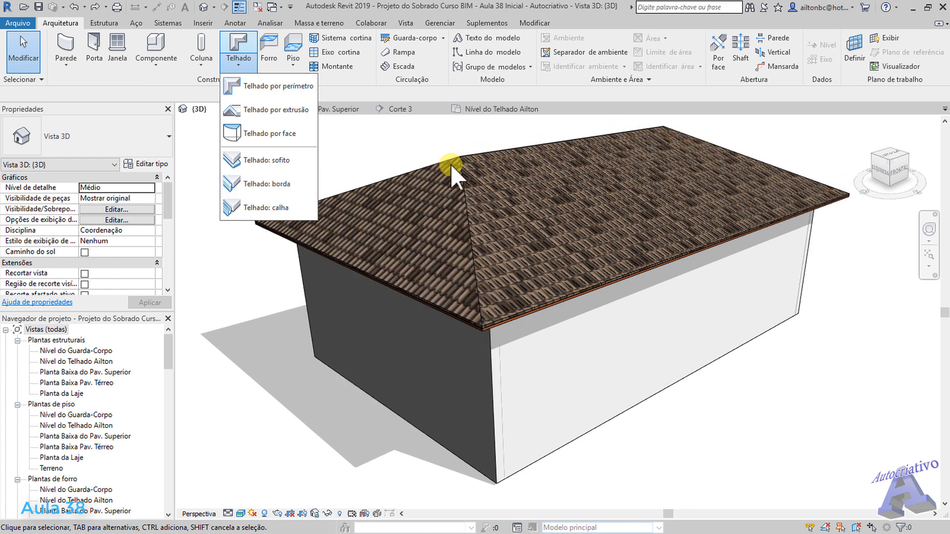
{"action": "left_click", "coordinate": [269, 188]}
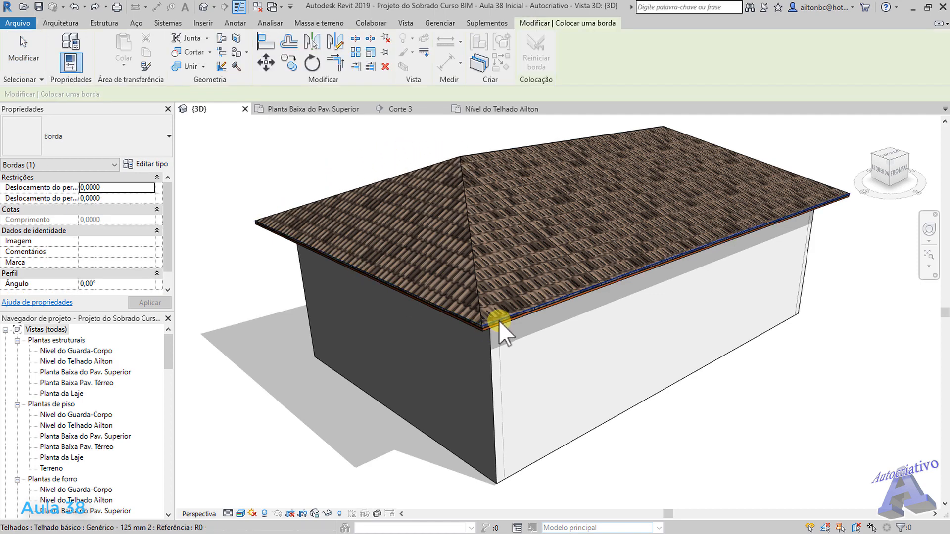
{"action": "scroll", "coordinate": [495, 322], "scroll_direction": "up", "scroll_amount": 5}
{"action": "scroll", "coordinate": [461, 356], "scroll_direction": "up", "scroll_amount": 4}
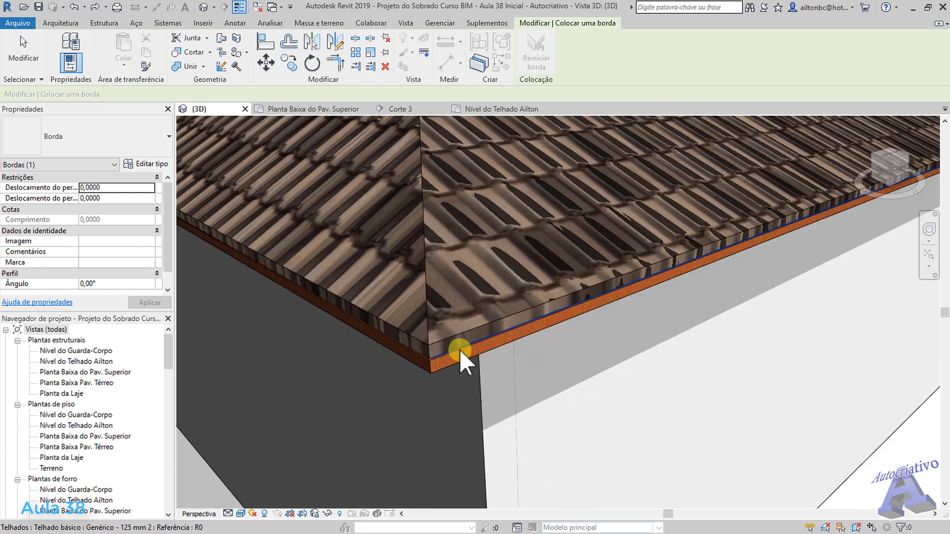
{"action": "middle_click_drag", "start_coordinate": [460, 360], "coordinate": [503, 334], "text": "shift"}
{"action": "scroll", "coordinate": [500, 341], "scroll_direction": "up", "scroll_amount": 2}
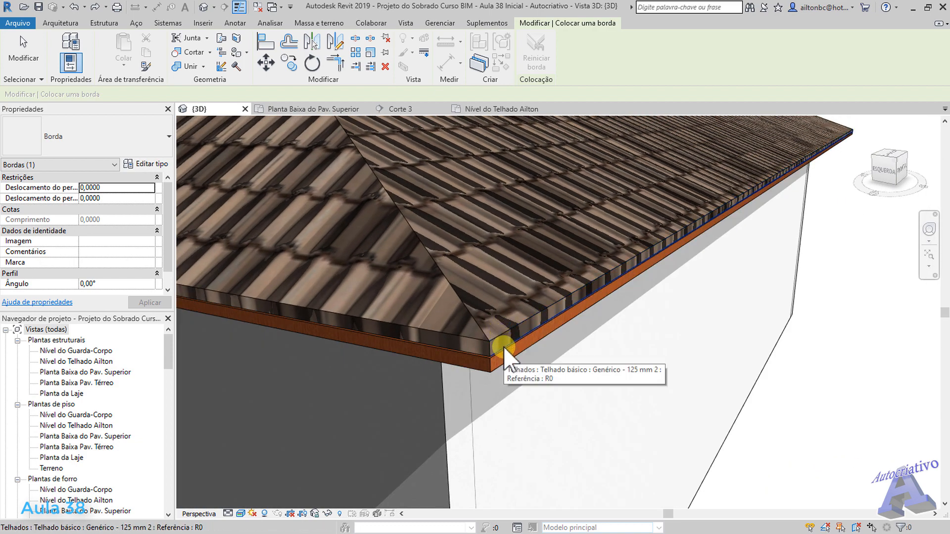
{"action": "left_click", "coordinate": [503, 346]}
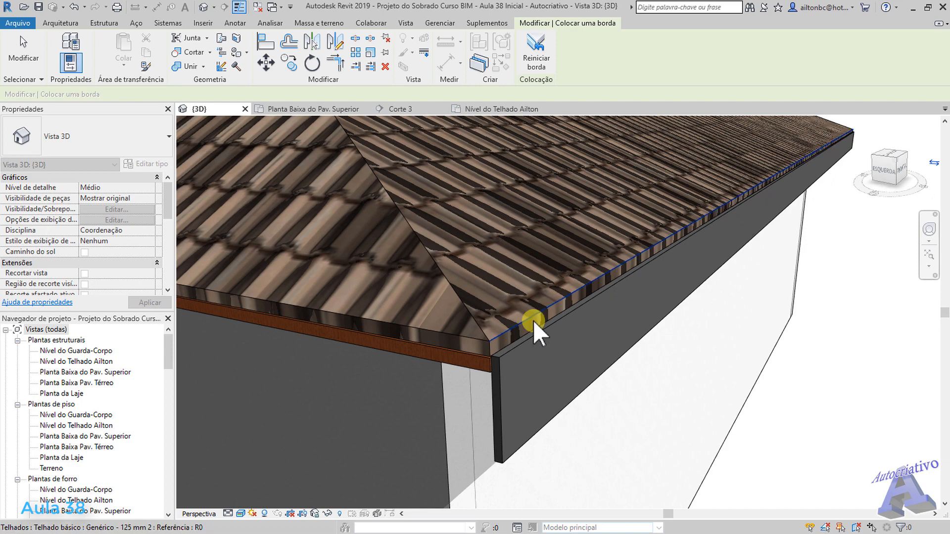
{"action": "left_click", "coordinate": [468, 349]}
{"action": "scroll", "coordinate": [474, 350], "scroll_direction": "down", "scroll_amount": 8}
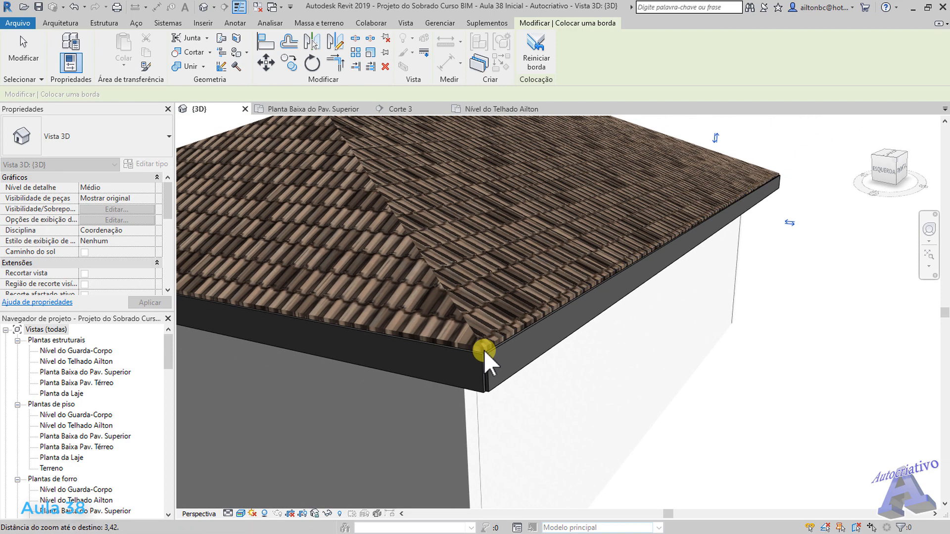
Step: Continue the fascia along the eave edges of the short right side and the long rear side, and end the command
{"action": "middle_click_drag", "start_coordinate": [615, 317], "coordinate": [572, 388], "text": "shift"}
{"action": "scroll", "coordinate": [487, 366], "scroll_direction": "up", "scroll_amount": 3}
{"action": "scroll", "coordinate": [435, 364], "scroll_direction": "up", "scroll_amount": 2}
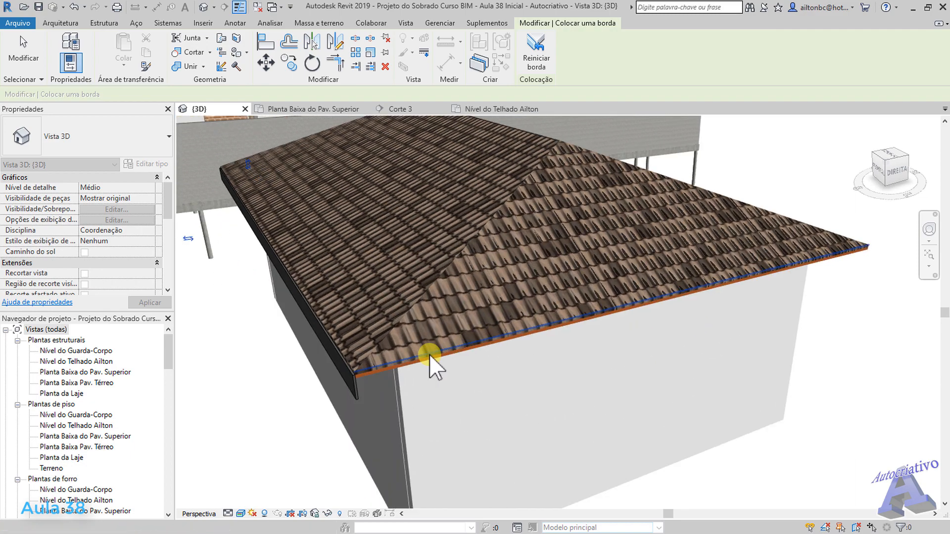
{"action": "scroll", "coordinate": [363, 377], "scroll_direction": "up", "scroll_amount": 4}
{"action": "left_click", "coordinate": [362, 374]}
{"action": "scroll", "coordinate": [396, 380], "scroll_direction": "down", "scroll_amount": 5}
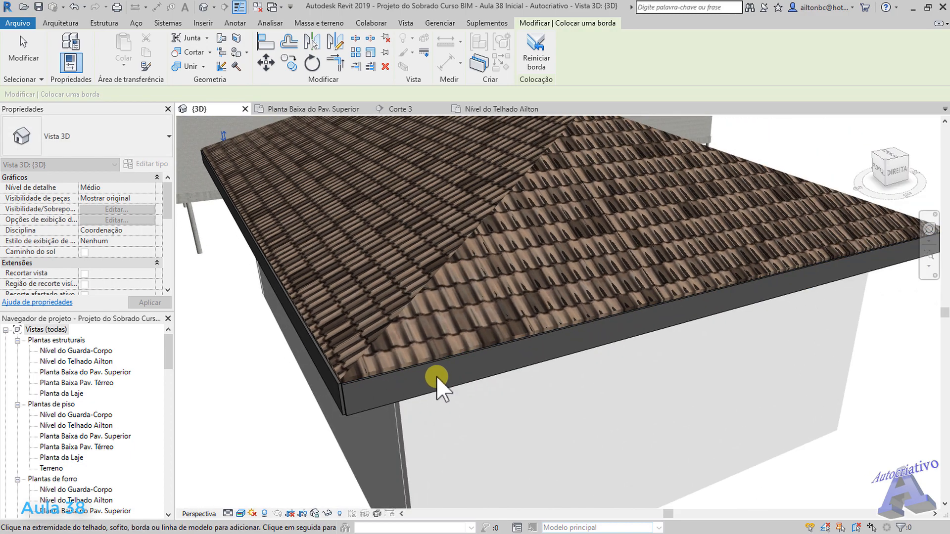
{"action": "middle_click_drag", "start_coordinate": [439, 381], "coordinate": [635, 343], "text": "shift"}
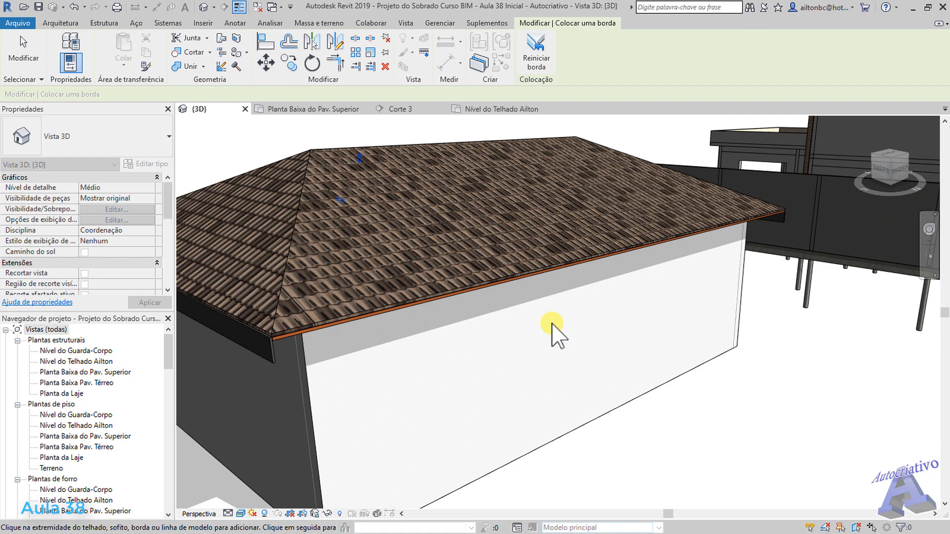
{"action": "left_click", "coordinate": [298, 332]}
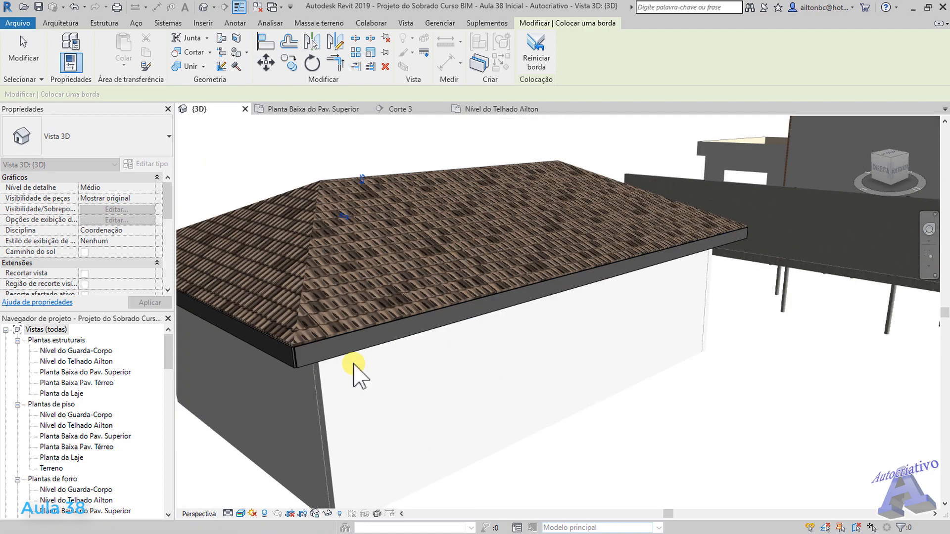
{"action": "middle_click_drag", "start_coordinate": [354, 366], "coordinate": [642, 437], "text": "shift"}
{"action": "key", "text": "Escape"}
{"action": "scroll", "coordinate": [566, 329], "scroll_direction": "up", "scroll_amount": 3}
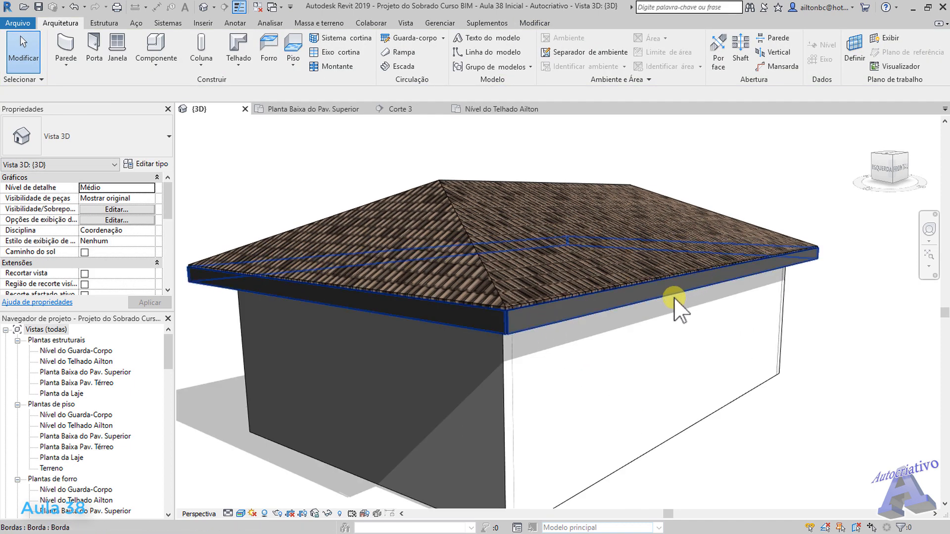
{"action": "middle_click_drag", "start_coordinate": [680, 309], "coordinate": [752, 394], "text": "shift"}
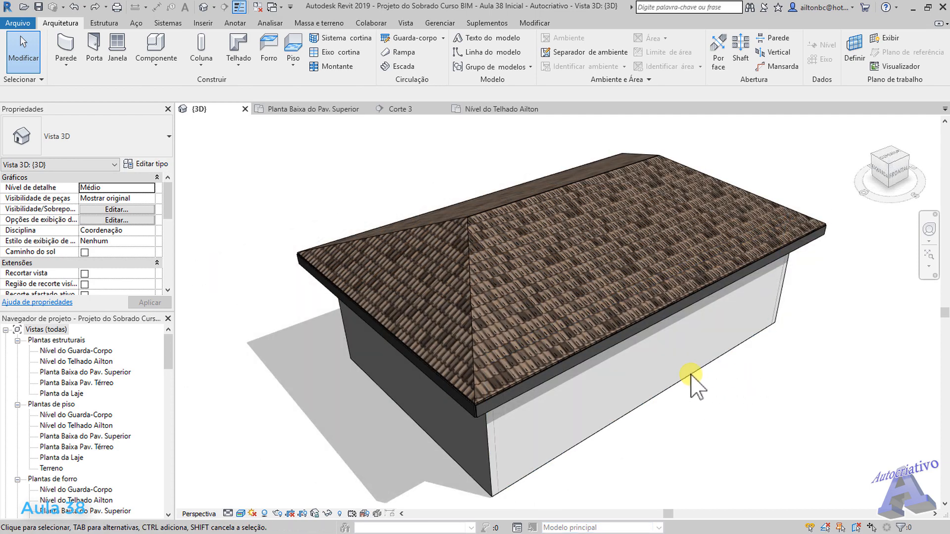
{"action": "scroll", "coordinate": [495, 312], "scroll_direction": "up", "scroll_amount": 3}
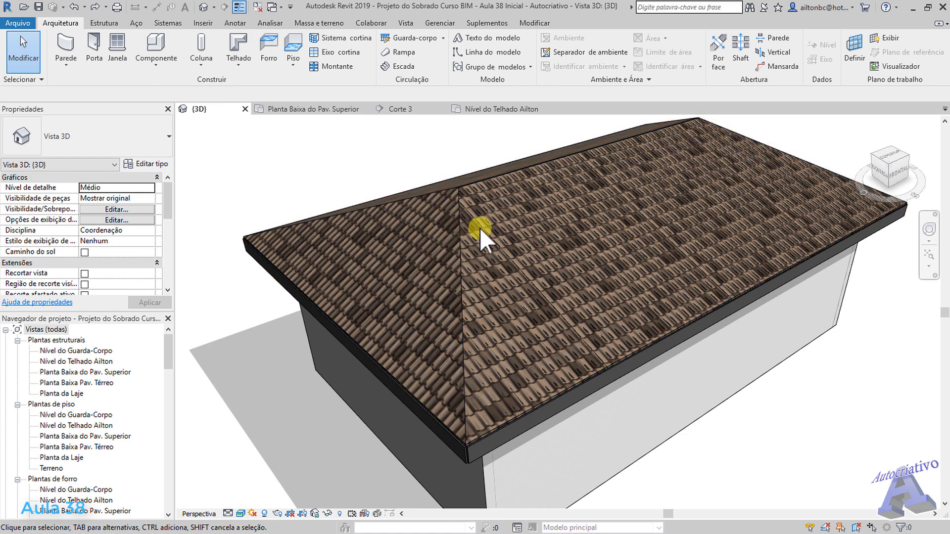
Step: Create a new family from the Perfil métrico template
{"action": "mouse_move", "coordinate": [481, 228]}
{"action": "middle_mouse_down", "text": "shift"}
{"action": "mouse_move", "coordinate": [490, 237]}
{"action": "mouse_move", "coordinate": [483, 269]}
{"action": "mouse_move", "coordinate": [482, 221]}
{"action": "middle_mouse_up", "text": "shift"}
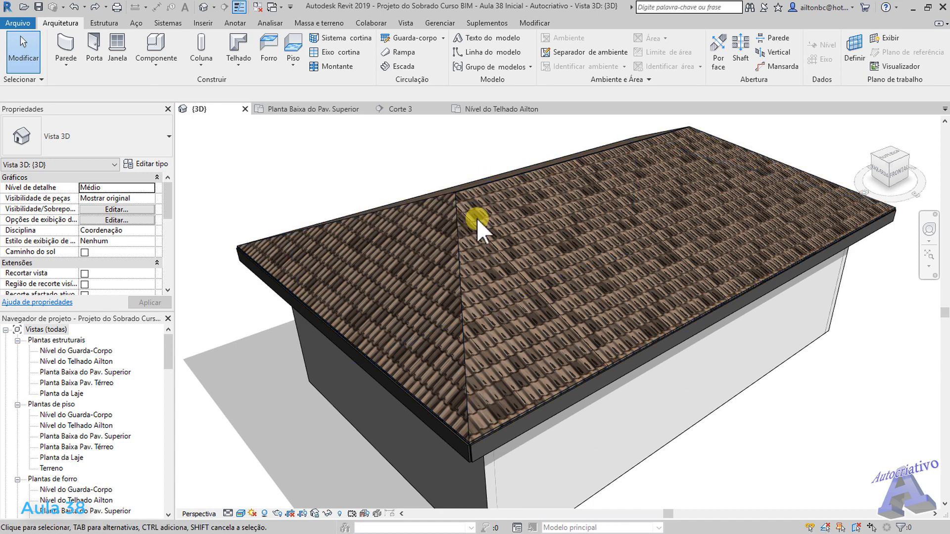
{"action": "left_click", "coordinate": [21, 25]}
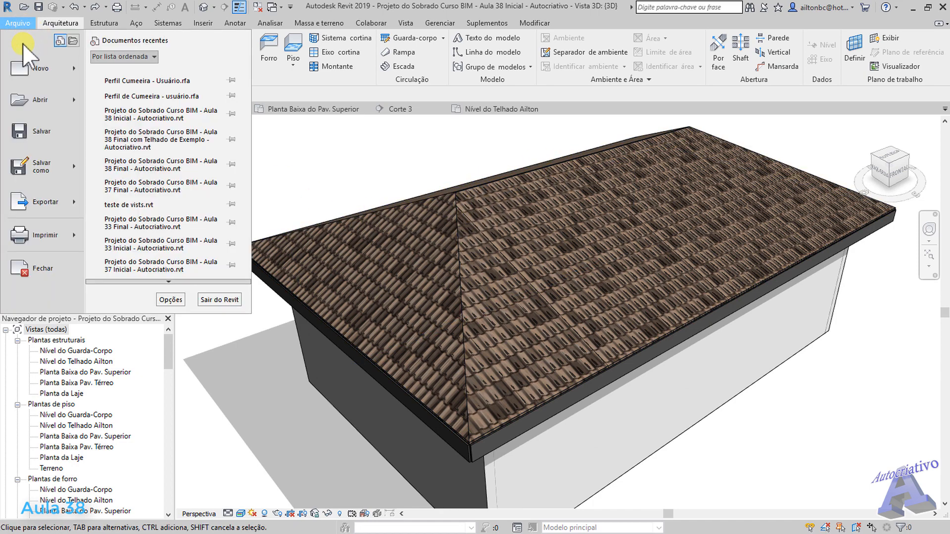
{"action": "mouse_move", "coordinate": [39, 69]}
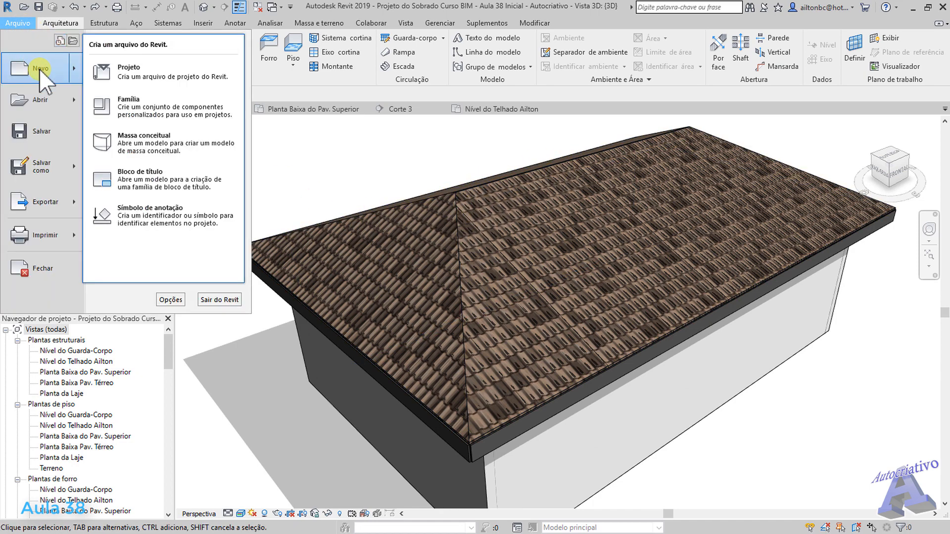
{"action": "left_click", "coordinate": [141, 108]}
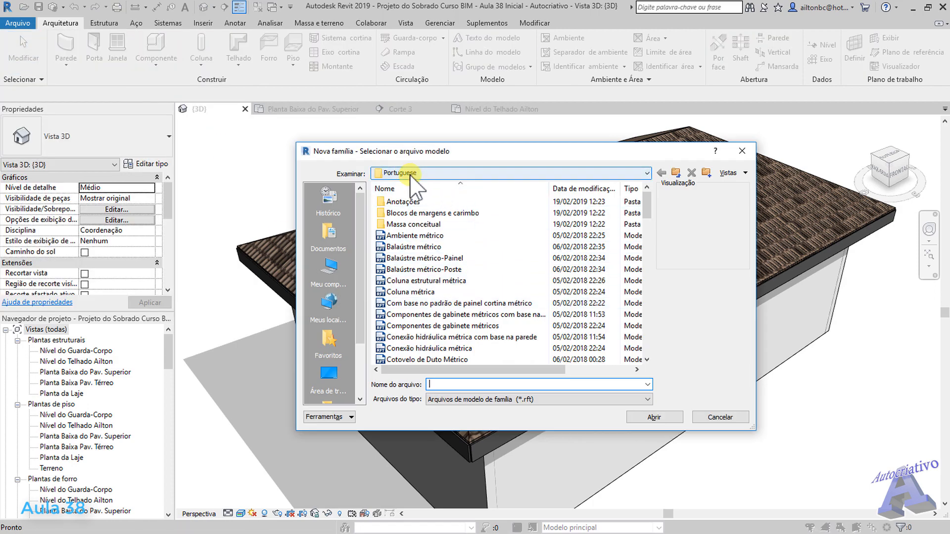
{"action": "left_click_drag", "start_coordinate": [648, 206], "coordinate": [648, 324]}
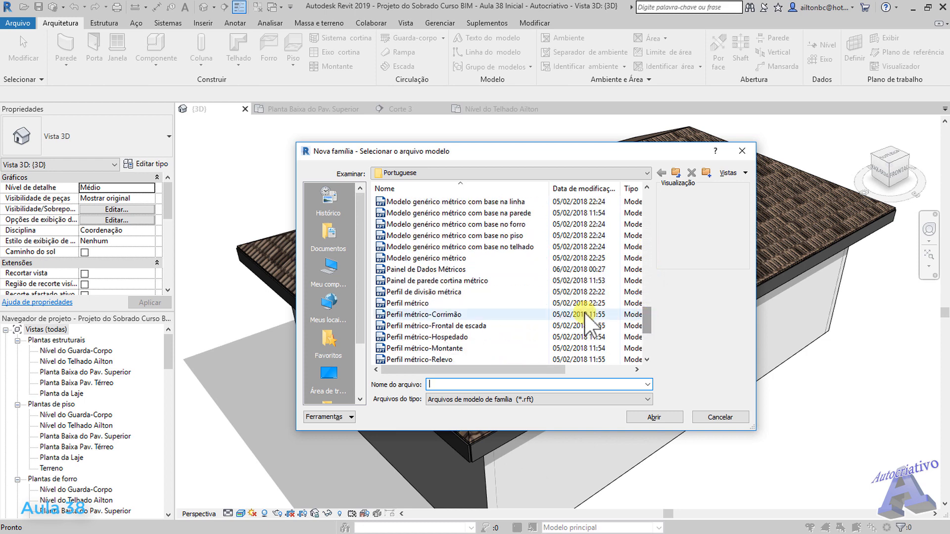
{"action": "double_click", "coordinate": [414, 303]}
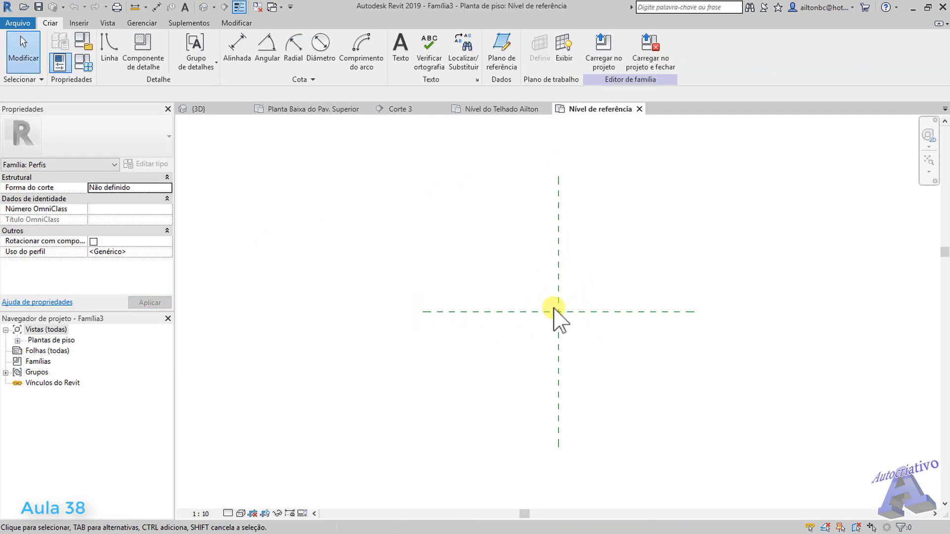
{"action": "scroll", "coordinate": [561, 297], "scroll_direction": "up", "scroll_amount": 1}
{"action": "middle_click_drag", "start_coordinate": [589, 288], "coordinate": [569, 272]}
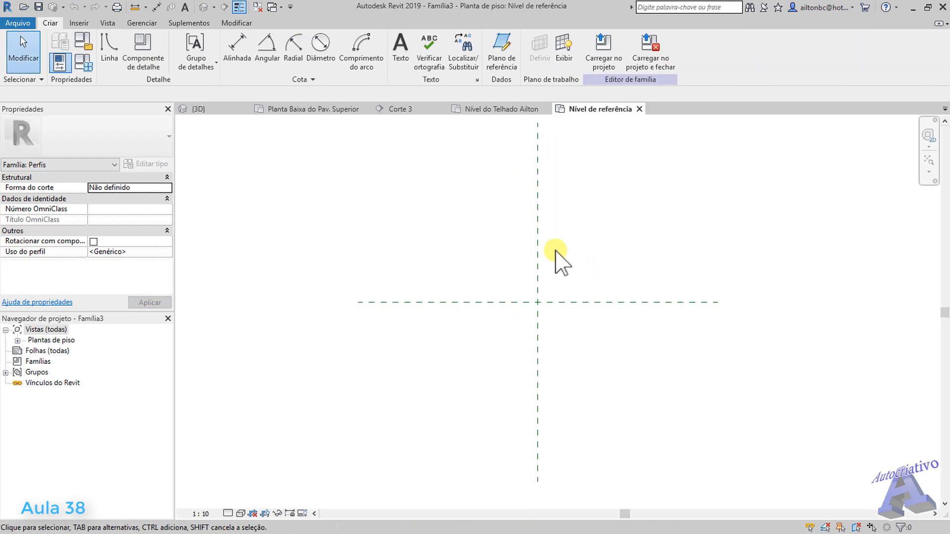
Step: Set the family's linear units to metres with 2 decimal places and the digit grouping to 123.456.789,00
{"action": "left_click", "coordinate": [144, 23]}
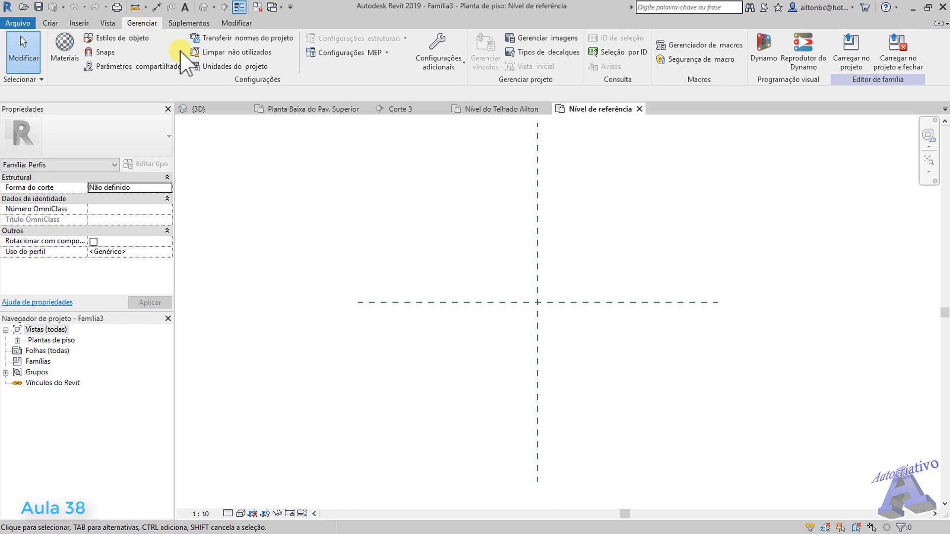
{"action": "left_click", "coordinate": [233, 66]}
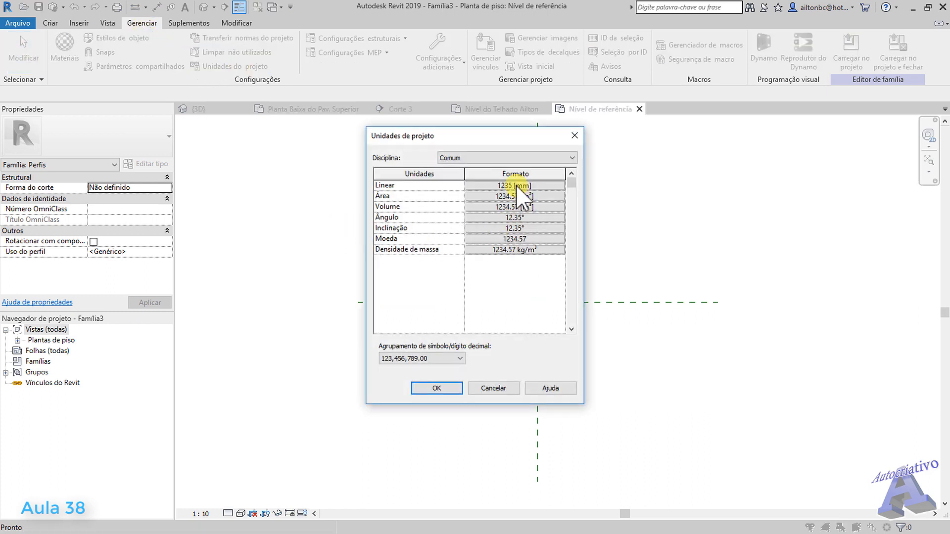
{"action": "left_click_drag", "start_coordinate": [489, 138], "coordinate": [507, 150]}
{"action": "left_click", "coordinate": [532, 197]}
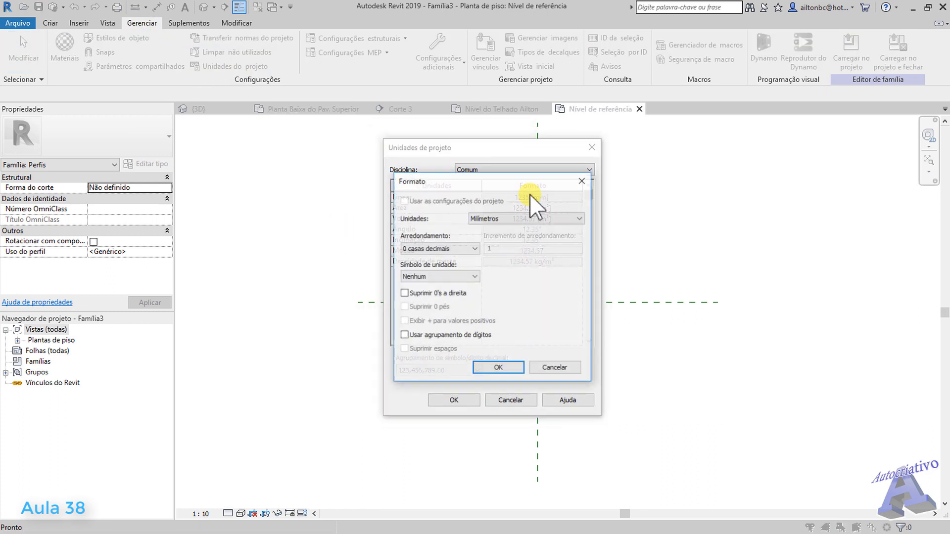
{"action": "left_click", "coordinate": [514, 219]}
{"action": "left_click", "coordinate": [541, 263]}
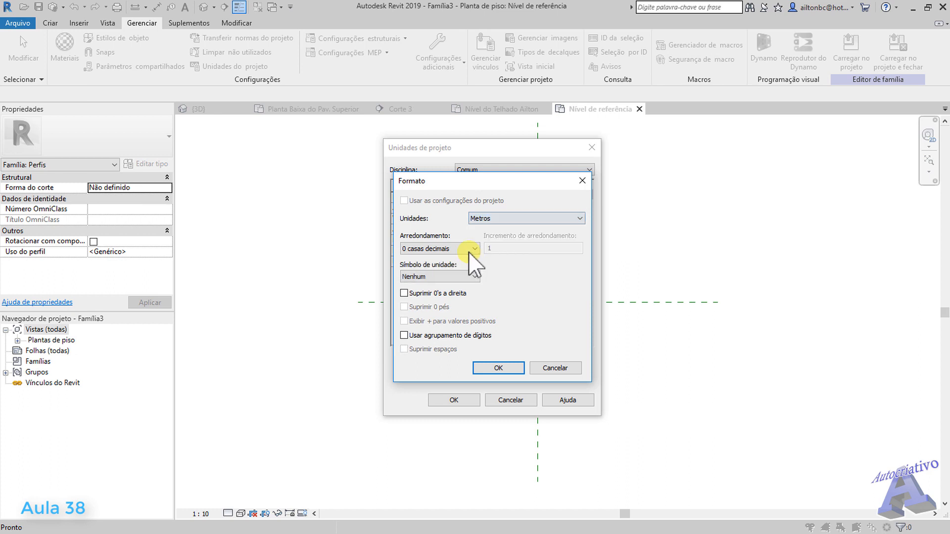
{"action": "left_click", "coordinate": [470, 249]}
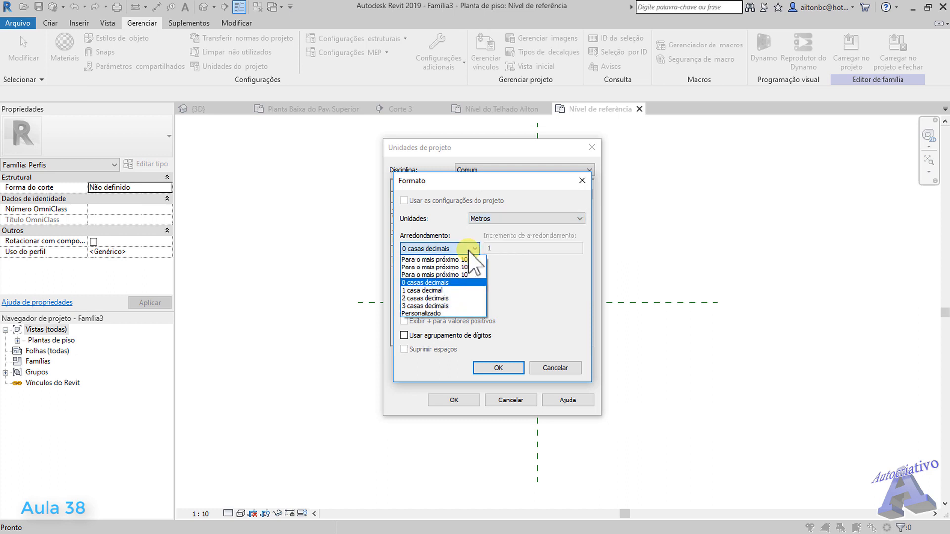
{"action": "left_click", "coordinate": [440, 298]}
{"action": "left_click", "coordinate": [498, 368]}
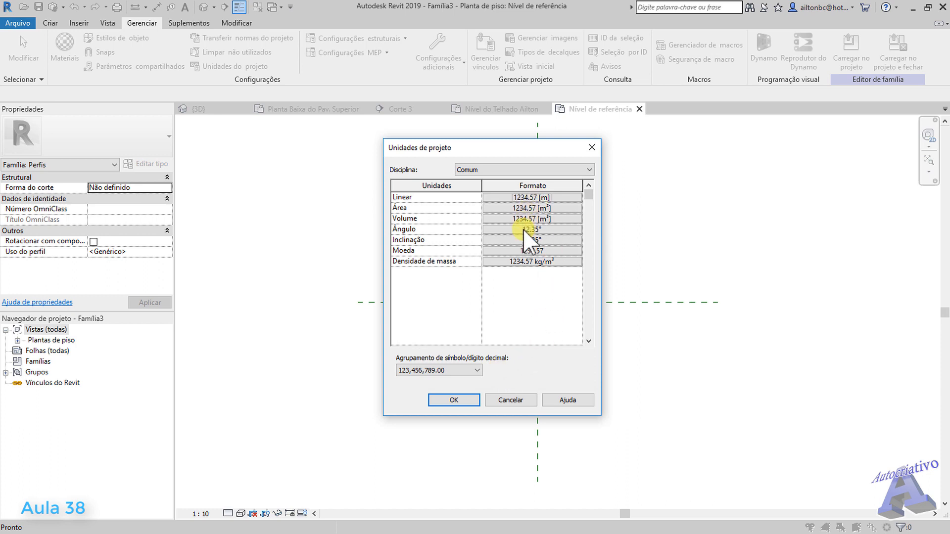
{"action": "left_click", "coordinate": [477, 370]}
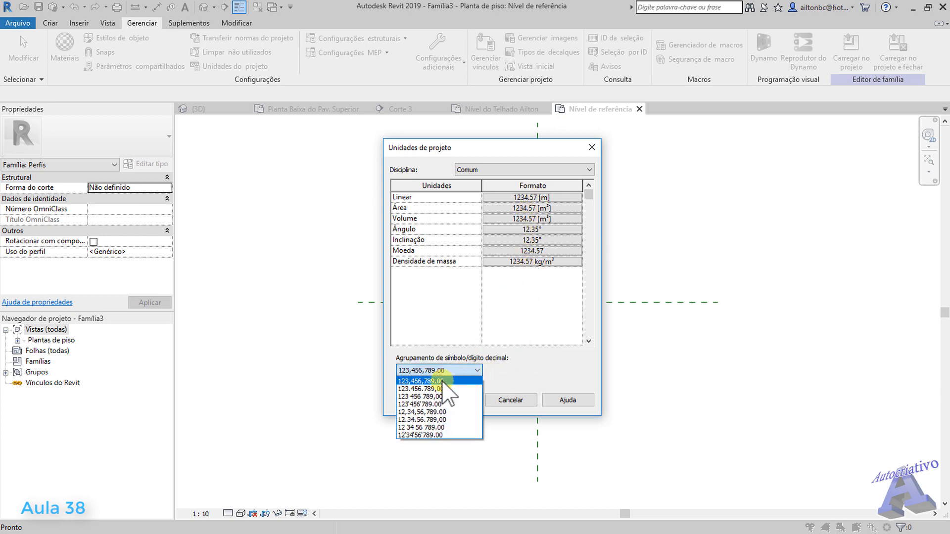
{"action": "left_click", "coordinate": [436, 379]}
{"action": "left_click", "coordinate": [454, 400]}
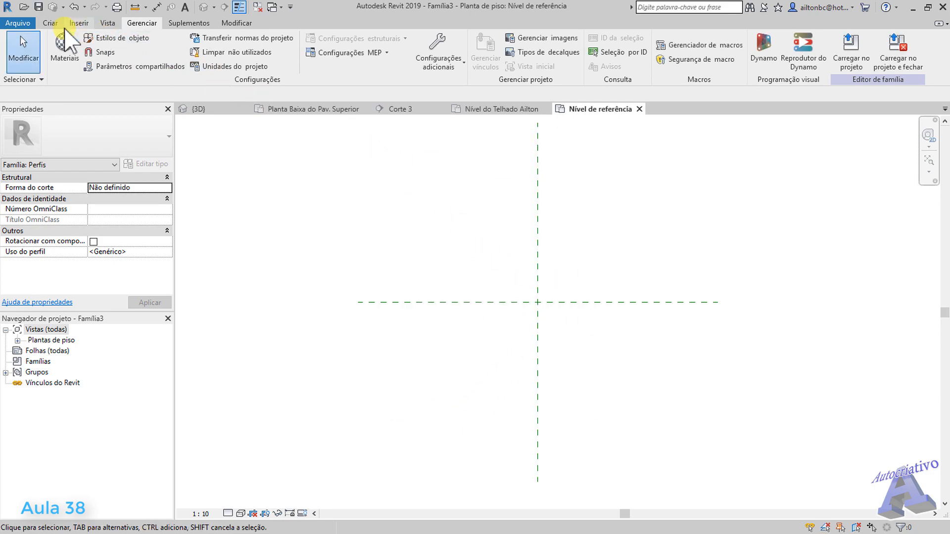
Step: Draw a profile circle with a radius of 0,09 m centred on the intersection of the two reference planes
{"action": "left_click", "coordinate": [50, 23]}
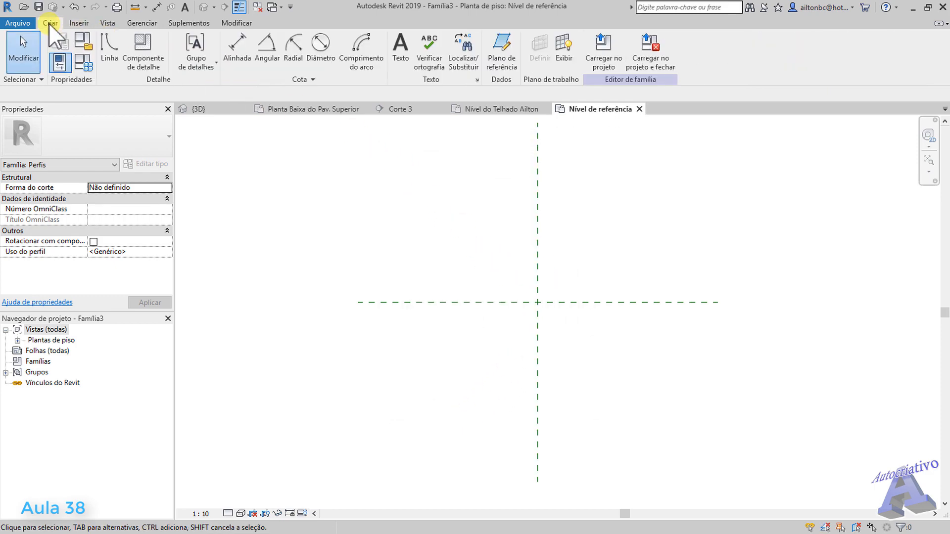
{"action": "left_click", "coordinate": [107, 50]}
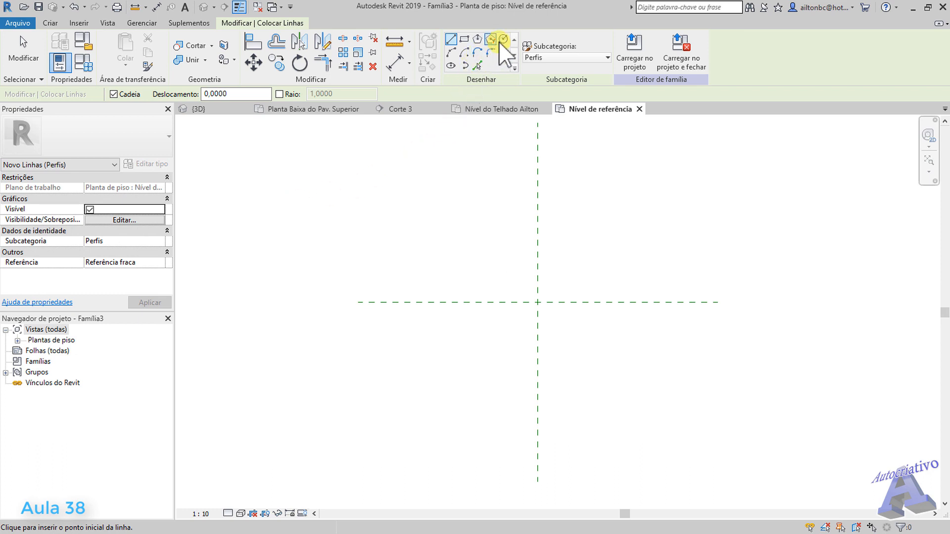
{"action": "left_click", "coordinate": [504, 39]}
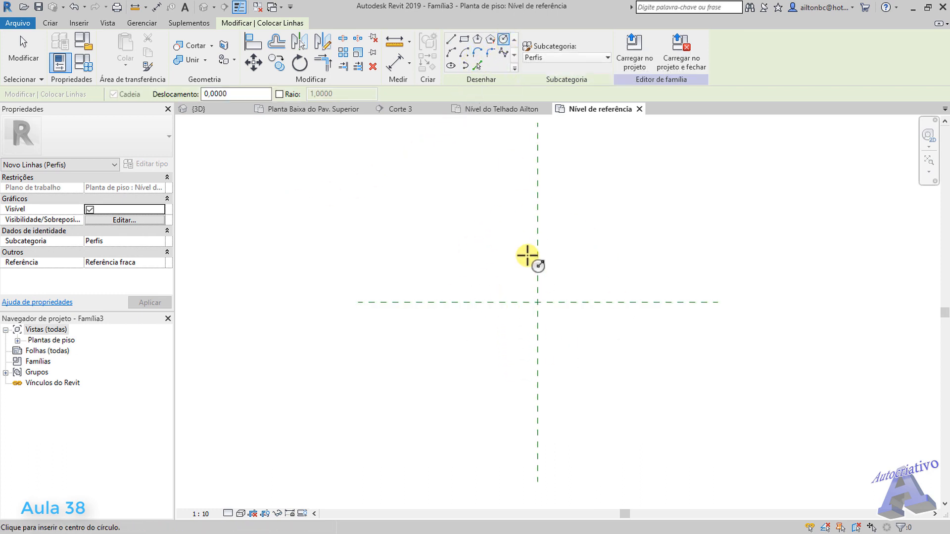
{"action": "middle_click_drag", "start_coordinate": [525, 254], "coordinate": [498, 252]}
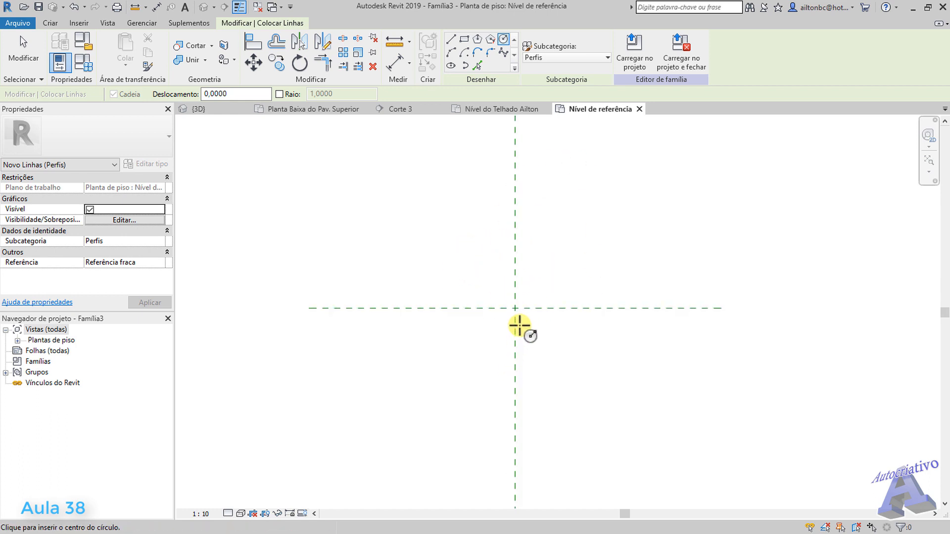
{"action": "left_click", "coordinate": [515, 308]}
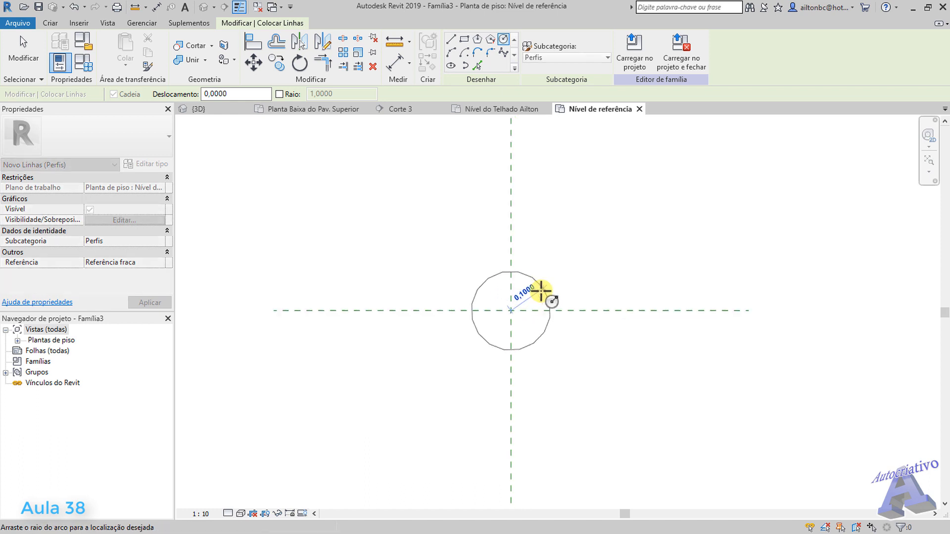
{"action": "scroll", "coordinate": [542, 293], "scroll_direction": "up", "scroll_amount": 2}
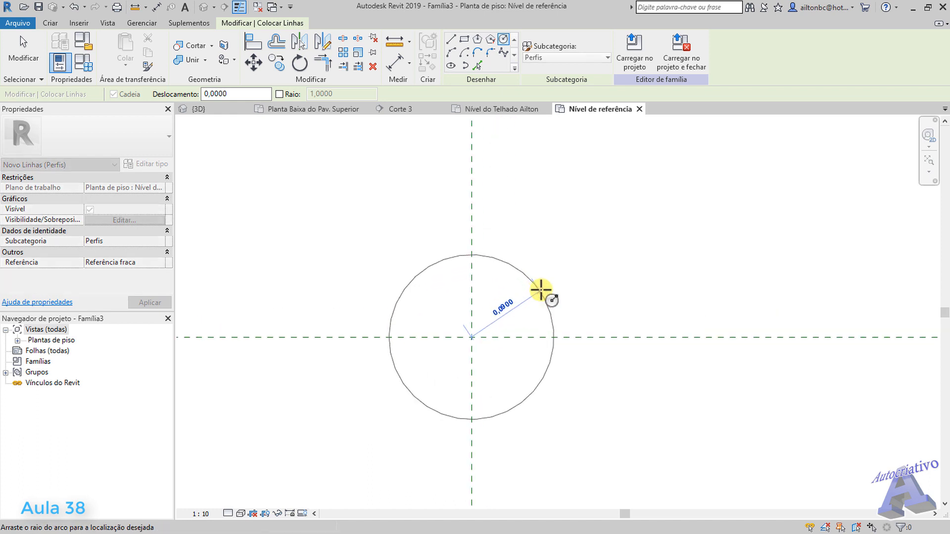
{"action": "left_click", "coordinate": [540, 289]}
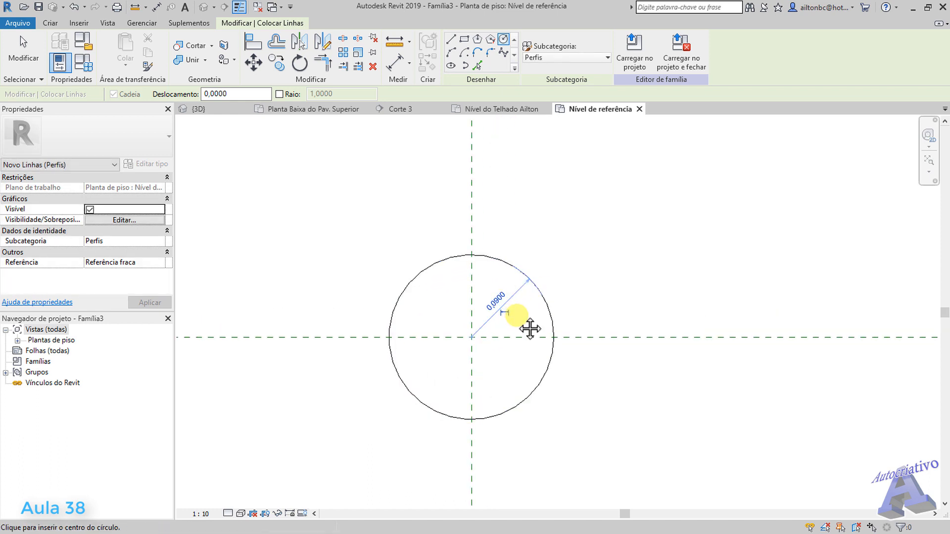
{"action": "middle_click_drag", "start_coordinate": [527, 325], "coordinate": [566, 291]}
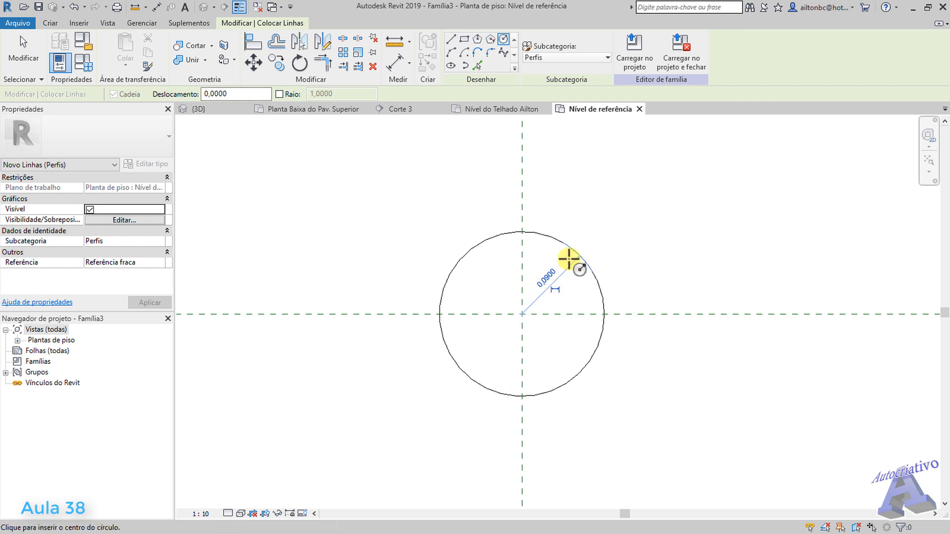
{"action": "scroll", "coordinate": [566, 266], "scroll_direction": "down", "scroll_amount": 1}
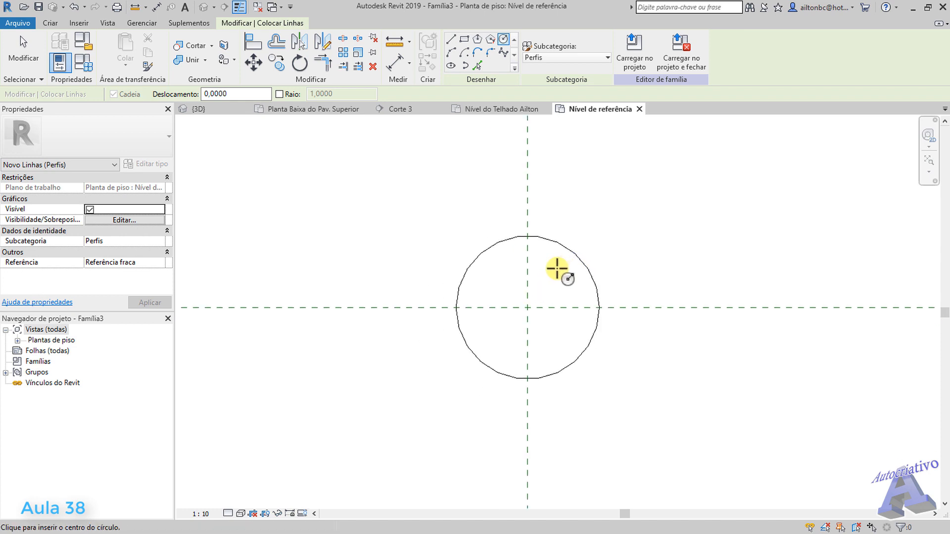
{"action": "key", "text": "Escape"}
{"action": "key", "text": "Escape"}
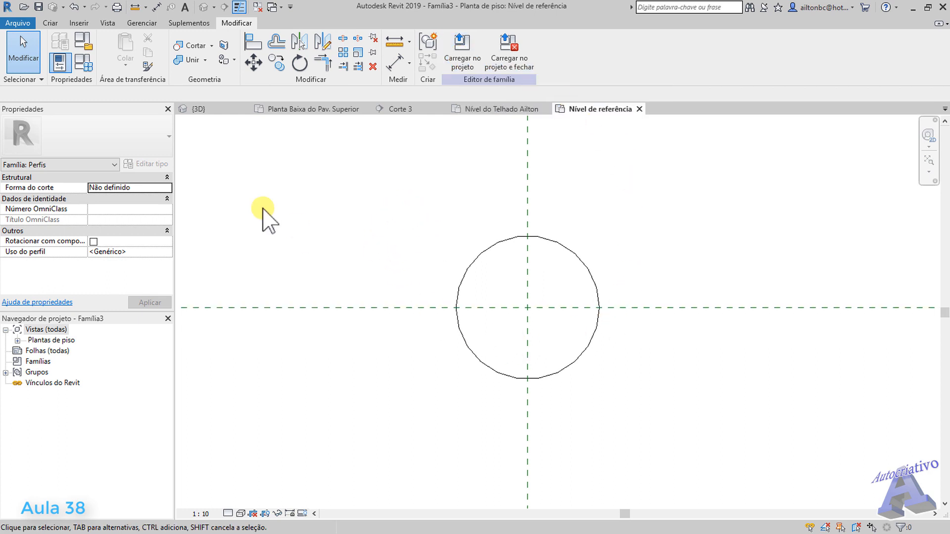
Step: Save the profile family as Perfil Cumeeira 9cm - Usuário.rfa in the Tema da Aula 38 folder and close it
{"action": "left_click", "coordinate": [13, 23]}
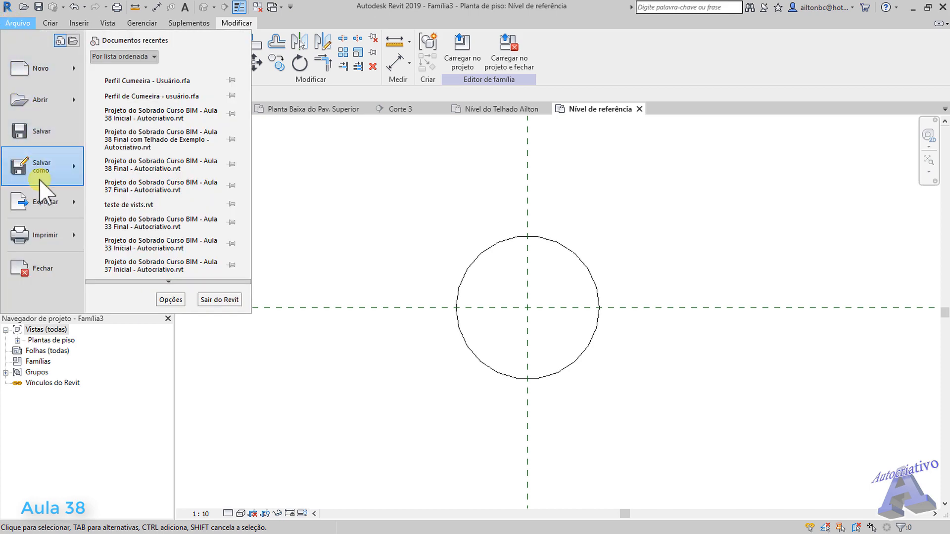
{"action": "mouse_move", "coordinate": [40, 174]}
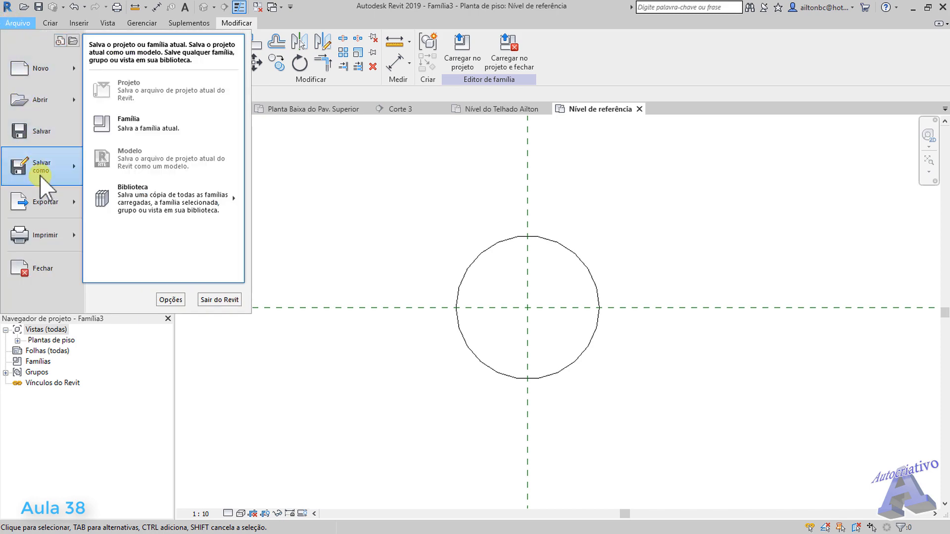
{"action": "left_click", "coordinate": [147, 123]}
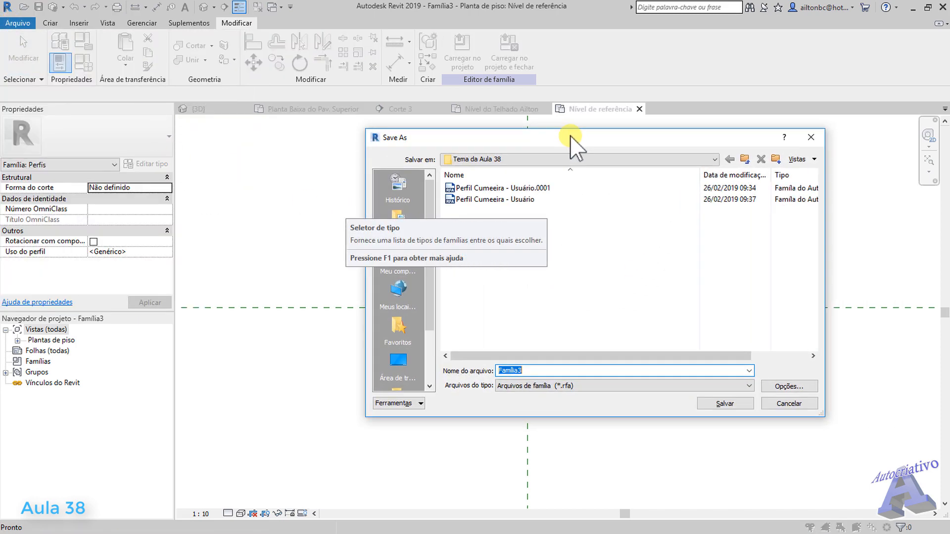
{"action": "left_click_drag", "start_coordinate": [569, 138], "coordinate": [520, 141]}
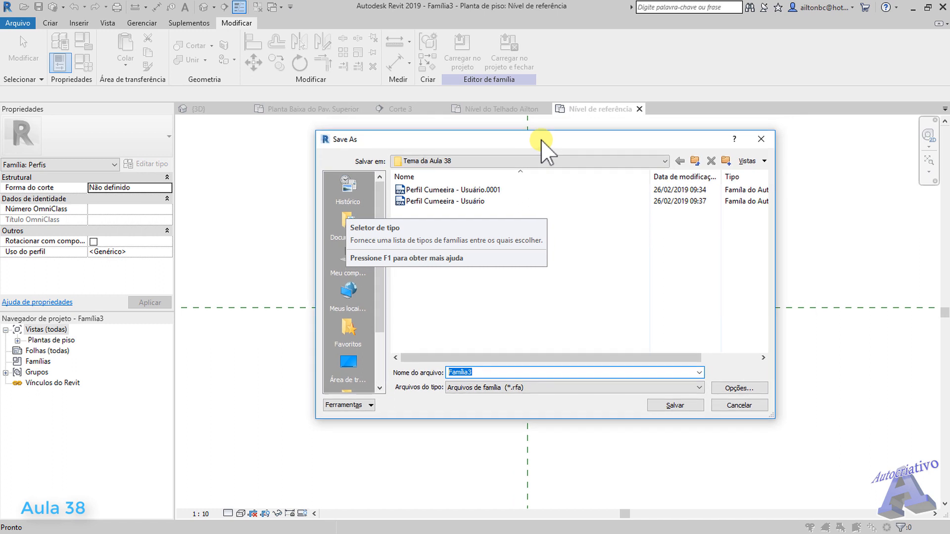
{"action": "left_click", "coordinate": [454, 202]}
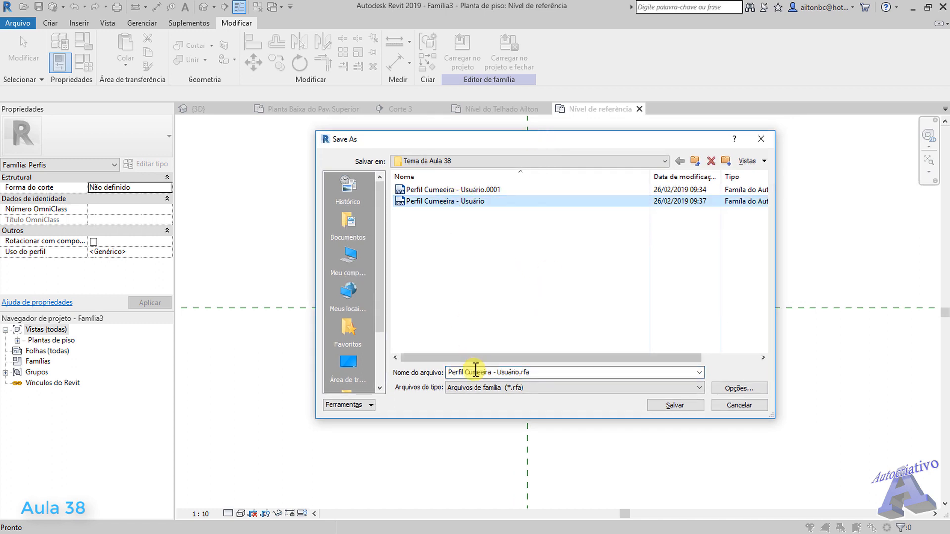
{"action": "left_click", "coordinate": [493, 374]}
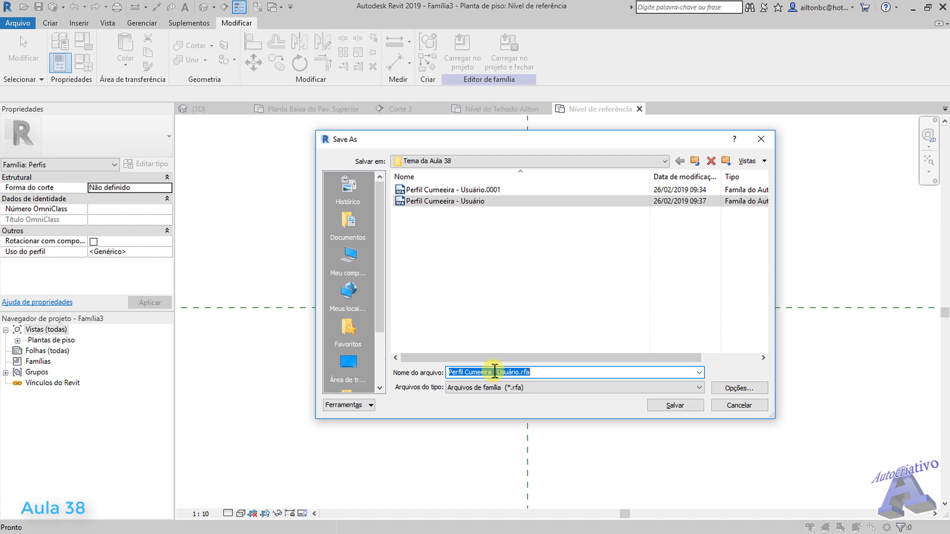
{"action": "left_click", "coordinate": [493, 374]}
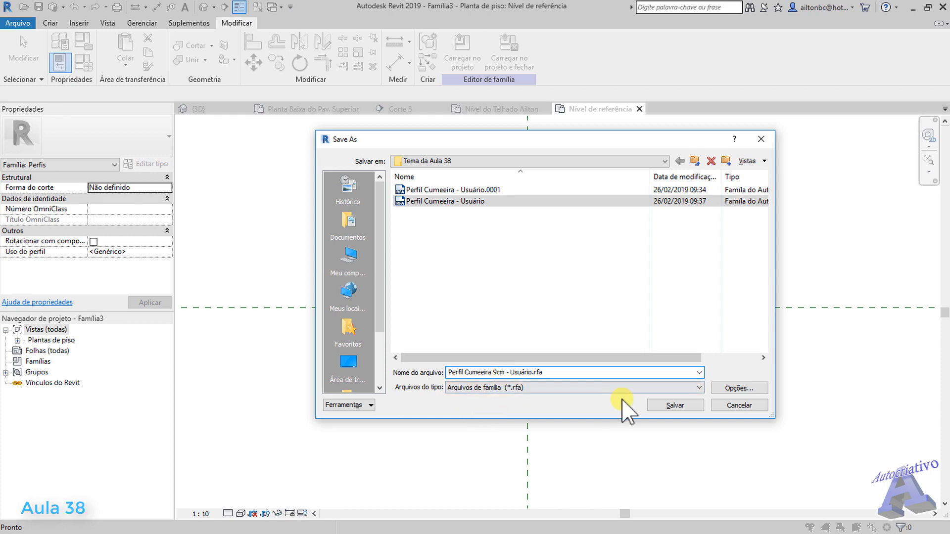
{"action": "left_click", "coordinate": [675, 406]}
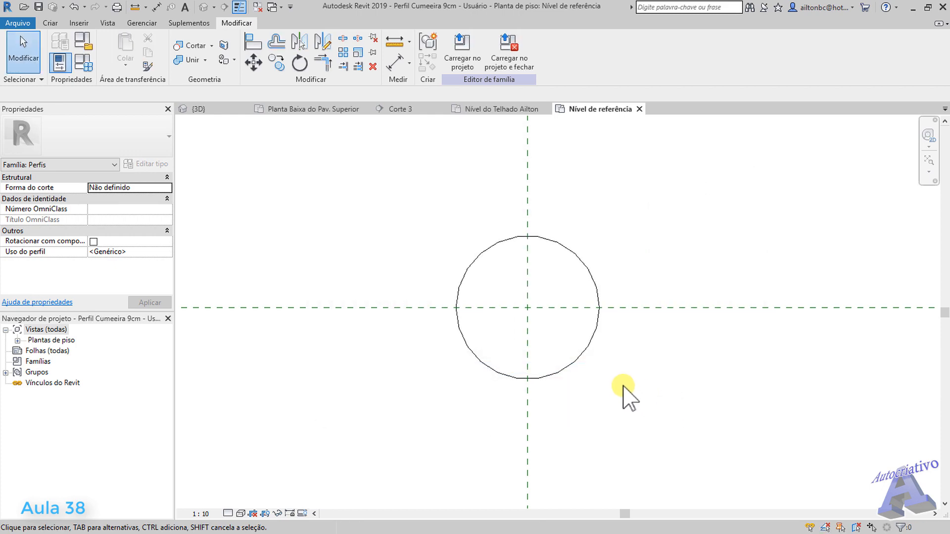
{"action": "left_click", "coordinate": [639, 109]}
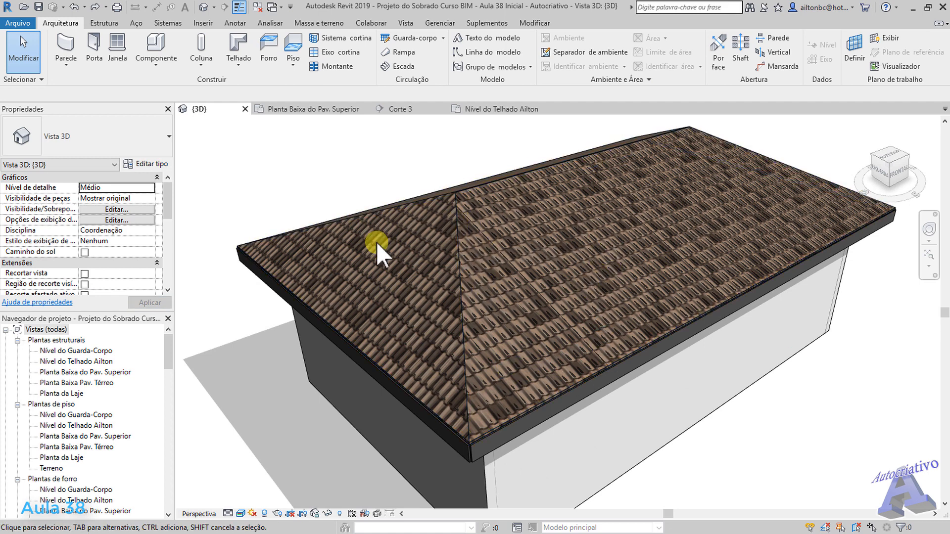
Step: Load the Perfil Cumeeira 9cm - Usuário profile family from the Tema da Aula 38 folder into the project
{"action": "left_click", "coordinate": [203, 22]}
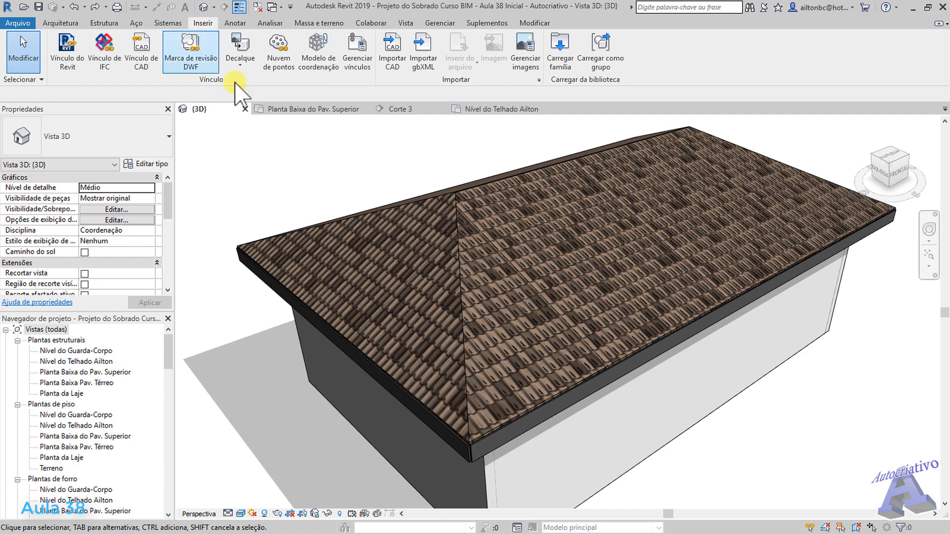
{"action": "left_click", "coordinate": [559, 64]}
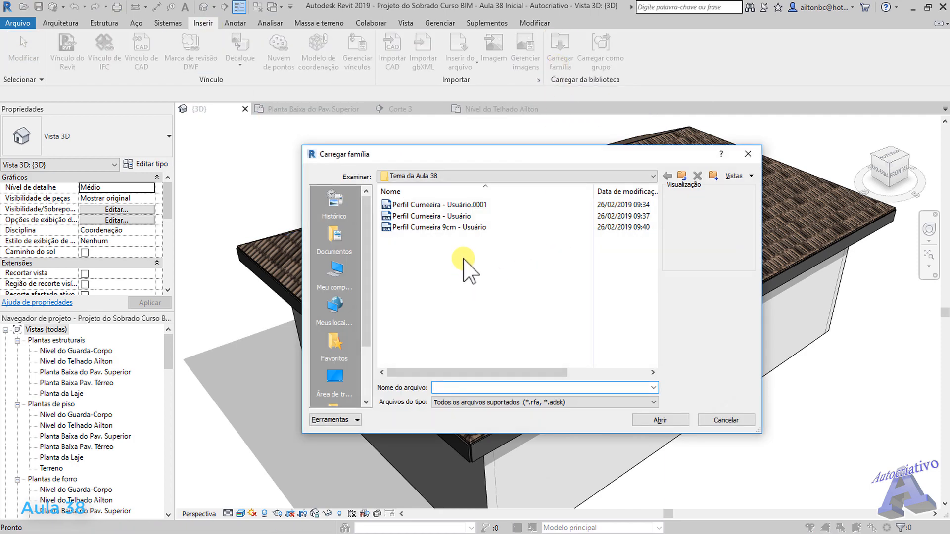
{"action": "double_click", "coordinate": [429, 229]}
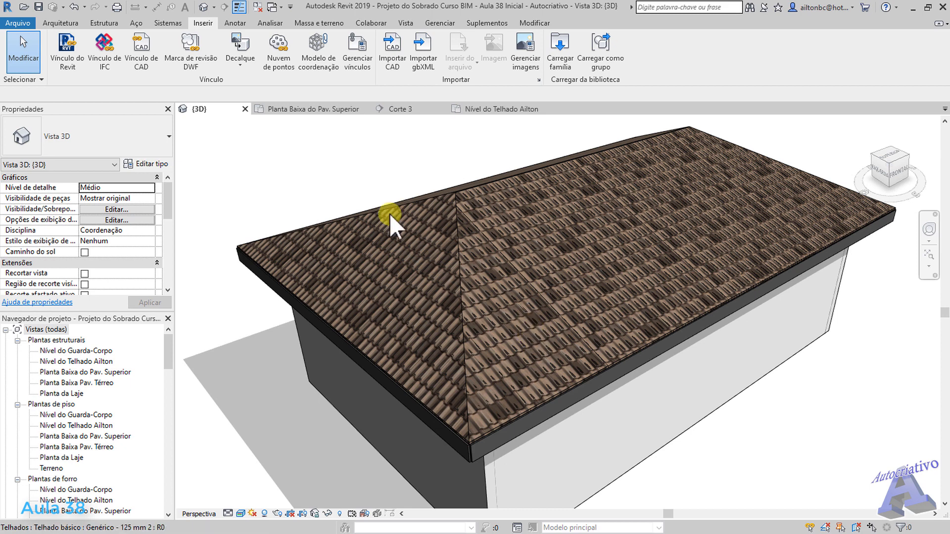
Step: Start a roof fascia (Telhado: borda) and duplicate its type as Cumeeira 9cm - Usuário
{"action": "left_click", "coordinate": [75, 24]}
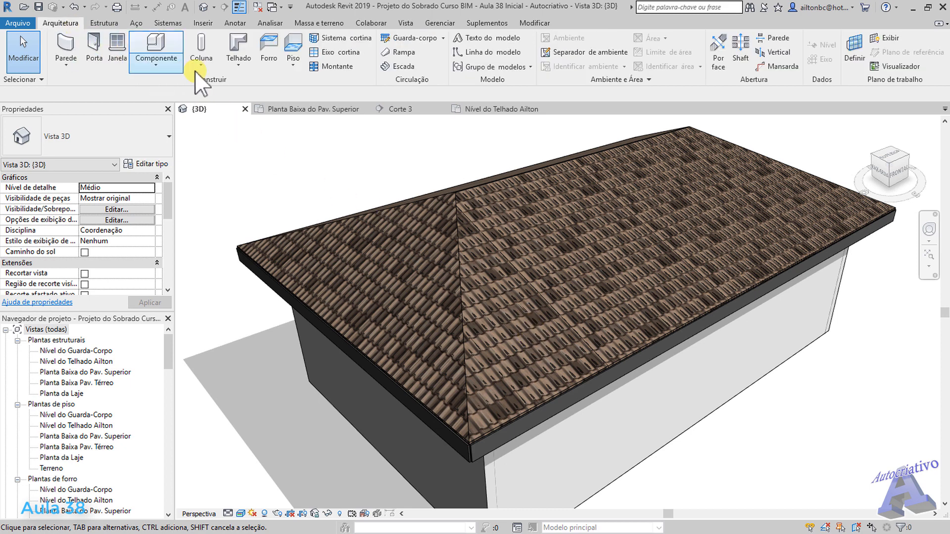
{"action": "left_click", "coordinate": [239, 62]}
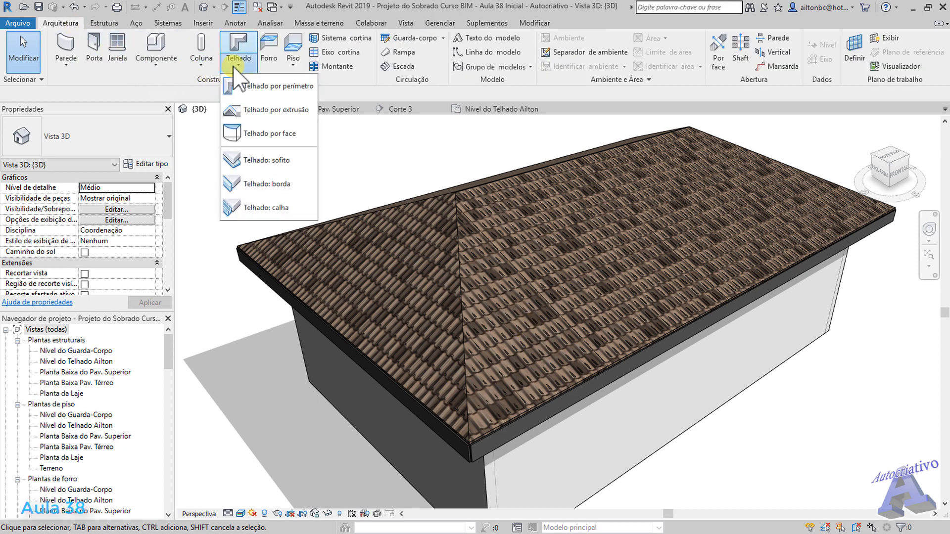
{"action": "left_click", "coordinate": [285, 190]}
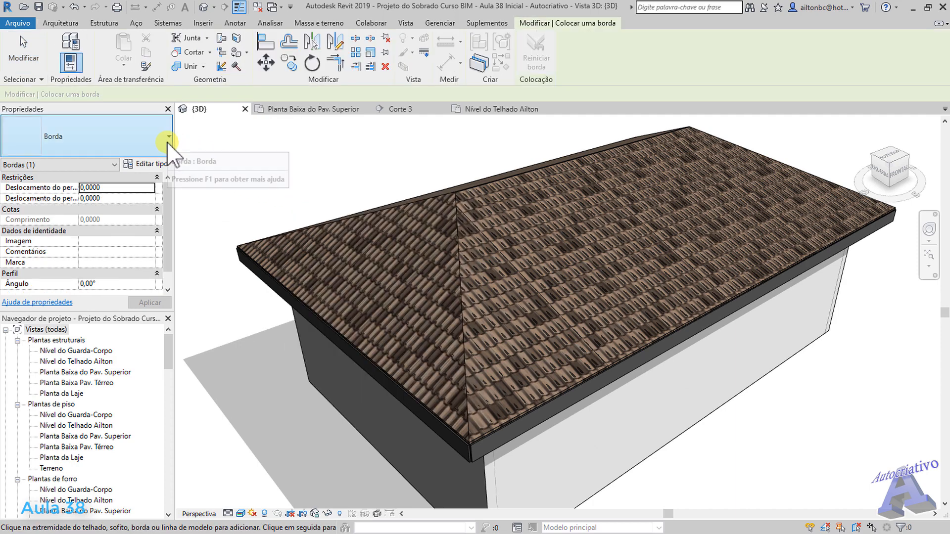
{"action": "left_click", "coordinate": [148, 164]}
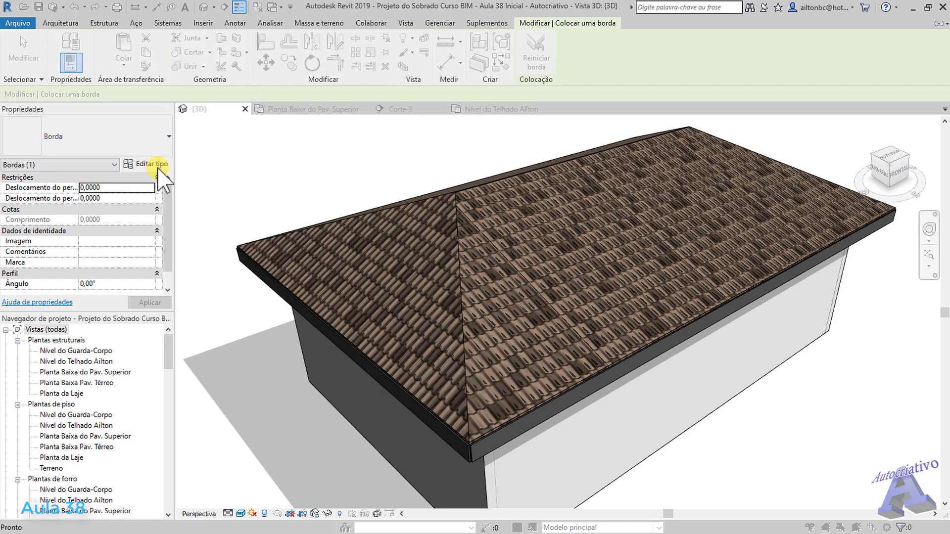
{"action": "left_click", "coordinate": [685, 169]}
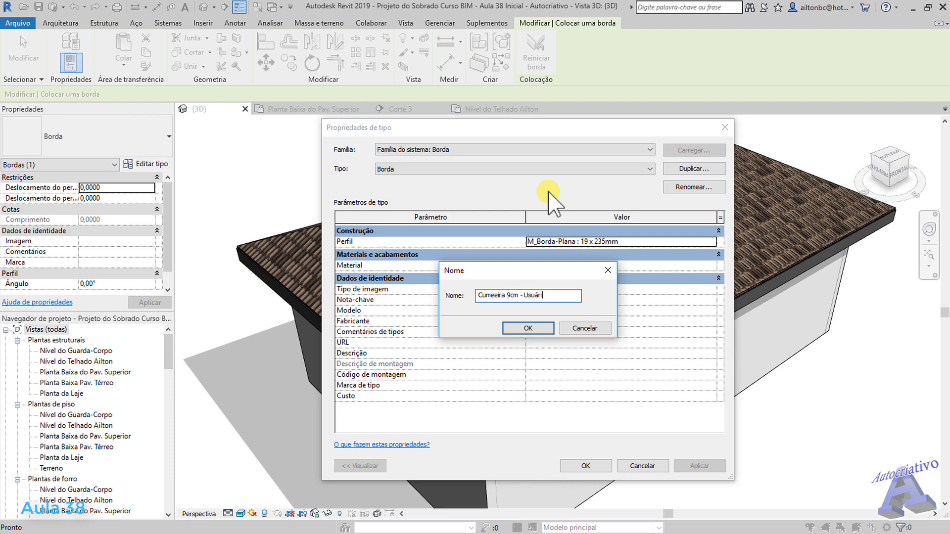
{"action": "left_click", "coordinate": [527, 328]}
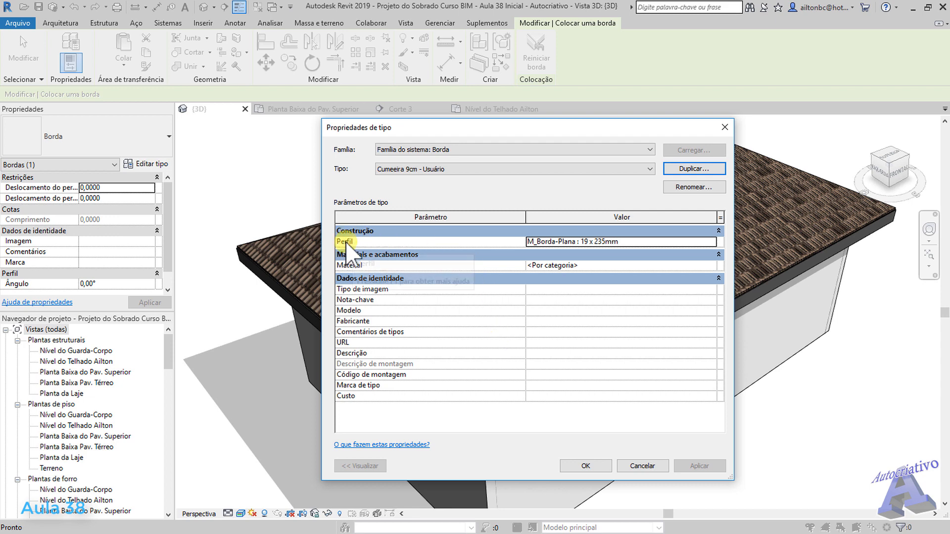
Step: Set the new fascia type's profile to Perfil Cumeeira 9cm - Usuário
{"action": "left_click", "coordinate": [707, 242]}
{"action": "left_click", "coordinate": [711, 242]}
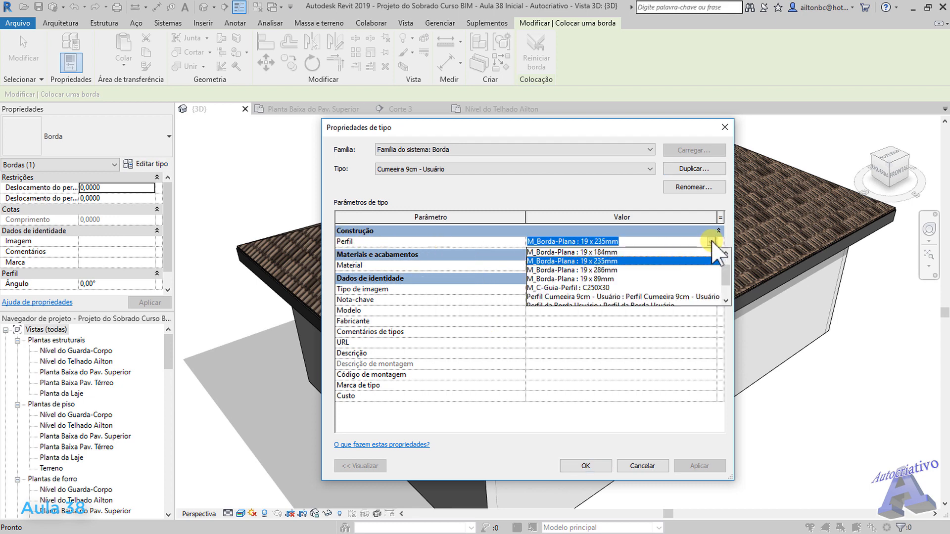
{"action": "scroll", "coordinate": [728, 274], "scroll_direction": "down", "scroll_amount": 1}
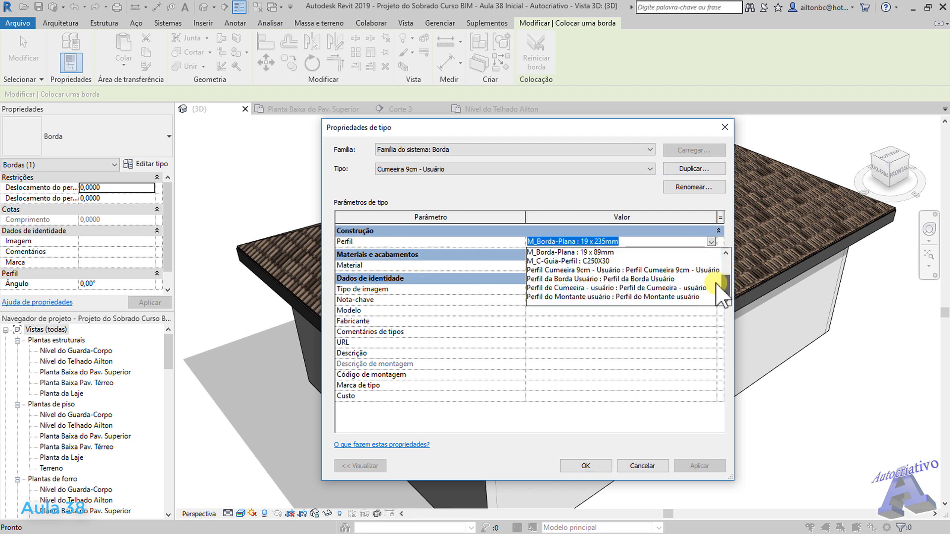
{"action": "left_click", "coordinate": [675, 270]}
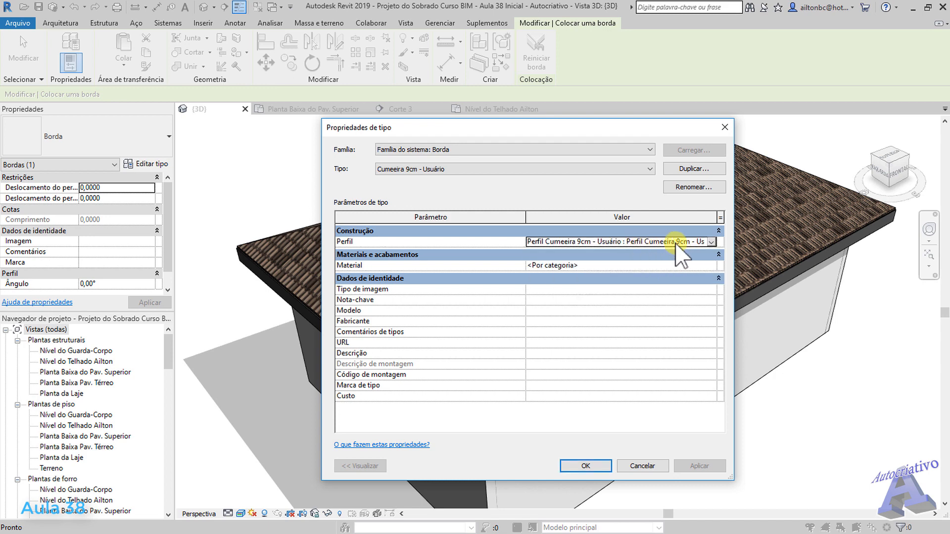
Step: Assign the Telhado, Azulejo material to the fascia type, checking its appearance texture, and accept the type properties
{"action": "left_click", "coordinate": [663, 268]}
{"action": "left_click", "coordinate": [712, 267]}
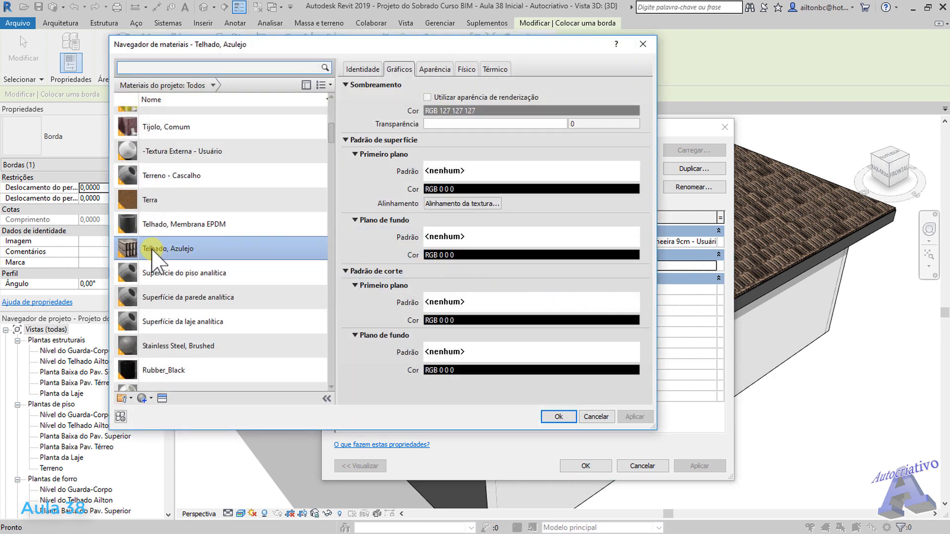
{"action": "left_click", "coordinate": [435, 70]}
{"action": "left_click", "coordinate": [509, 213]}
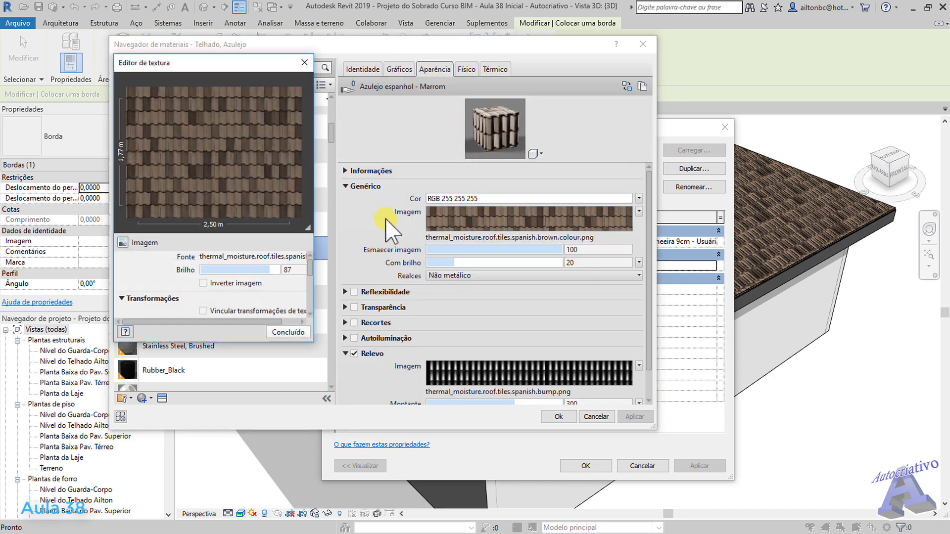
{"action": "scroll", "coordinate": [312, 267], "scroll_direction": "down", "scroll_amount": 5}
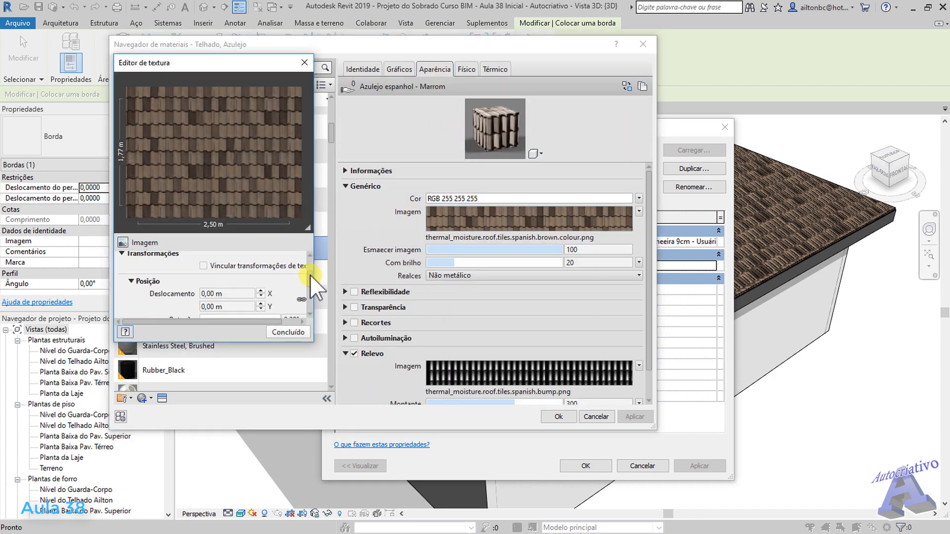
{"action": "left_click", "coordinate": [289, 332]}
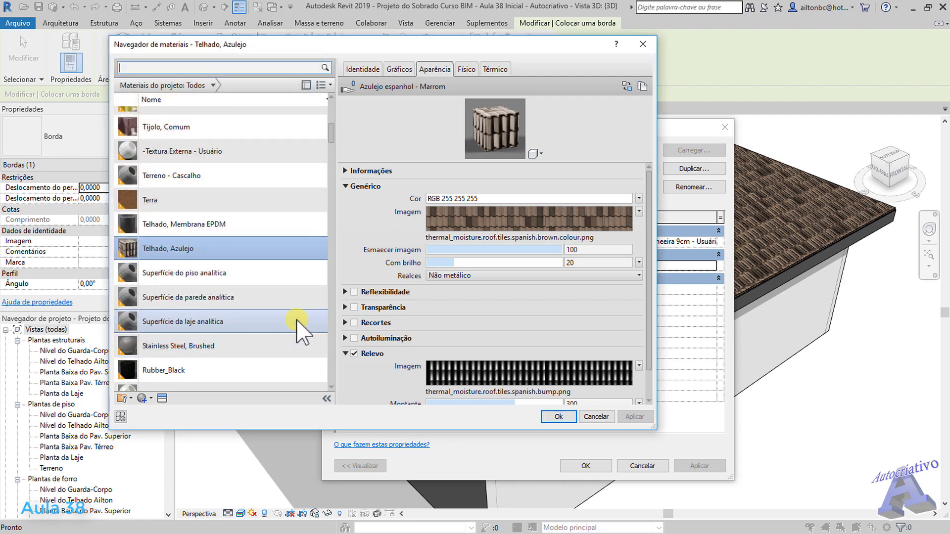
{"action": "double_click", "coordinate": [161, 249]}
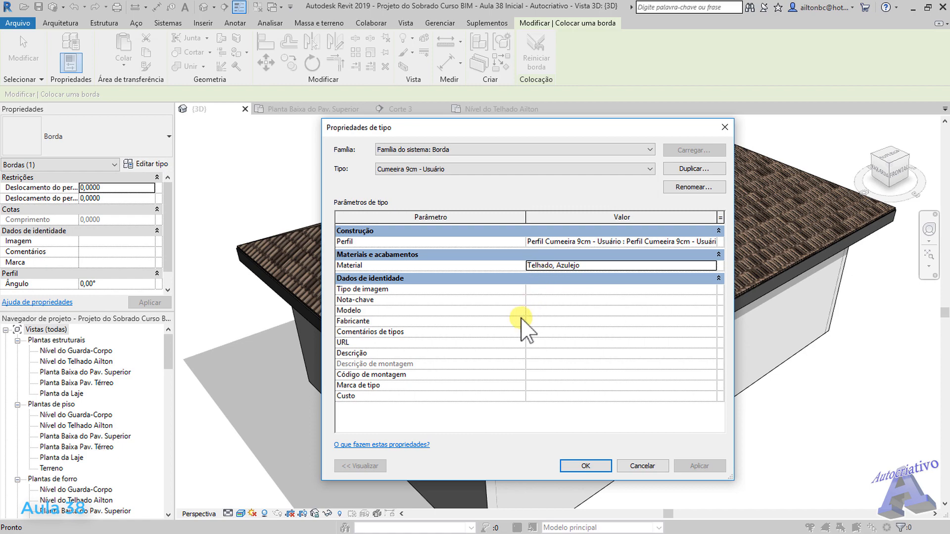
{"action": "left_click", "coordinate": [586, 466]}
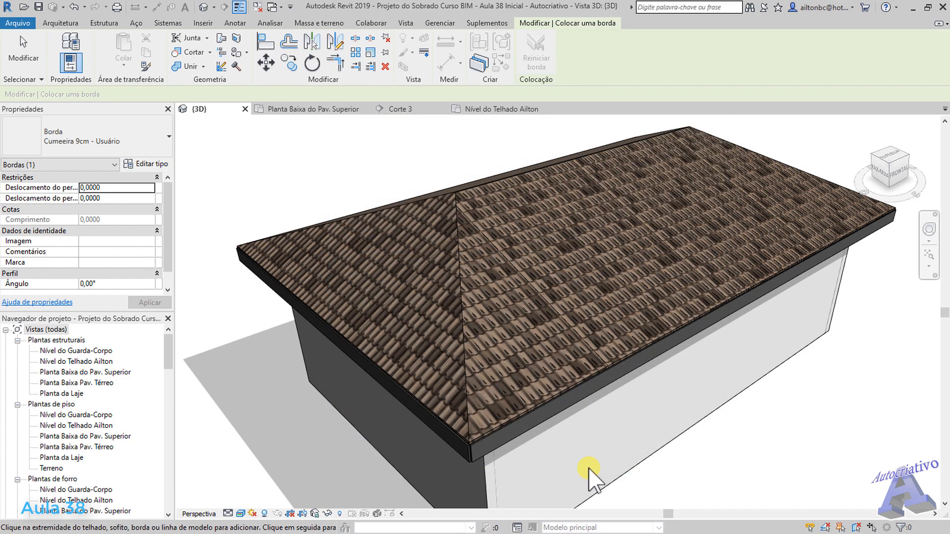
Step: Place the Cumeeira 9cm - Usuário fascia along the roof's horizontal ridge and the hip at the nearest corner
{"action": "scroll", "coordinate": [478, 384], "scroll_direction": "up", "scroll_amount": 5}
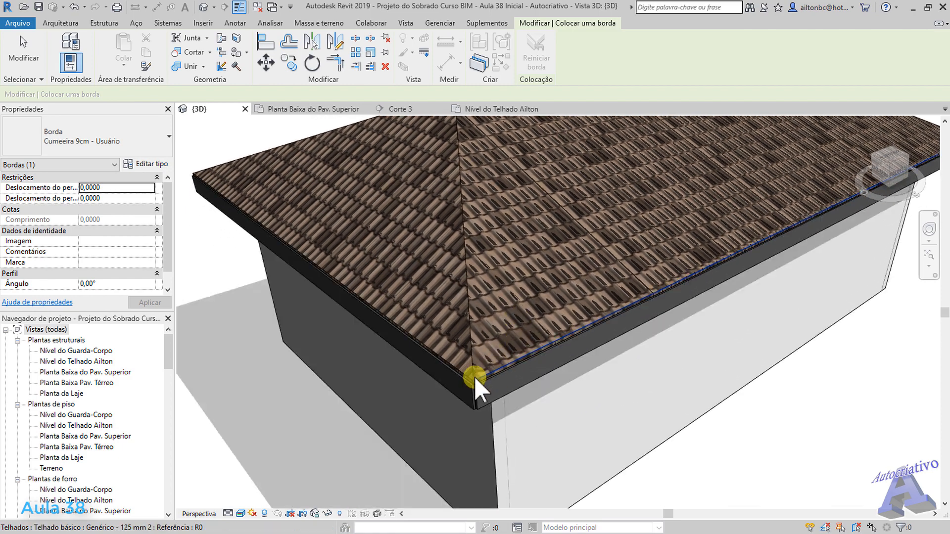
{"action": "scroll", "coordinate": [477, 384], "scroll_direction": "down", "scroll_amount": 1}
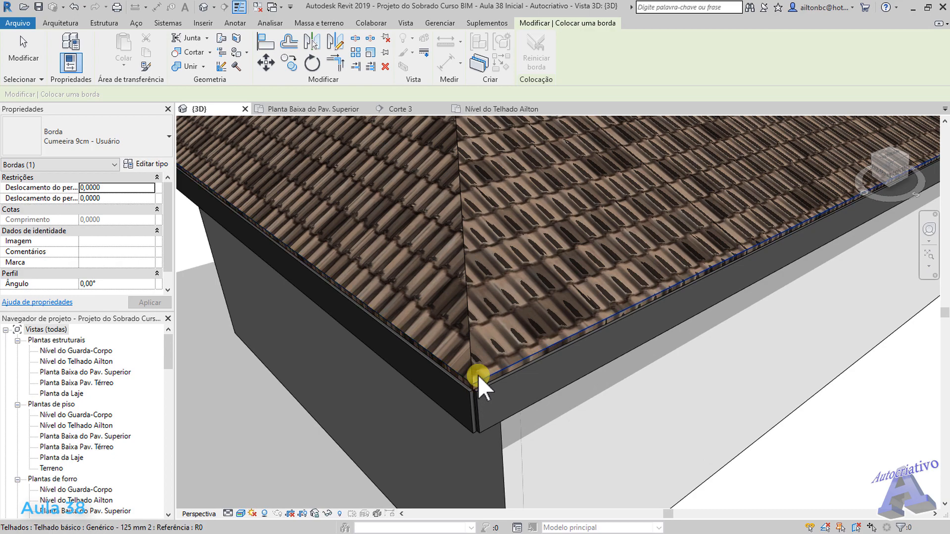
{"action": "scroll", "coordinate": [478, 376], "scroll_direction": "down", "scroll_amount": 5}
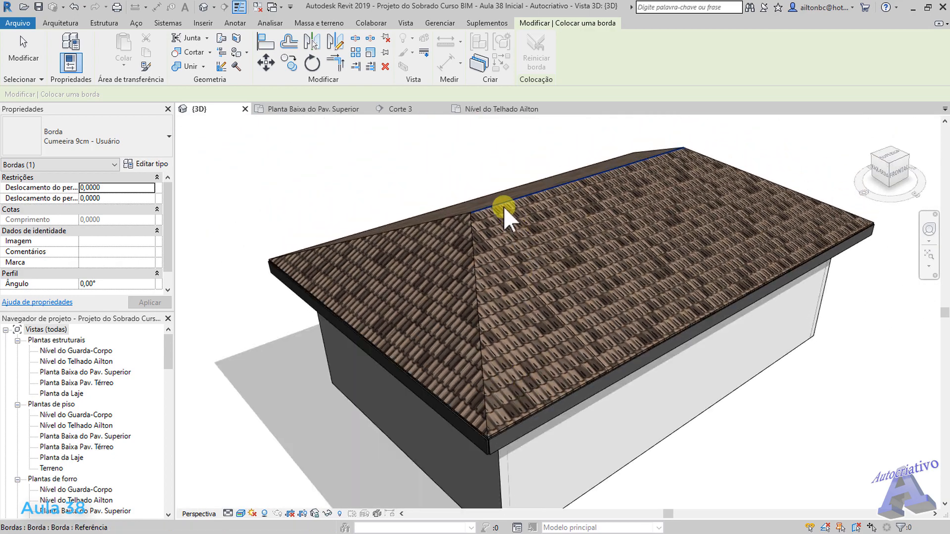
{"action": "scroll", "coordinate": [503, 206], "scroll_direction": "up", "scroll_amount": 2}
{"action": "middle_click_drag", "start_coordinate": [503, 206], "coordinate": [509, 230], "text": "shift"}
{"action": "scroll", "coordinate": [506, 242], "scroll_direction": "down", "scroll_amount": 2}
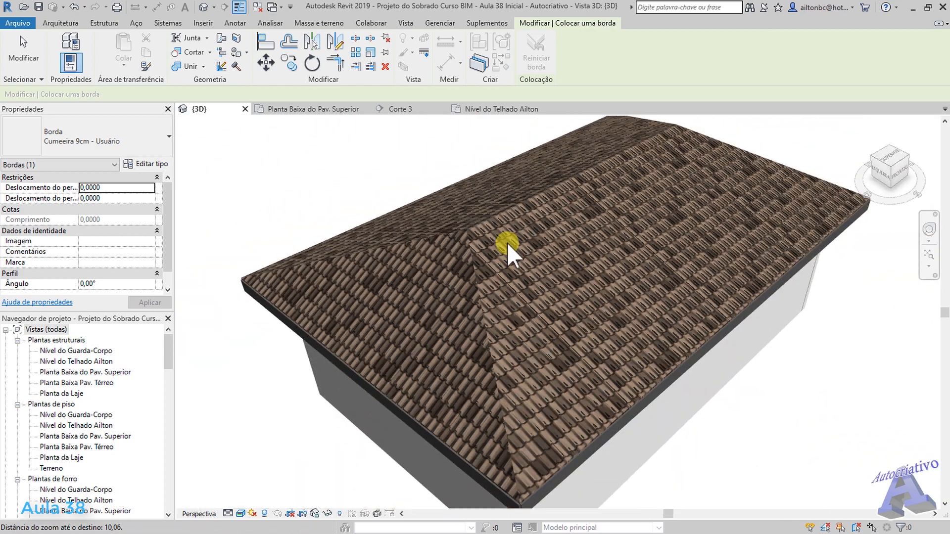
{"action": "left_click", "coordinate": [500, 213]}
{"action": "middle_click_drag", "start_coordinate": [695, 282], "coordinate": [698, 258], "text": "shift"}
{"action": "left_click", "coordinate": [462, 275]}
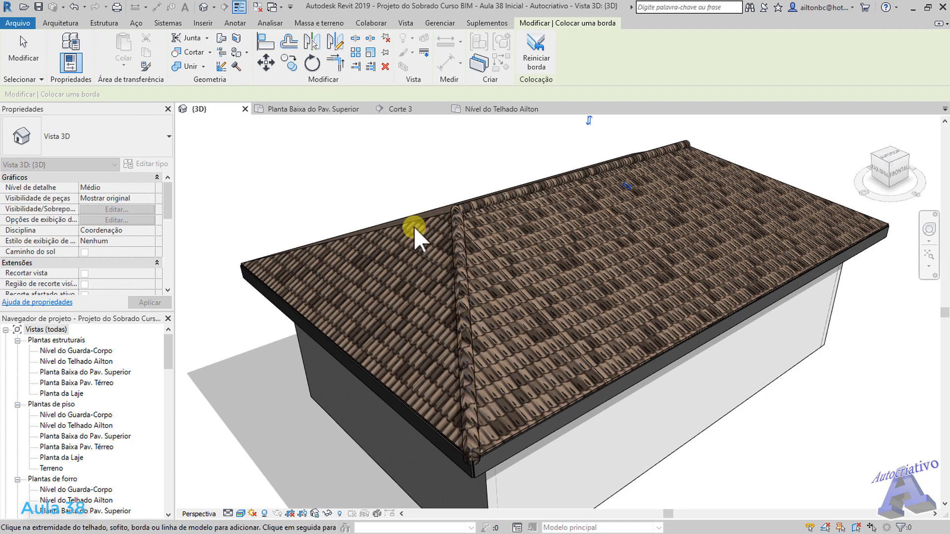
Step: Place the ridge-tile fascia along the three remaining hips of the roof
{"action": "left_click", "coordinate": [412, 223]}
{"action": "middle_click_drag", "start_coordinate": [744, 245], "coordinate": [830, 194], "text": "shift"}
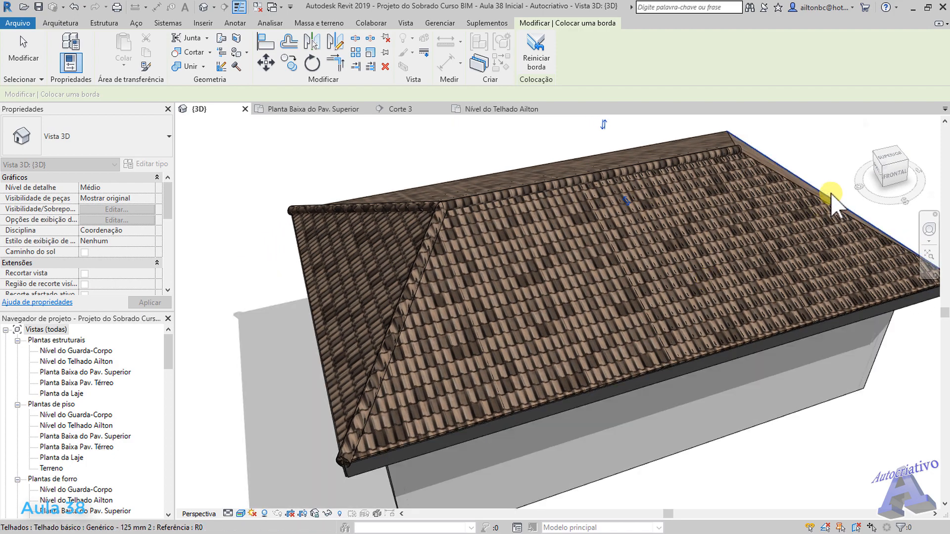
{"action": "left_click", "coordinate": [819, 201]}
{"action": "middle_click_drag", "start_coordinate": [830, 293], "coordinate": [589, 388], "text": "shift"}
{"action": "left_click", "coordinate": [585, 280]}
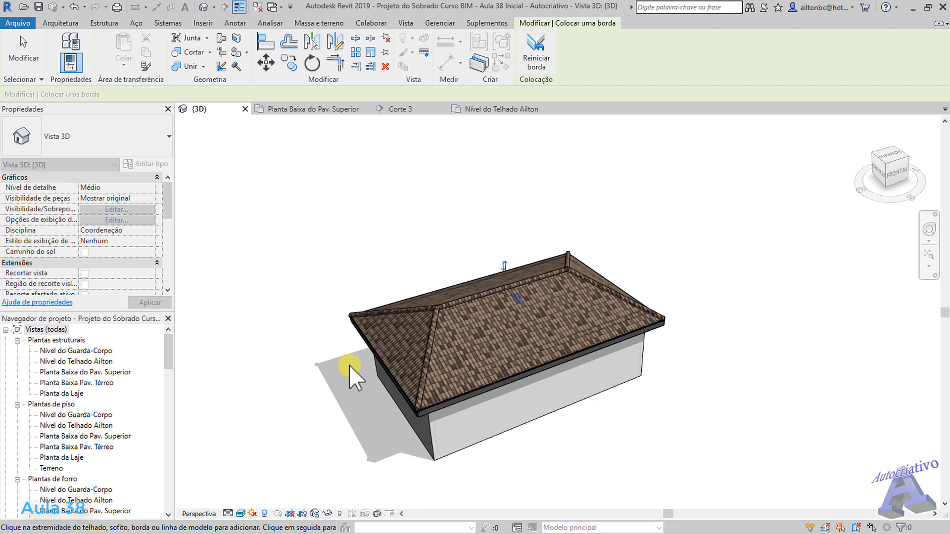
Step: Start a roof gutter (Telhado: calha) with the default Calha type and place it along one eave of the roof
{"action": "left_click", "coordinate": [65, 26]}
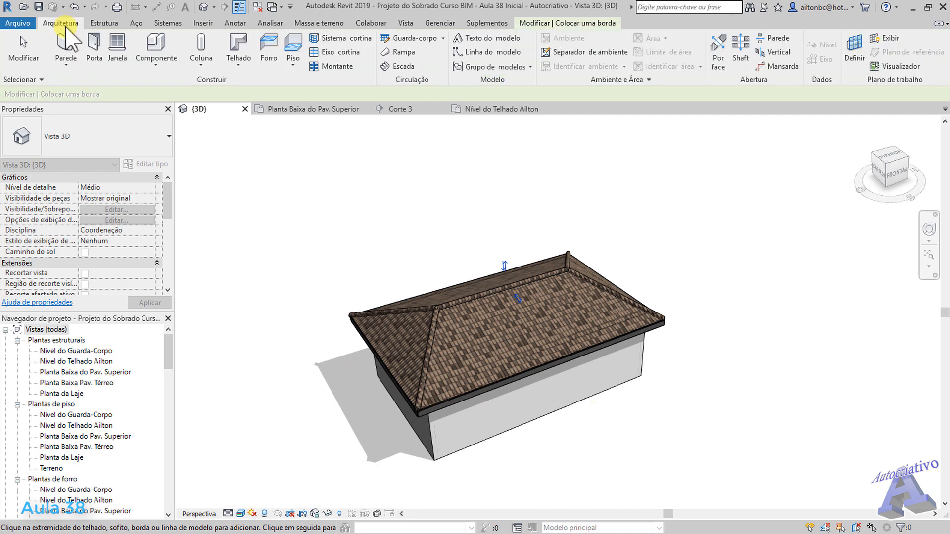
{"action": "left_click", "coordinate": [238, 63]}
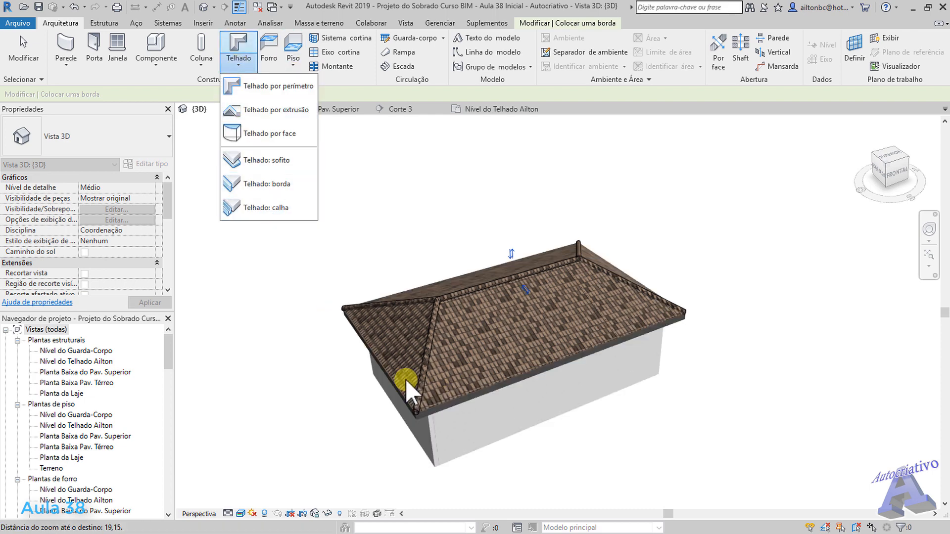
{"action": "left_click", "coordinate": [280, 209]}
{"action": "middle_click_drag", "start_coordinate": [456, 398], "coordinate": [467, 352]}
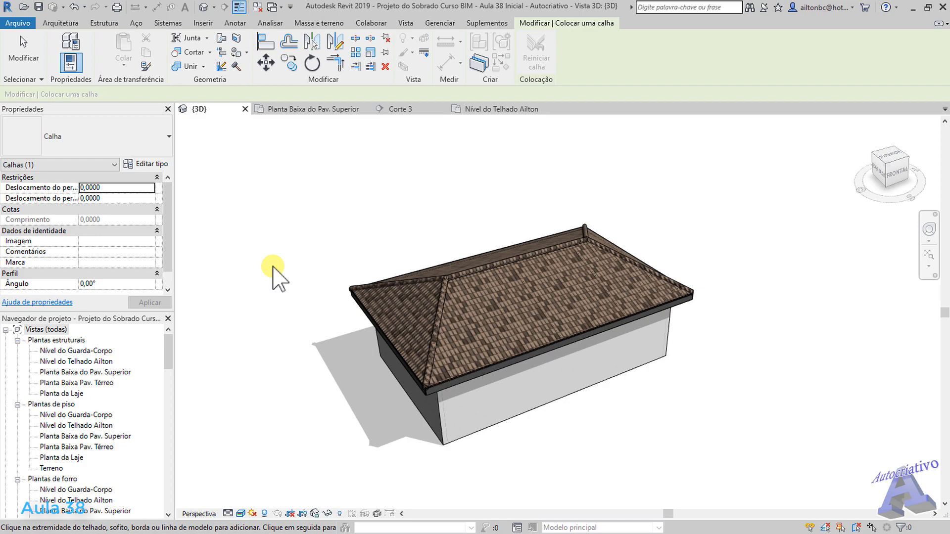
{"action": "scroll", "coordinate": [430, 322], "scroll_direction": "up", "scroll_amount": 10}
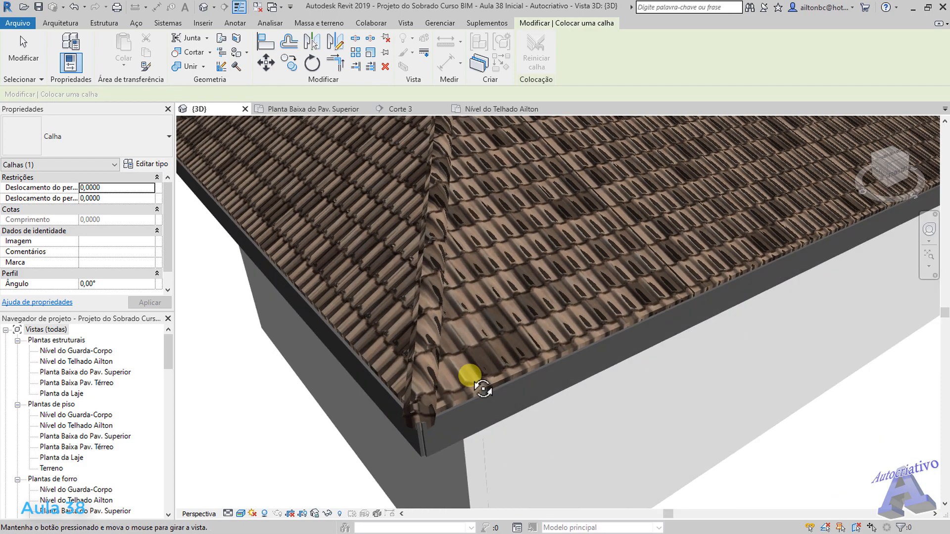
{"action": "middle_click_drag", "start_coordinate": [470, 376], "coordinate": [413, 349], "text": "shift"}
{"action": "scroll", "coordinate": [414, 350], "scroll_direction": "up", "scroll_amount": 3}
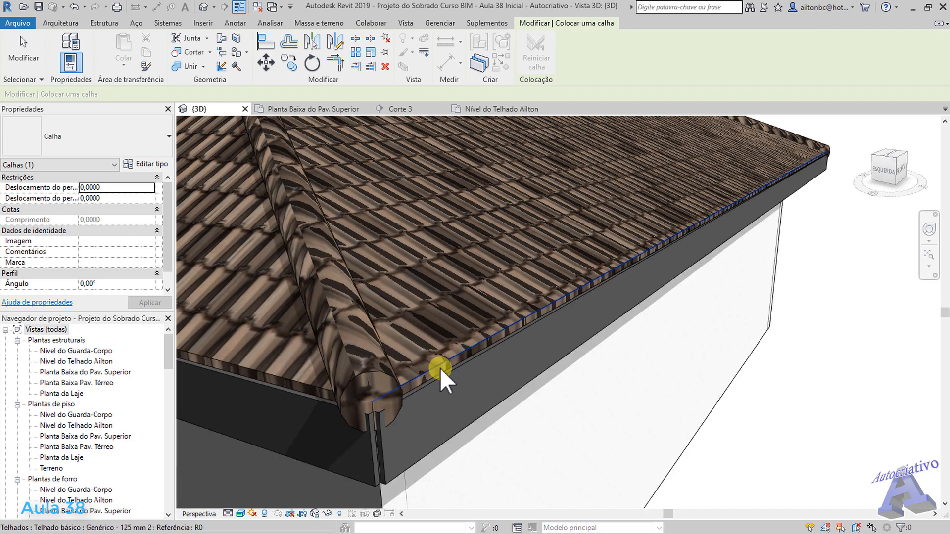
{"action": "left_click", "coordinate": [438, 367]}
Step: Continue the gutter along the next two eaves around the roof
{"action": "middle_click_drag", "start_coordinate": [424, 448], "coordinate": [463, 406], "text": "shift"}
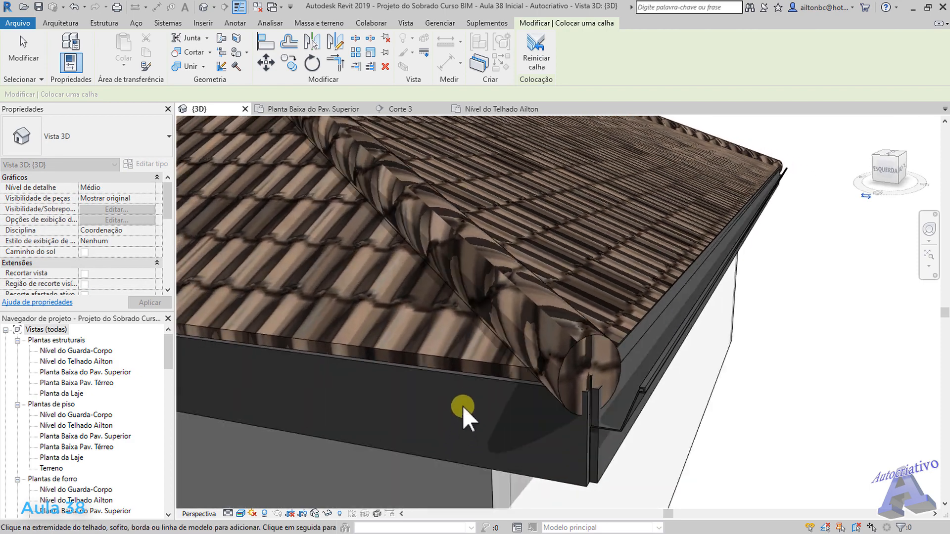
{"action": "left_click", "coordinate": [470, 376]}
{"action": "scroll", "coordinate": [467, 381], "scroll_direction": "down", "scroll_amount": 4}
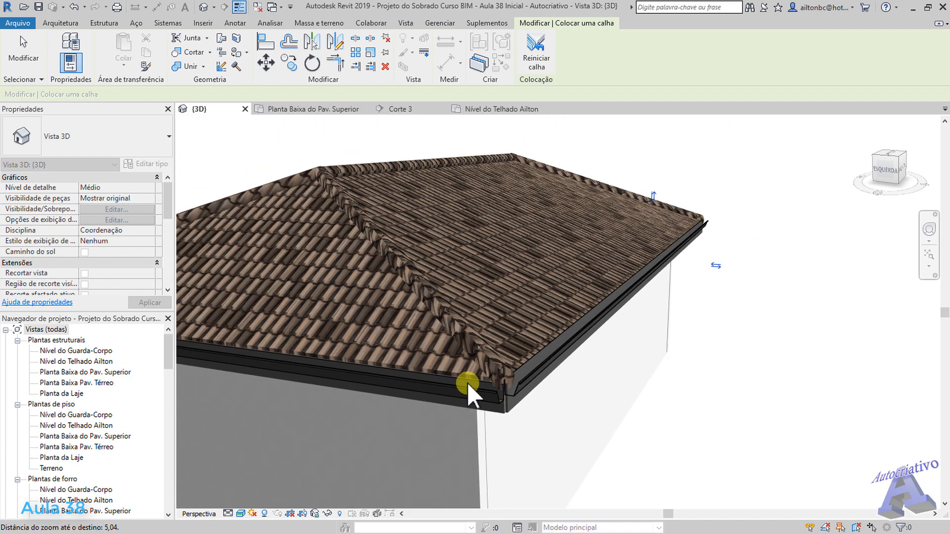
{"action": "middle_click_drag", "start_coordinate": [467, 381], "coordinate": [423, 392], "text": "shift"}
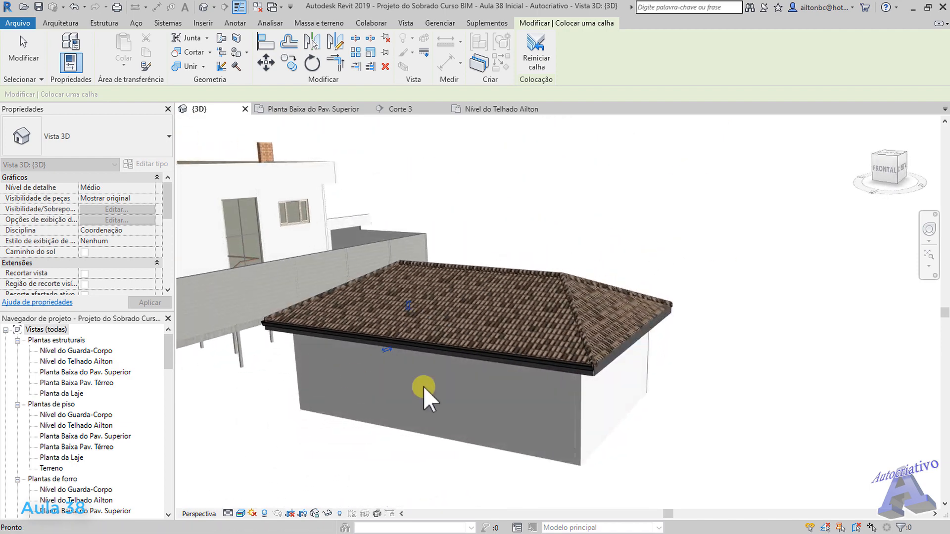
{"action": "scroll", "coordinate": [583, 364], "scroll_direction": "up", "scroll_amount": 5}
{"action": "scroll", "coordinate": [569, 322], "scroll_direction": "down", "scroll_amount": 3}
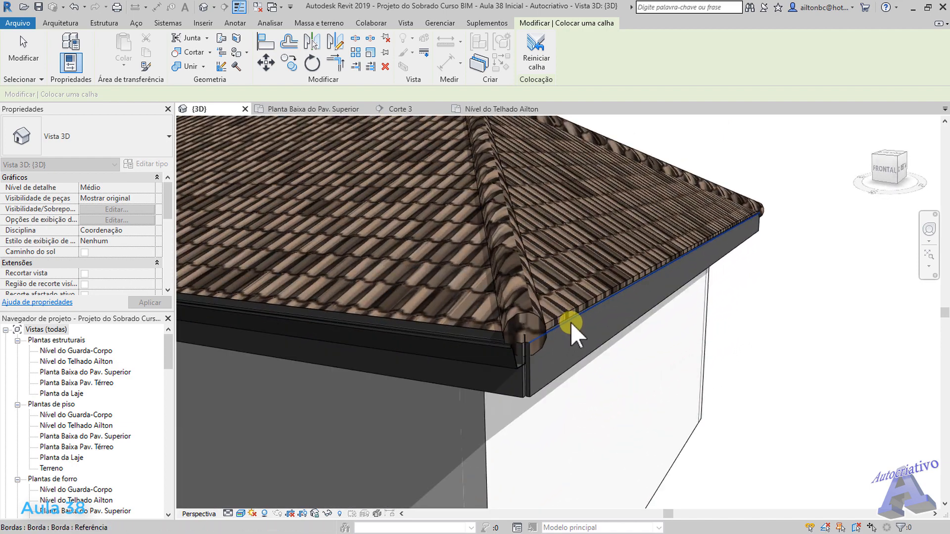
{"action": "left_click", "coordinate": [571, 322]}
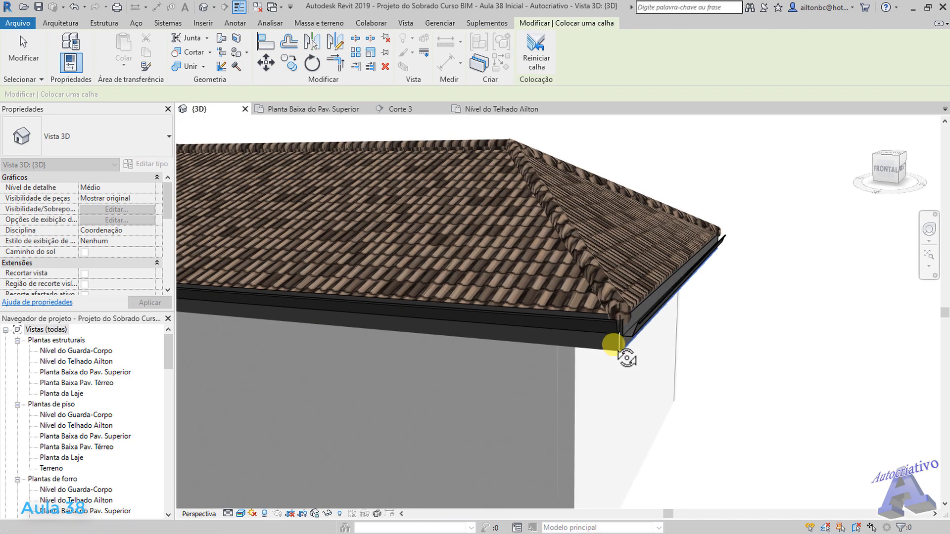
Step: Place the gutter along the last remaining eave of the hip roof so it meets the neighbouring gutter at the corner
{"action": "scroll", "coordinate": [685, 297], "scroll_direction": "up", "scroll_amount": 5}
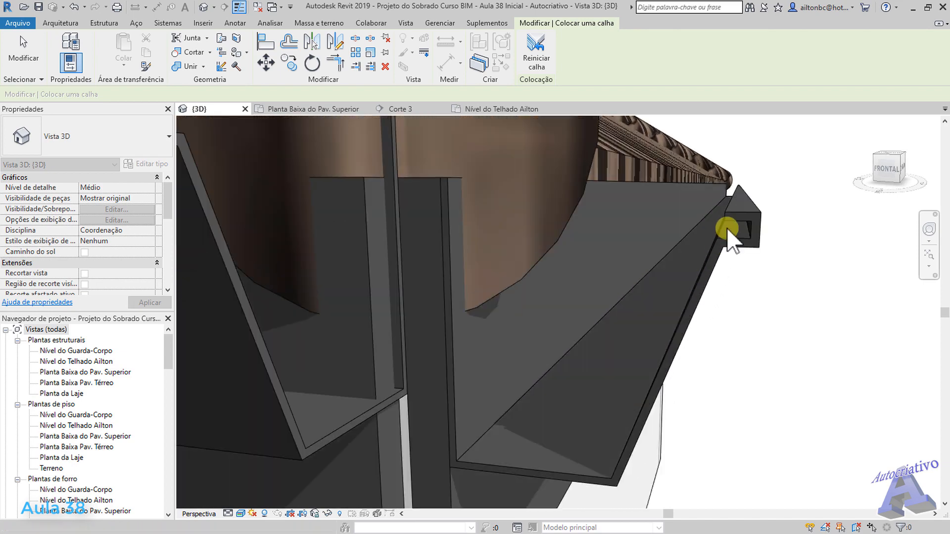
{"action": "scroll", "coordinate": [688, 349], "scroll_direction": "down", "scroll_amount": 5}
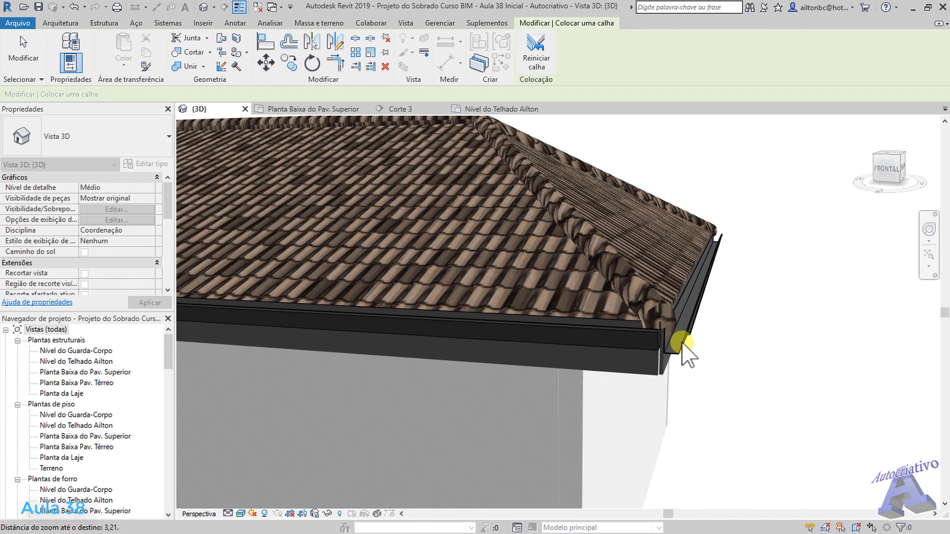
{"action": "scroll", "coordinate": [681, 341], "scroll_direction": "down", "scroll_amount": 2}
{"action": "middle_click_drag", "start_coordinate": [712, 300], "coordinate": [488, 323], "text": "shift"}
{"action": "scroll", "coordinate": [459, 308], "scroll_direction": "up", "scroll_amount": 5}
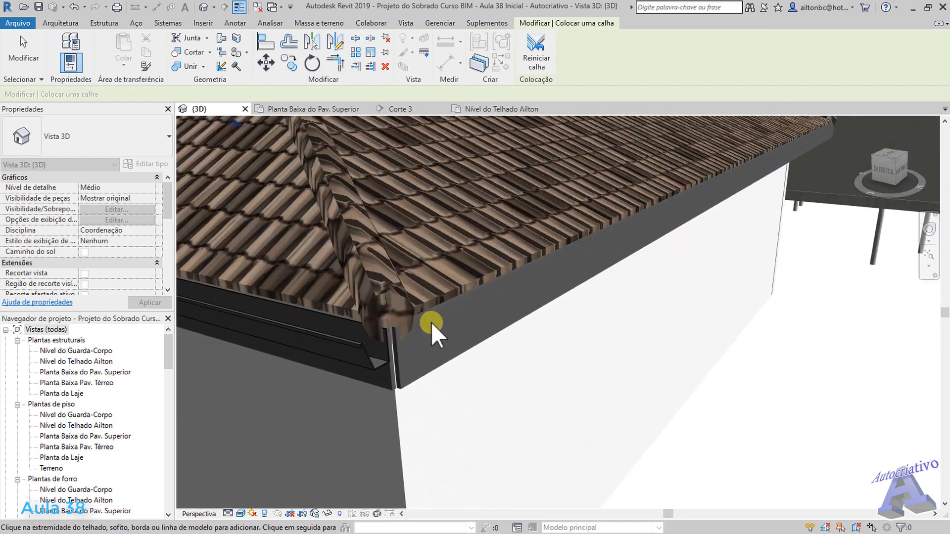
{"action": "scroll", "coordinate": [430, 317], "scroll_direction": "down", "scroll_amount": 5}
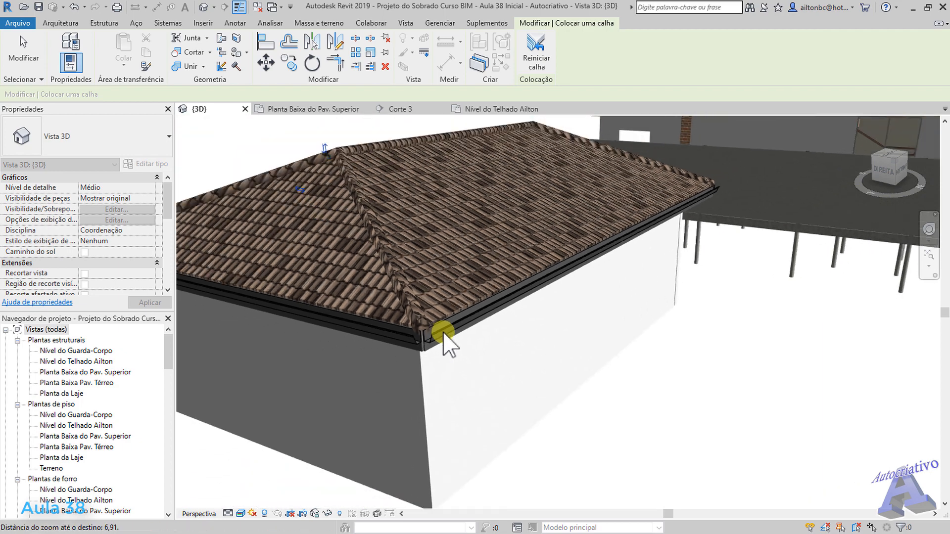
Step: Examine the whole hip roof with its ridge tiles, fascia and gutters from several sides
{"action": "scroll", "coordinate": [447, 330], "scroll_direction": "down", "scroll_amount": 2}
{"action": "middle_click_drag", "start_coordinate": [391, 308], "coordinate": [592, 354], "text": "shift"}
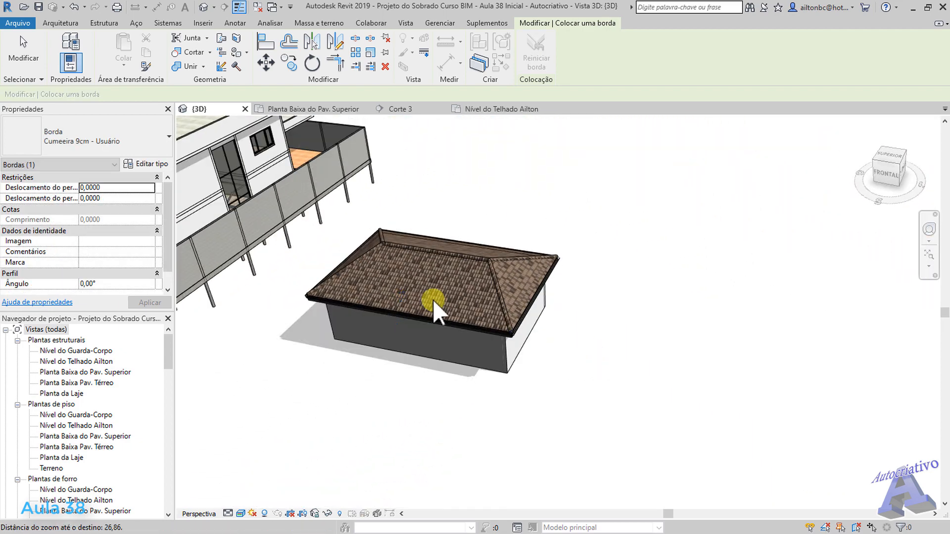
{"action": "scroll", "coordinate": [433, 300], "scroll_direction": "up", "scroll_amount": 2}
{"action": "middle_click_drag", "start_coordinate": [435, 301], "coordinate": [510, 331]}
{"action": "middle_click_drag", "start_coordinate": [509, 332], "coordinate": [565, 286]}
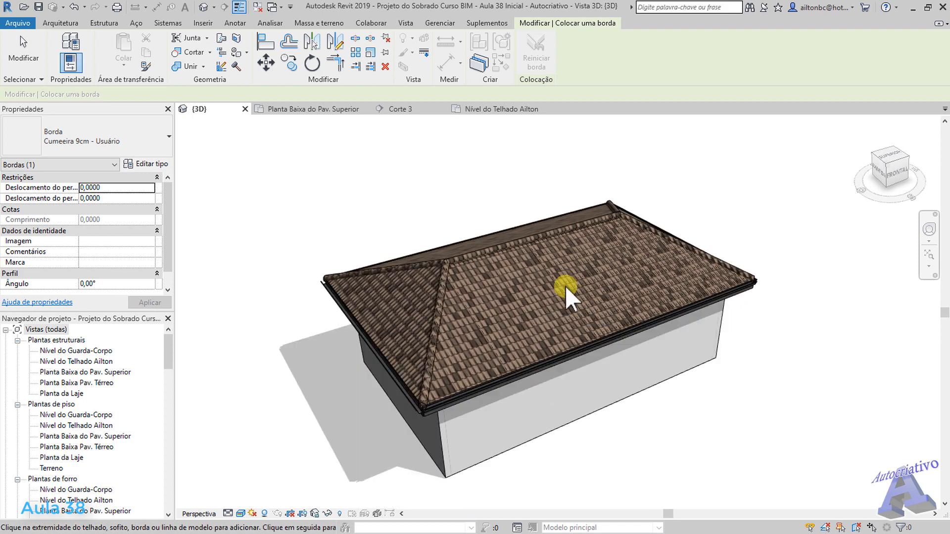